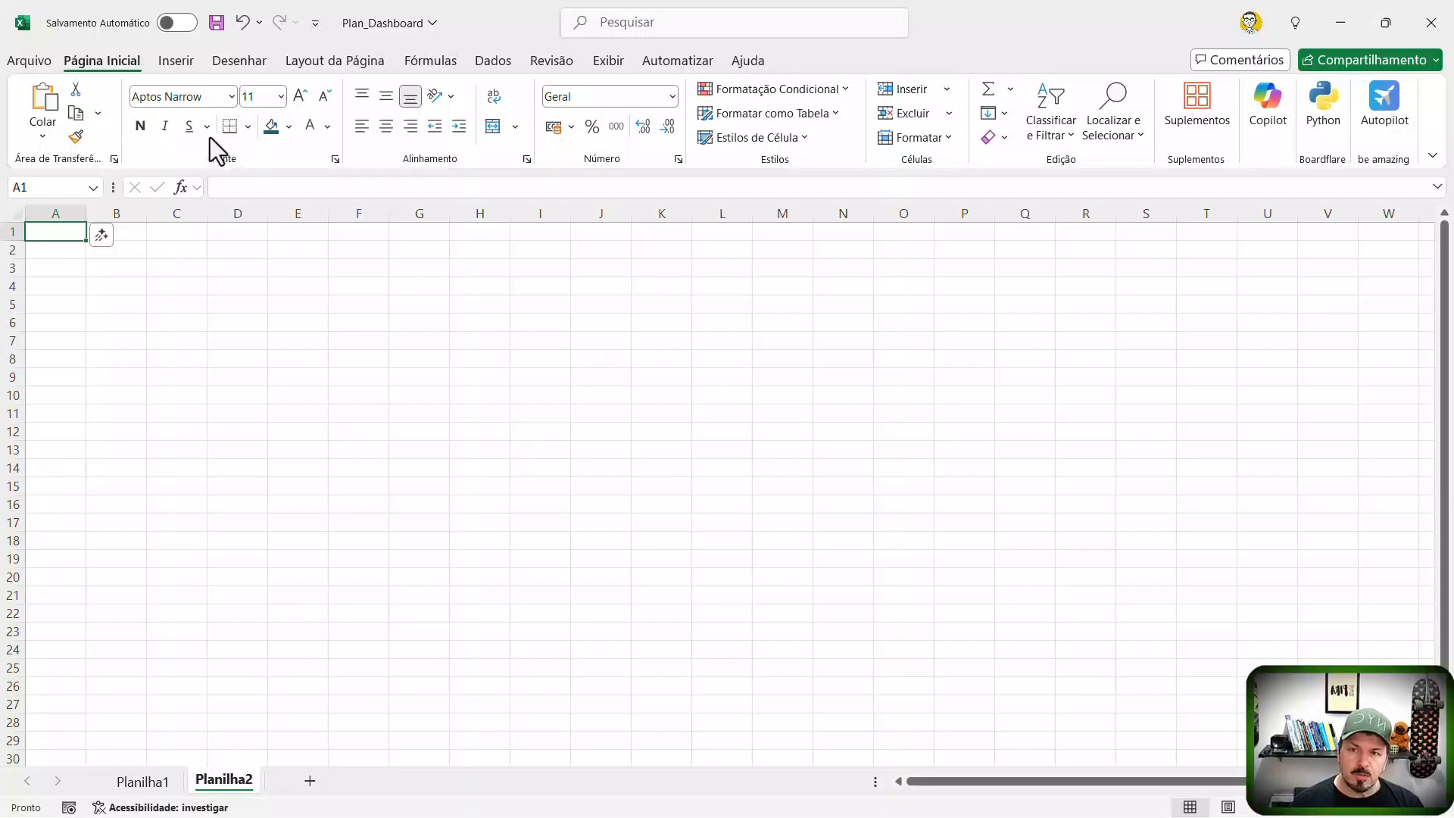
Step: Hide the gridlines on the Planilha2 sheet
key("alt+Tab")
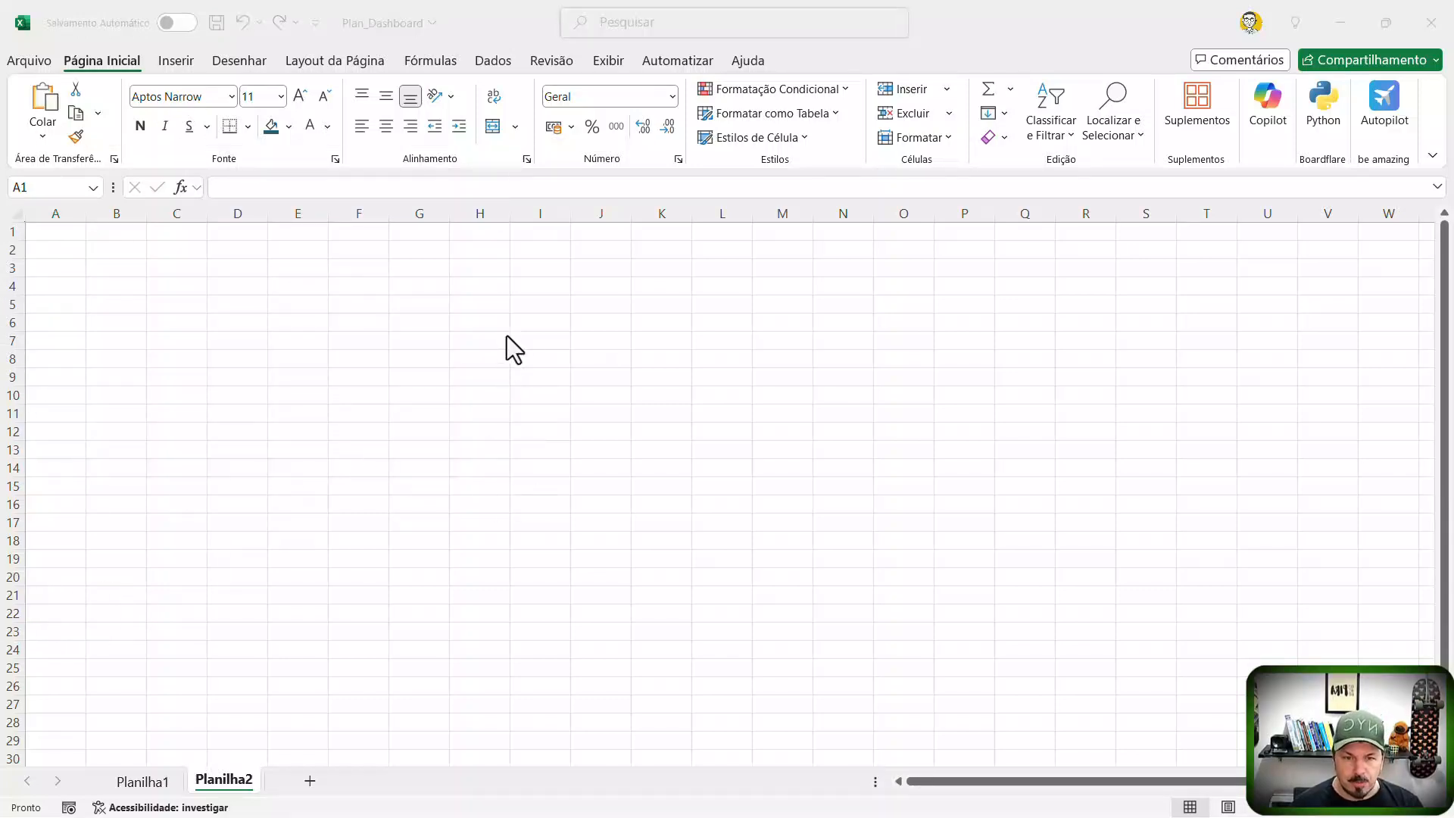
left_click_drag(848, 613, 276, 365)
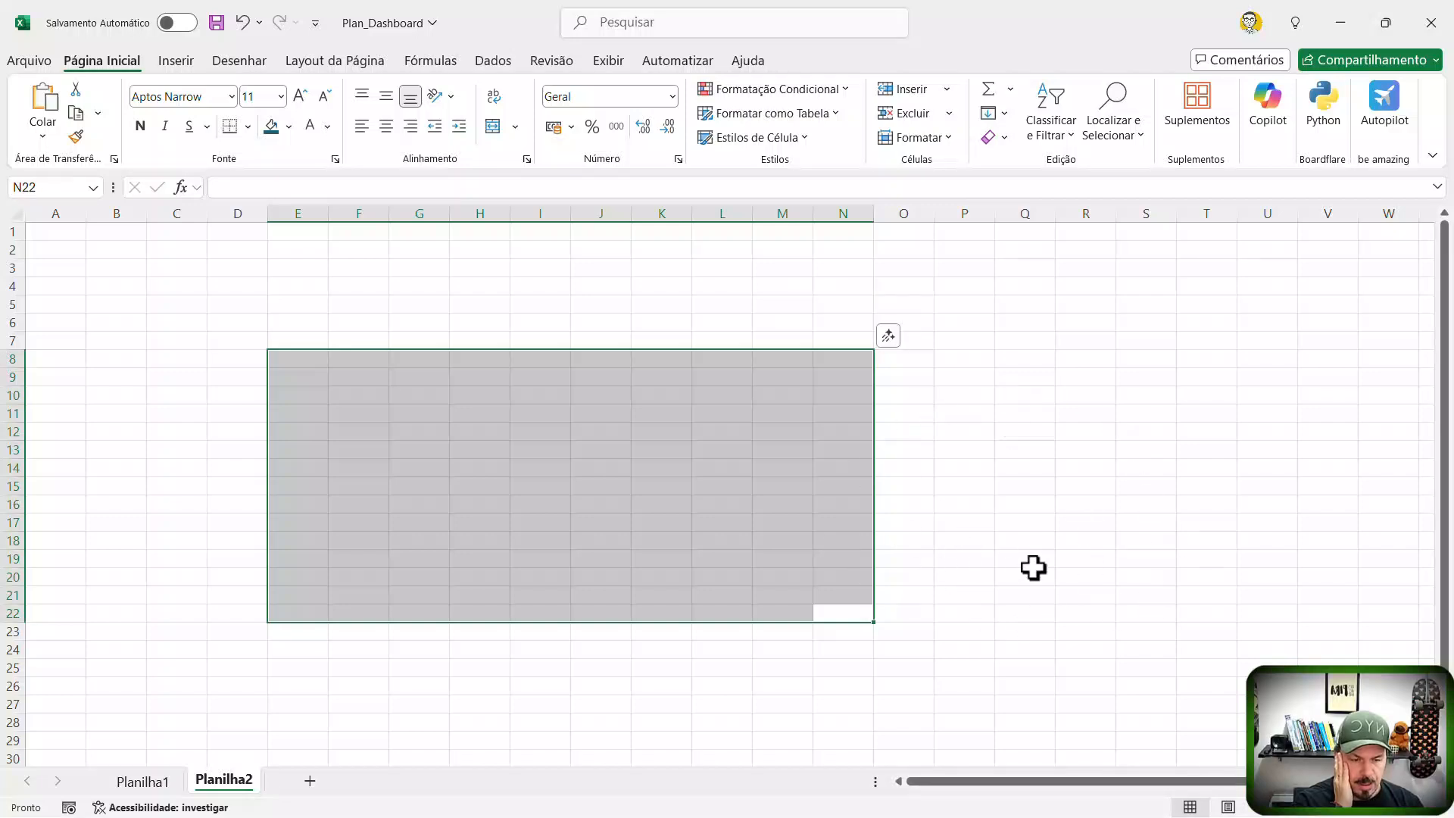
left_click(606, 60)
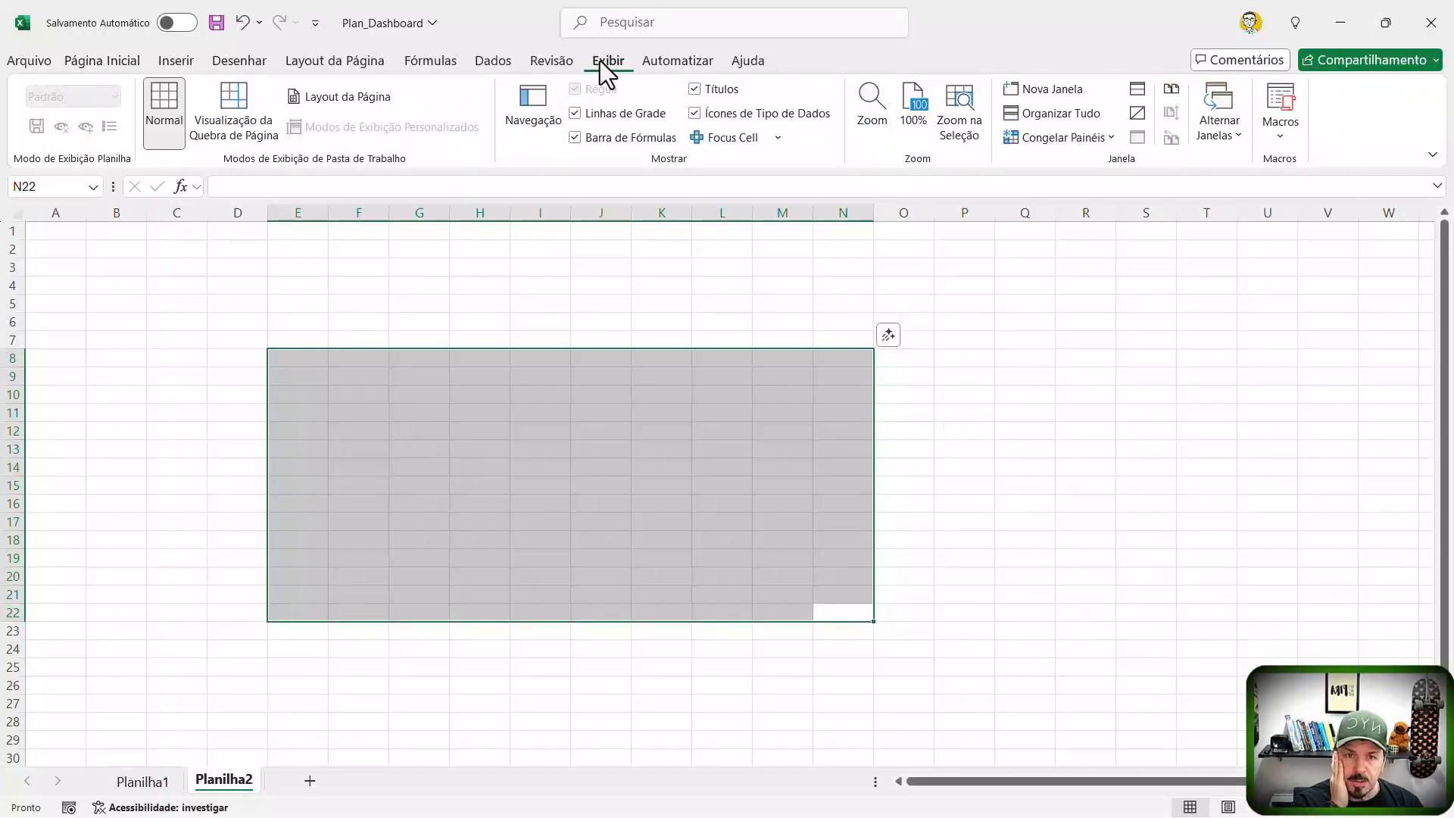
left_click(575, 112)
left_click(975, 458)
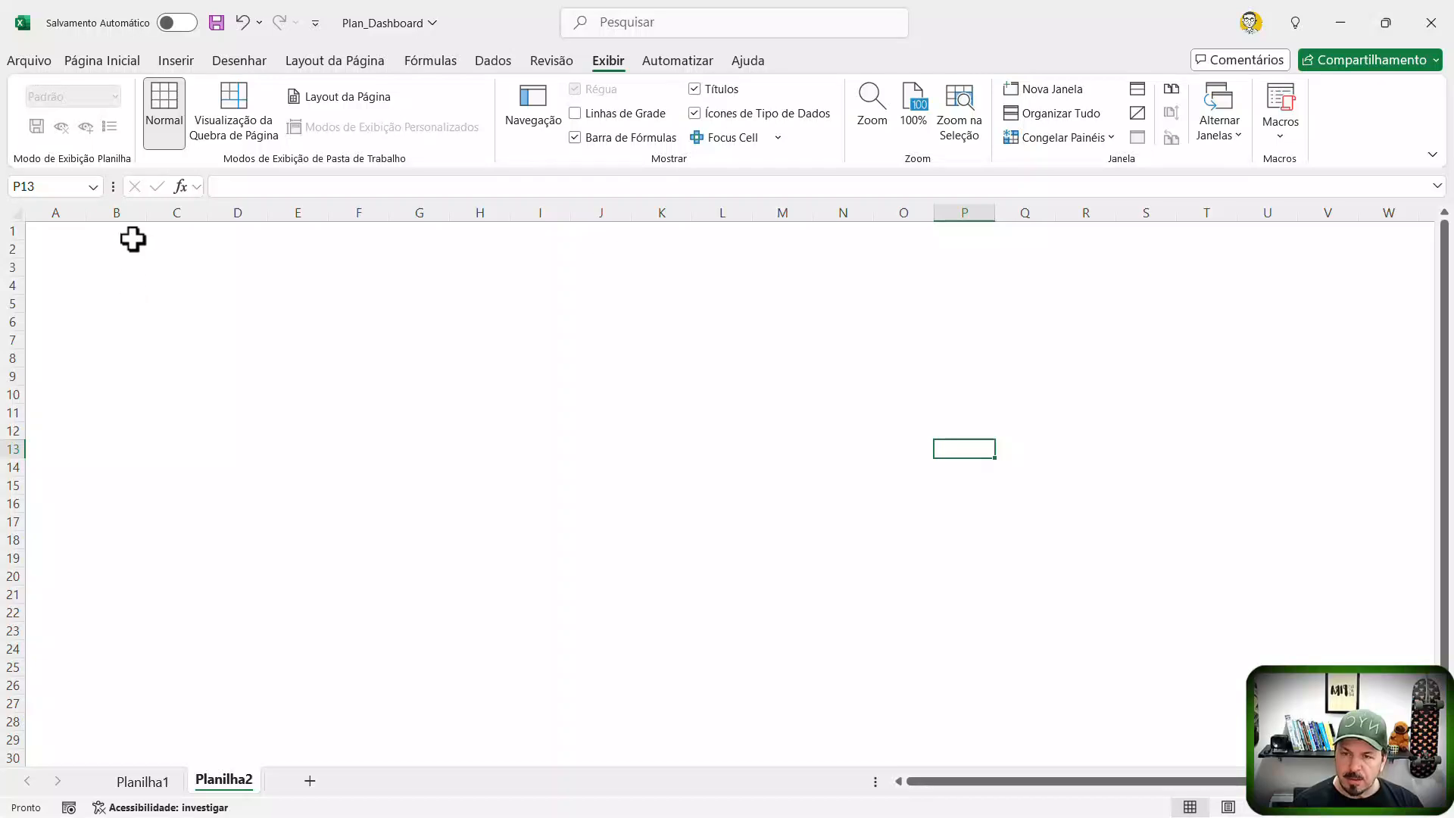
Step: Widen columns B through X evenly and narrow column A into a slim margin
left_click_drag(128, 212, 1439, 214)
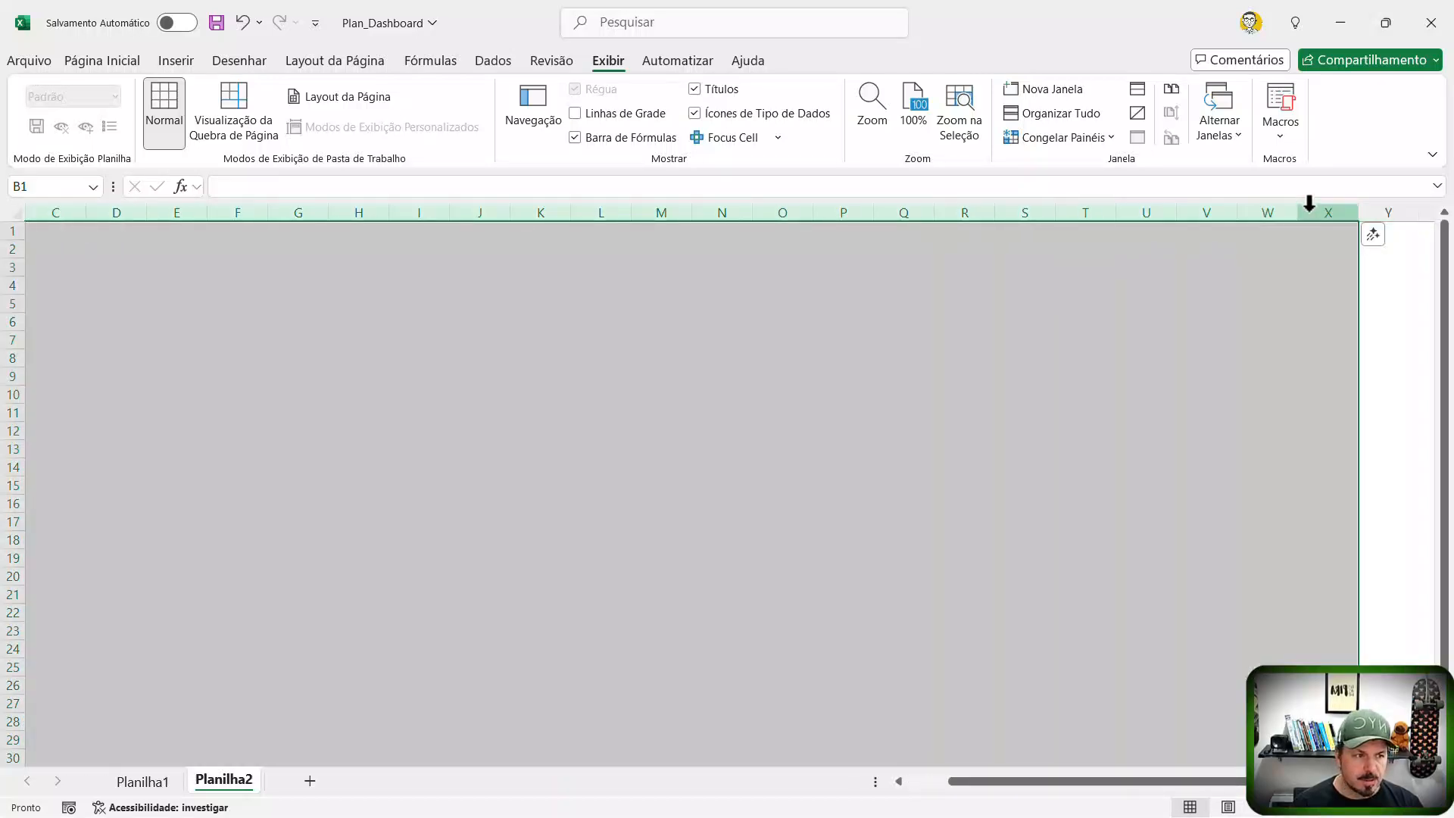
left_click_drag(1298, 212, 1269, 211)
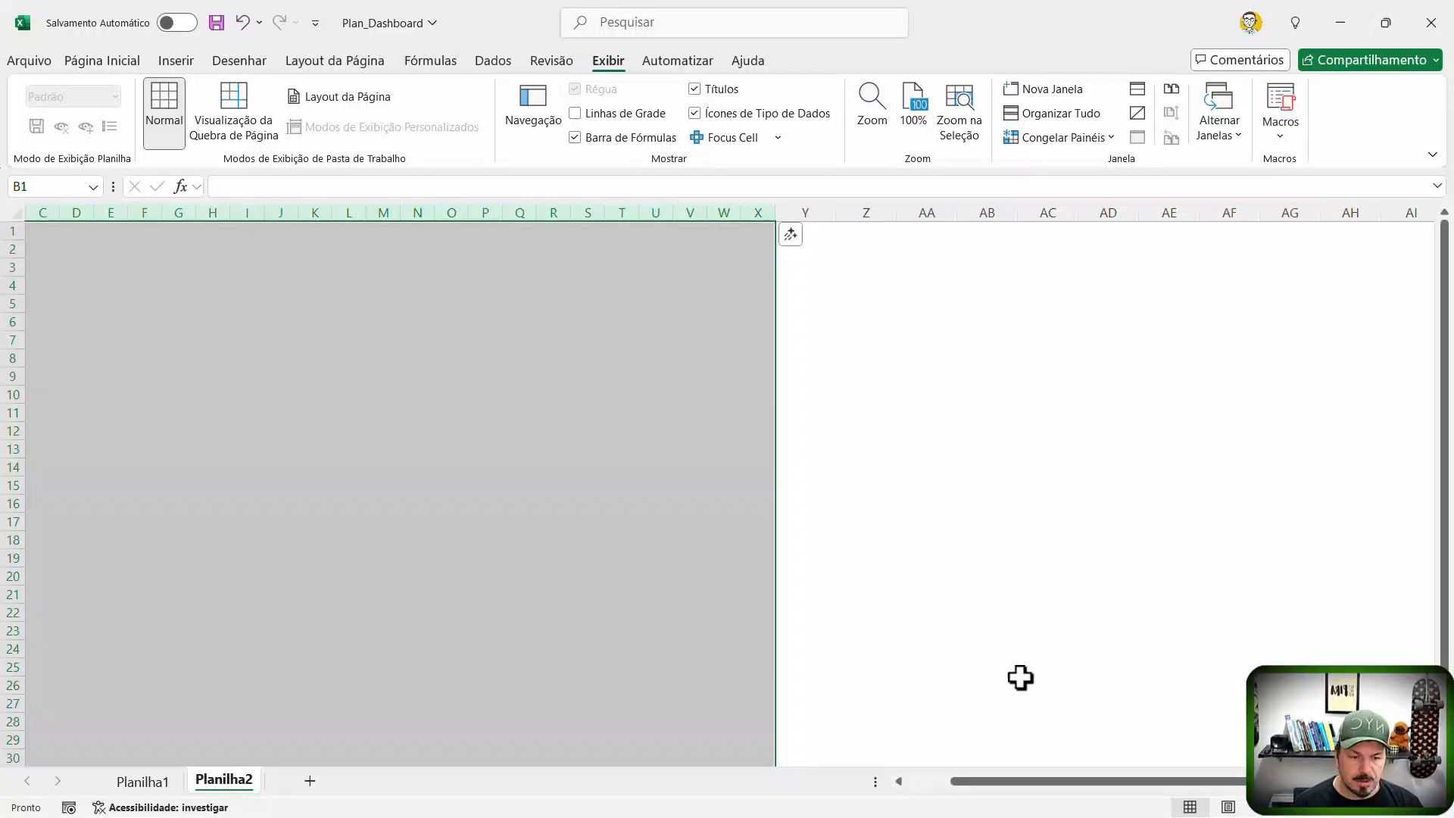
left_click_drag(1043, 780, 906, 804)
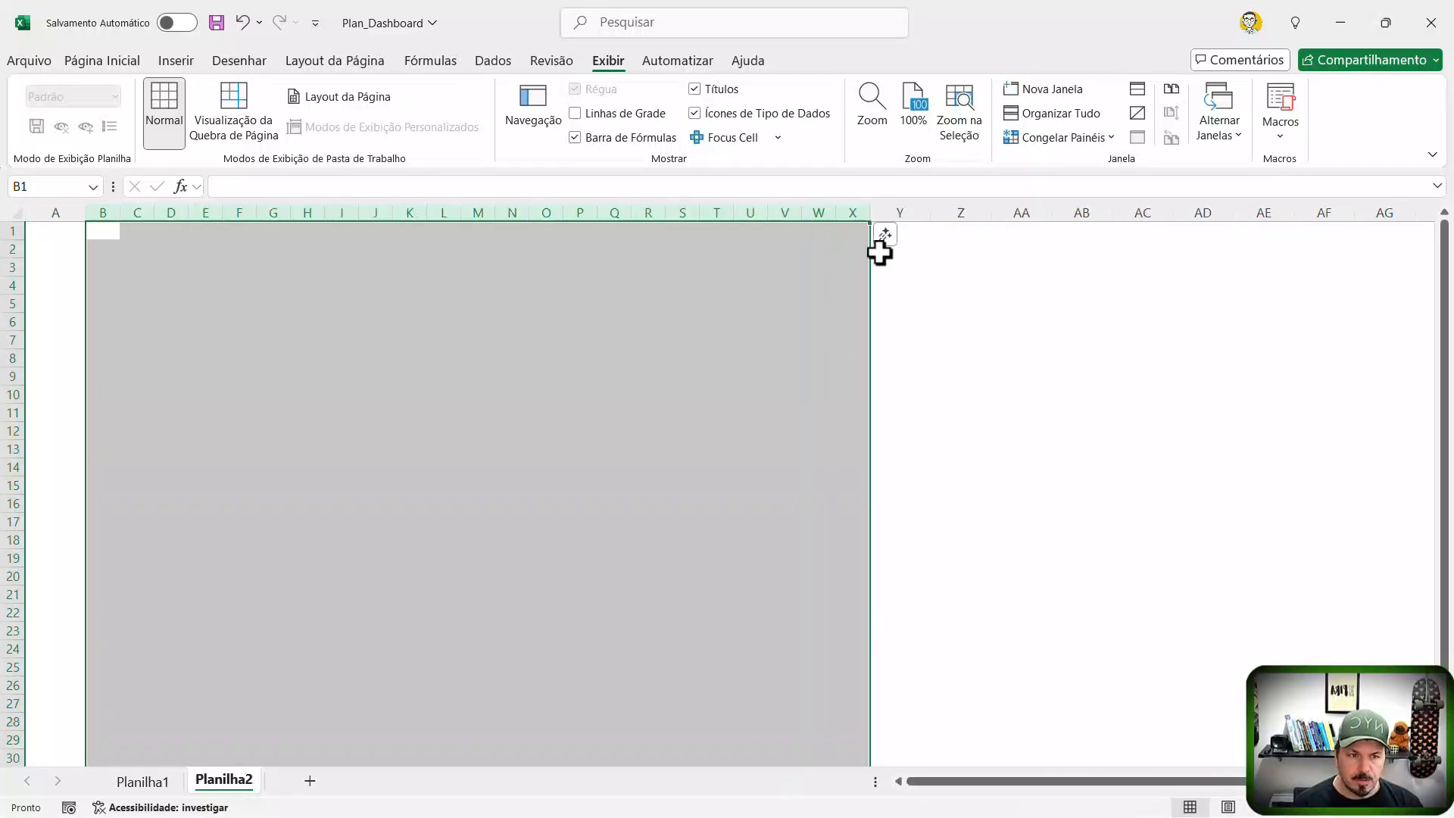
left_click_drag(873, 211, 909, 208)
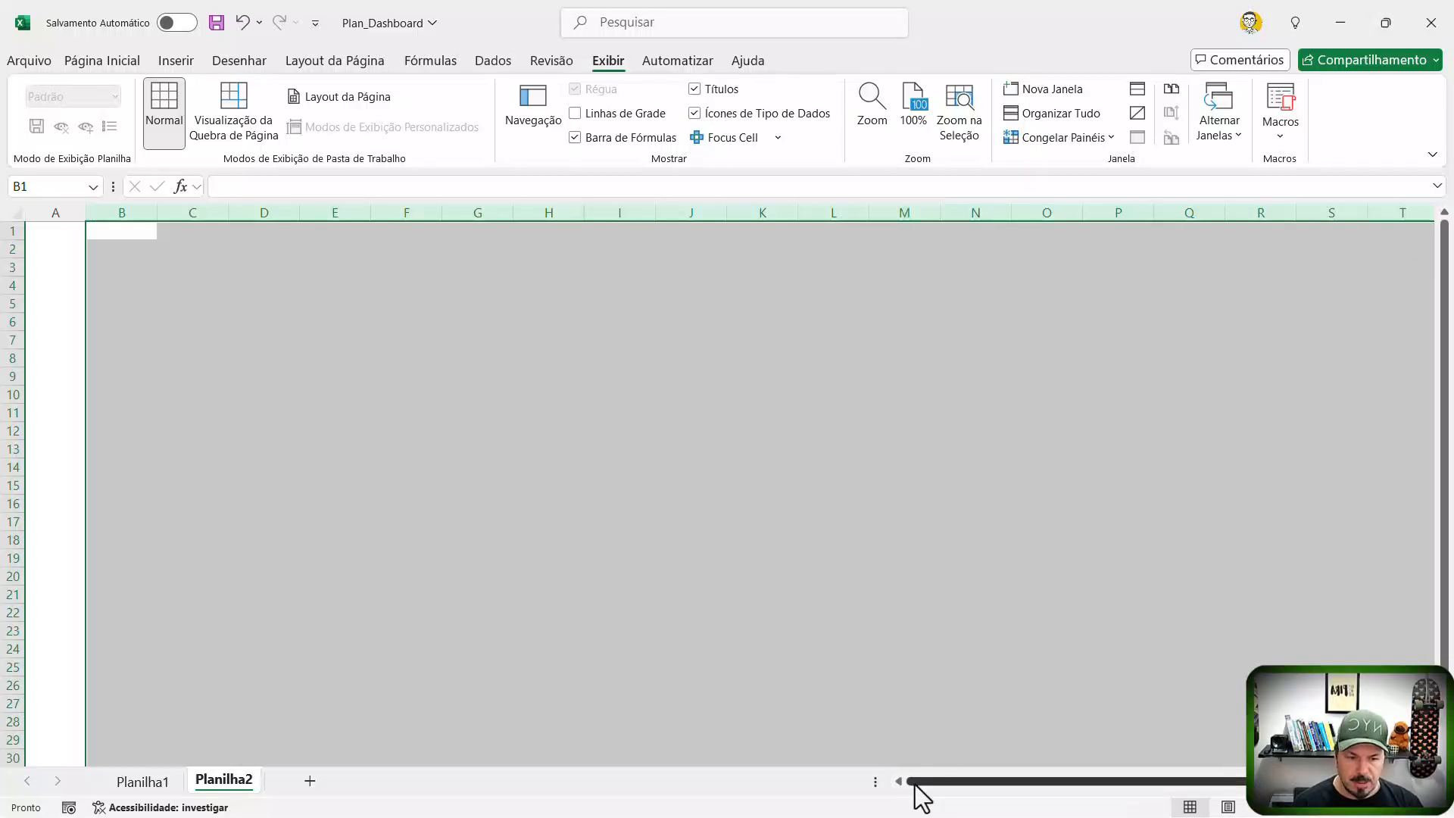
left_click(117, 269)
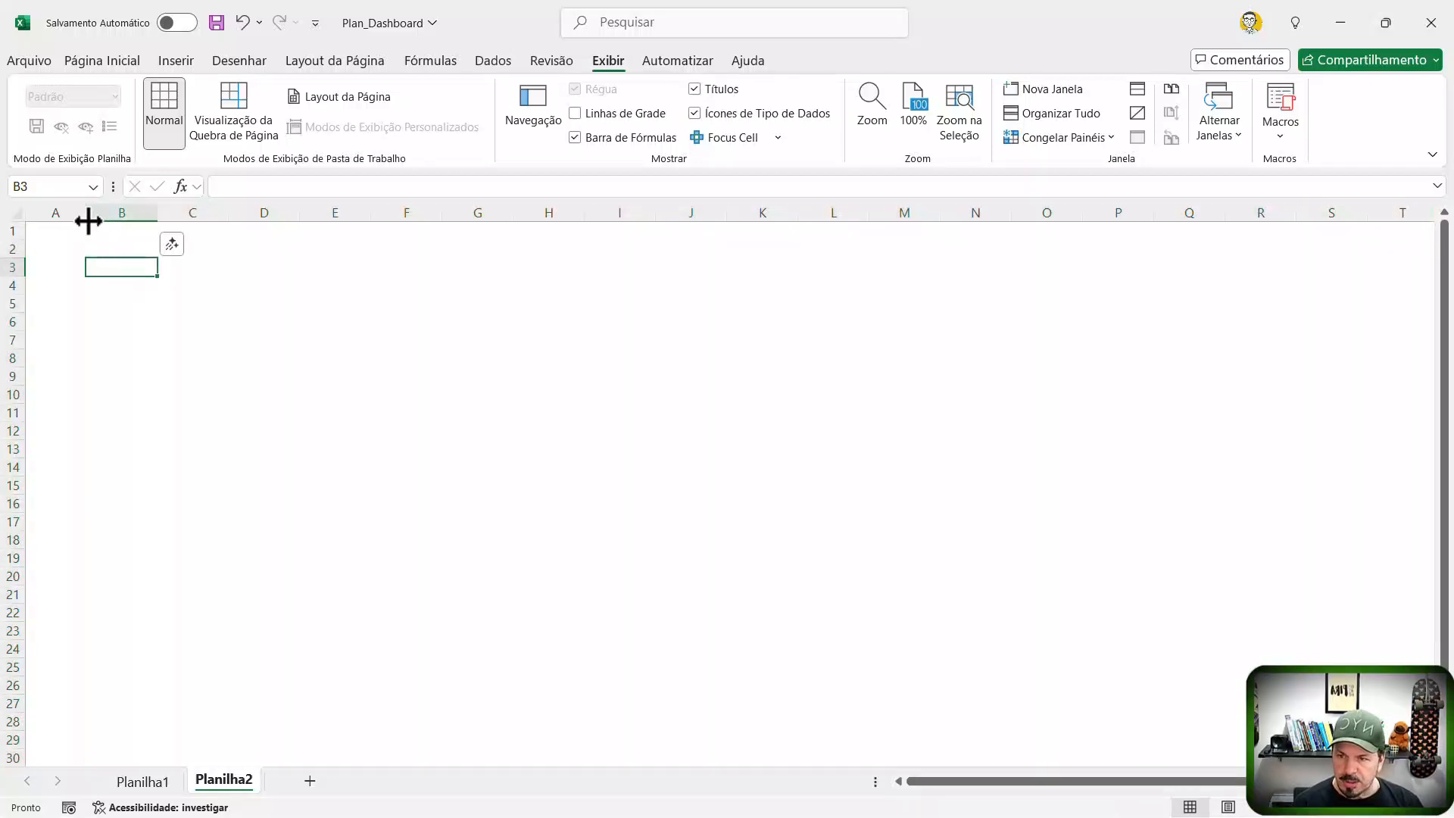
left_click_drag(86, 214, 60, 215)
Step: Fill the range B2:T29 with the light grey White, Background 1, Darker 5% as the dashboard background
left_click_drag(88, 282, 1363, 739)
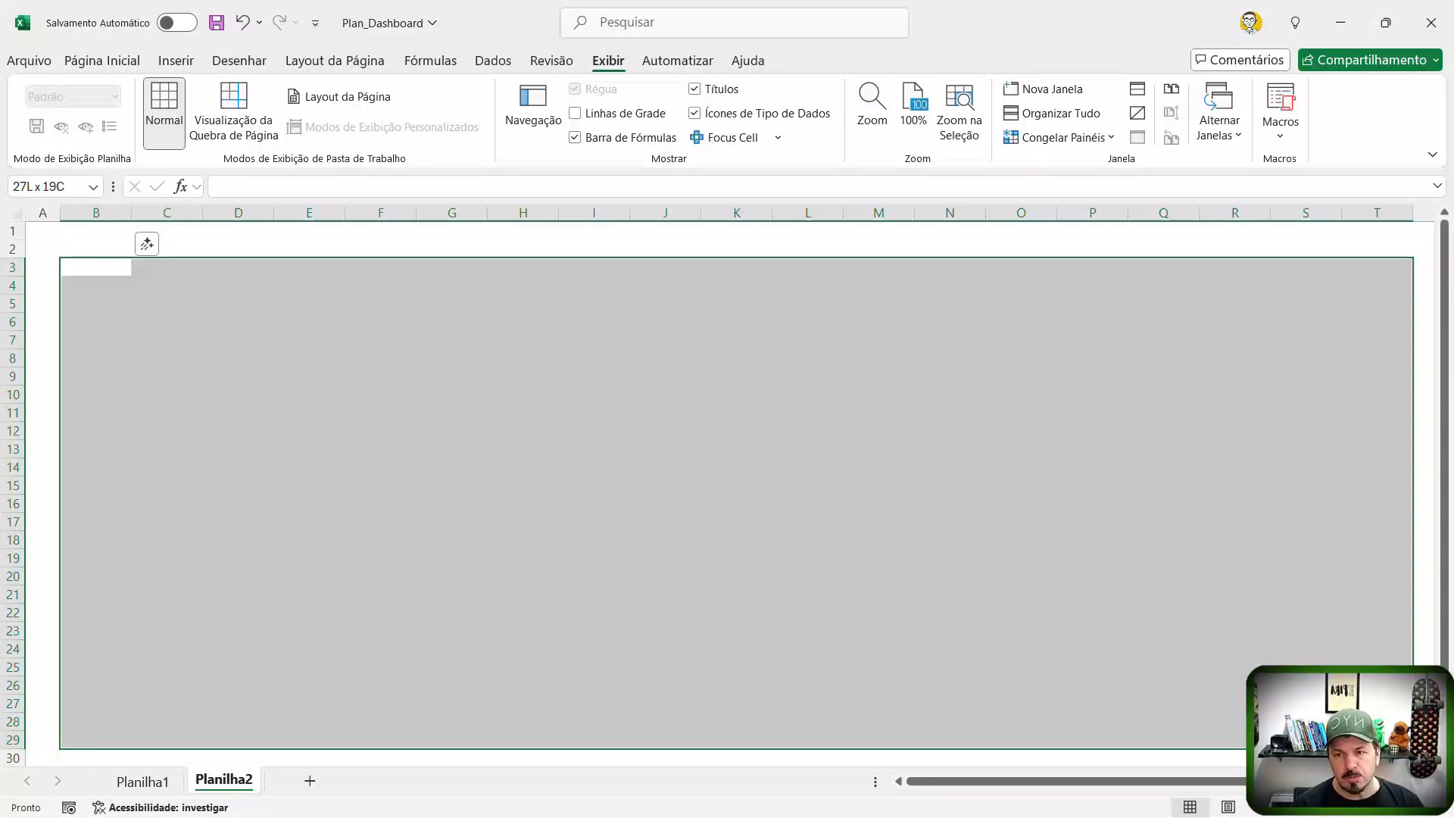
left_click_drag(114, 249, 1386, 746)
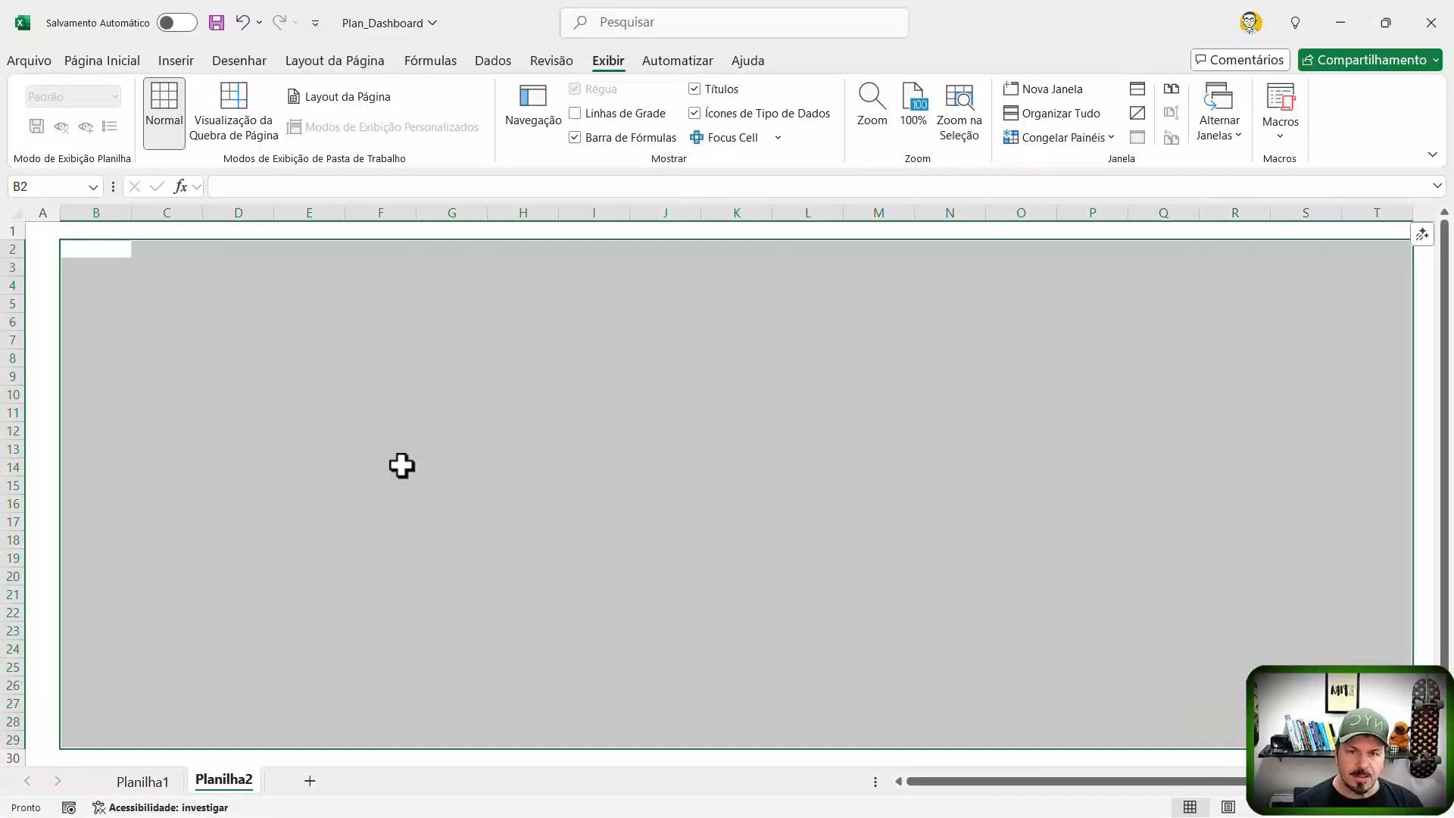
left_click(134, 67)
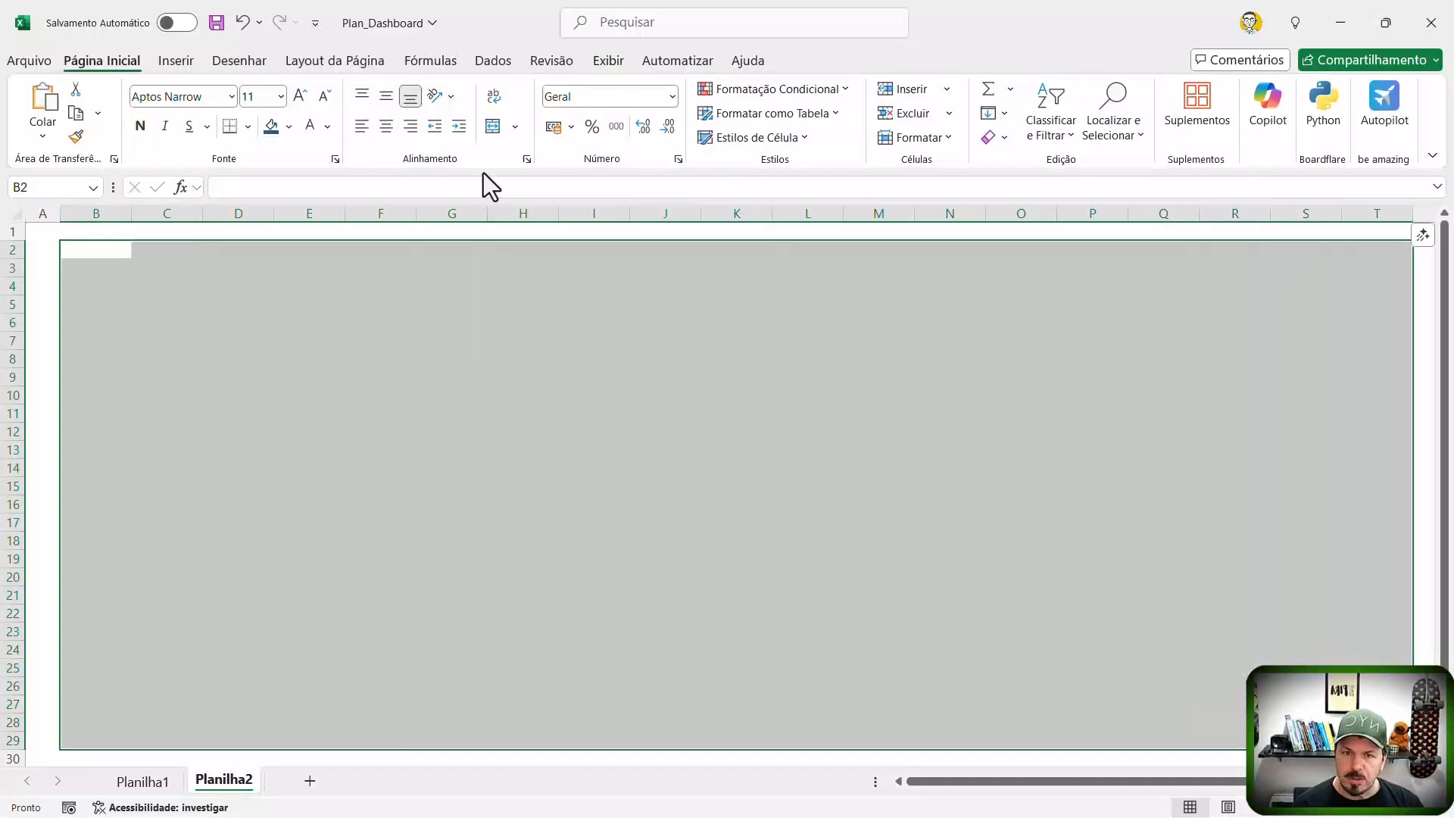
left_click(289, 127)
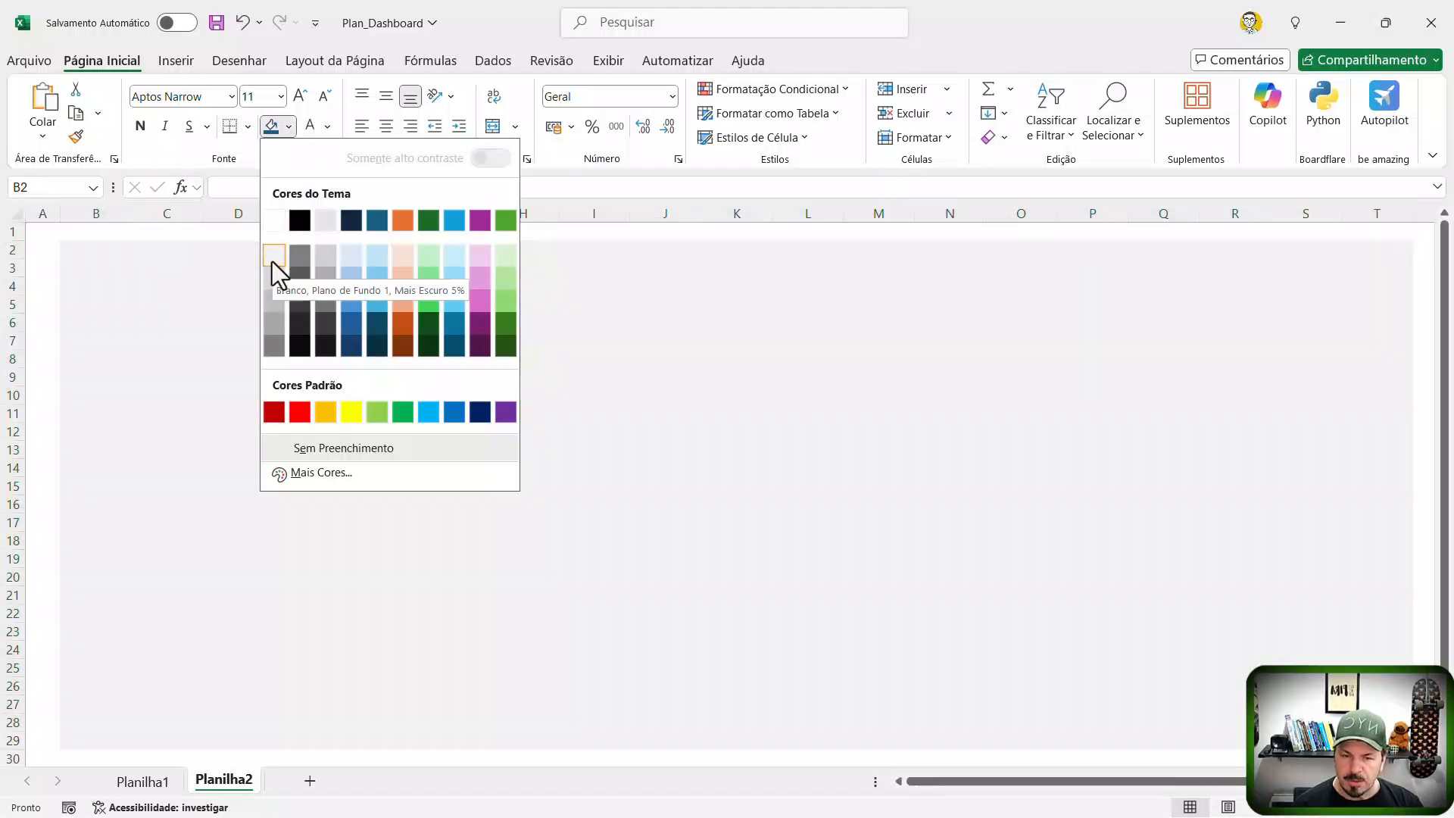
left_click(271, 262)
left_click(42, 269)
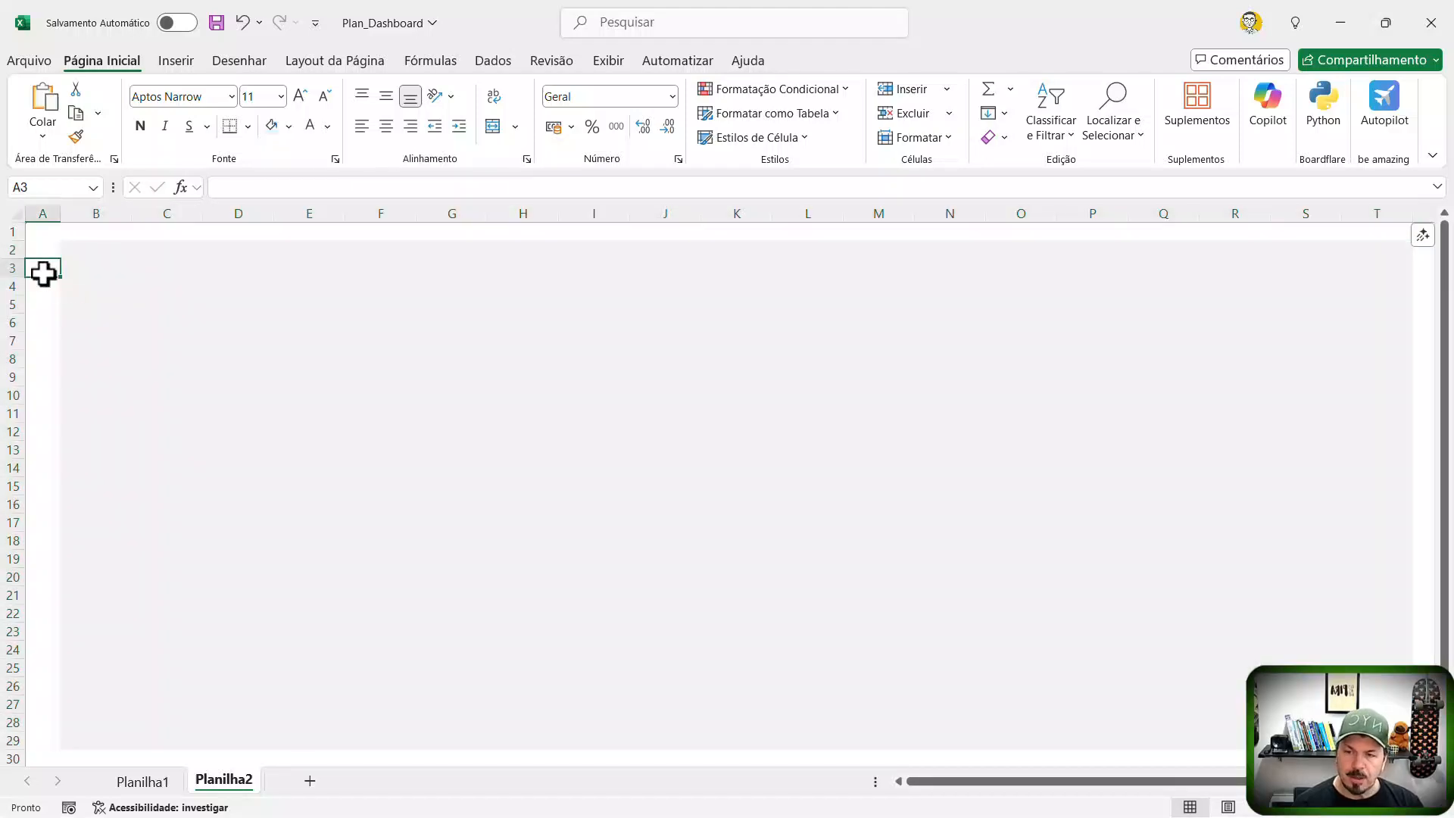
left_click(173, 329)
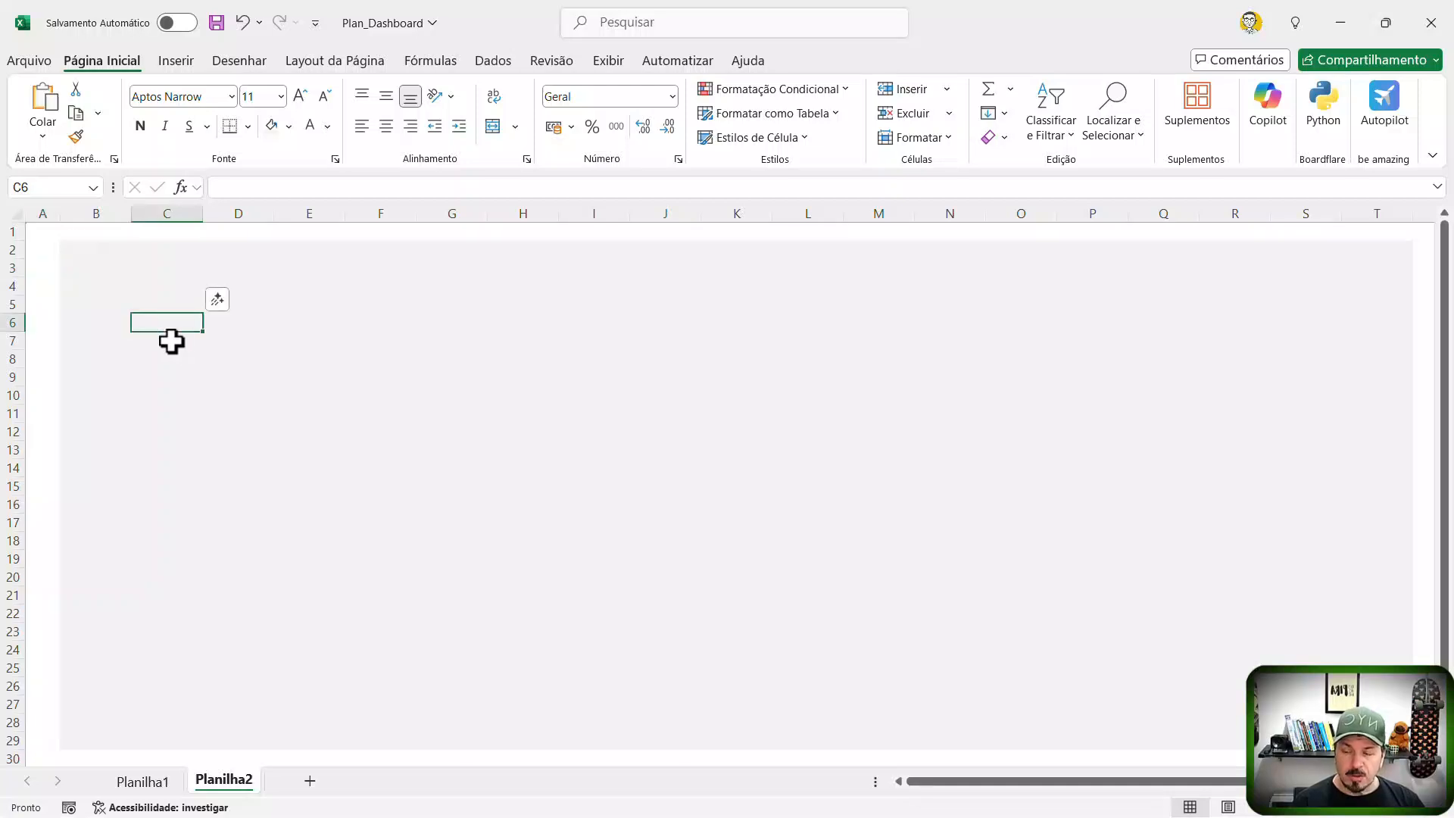
Step: Insert a rounded rectangle about 5.31 cm high and 8.53 cm wide over columns D to H, rows 7 to 17
left_click(197, 60)
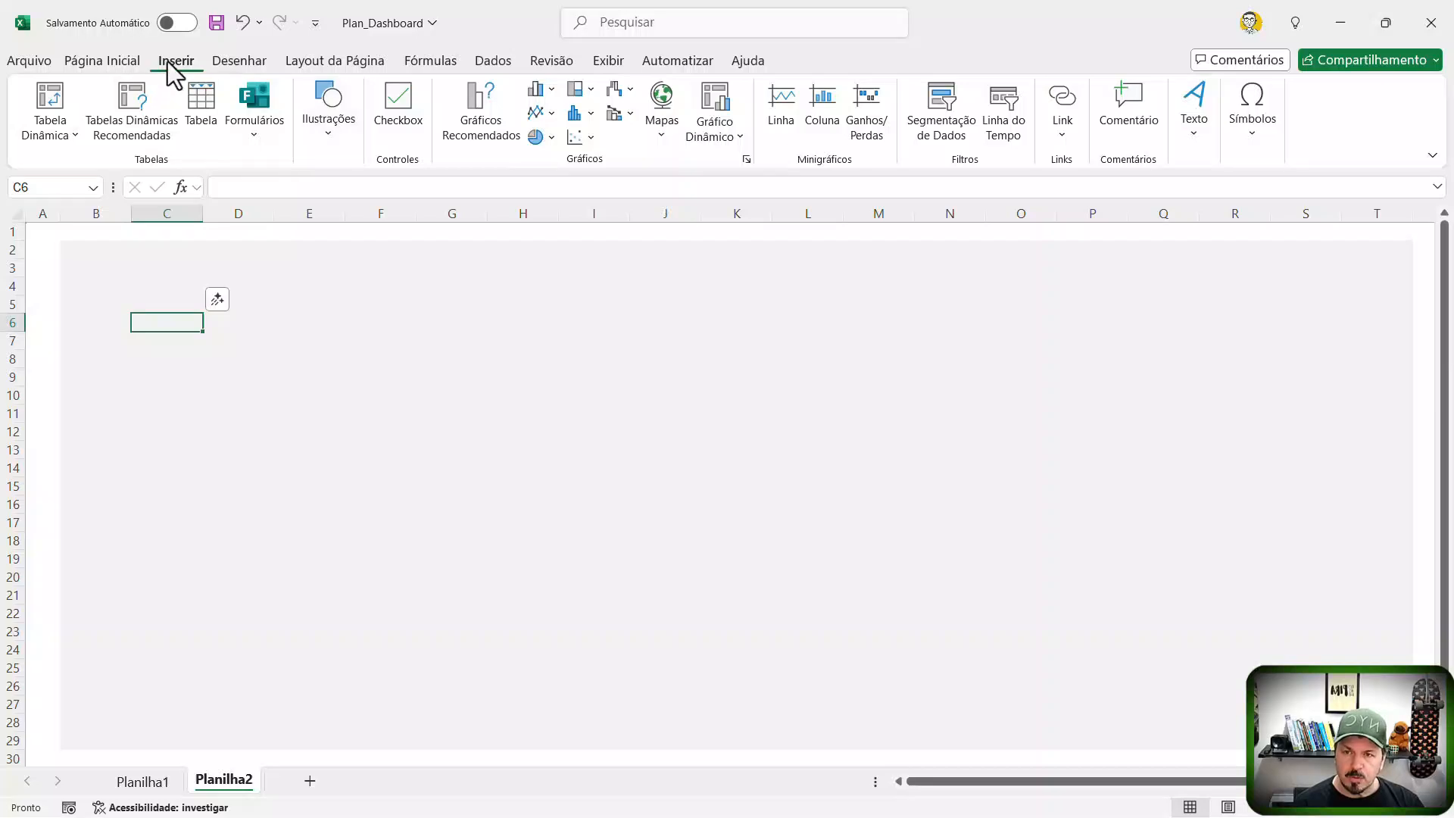
left_click(323, 135)
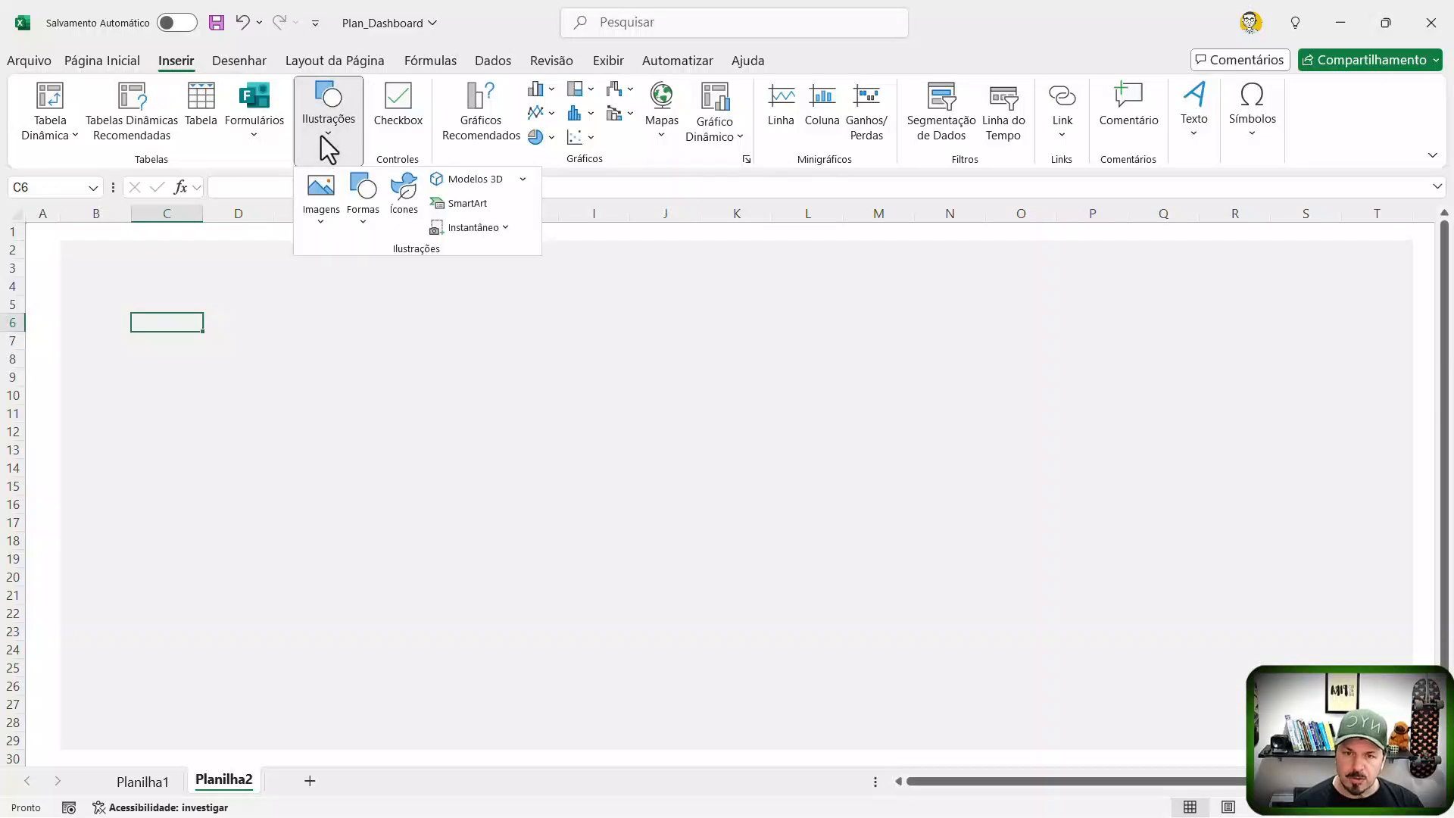
left_click(366, 221)
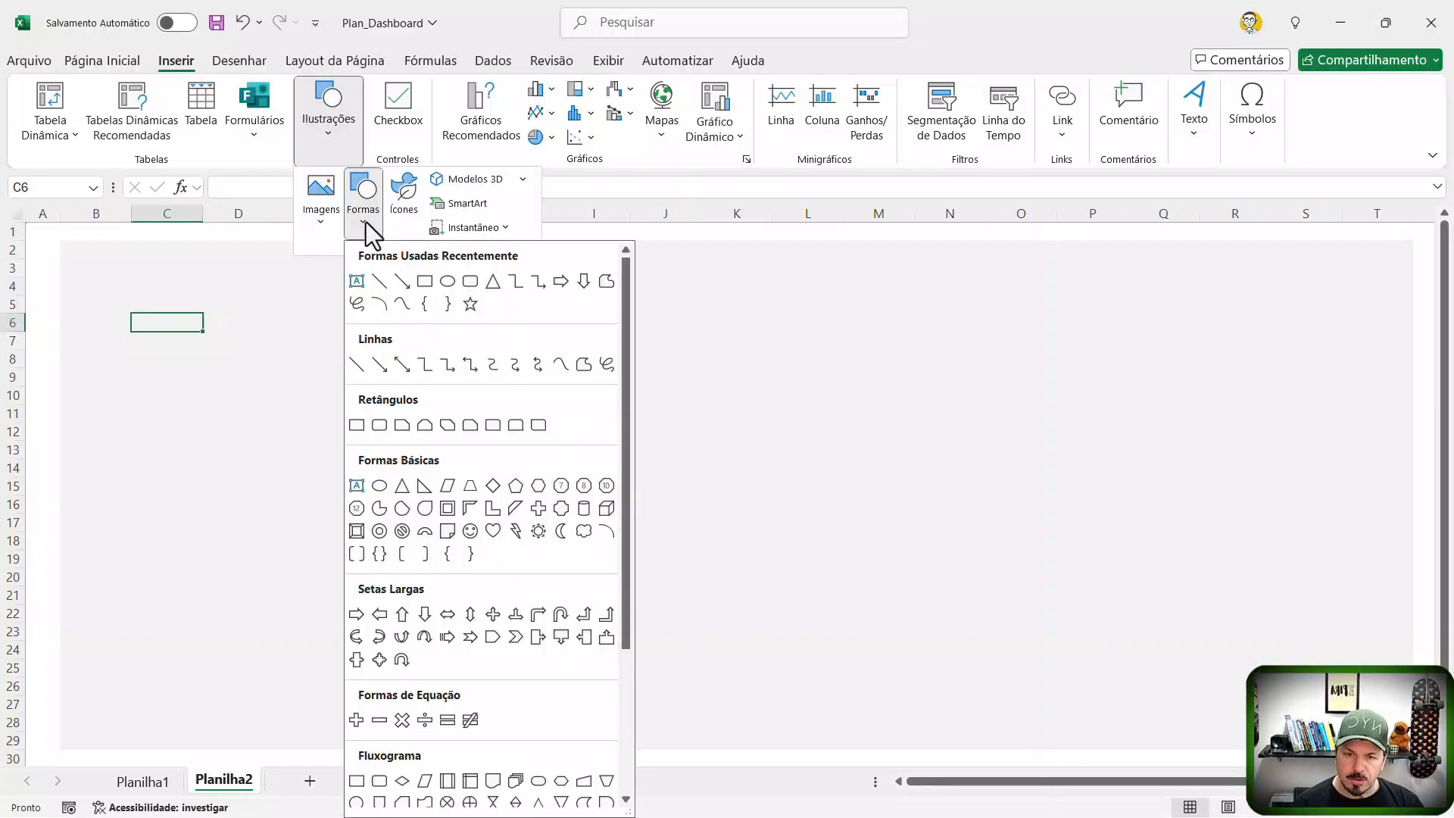
left_click(470, 281)
left_click_drag(263, 333, 572, 523)
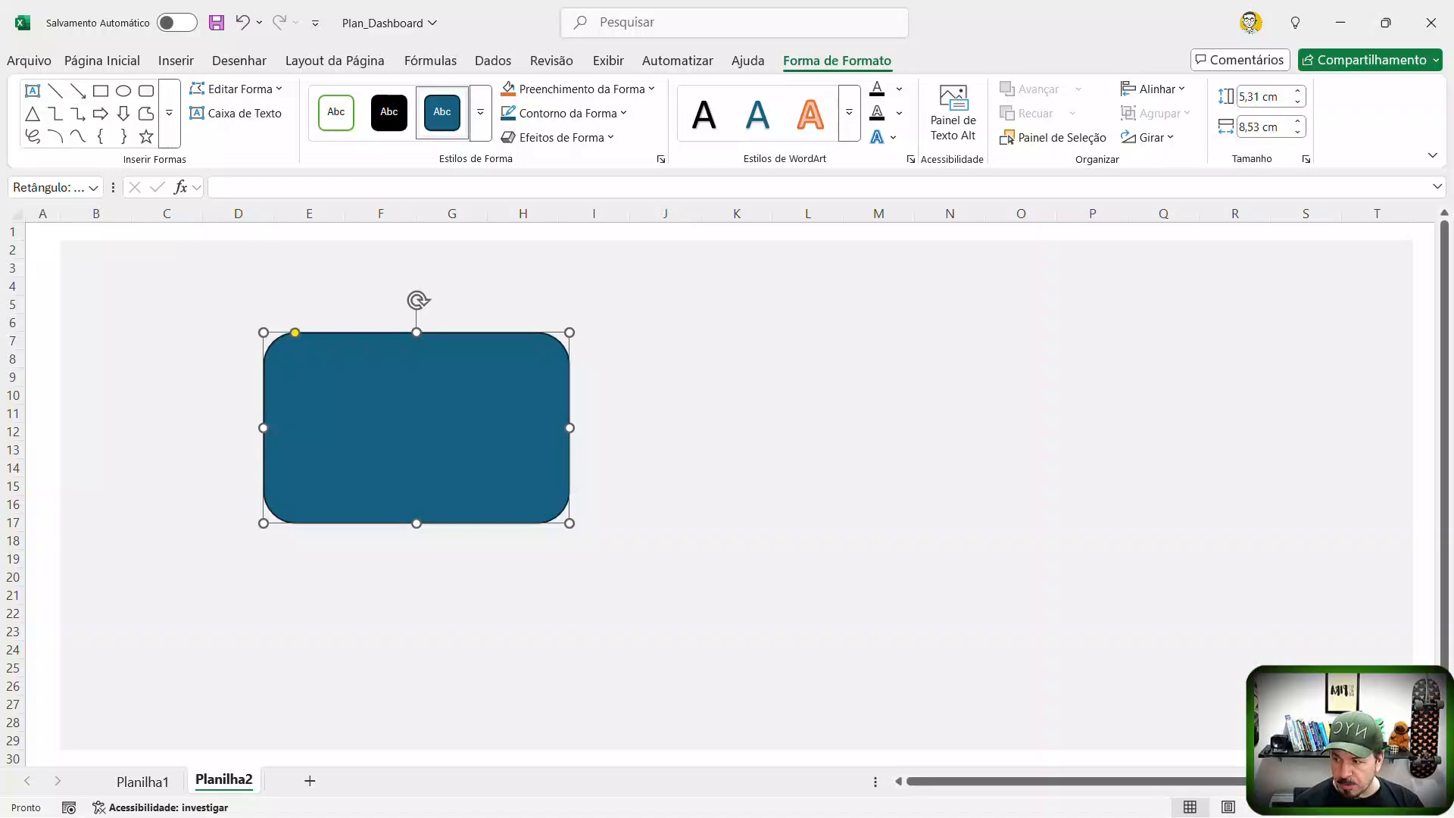
Step: Apply the white theme style with dark teal outline to the rounded rectangle and reduce its corner rounding
key("alt+Tab")
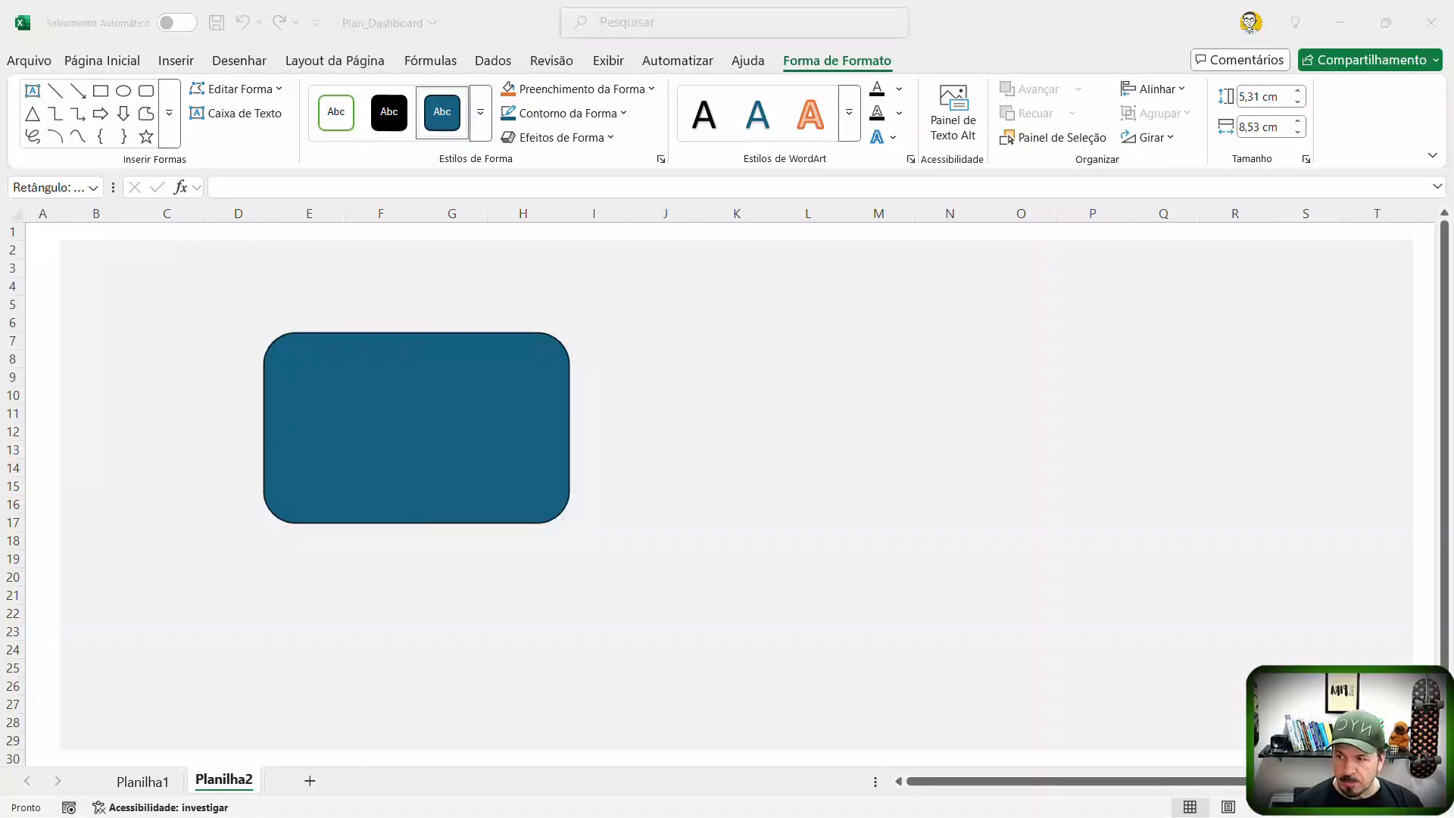
left_click(412, 452)
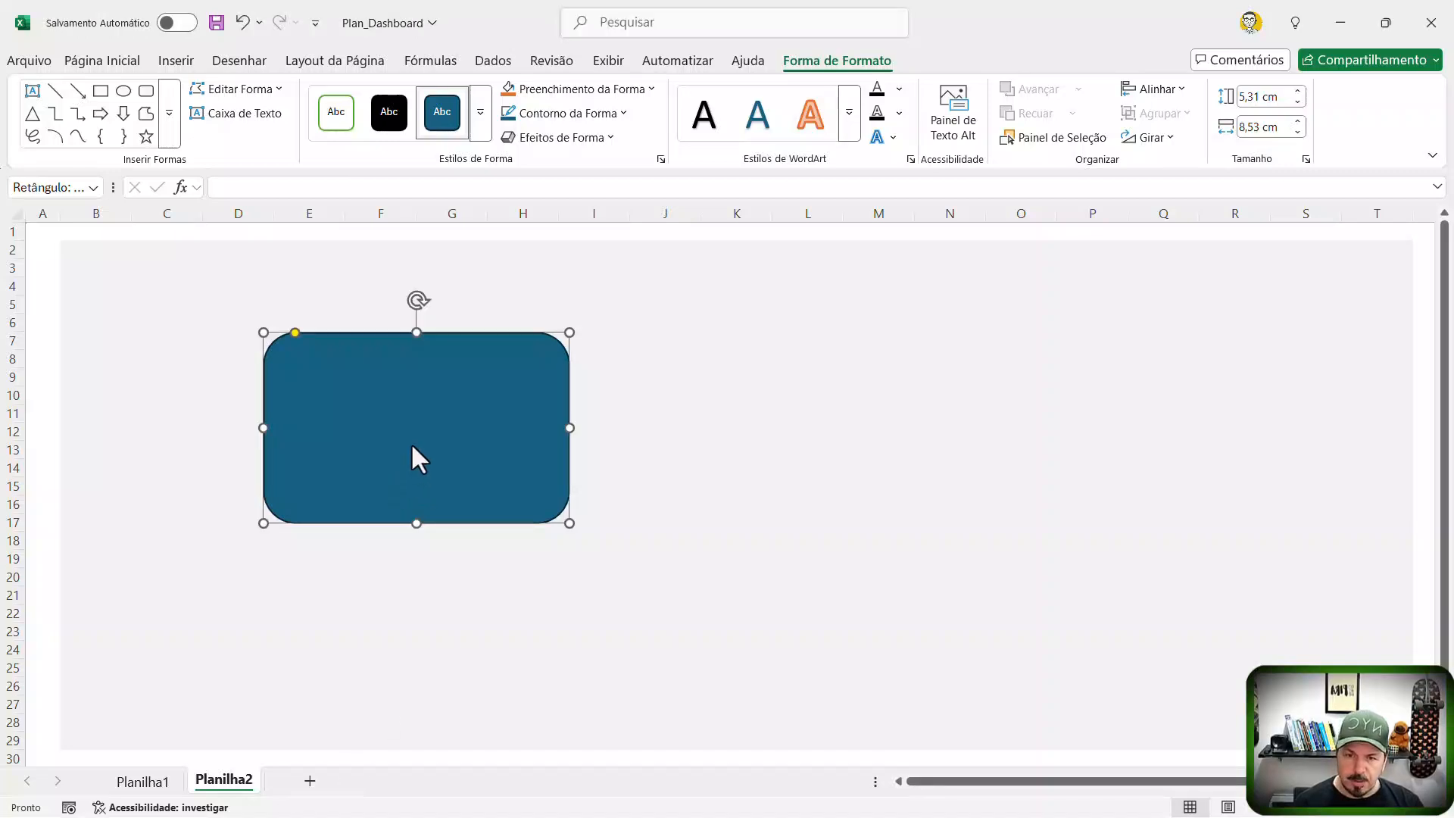
left_click(482, 123)
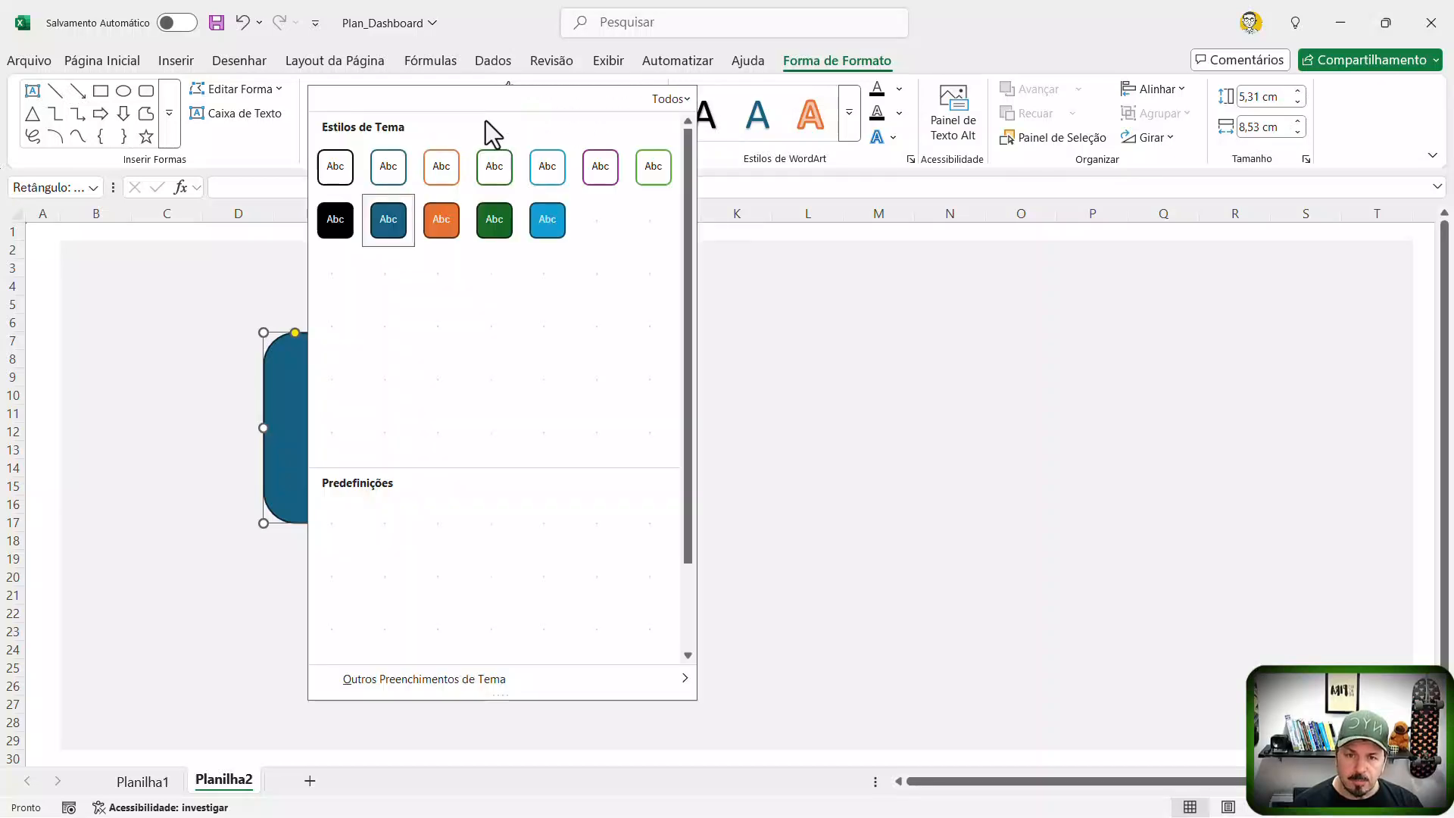
left_click(392, 173)
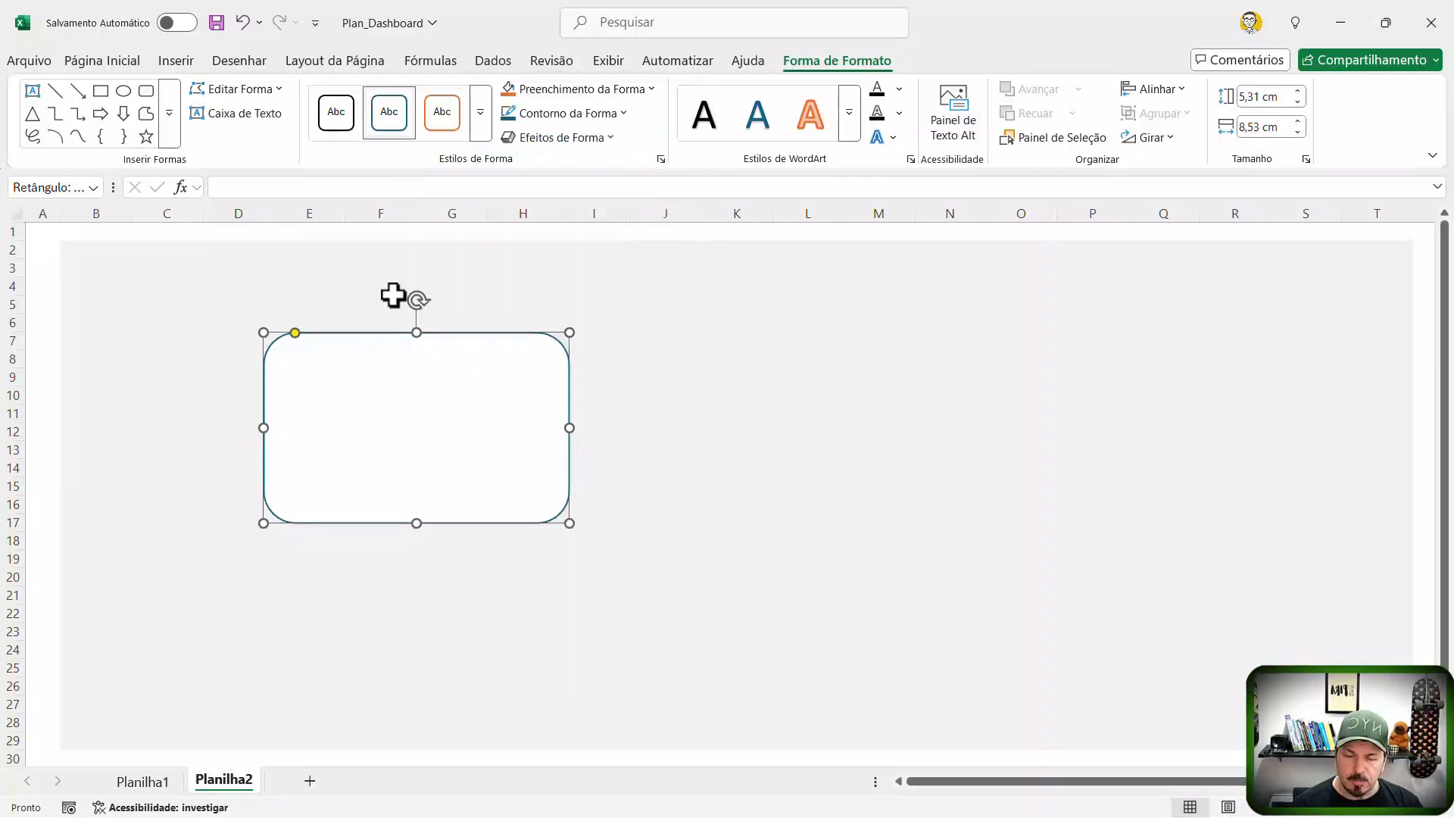
left_click_drag(295, 334, 282, 332)
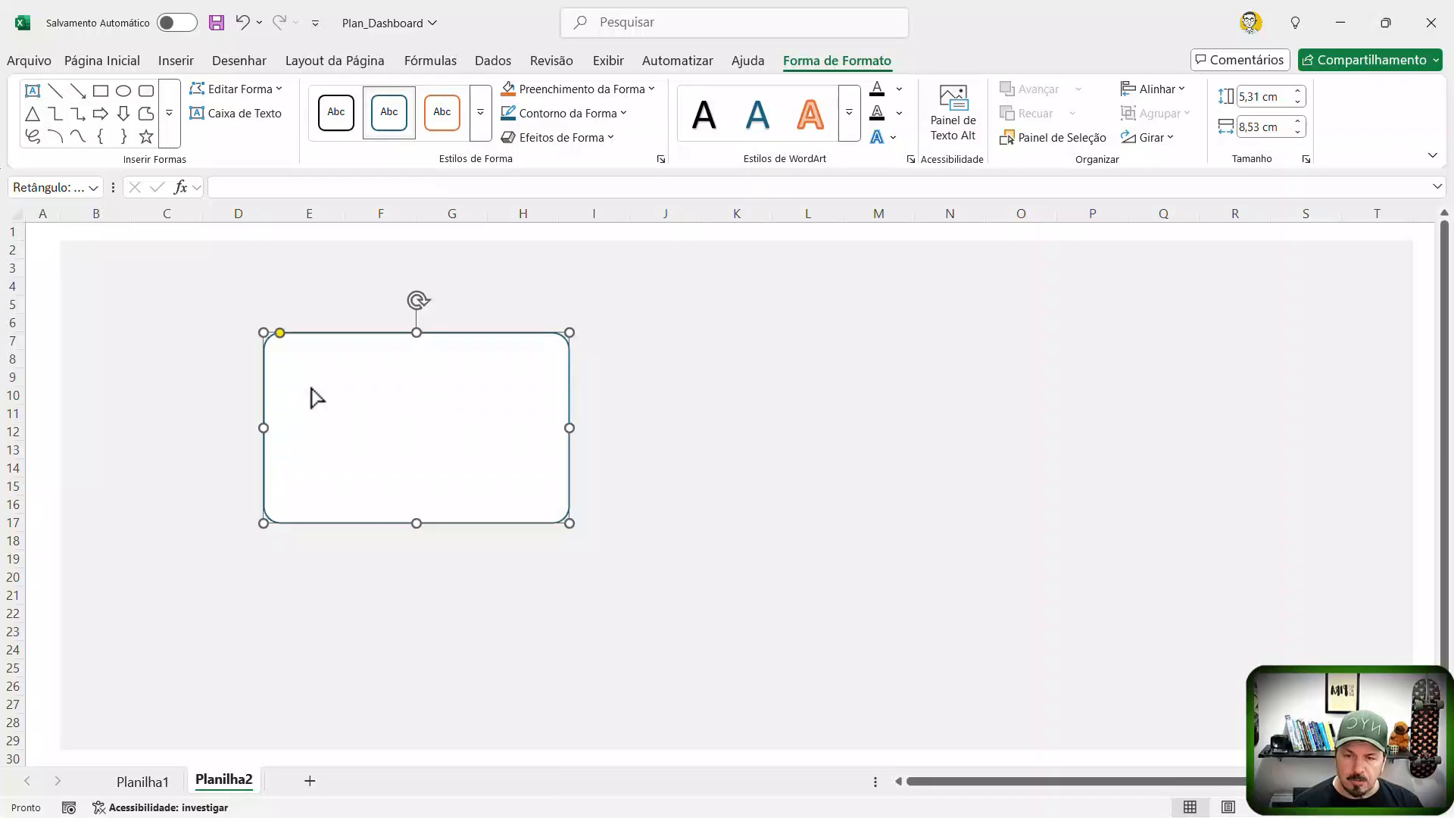
Step: Duplicate the card and turn the copy into a dark teal label reading GRAFICO 1, about 0.53 by 3.32 cm, on the card's upper edge
key("ctrl+d")
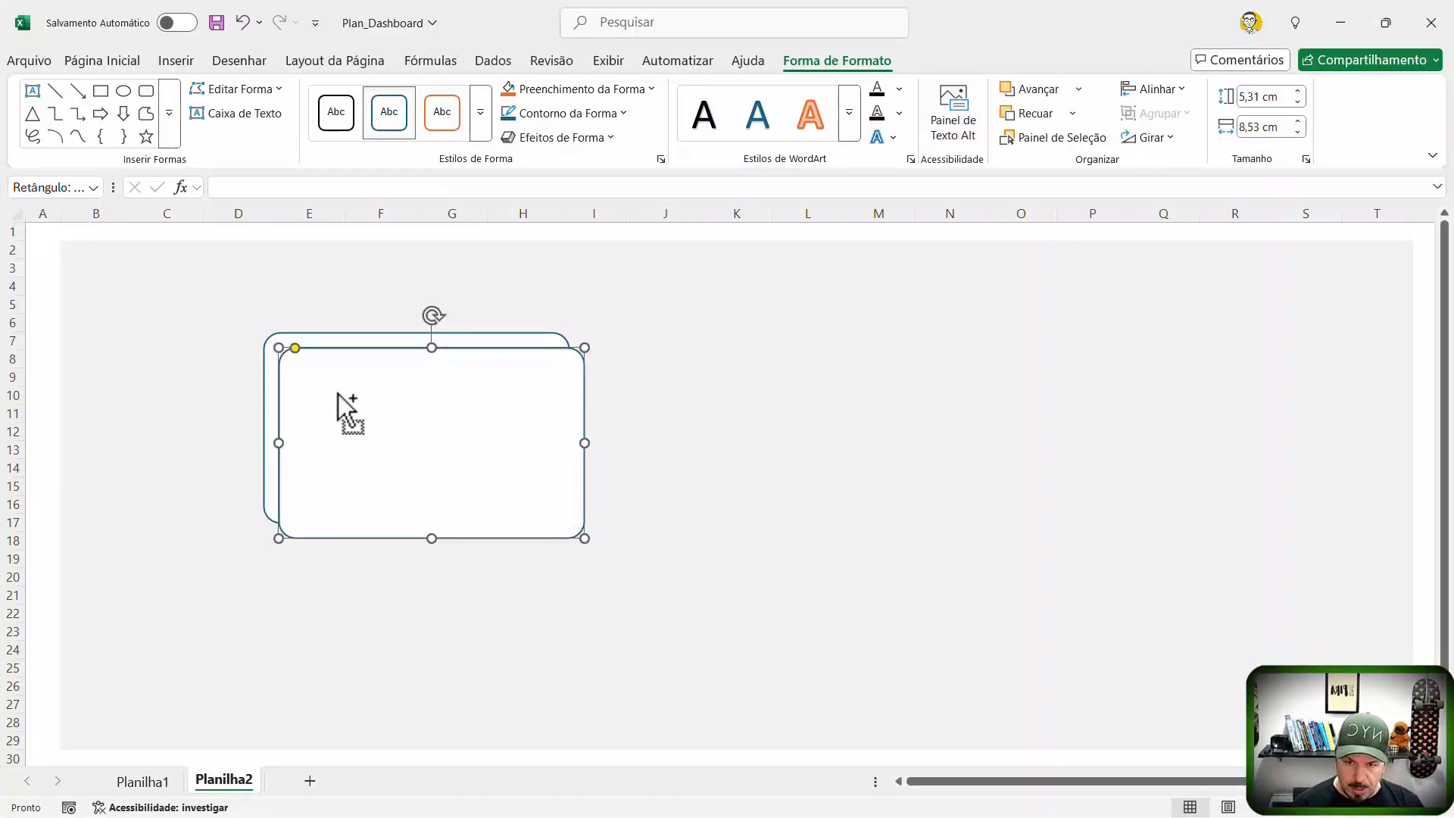
left_click_drag(573, 533, 347, 331)
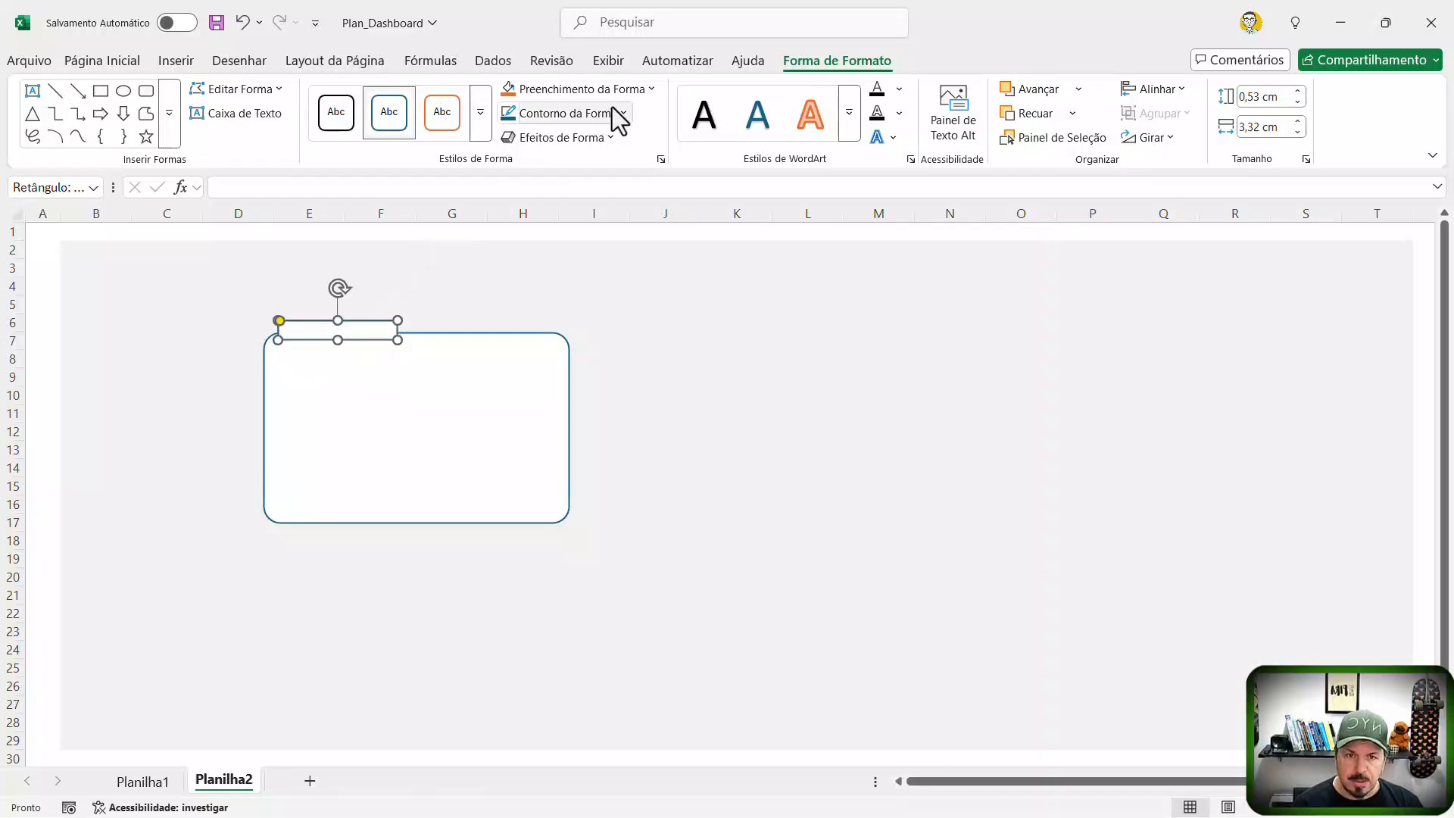
left_click(648, 89)
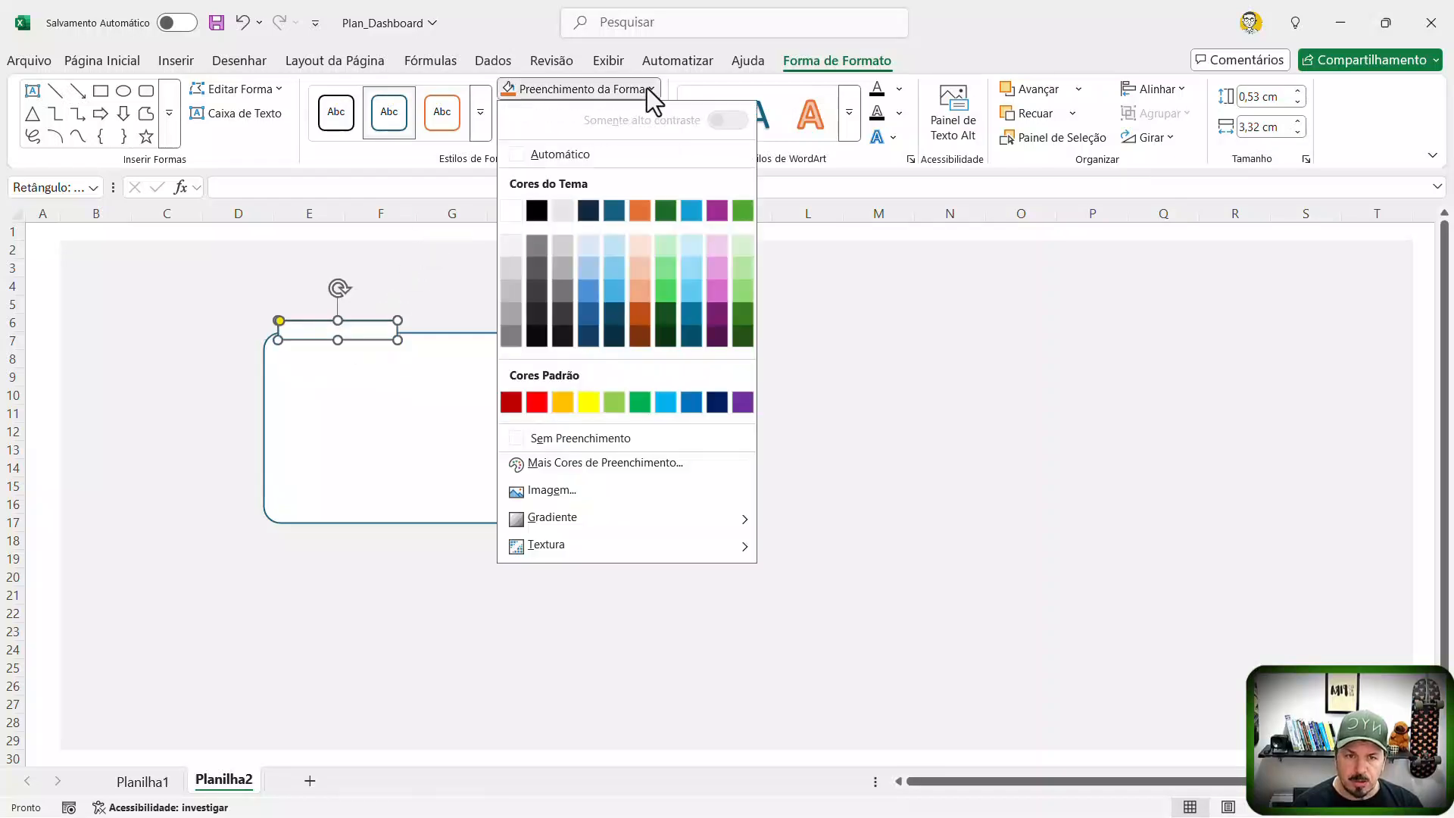
left_click(615, 210)
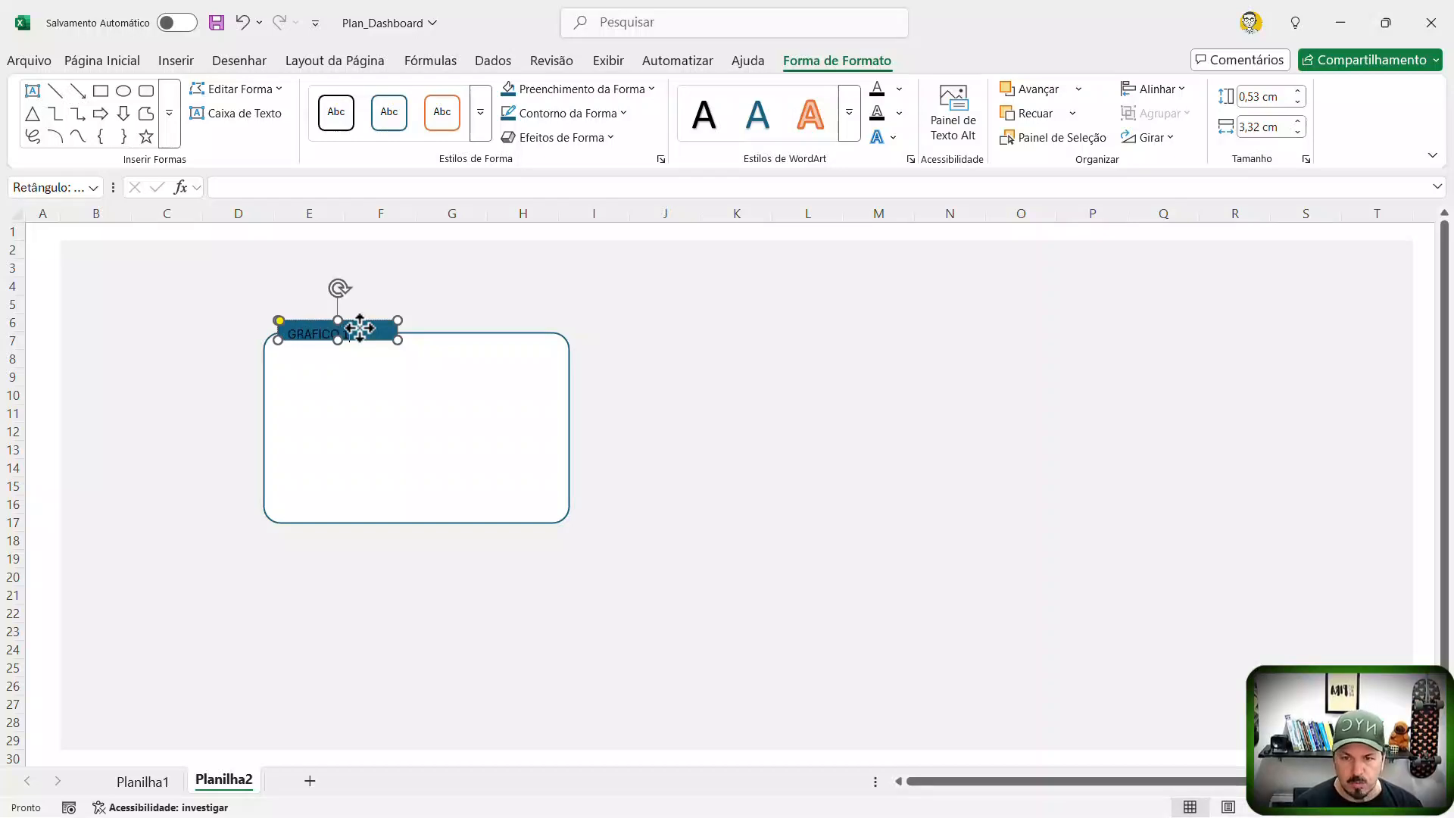
Step: Enlarge the GRAFICO 1 label to about 0.74 cm high and make its text white
left_click_drag(337, 340, 357, 315)
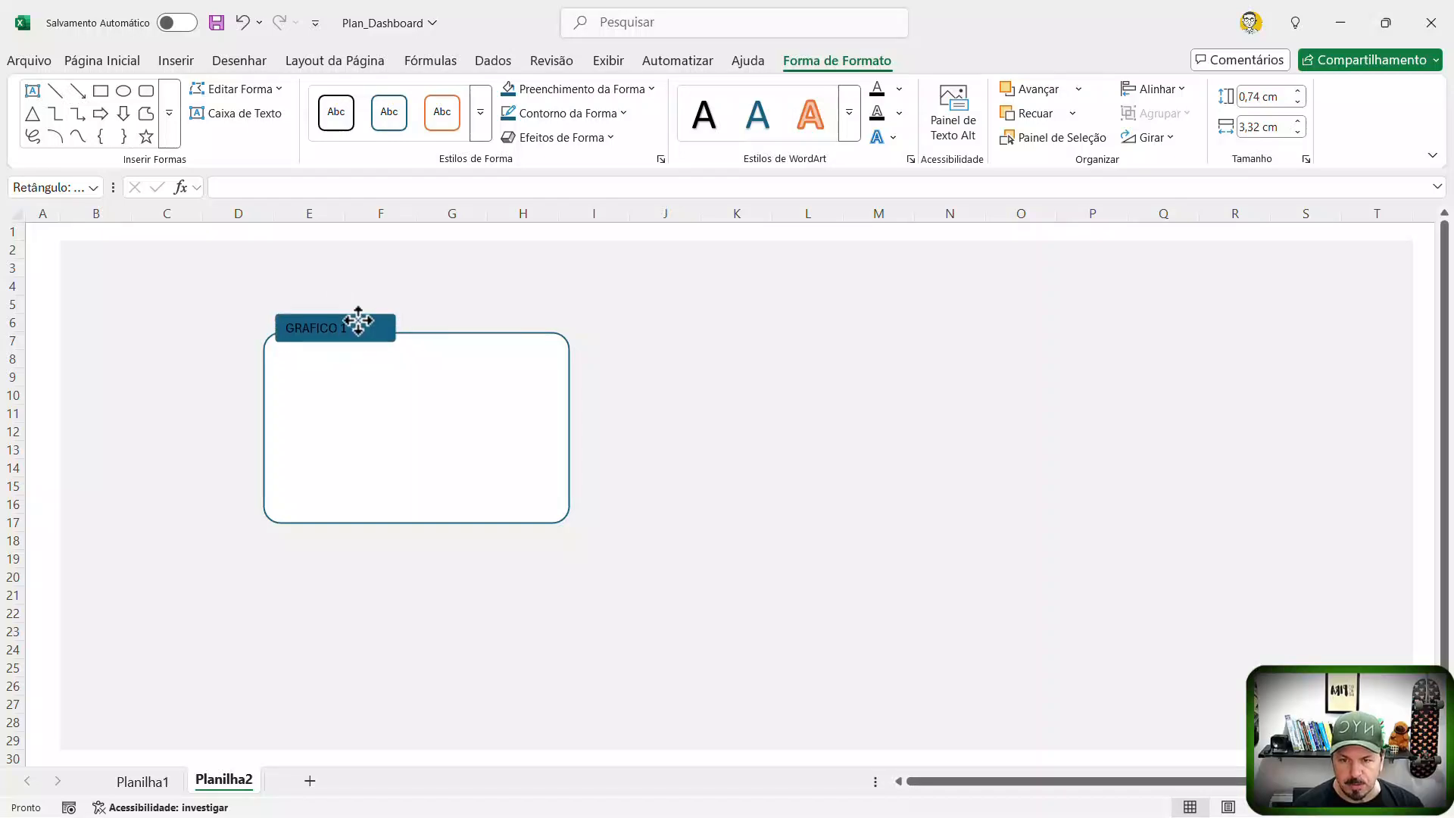
left_click(465, 299)
double_click(336, 329)
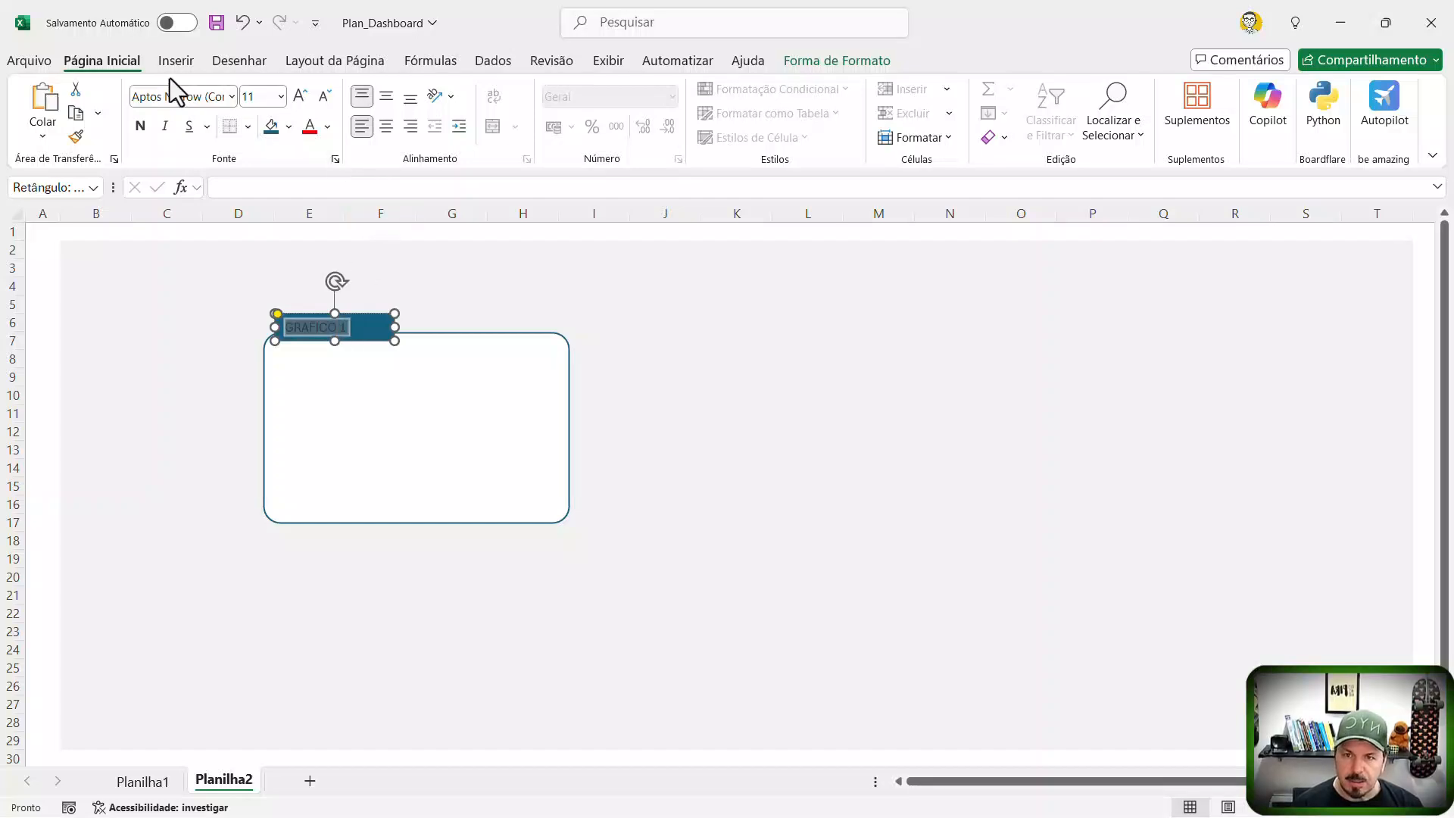
left_click(328, 127)
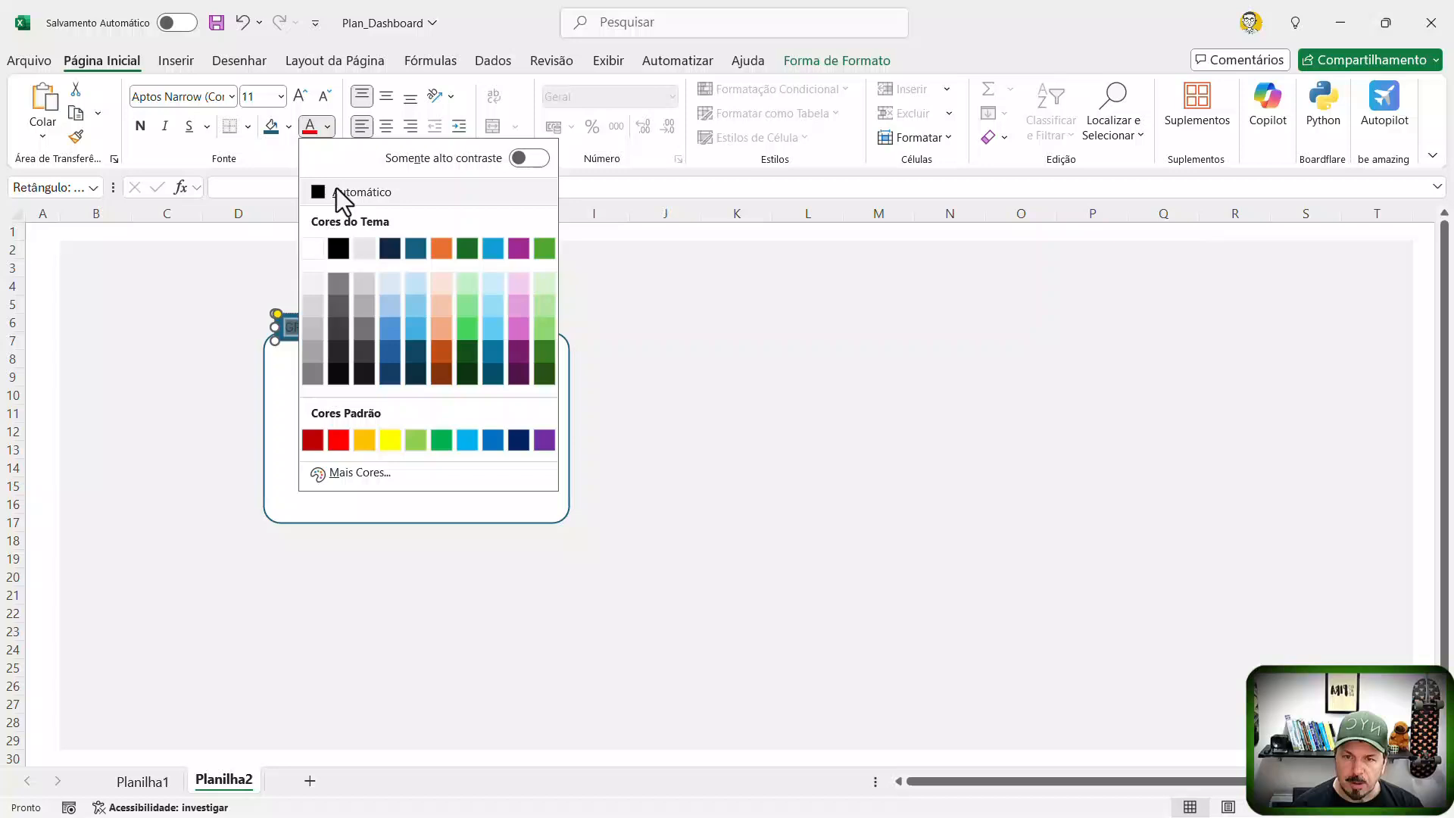
left_click(317, 252)
left_click(217, 305)
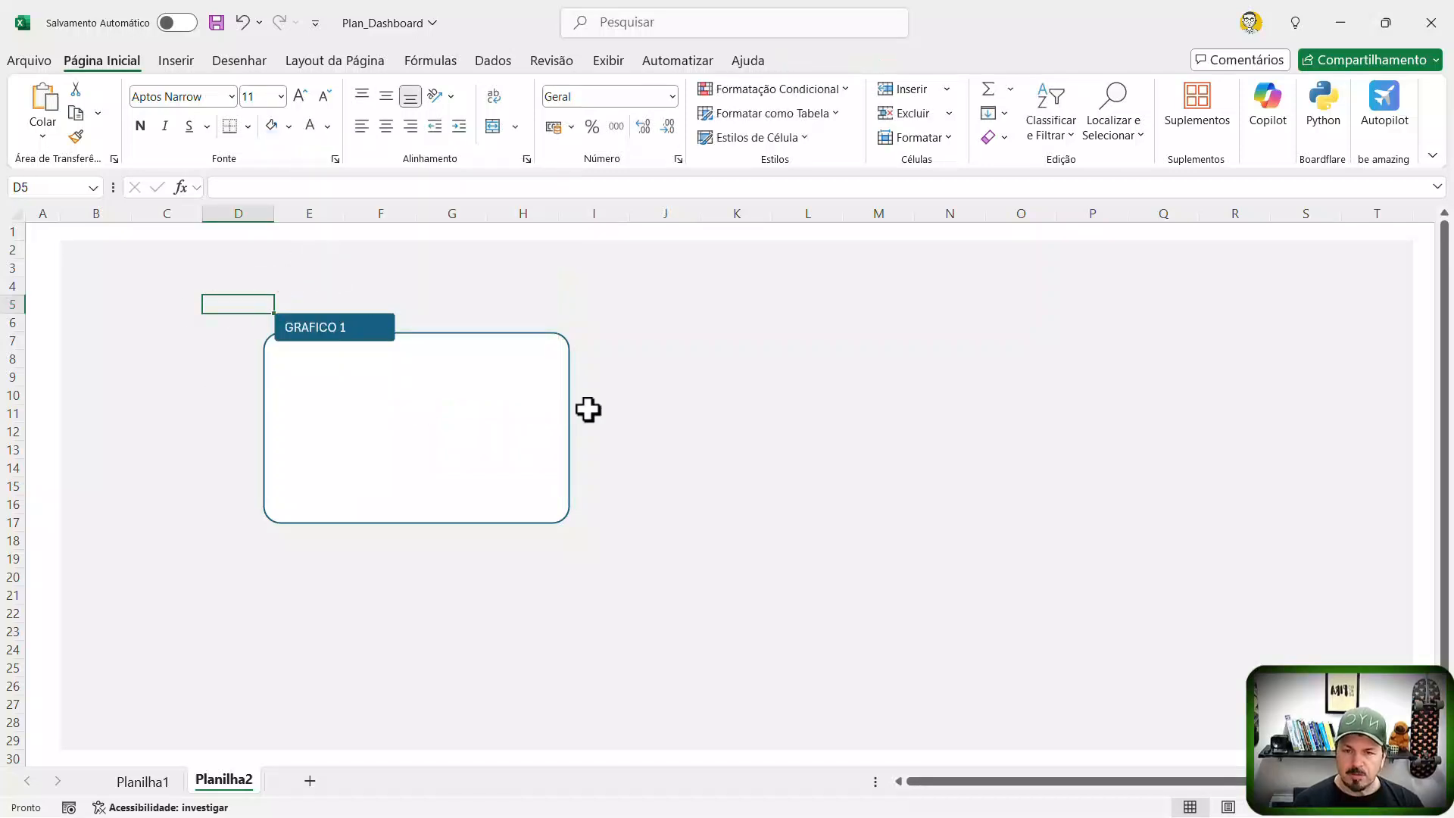
Step: Try to place a copy of the card and its GRAFICO 1 label beside the original
left_click(366, 327)
left_click(398, 414, "shift")
left_click_drag(397, 414, 1015, 442)
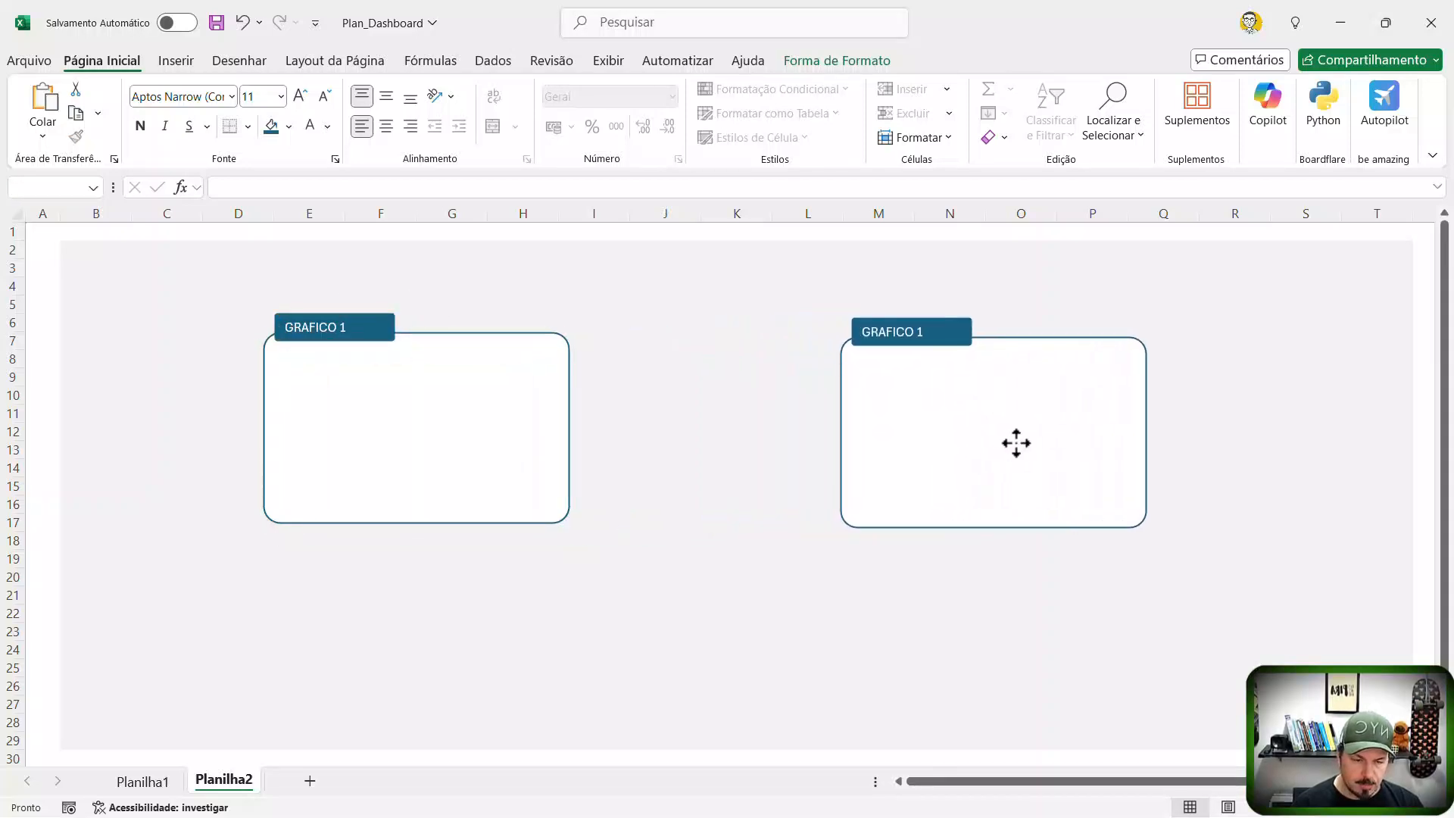
key("ctrl+z")
key("ctrl+z")
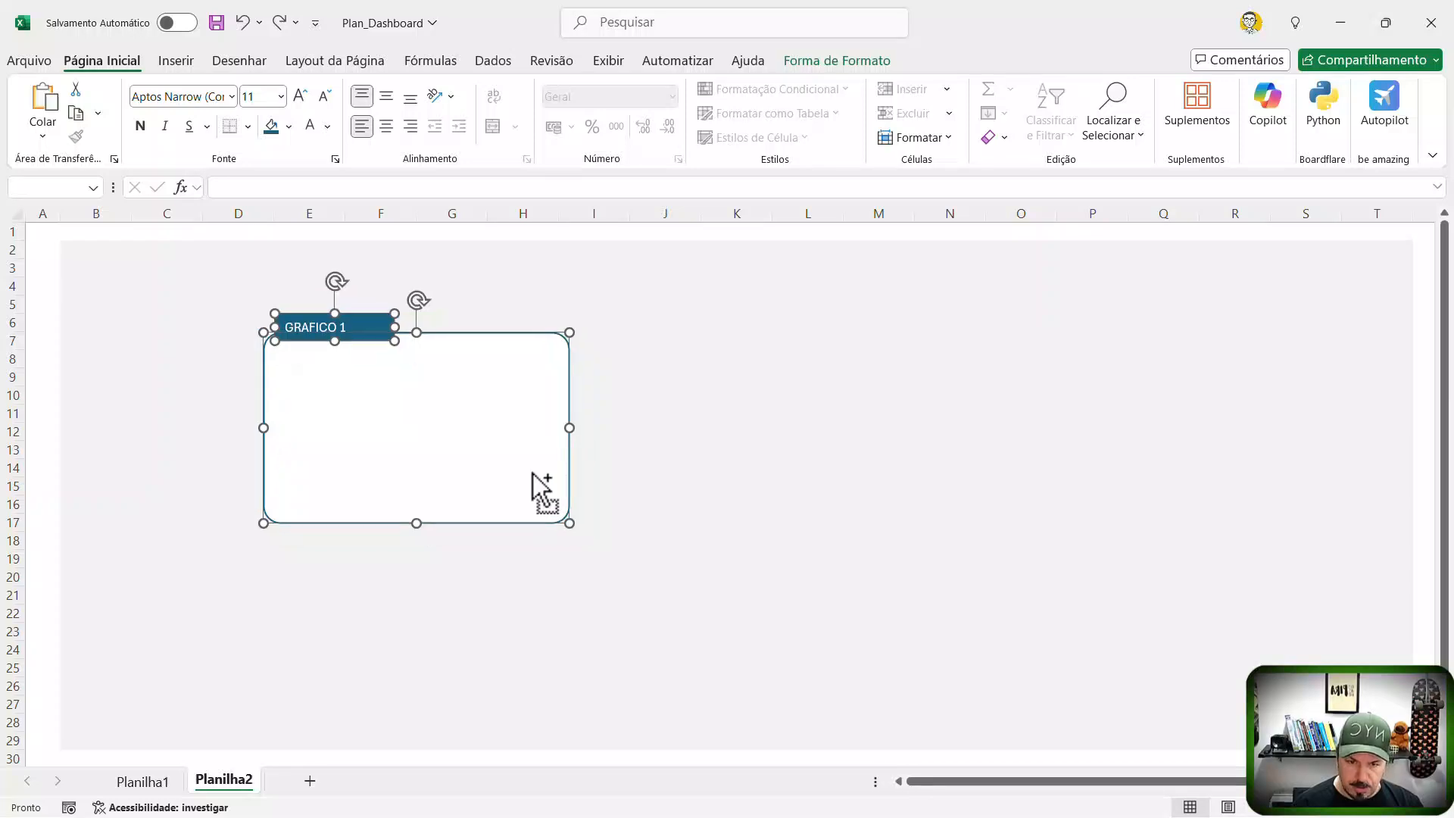
Step: Widen the card and its GRAFICO 1 label together so that the card extends into column J
left_click(618, 428)
left_click_drag(617, 428, 689, 421)
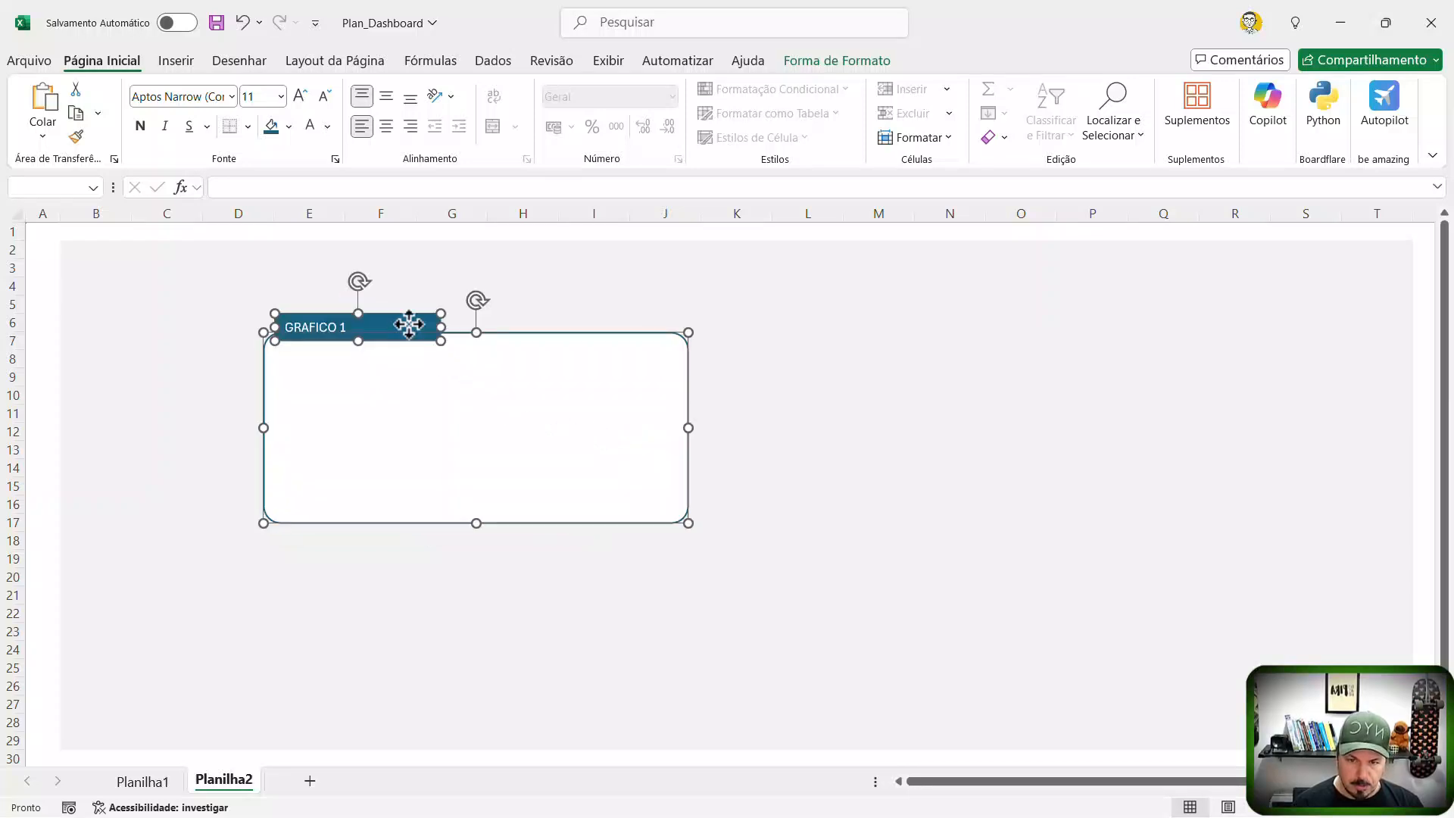
Step: Try to paste a copy of the card and its GRAFICO 1 label over the empty area beside the original
left_click(409, 326, "ctrl")
key("ctrl+c")
left_click(795, 363)
key("ctrl+v")
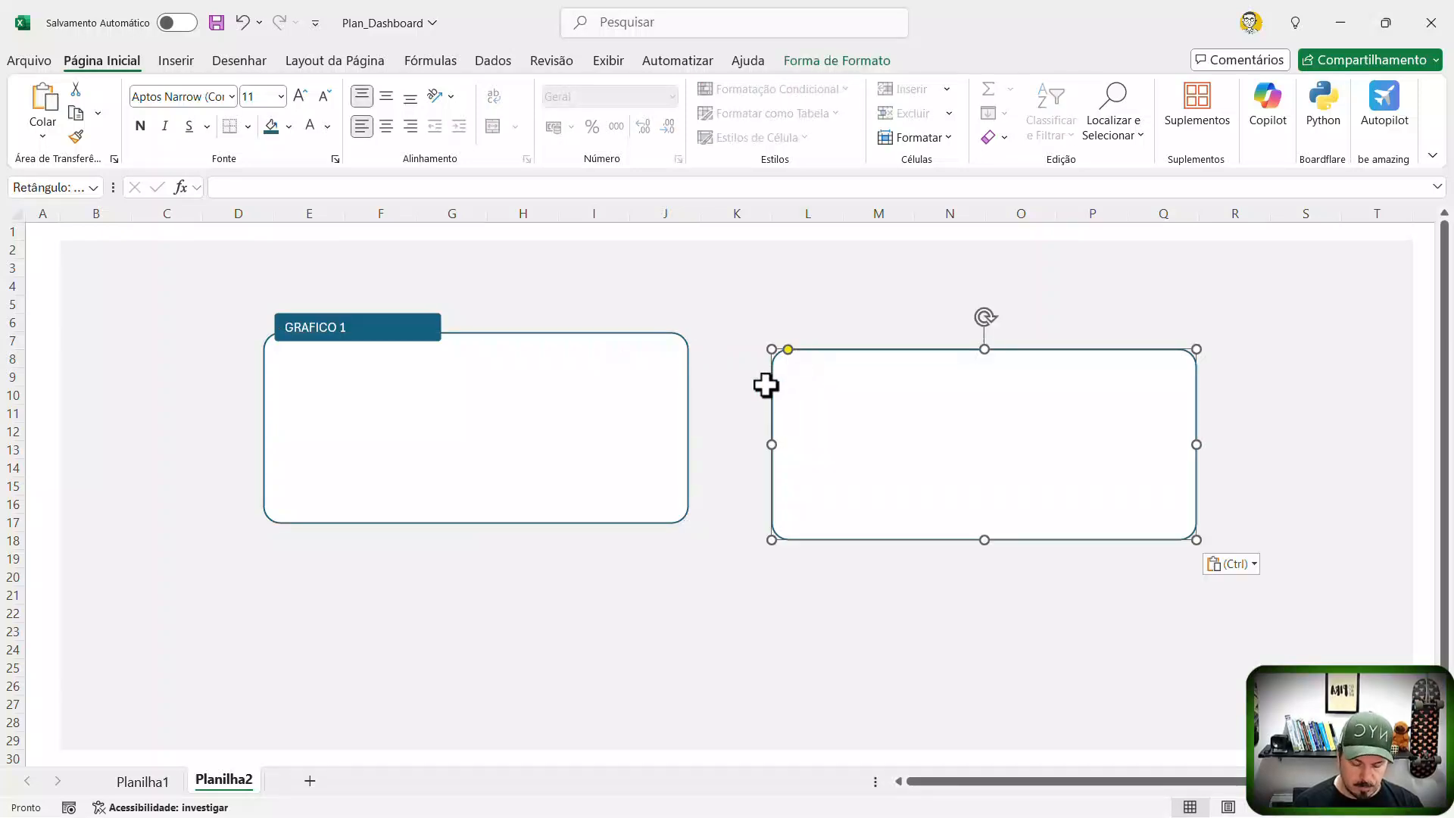
key("ctrl+z")
Step: Duplicate the card together with its GRAFICO 1 label and place the copy beside the original, across columns L to Q
left_click(396, 326)
left_click(486, 413, "ctrl")
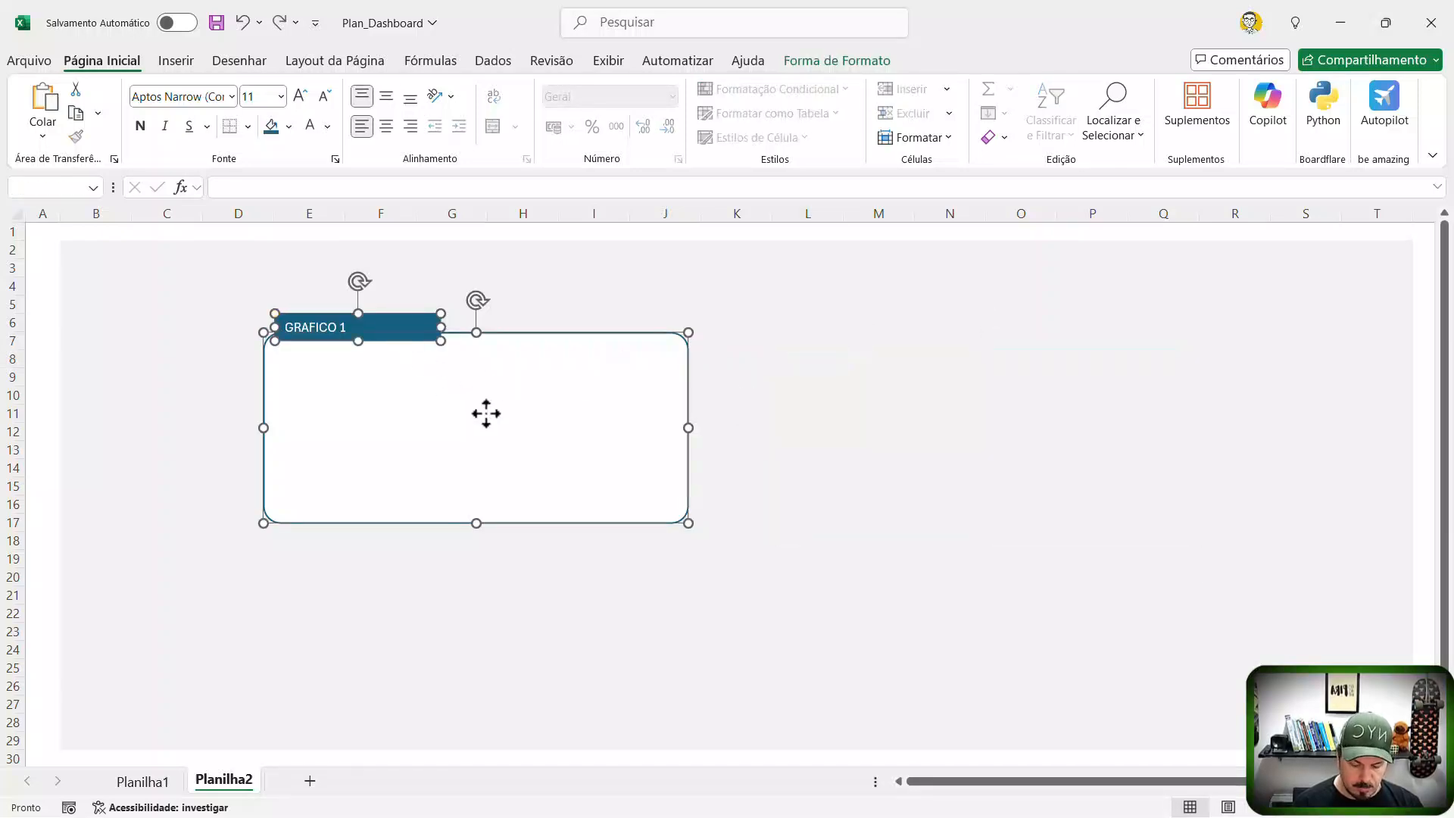
key("ctrl+d")
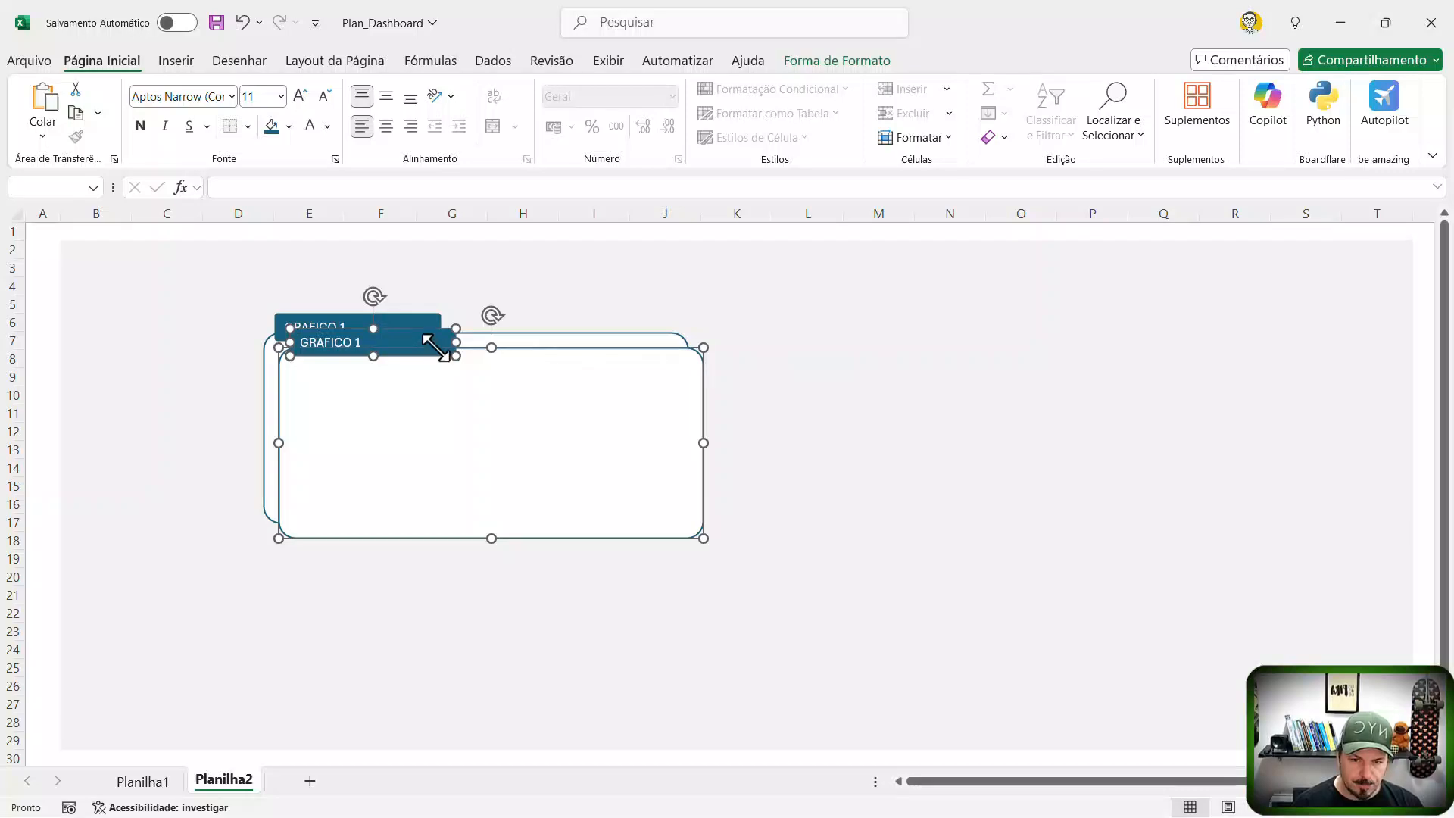
left_click_drag(441, 342, 928, 326)
Step: Shorten both white cards so that their lower edges end at the start of row 16
left_click(461, 516)
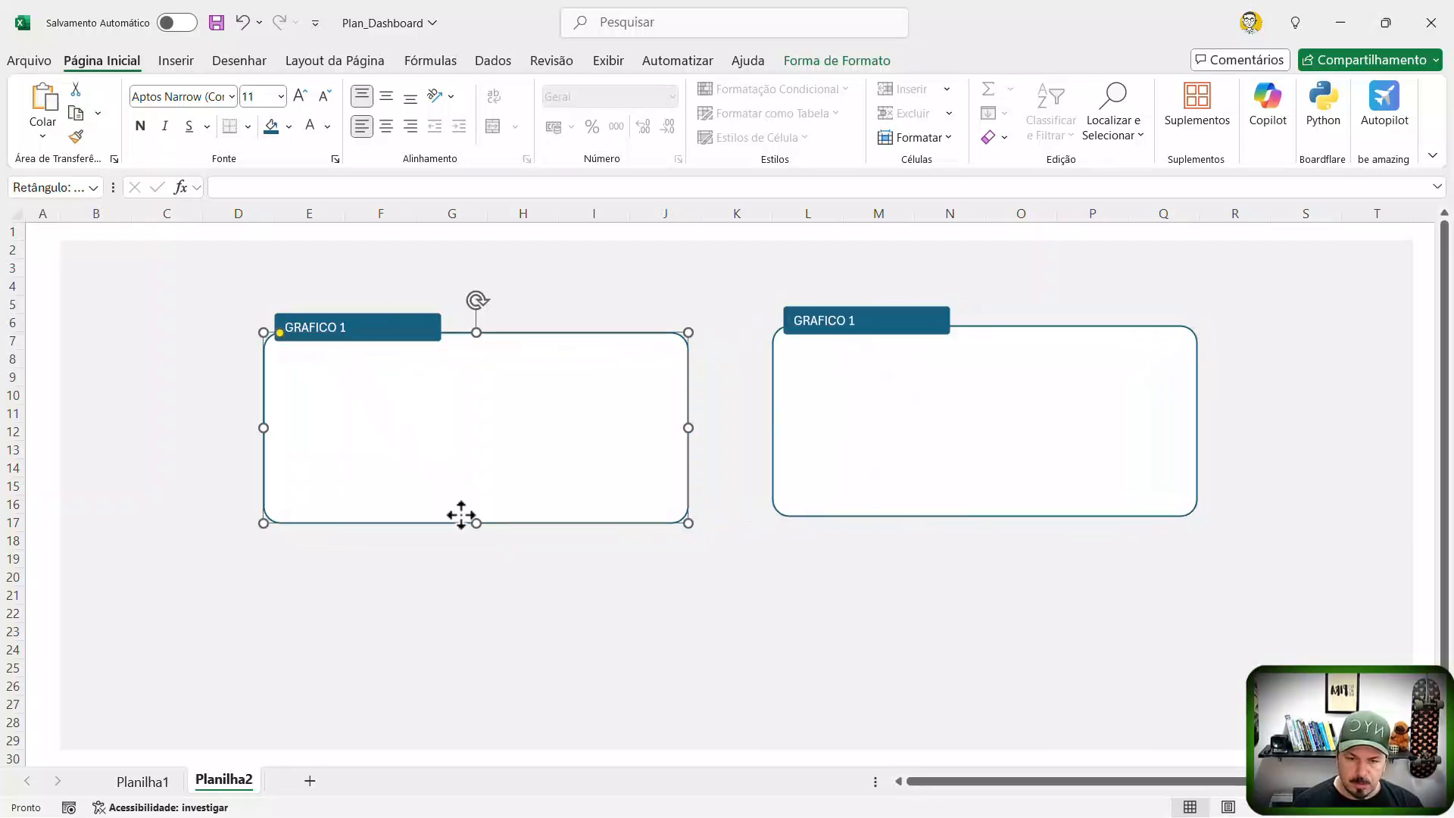
left_click_drag(476, 523, 475, 500)
left_click(947, 516)
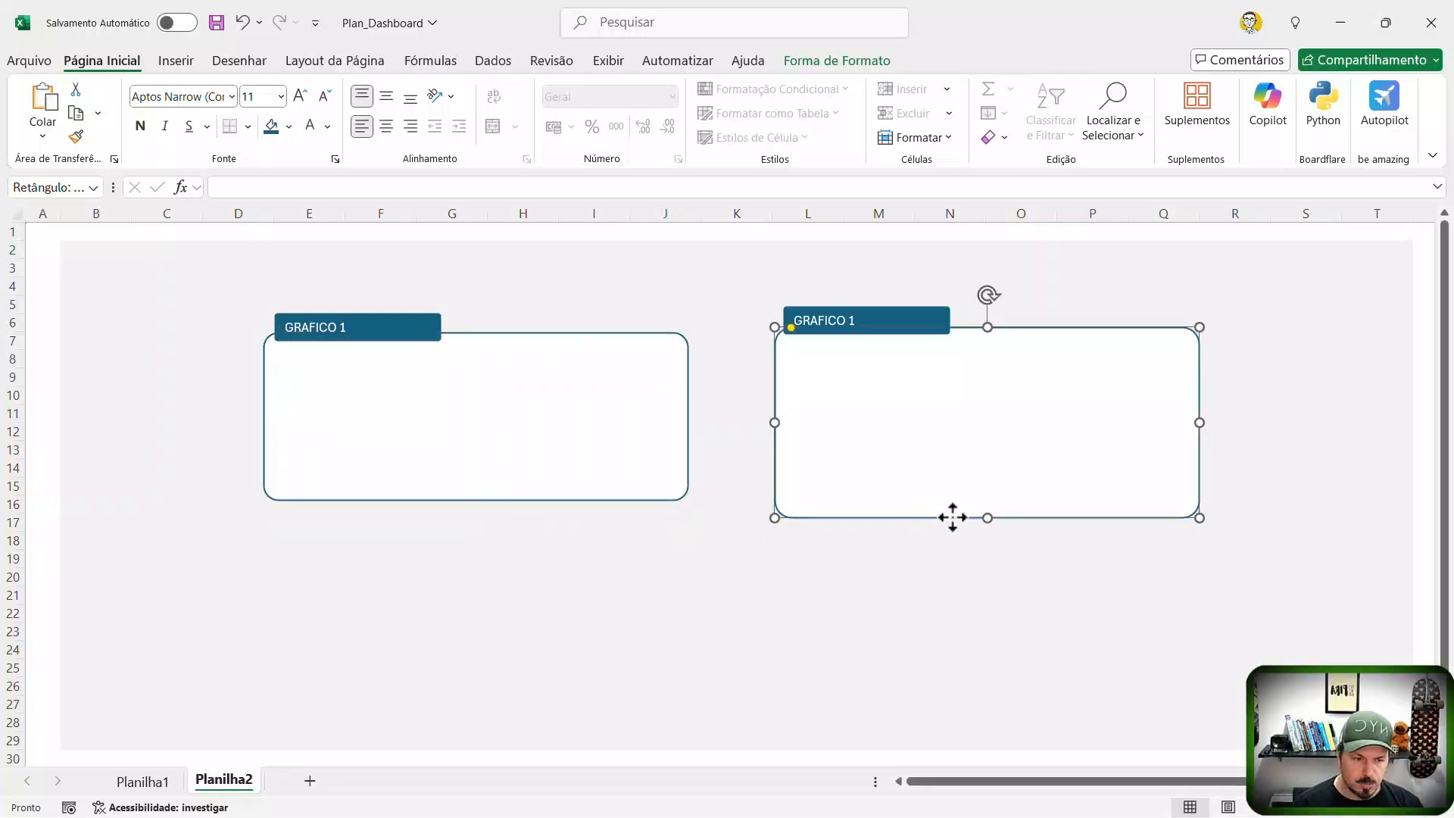
left_click_drag(987, 516, 988, 500)
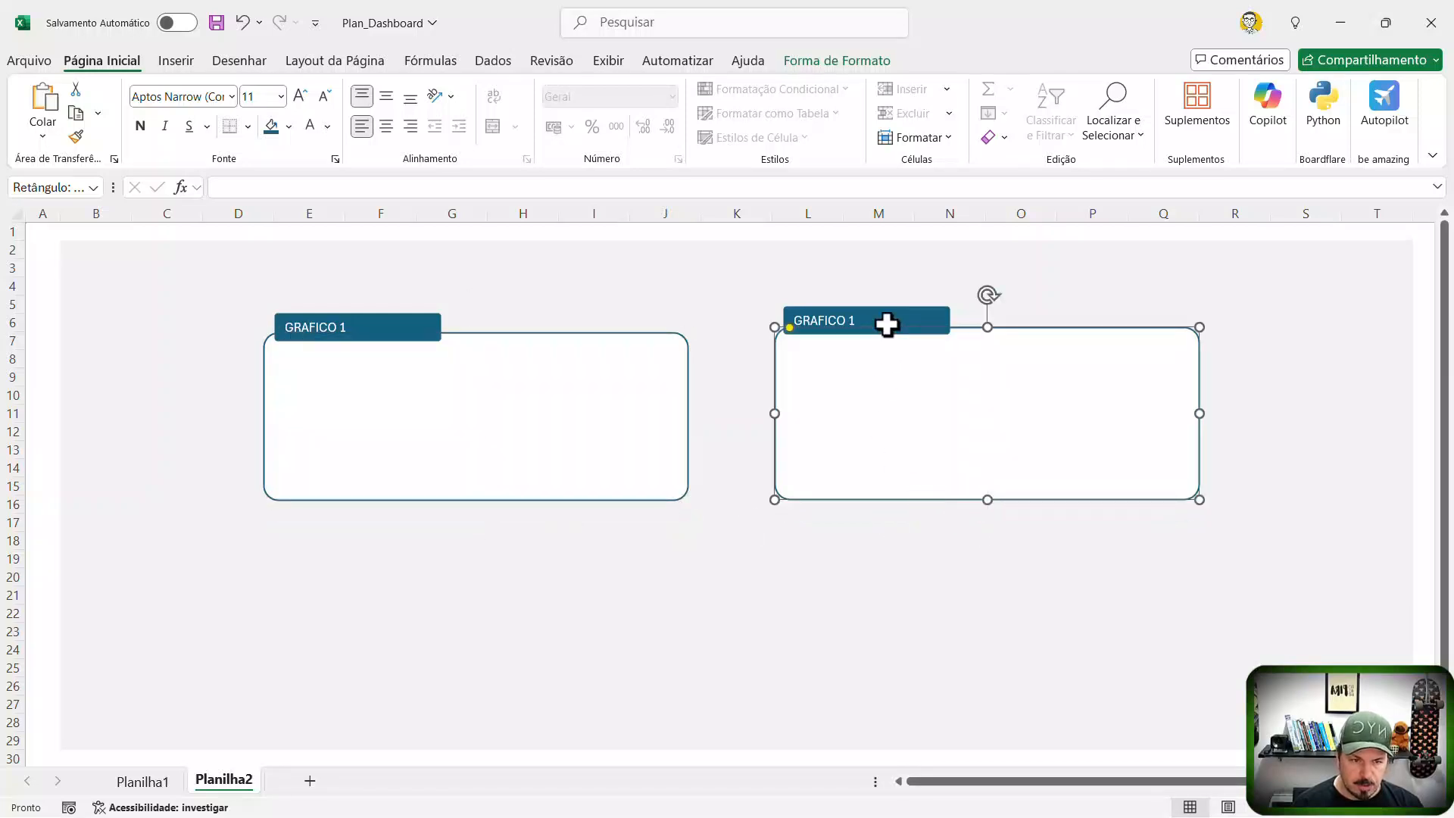
Step: Copy the second card with its label below the two cards, from row 18 down, and widen the pair to the end of column P
key("Escape")
left_click(864, 322)
left_click(892, 418, "ctrl")
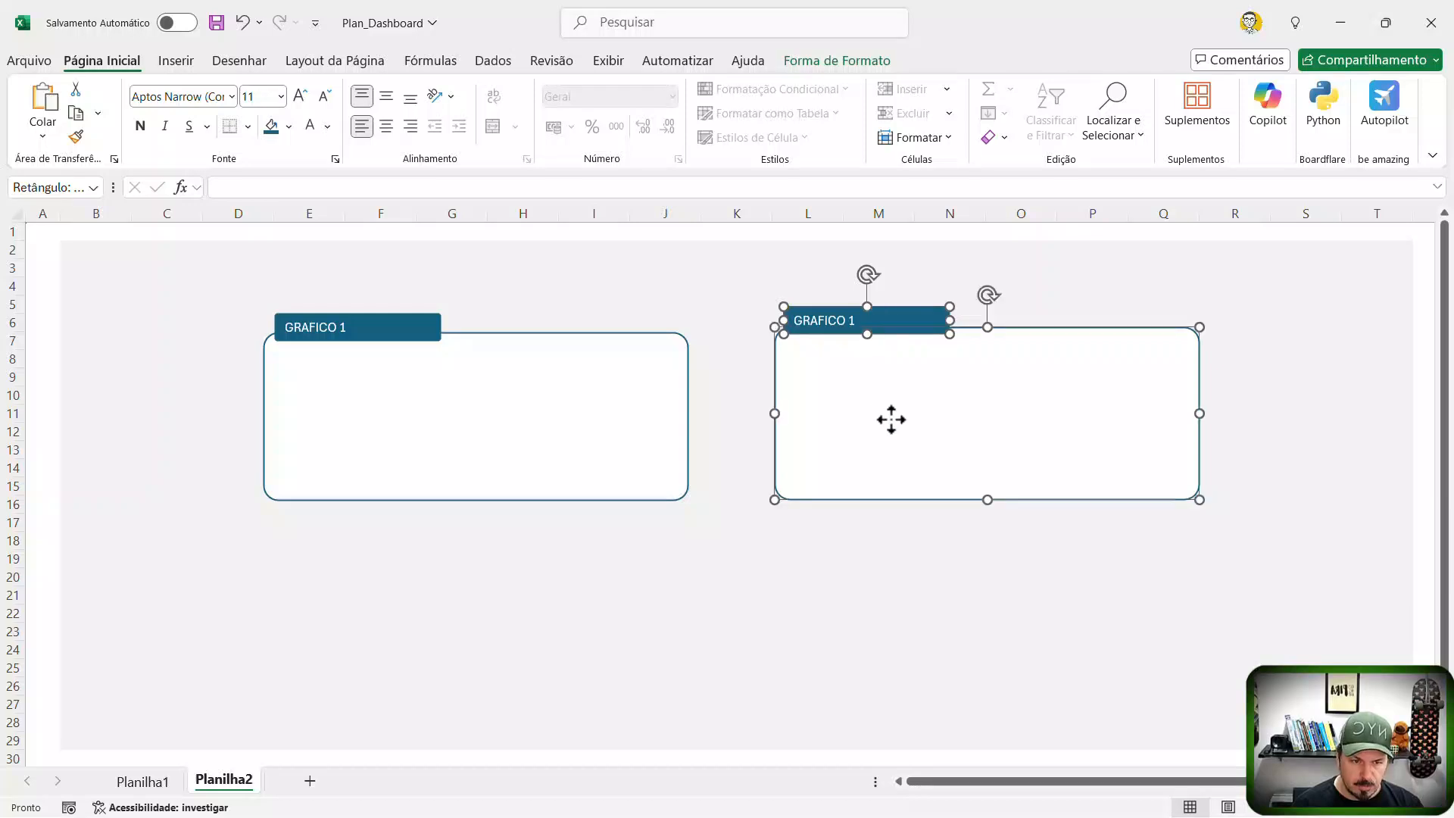
left_click_drag(891, 419, 442, 543)
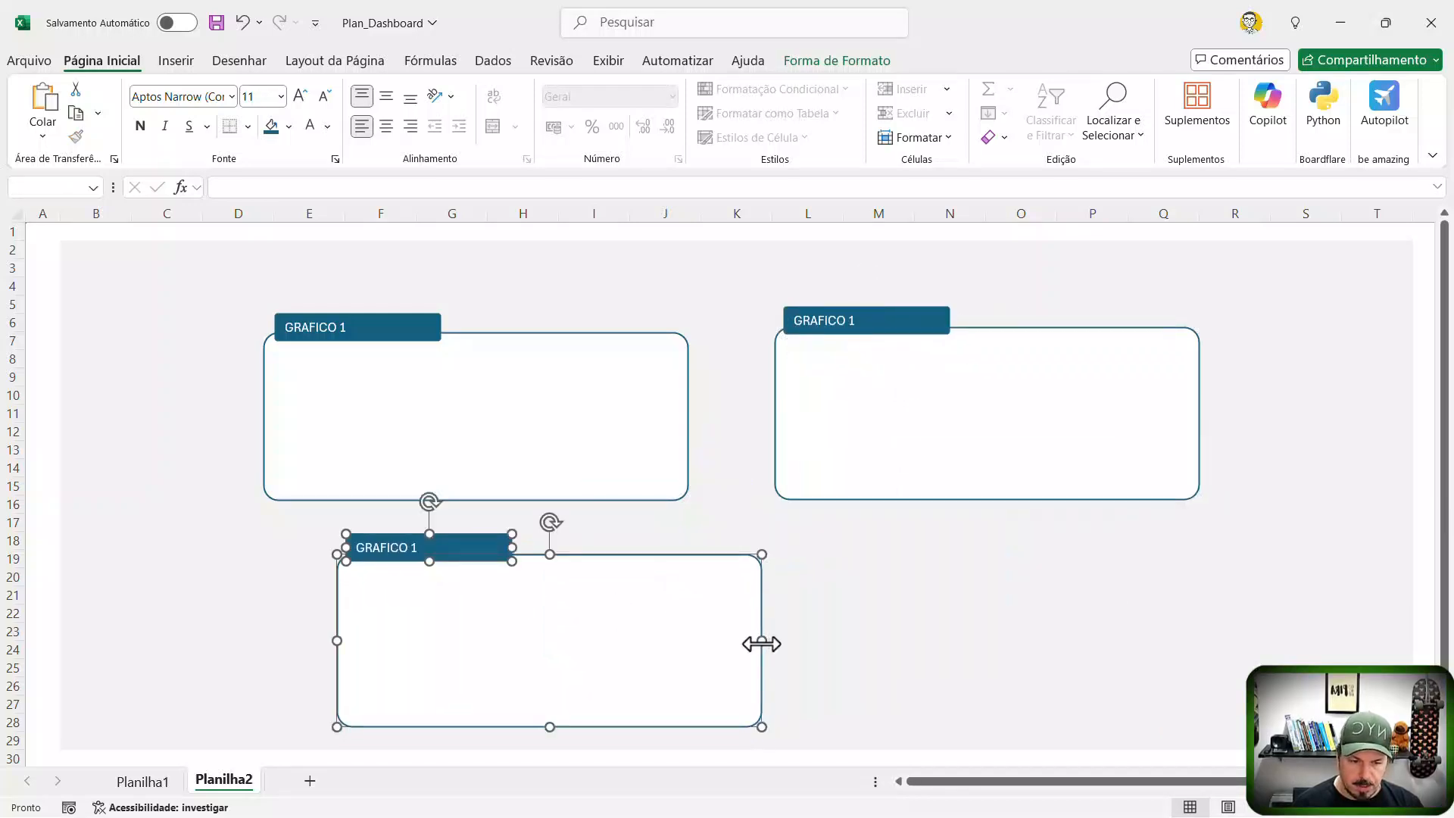
left_click_drag(762, 643, 1127, 640)
Step: Try to extend the grey background downward by increasing the height of row 29
scroll(744, 645, "down", 1)
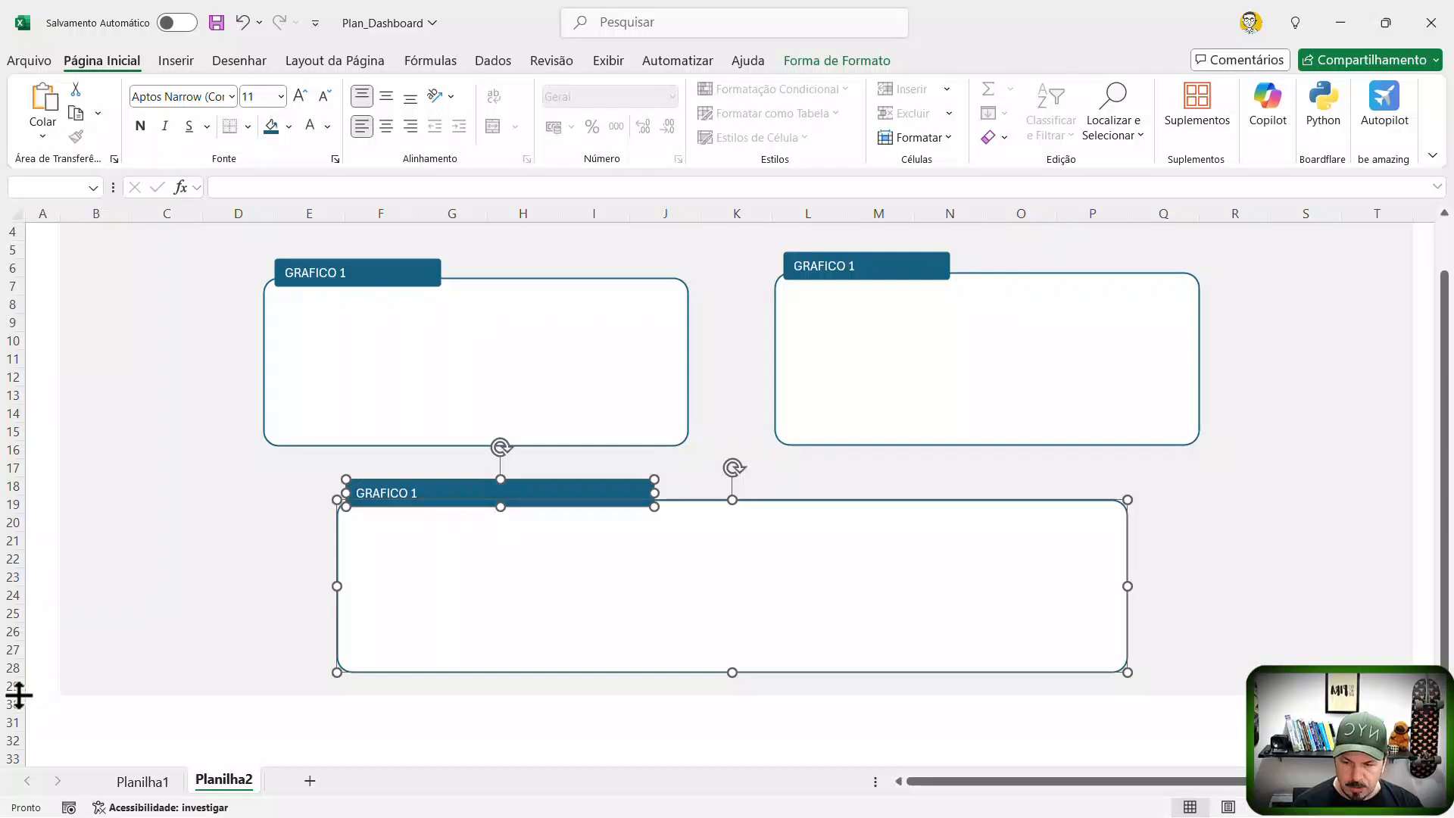
left_click_drag(19, 695, 16, 748)
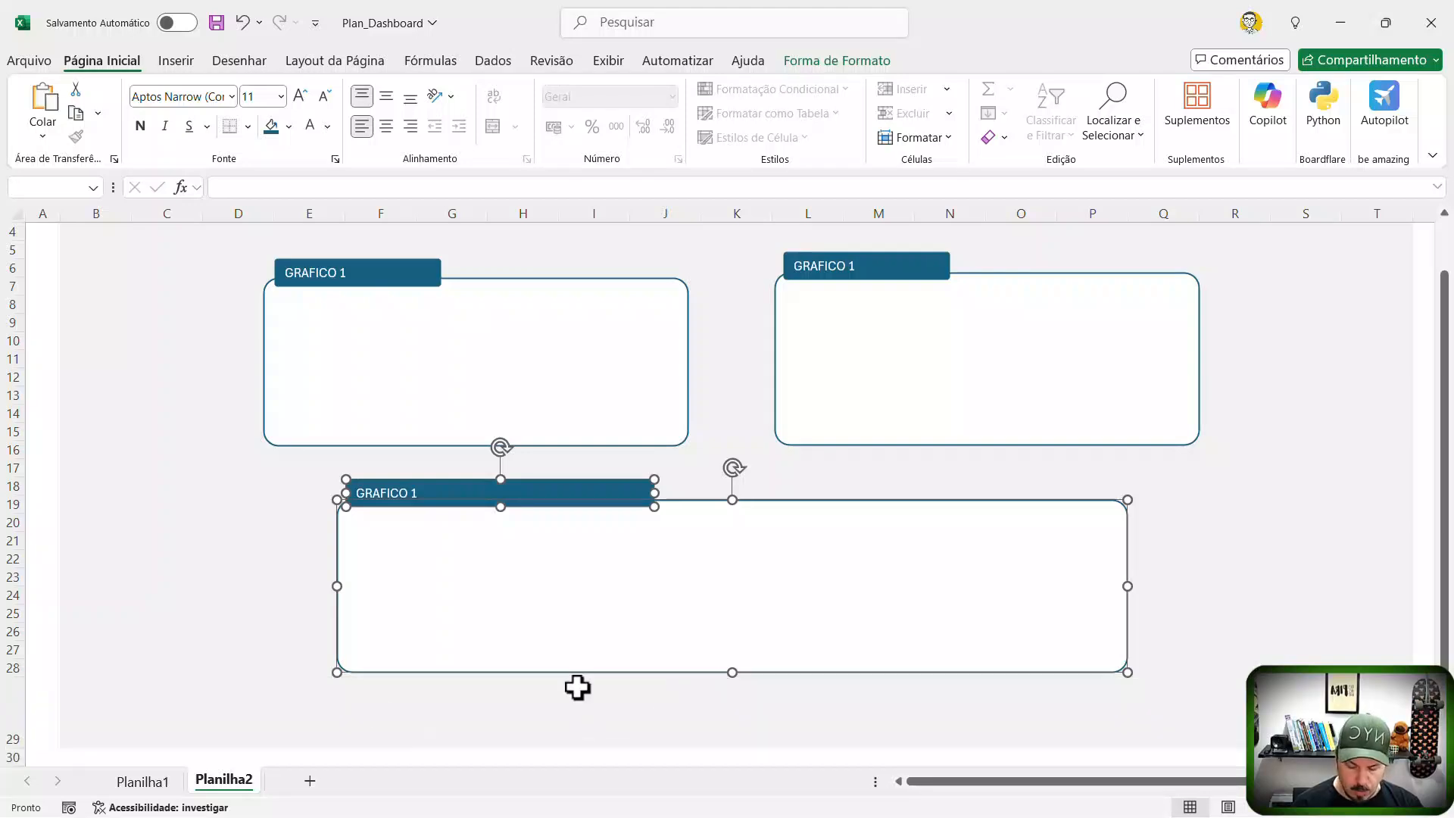
key("ctrl+z")
Step: Extend the grey background by copying row 29 onto rows 30 to 32
left_click(4, 686)
key("ctrl+c")
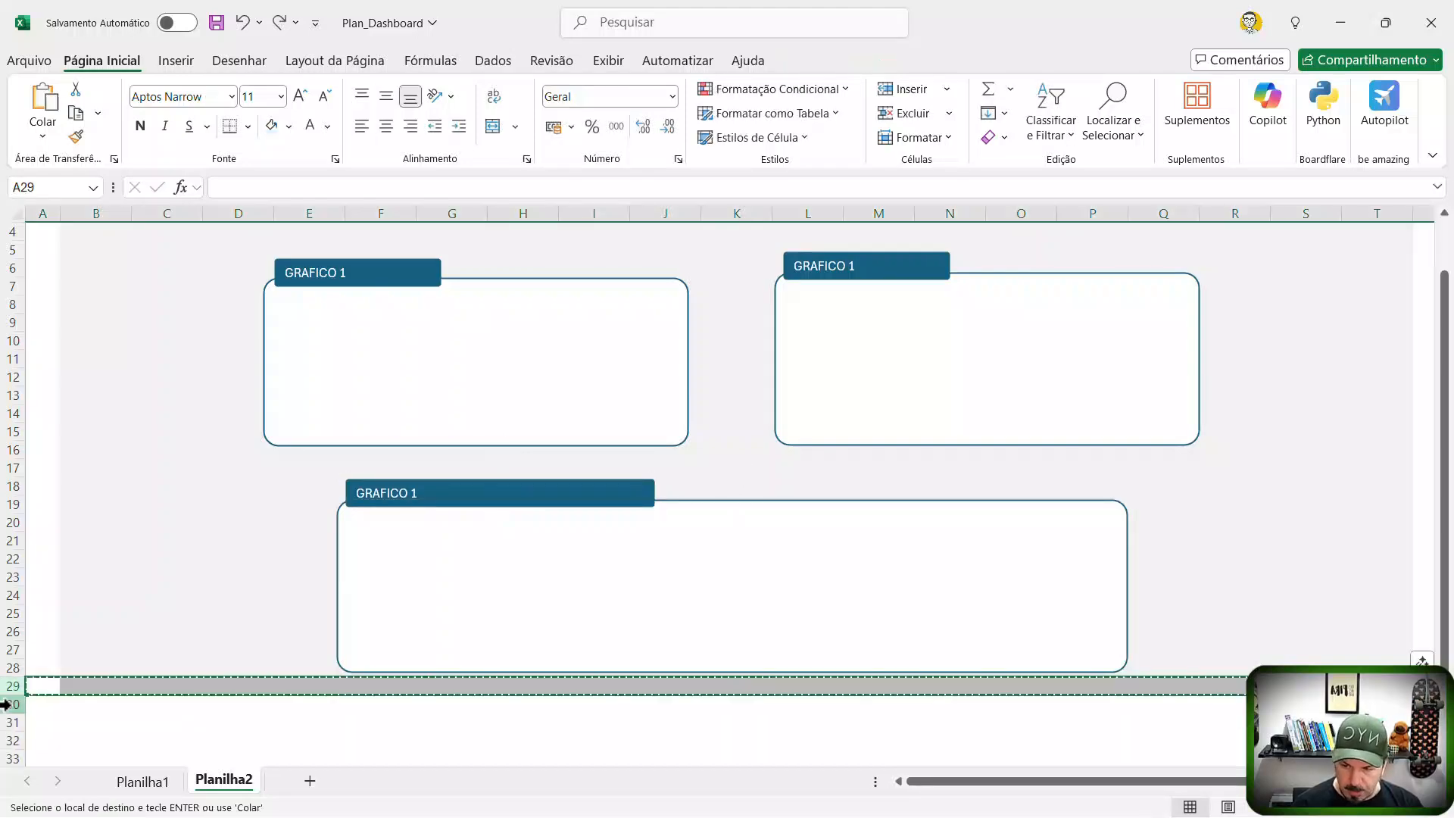
left_click_drag(6, 704, 6, 736)
Step: Lengthen the wide lower card downward so that its lower edge reaches row 32
left_click(756, 673)
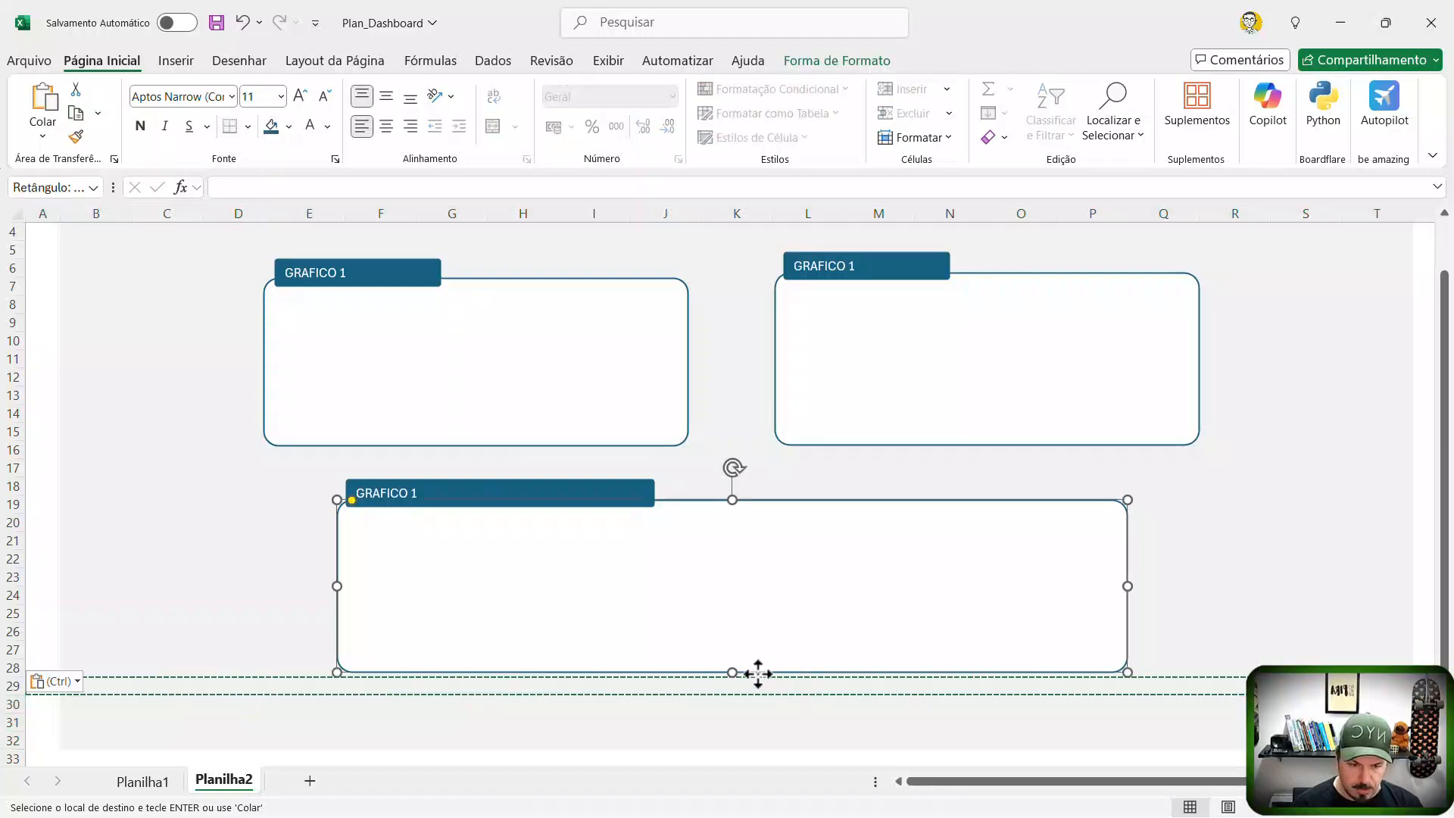
left_click_drag(731, 674, 727, 731)
left_click(1220, 561)
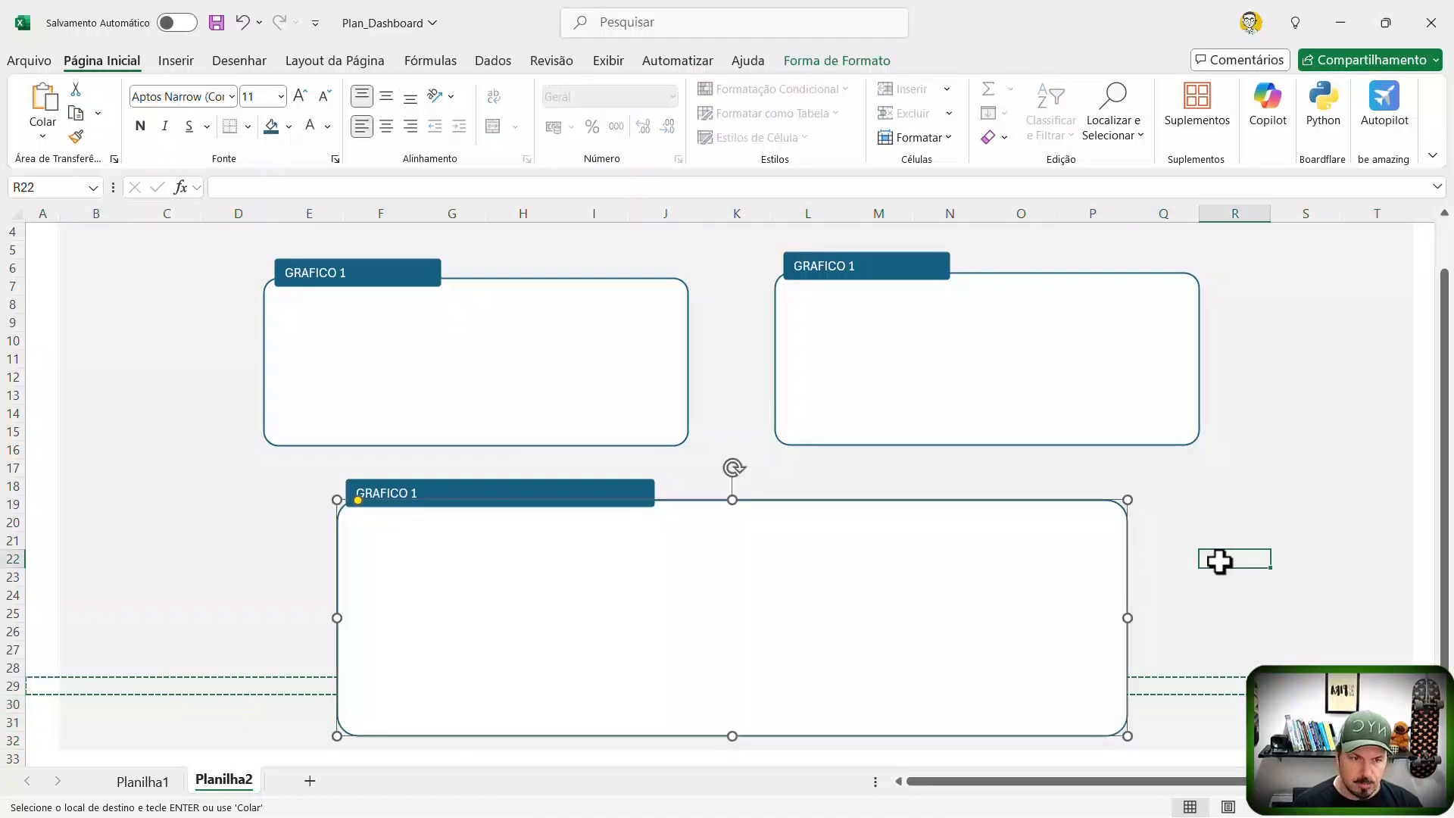
Step: Review the whole three-card layout and clear the pending copy of row 29
scroll(1218, 561, "up", 1)
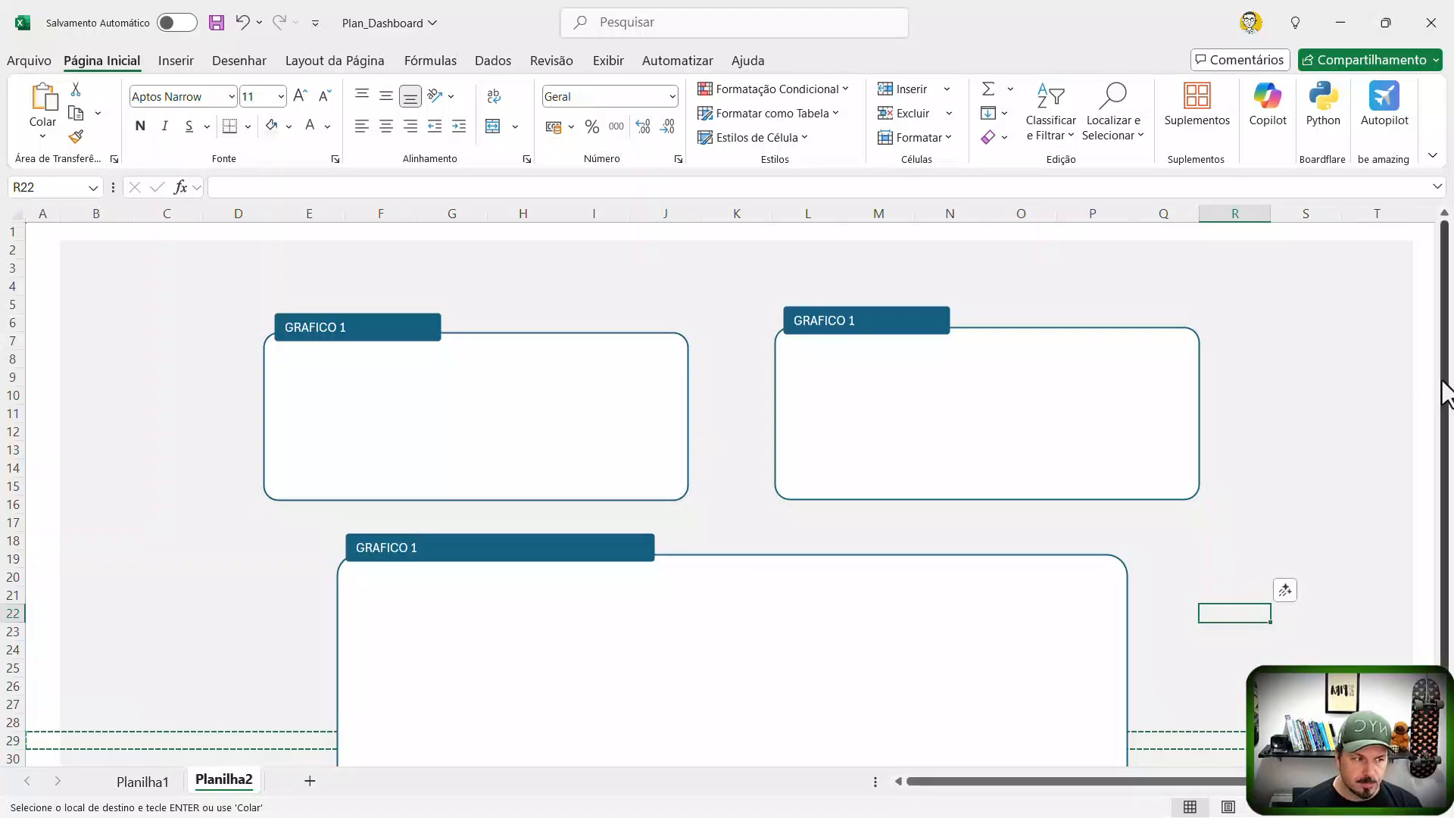
scroll(1443, 394, "down", 1)
scroll(1273, 598, "down", 1)
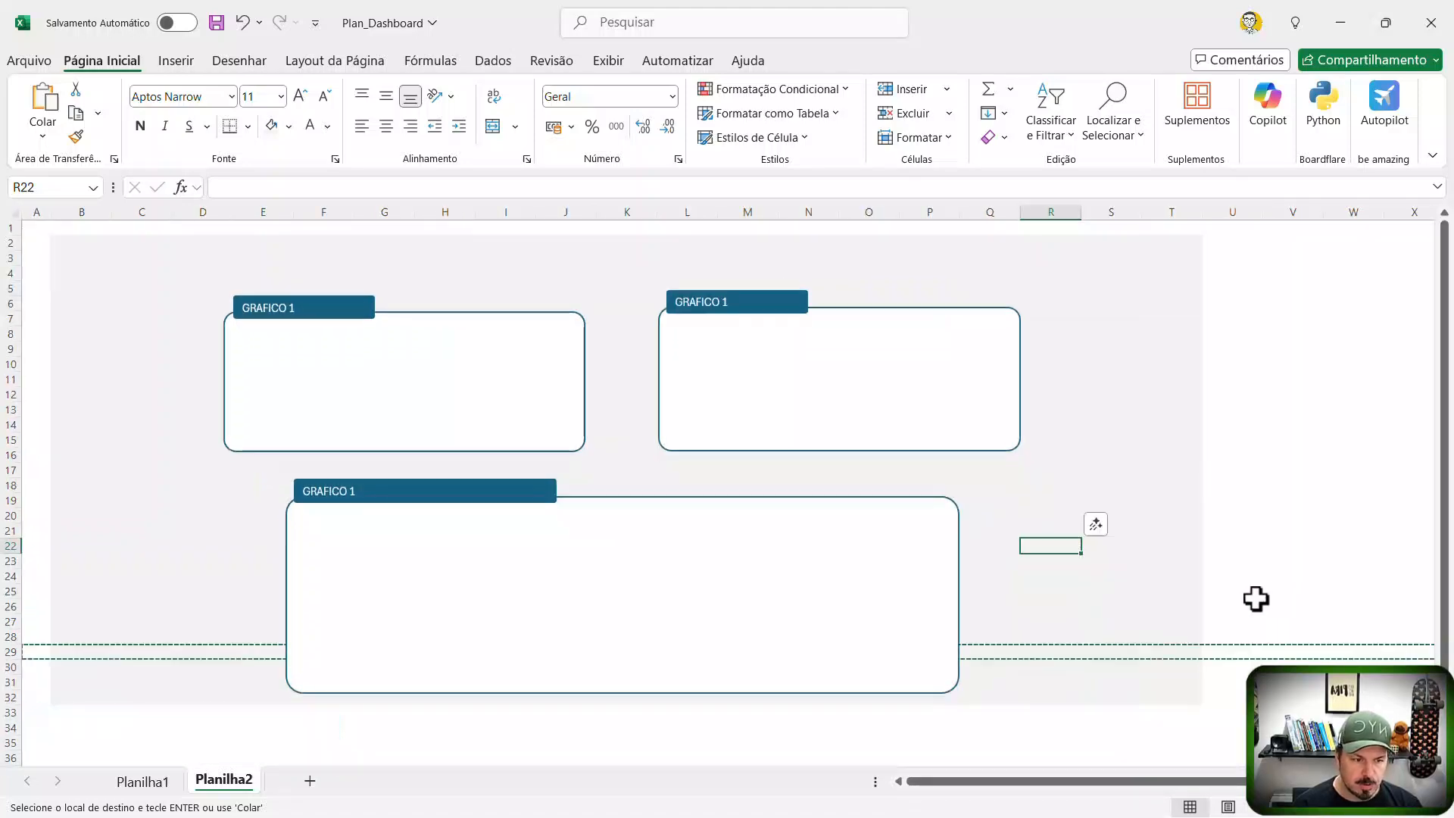
scroll(1258, 598, "down", 1)
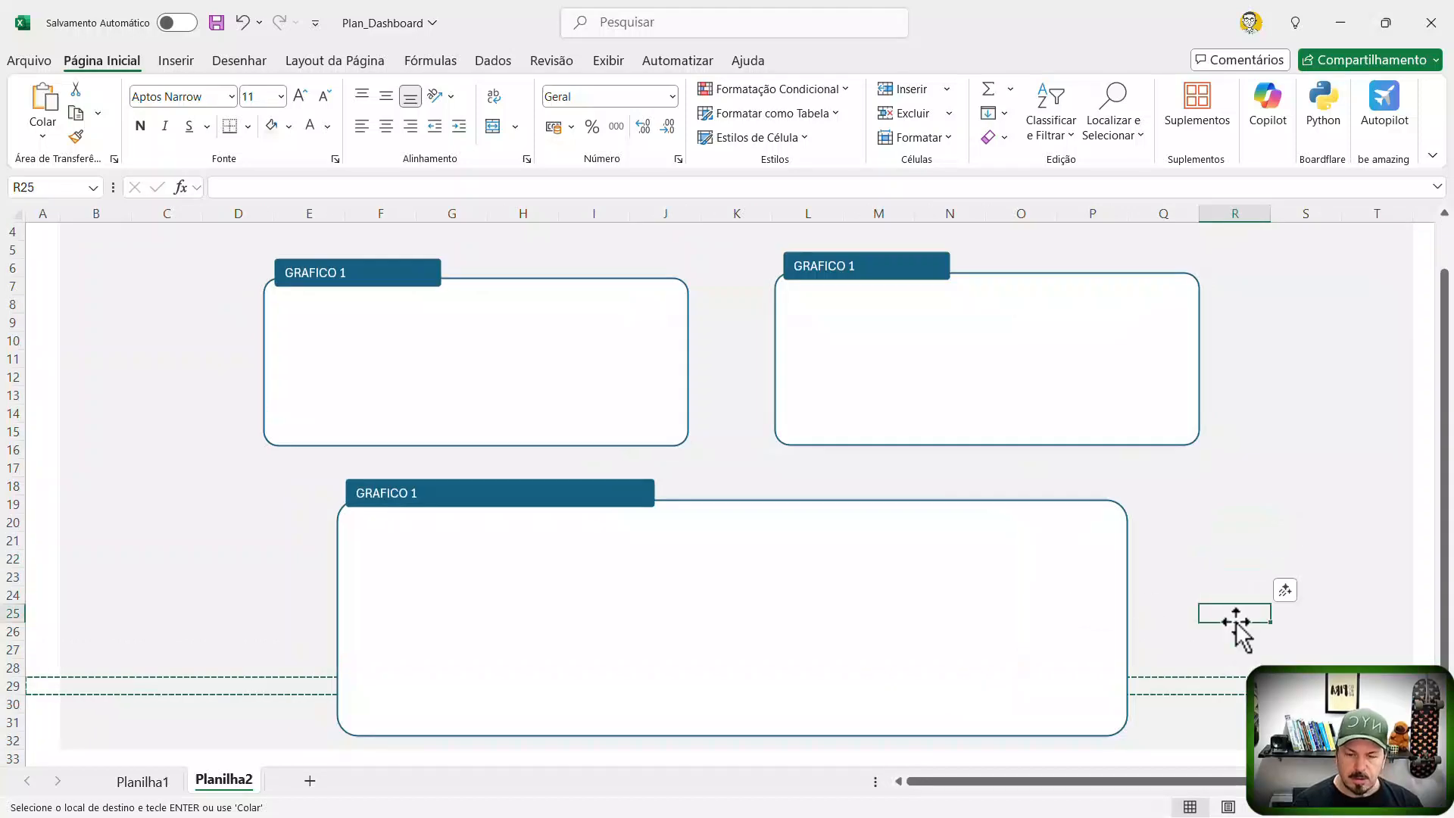
left_click(185, 492)
key("Escape")
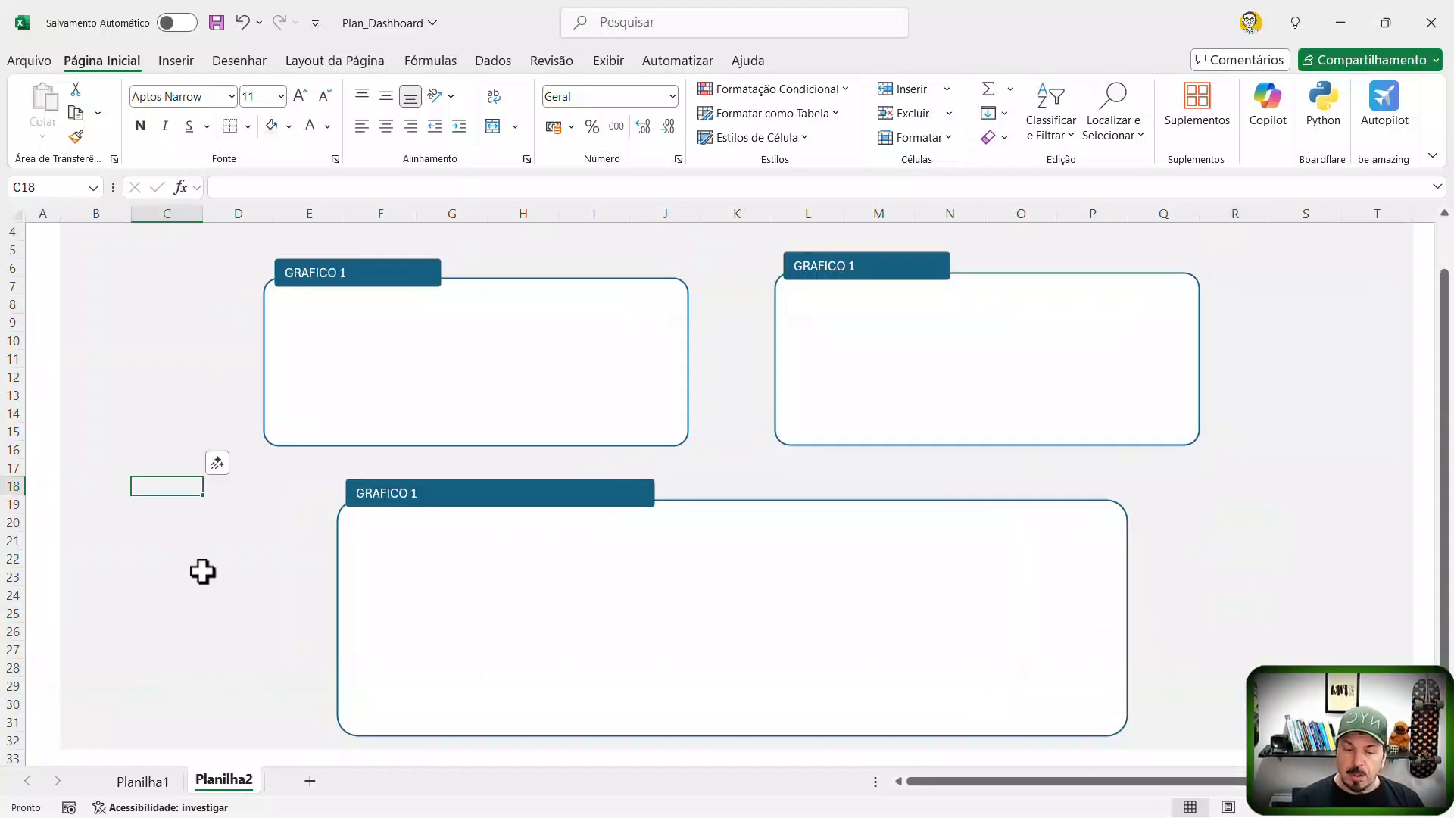
scroll(334, 498, "up", 1)
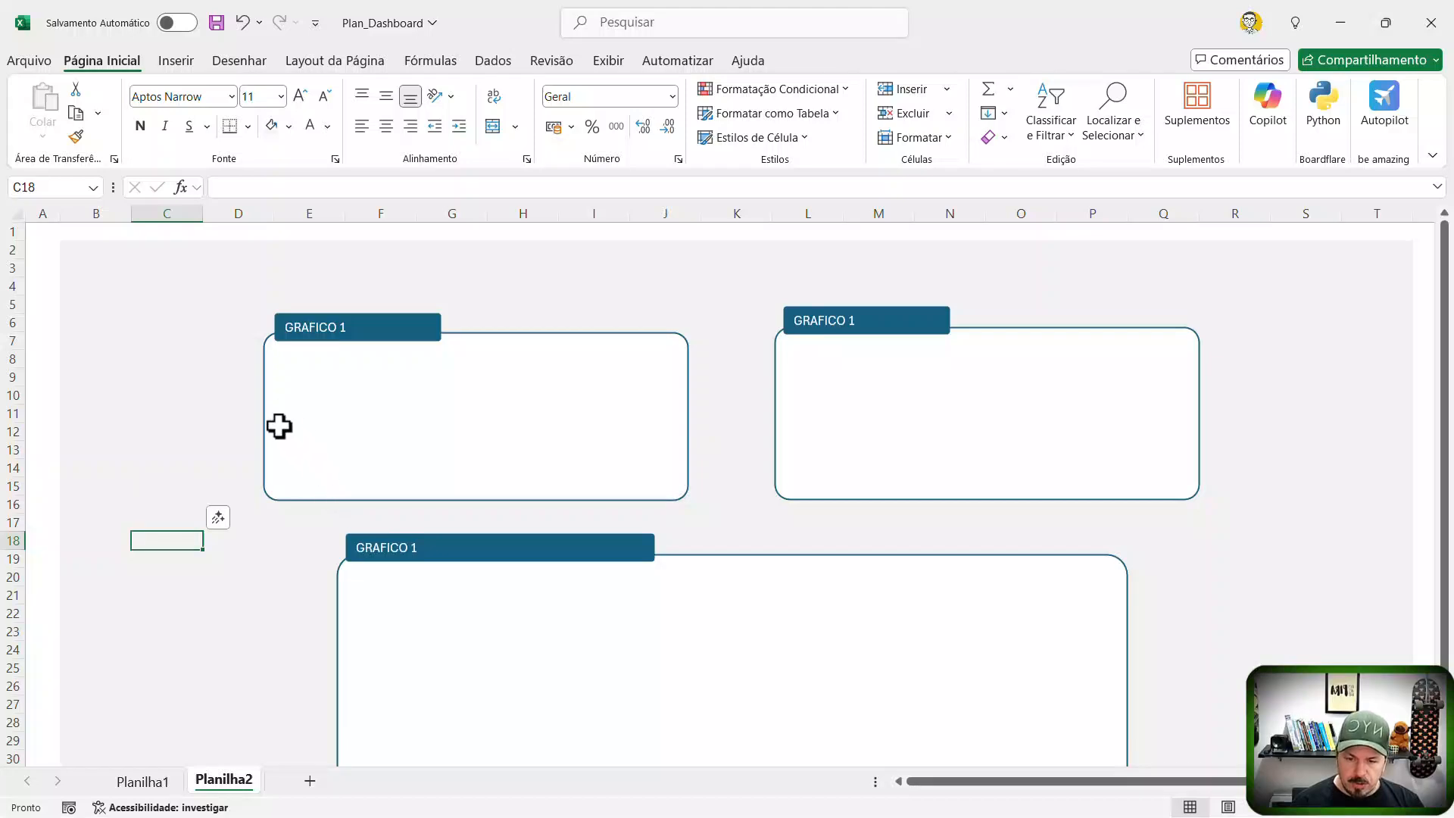
Step: Create a PivotTable from the campaign table Tabela2 on Planilha1, placed in the existing sheet at cell H2
left_click(144, 782)
left_click(546, 601)
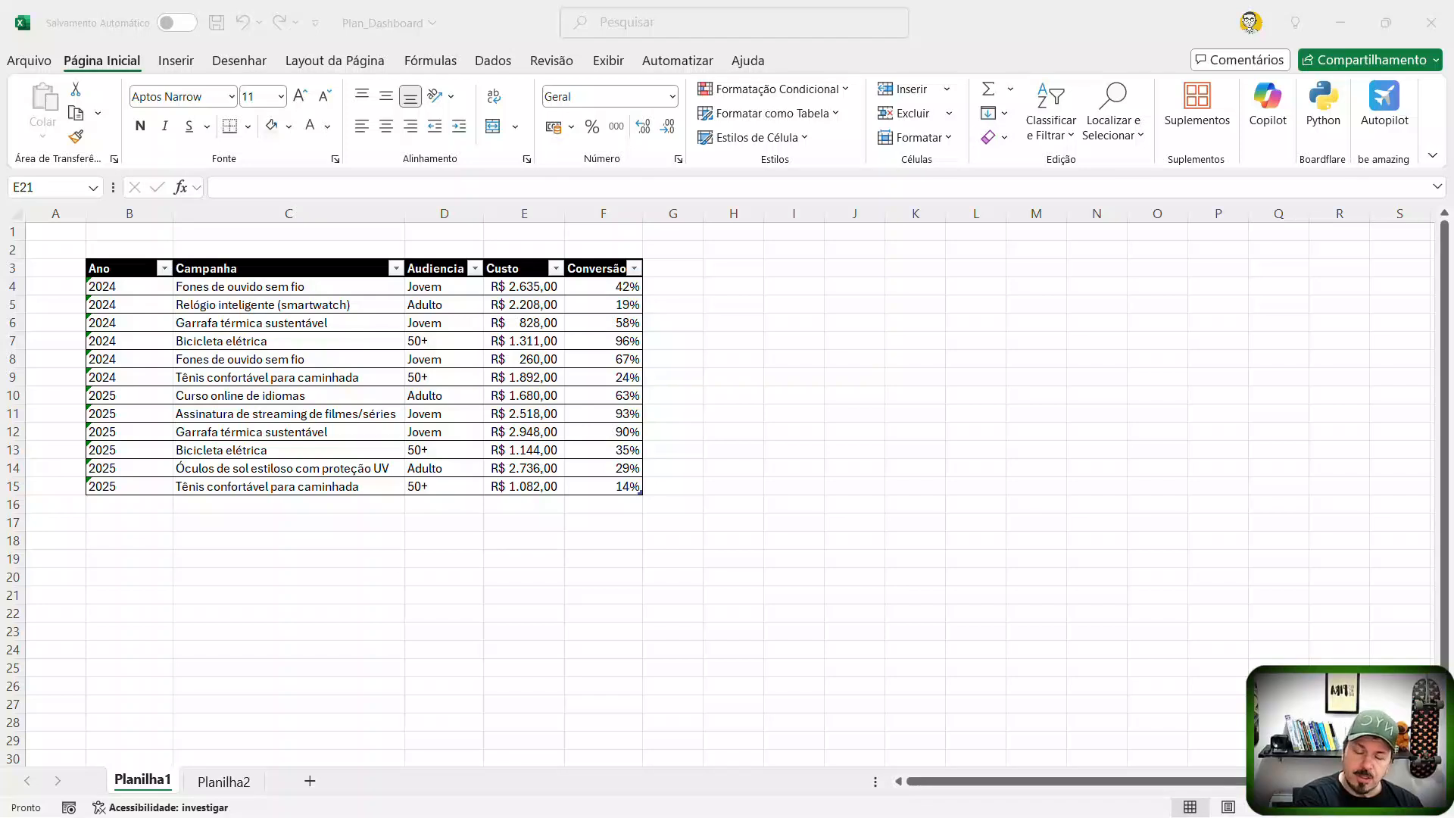
left_click(445, 291)
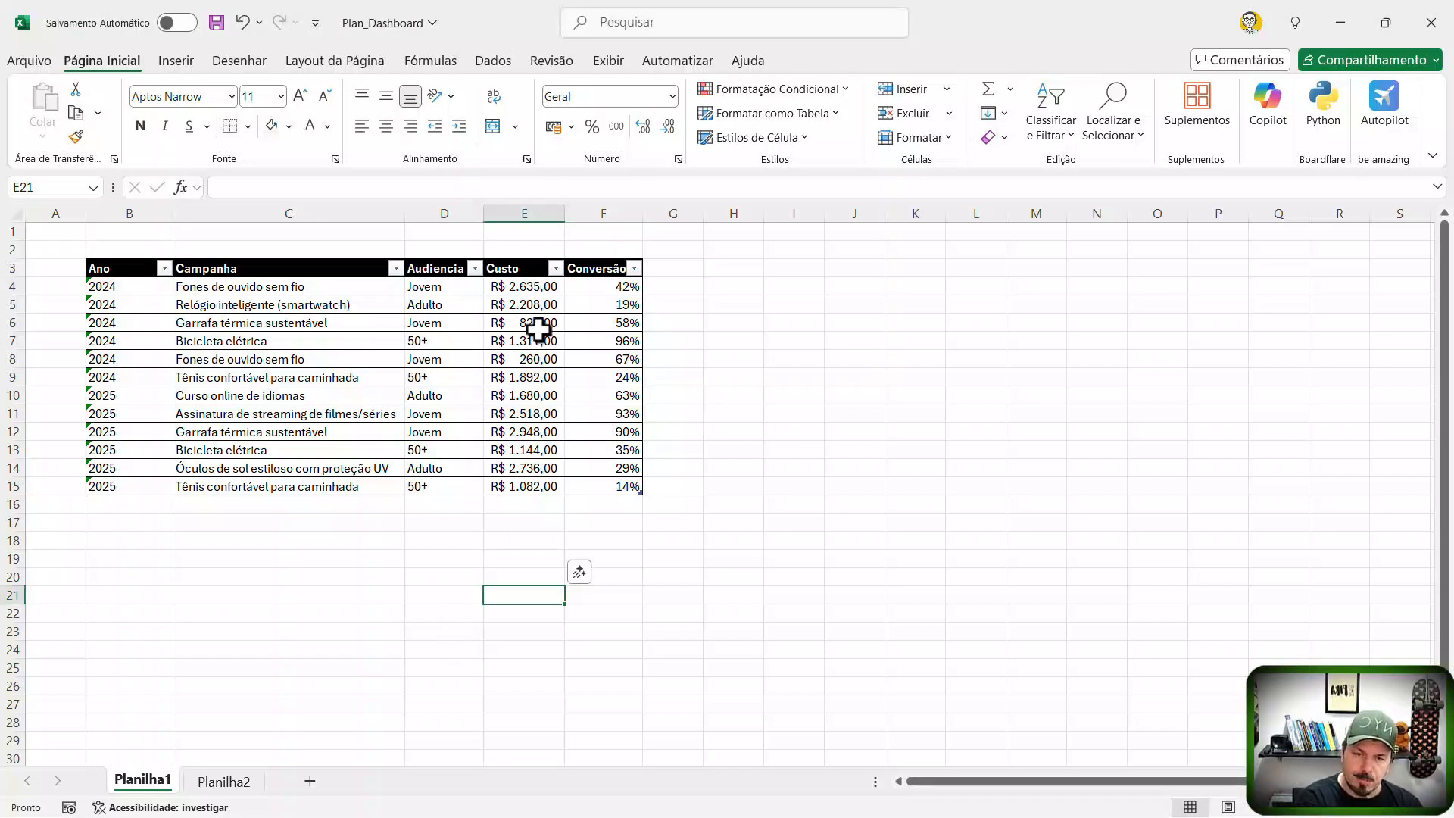
left_click(367, 286)
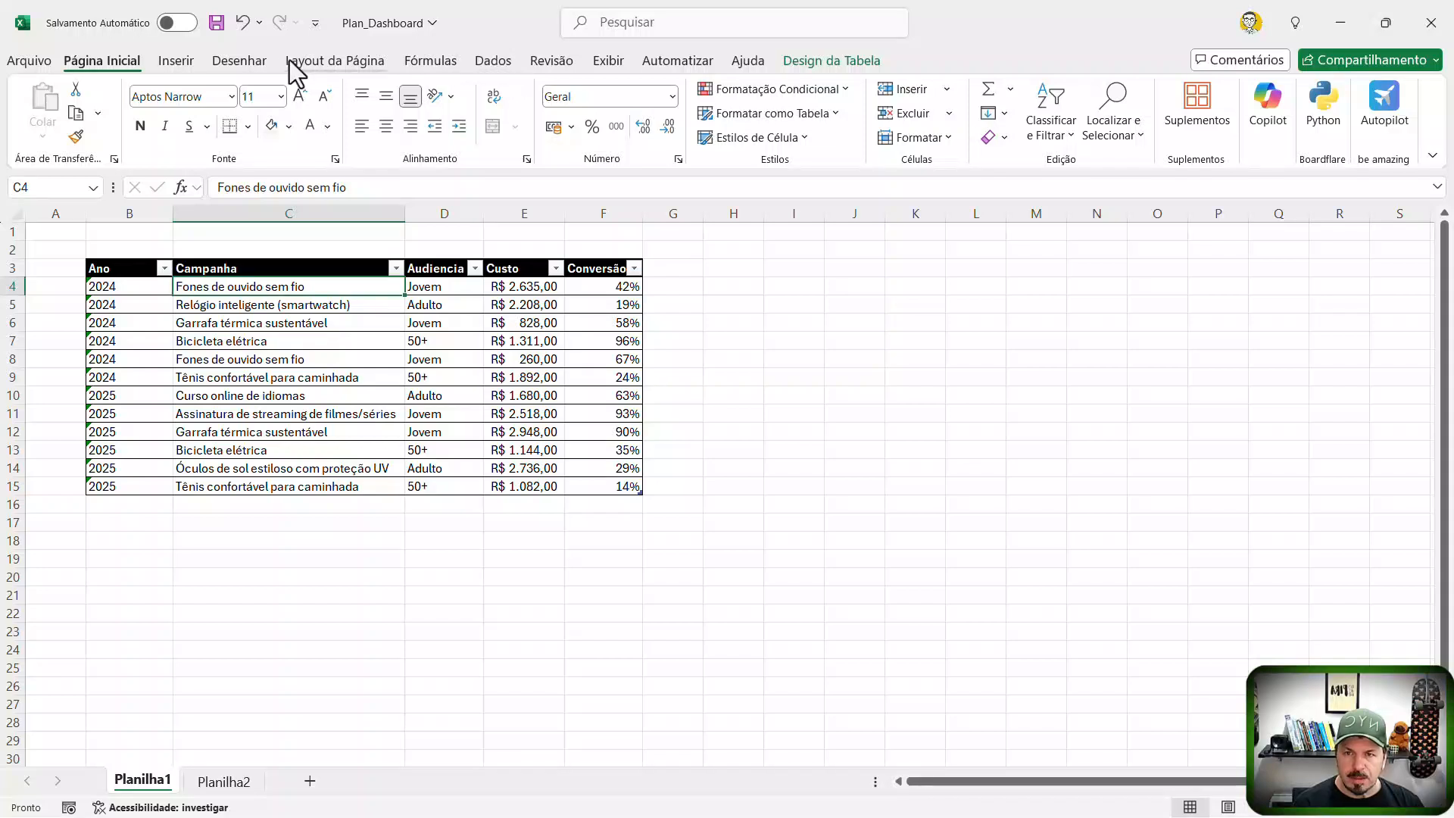
left_click(180, 63)
left_click(62, 136)
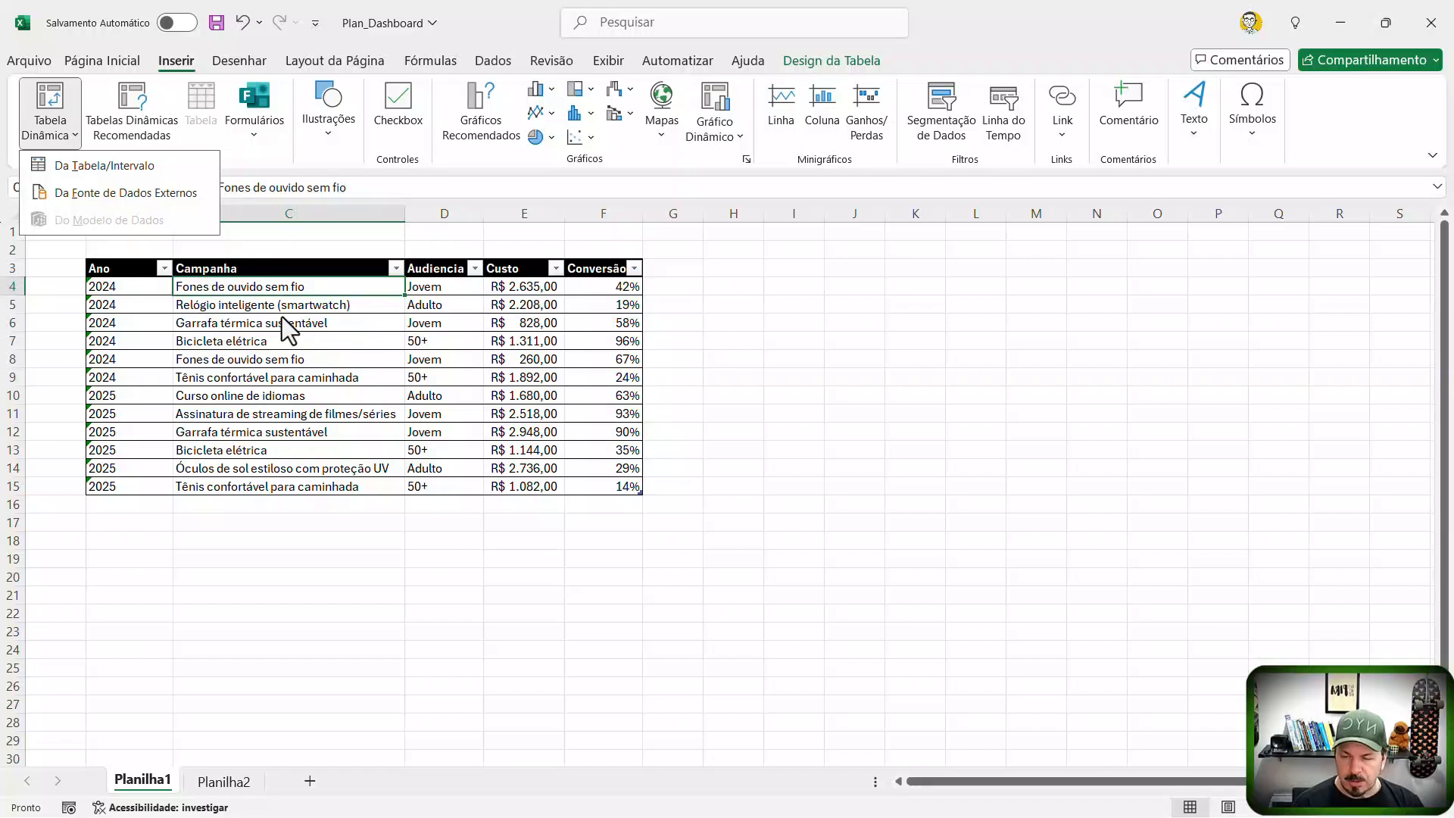
left_click(110, 168)
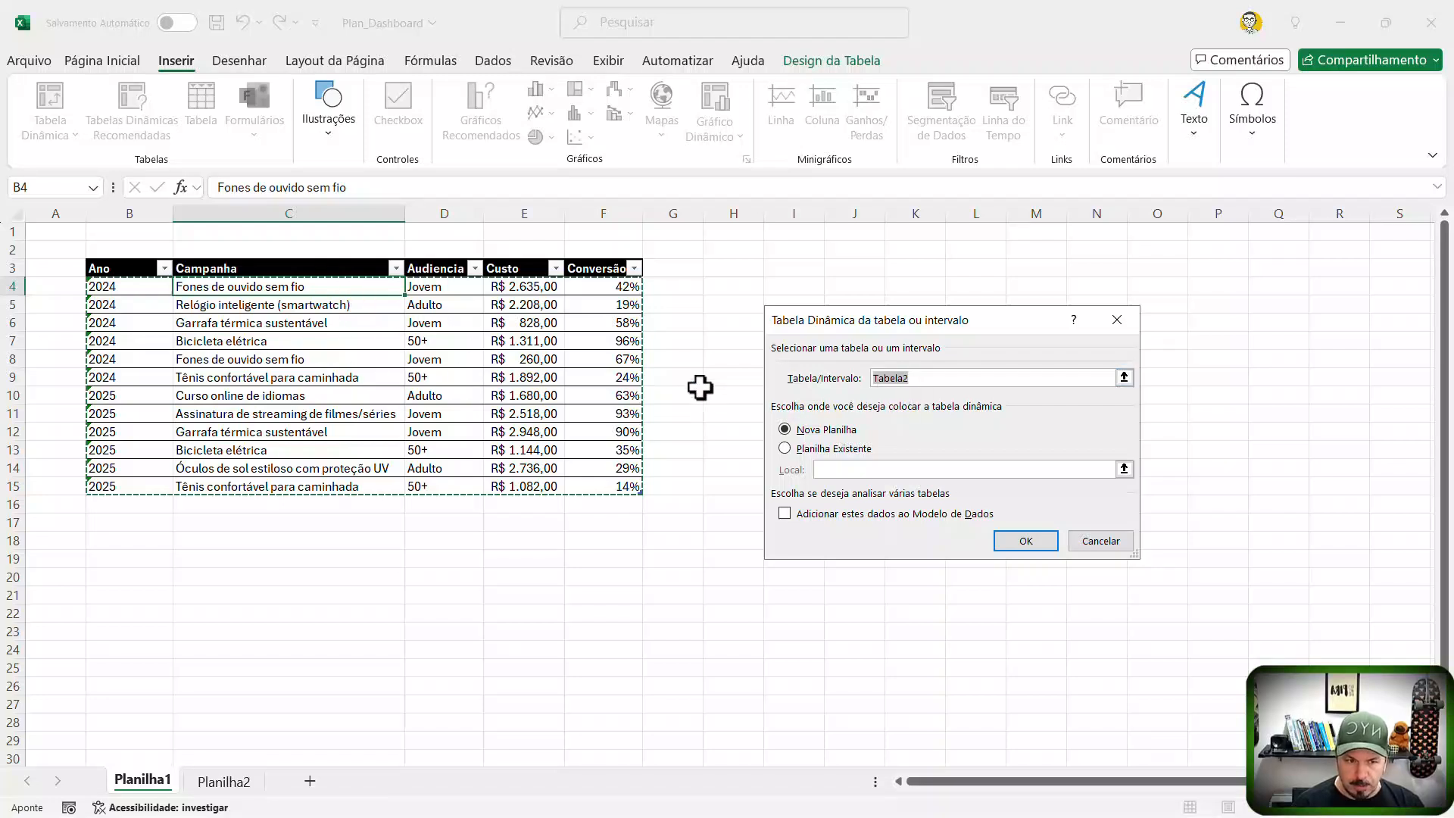
left_click(821, 449)
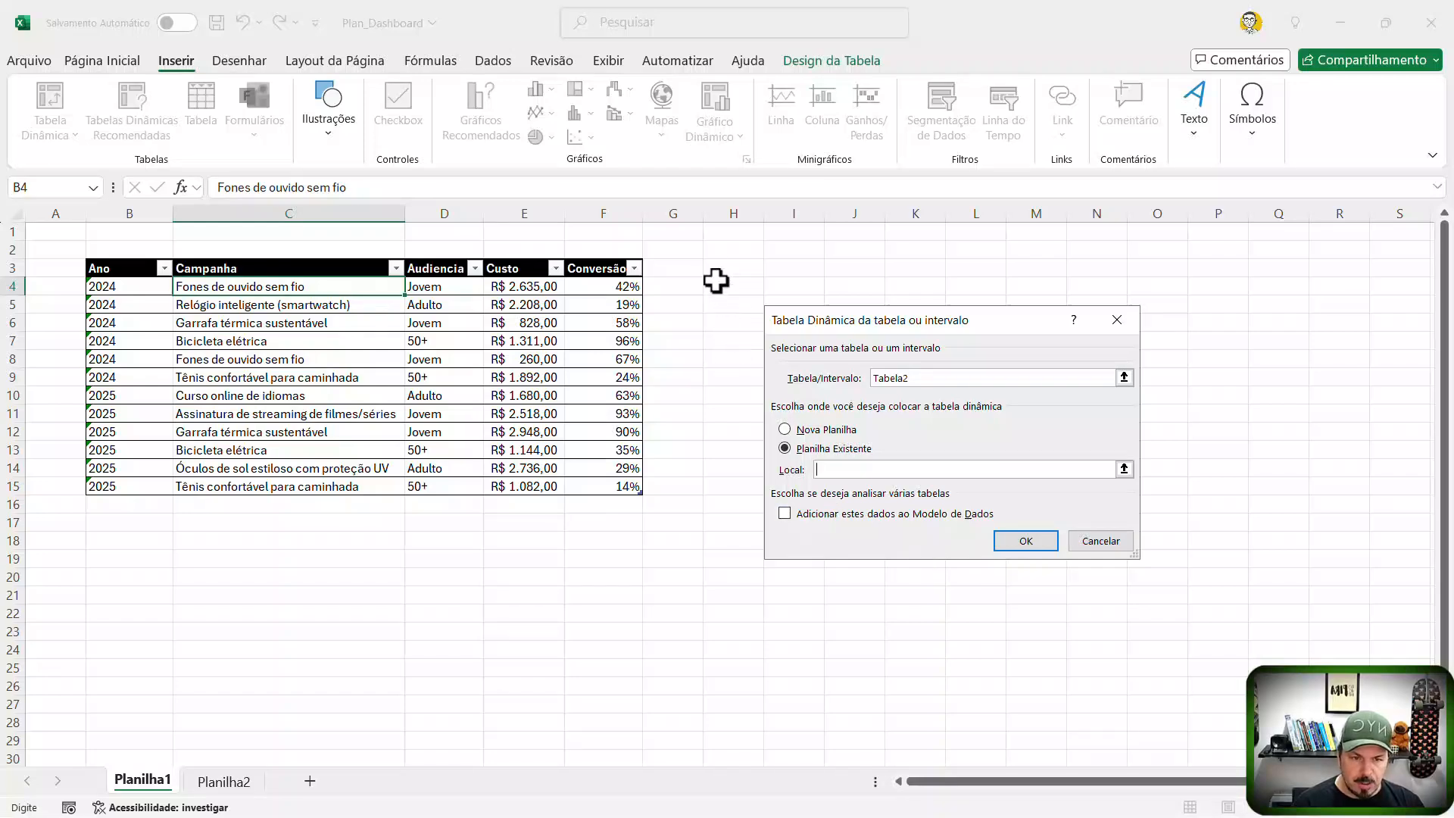
left_click(723, 253)
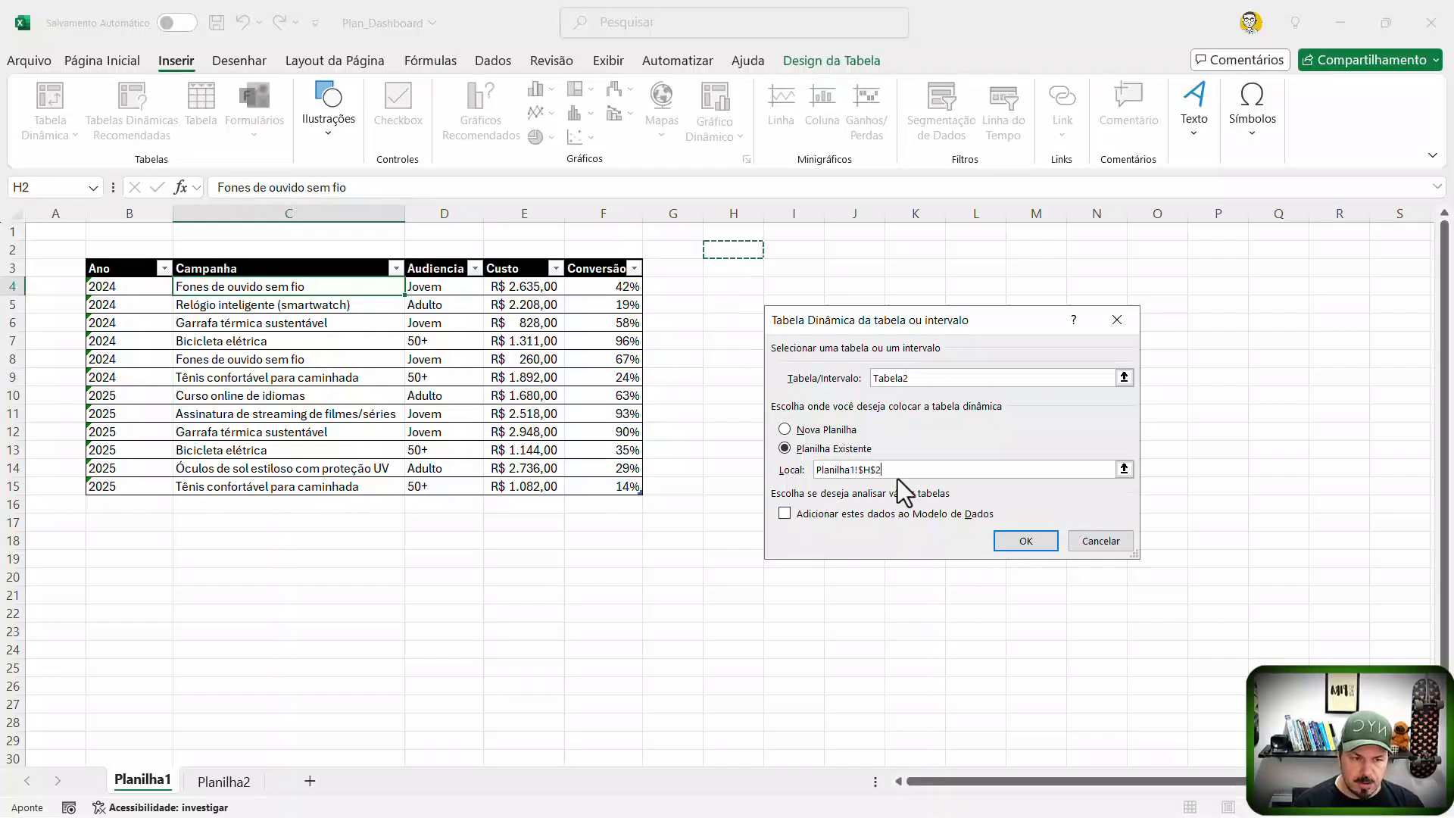
left_click(1024, 542)
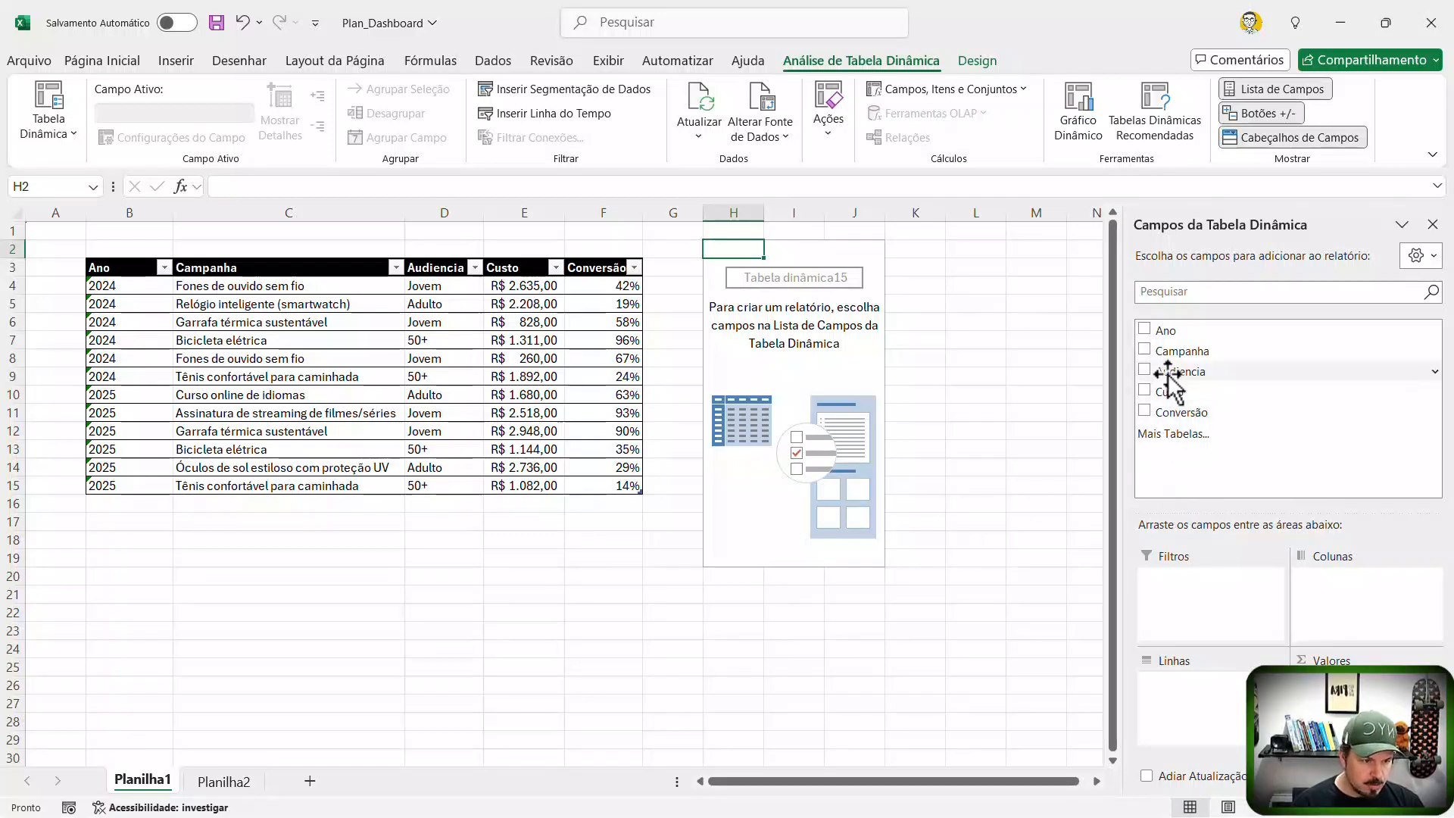
Step: Add Audiencia as rows and Custo as values in the PivotTable, and examine the summed cost for each audience
left_click_drag(1170, 372, 1199, 682)
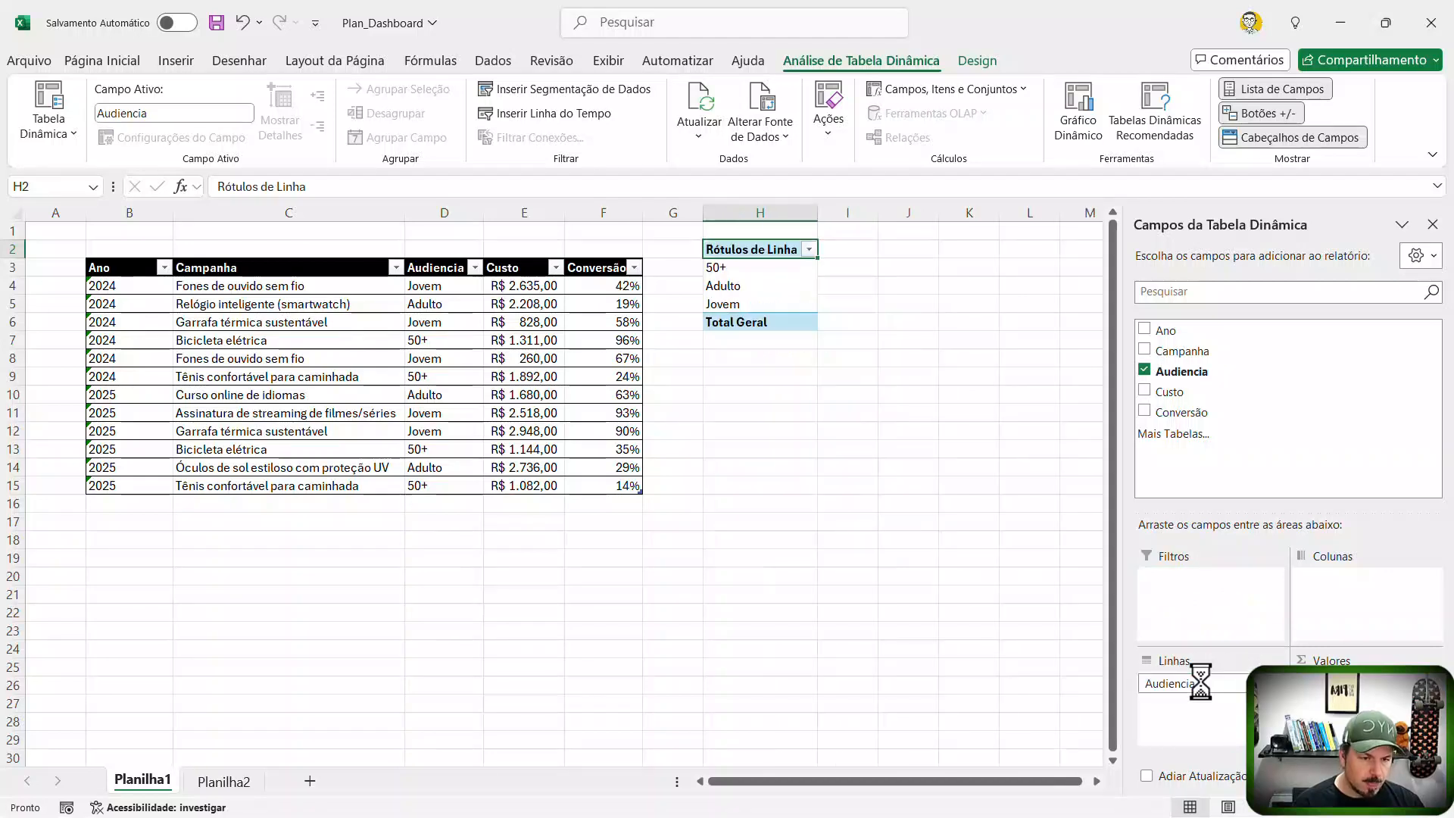
left_click_drag(1170, 392, 1333, 697)
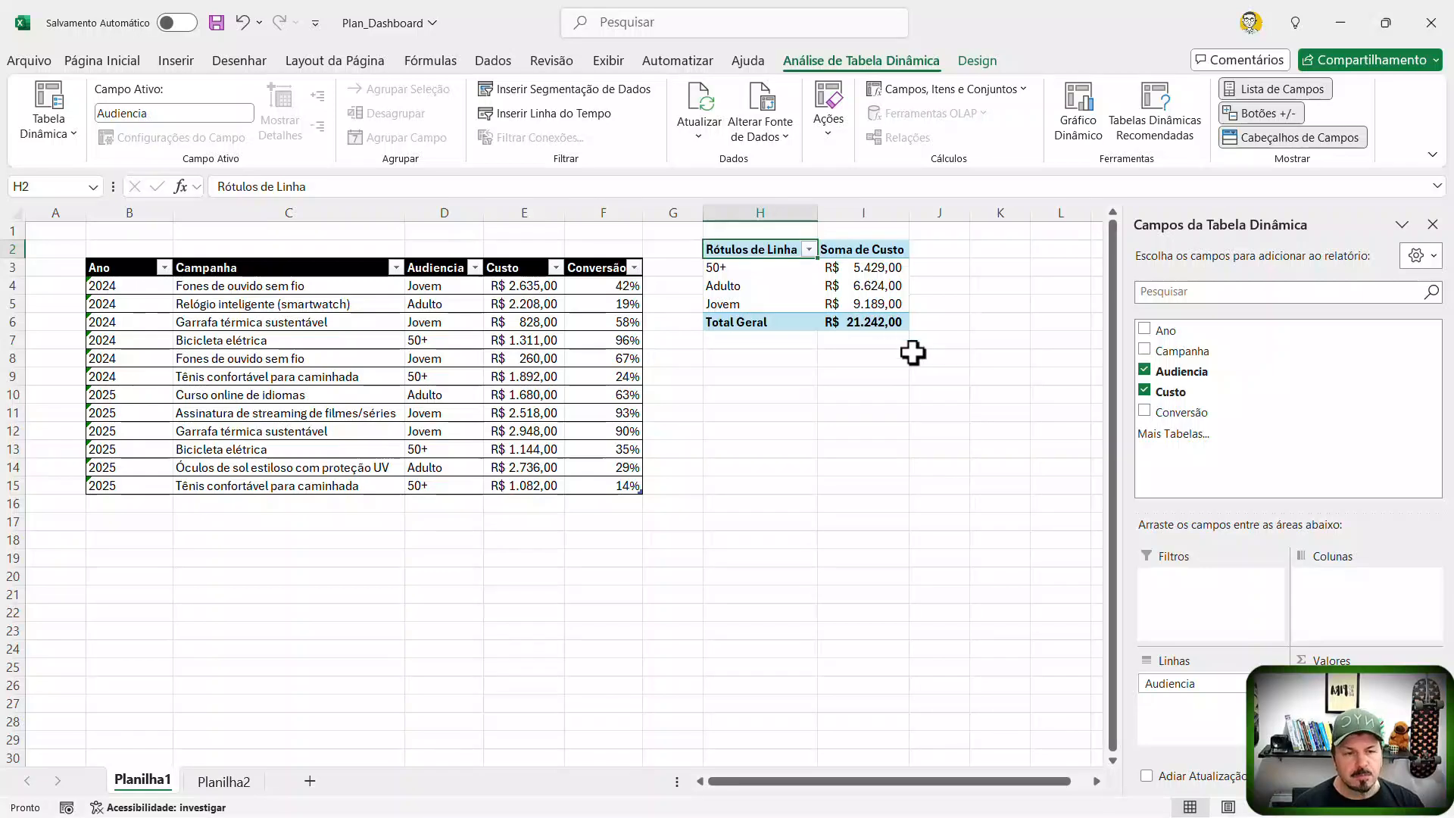
left_click(876, 268)
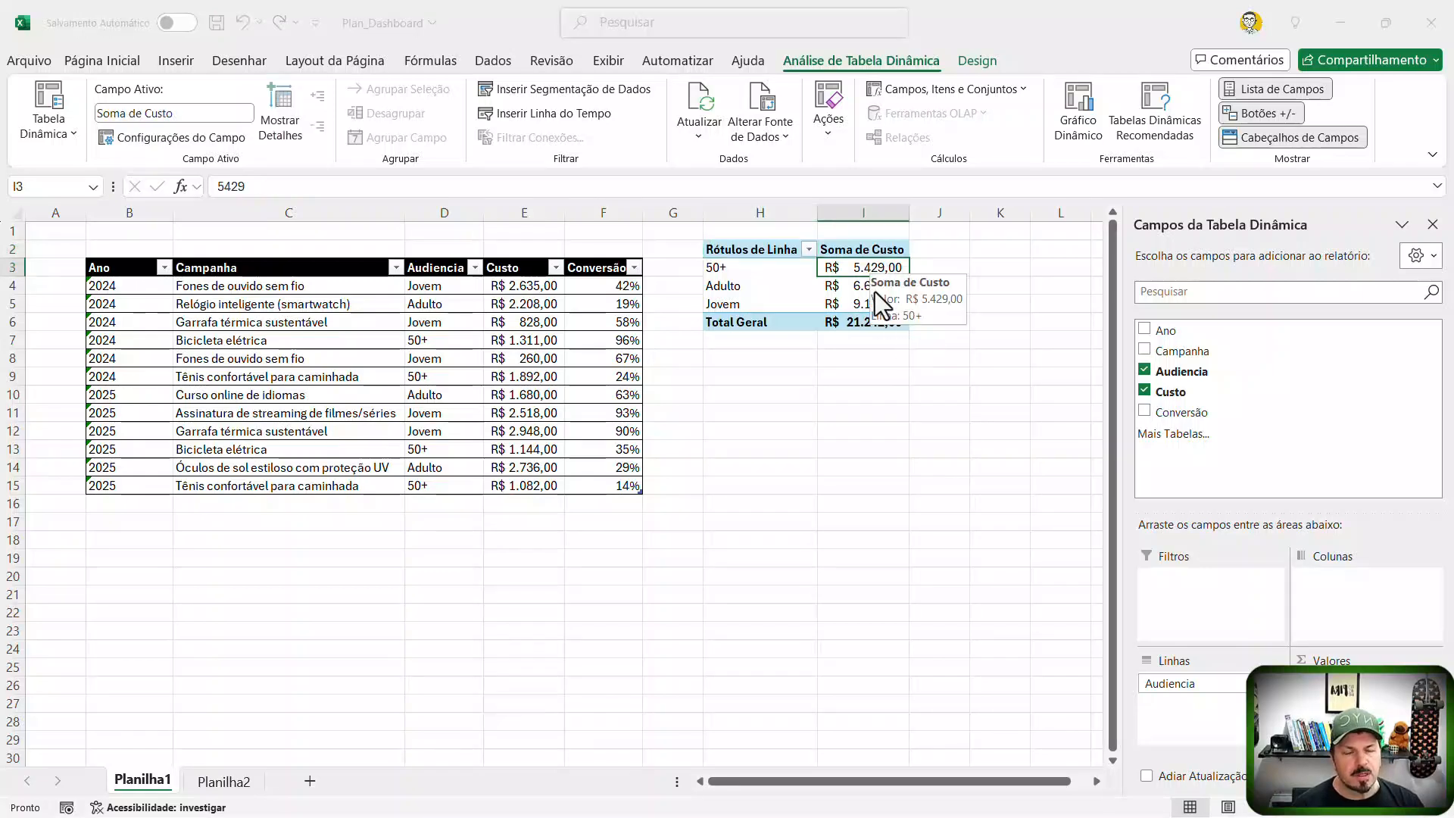
left_click(872, 303)
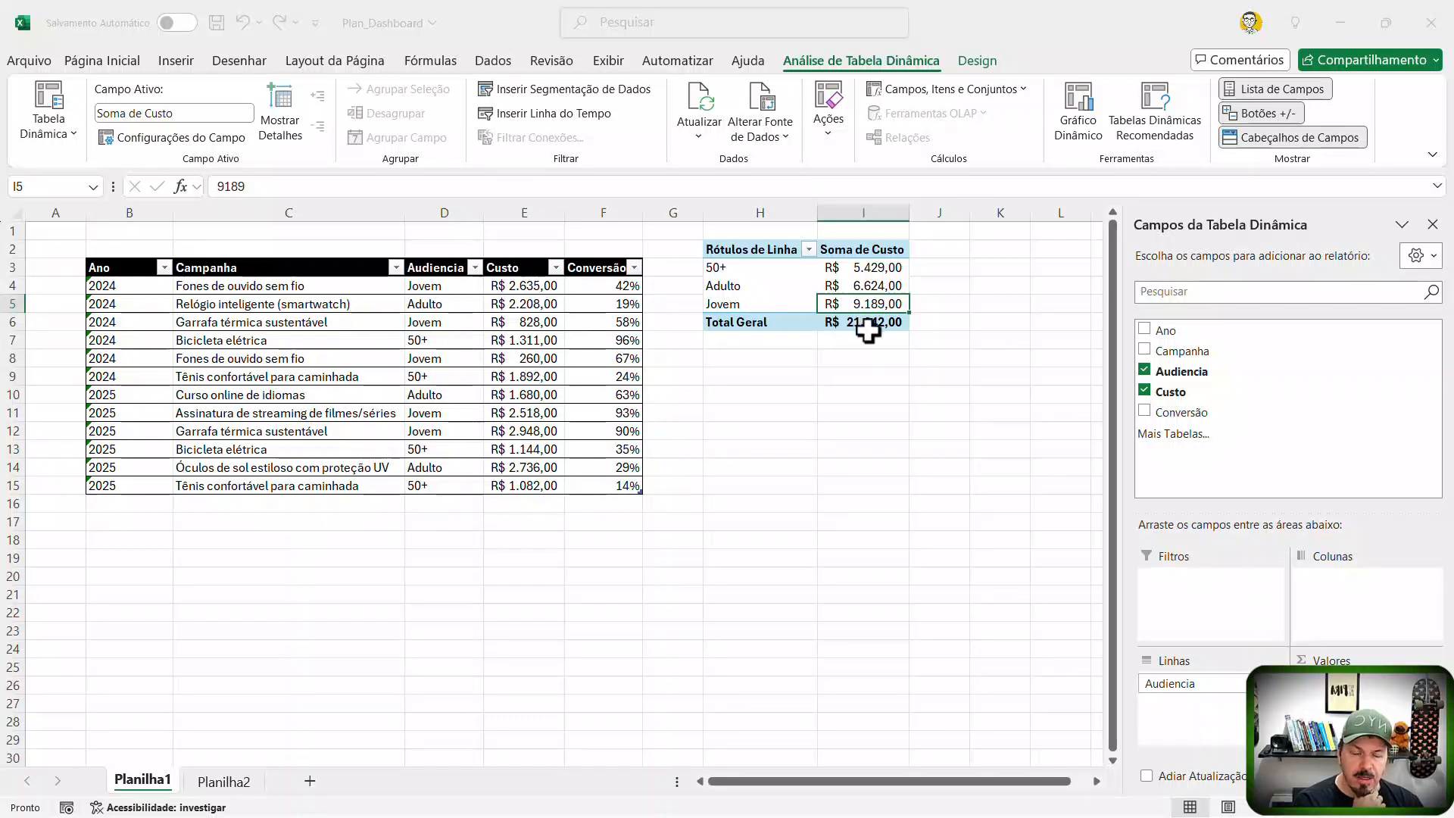
mouse_move(854, 324)
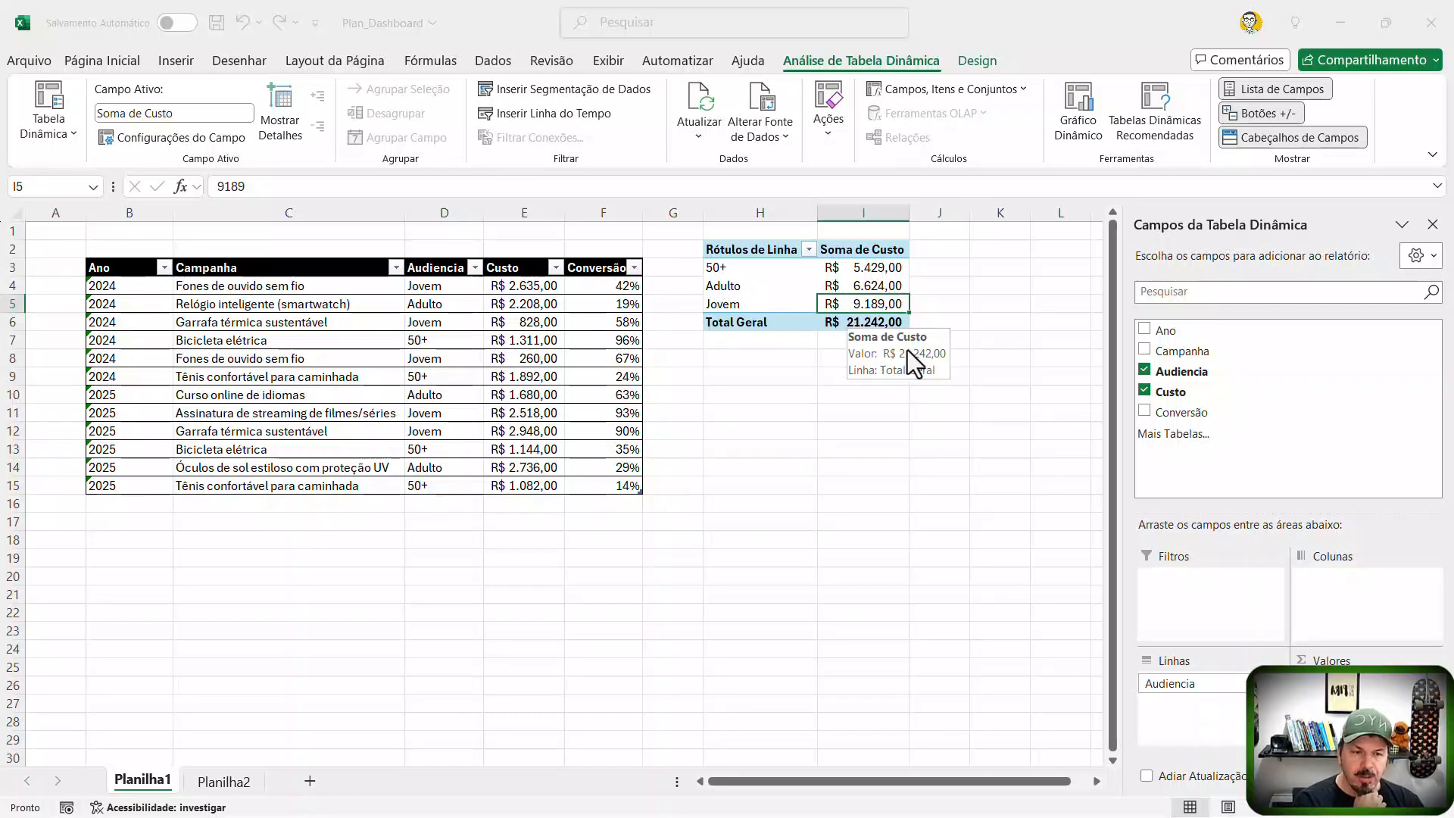
left_click(752, 305)
left_click(892, 306)
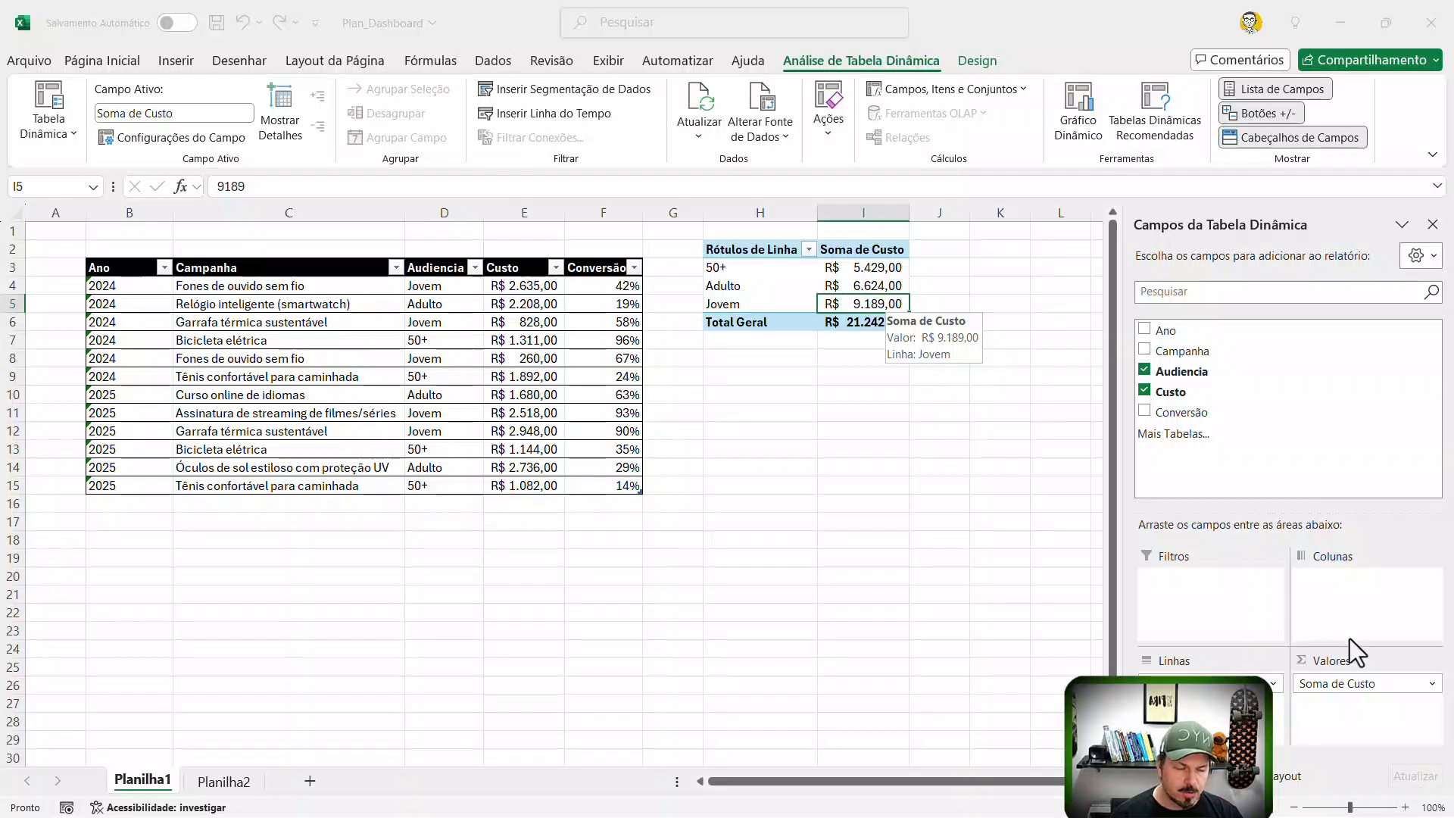
Step: Change the summary of the PivotTable's Custo field to Média
left_click(1370, 684)
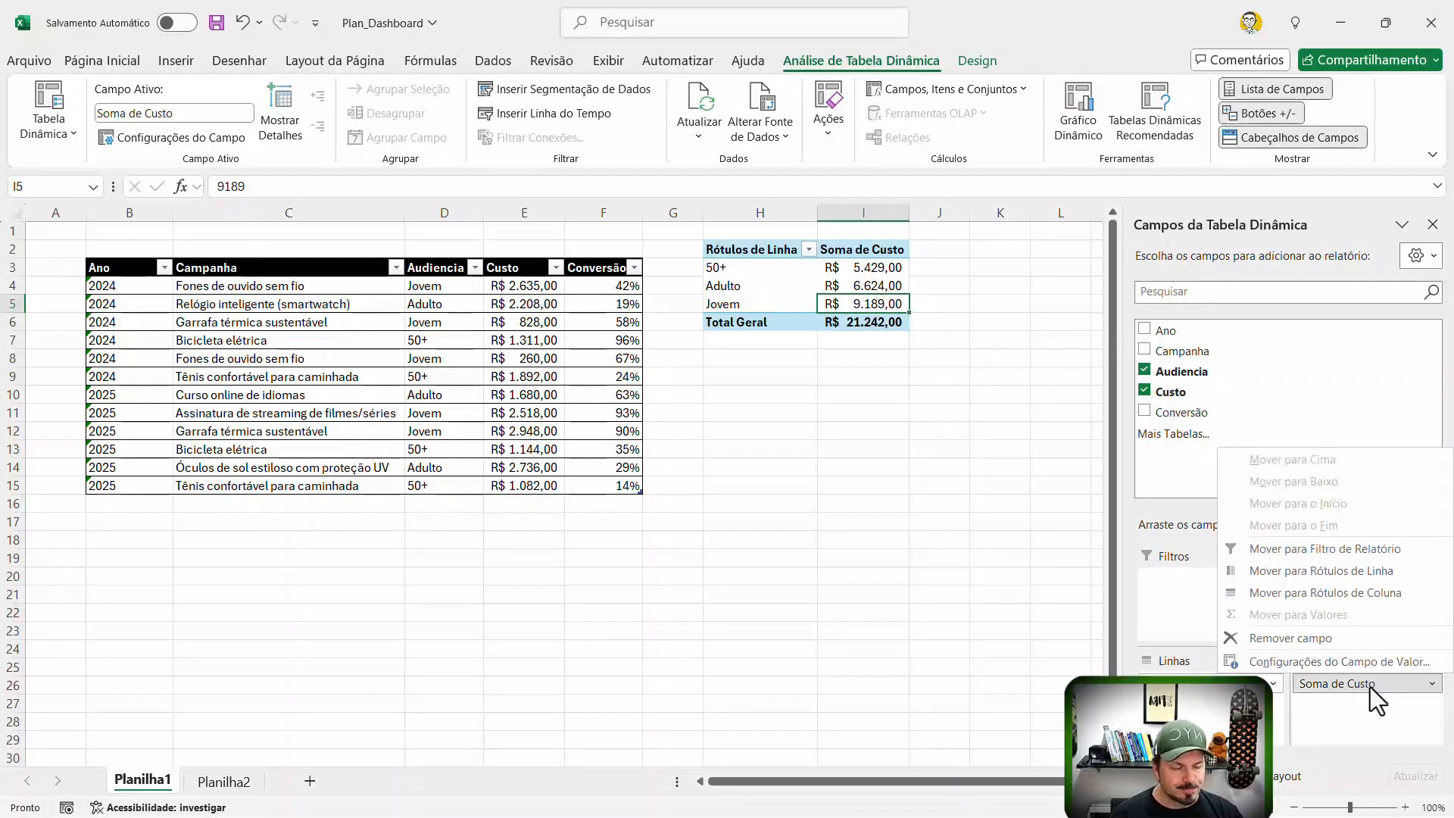
left_click(1314, 662)
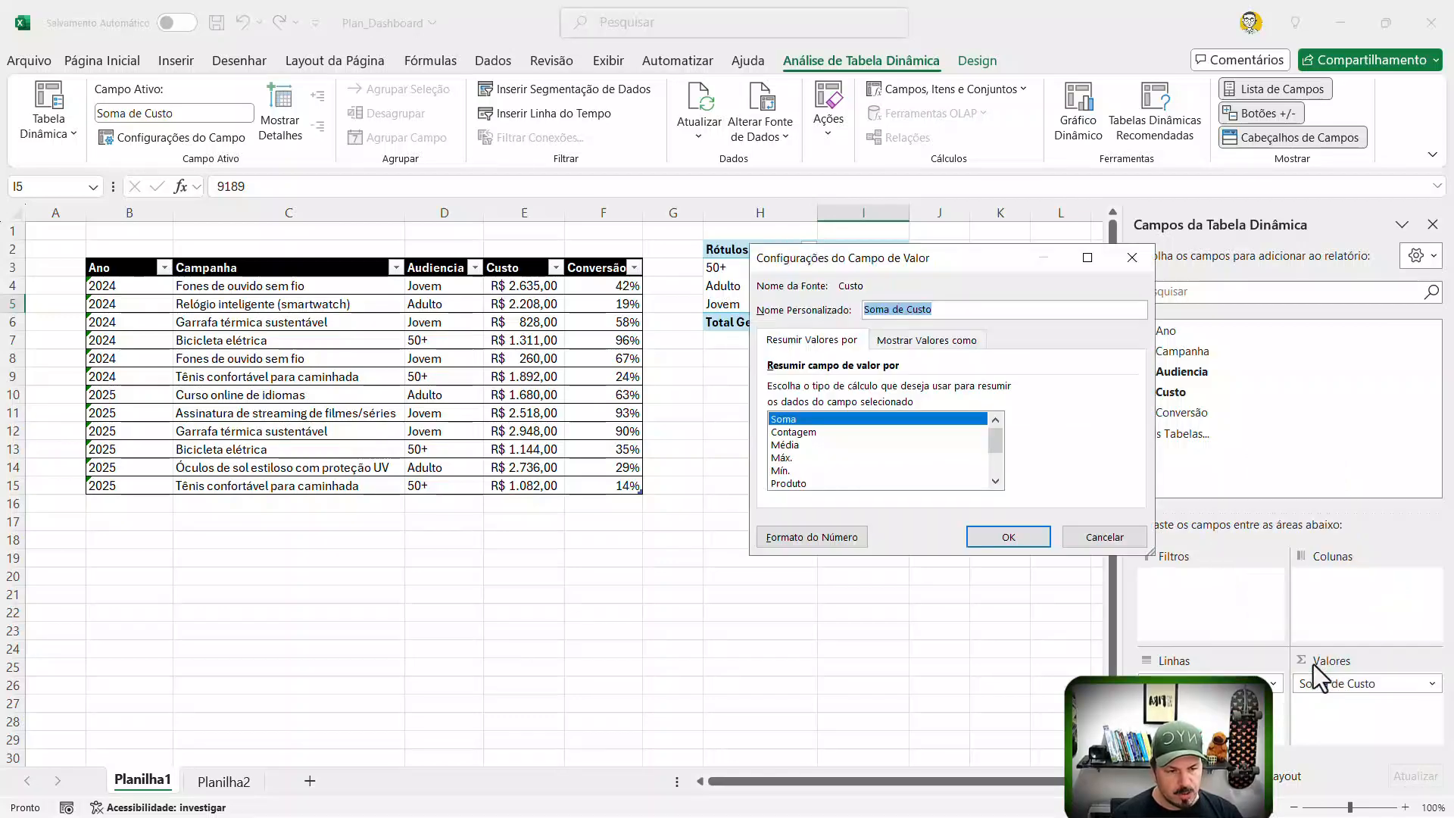
left_click(802, 447)
left_click(998, 537)
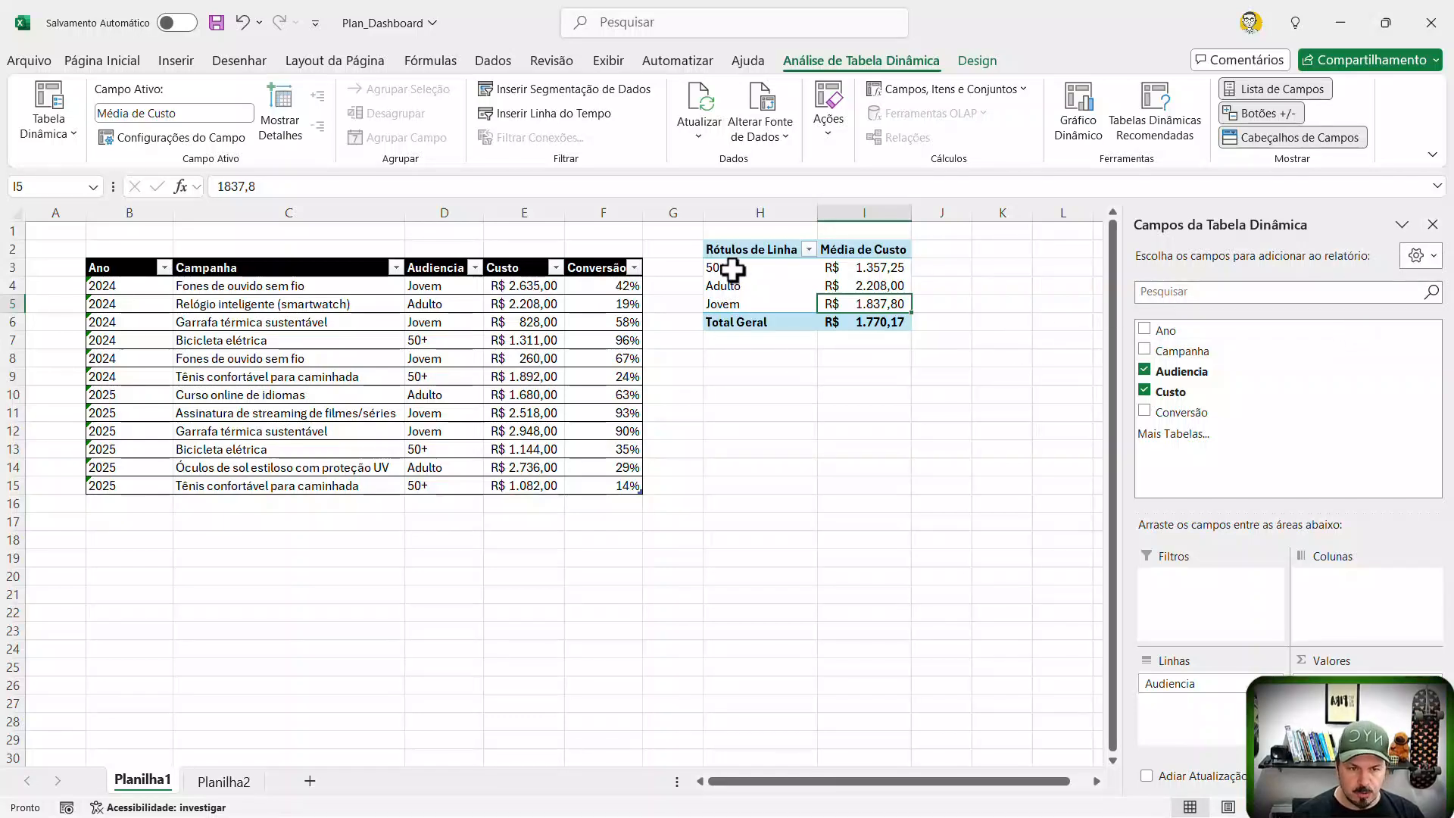
Step: Sort the PivotTable's Audiencia rows in descending order by Média de Custo
left_click_drag(862, 270, 852, 307)
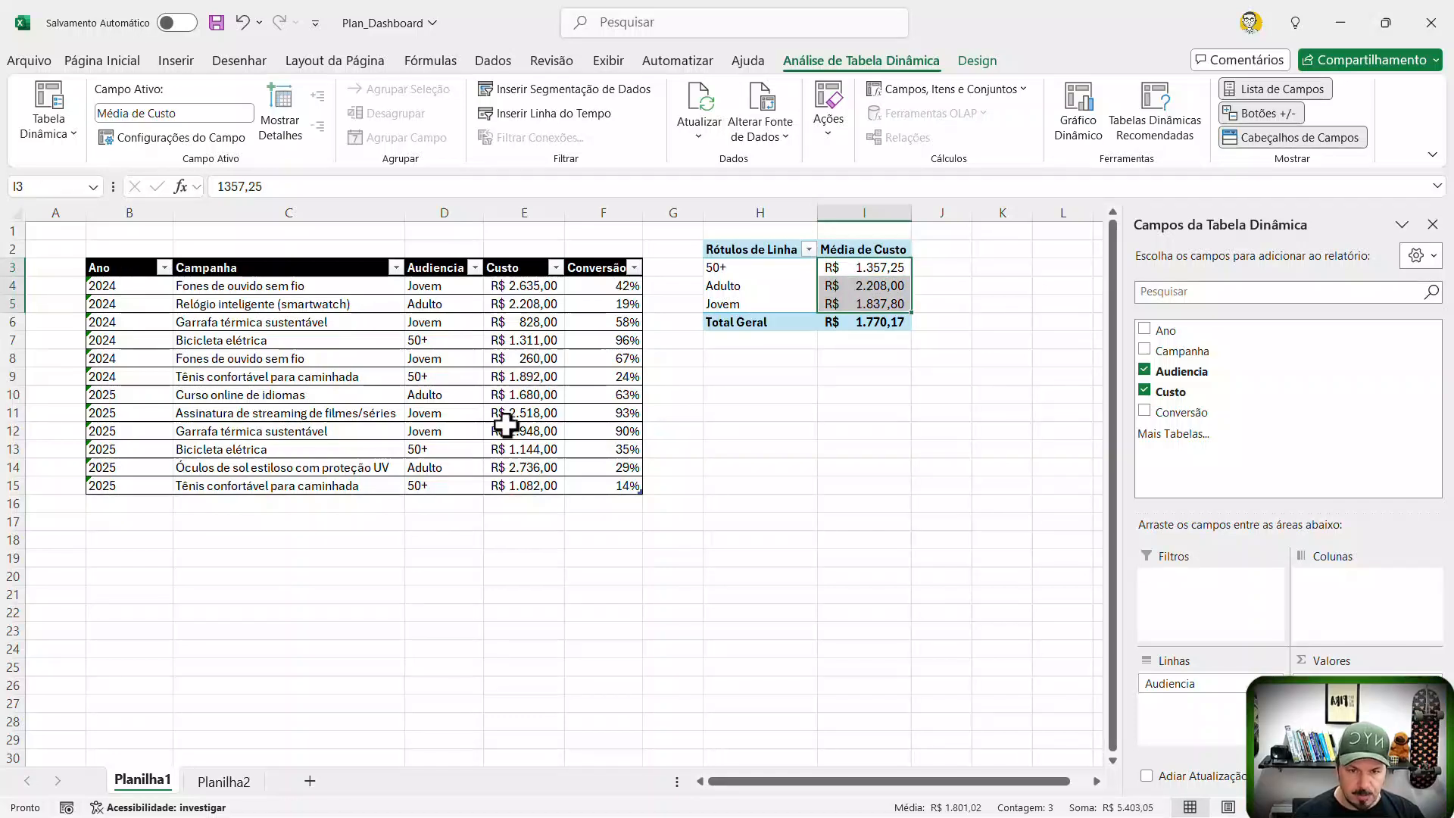
left_click(809, 250)
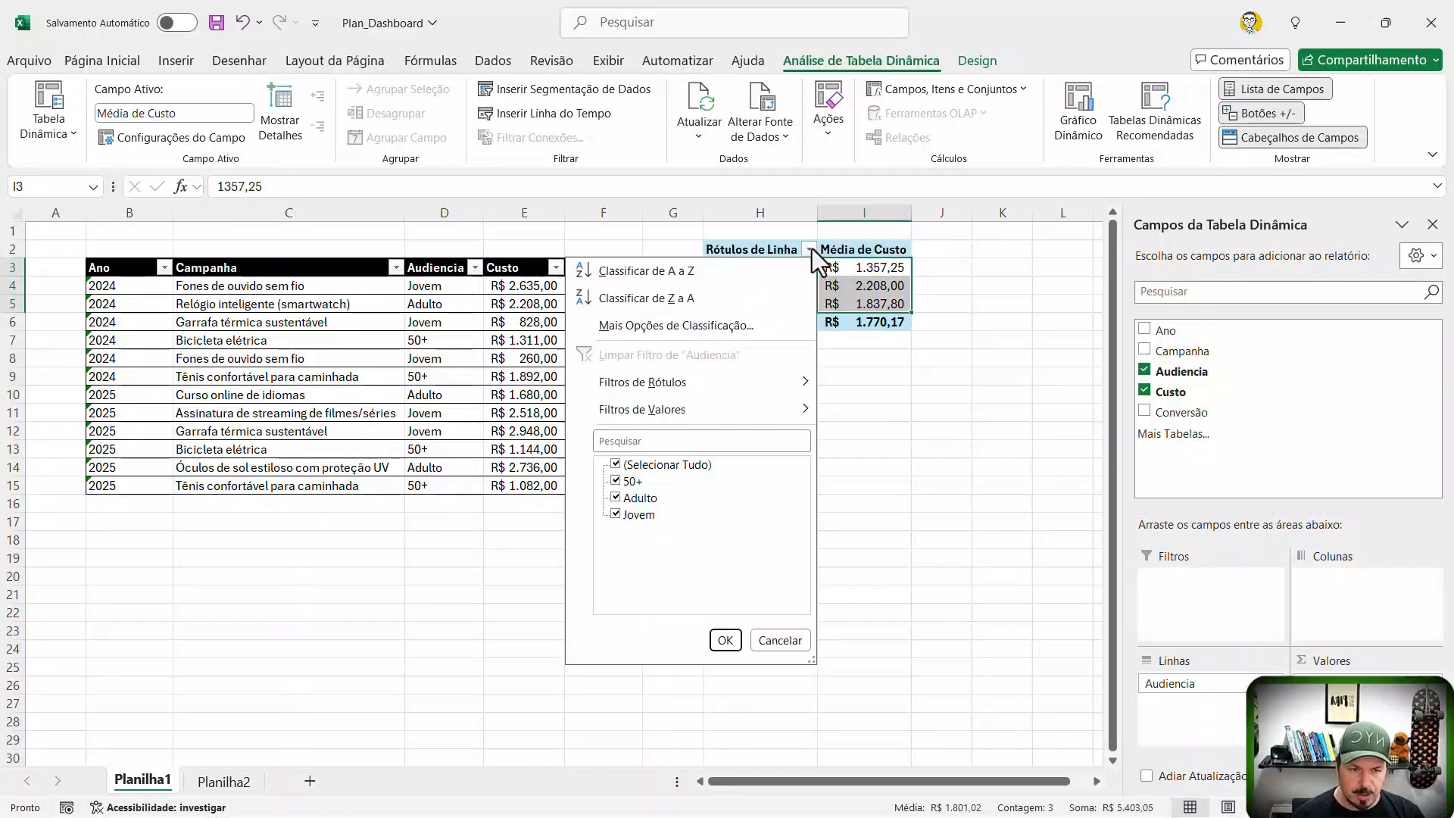
left_click(684, 326)
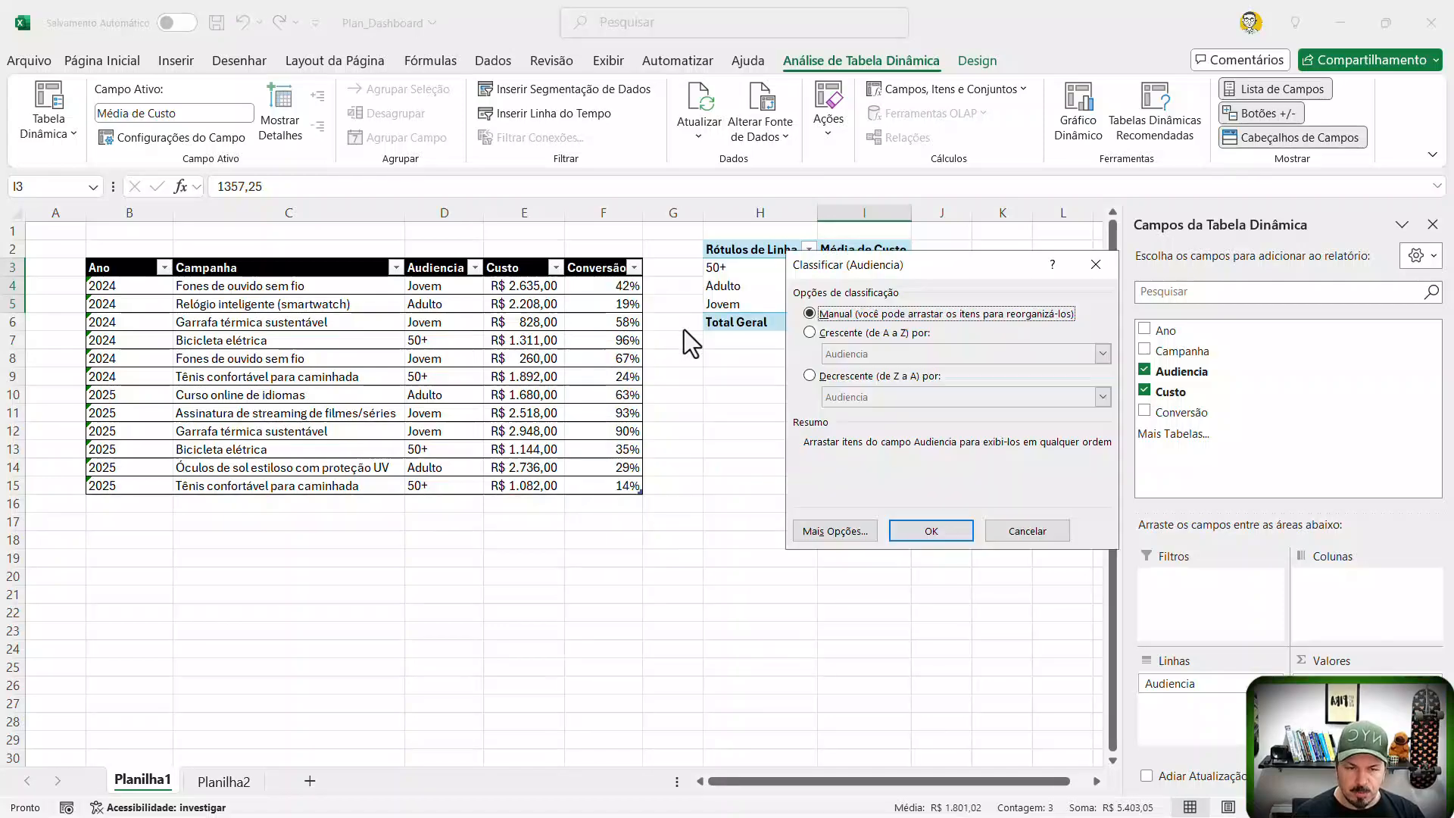
left_click(839, 375)
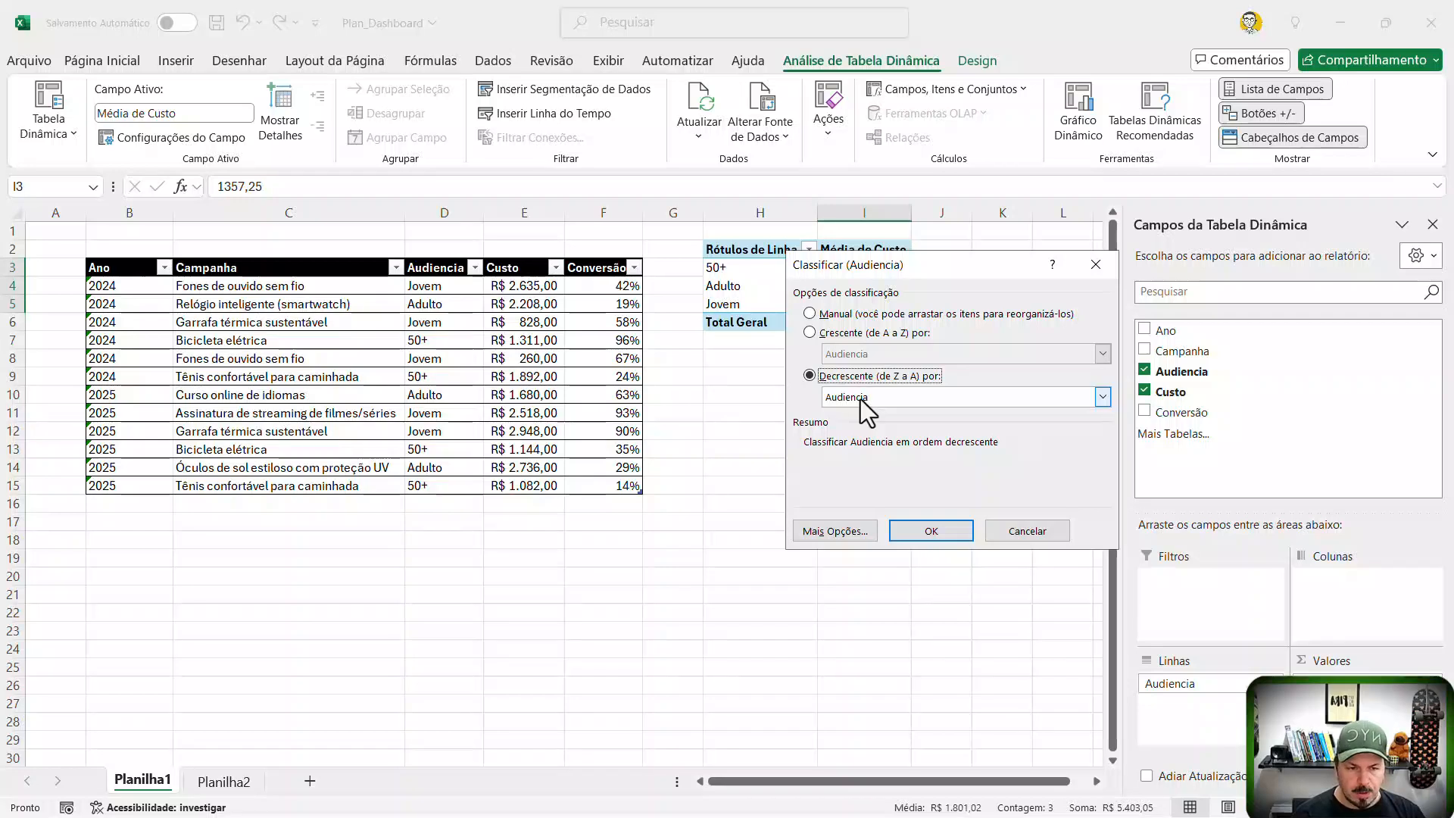
left_click(861, 399)
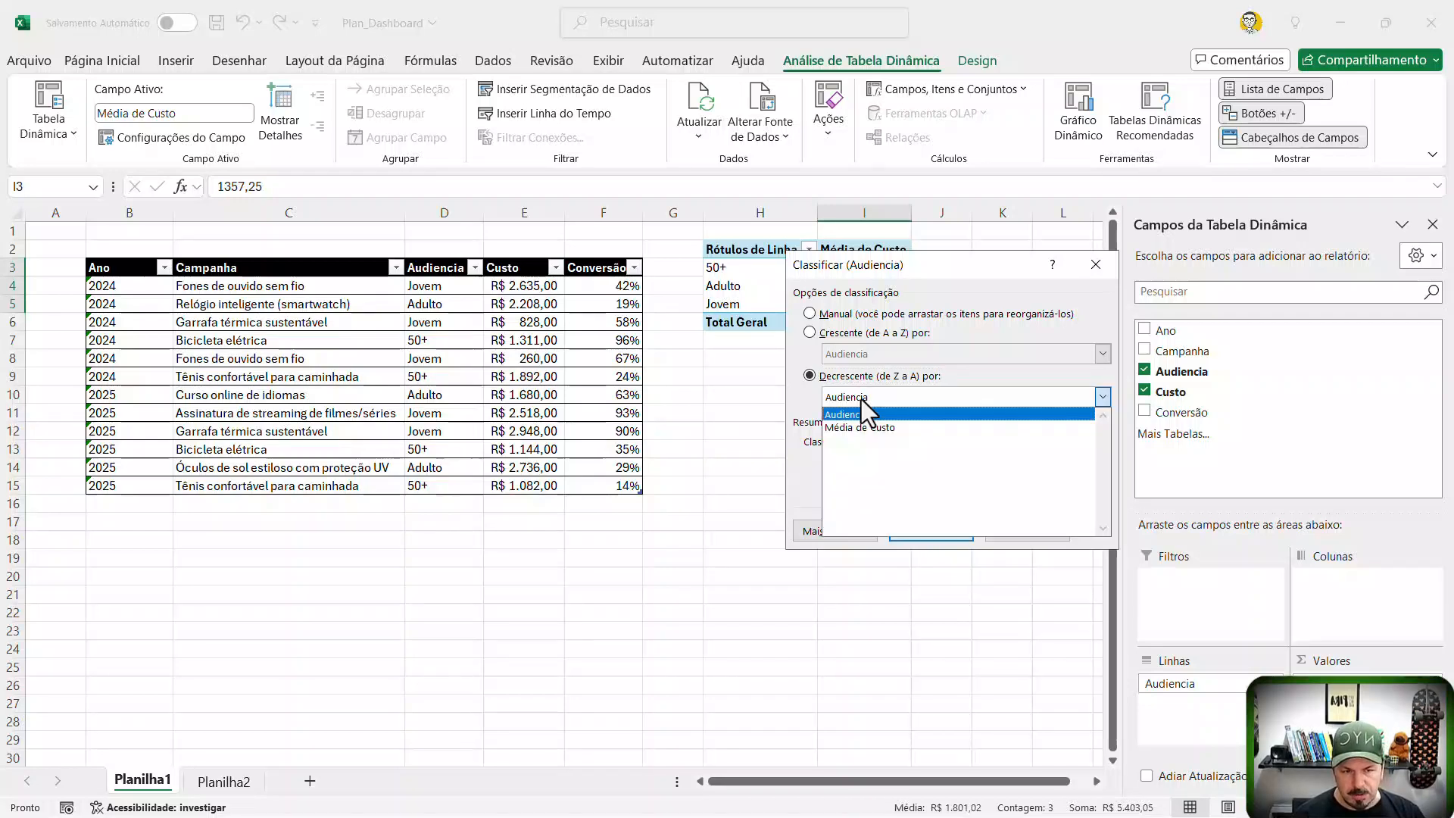
left_click(861, 428)
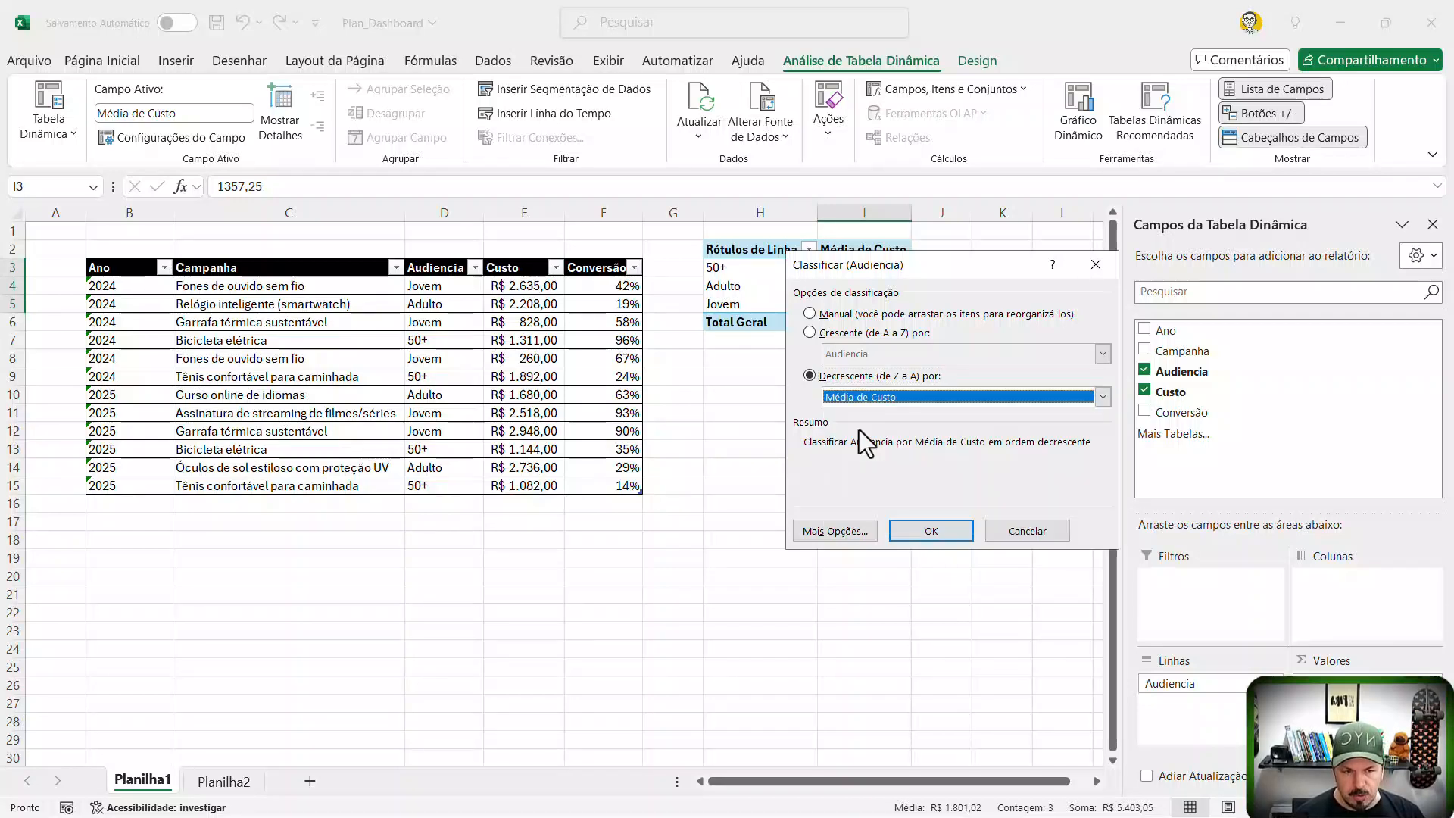
left_click(925, 534)
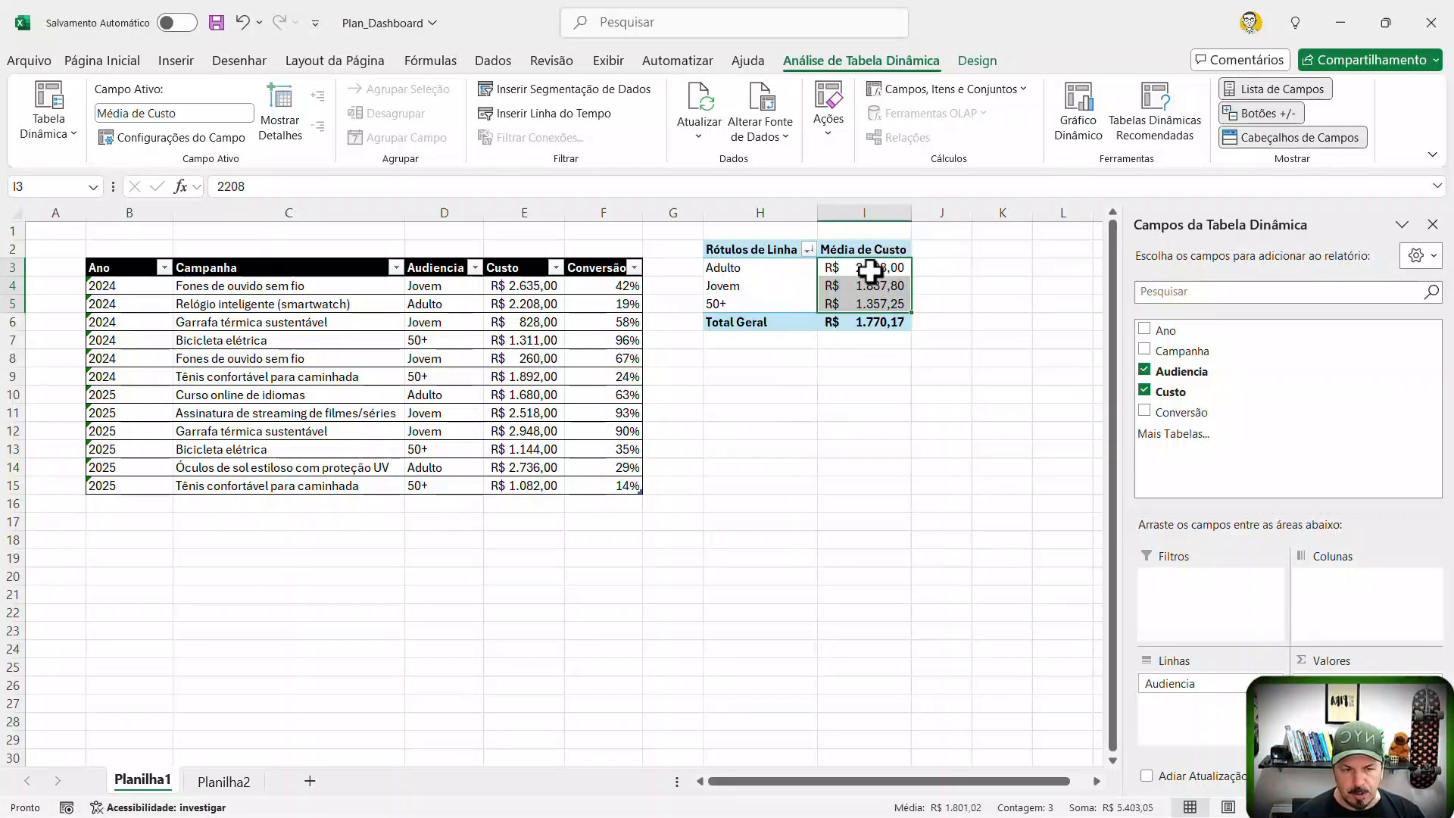
Step: Sort the Audiencia rows in ascending order by Média de Custo and close the PivotTable field list
left_click(809, 250)
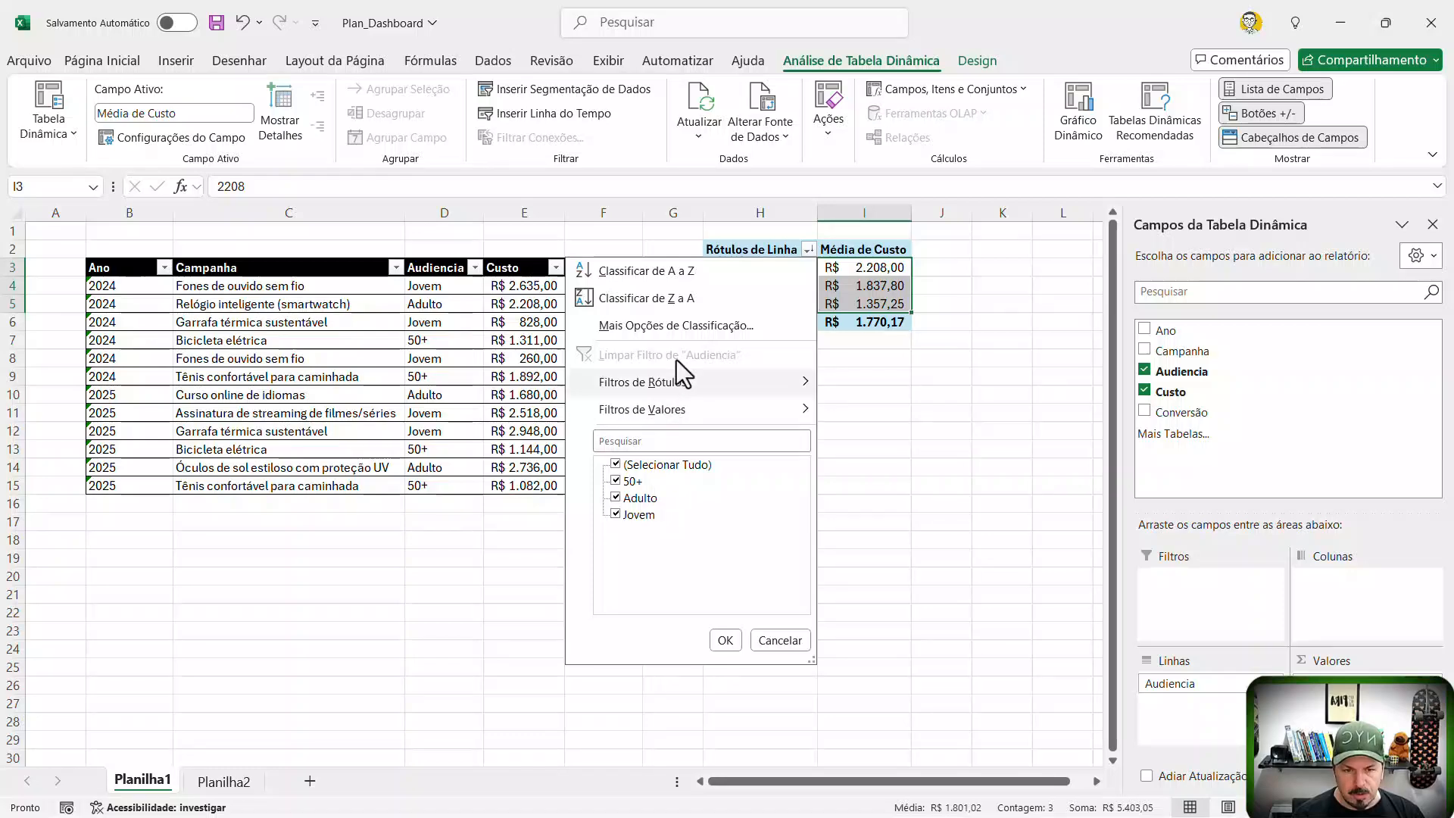
left_click(698, 321)
left_click(865, 334)
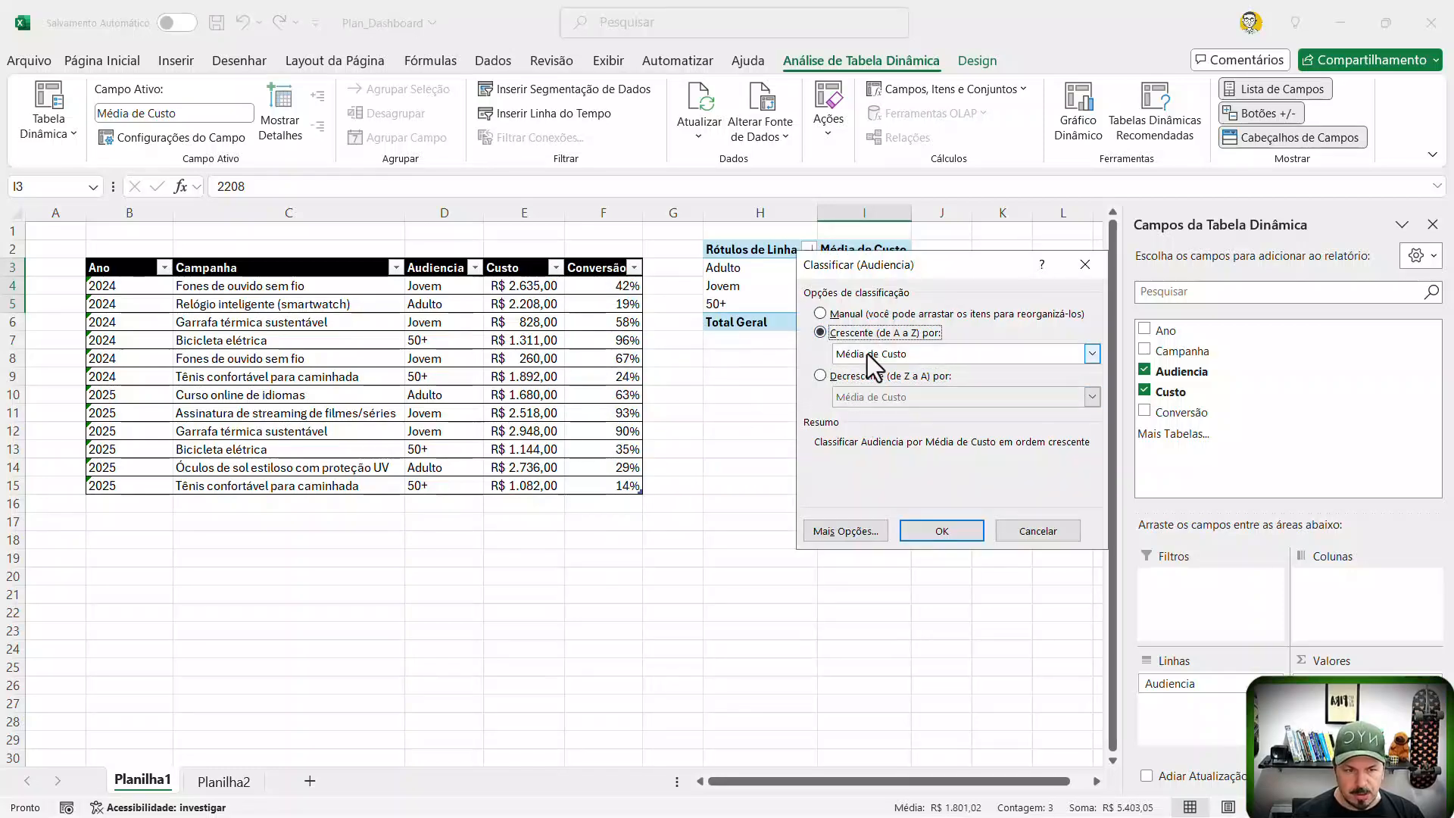
left_click(941, 532)
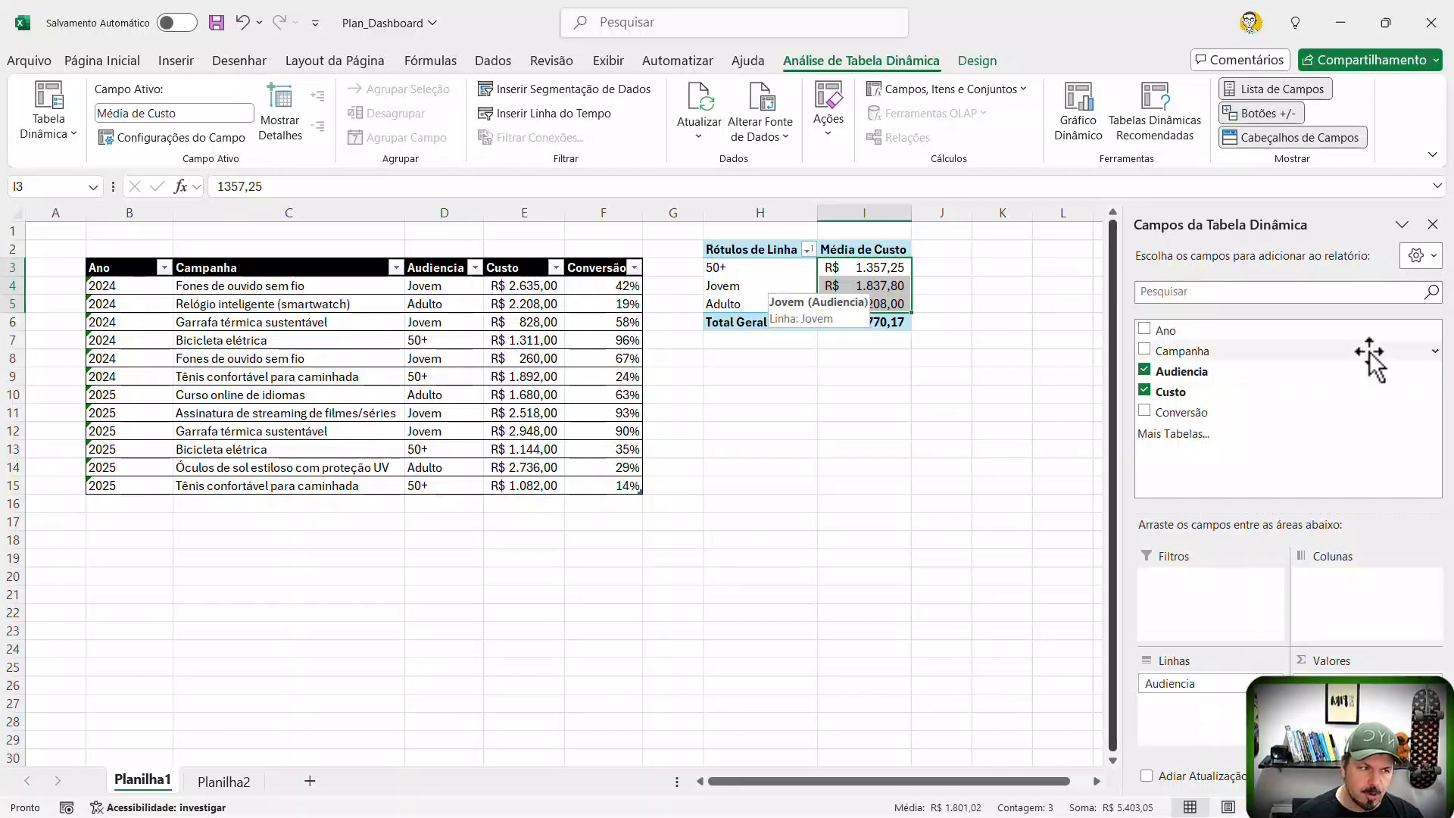
left_click(1433, 225)
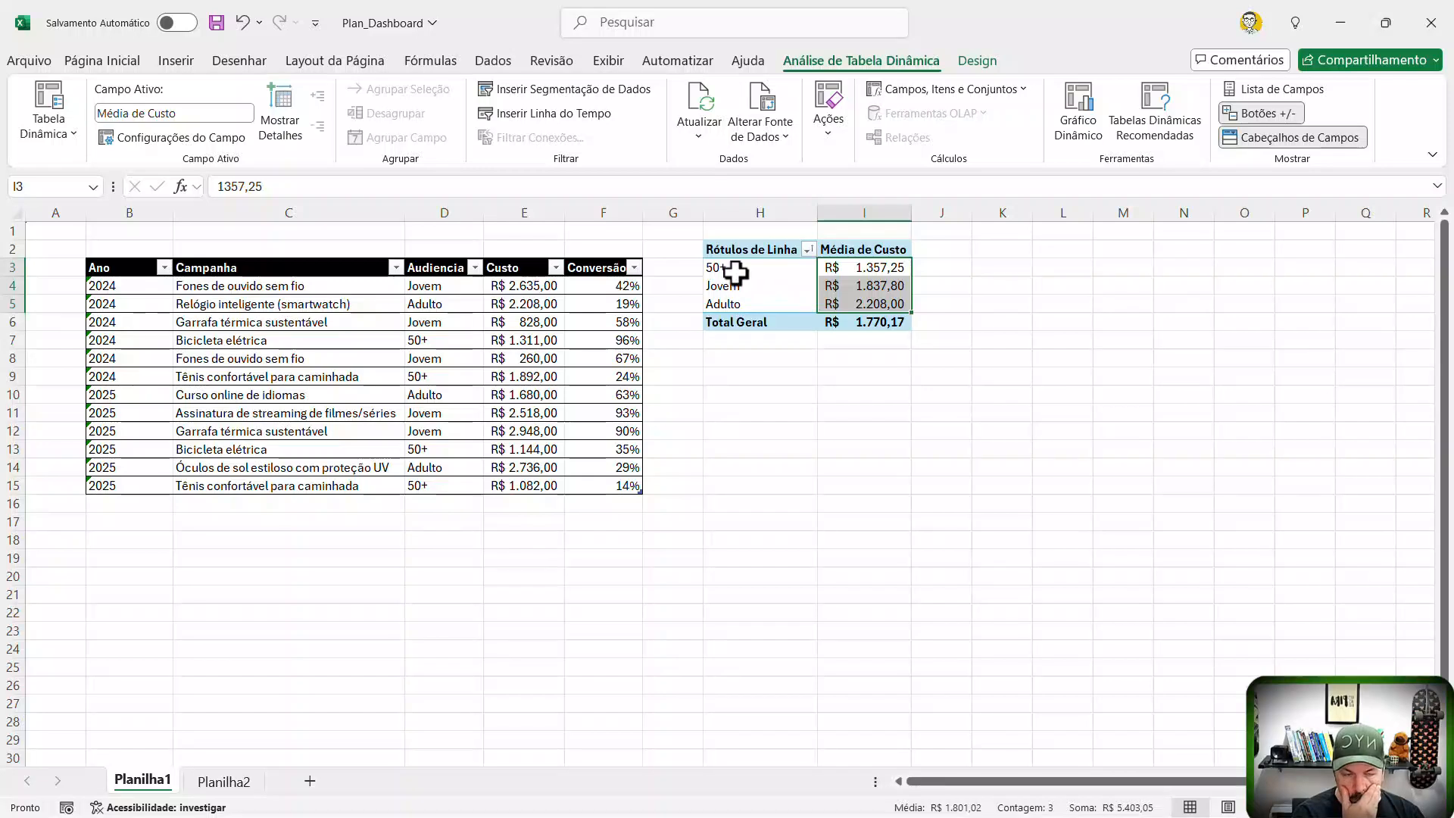
Step: Examine the sorted audience labels, their average costs and the row sorting and filter options of the PivotTable
left_click_drag(723, 267, 722, 304)
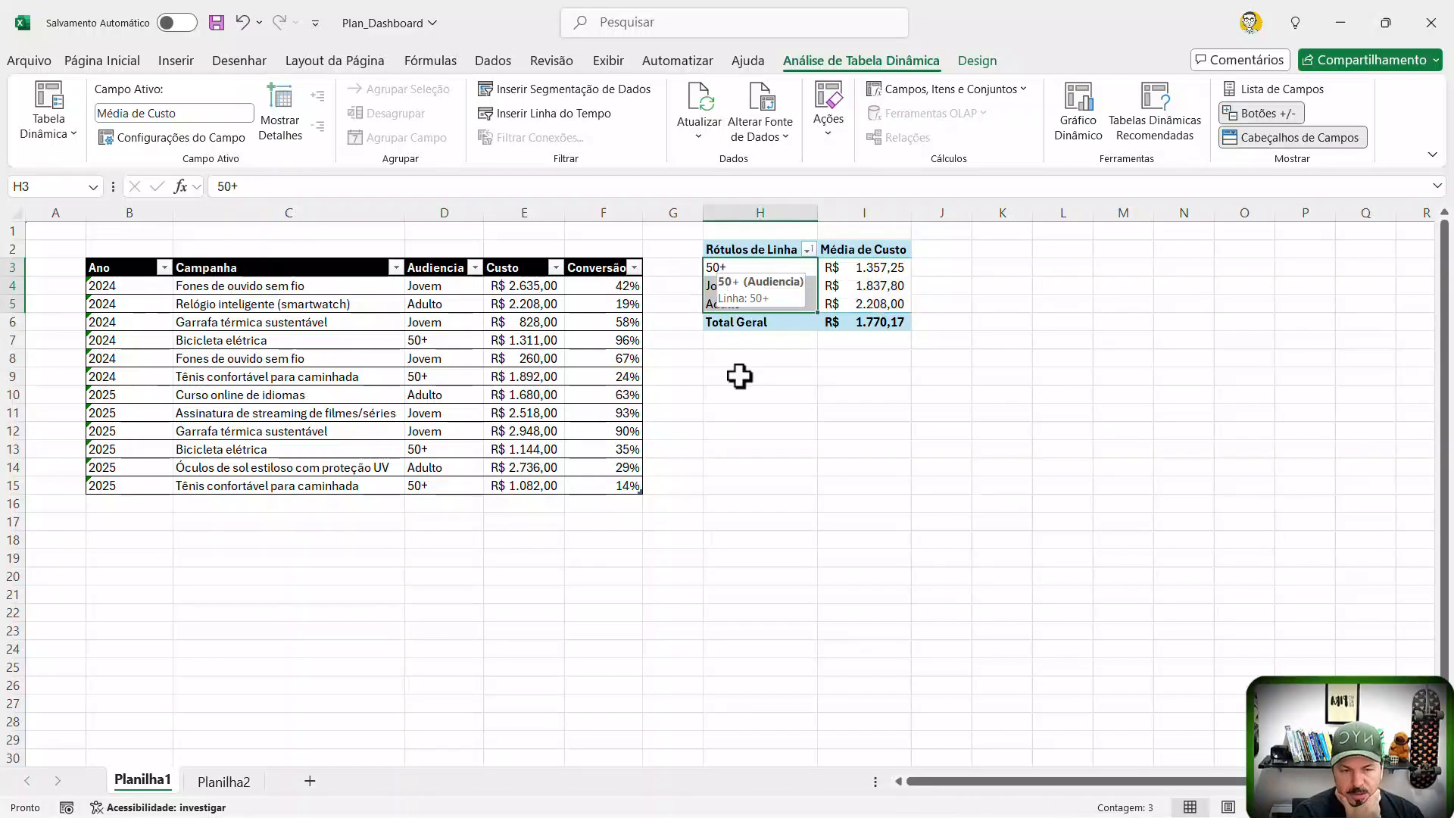
left_click(739, 376)
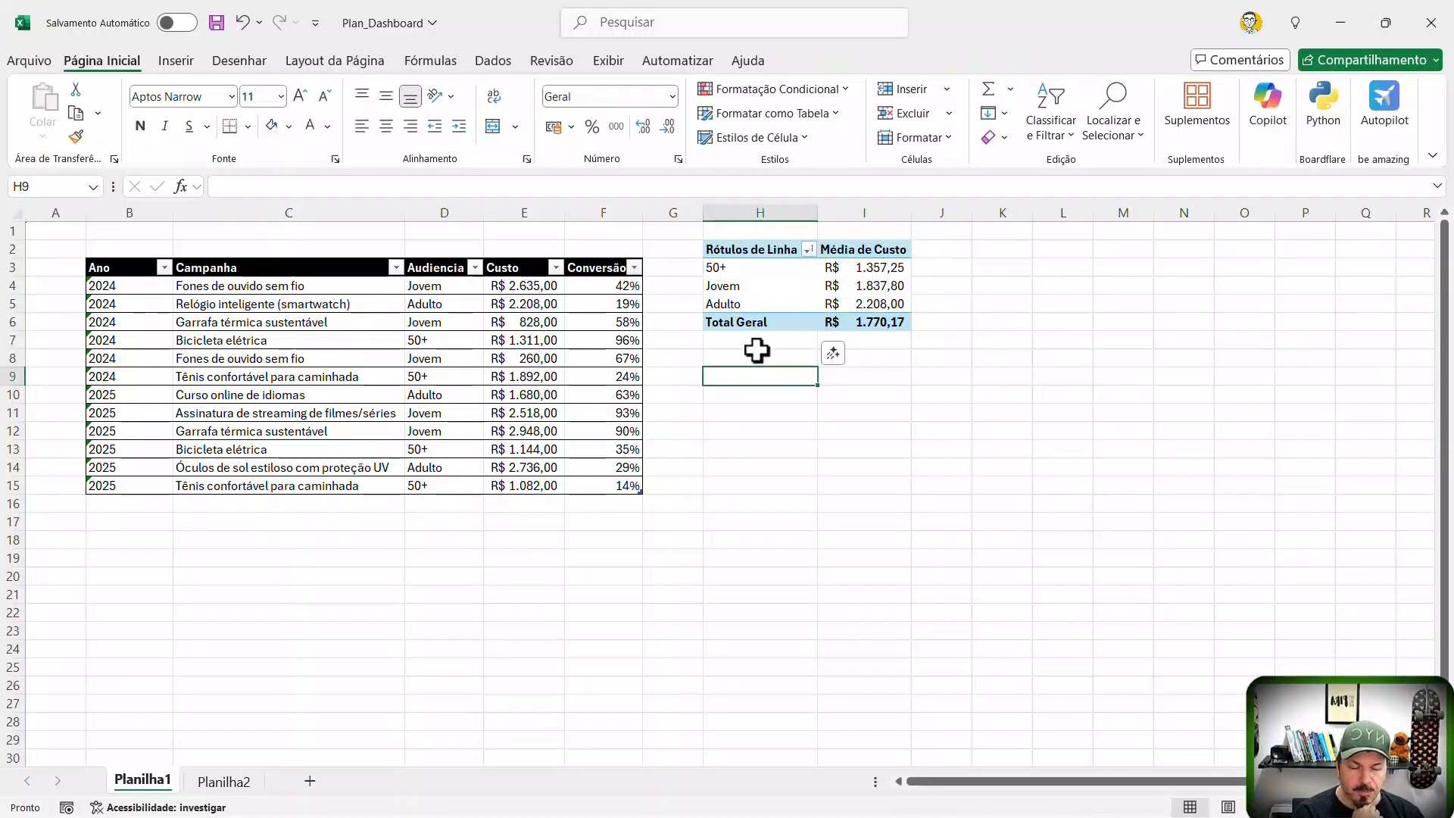
left_click(807, 252)
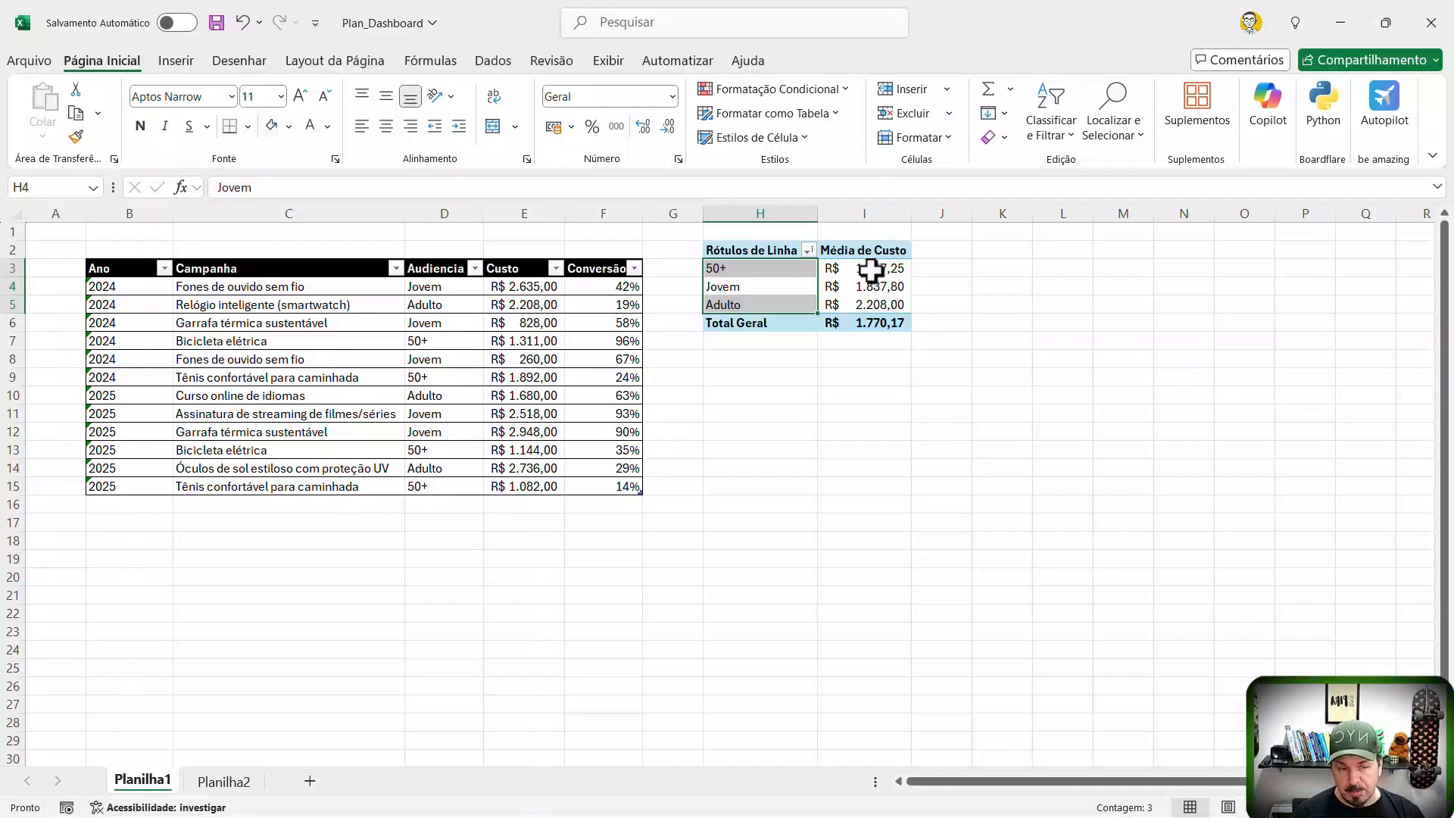
left_click_drag(870, 270, 870, 301)
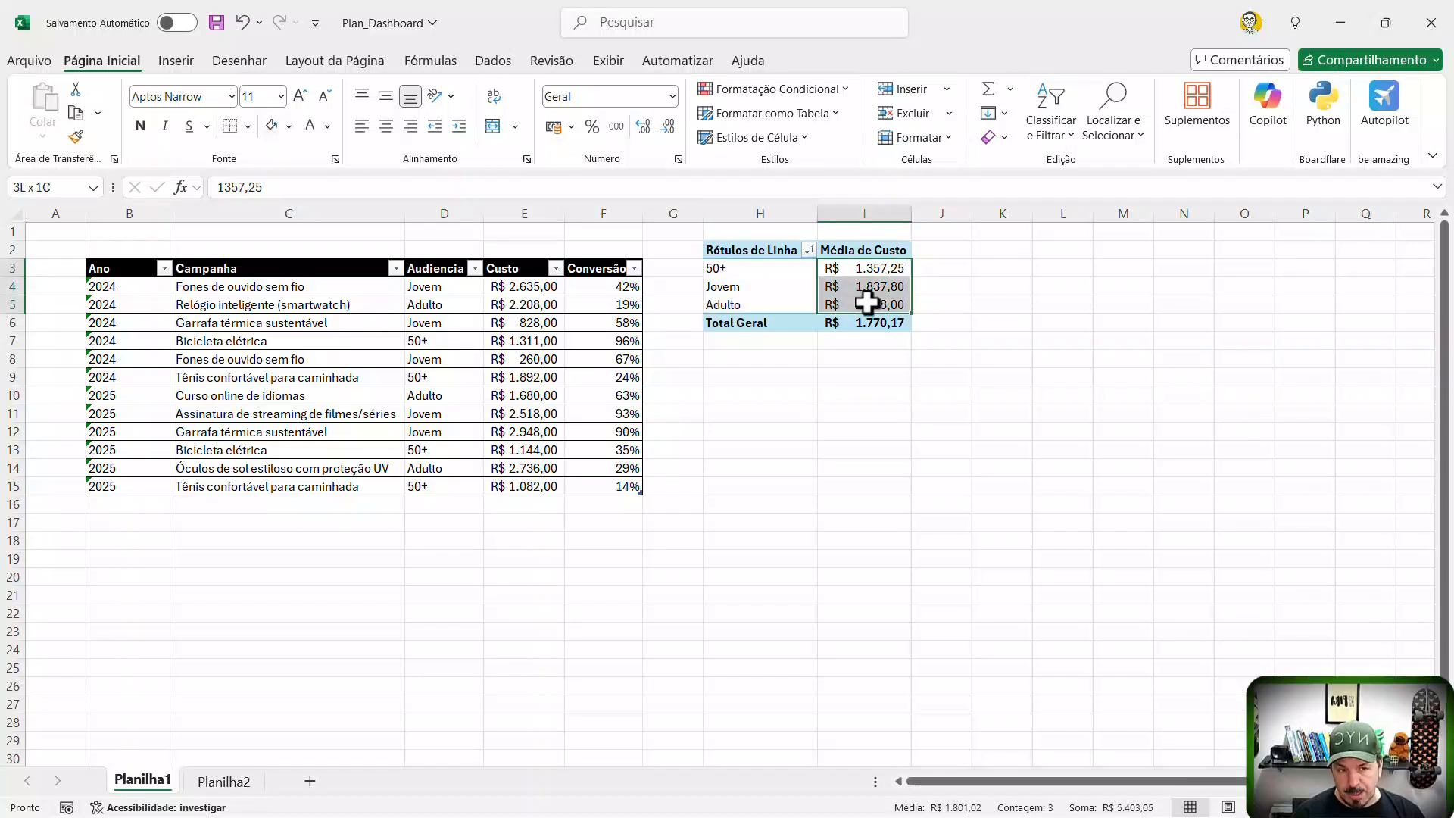
left_click(784, 250)
left_click(810, 251)
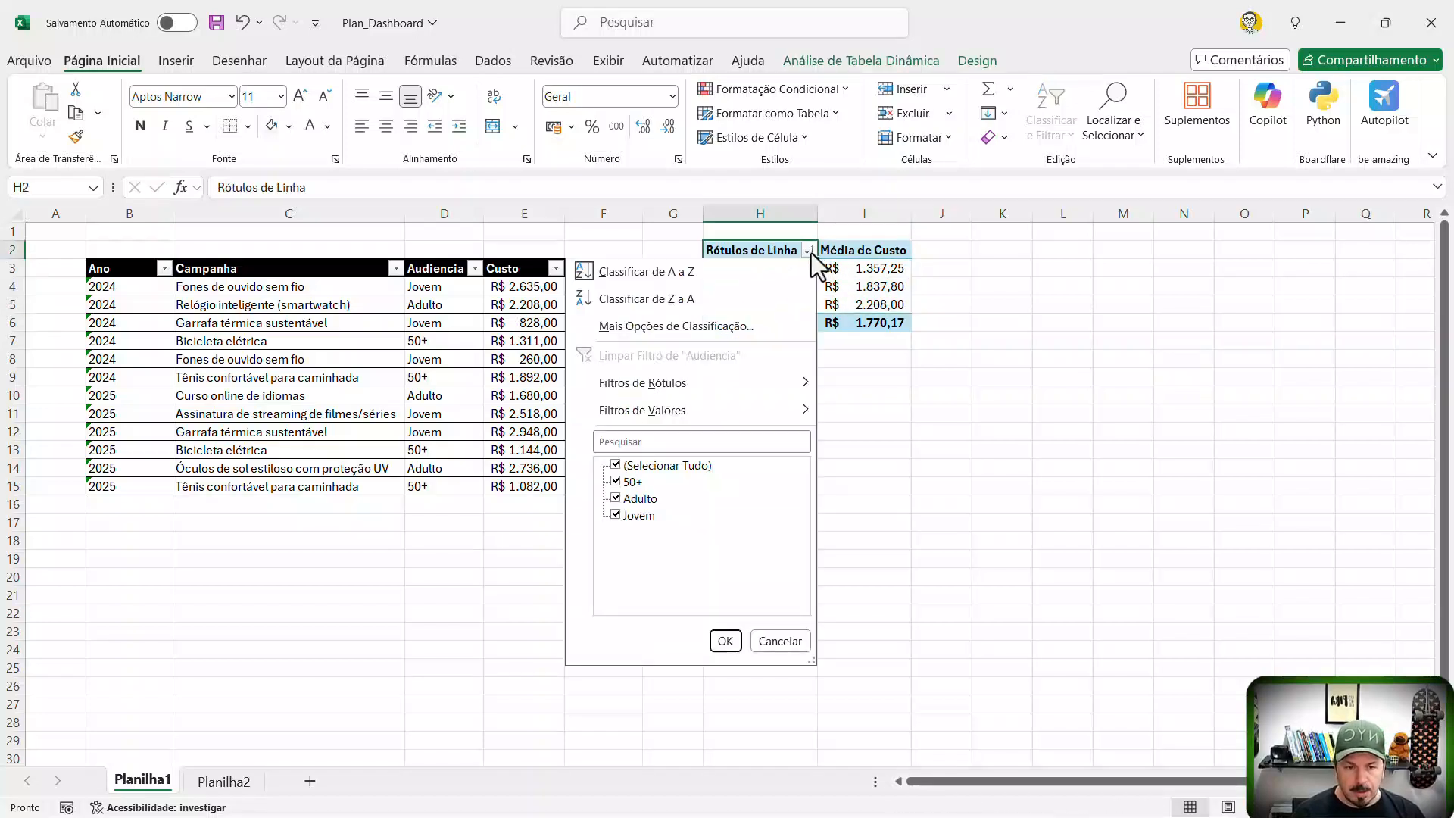
left_click(901, 428)
Step: Reopen the PivotTable field list and change the summary of the Custo field to Soma
left_click(866, 304)
left_click(922, 70)
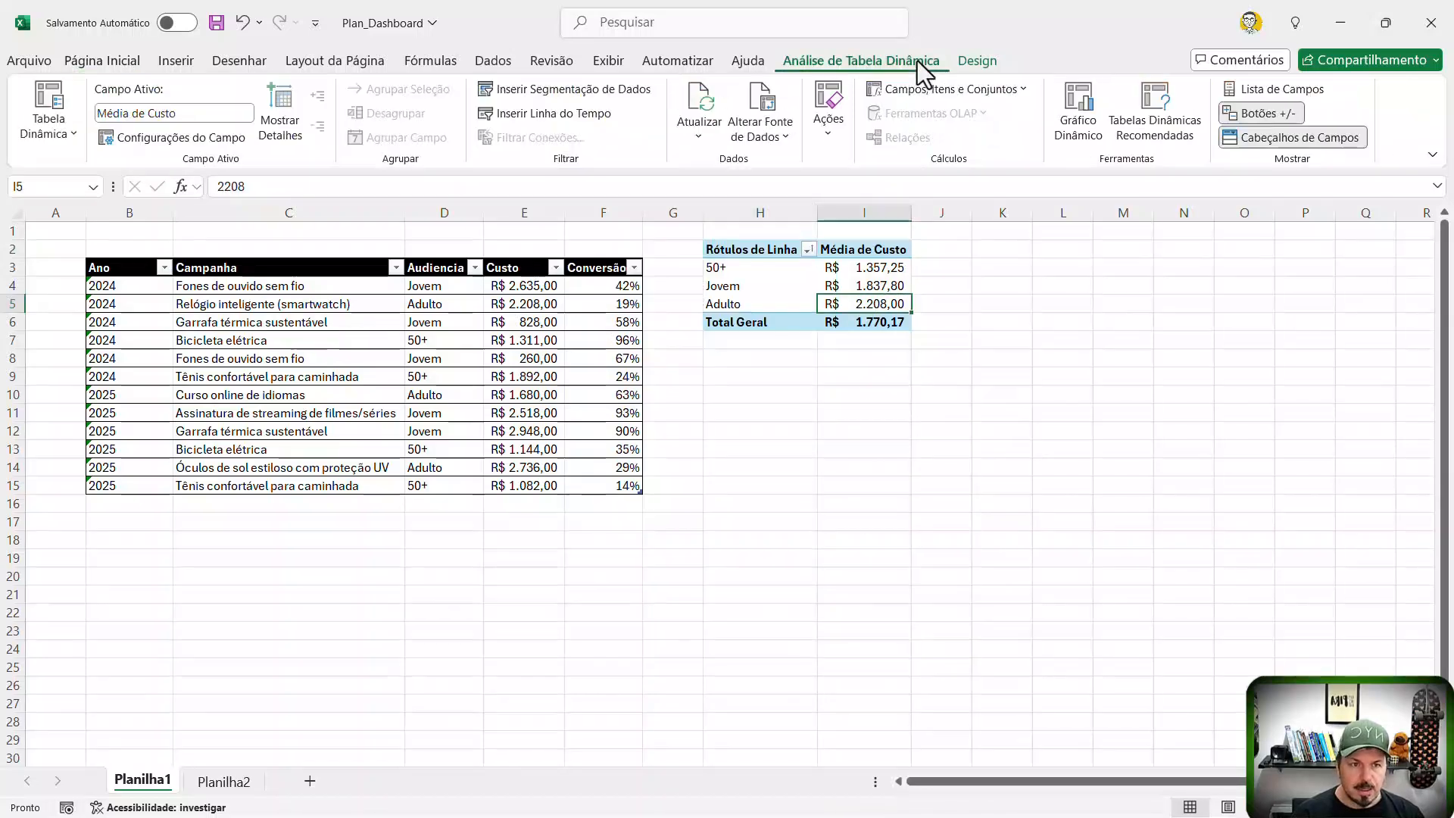
left_click(1254, 91)
left_click(1333, 683)
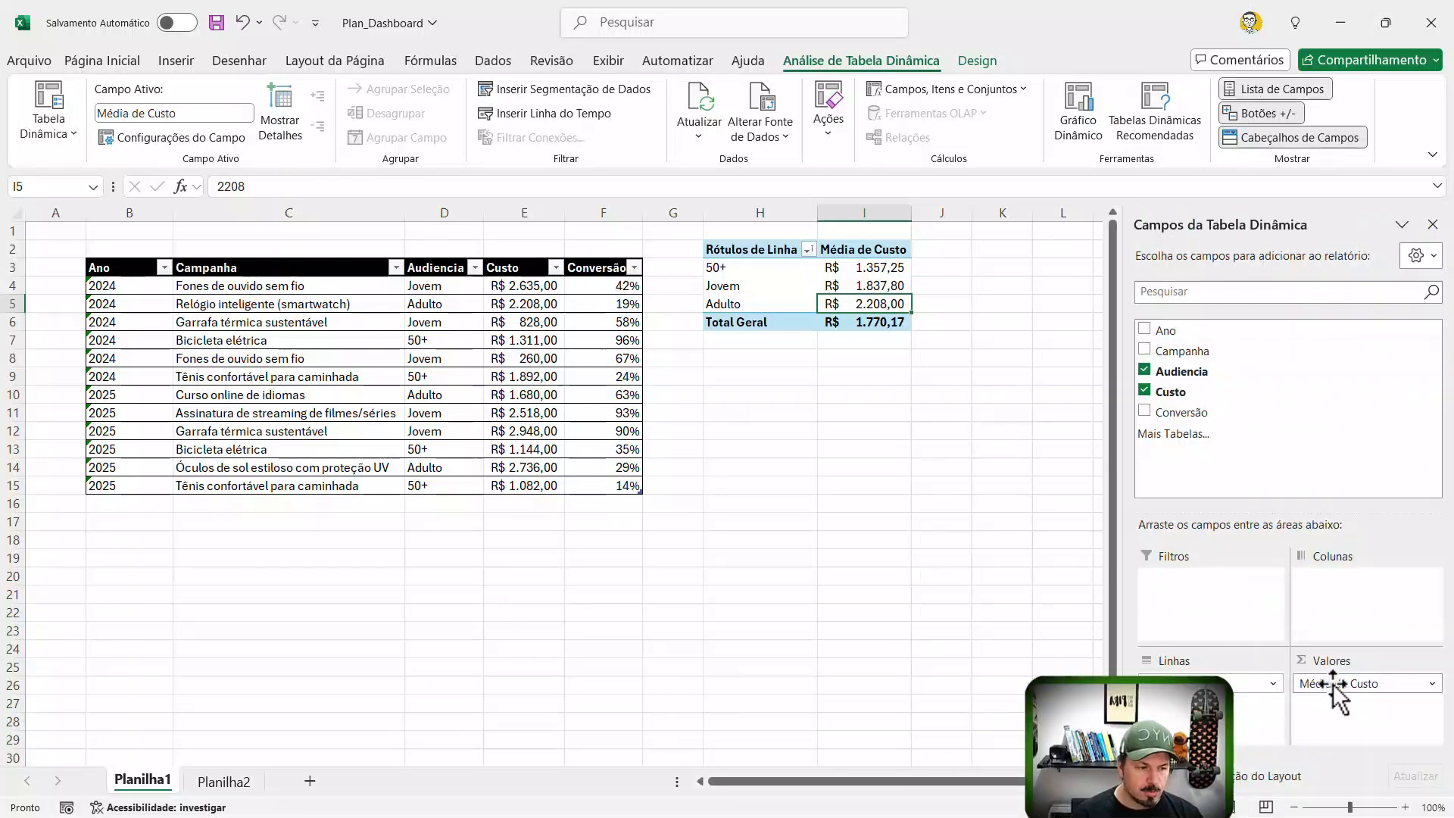
left_click(1284, 661)
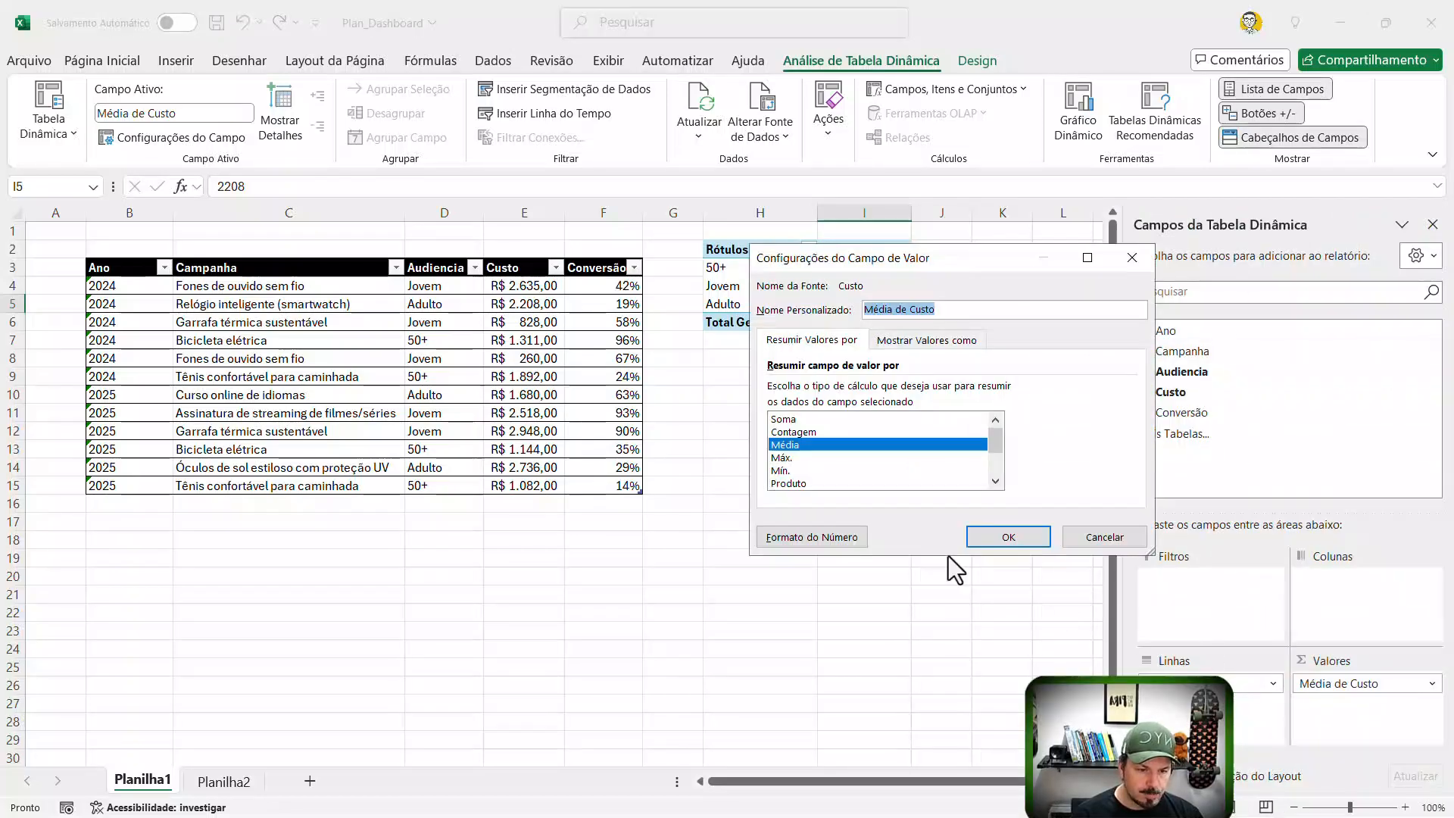
left_click(783, 420)
left_click(1008, 537)
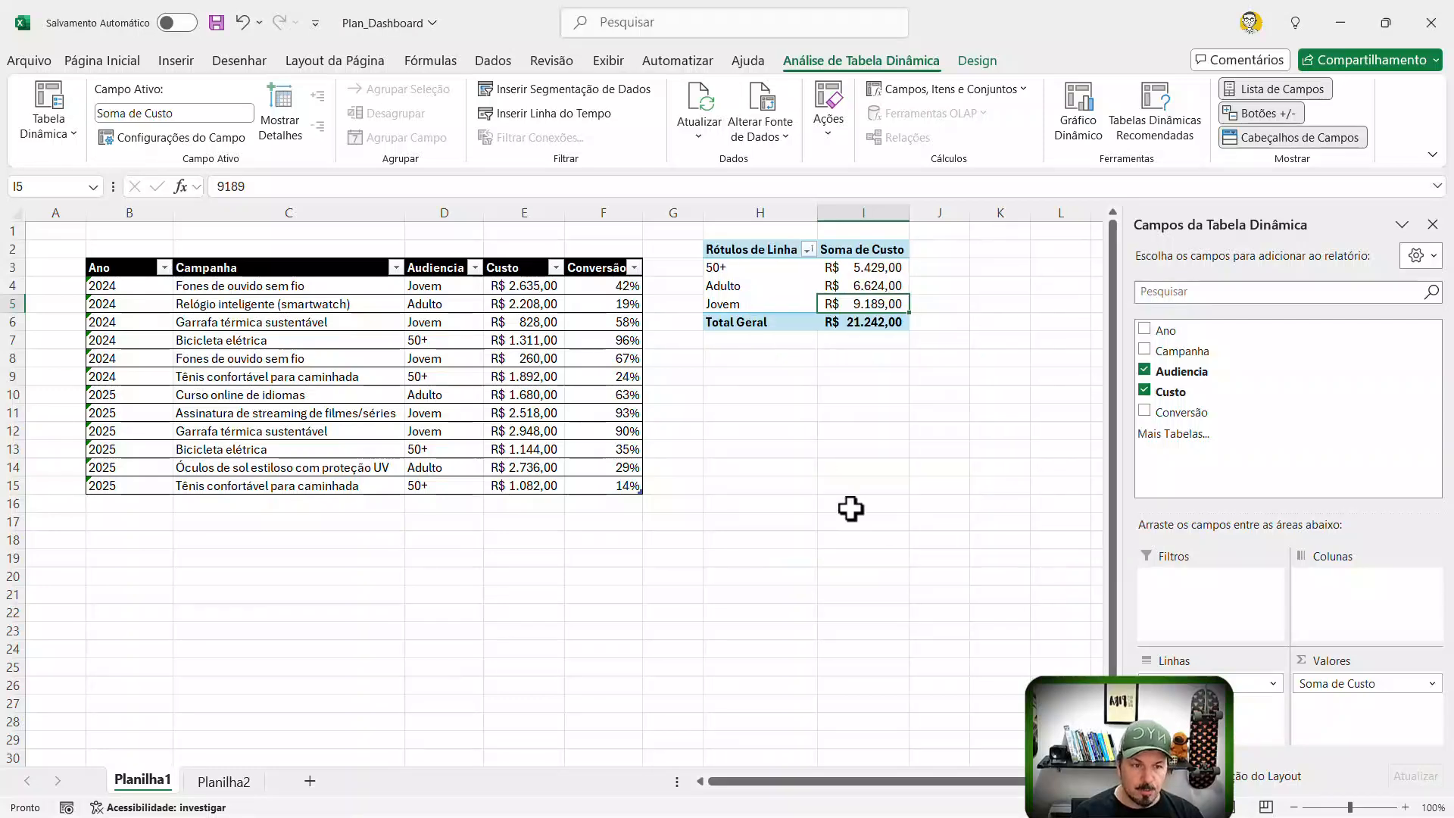
left_click(850, 506)
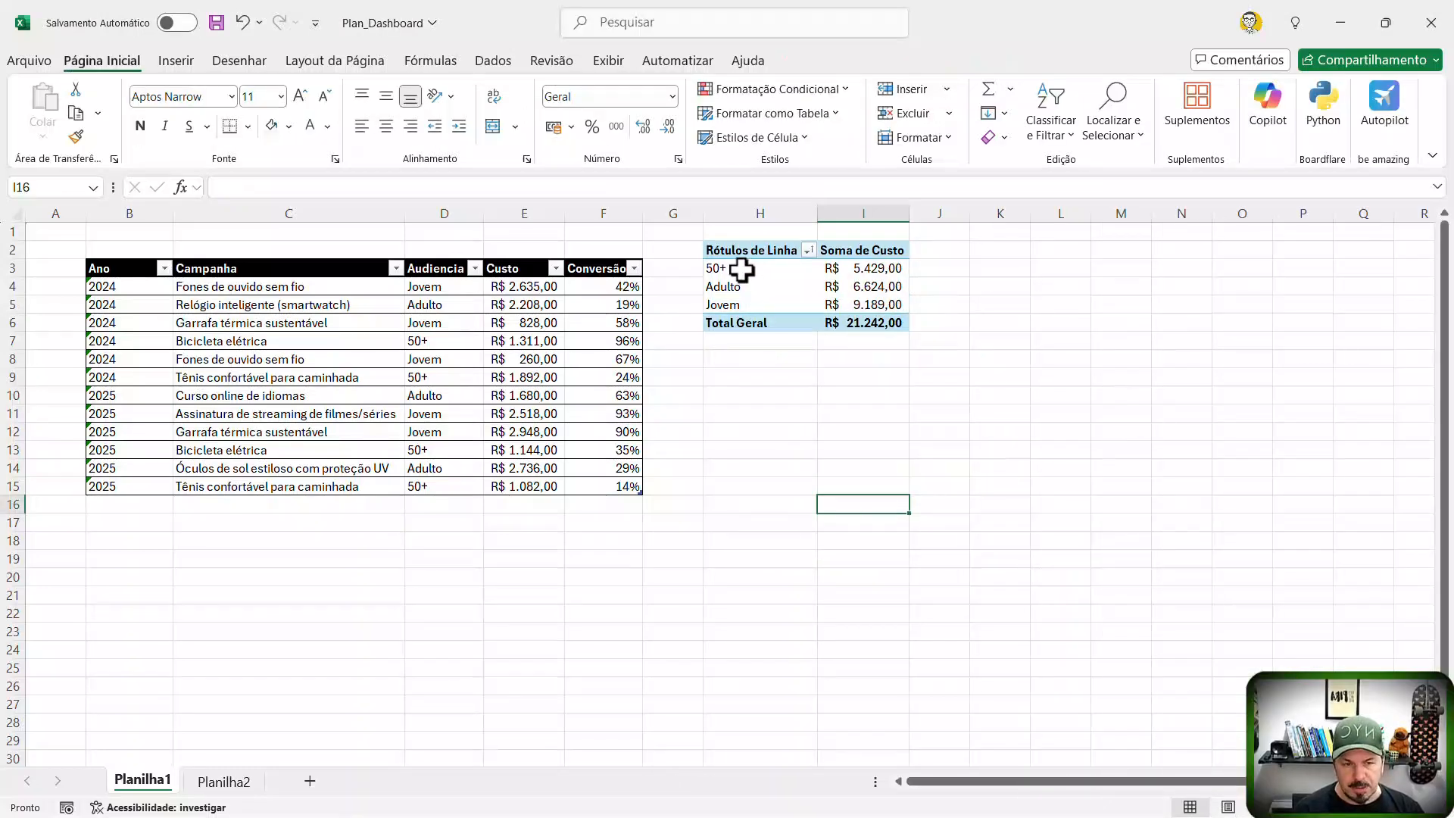
Step: Close the field list and insert a Pizza PivotChart based on the PivotTable of summed cost per audience
left_click_drag(729, 267, 843, 315)
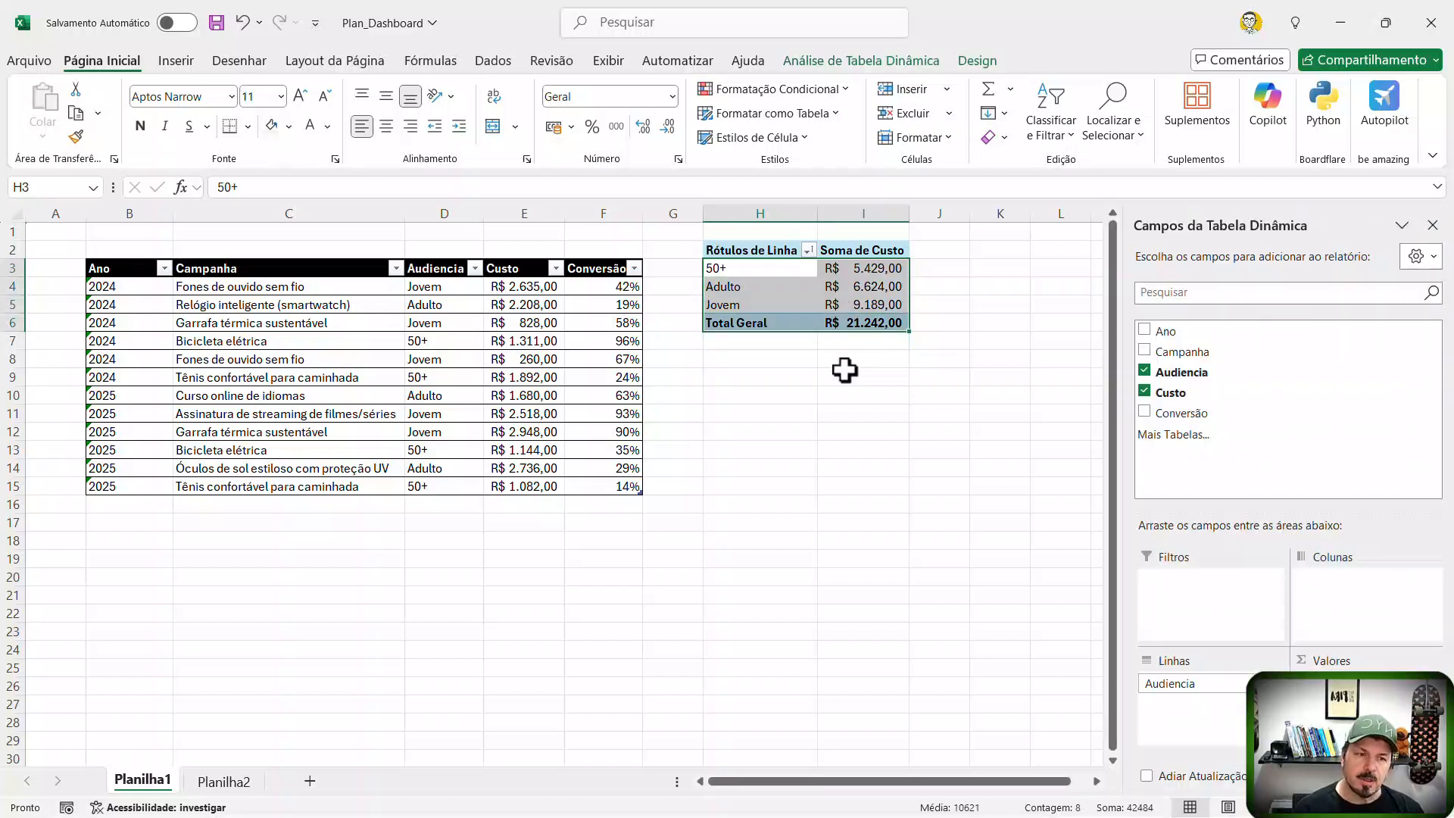
left_click(1433, 225)
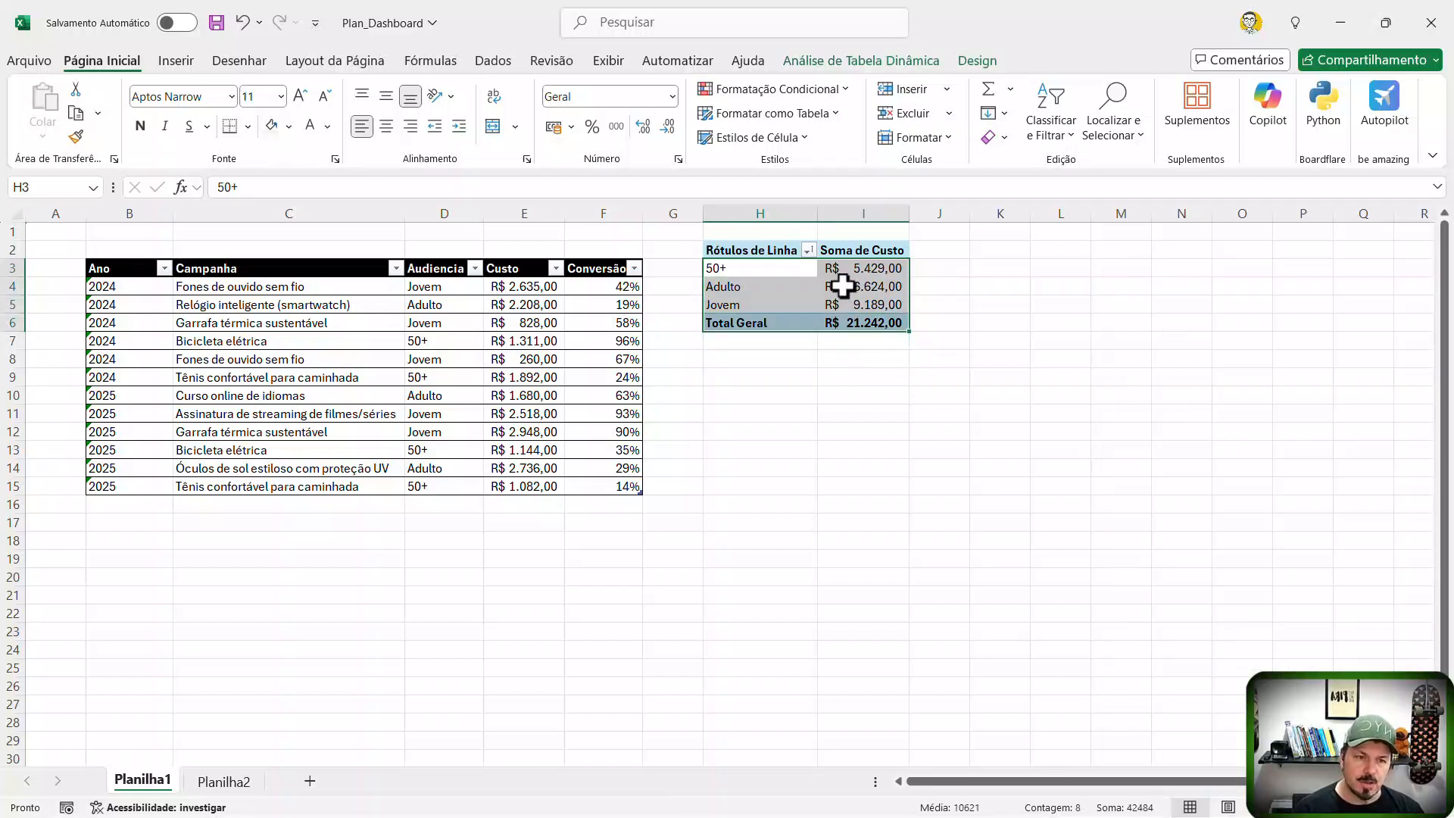
left_click(792, 267)
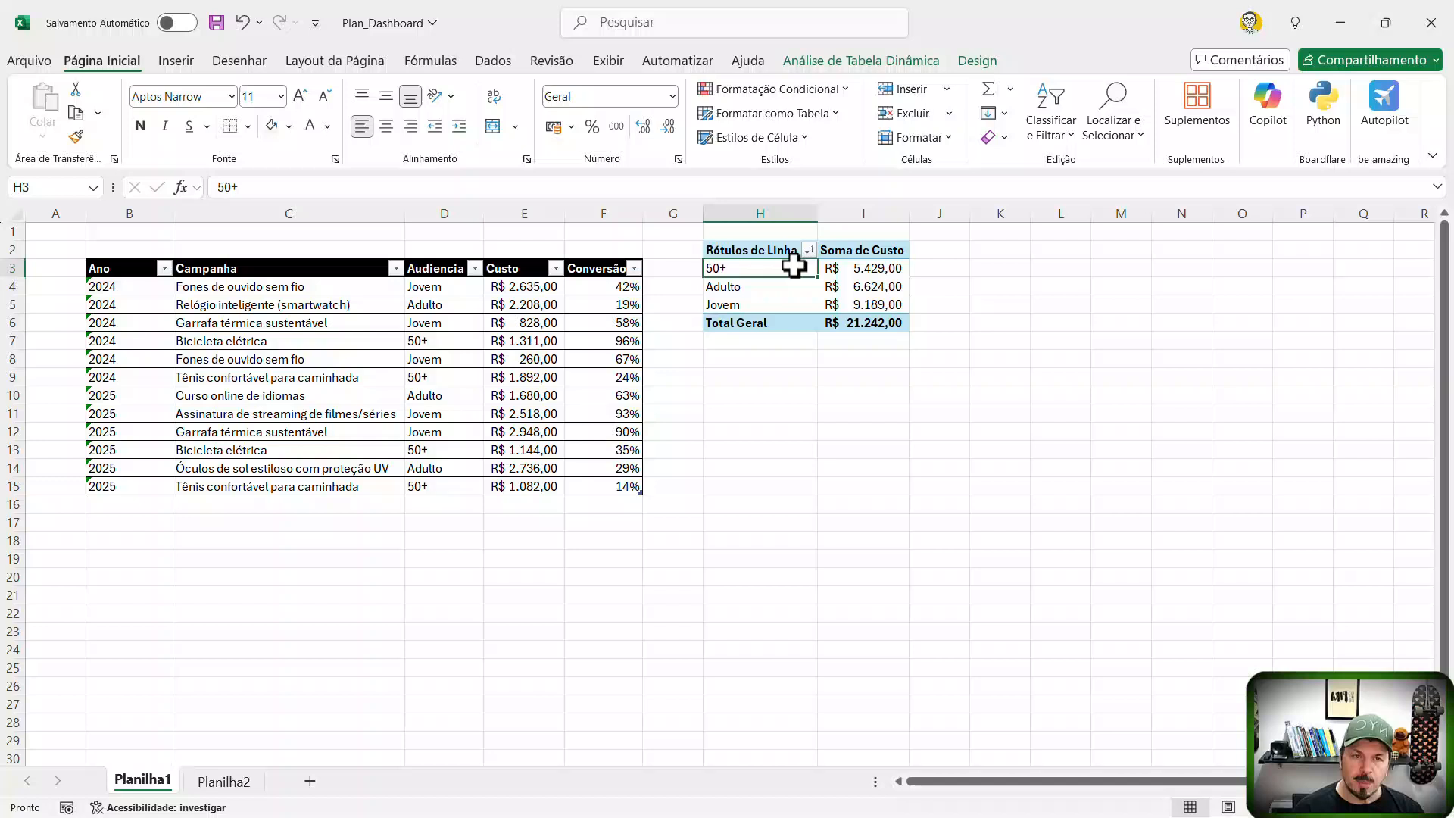
left_click(878, 65)
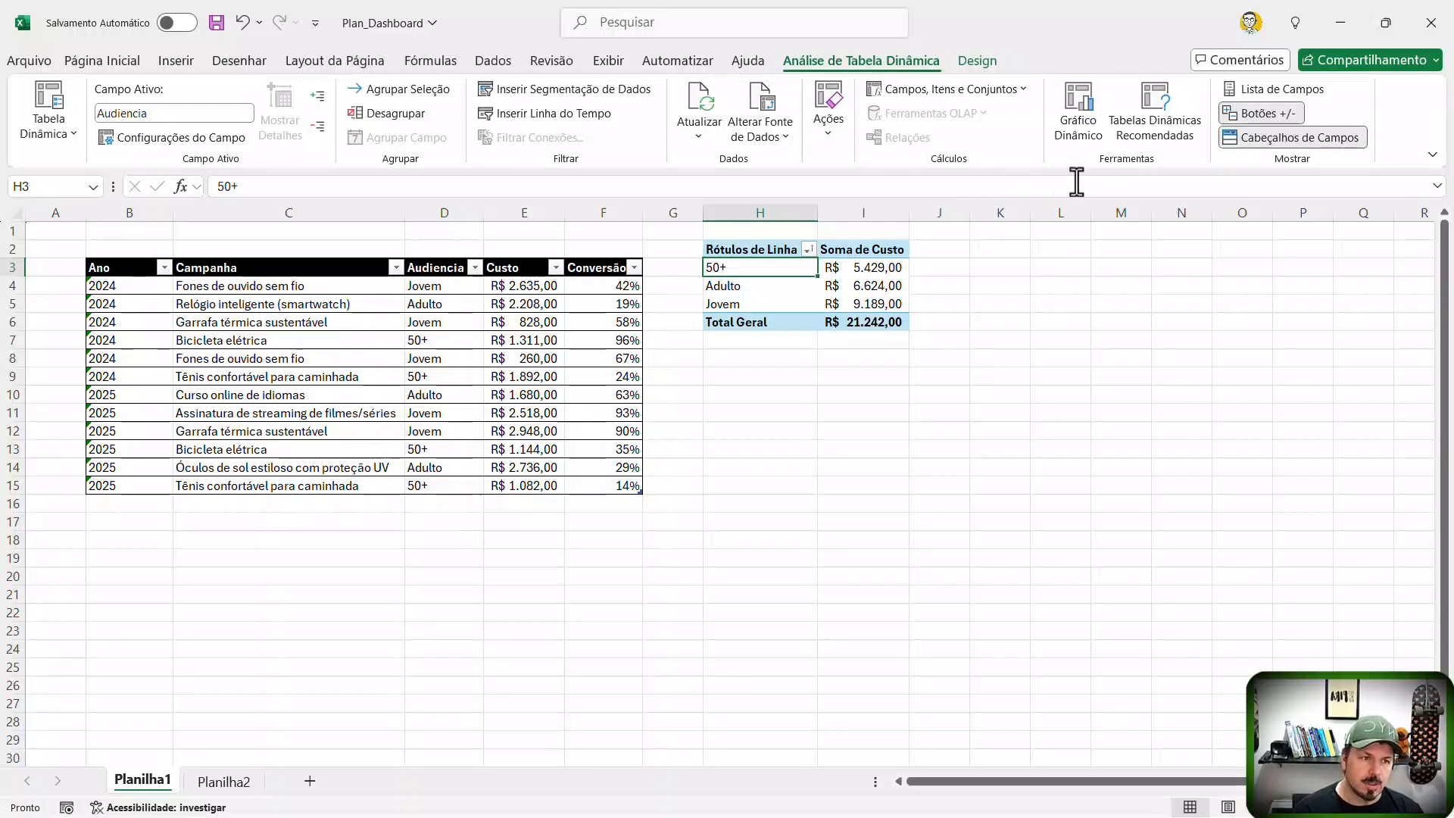
left_click(1085, 134)
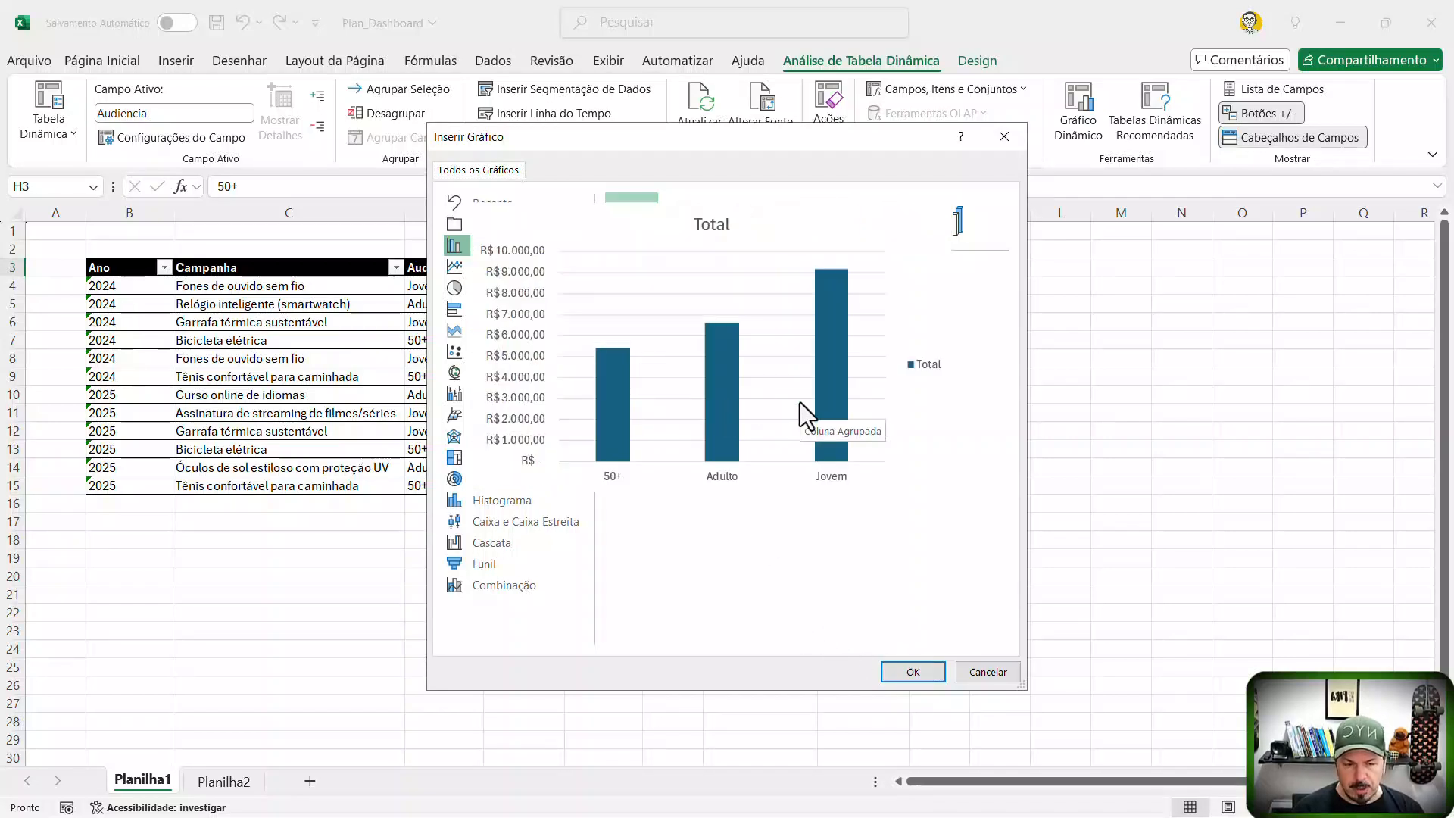
left_click(506, 292)
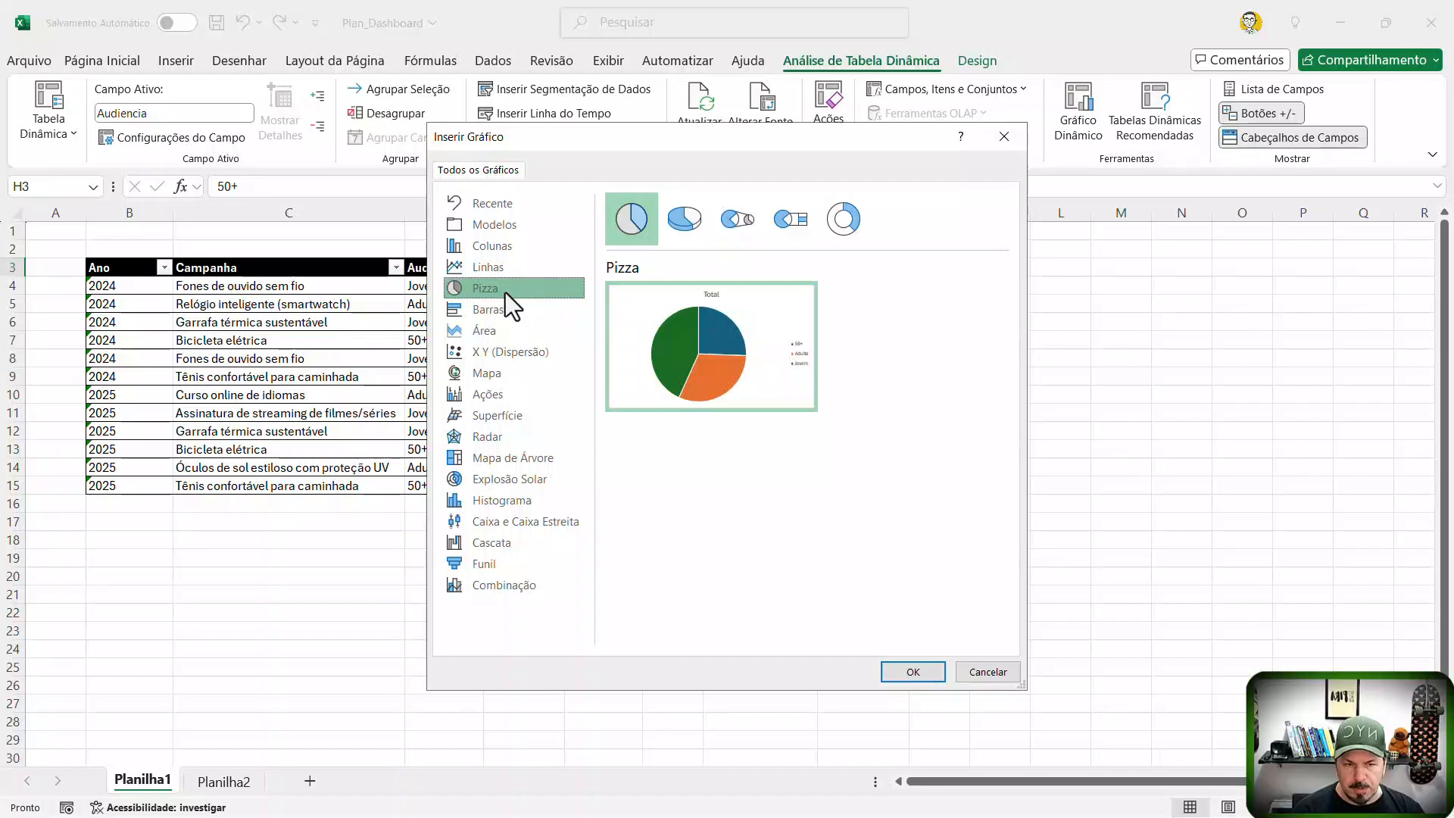
mouse_move(734, 393)
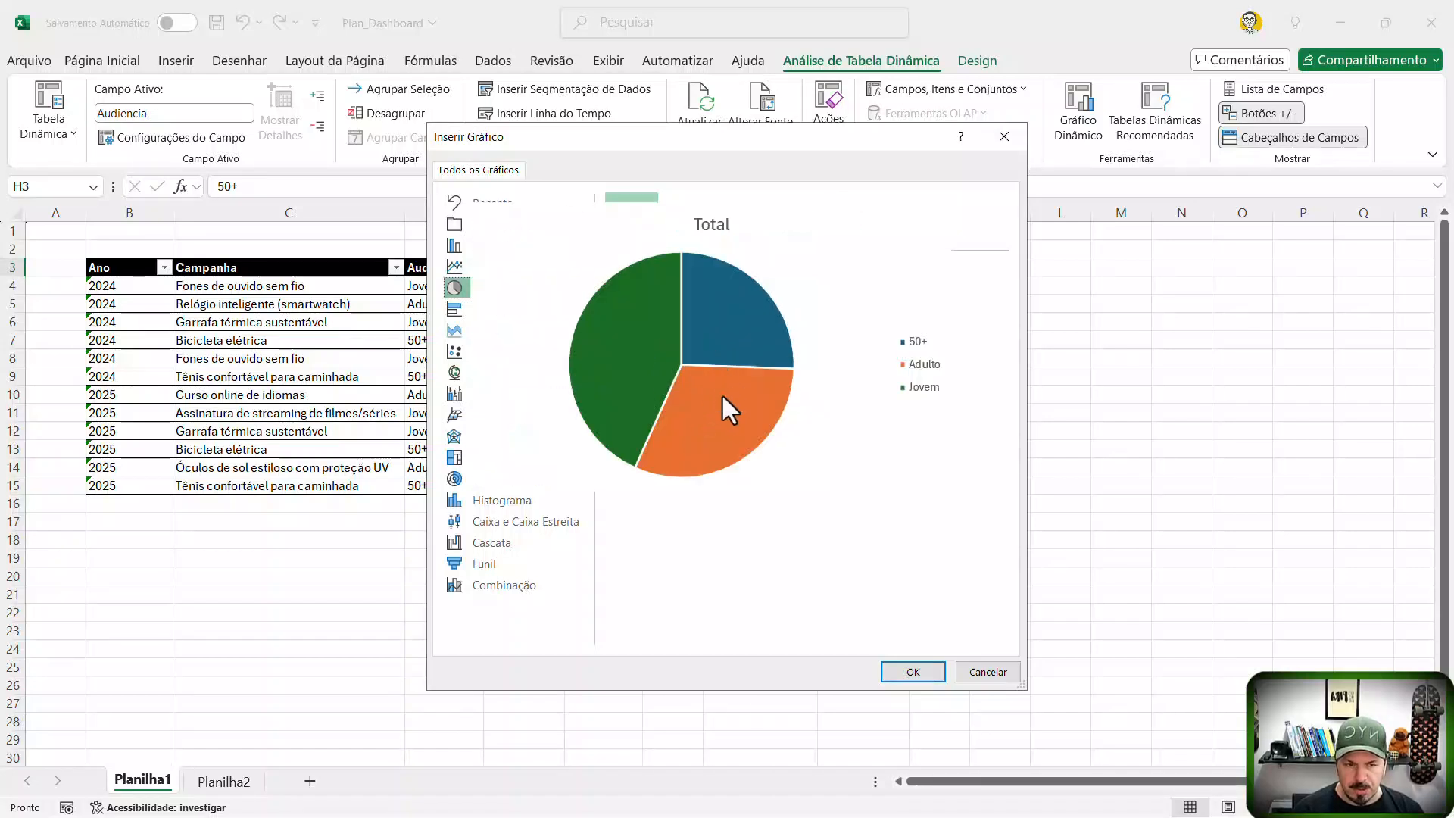
left_click(913, 673)
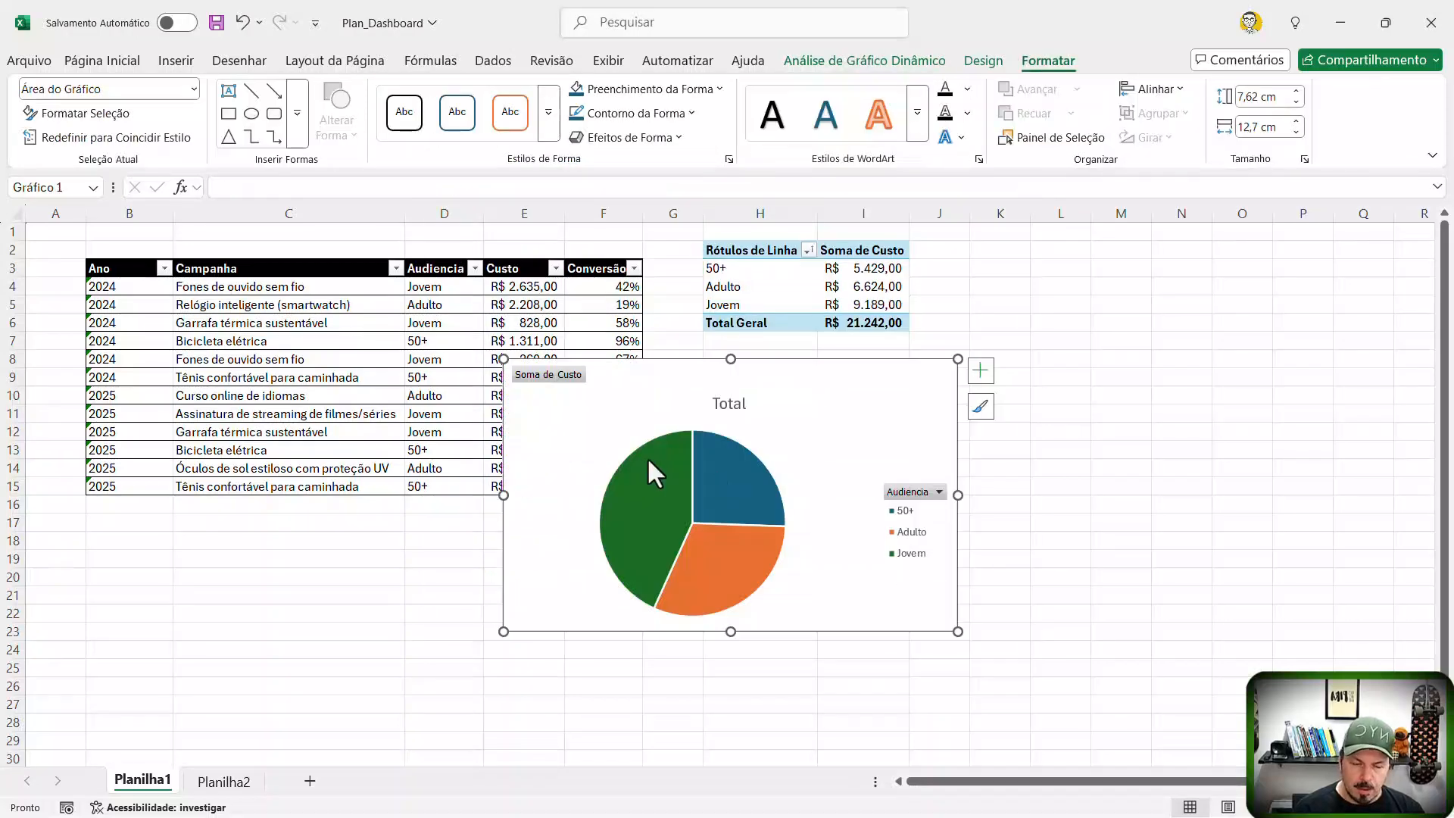
Step: Add data labels to the pie chart and move each of the three labels outside its slice
mouse_move(664, 519)
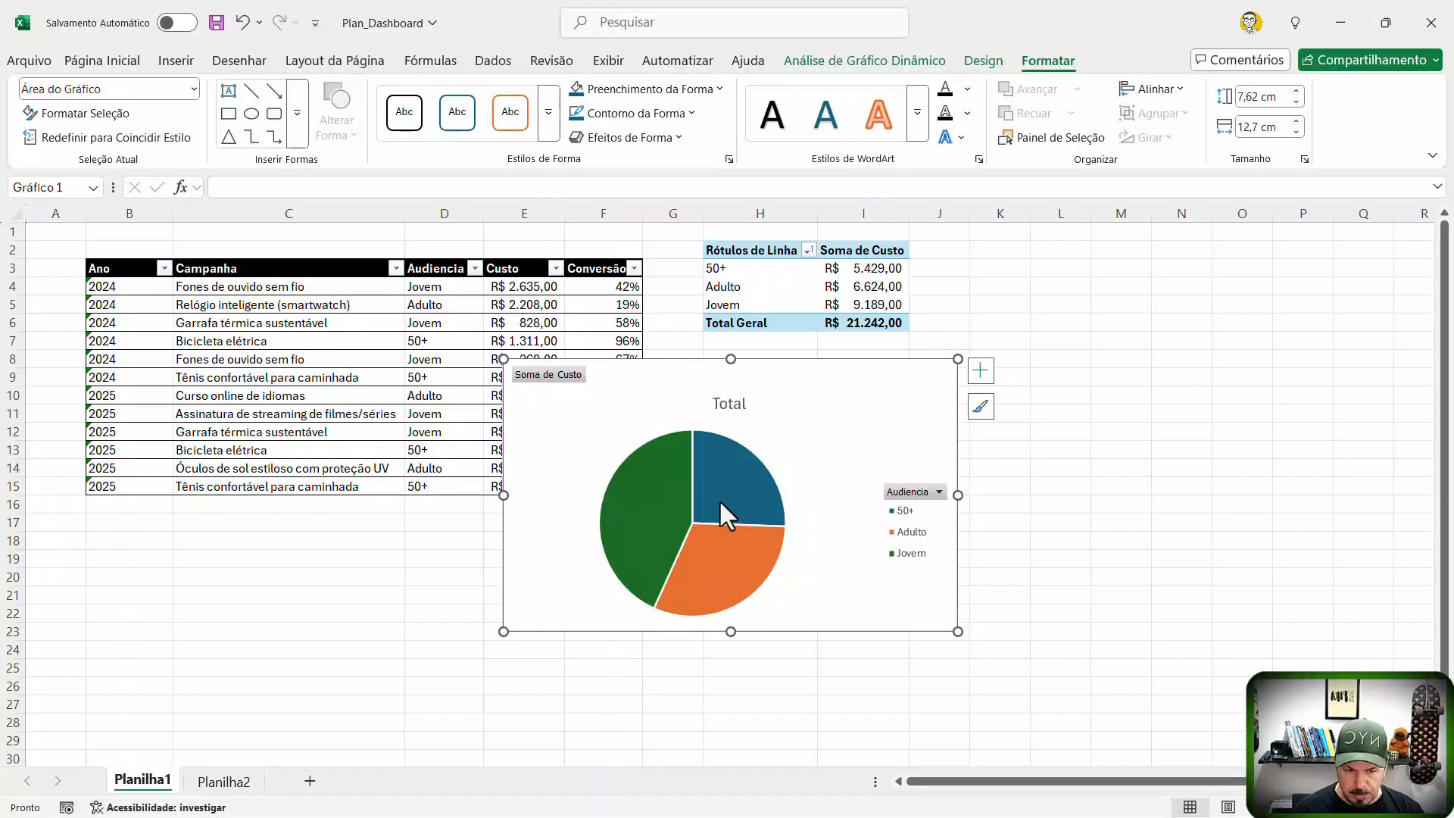
left_click(667, 496)
right_click(667, 495)
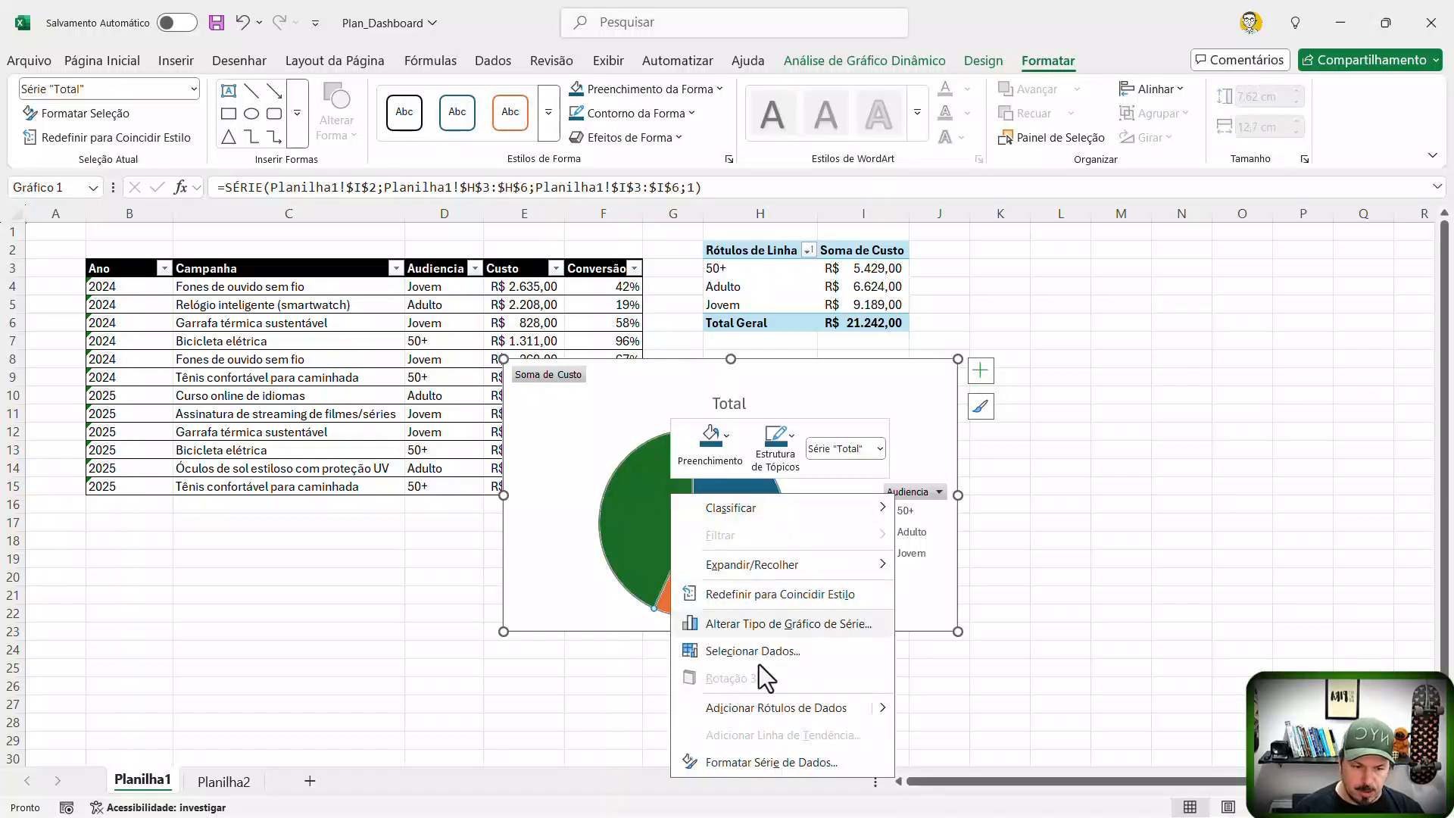
left_click(776, 705)
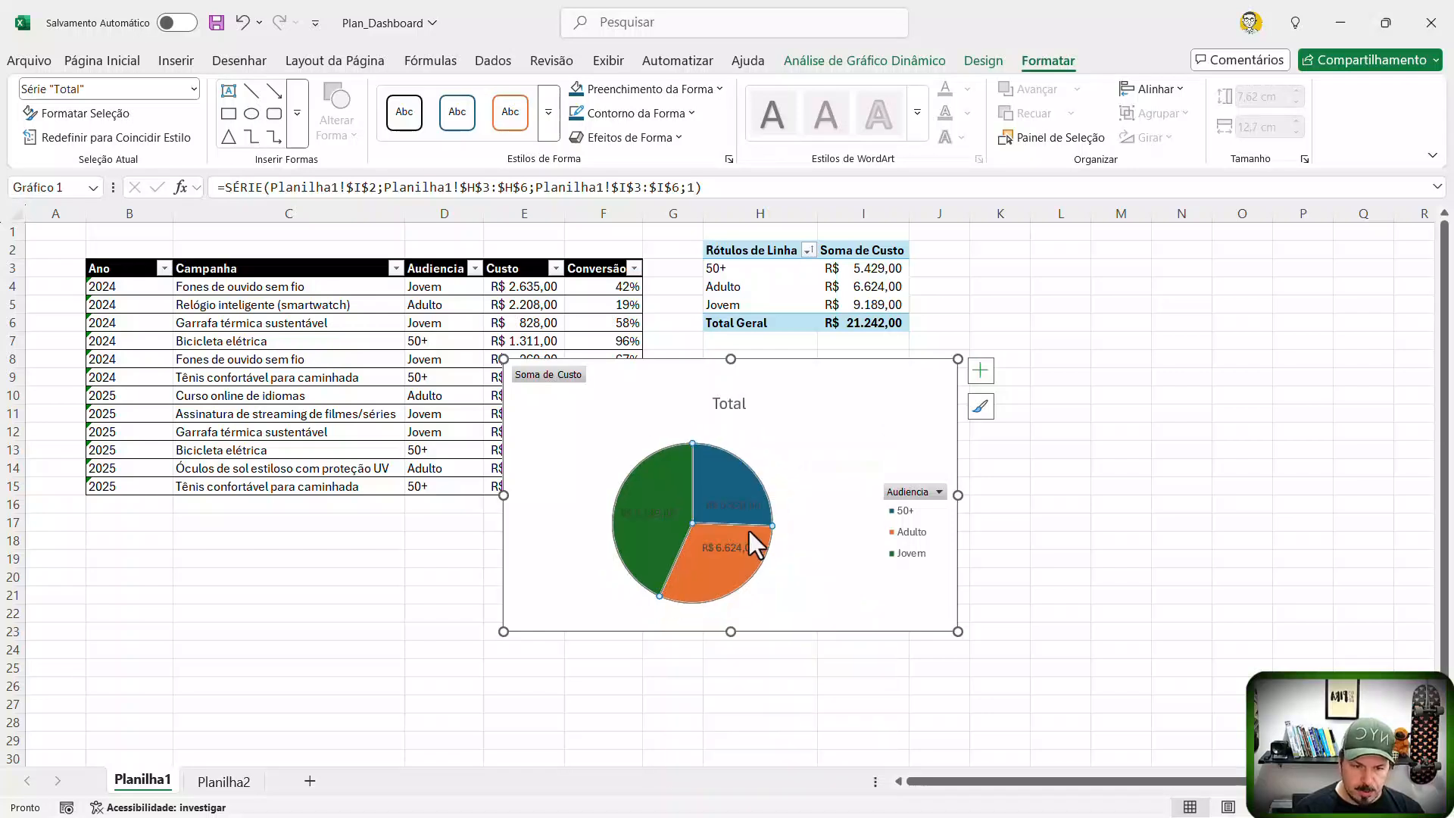
left_click_drag(742, 508, 818, 595)
left_click_drag(740, 507, 788, 443)
left_click_drag(667, 511, 591, 473)
Step: Hide all field buttons on the pie PivotChart
left_click(565, 377)
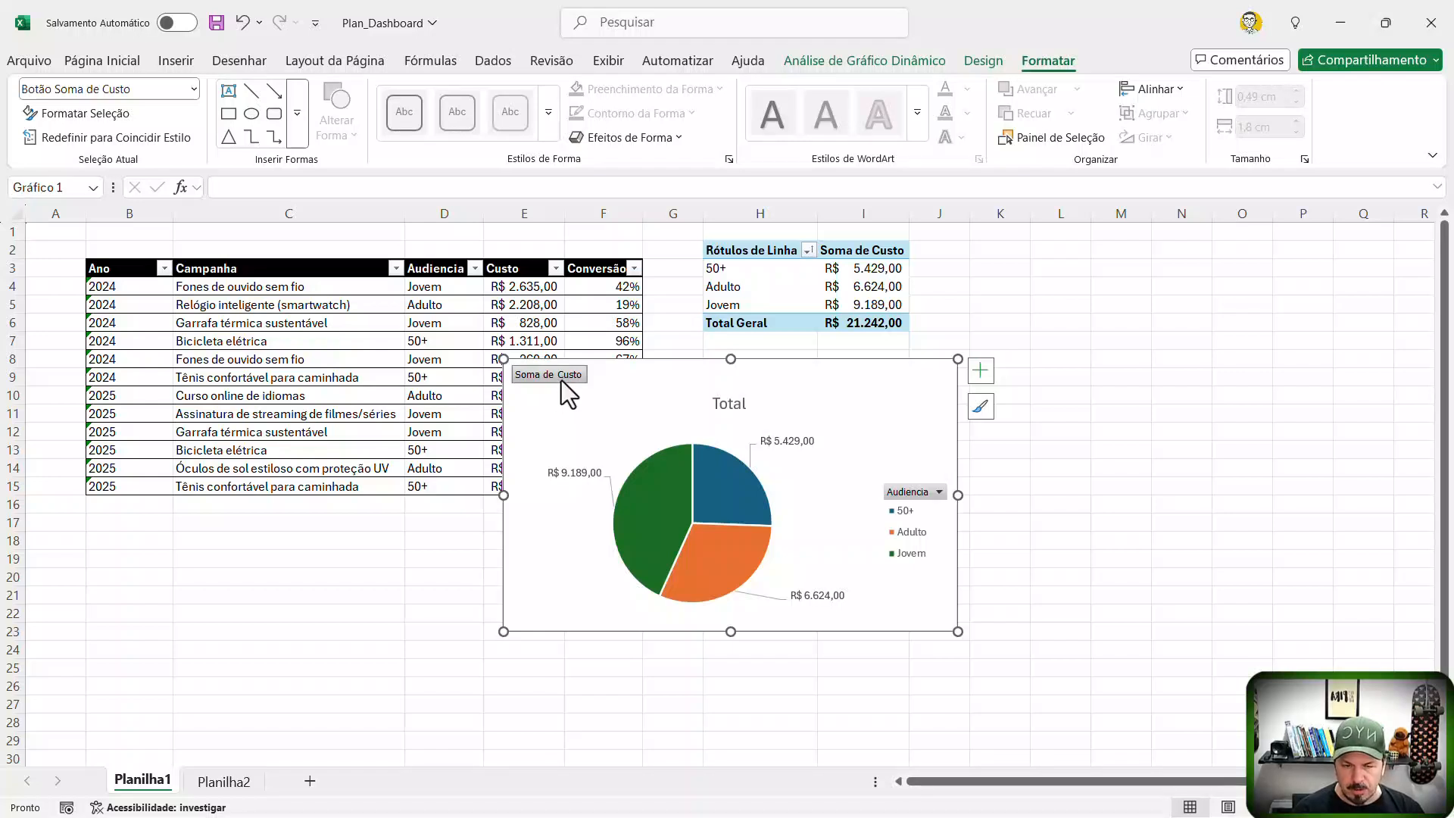
right_click(561, 377)
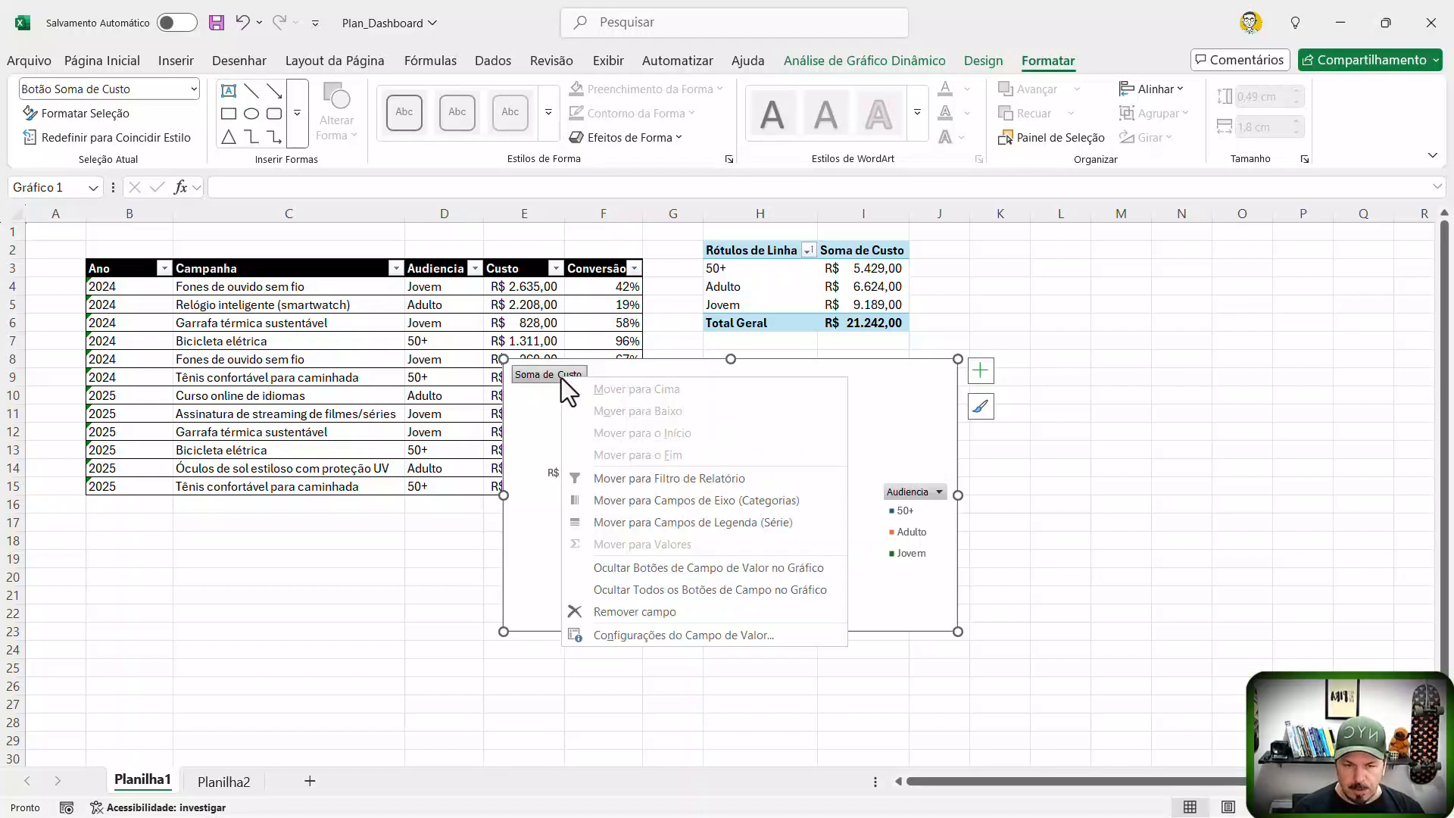
left_click(624, 589)
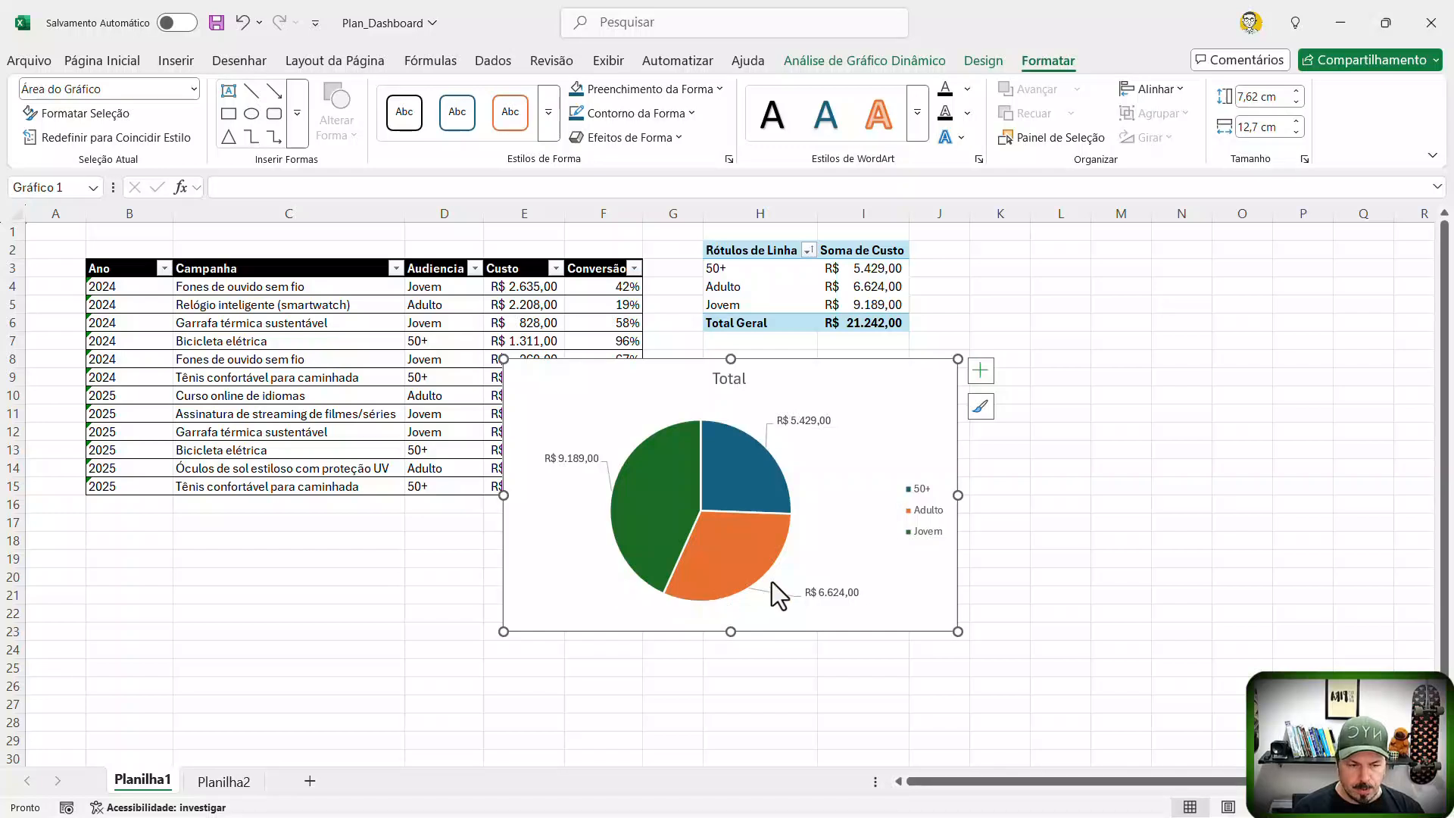
Step: Delete the pie chart's title and move the chart clear of the campaign table, below the PivotTable
left_click(733, 382)
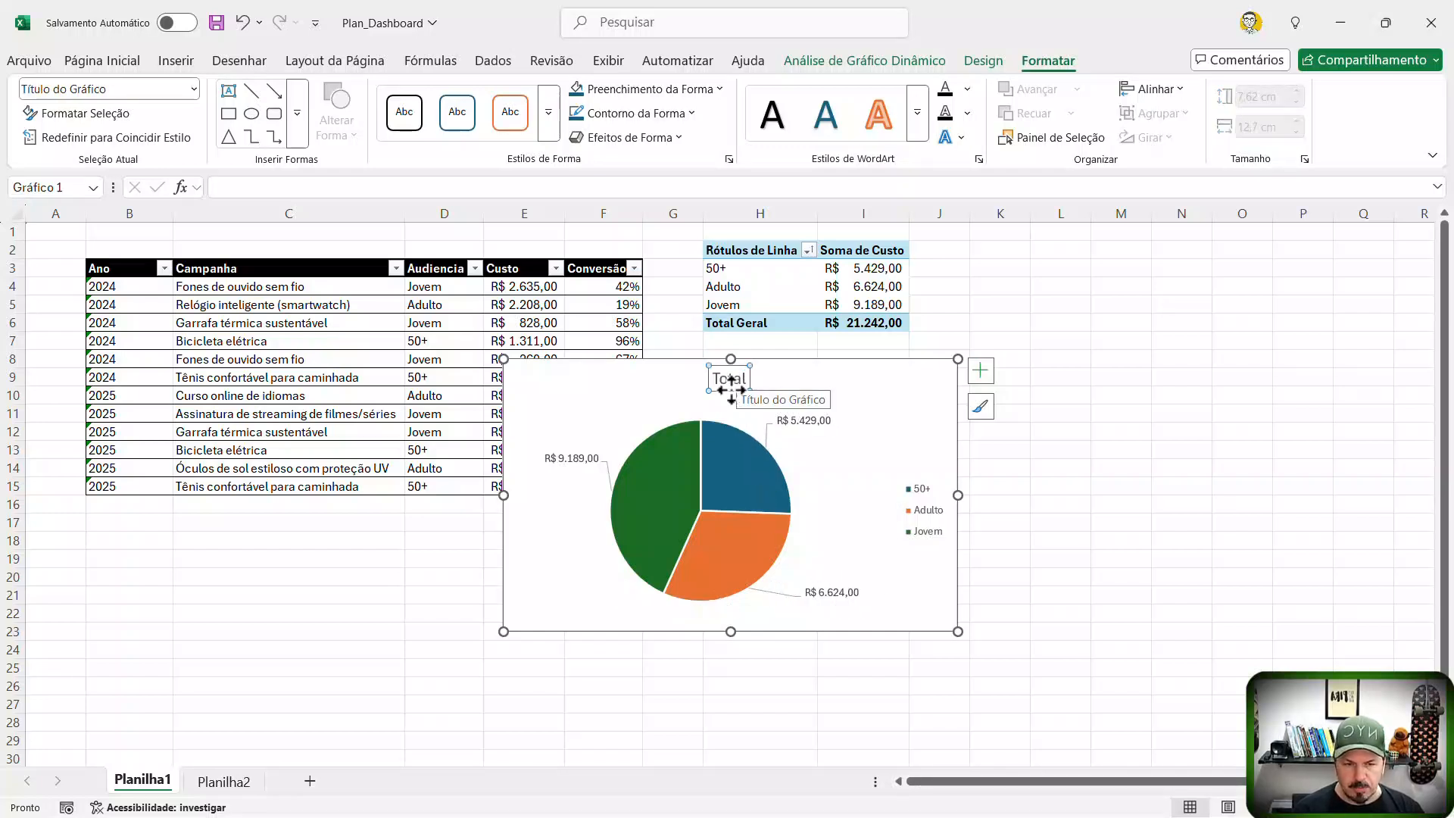
left_click_drag(737, 384, 730, 383)
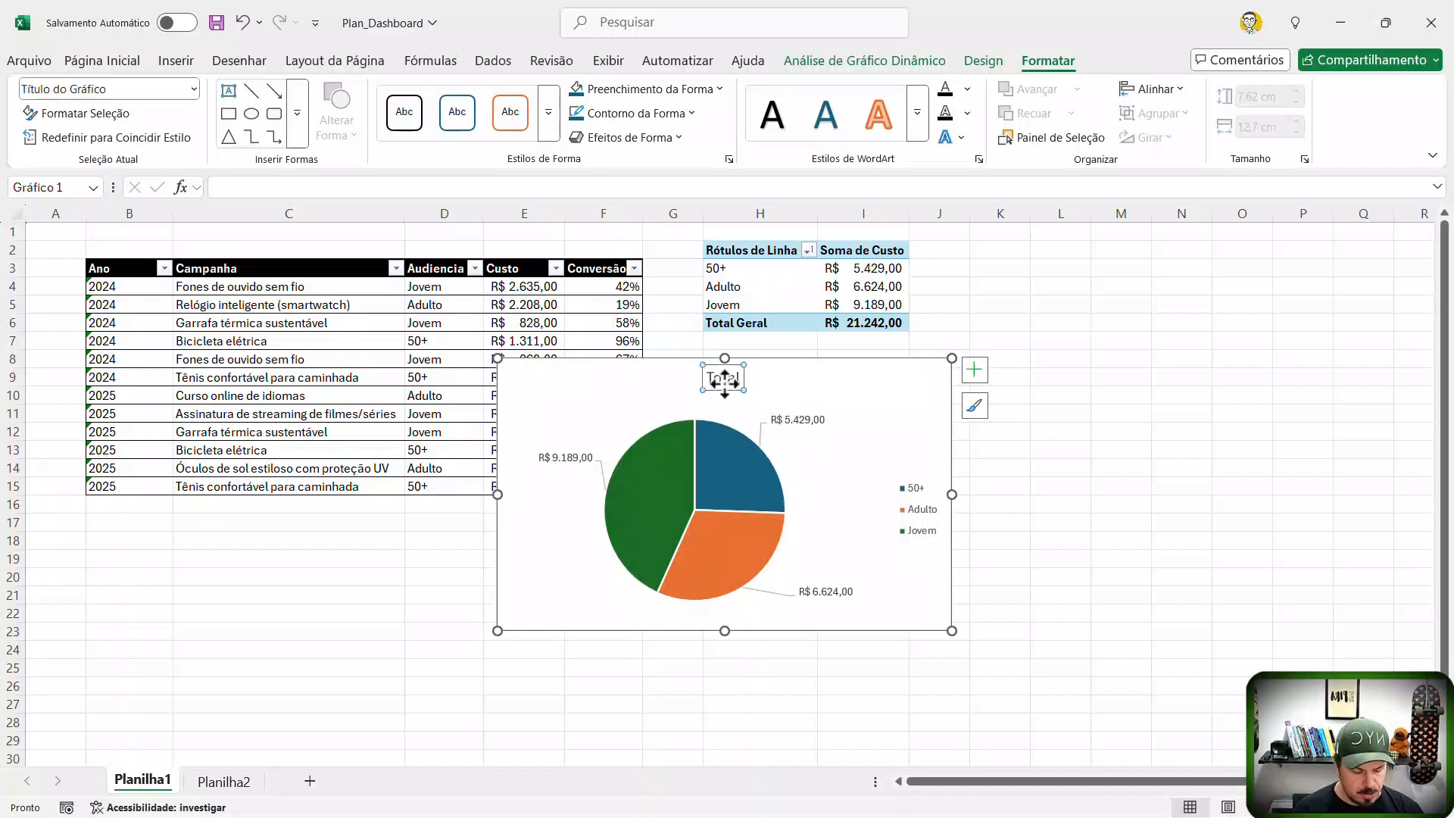
key("Delete")
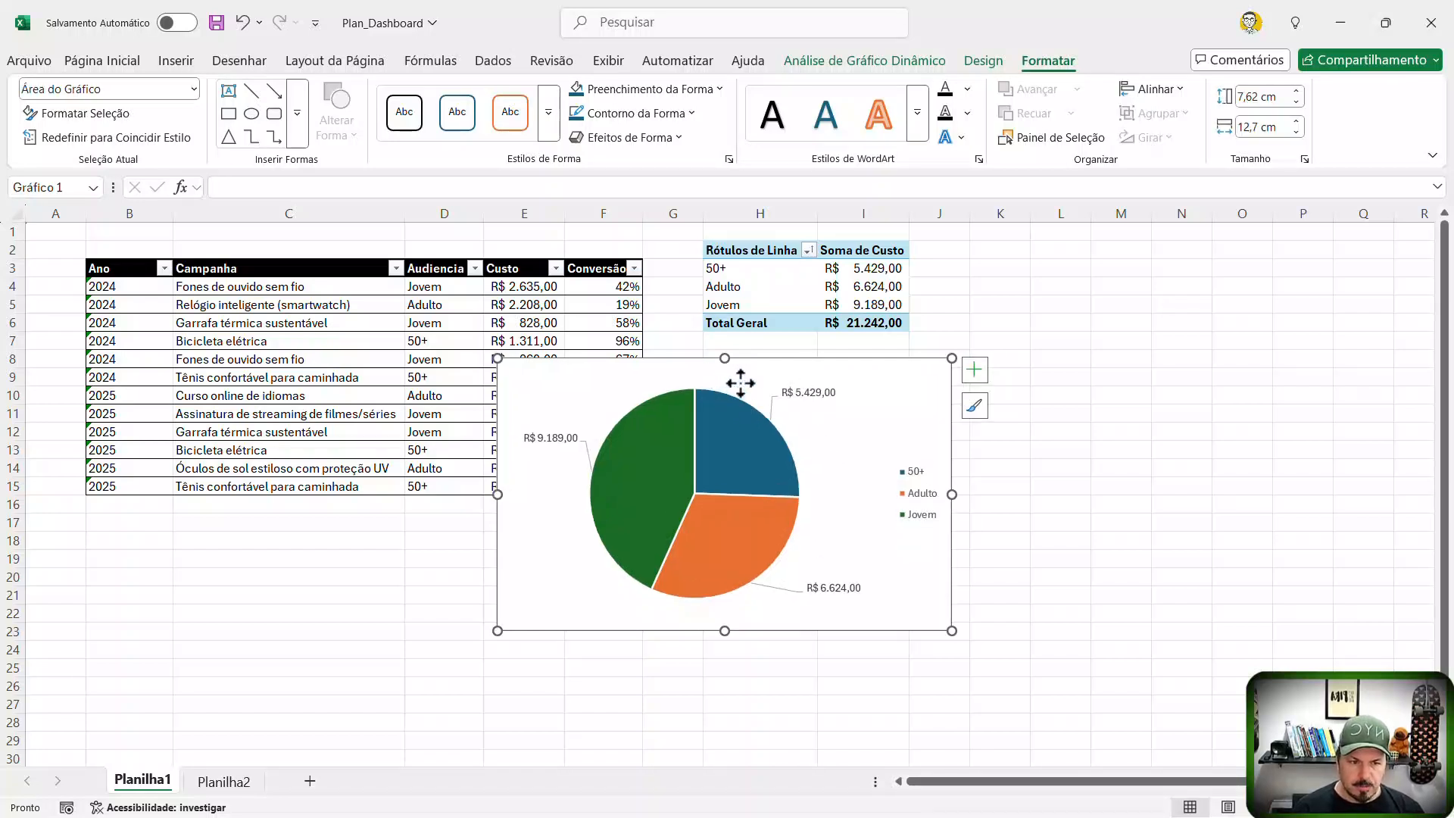
left_click_drag(741, 382, 1010, 386)
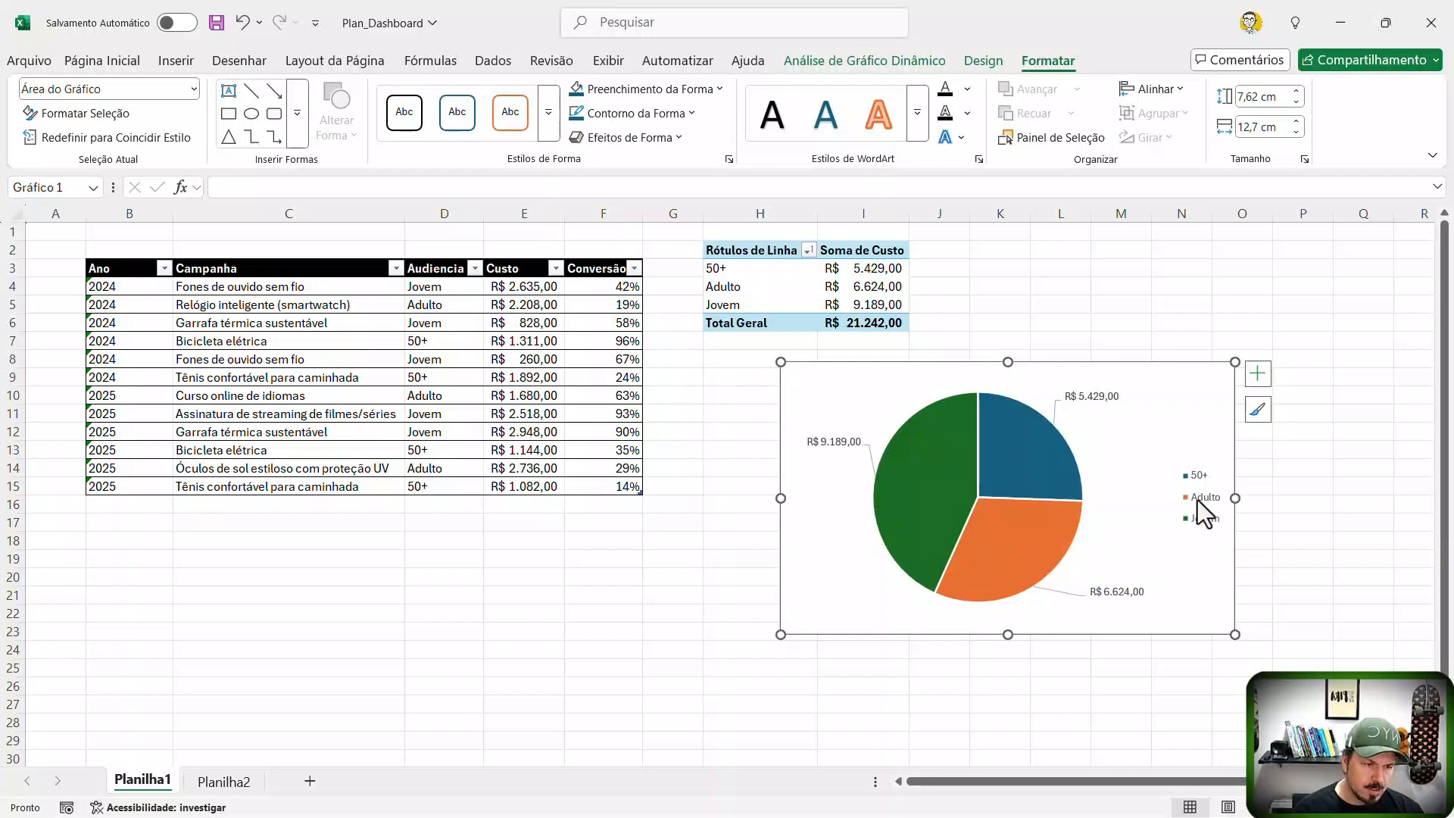
Step: Shrink the pie chart to about 6,87 cm high by 11,28 cm wide and place it beside the PivotTable
mouse_move(1028, 490)
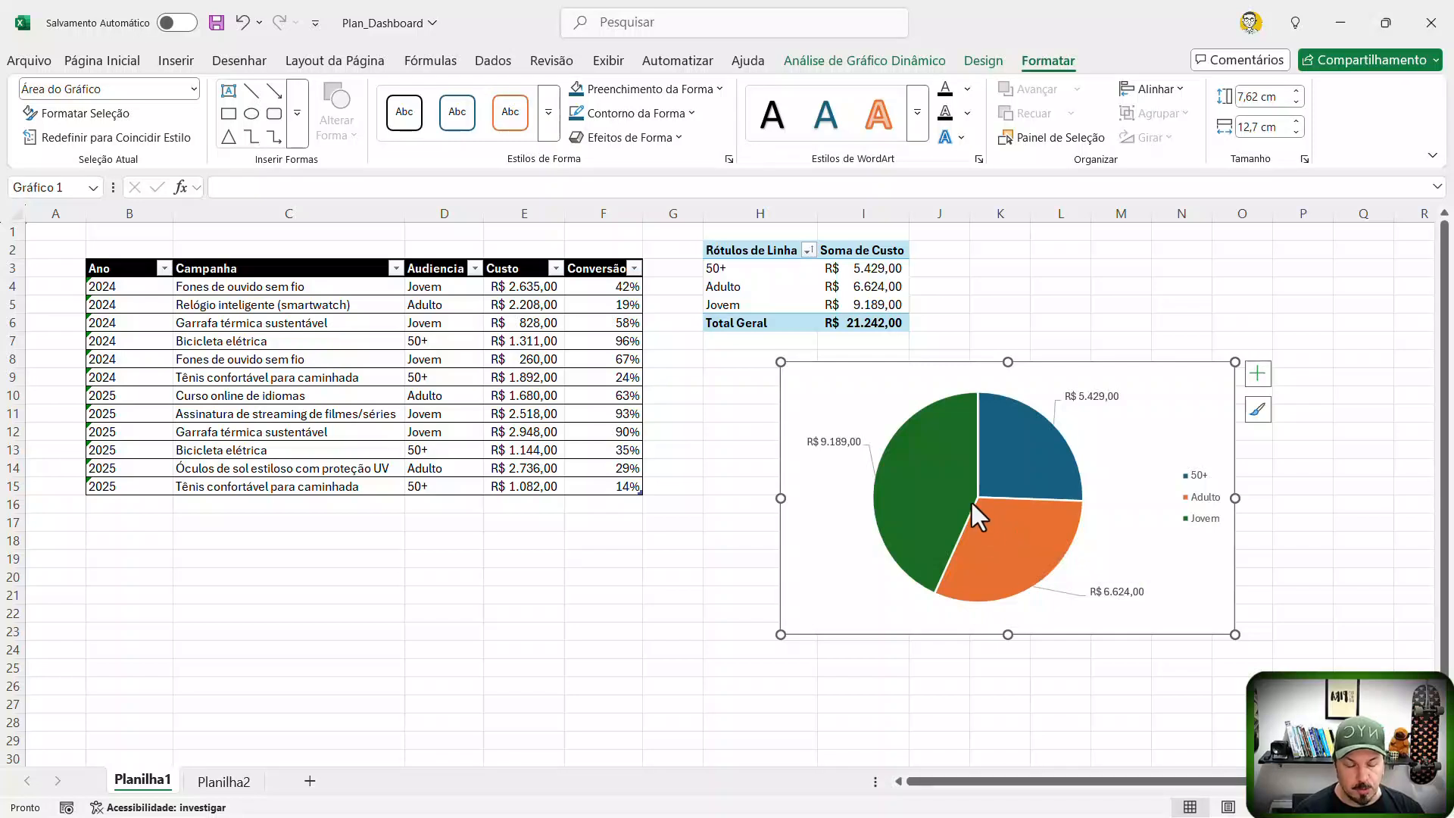
mouse_move(970, 479)
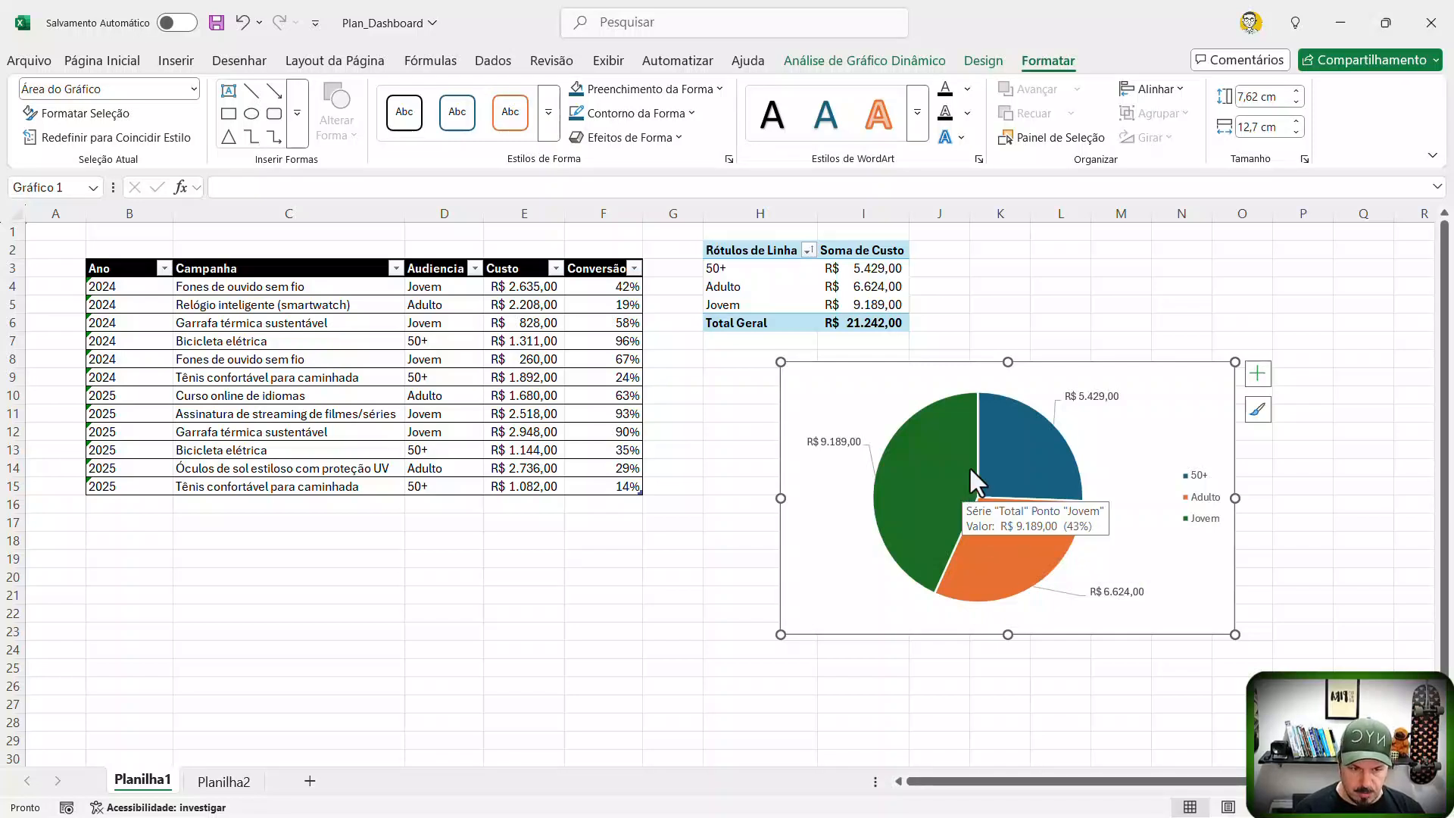
key("ctrl+q")
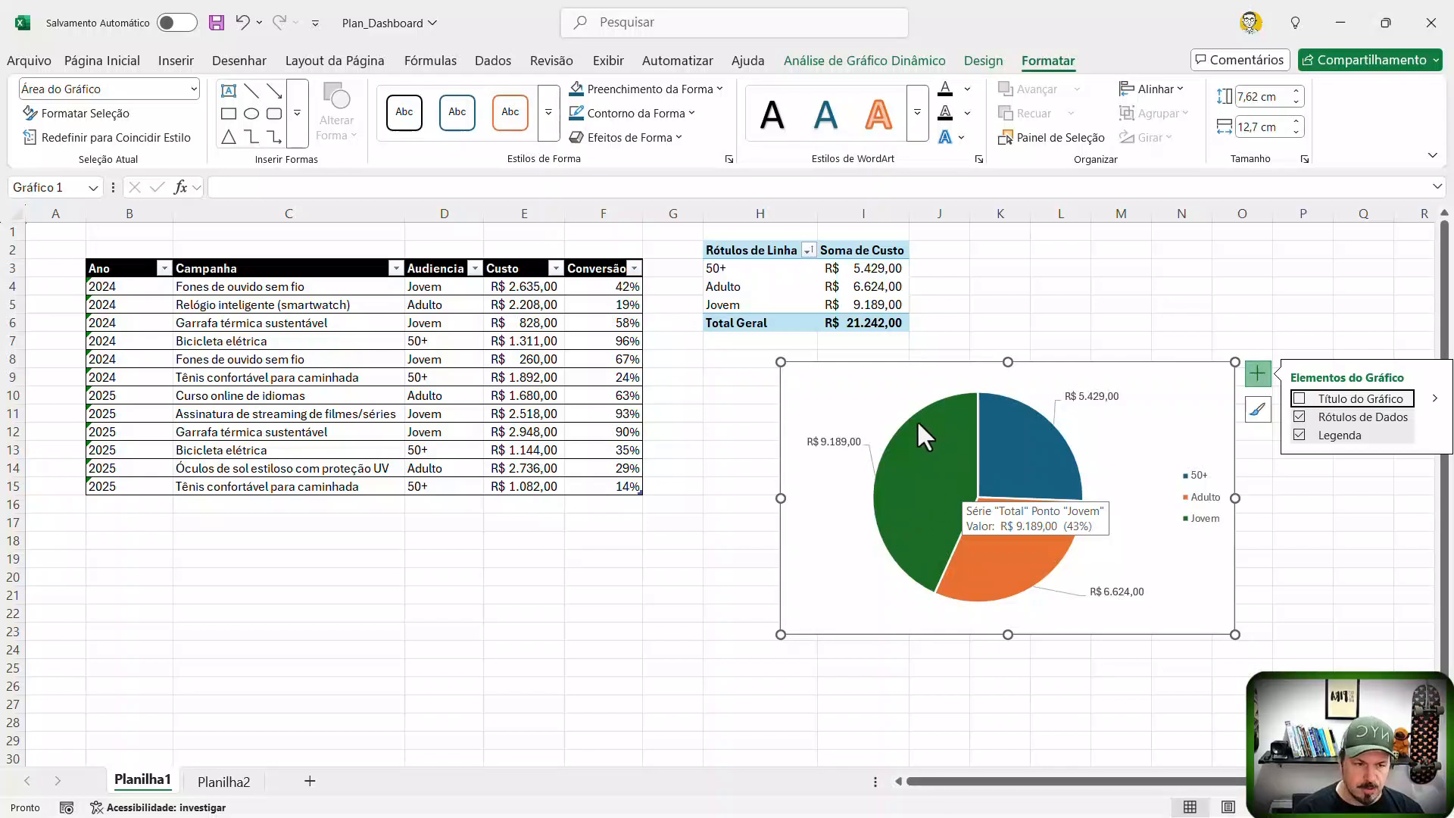
left_click_drag(778, 363, 831, 389)
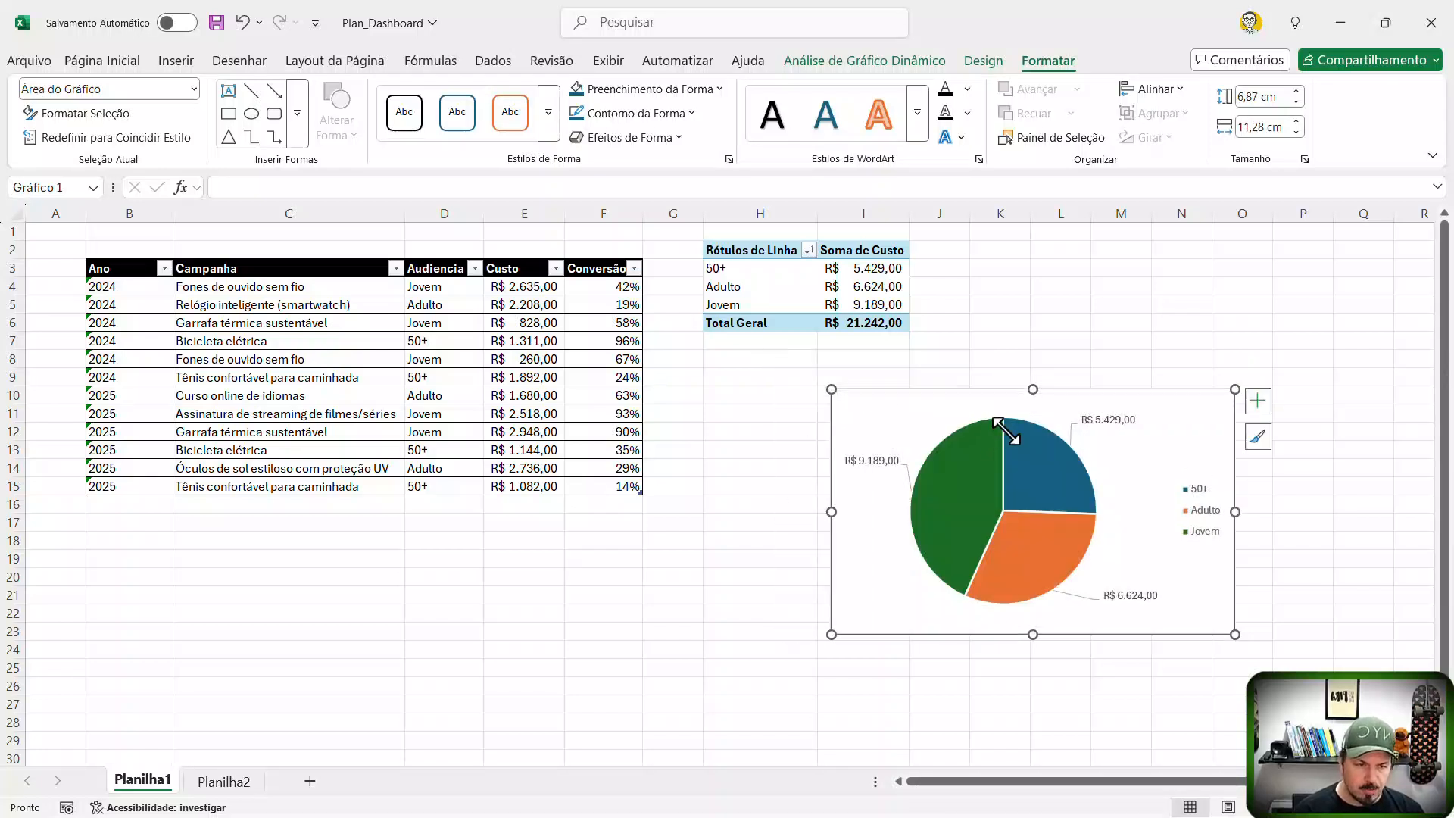
left_click_drag(1146, 454, 1238, 349)
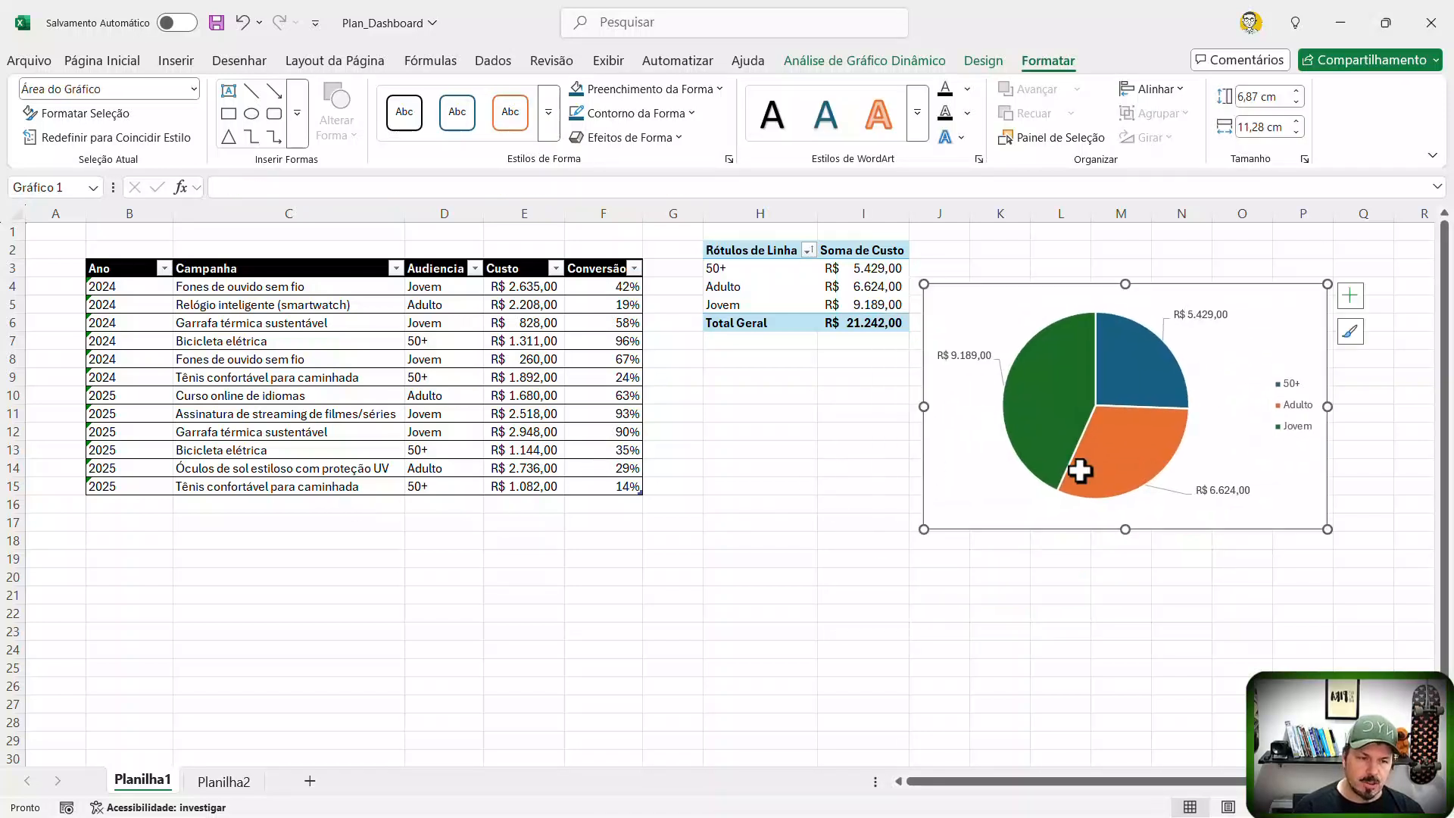
Step: Insert a slicer for the Ano field of the PivotTable and place it below the PivotTable
left_click_drag(126, 286, 118, 487)
left_click(560, 450)
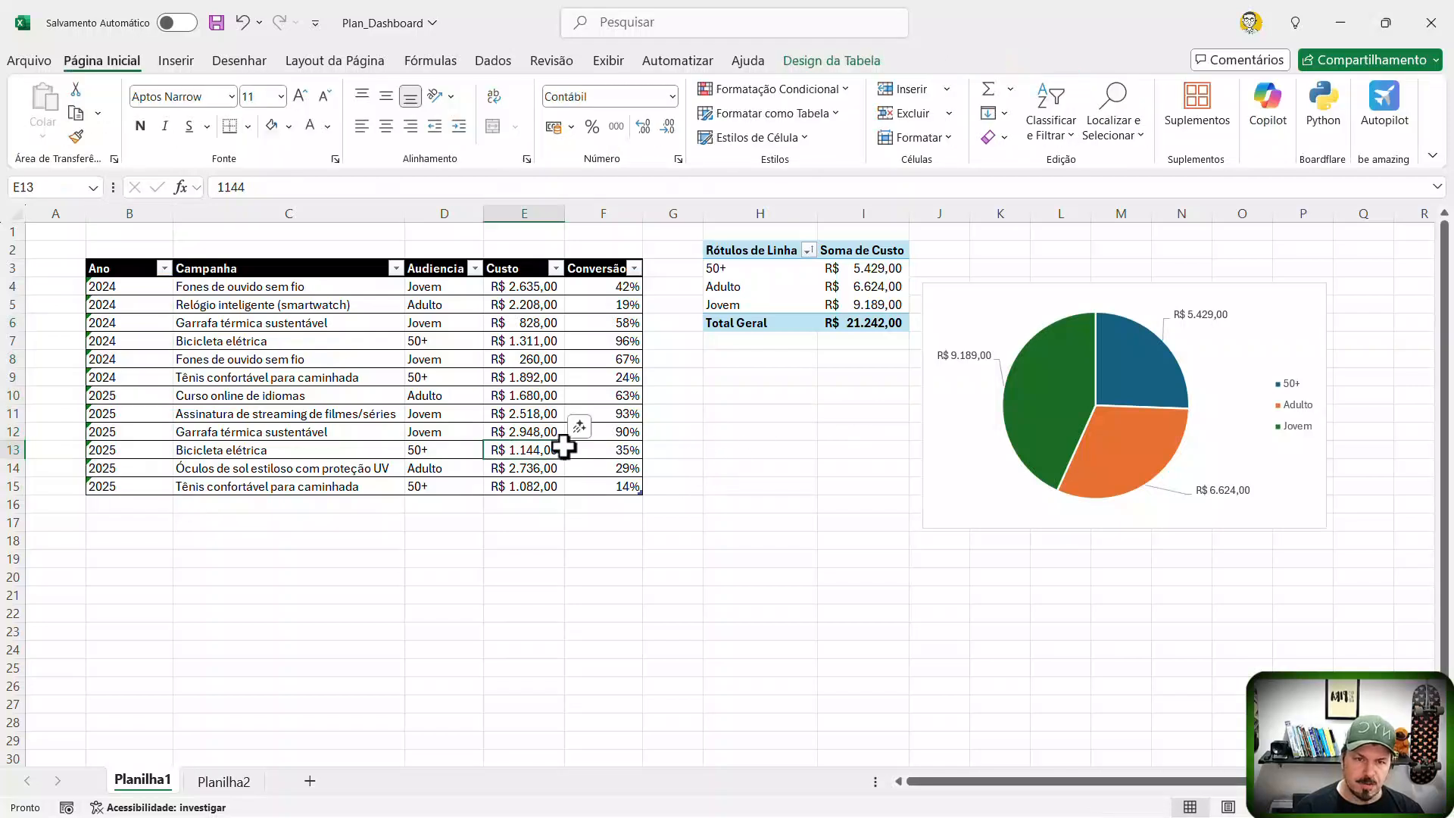
left_click(769, 288)
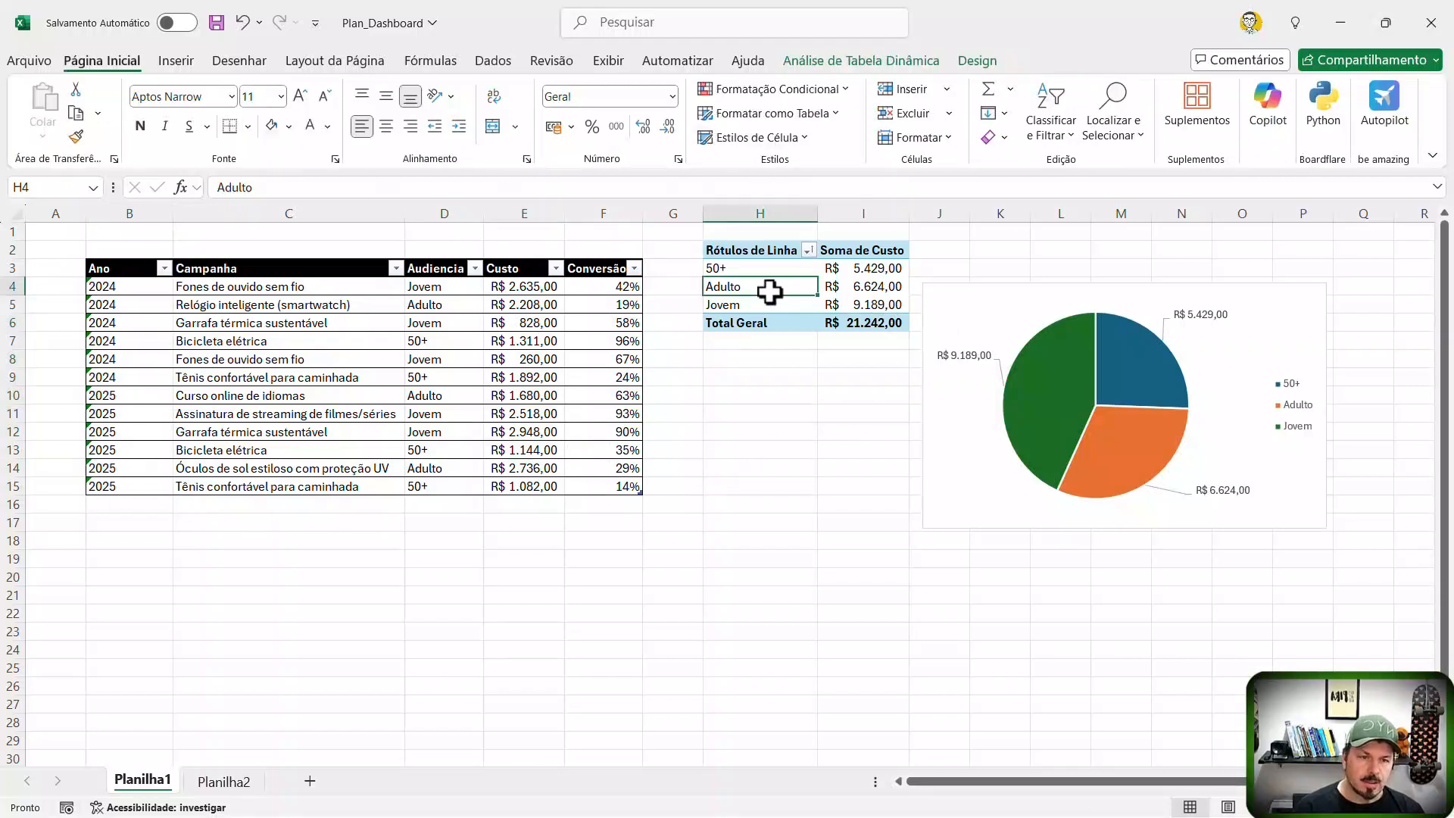
left_click(840, 62)
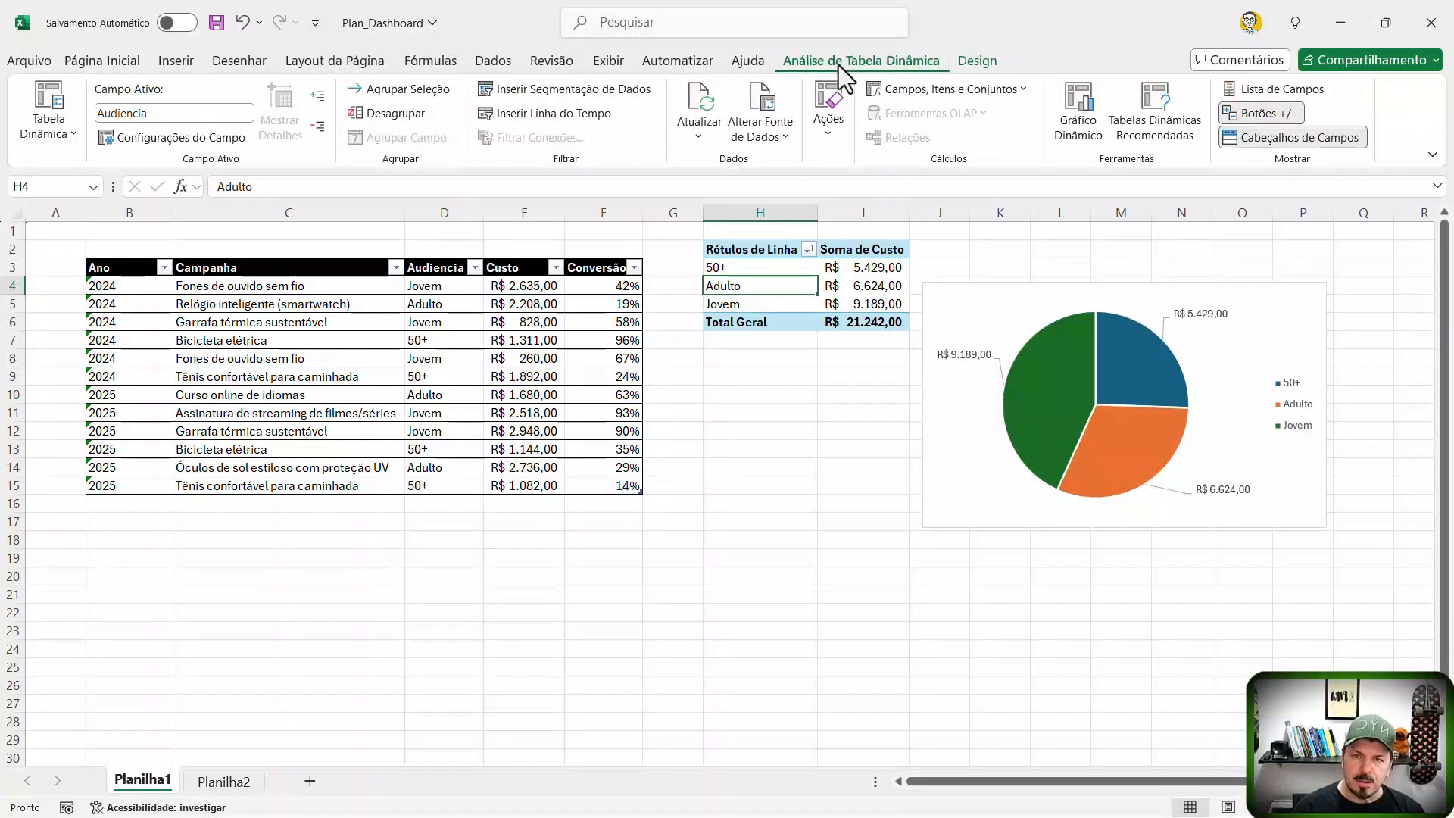
left_click(557, 91)
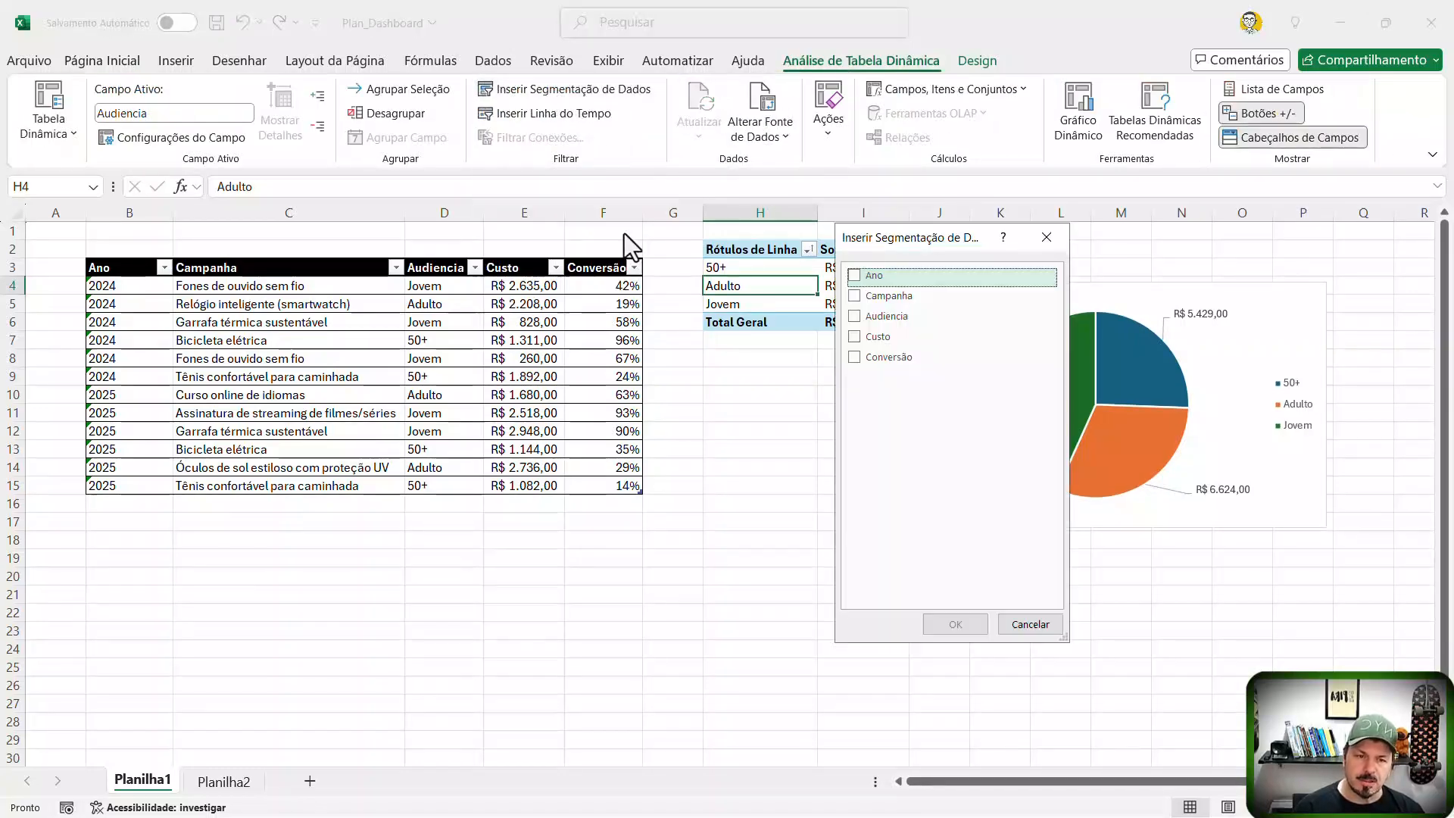
left_click_drag(878, 242, 735, 387)
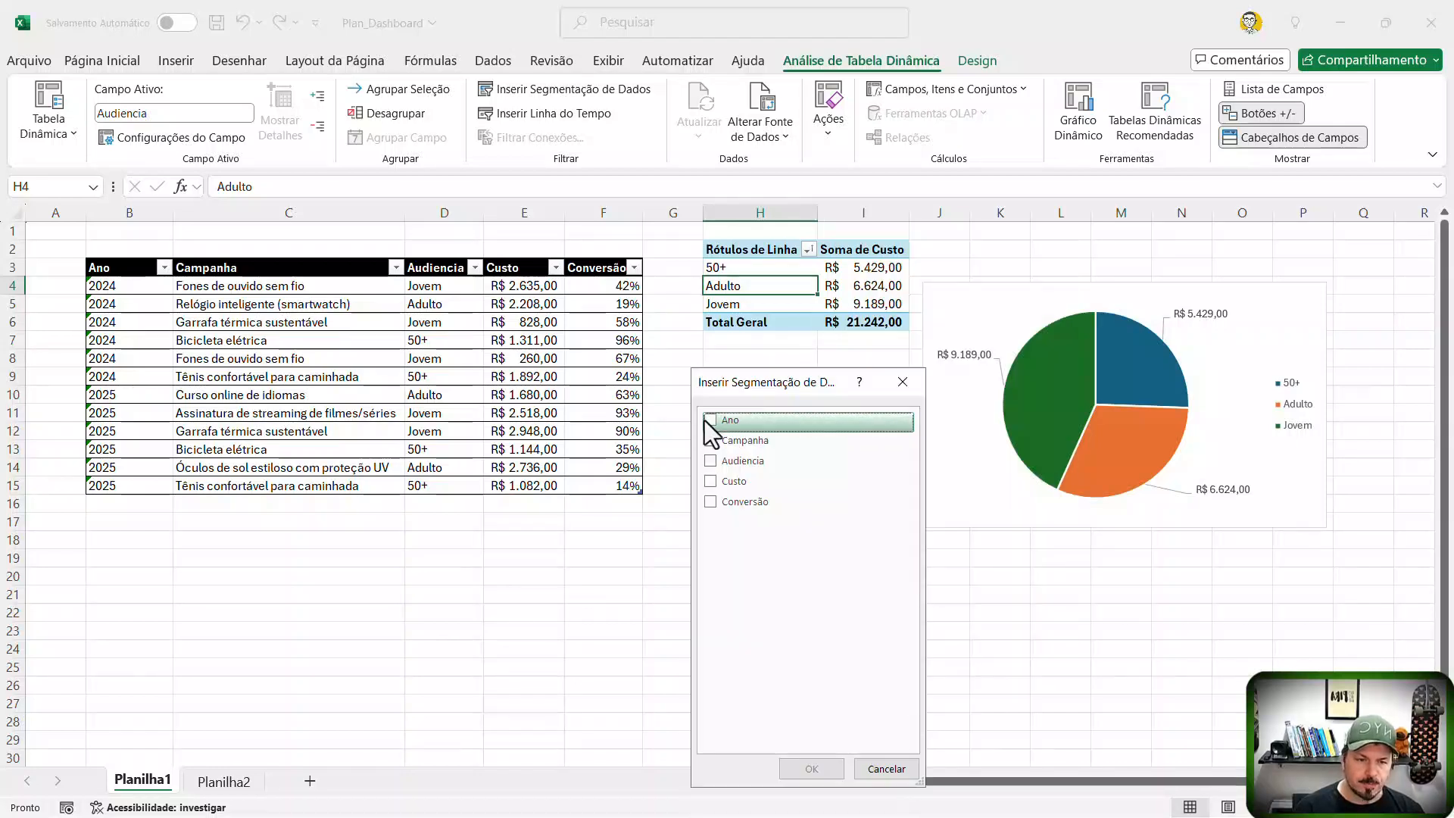
left_click(709, 420)
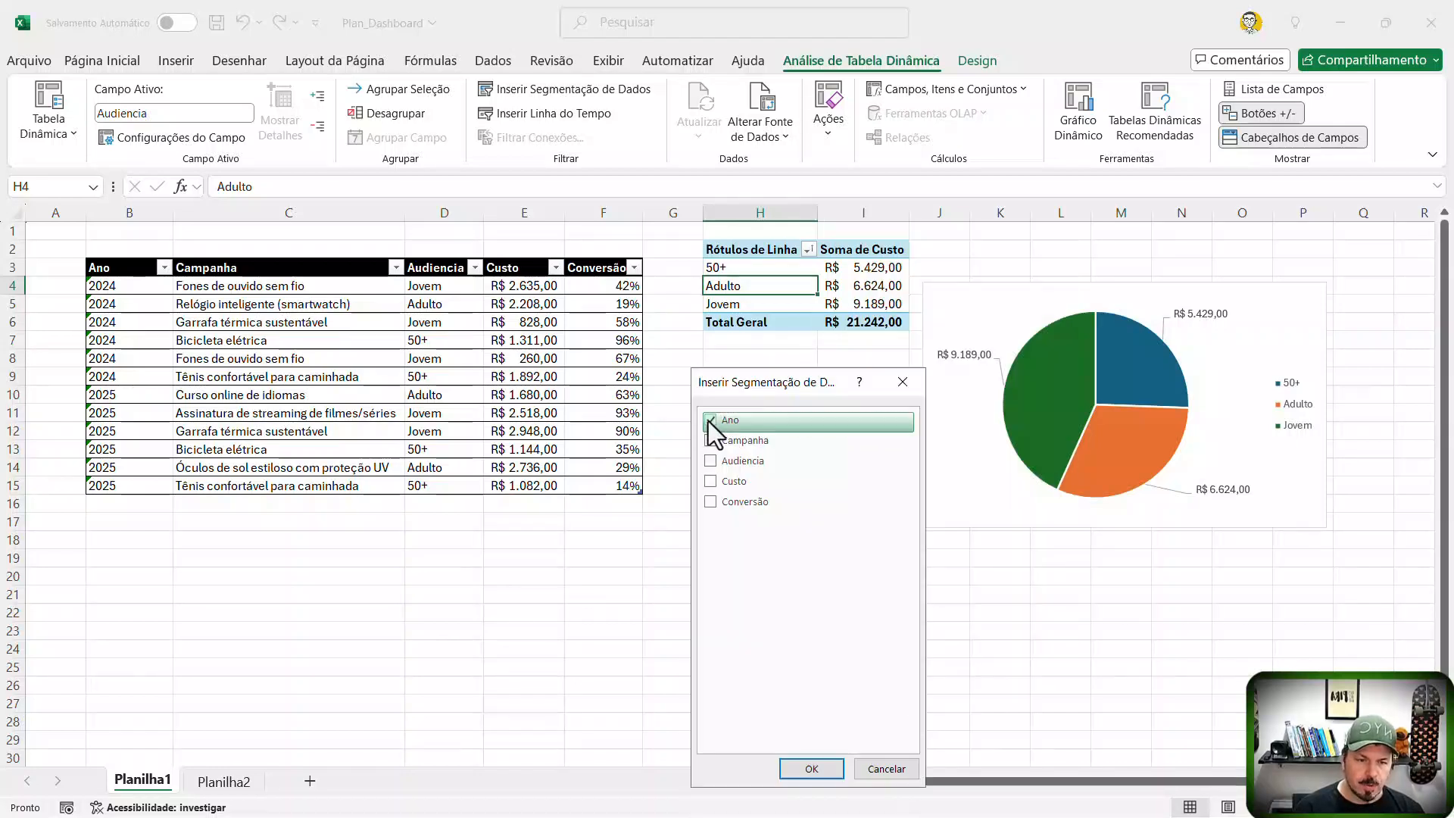
left_click(814, 769)
left_click_drag(721, 413, 736, 457)
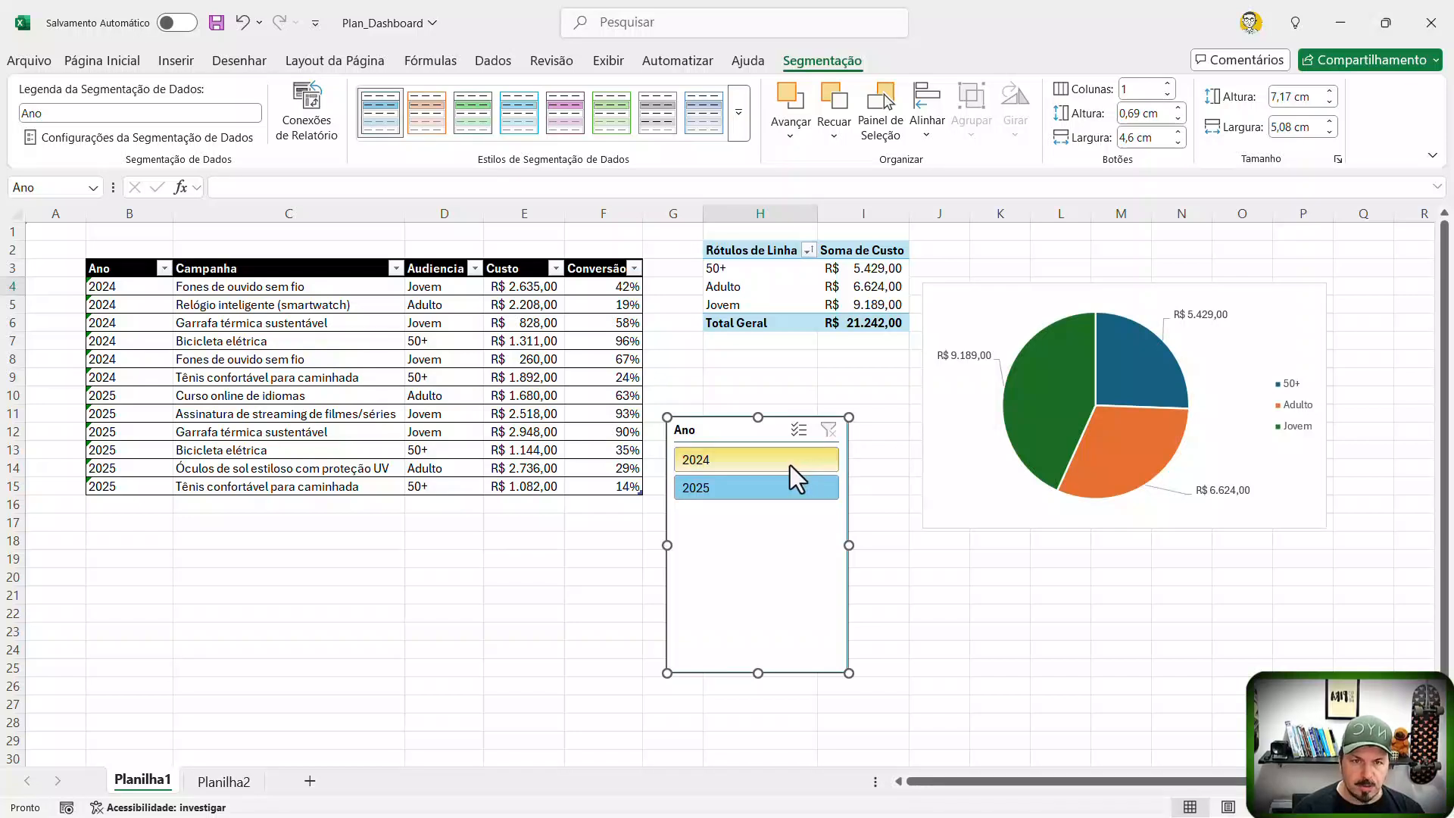
Step: Arrange the Ano slicer's buttons in 2 columns and shorten the slicer to about 1,78 cm high
left_click(880, 557)
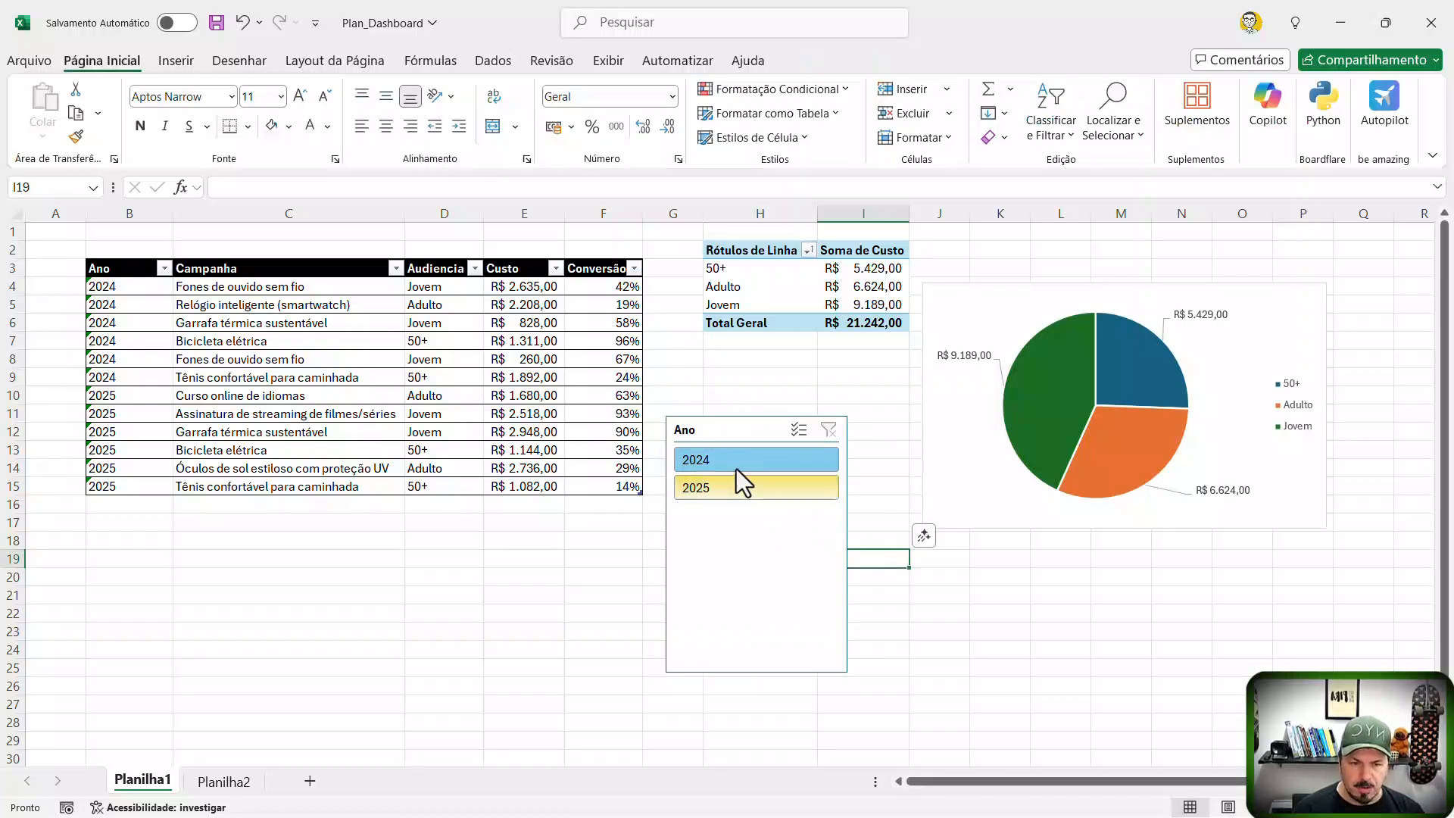
left_click(713, 432)
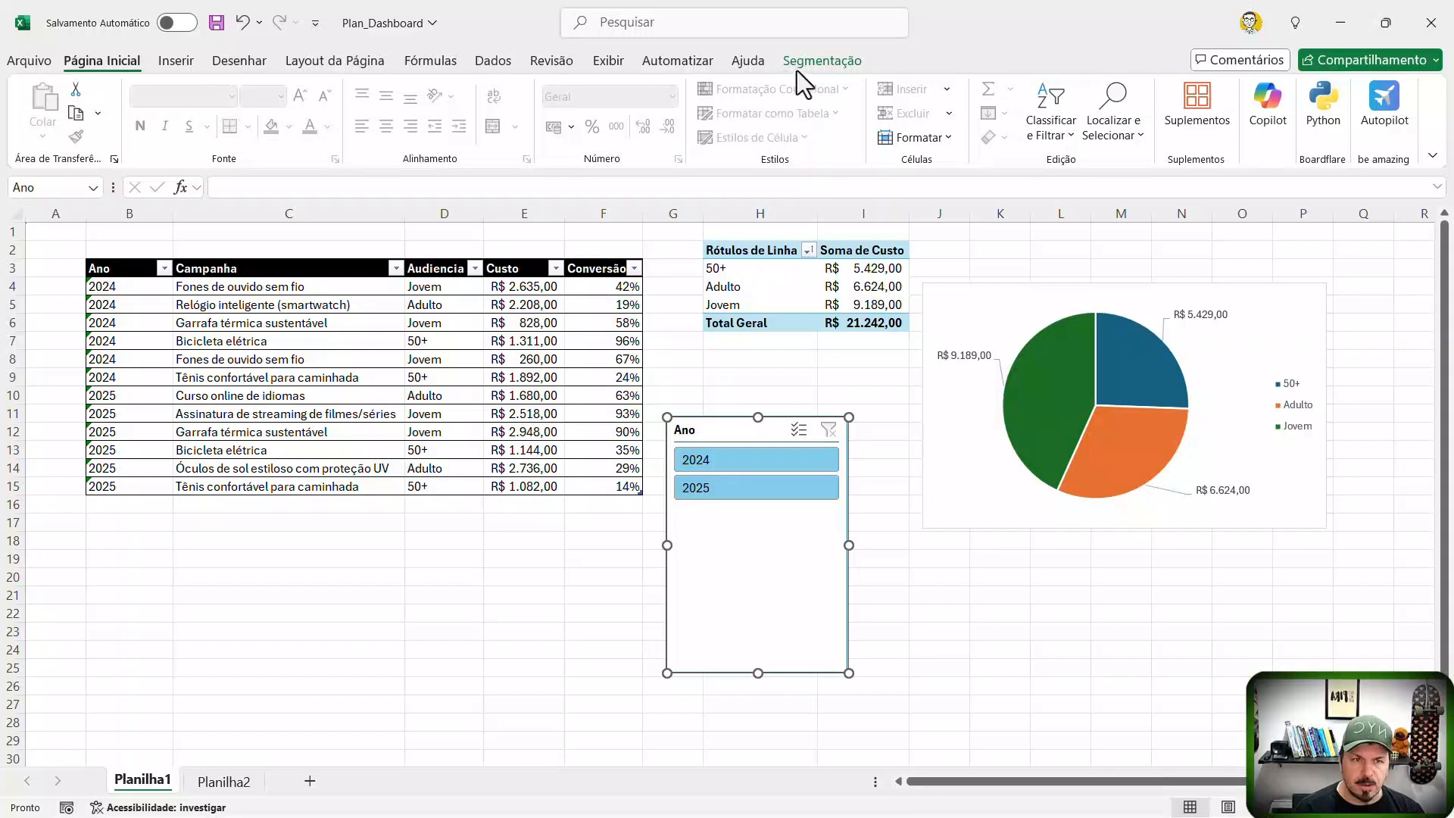
left_click(800, 65)
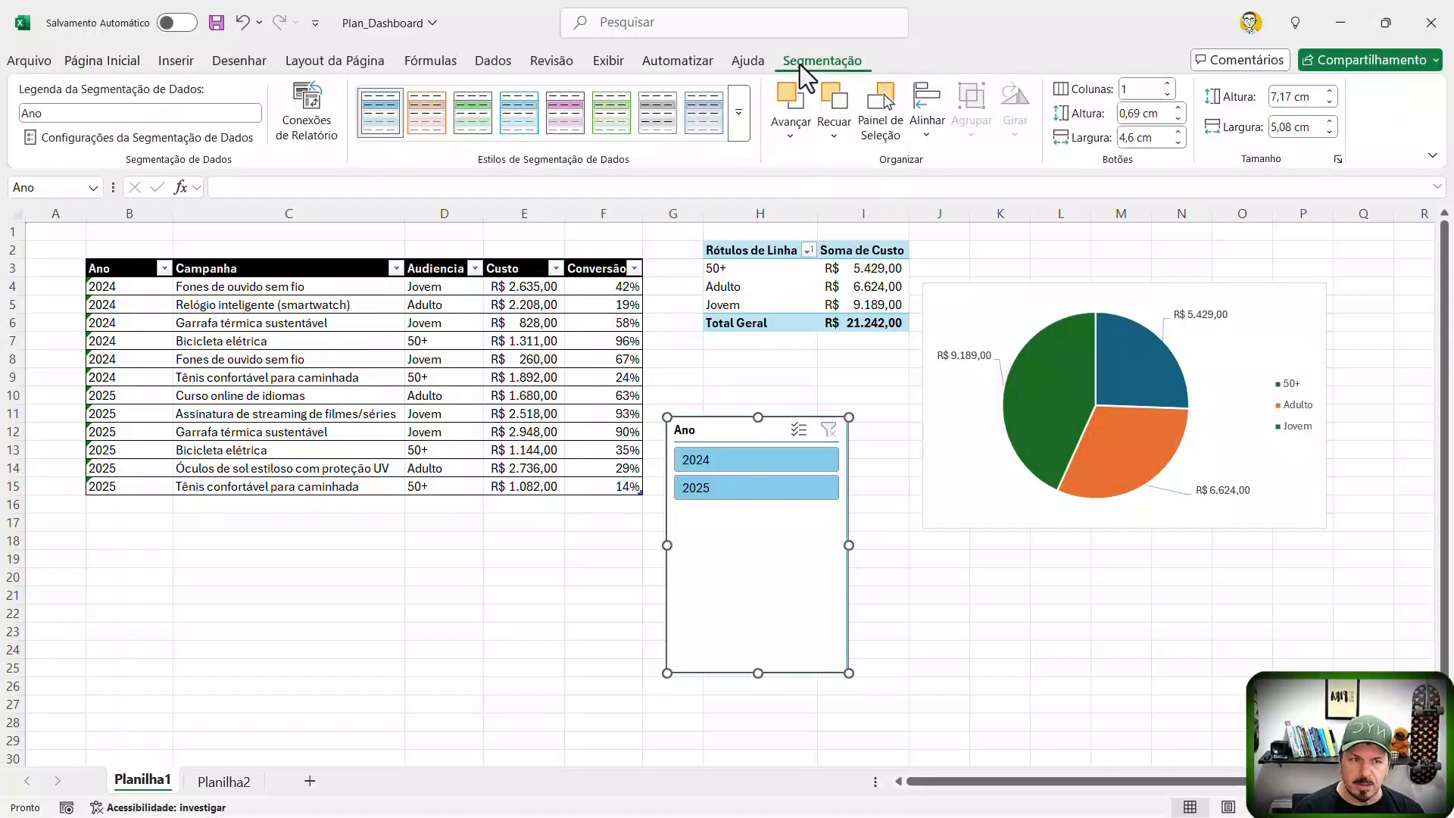
left_click(1168, 85)
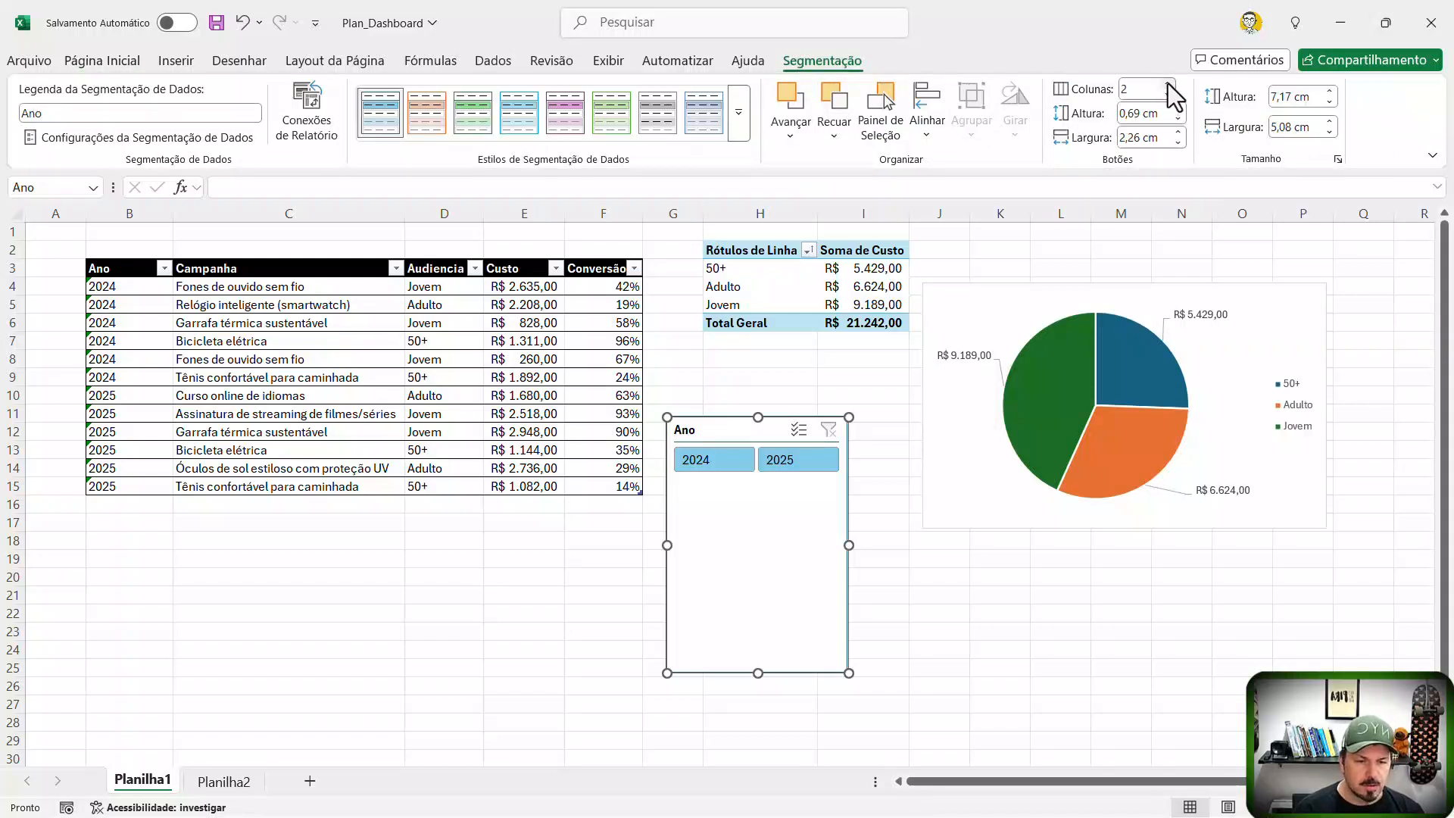
left_click(911, 564)
left_click(766, 636)
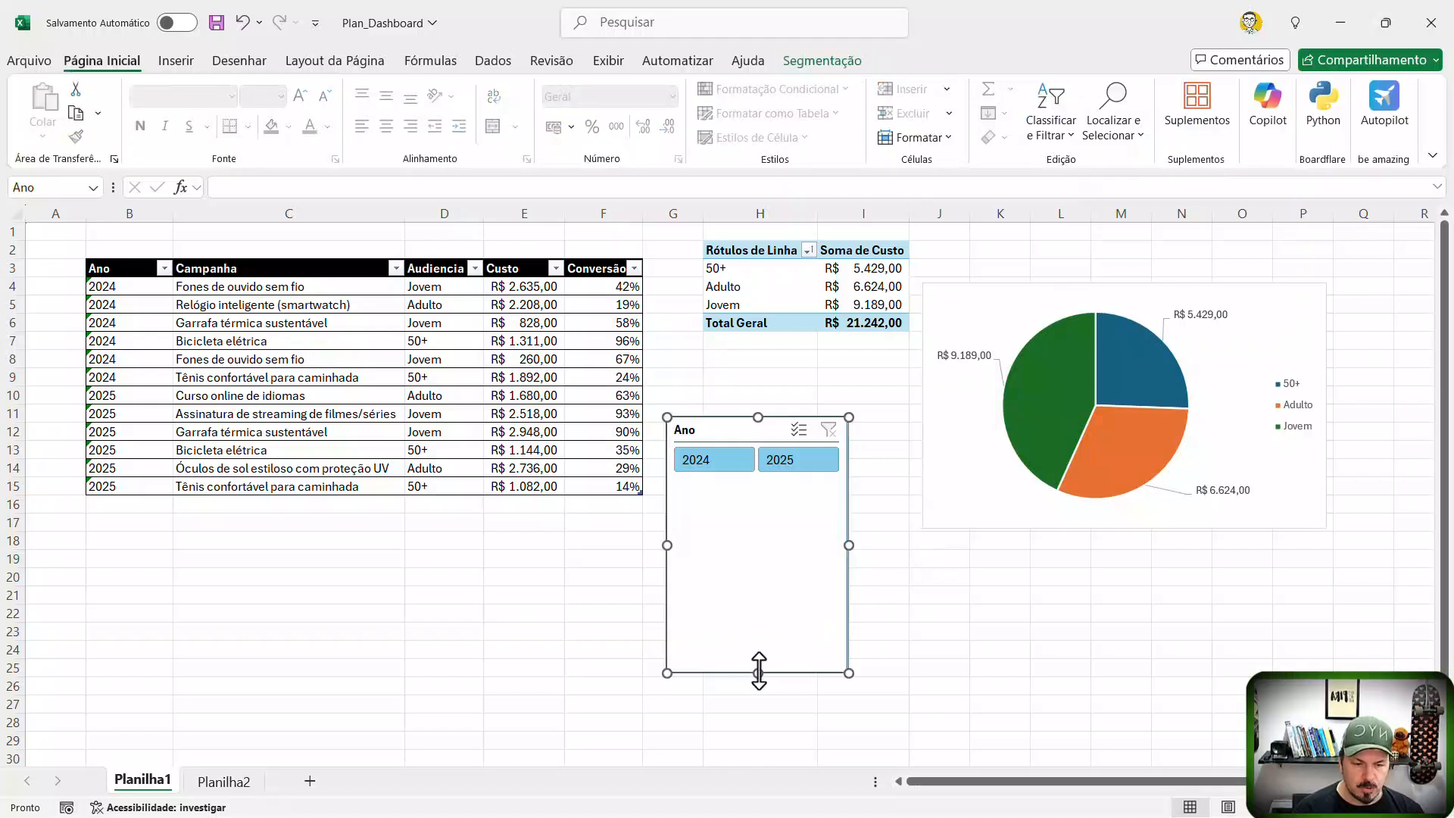
left_click_drag(761, 664, 759, 481)
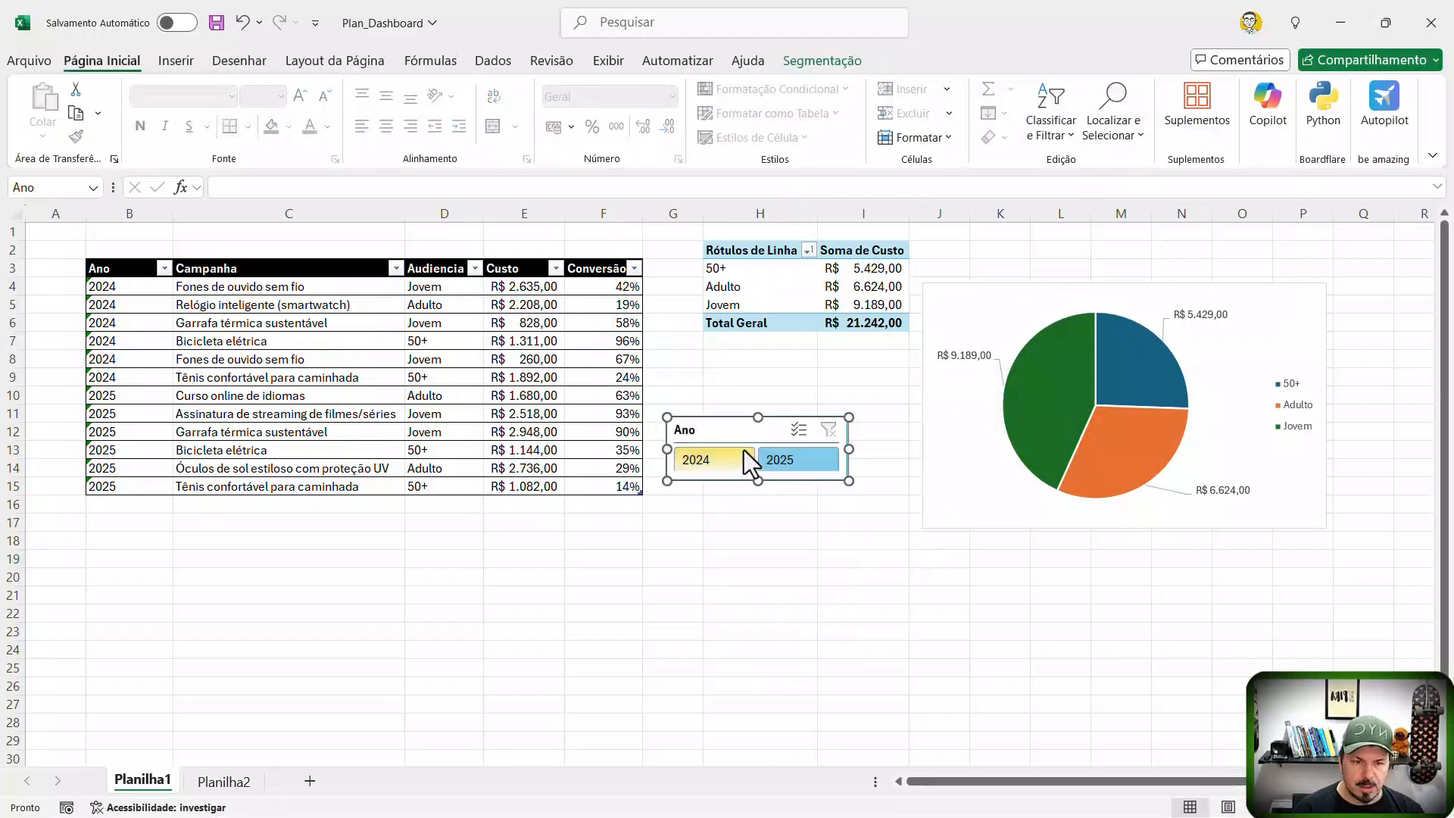
Step: Apply the purple style to the Ano slicer and move it down below the tables
left_click(826, 61)
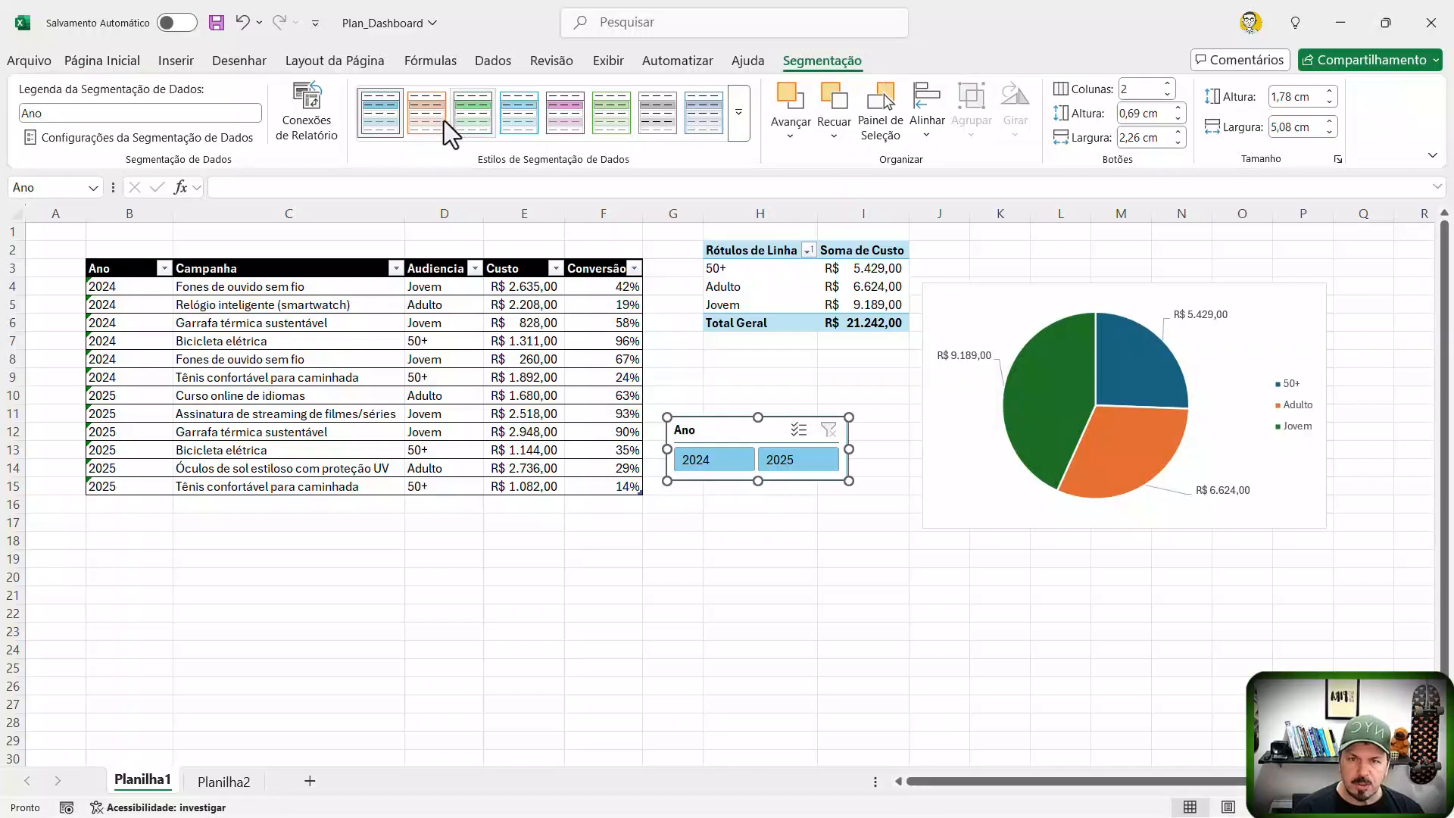
left_click(520, 120)
left_click(571, 116)
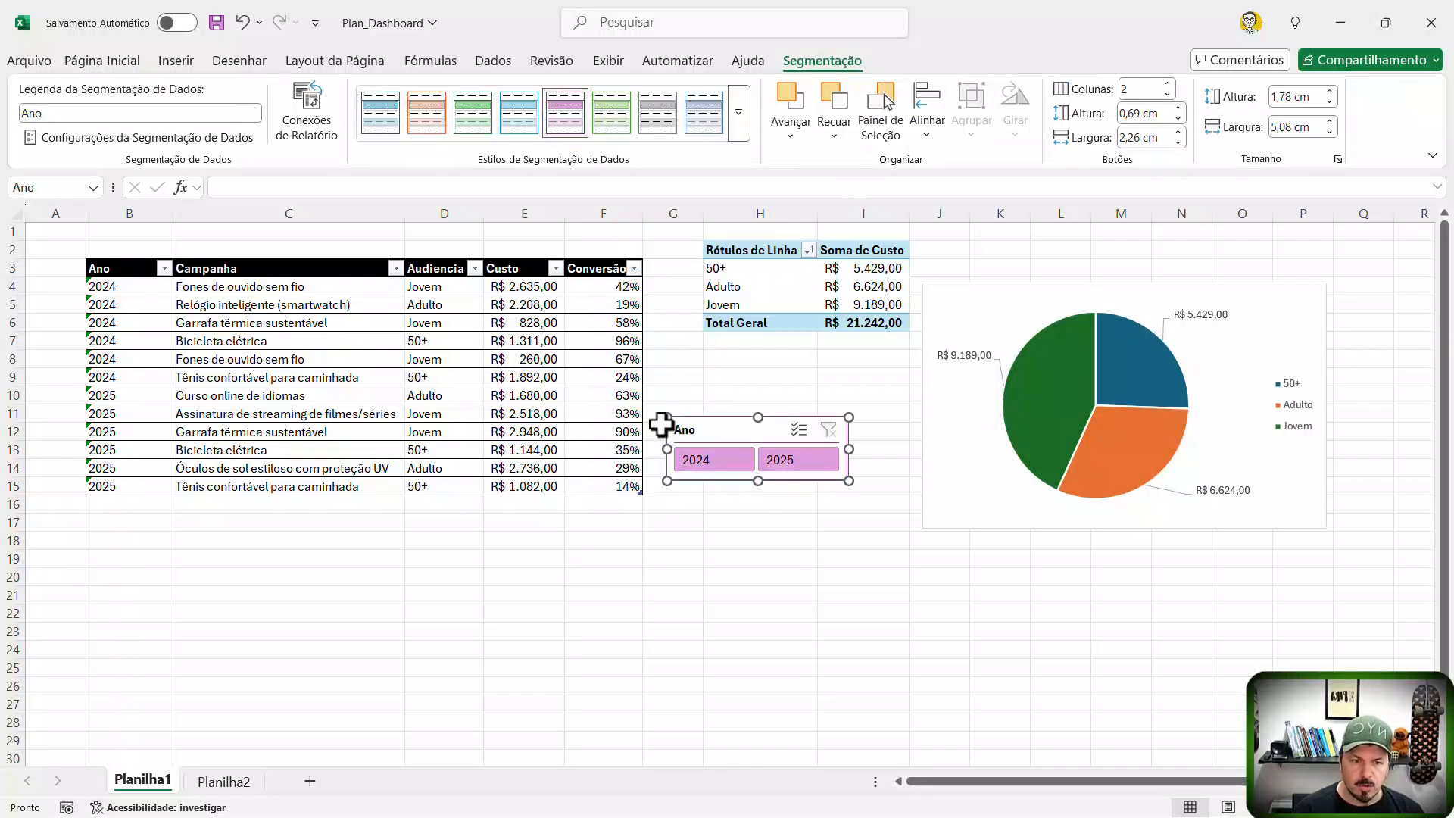
left_click_drag(720, 433, 573, 547)
left_click(808, 602)
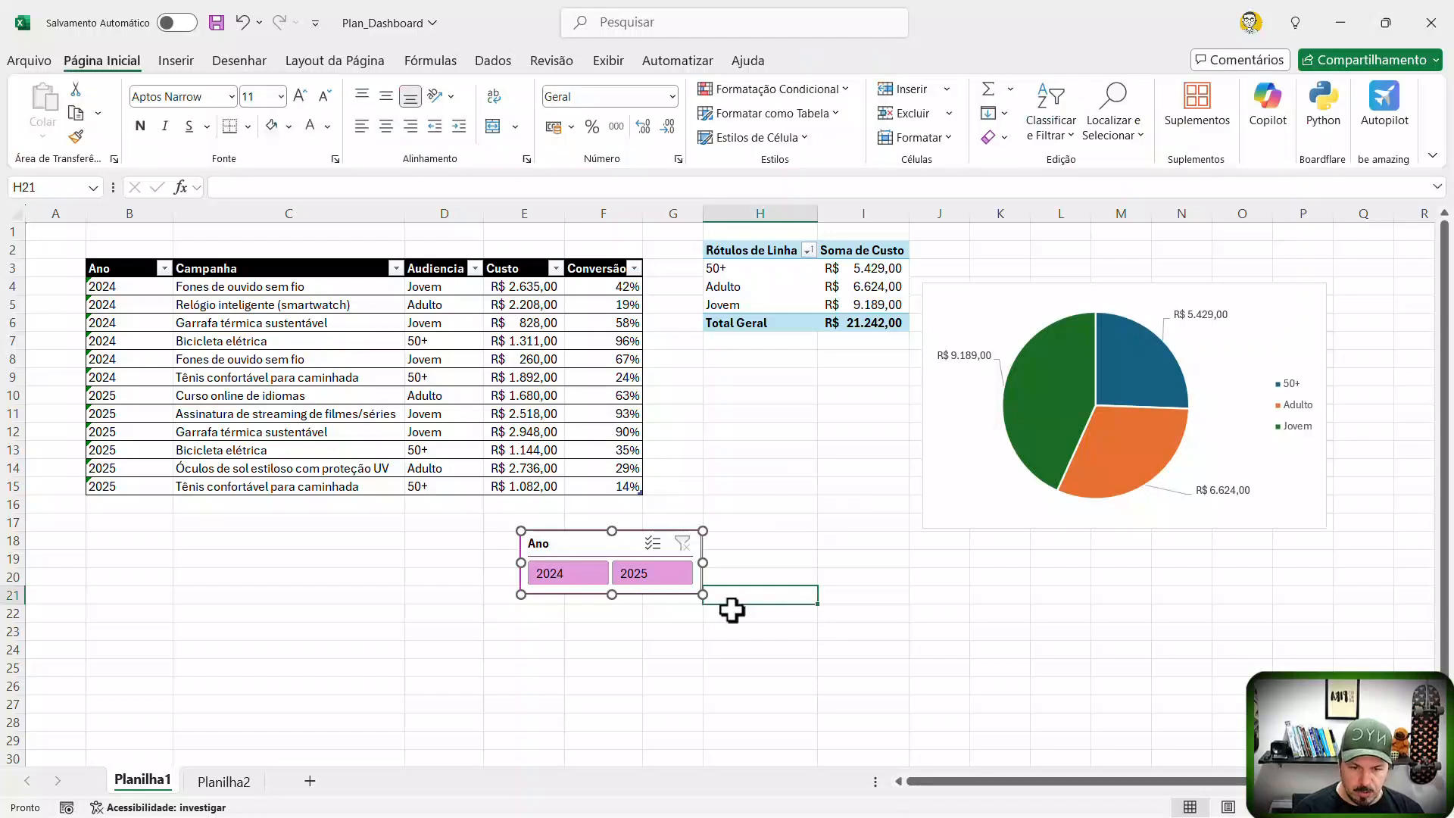
Step: Test the Ano slicer with 2024 and 2025 separately, and reselect both years with multi-select enabled
left_click(575, 575)
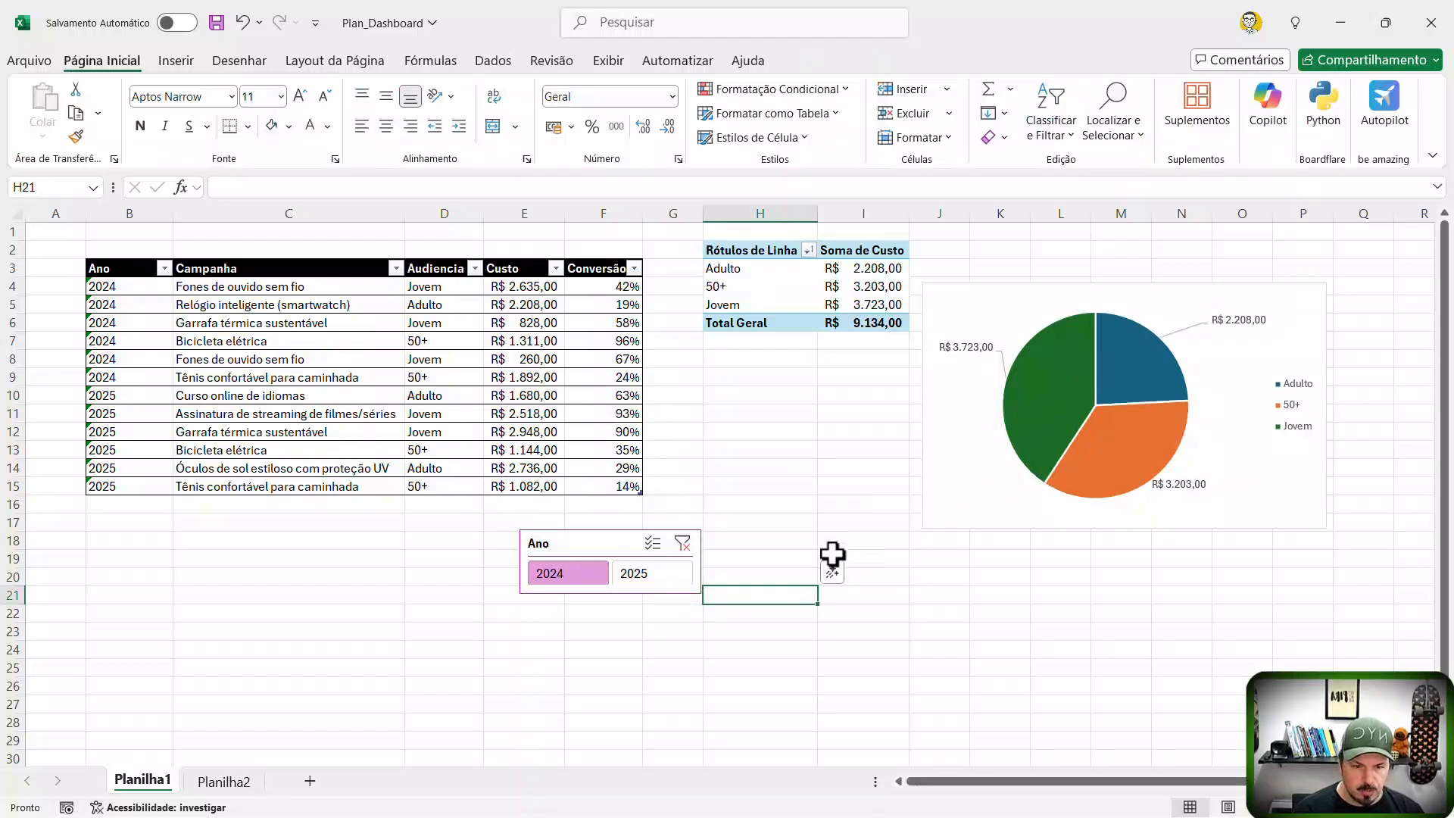
left_click(666, 575)
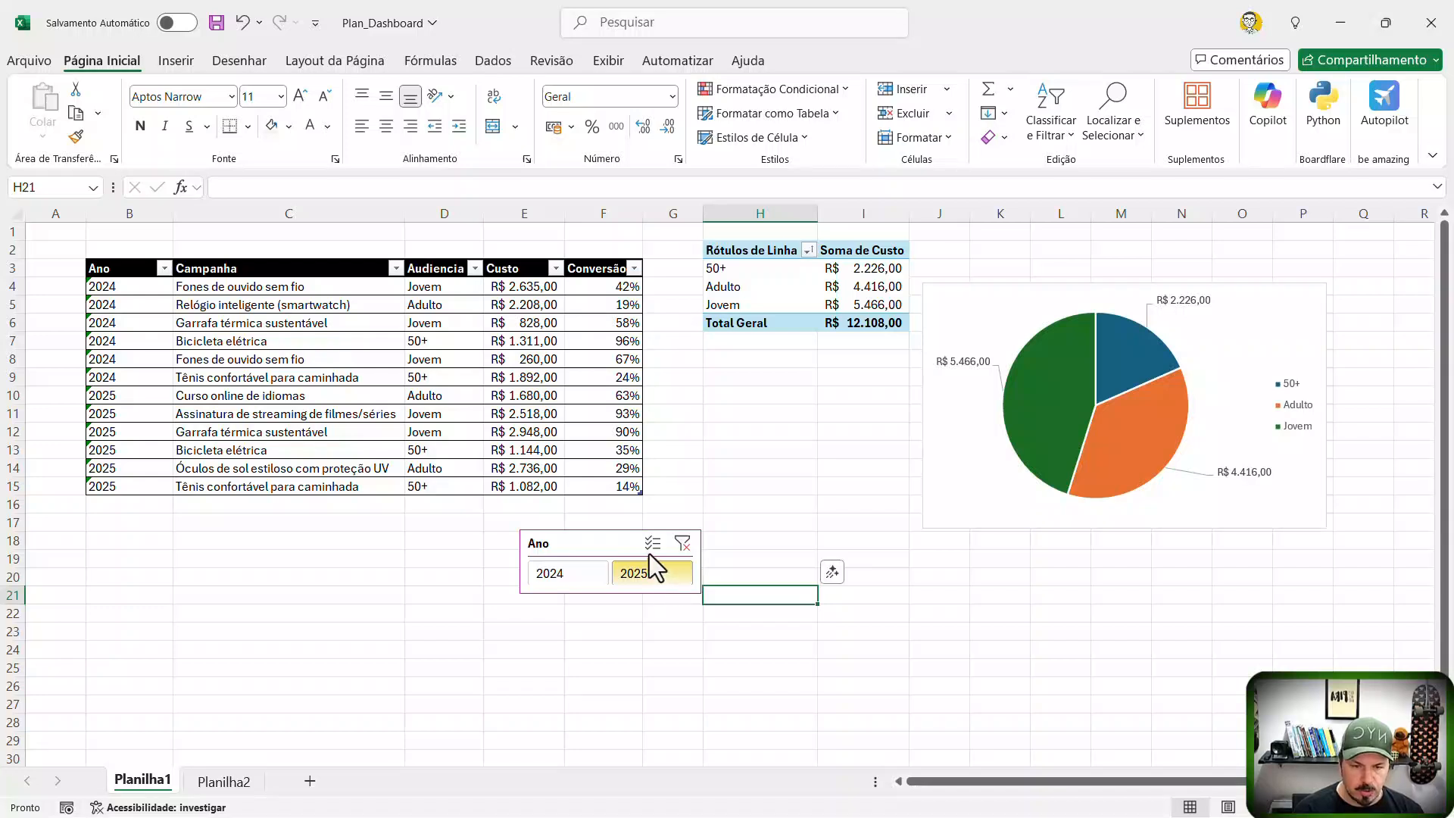
left_click(580, 582, "ctrl")
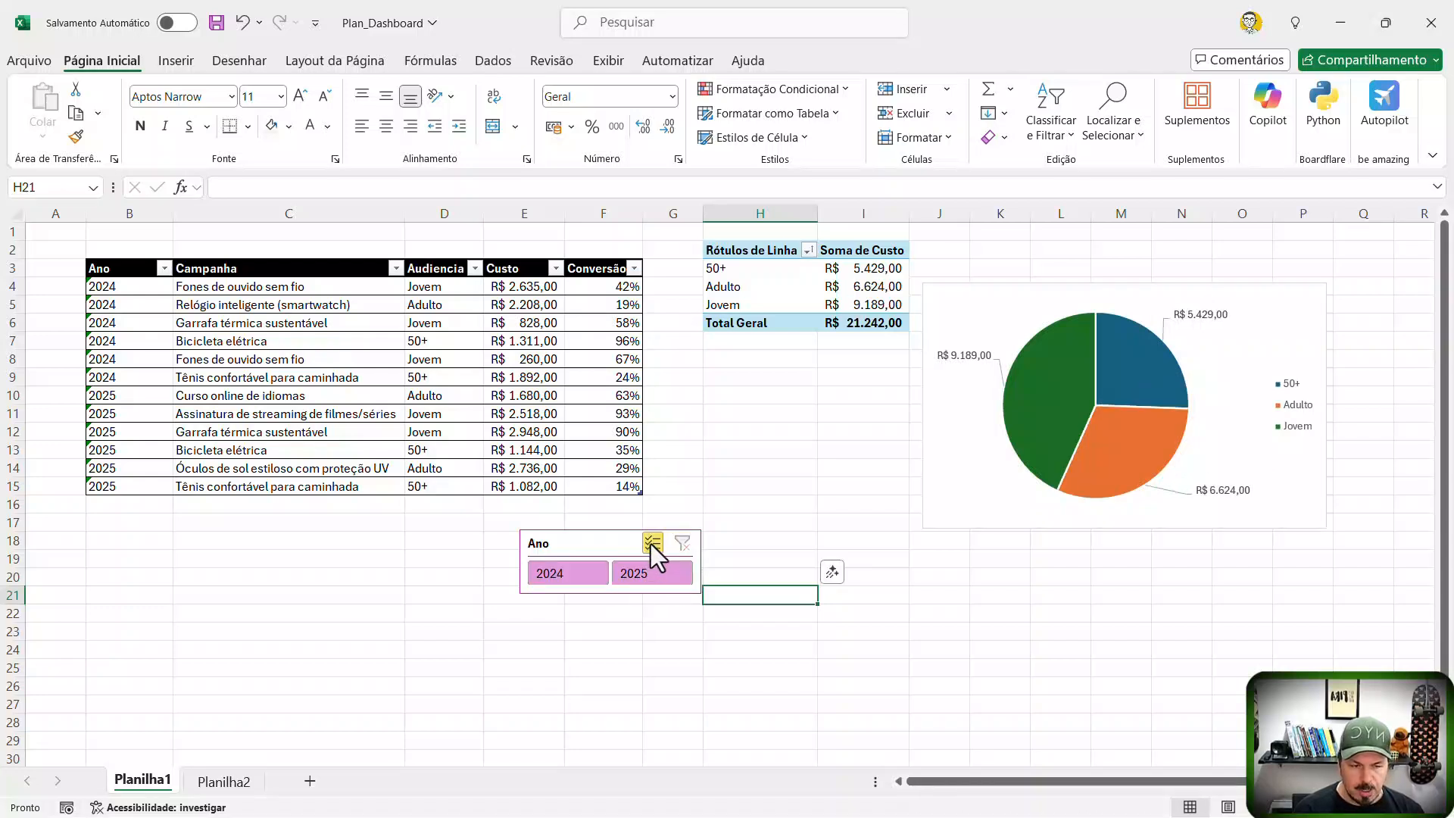
Step: Move the Ano slicer directly beneath the campaign table, around columns C to E
left_click(656, 666)
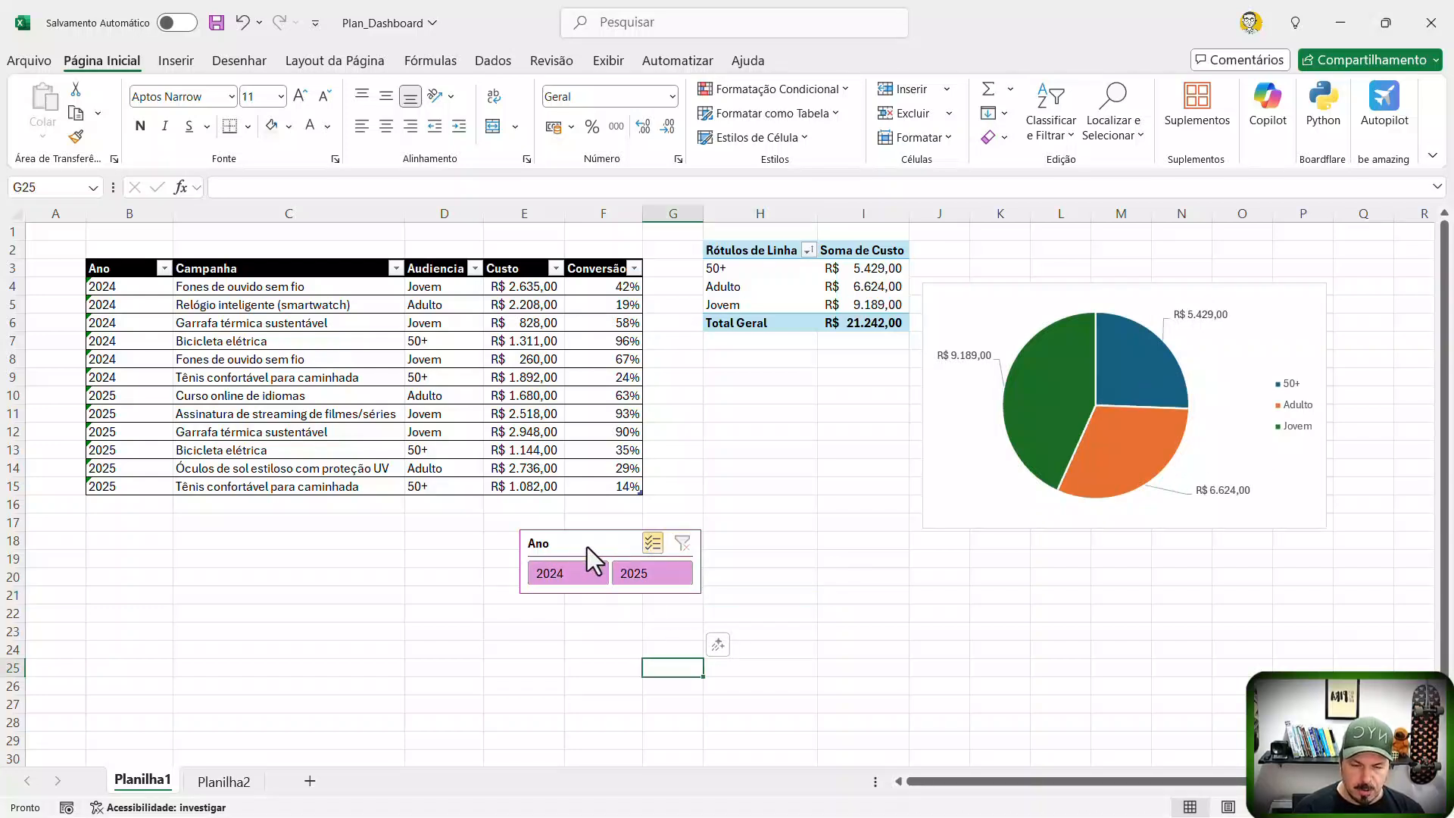
left_click_drag(588, 547, 527, 531)
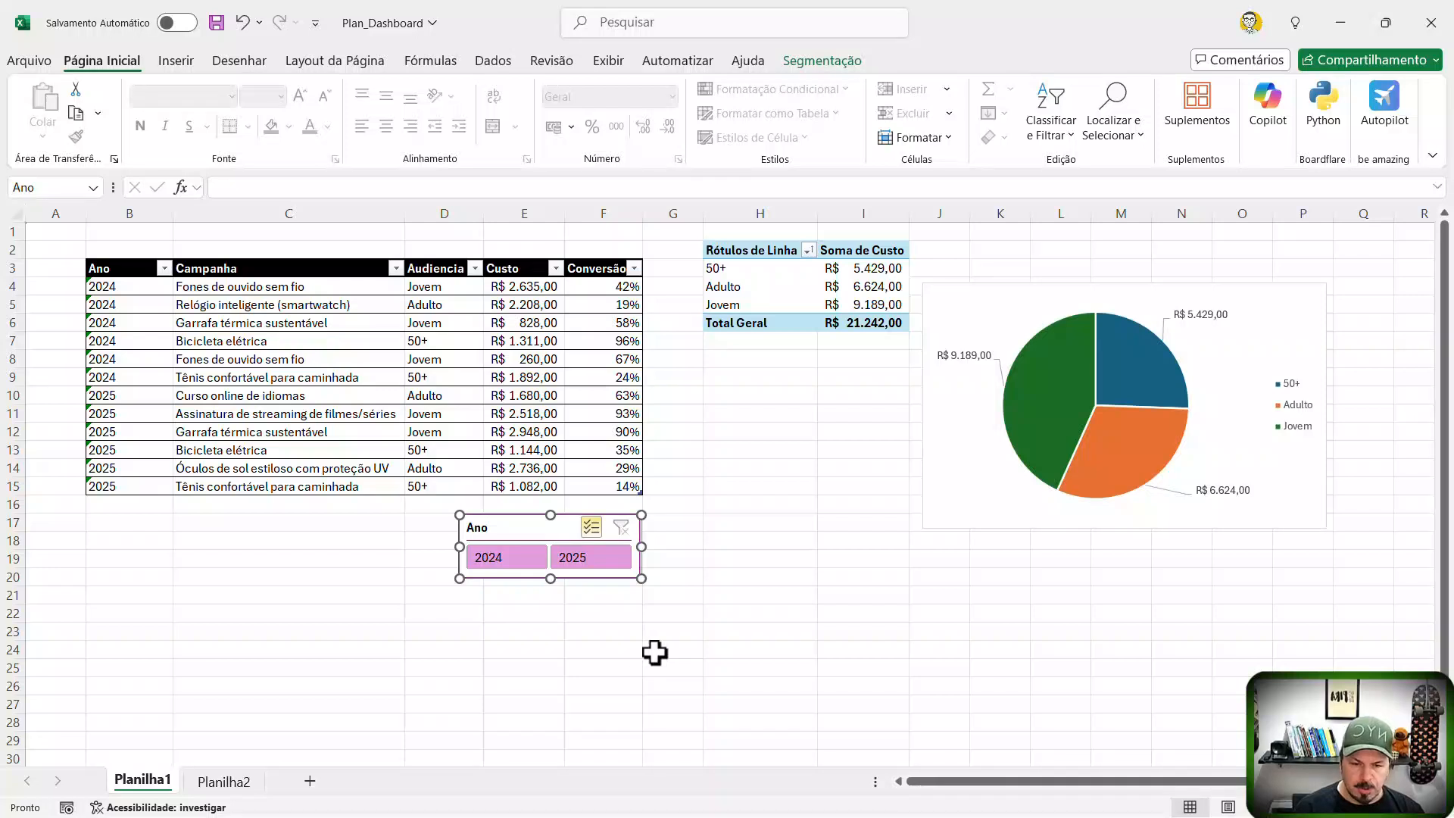
left_click_drag(523, 534, 399, 525)
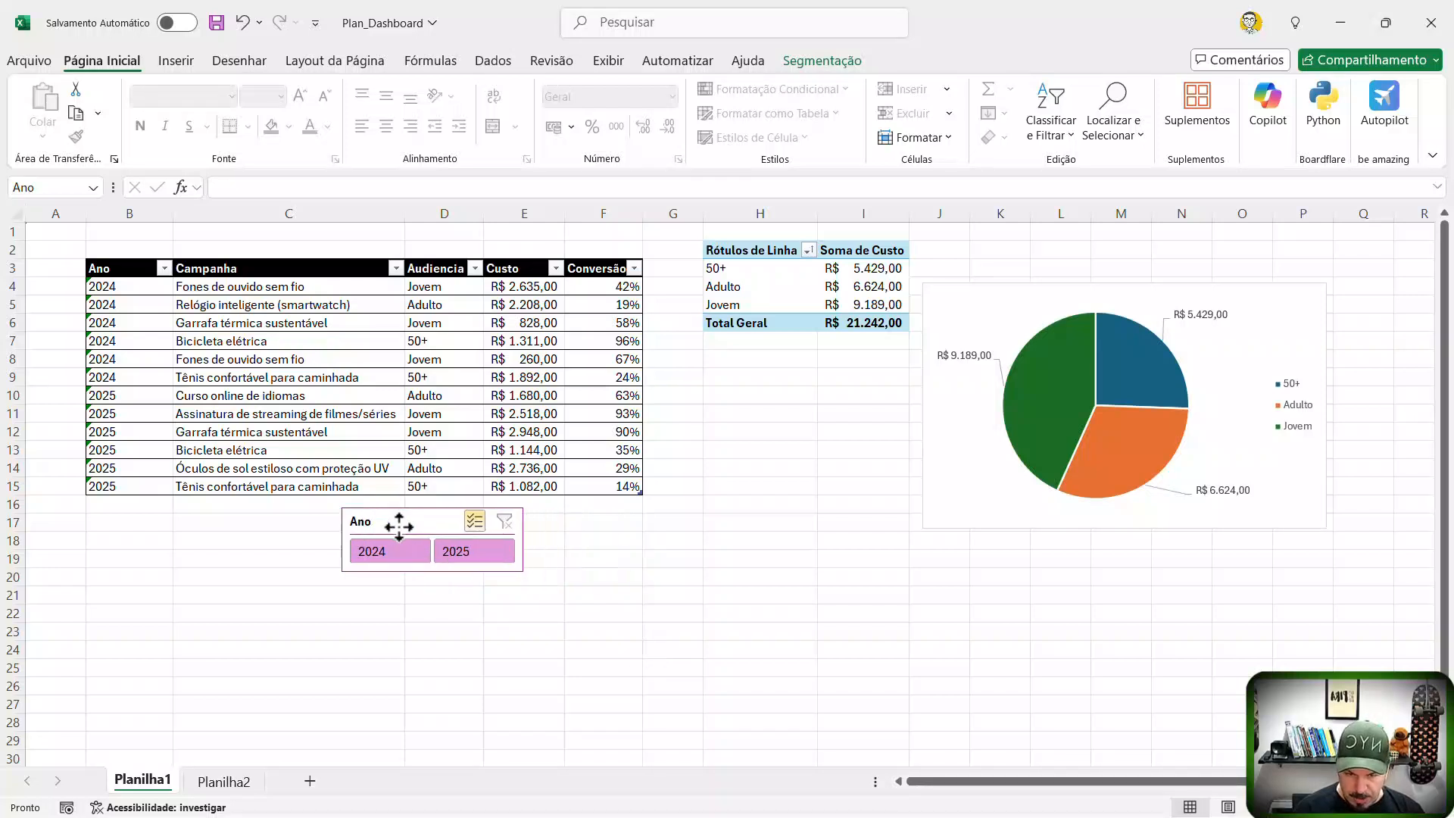
Step: Cut the pie chart from Planilha1 and paste it into the dashboard on Planilha2
left_click(1015, 499)
left_click(964, 510)
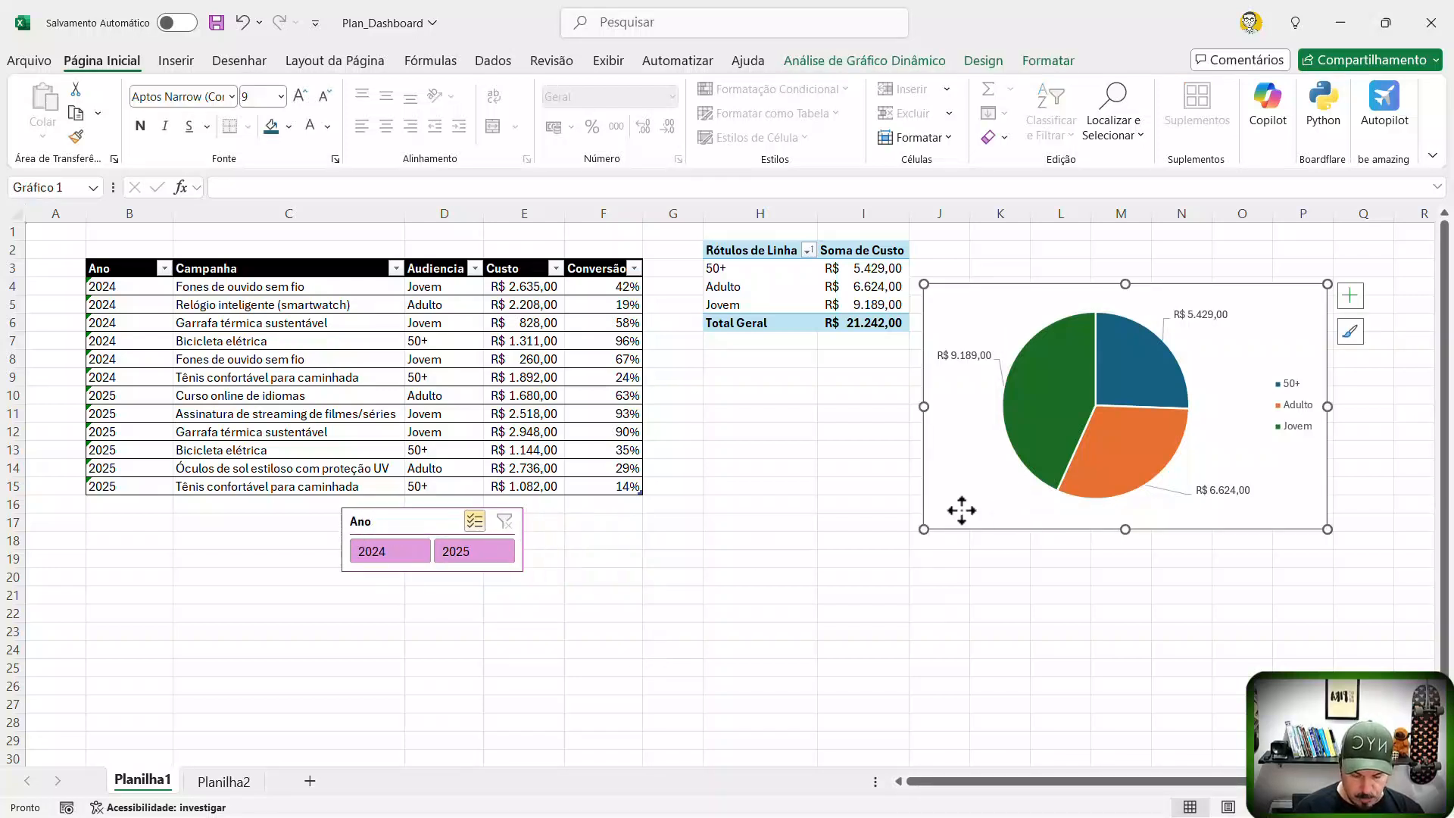
key("Delete")
left_click(226, 782)
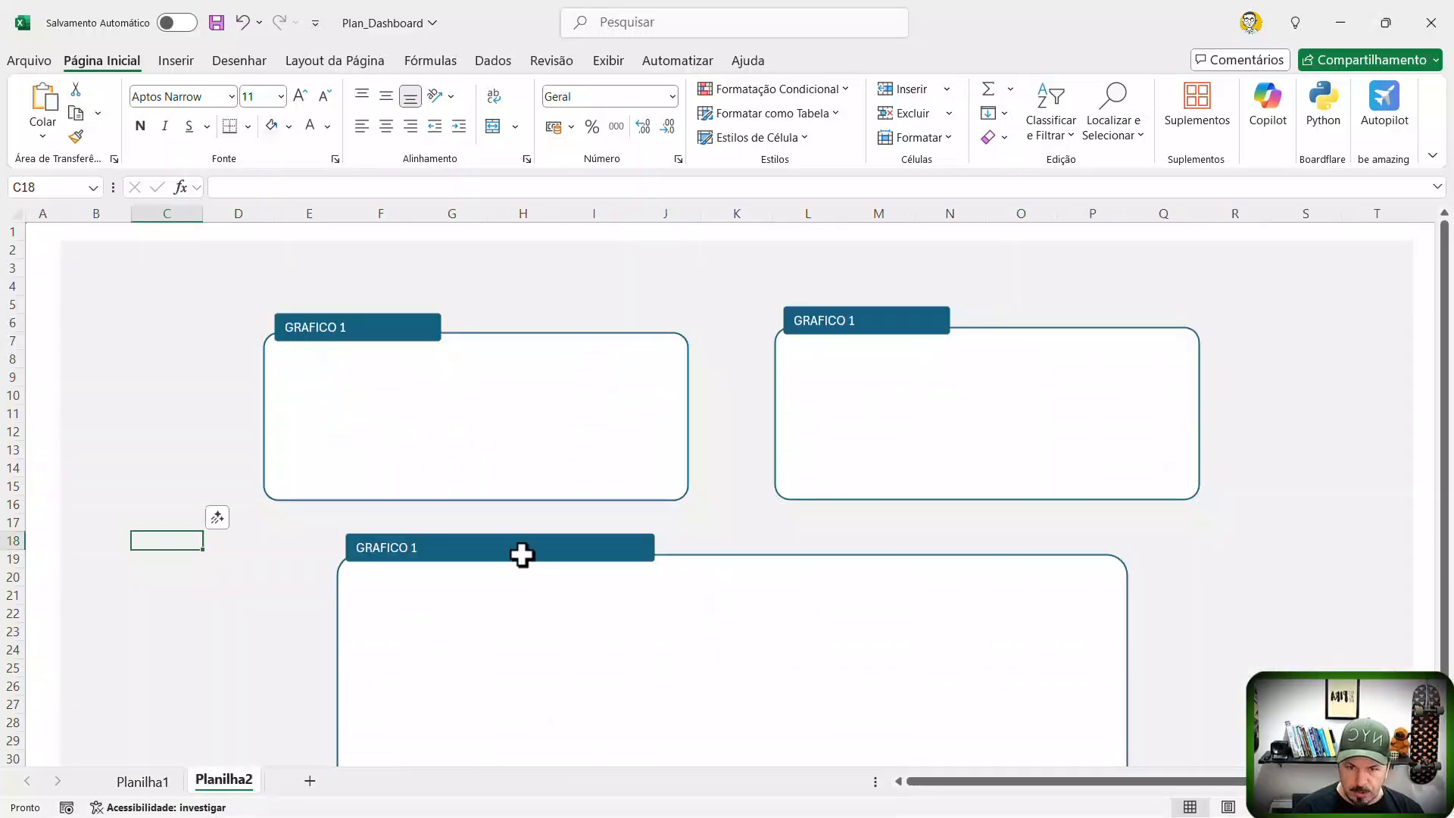
key("ctrl+v")
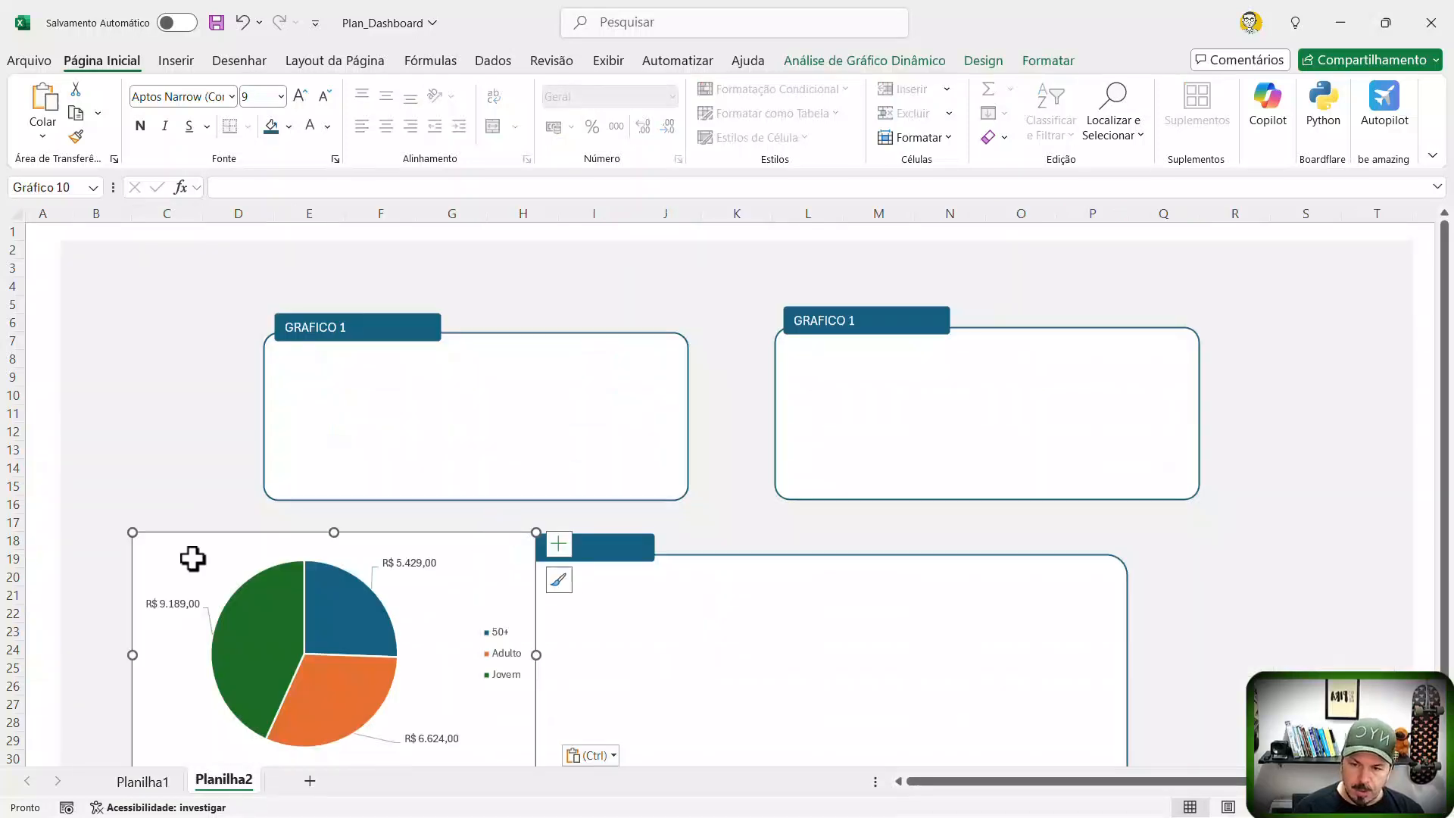
Step: Shrink the pie chart to fit inside the upper-left card, and extend the card down to about row 17
left_click_drag(133, 535, 264, 633)
left_click_drag(398, 627, 449, 359)
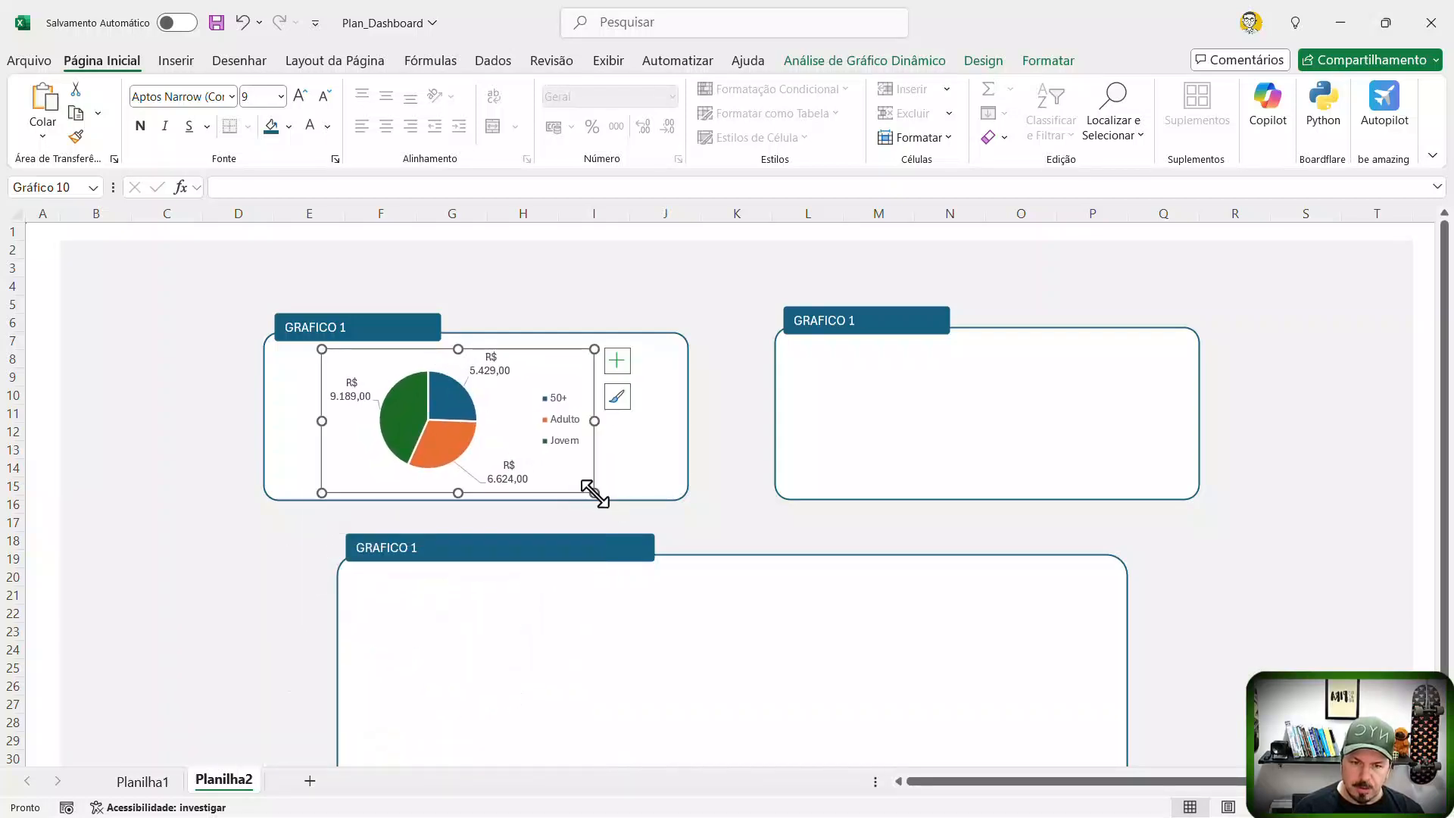
left_click_drag(594, 492, 626, 500)
left_click(656, 497)
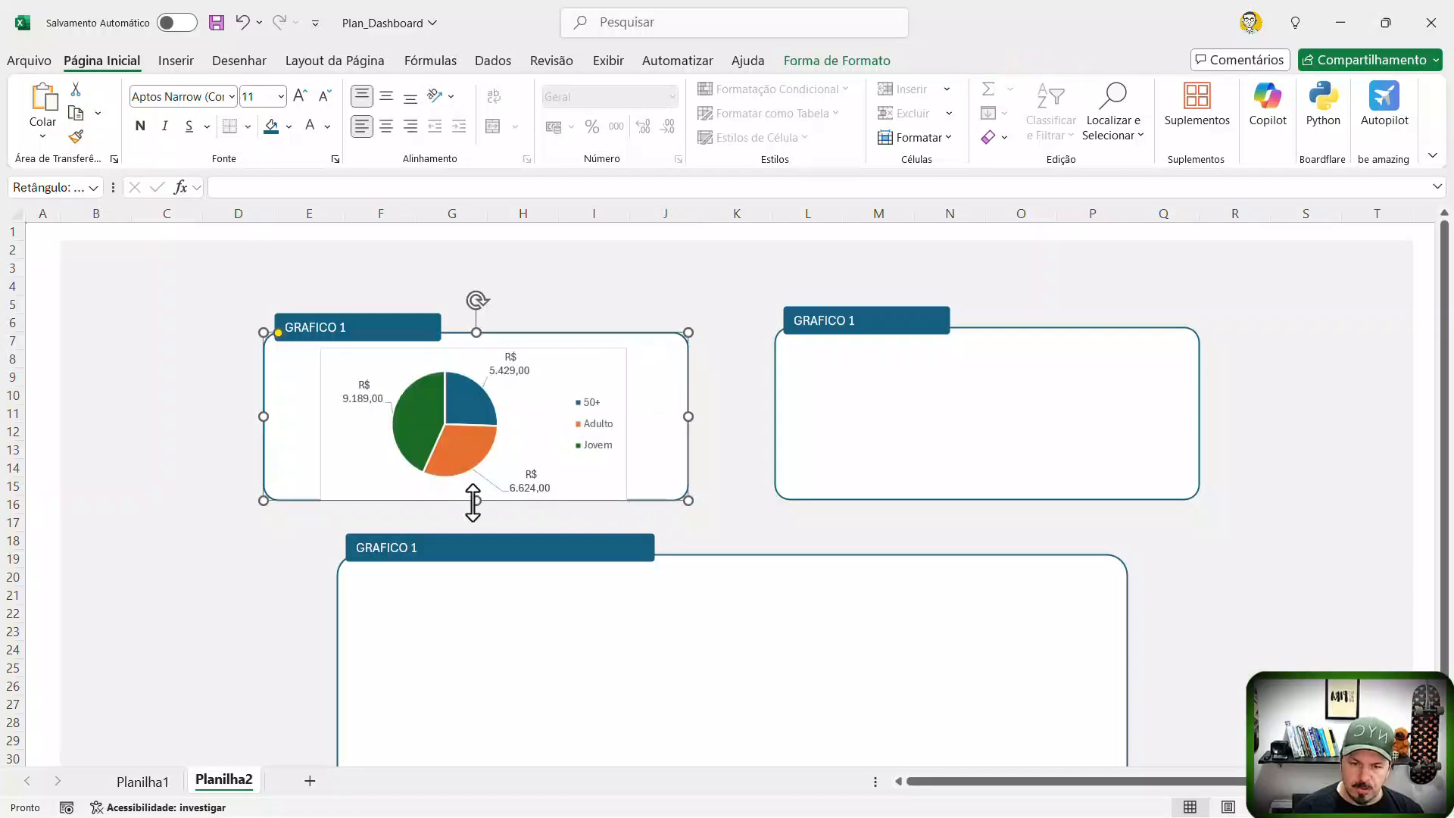
left_click_drag(472, 501, 475, 522)
left_click(583, 488)
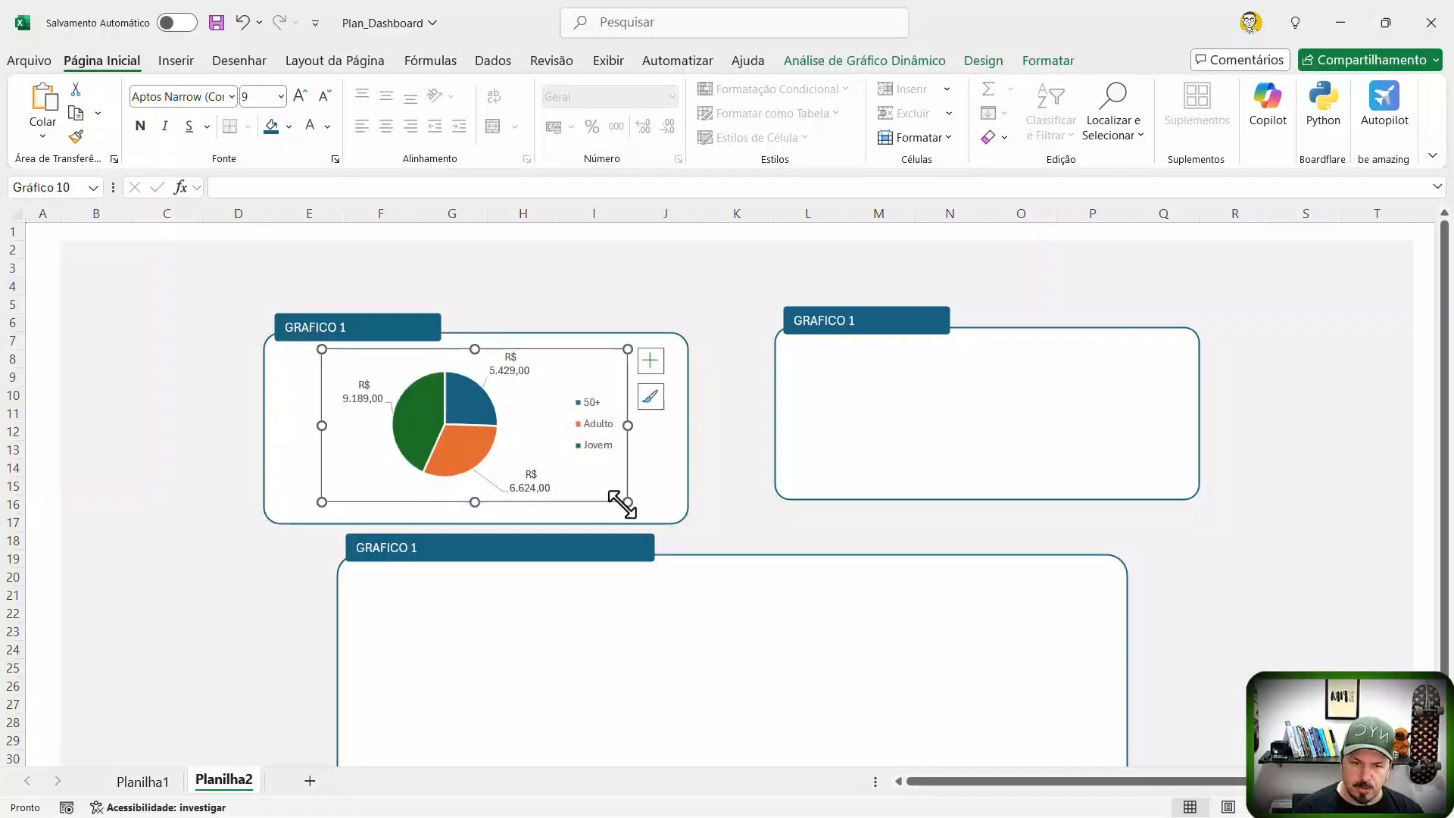
left_click_drag(626, 503, 652, 518)
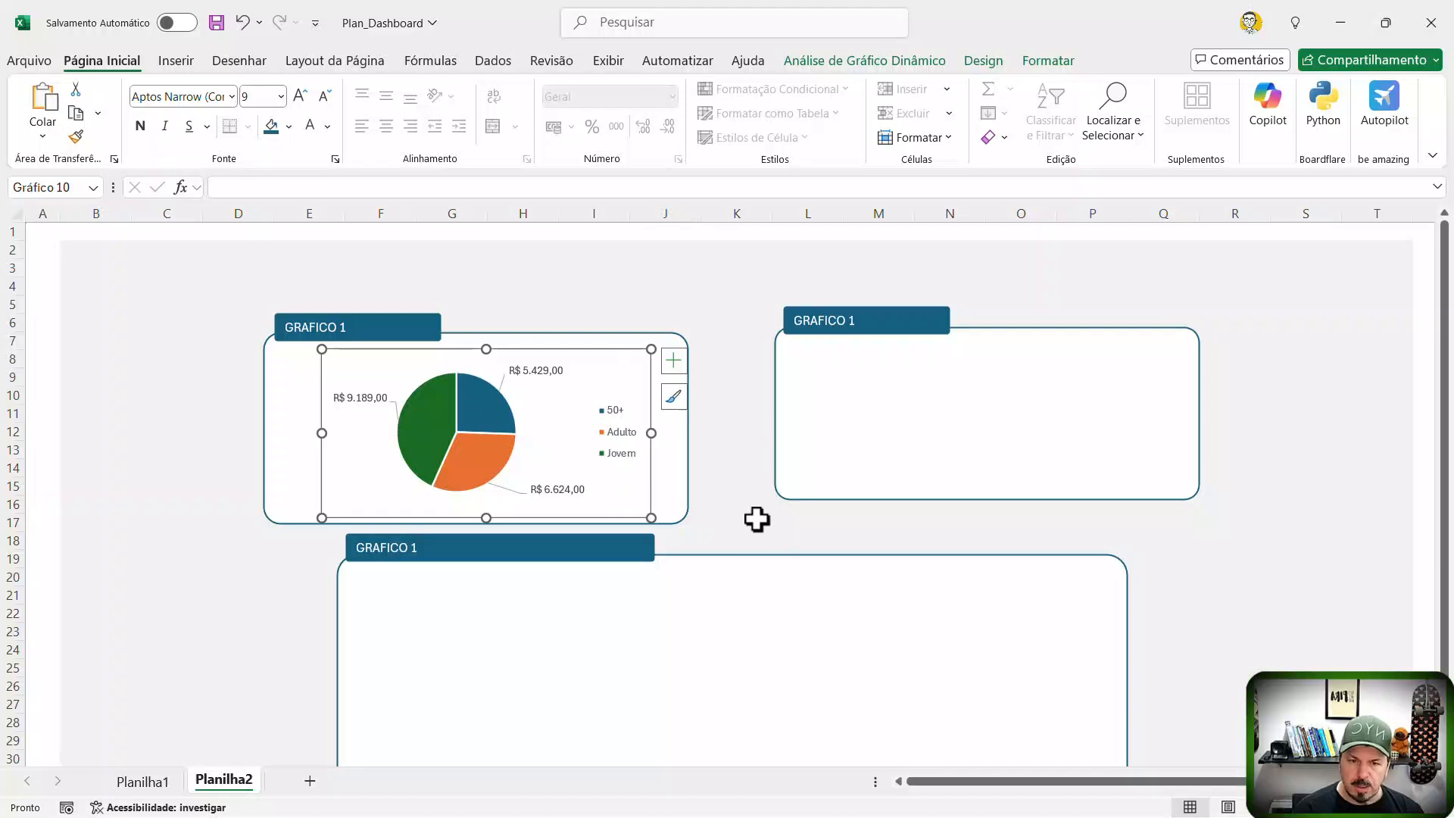
left_click_drag(555, 457, 548, 455)
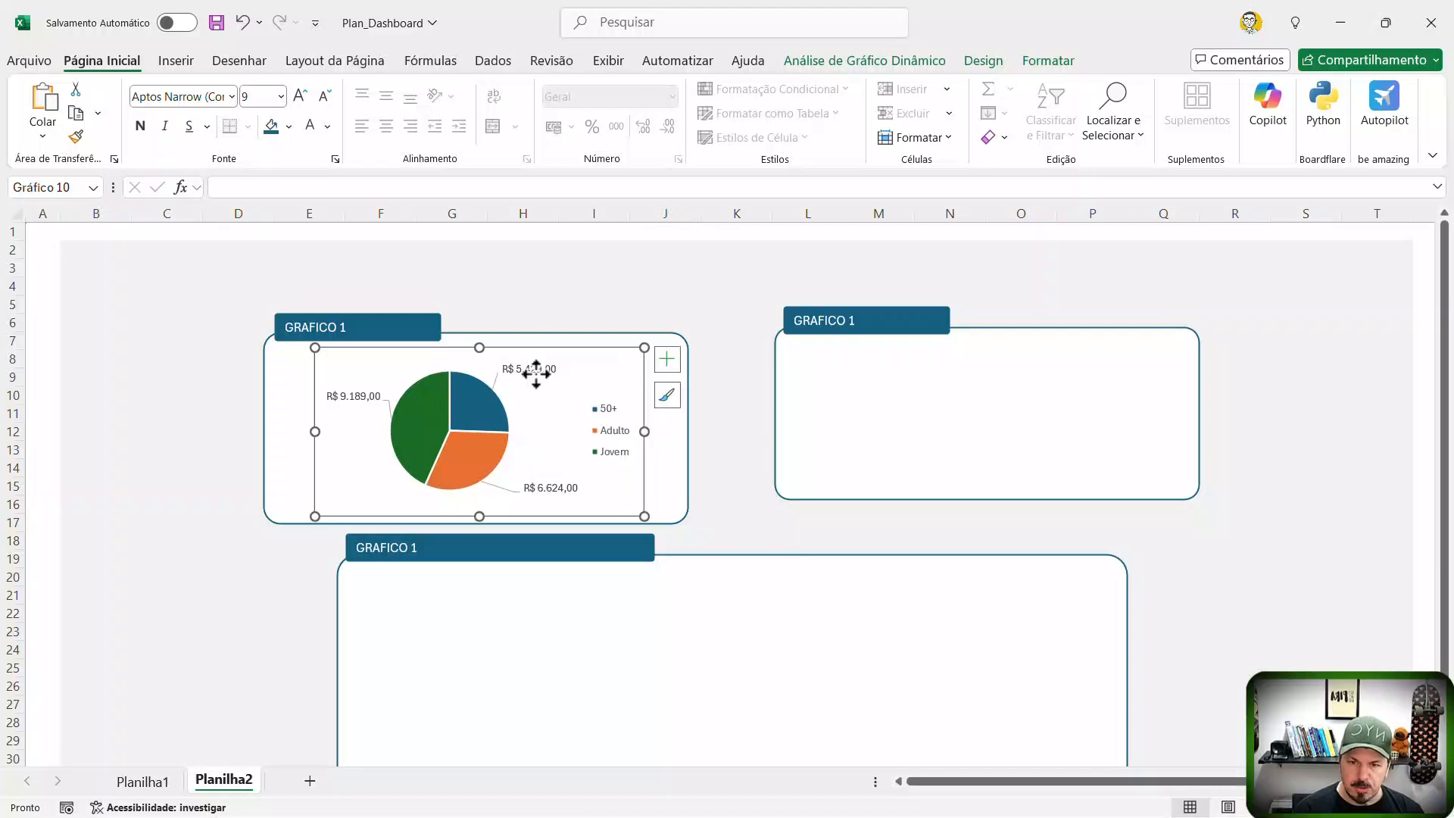
left_click(590, 287)
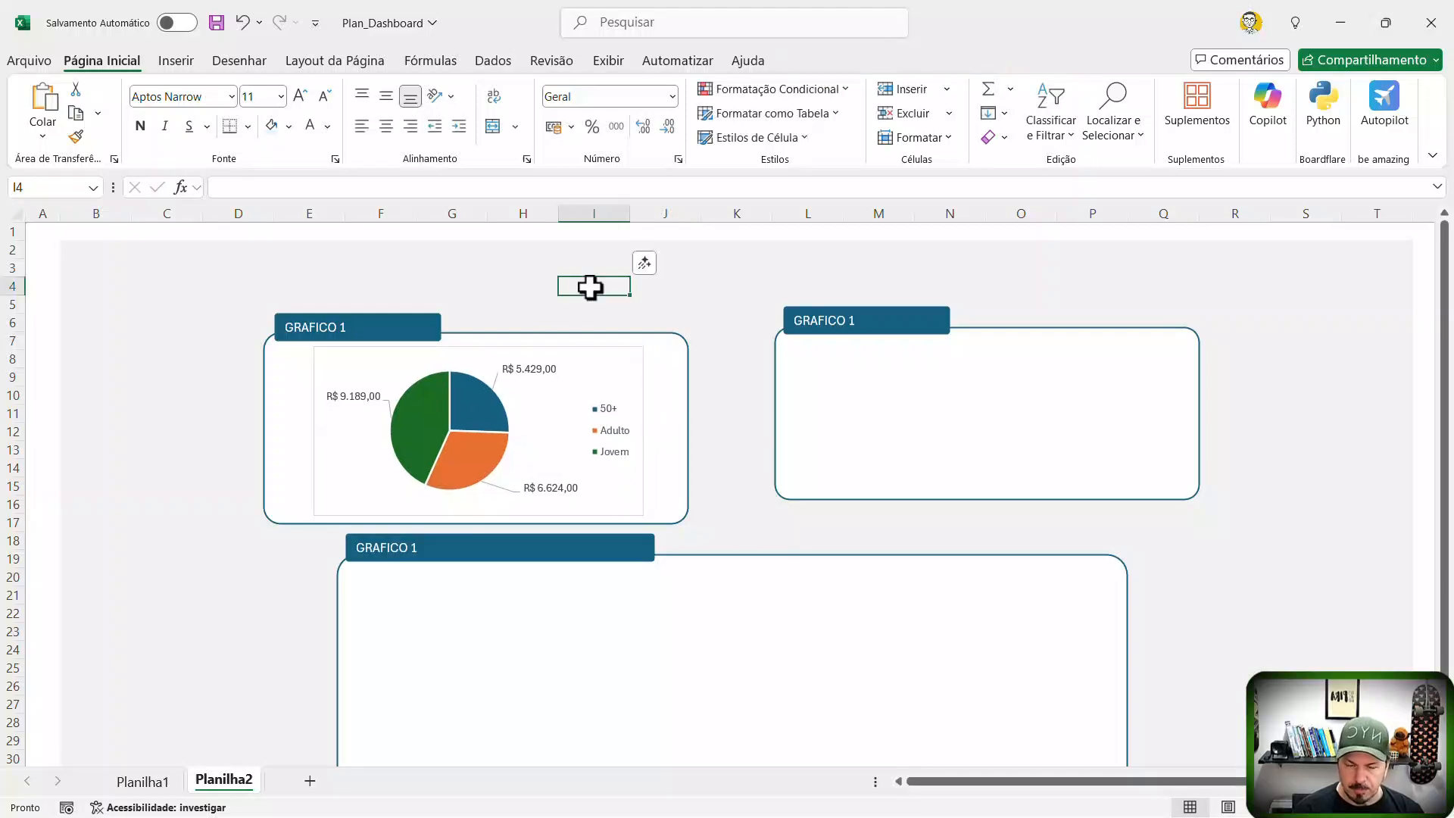
Step: Change the label above the pie chart's card to AUDIENCIA X CUSTO
left_click(322, 336)
double_click(322, 335)
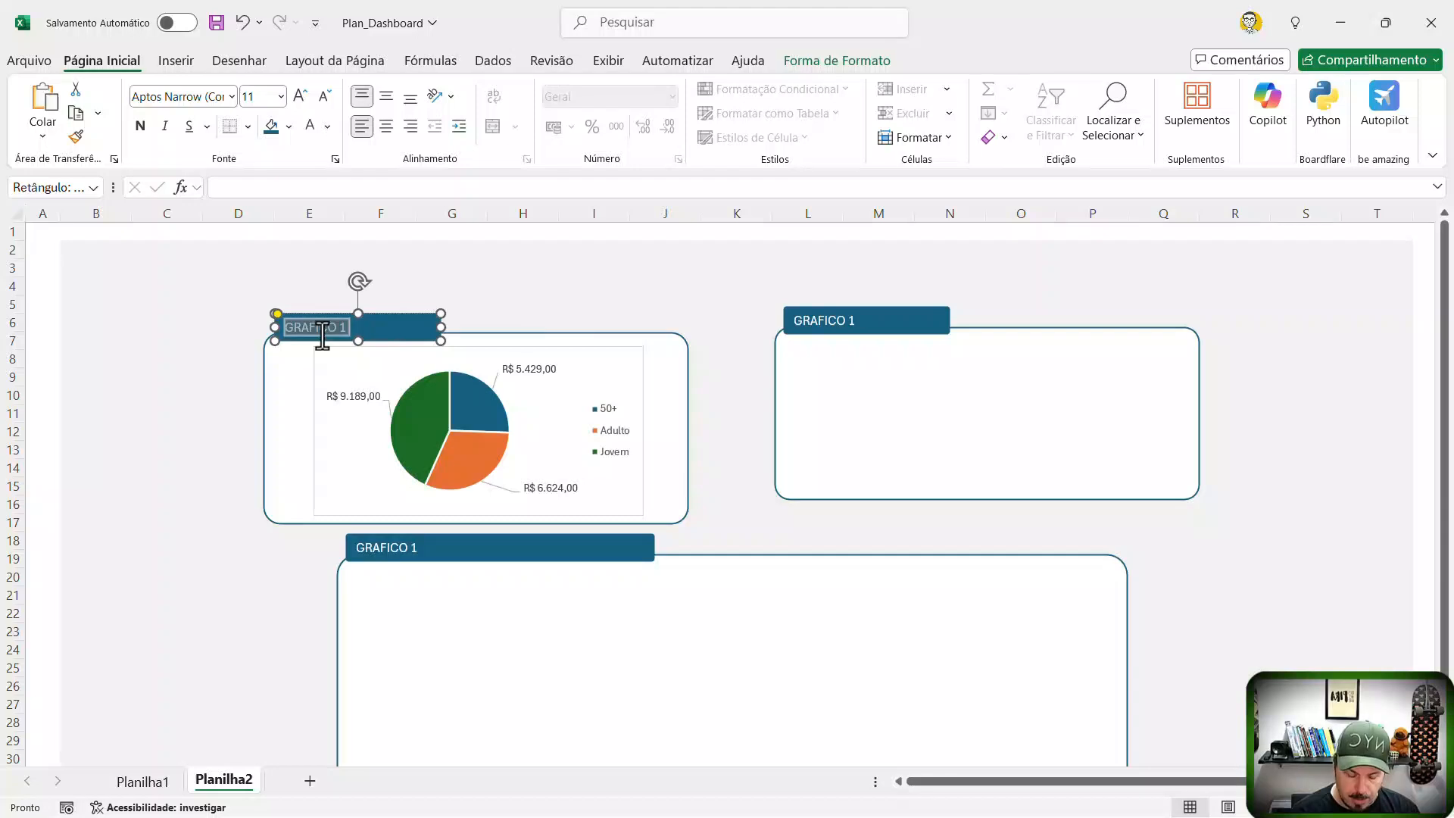
type("p")
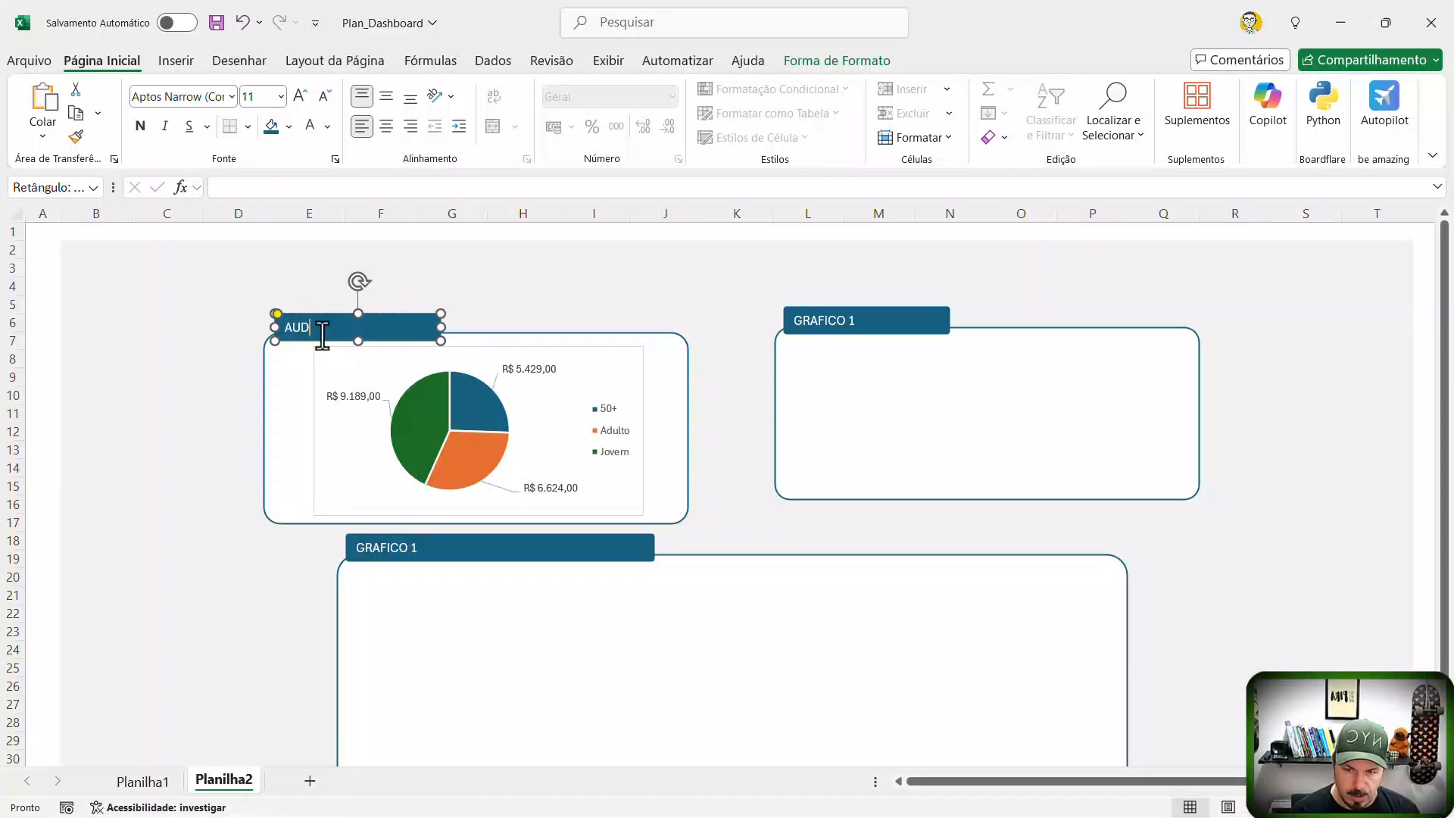
key("BackSpace")
key("BackSpace")
key("BackSpace")
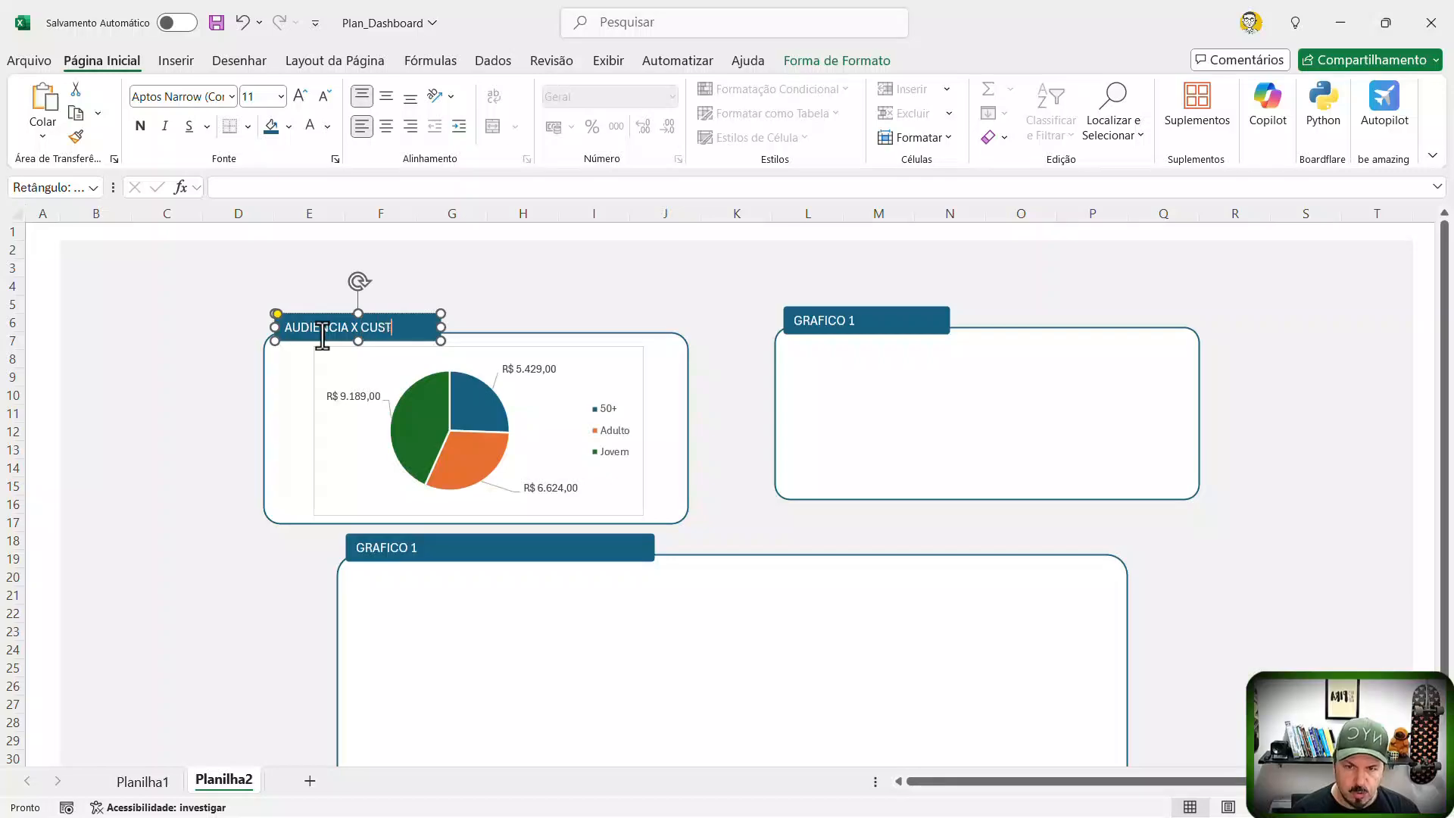
left_click(576, 321)
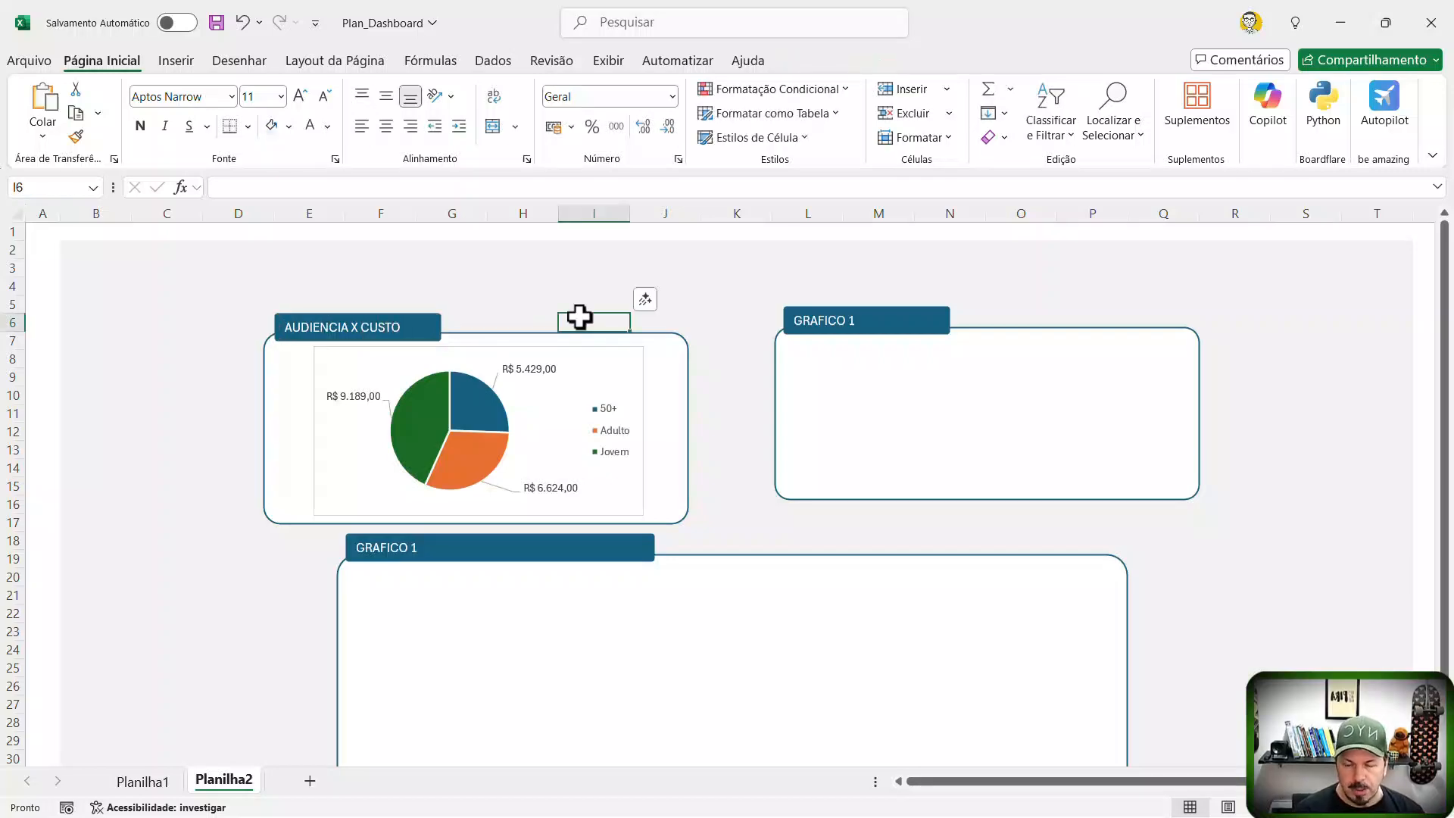
Step: Duplicate the Audiencia cost pivot table on Planilha1 by copying H2:I6 and pasting it at H13
left_click(144, 782)
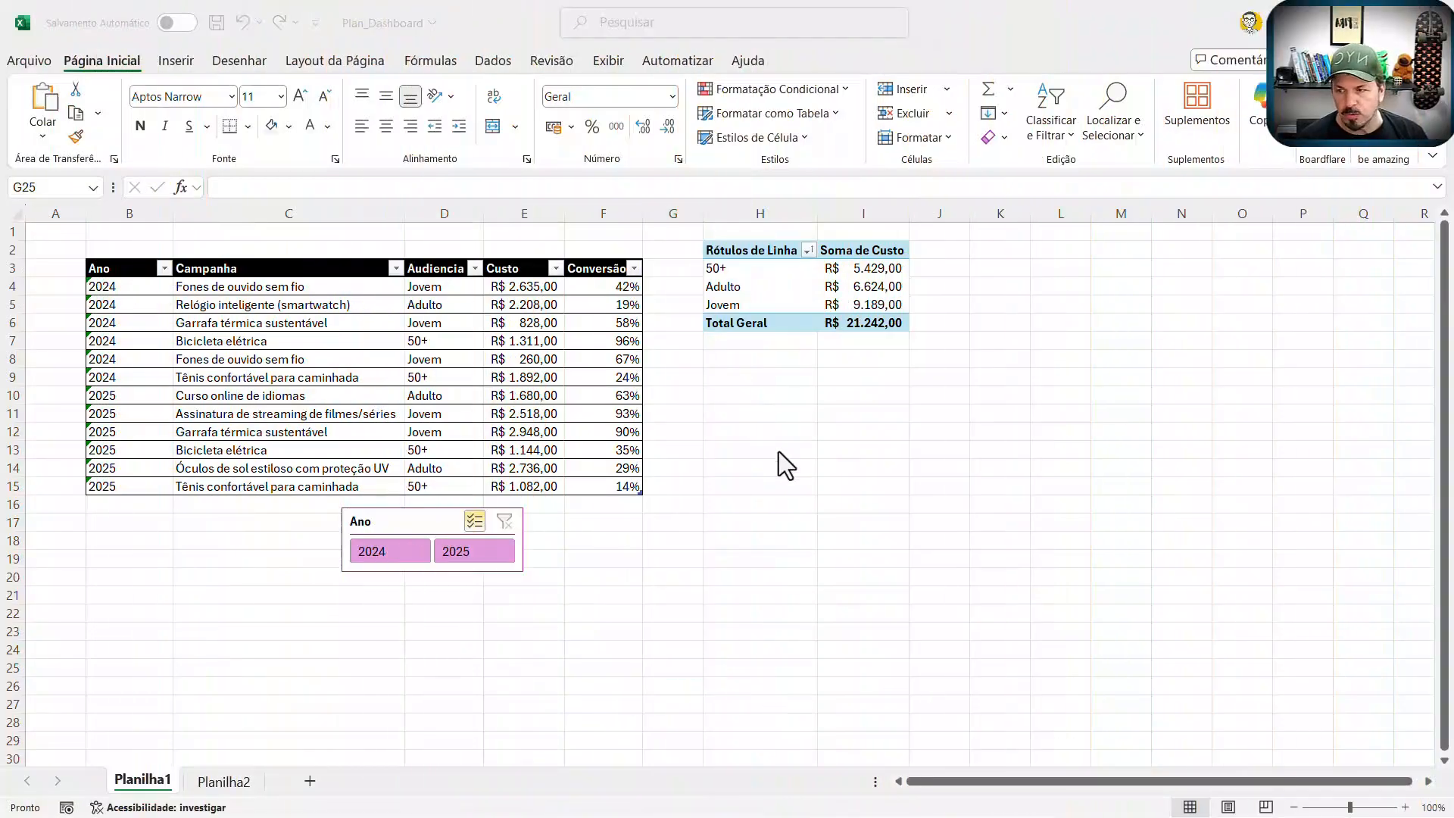
left_click(779, 452)
left_click_drag(287, 288, 339, 488)
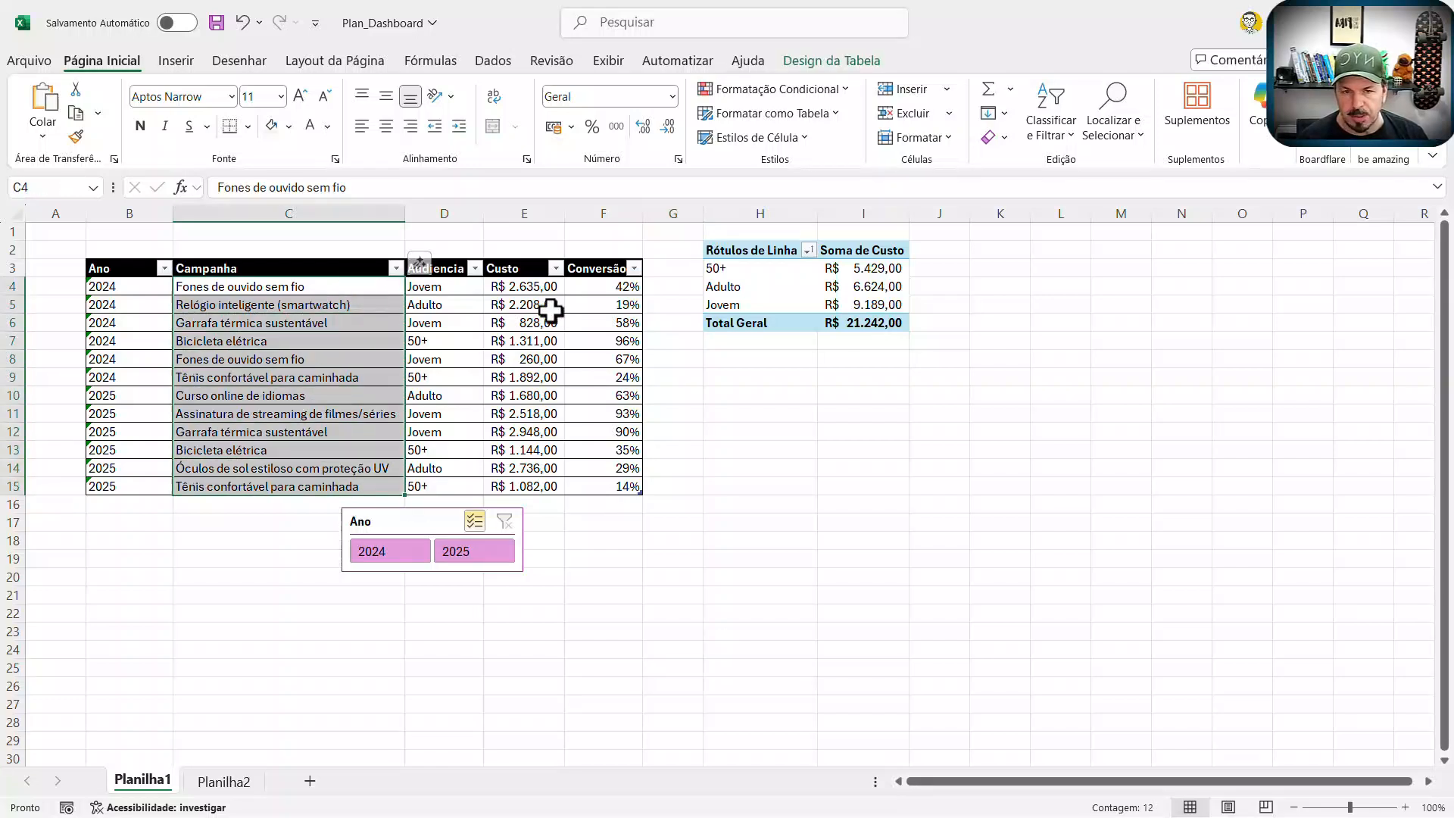
left_click_drag(530, 286, 530, 487)
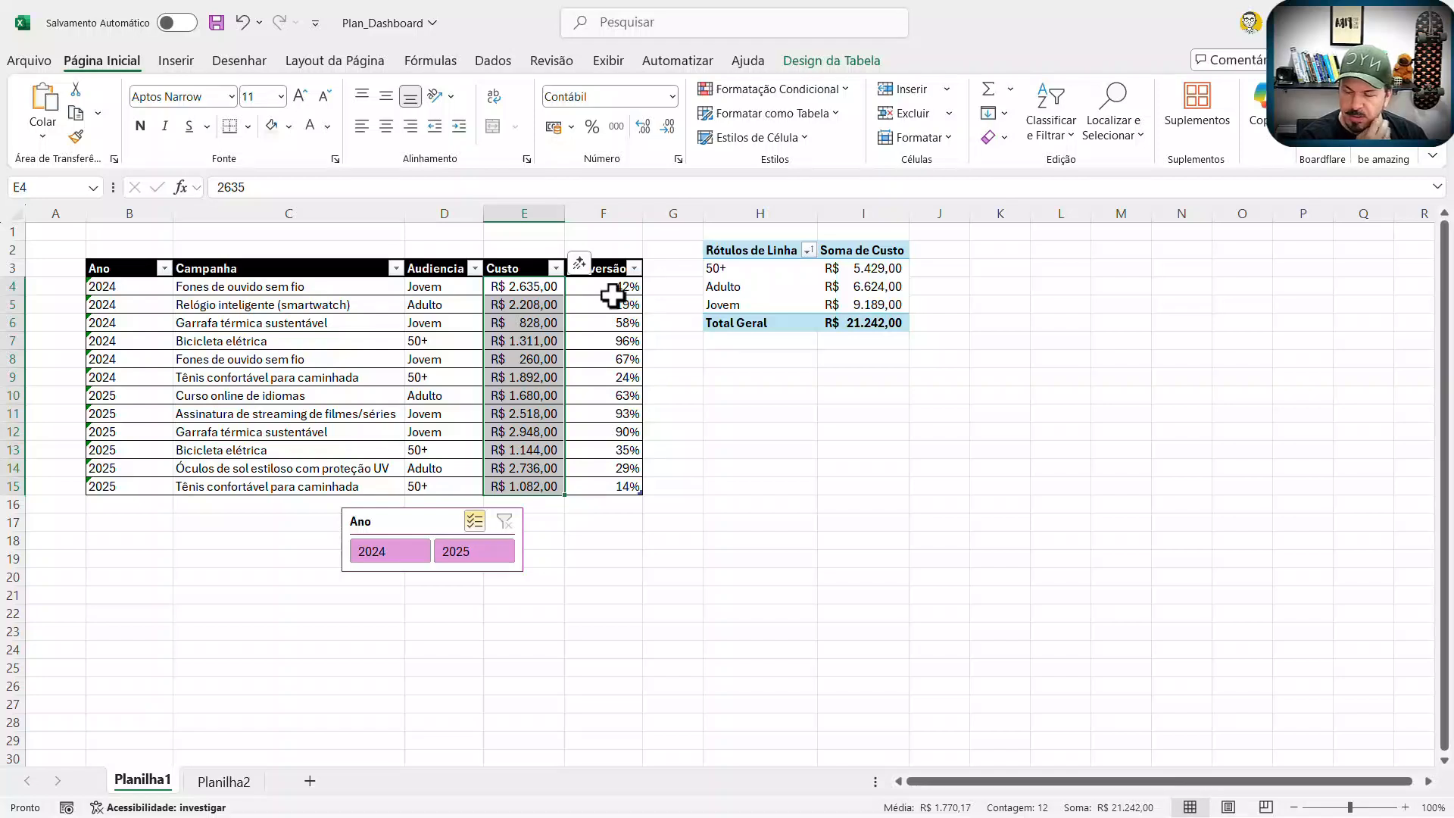
left_click(396, 380)
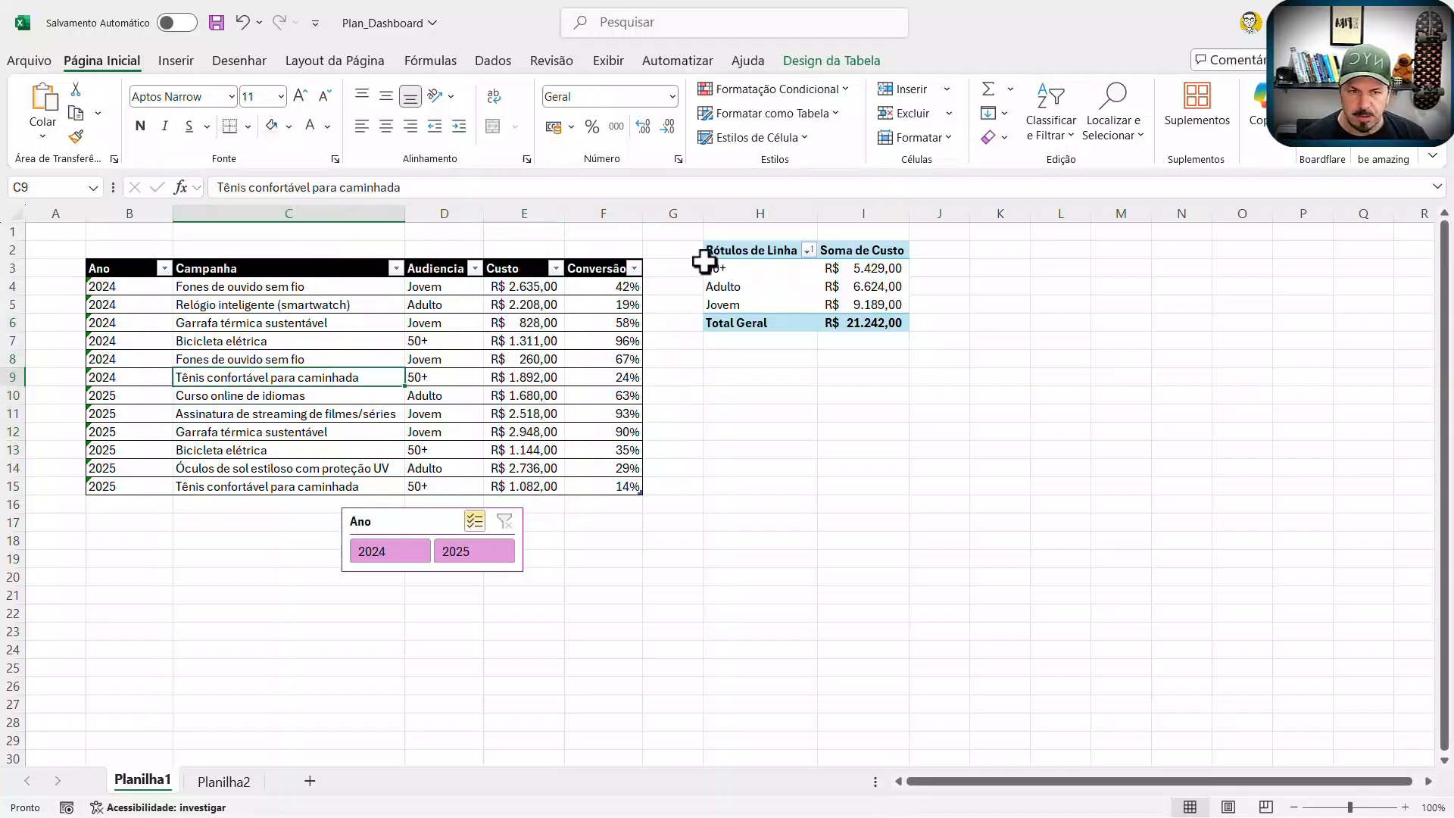
left_click_drag(737, 250, 853, 324)
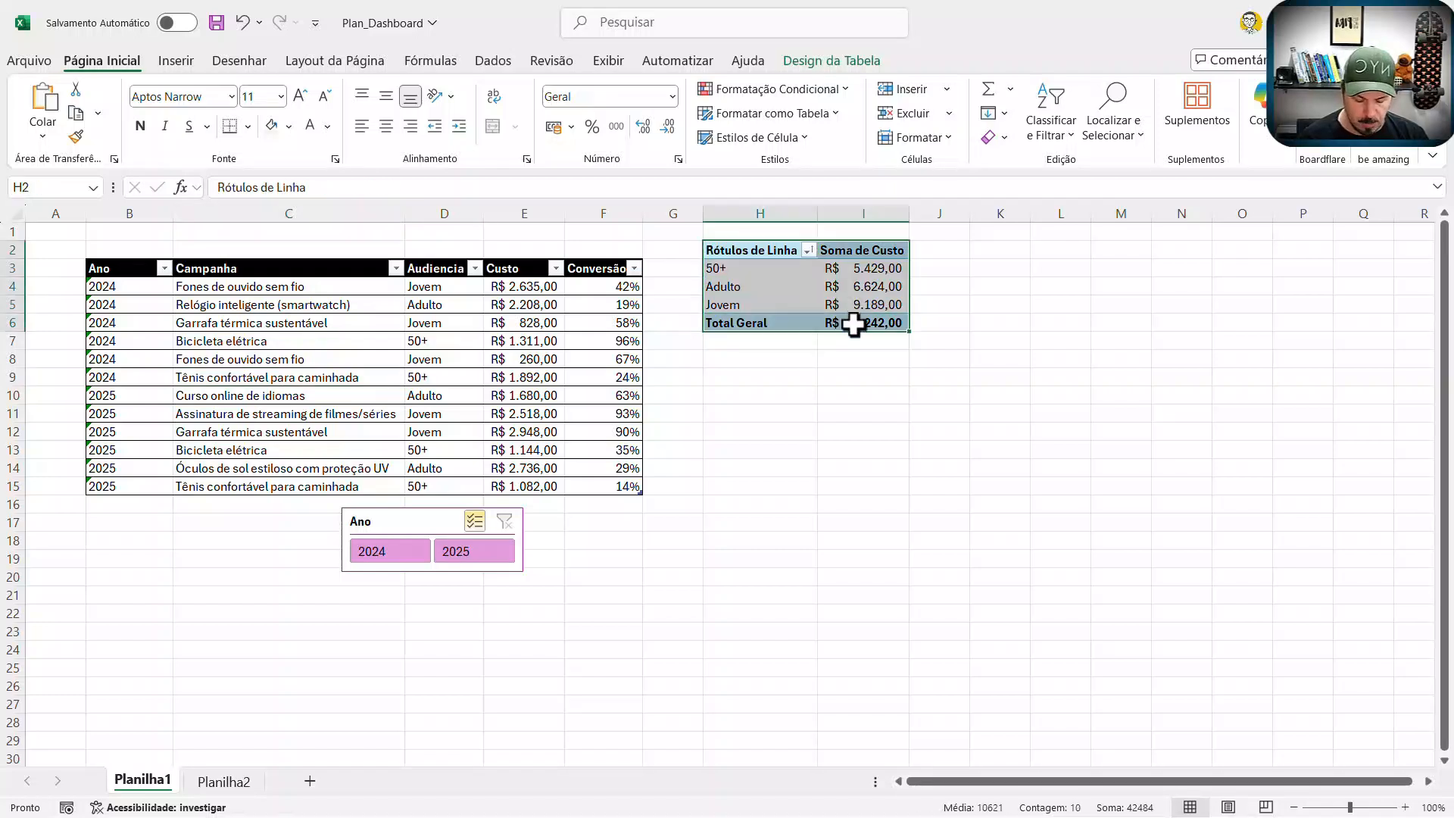
key("ctrl+c")
left_click(759, 450)
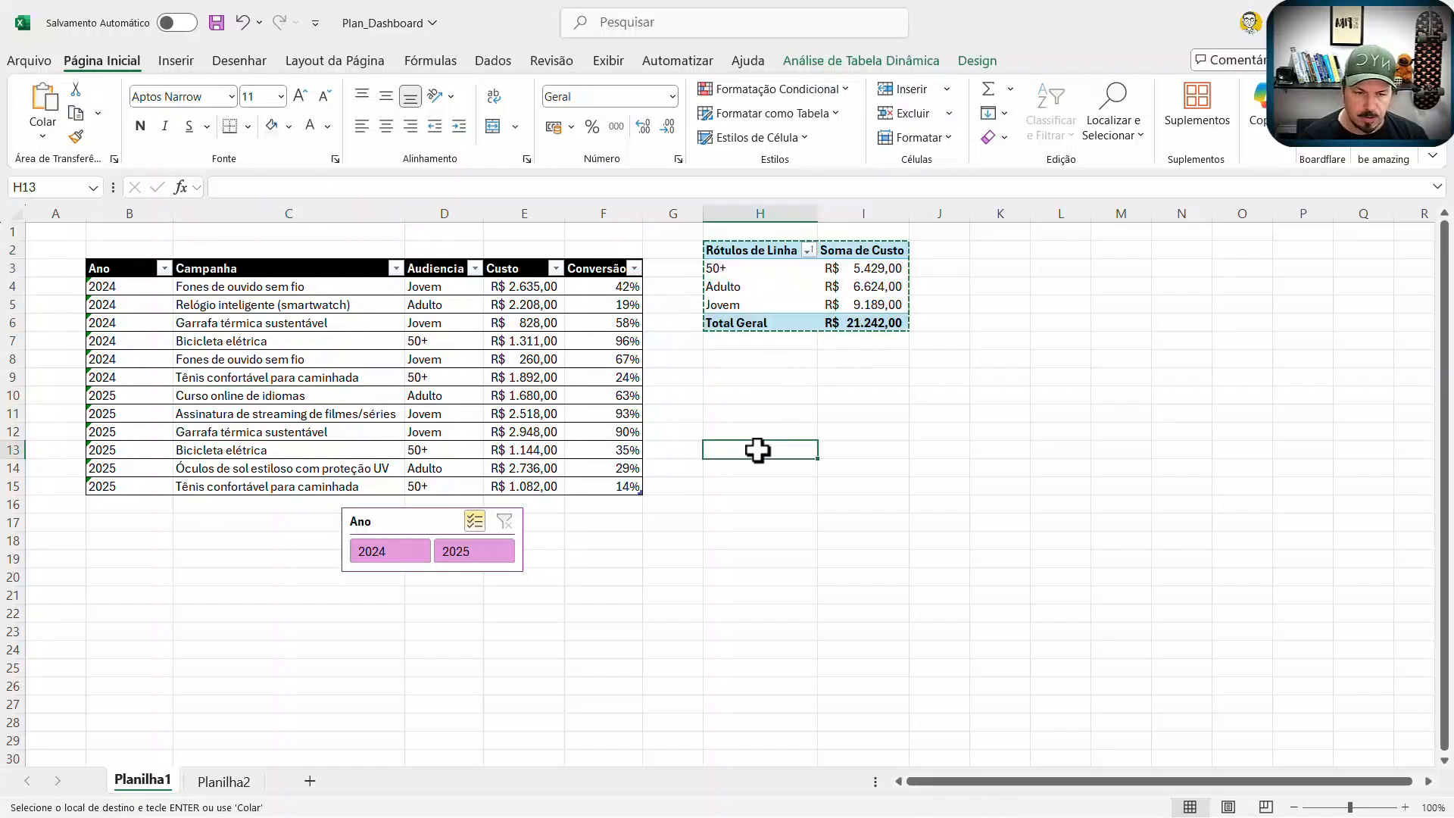
key("ctrl+v")
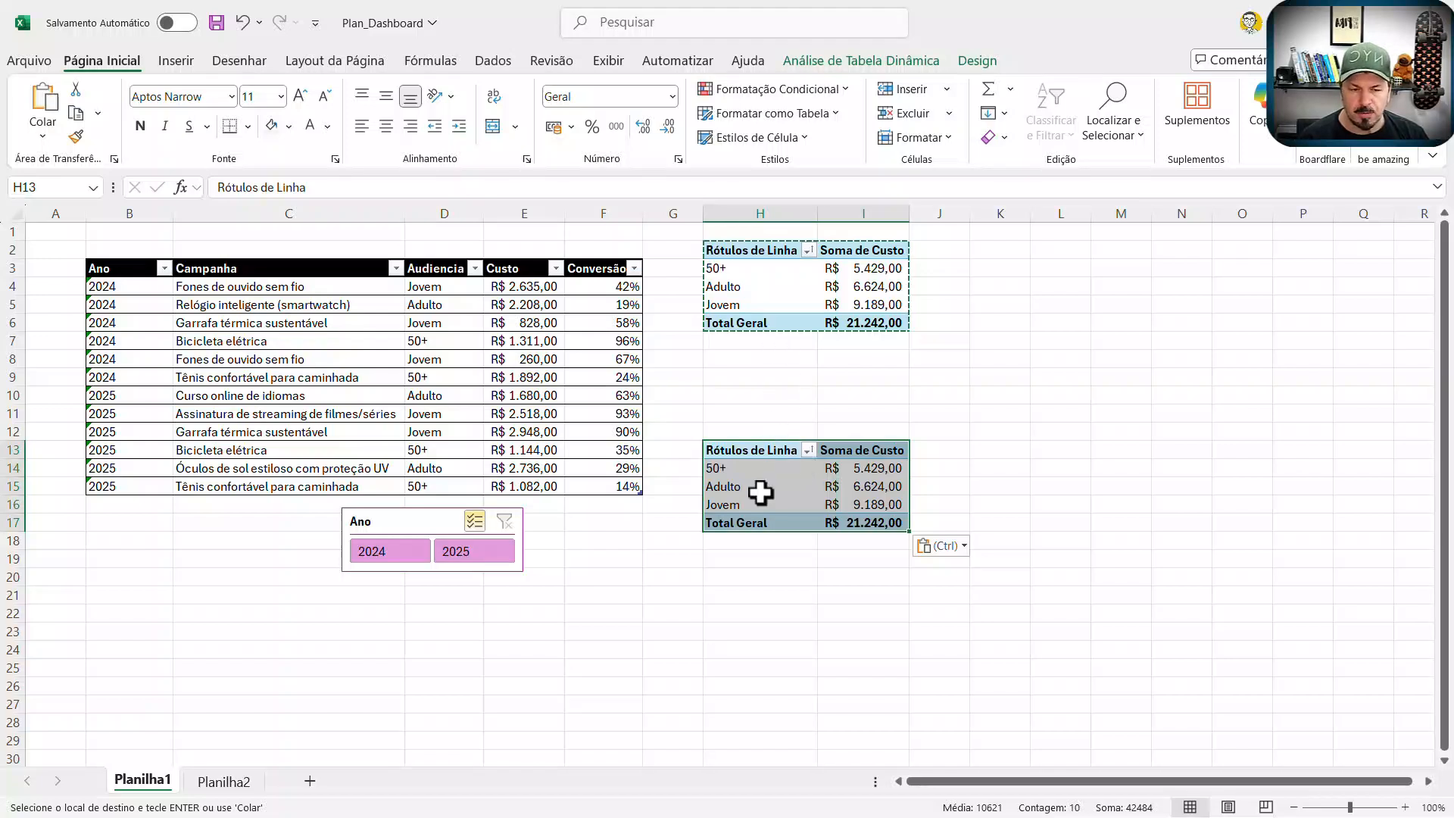
Step: Replace Audiencia with Campanha as the row field of the pivot table at H13, keeping Custo as the value
left_click(779, 452)
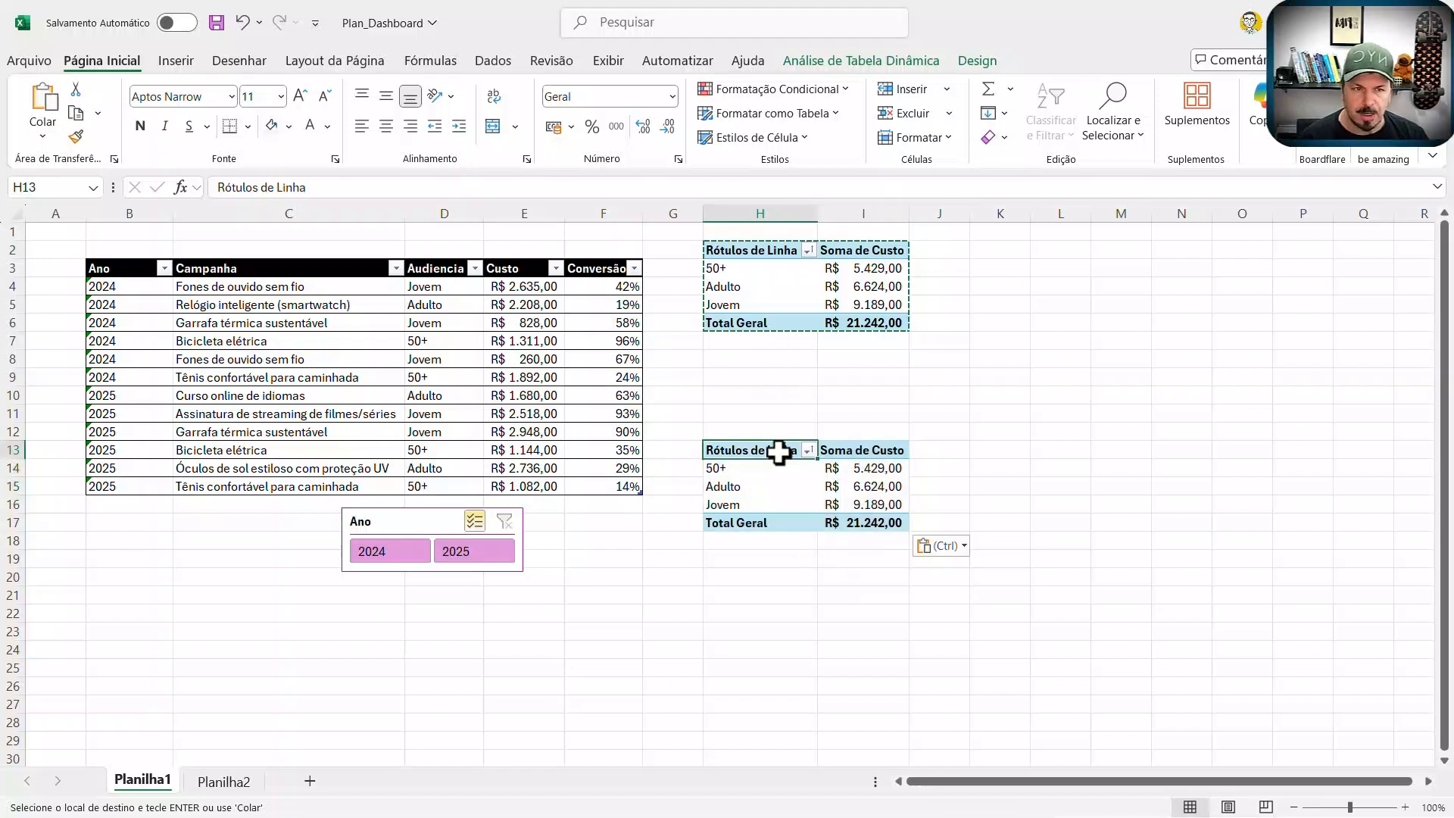
left_click(915, 60)
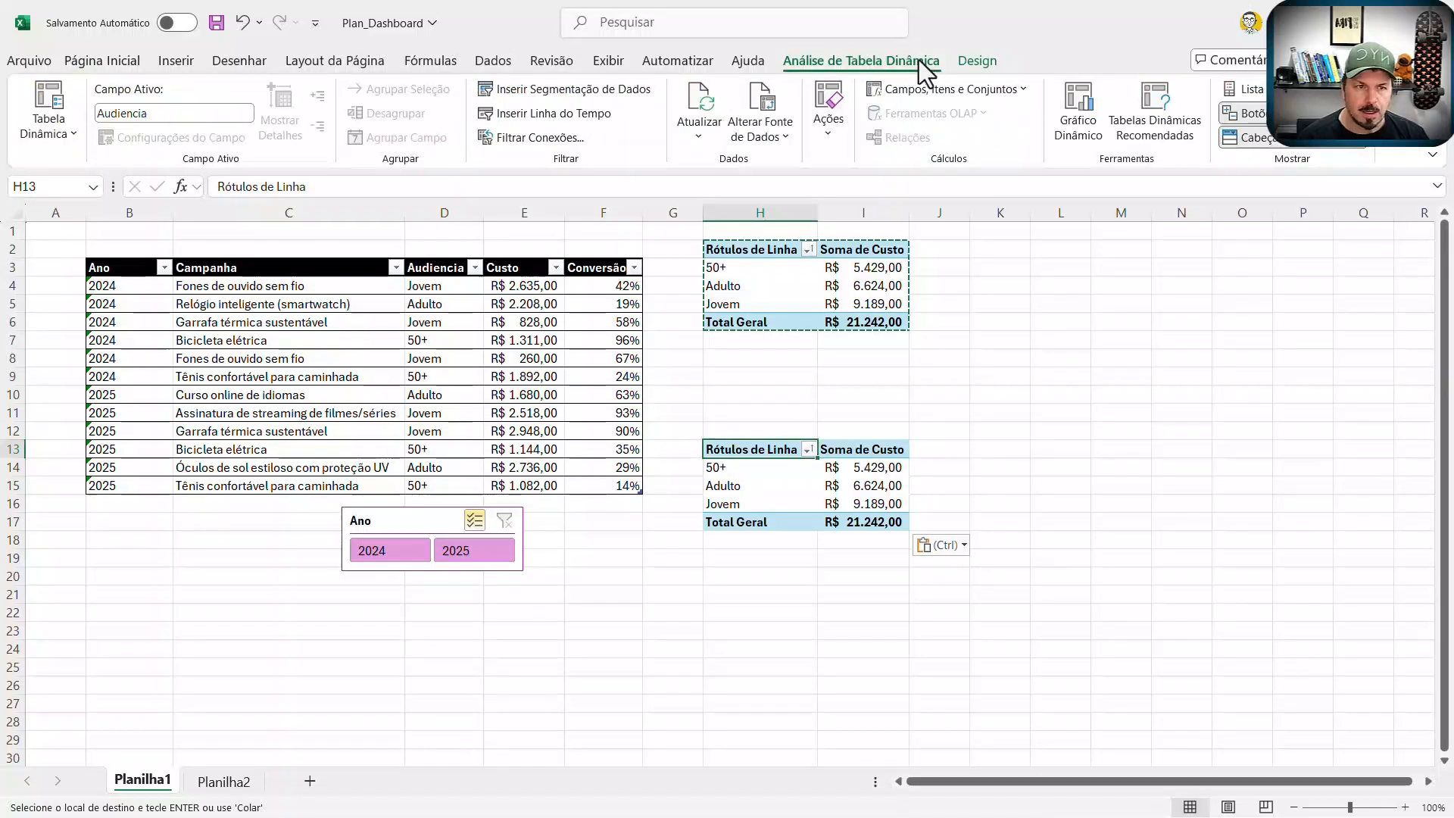
left_click(1242, 89)
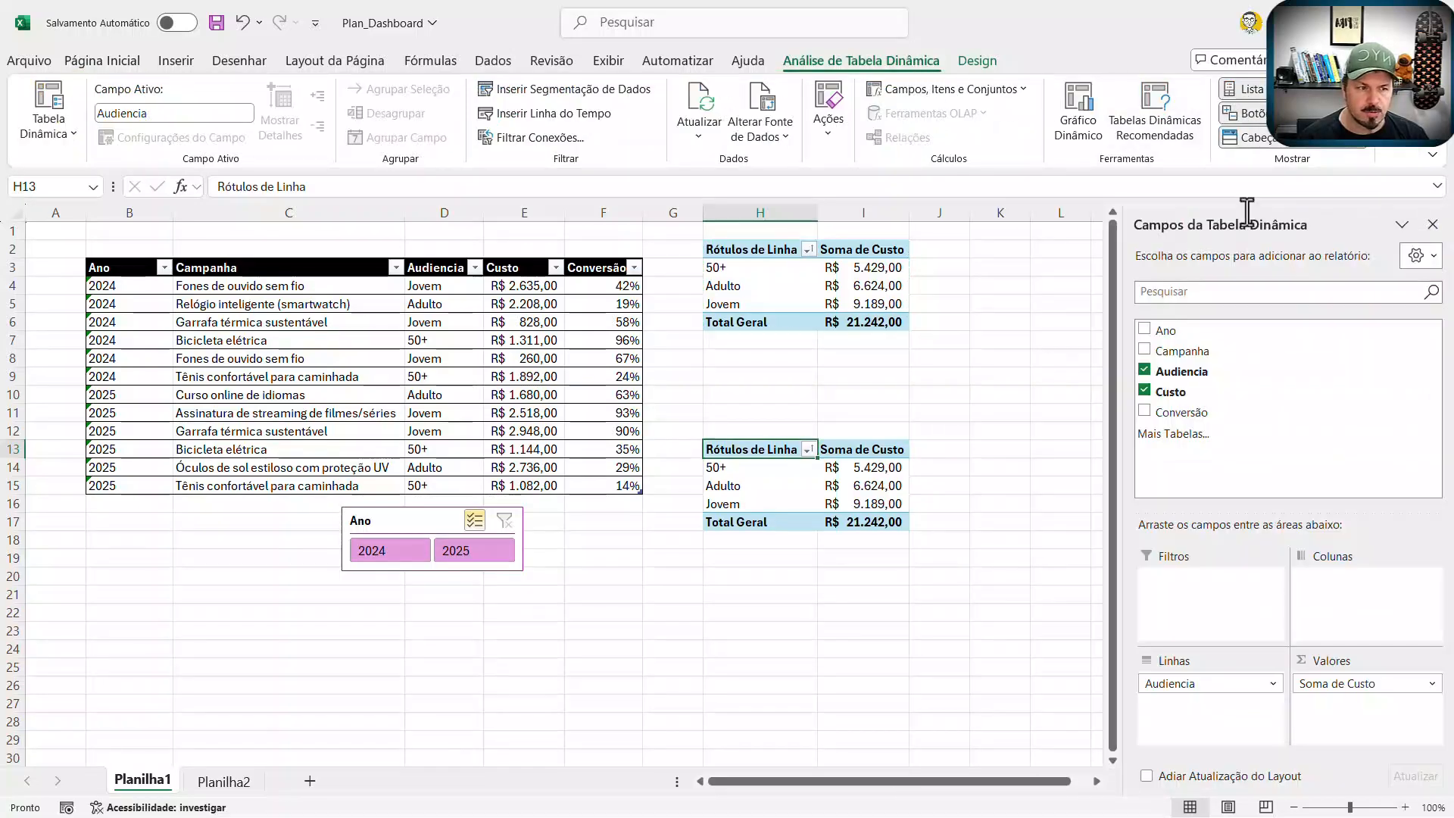
left_click(1145, 391)
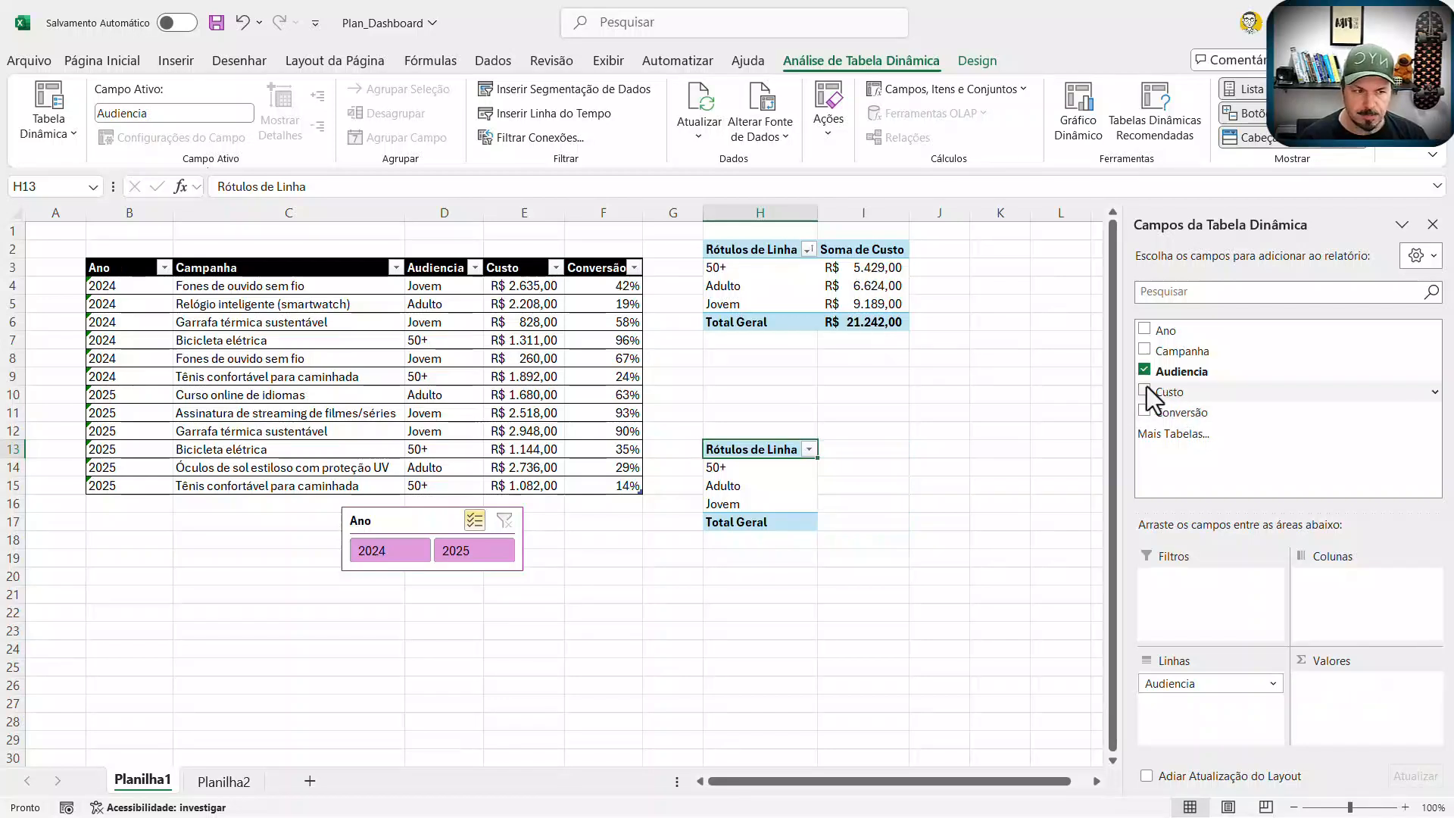
left_click(1145, 390)
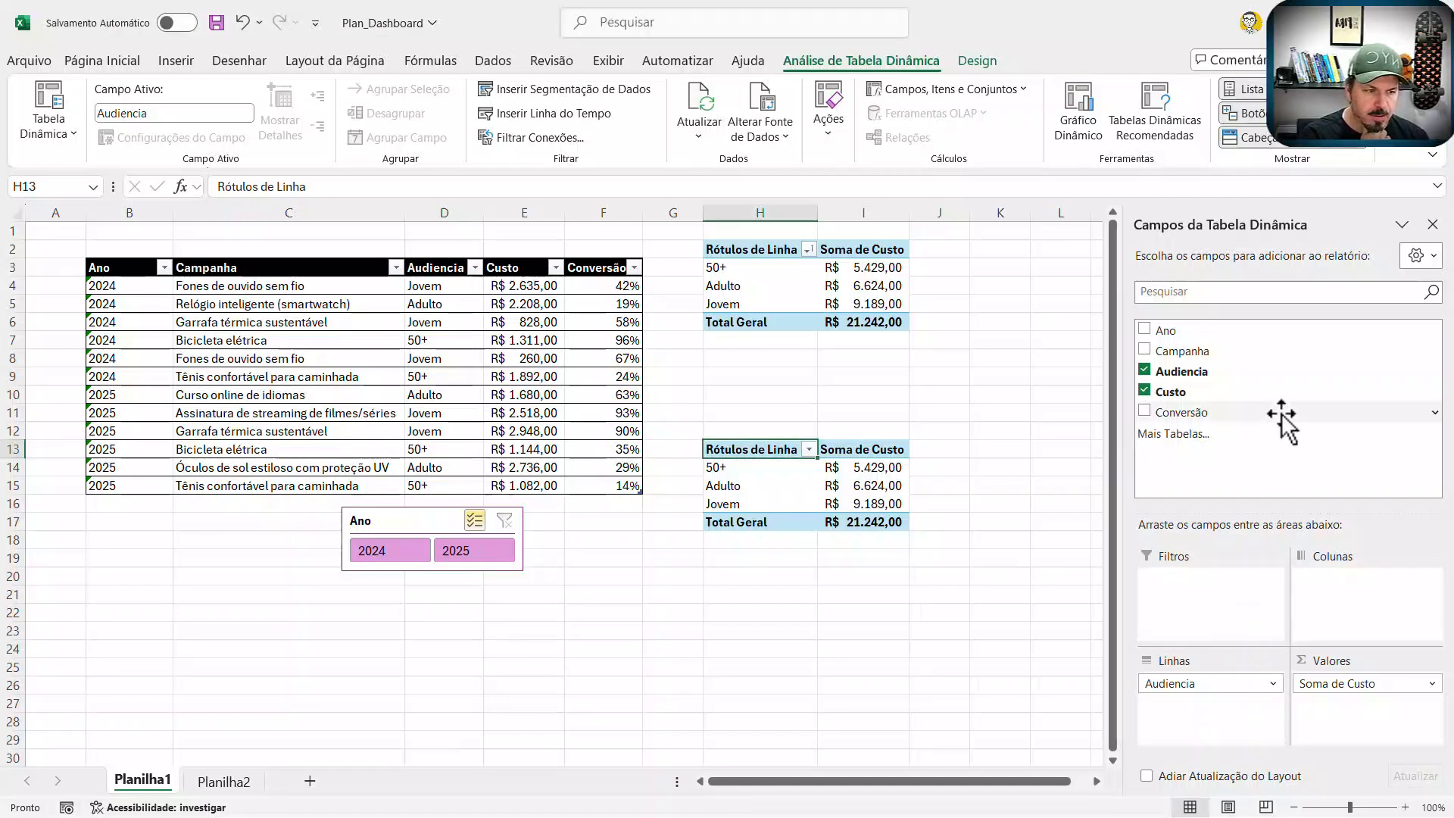
left_click(1227, 683)
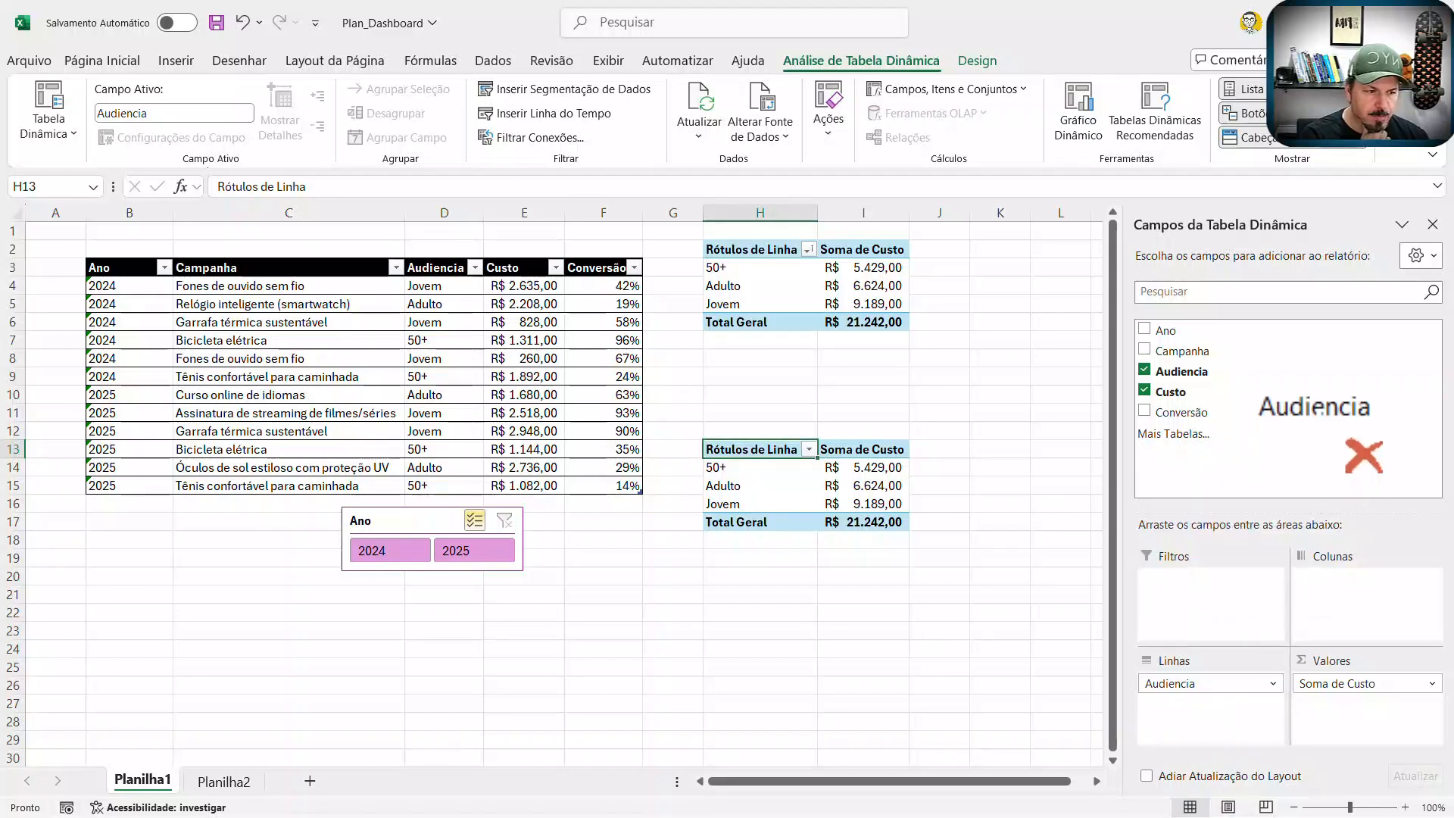
left_click_drag(1355, 447, 1355, 447)
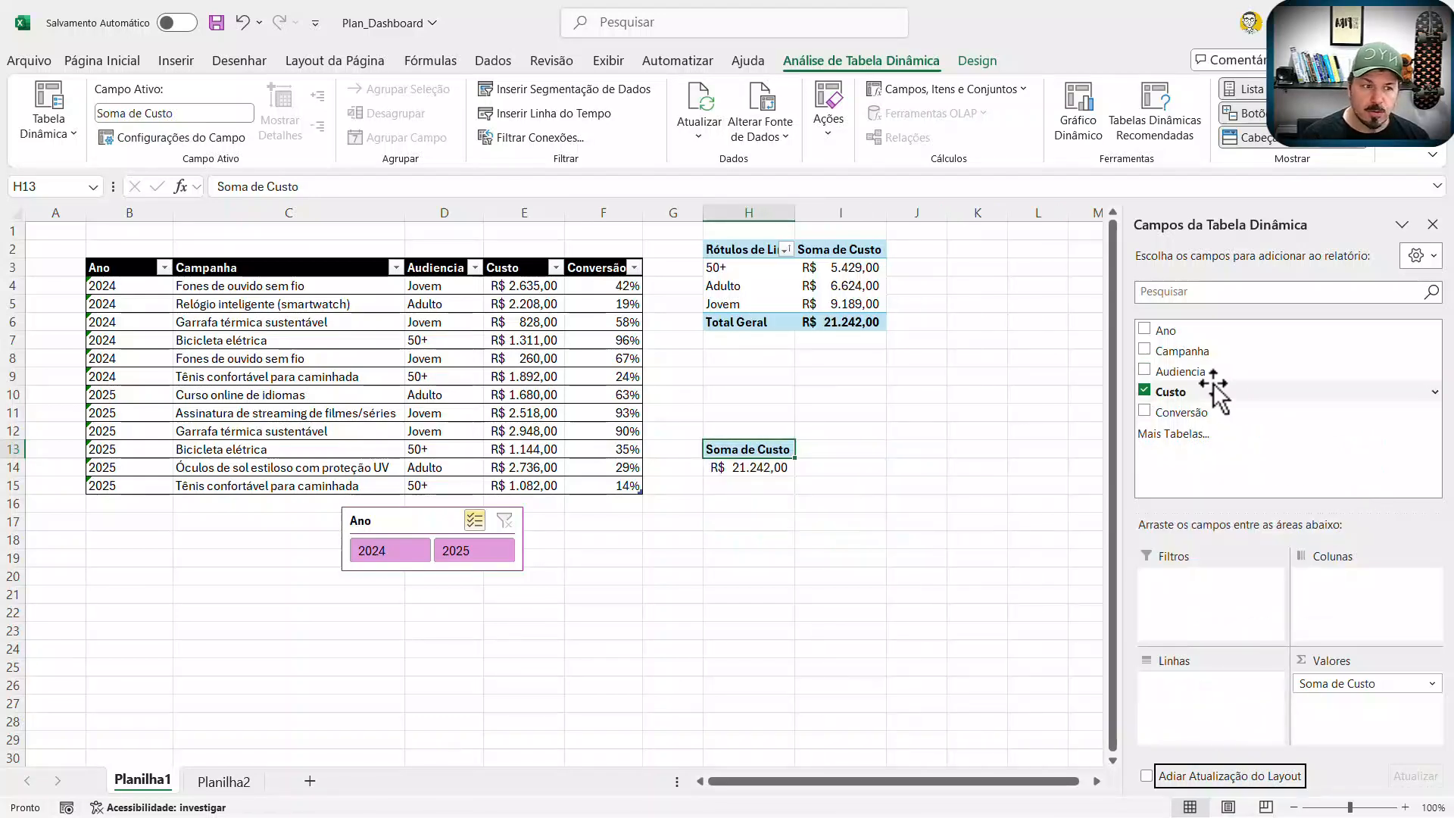
left_click_drag(1173, 363, 1218, 727)
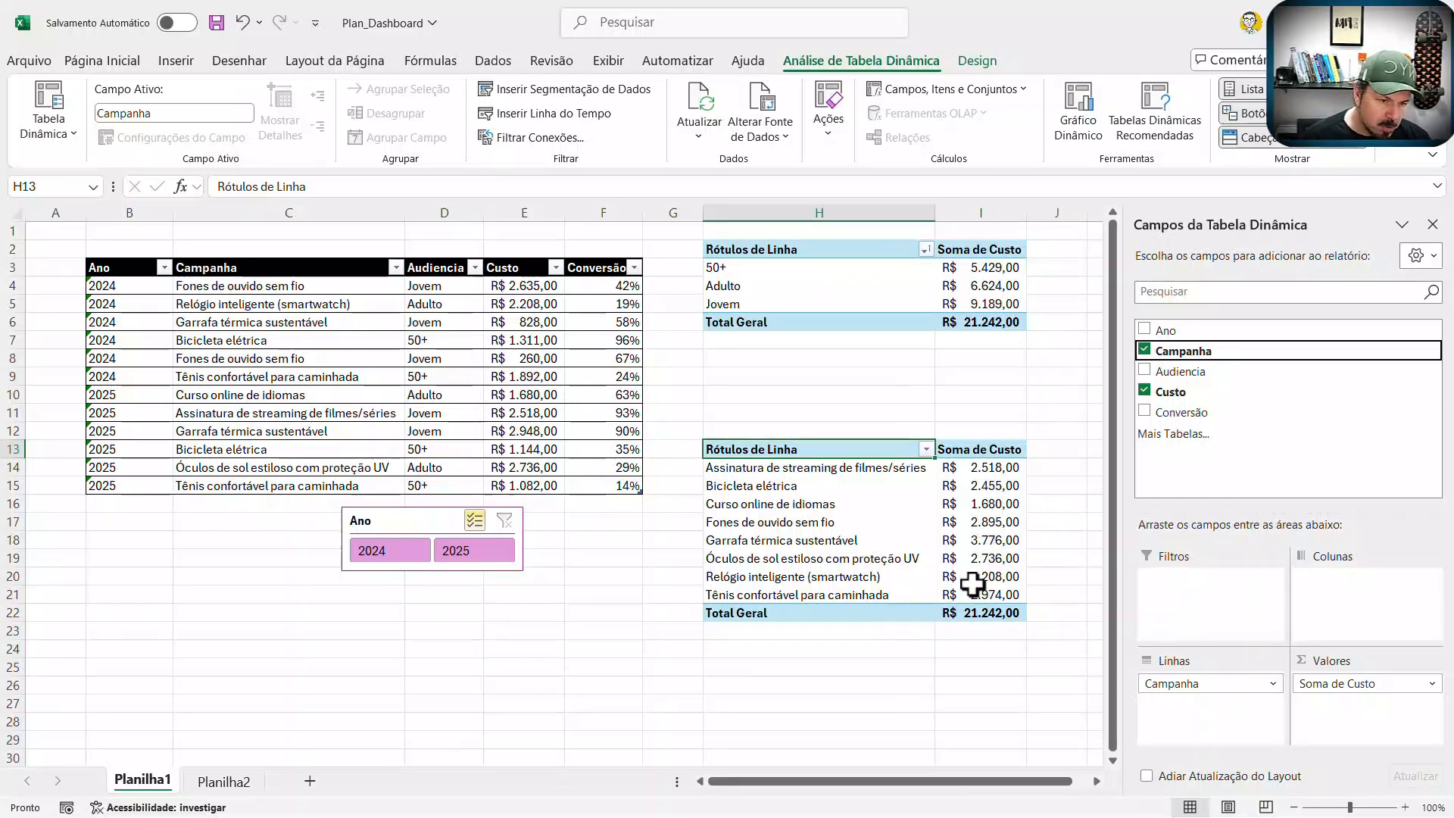
Step: Summarize the Custo values in the Campanha pivot table by Média instead of Soma
left_click(1344, 683)
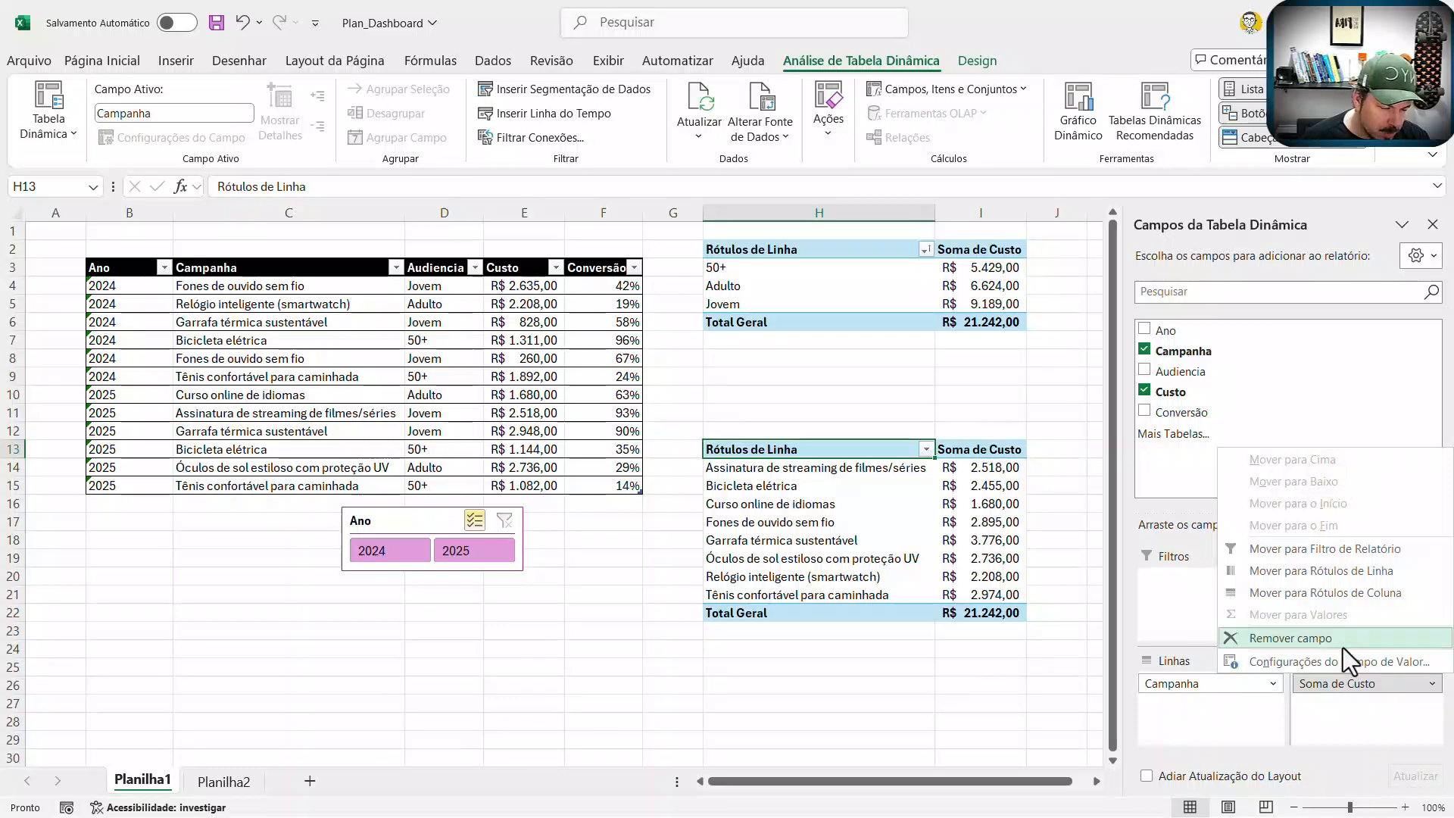
left_click(1330, 664)
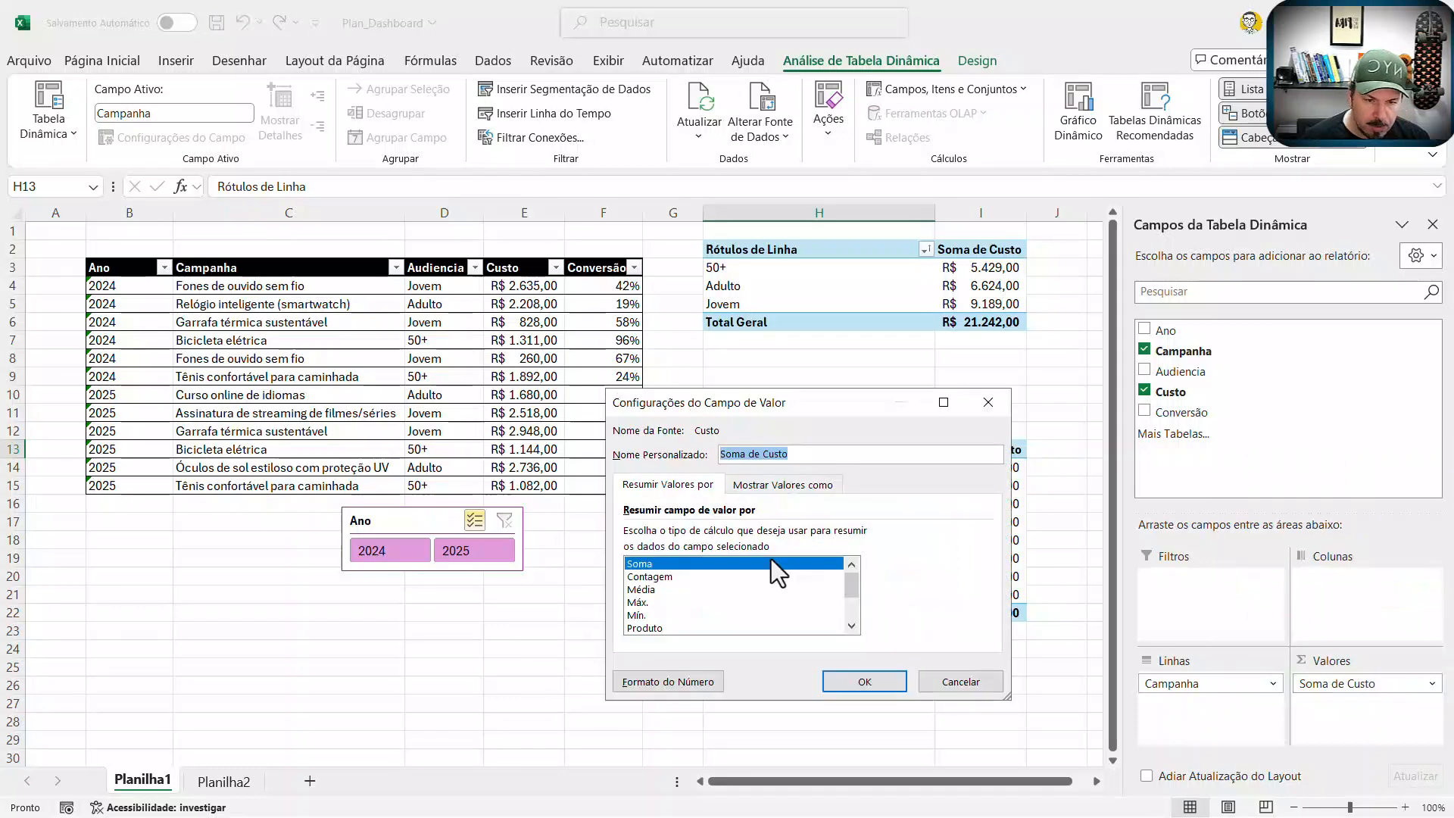
left_click(652, 589)
left_click(847, 685)
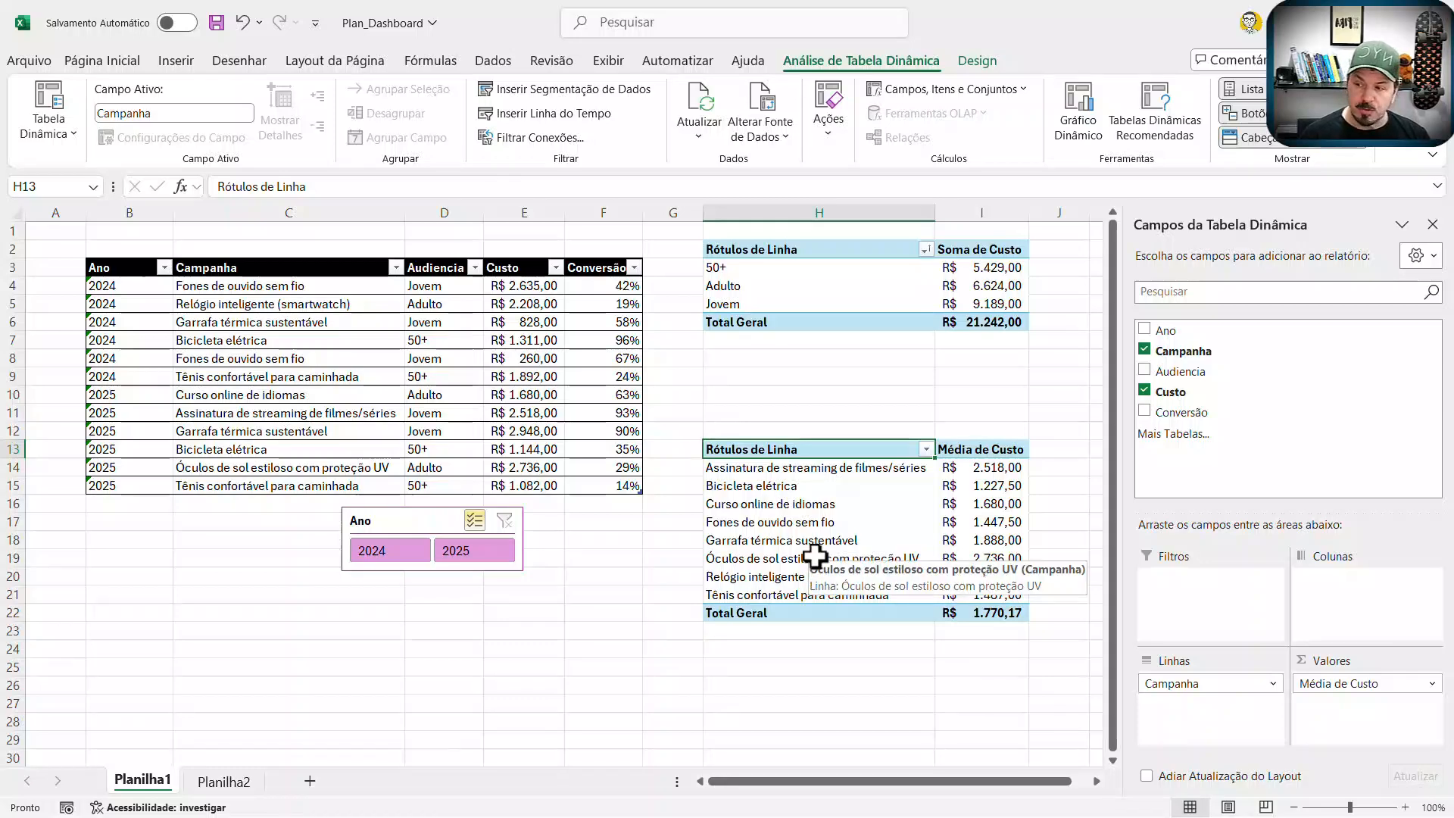
Step: Nudge the Ano slicer slightly to the left and insert a Campanha slicer for the average-cost pivot table
left_click_drag(409, 517, 390, 513)
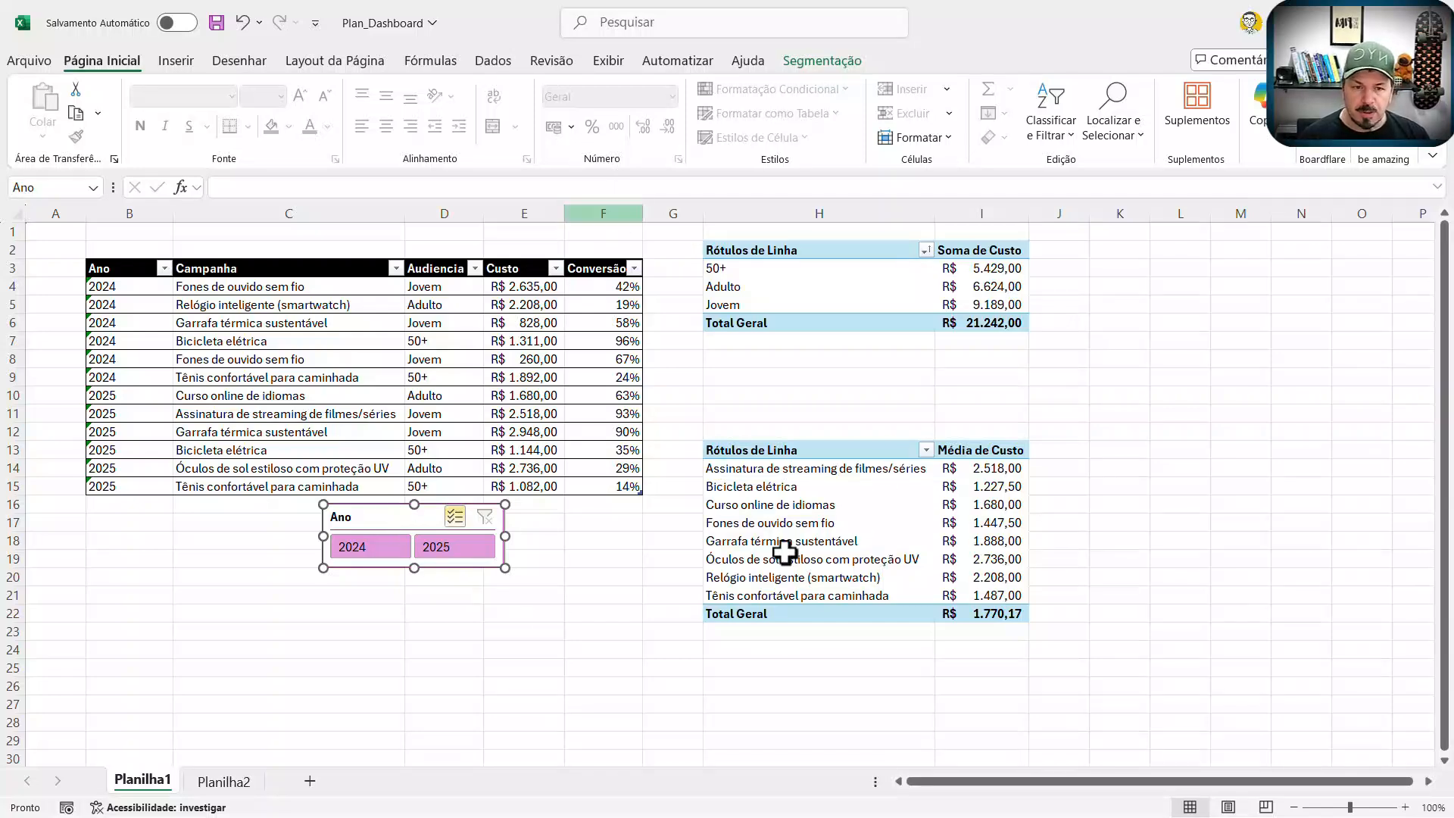
left_click(820, 502)
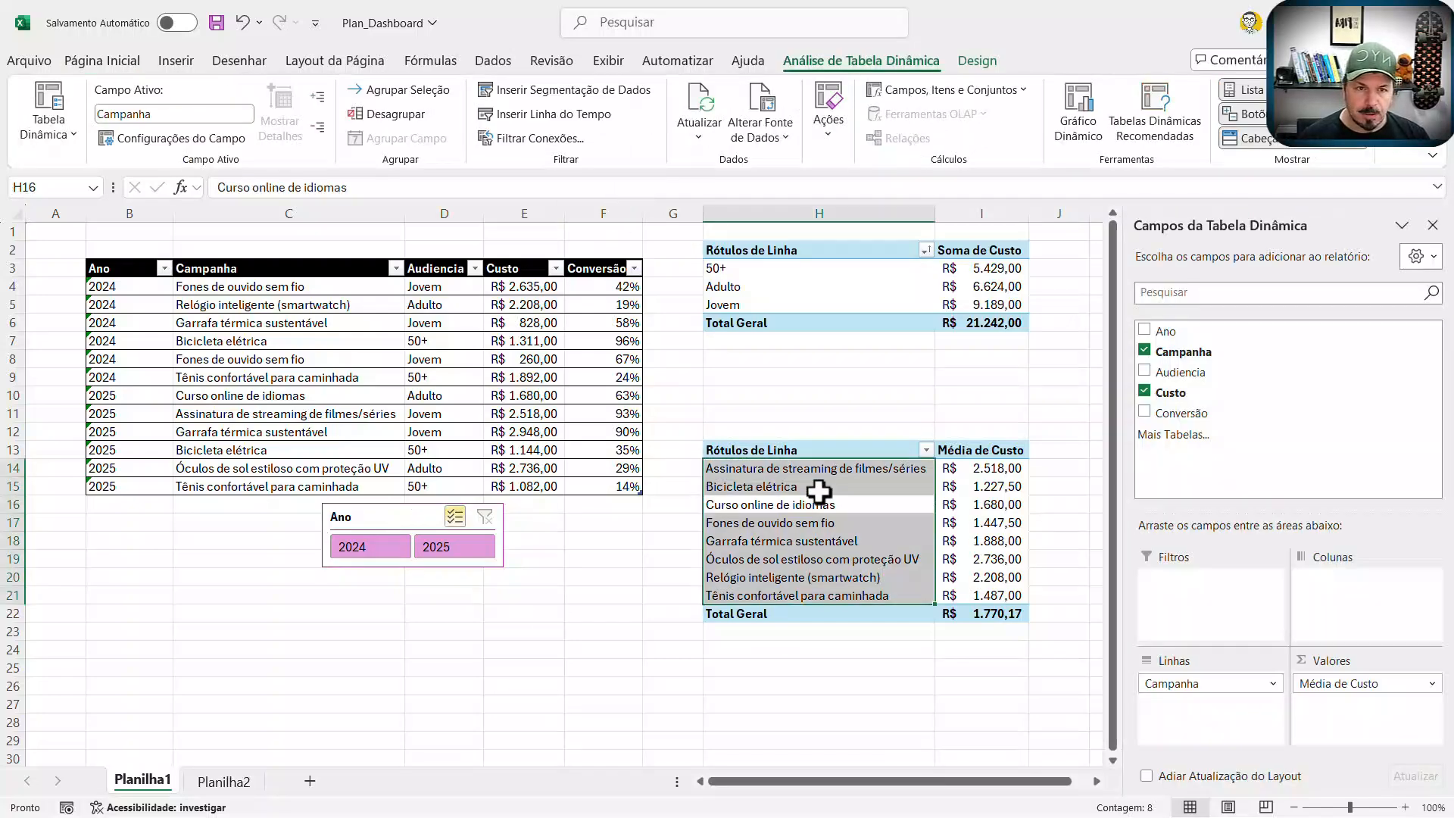
left_click(588, 92)
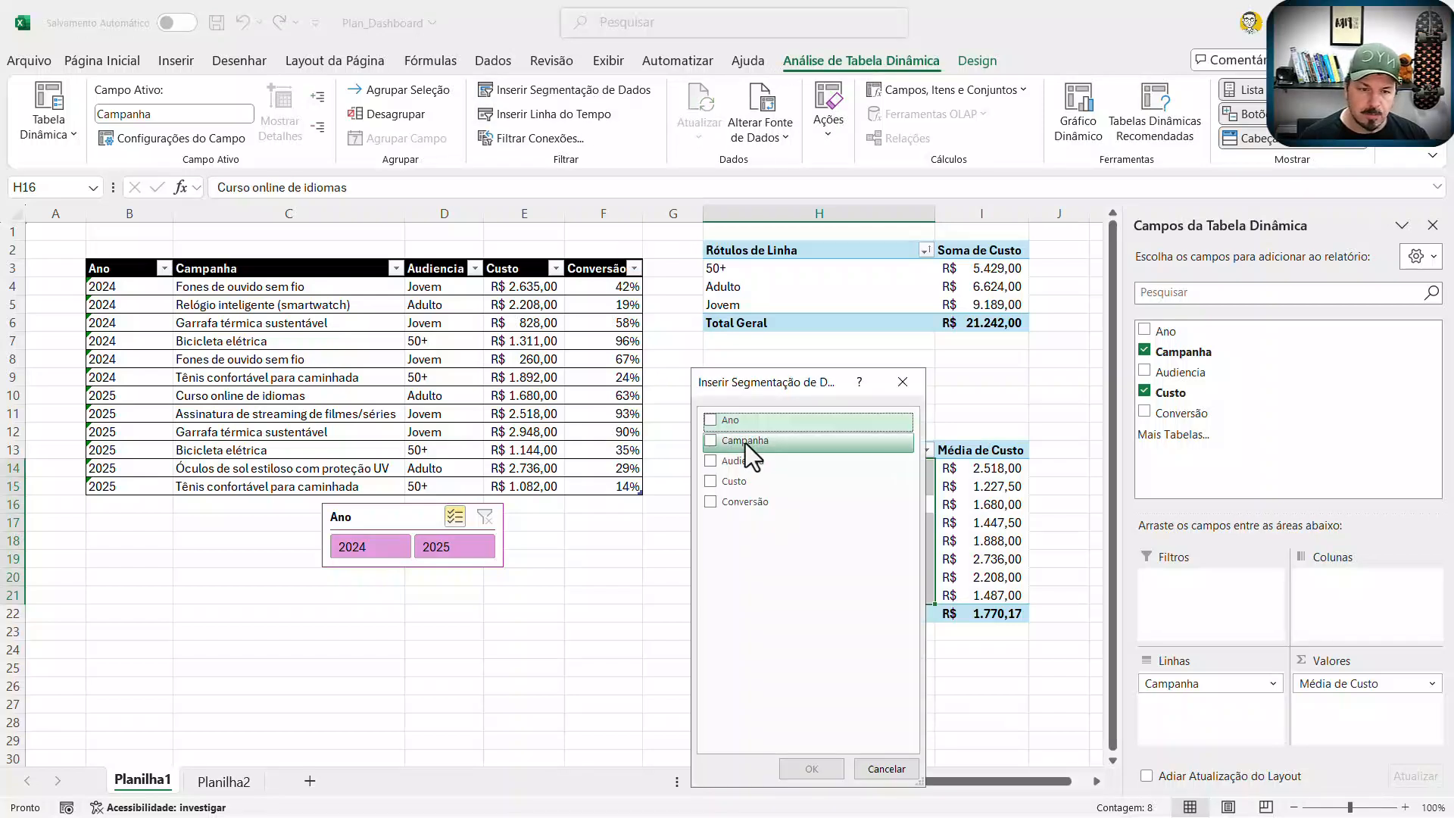
left_click(717, 444)
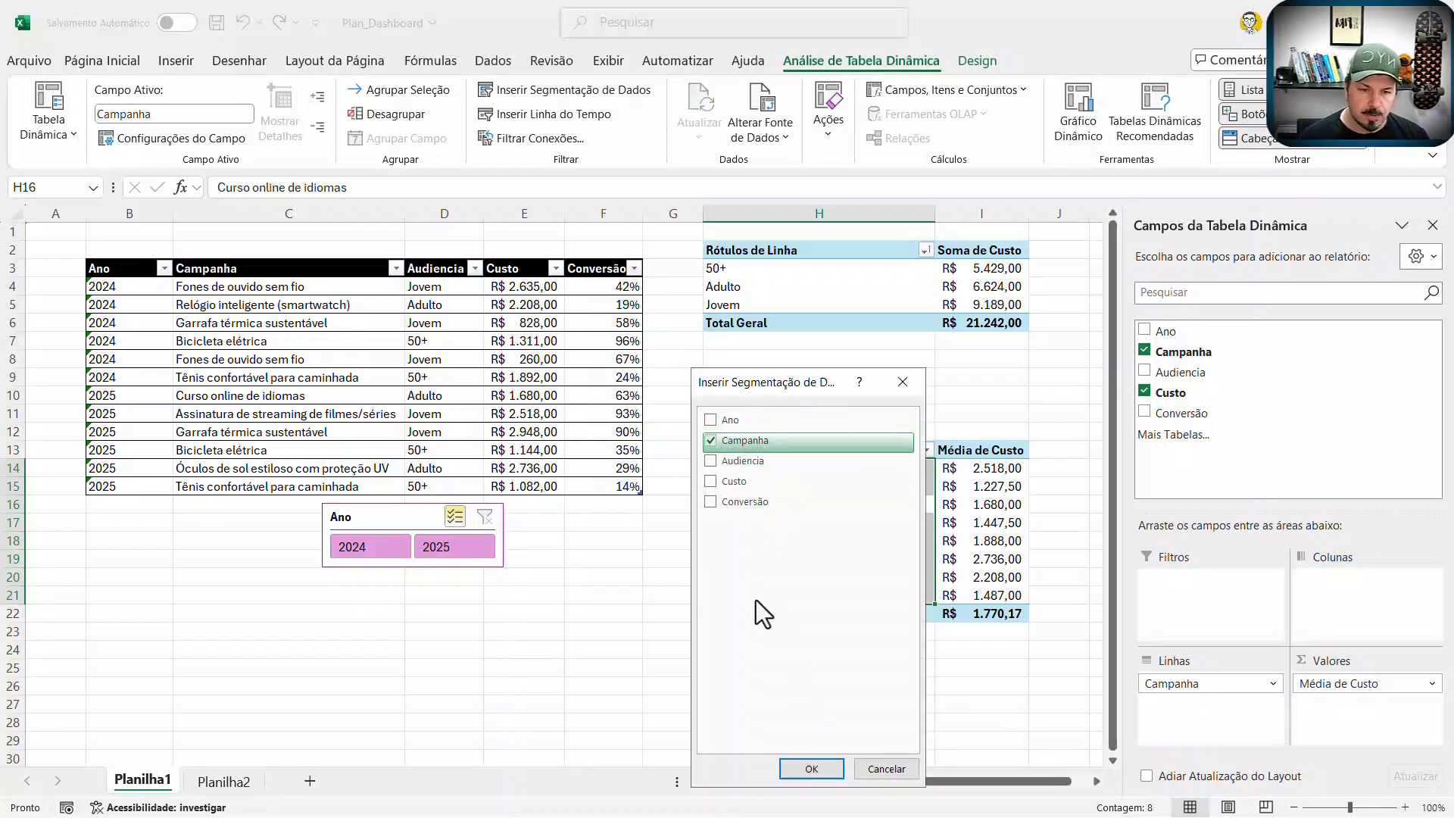
left_click(811, 769)
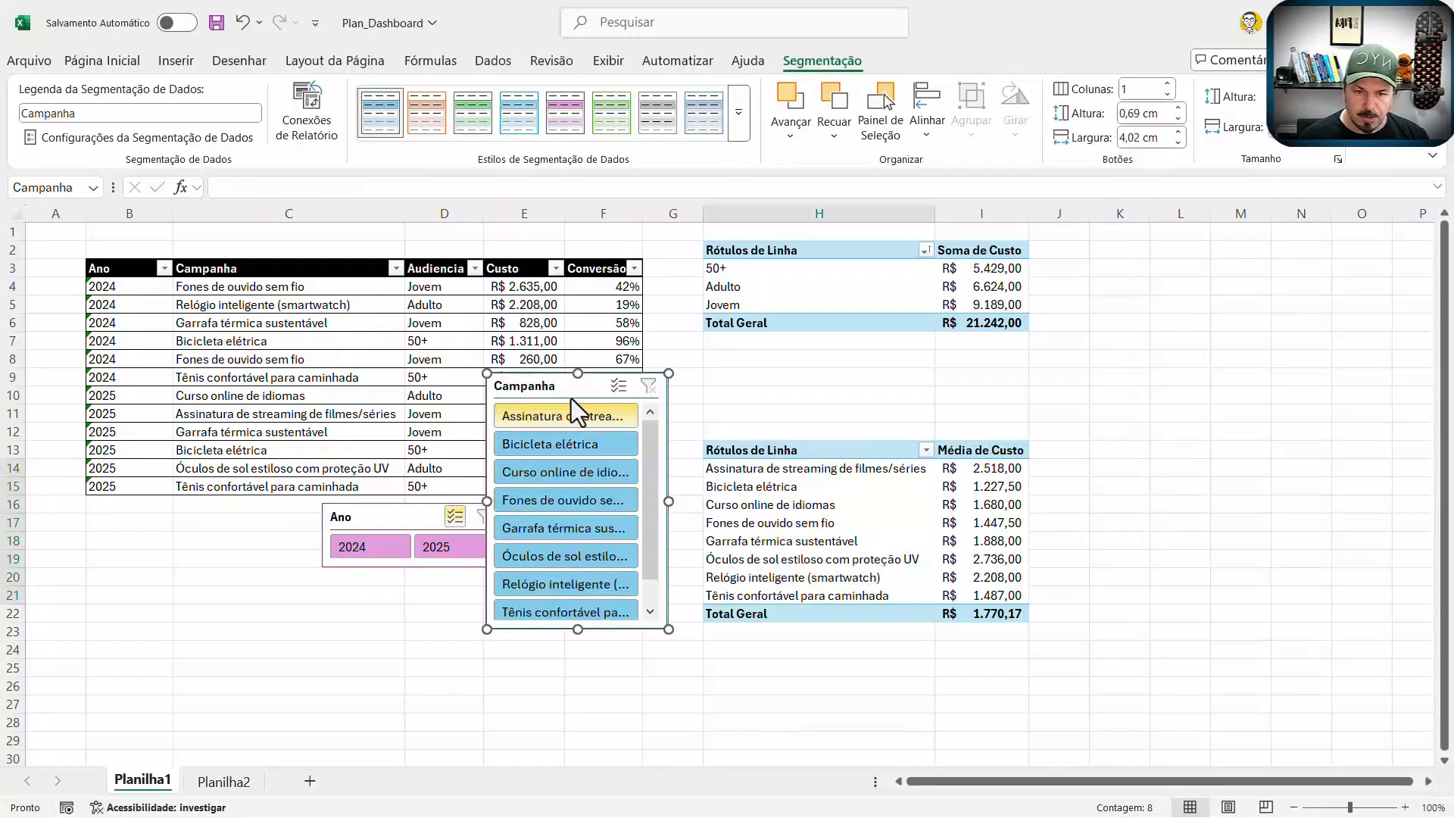
Step: Move the Campanha slicer below the Ano slicer, around columns B and C, and arrange its buttons in 2 columns
left_click_drag(571, 398, 202, 607)
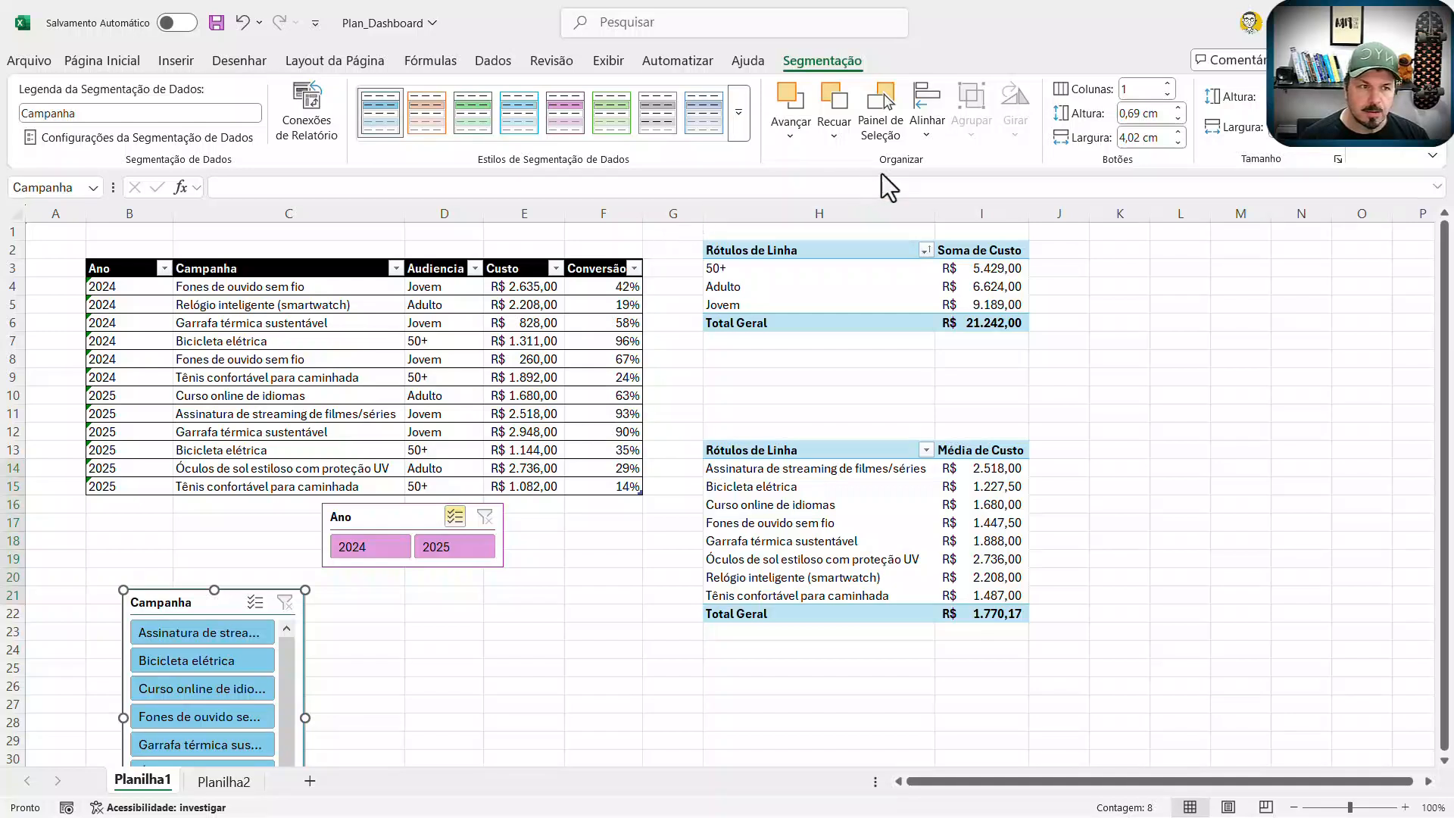
left_click(1173, 86)
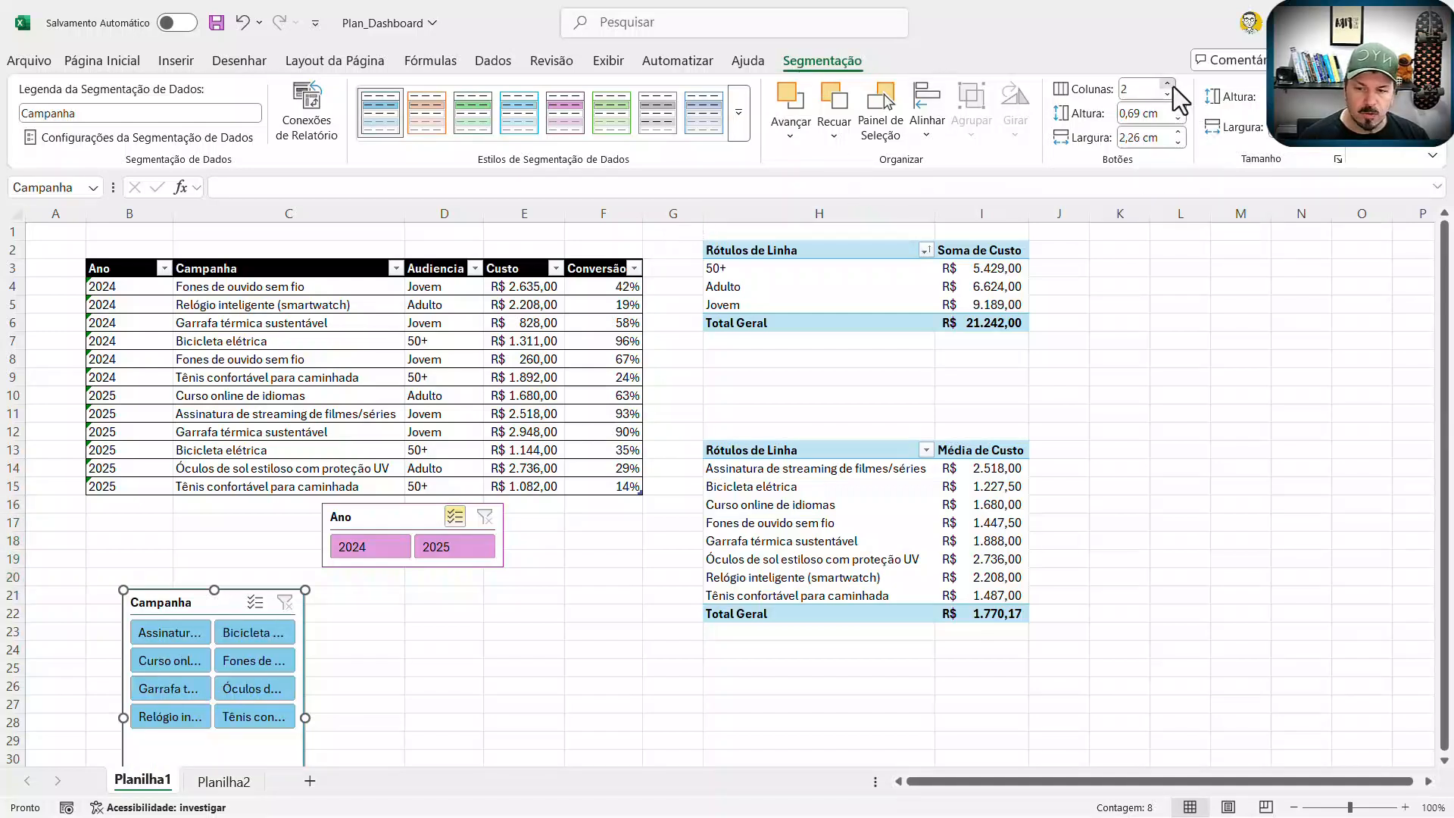
Step: Arrange the Campanha slicer's buttons in 8 columns and widen the slicer until it reaches column J
left_click(1173, 87)
left_click(1174, 87)
left_click(1174, 86)
left_click(1174, 86)
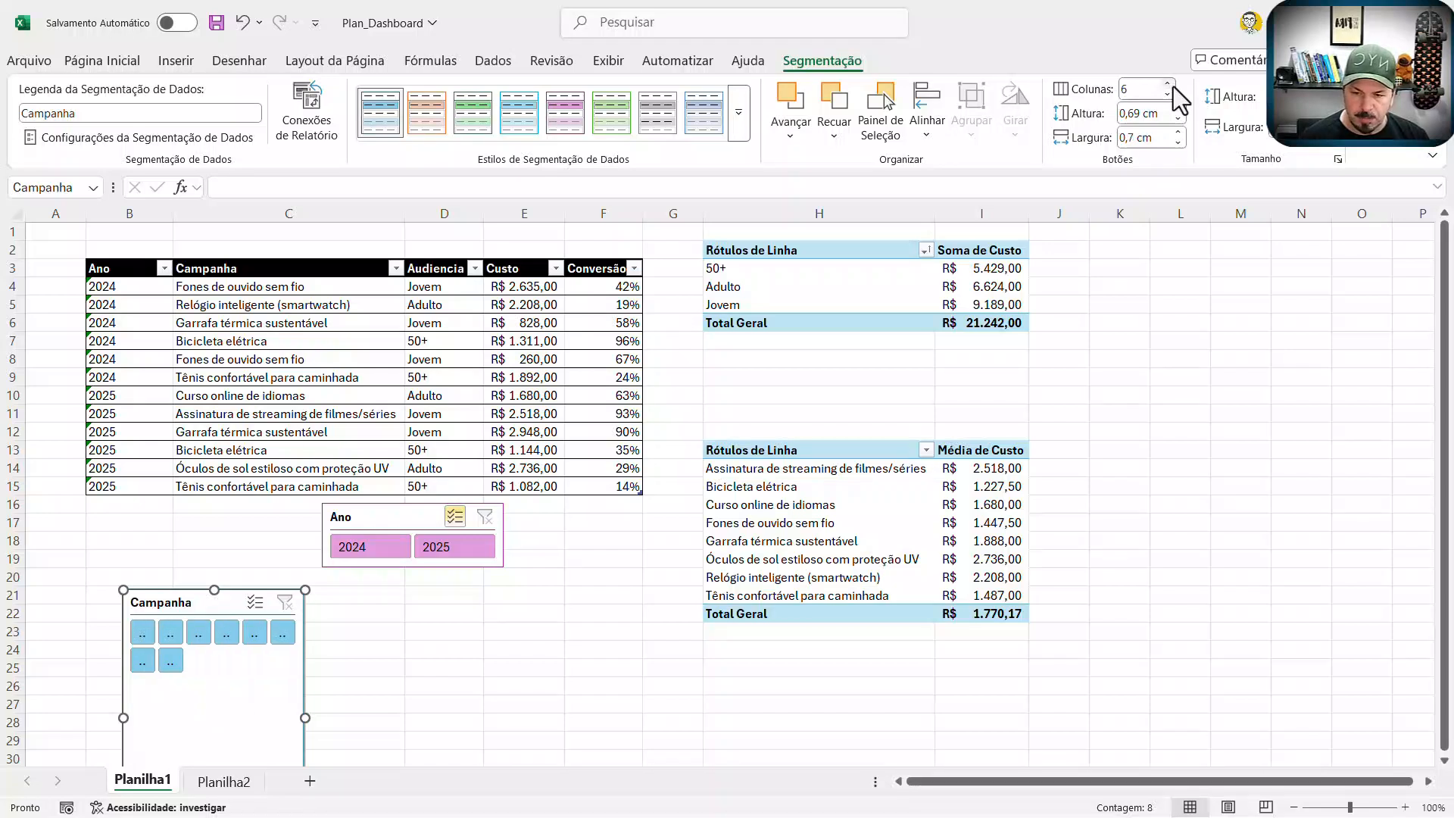
left_click(1174, 86)
left_click(1174, 86)
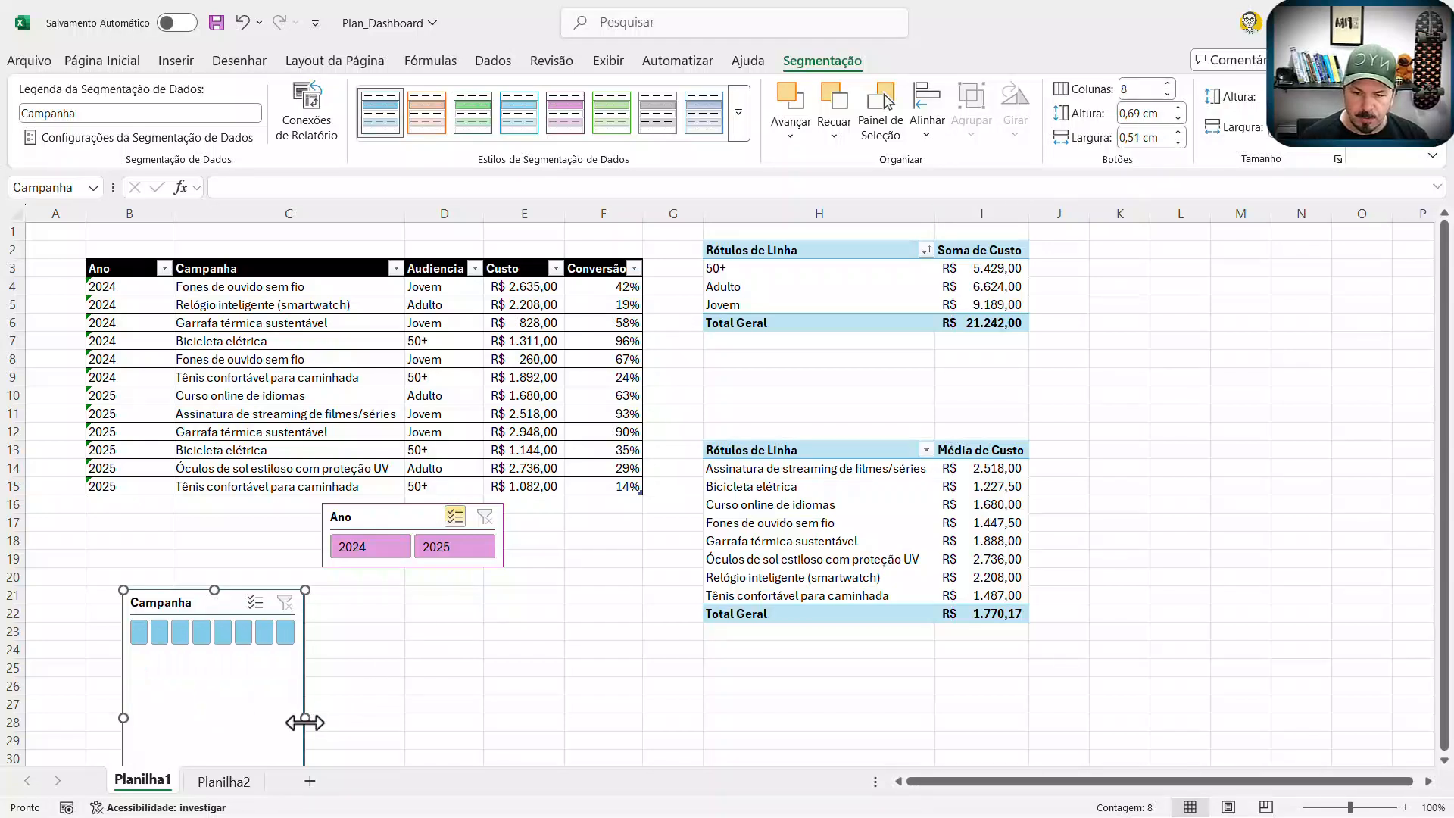
left_click_drag(305, 720, 1062, 716)
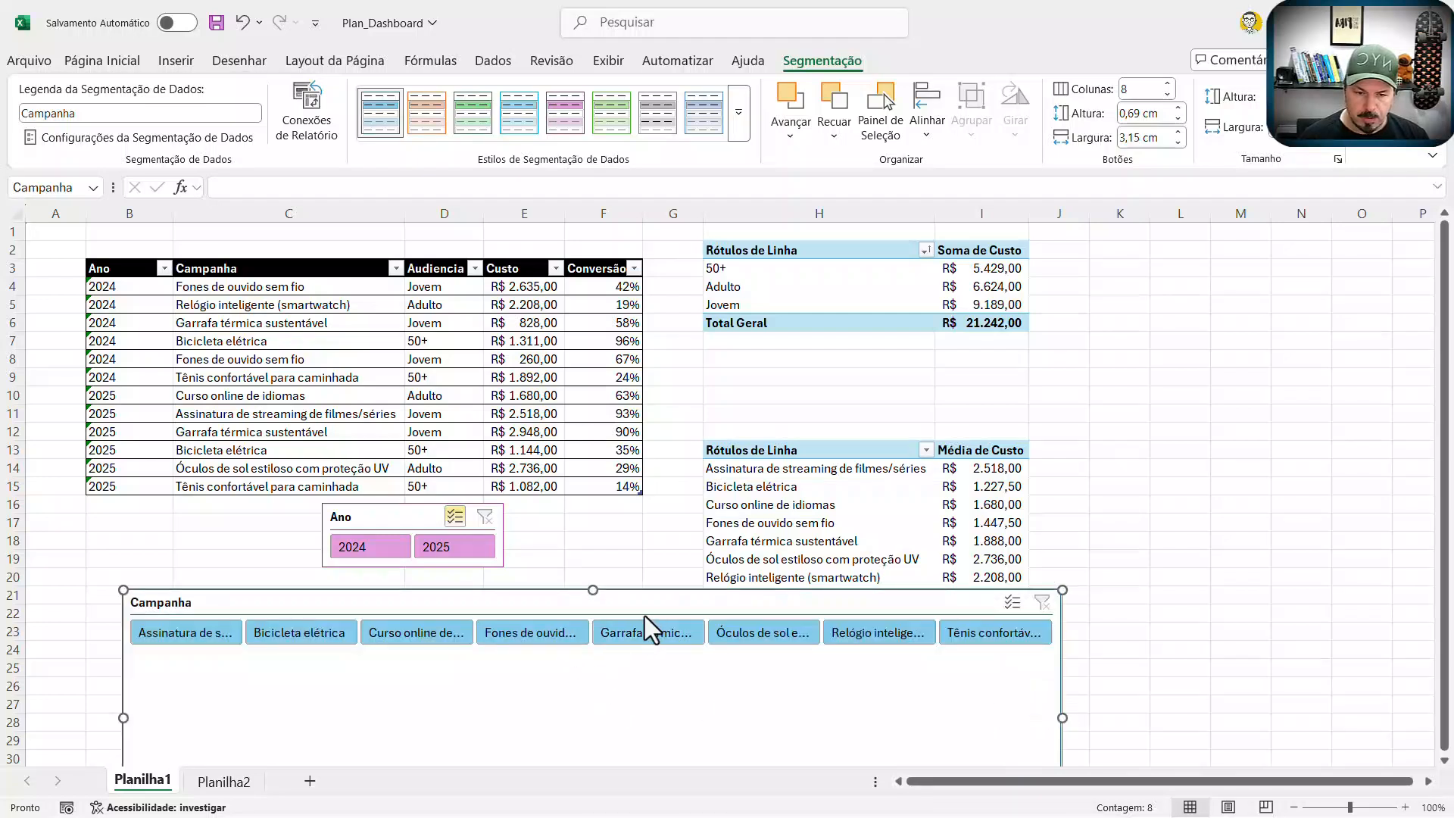
Step: Shrink the Campanha slicer to a single row of buttons and place it below the average-cost pivot table, around rows 23 to 26
left_click_drag(643, 616, 690, 414)
mouse_move(639, 645)
left_mouse_down()
mouse_move(633, 453)
mouse_move(652, 658)
left_mouse_up()
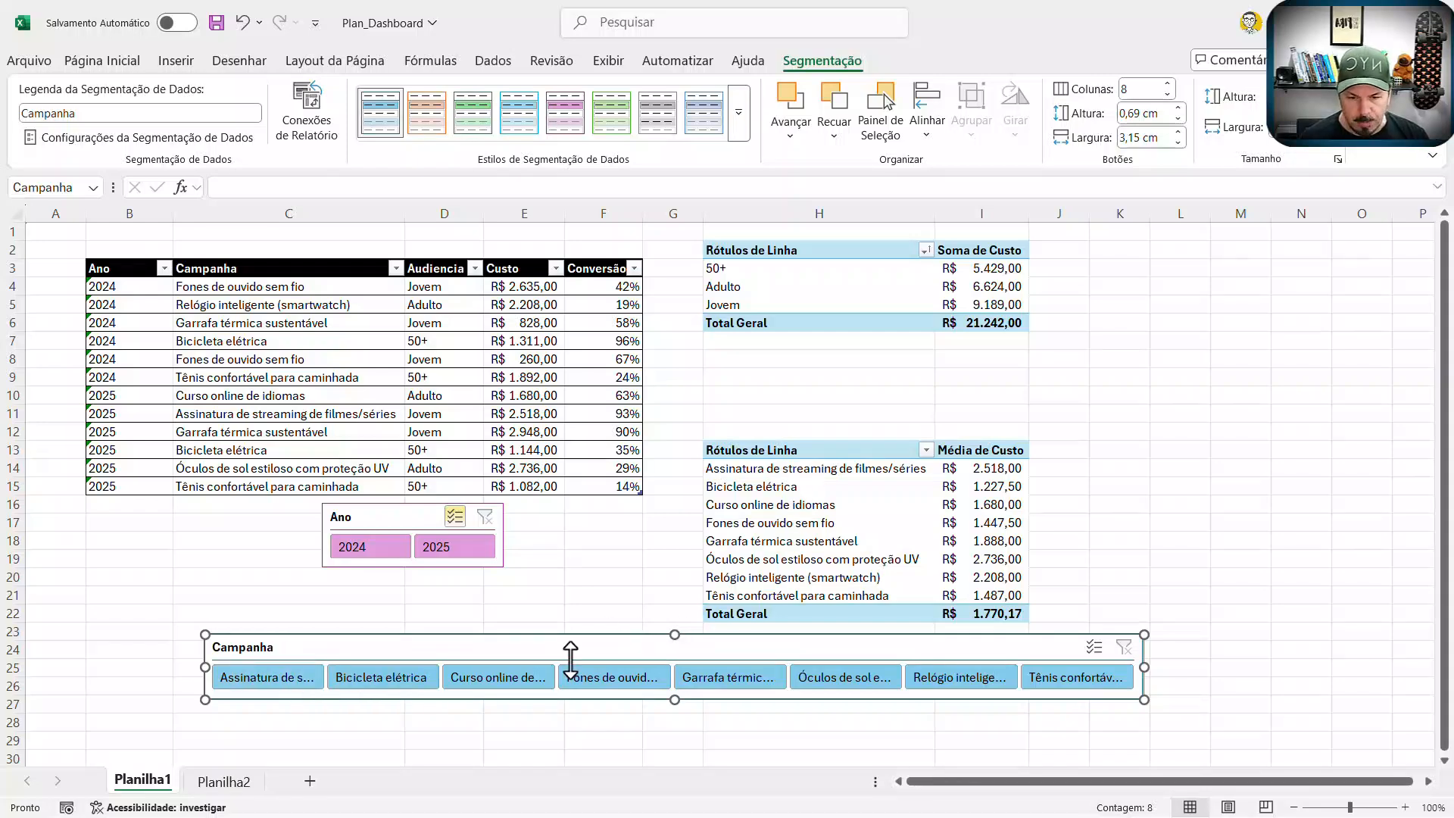
left_click(600, 738)
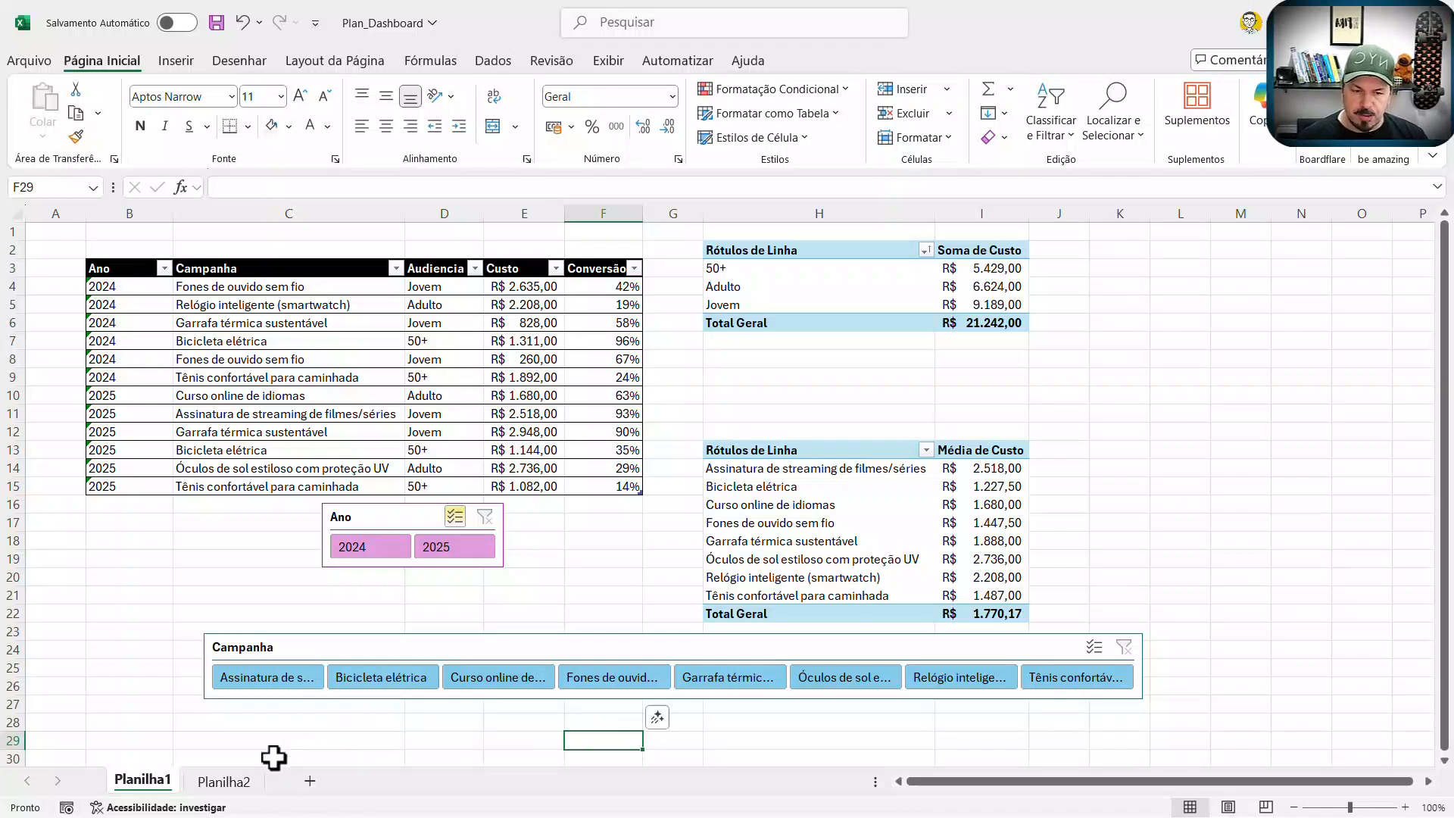
left_click(224, 781)
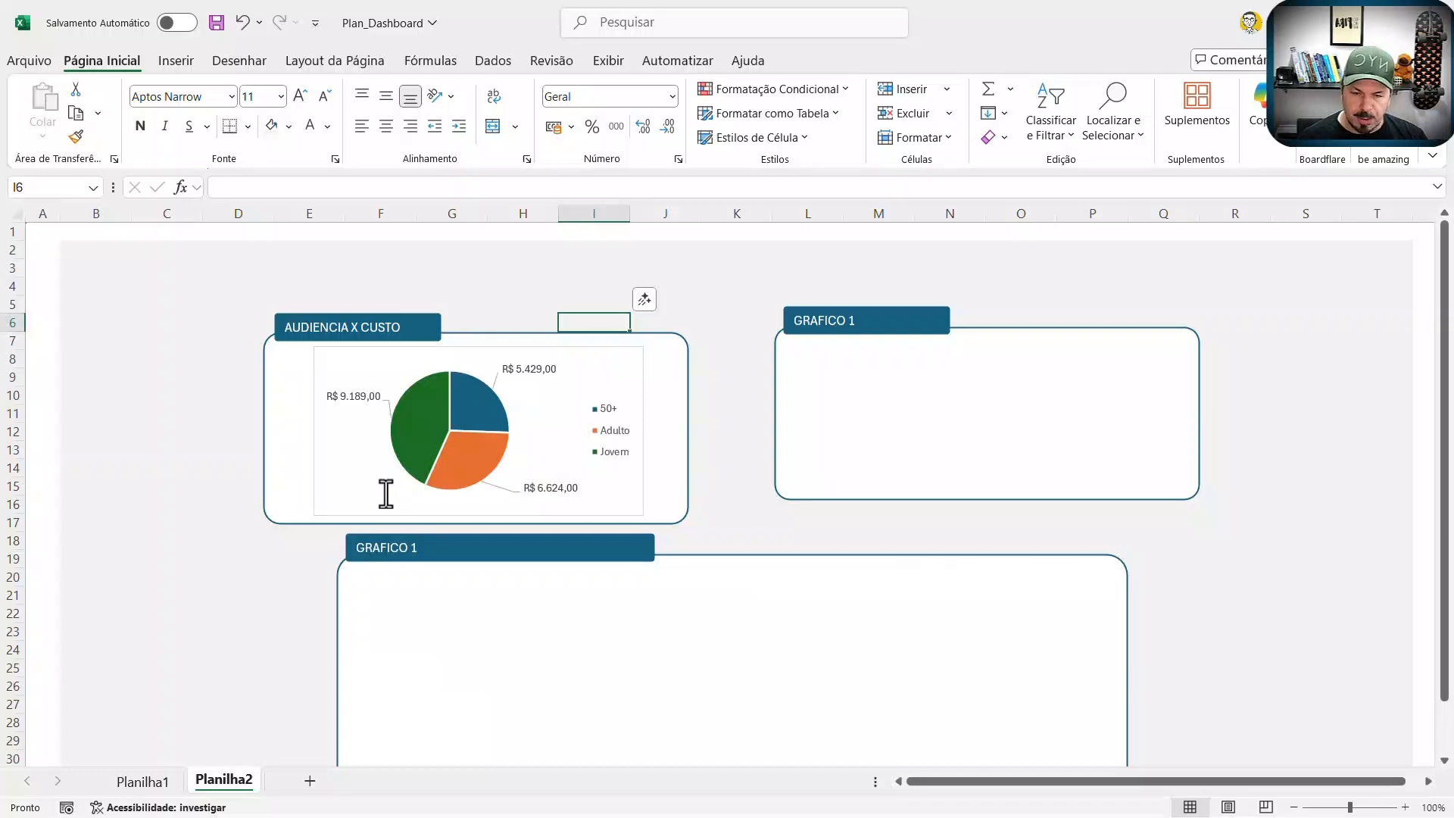
left_click(162, 783)
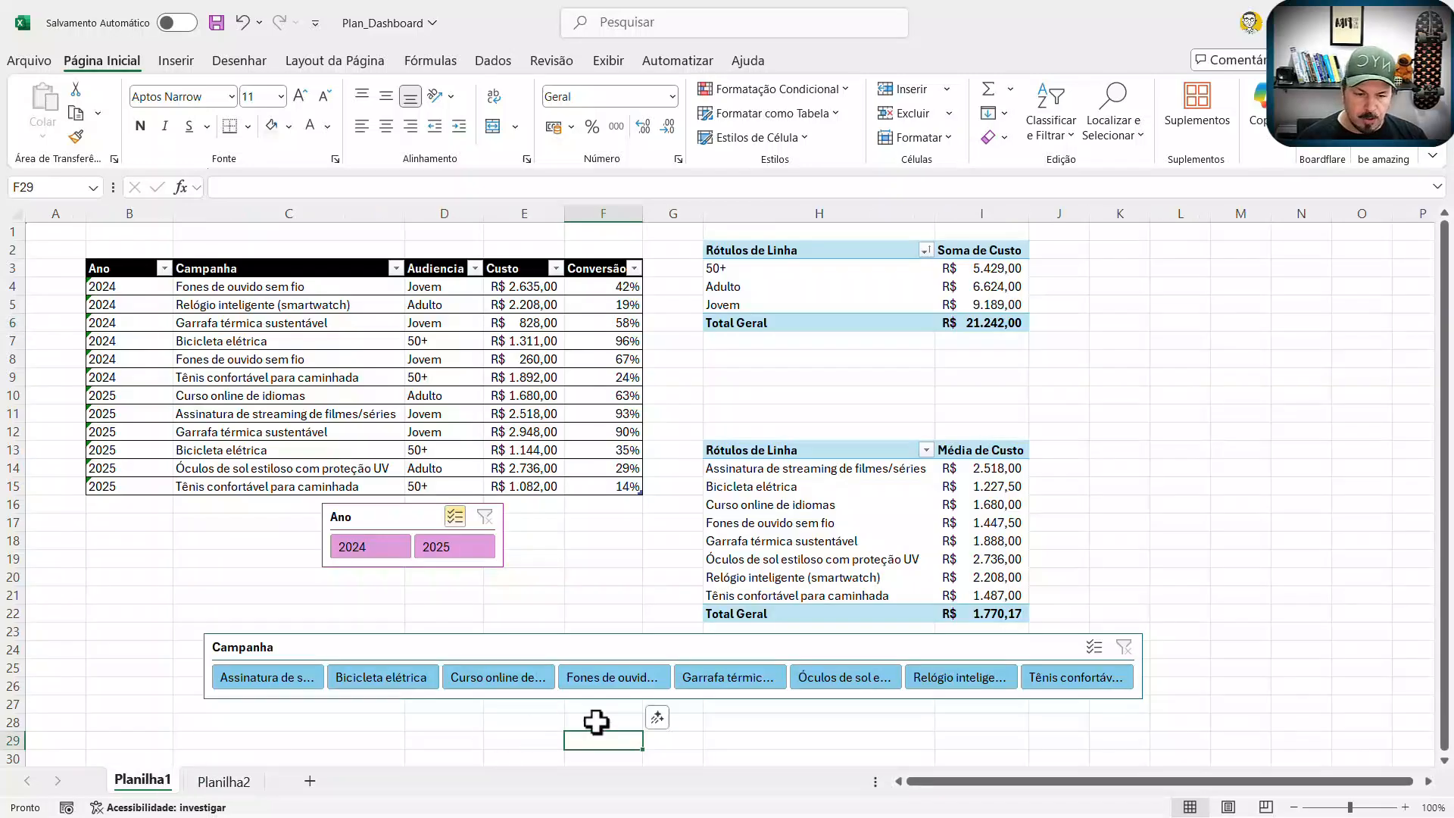
left_click(577, 648)
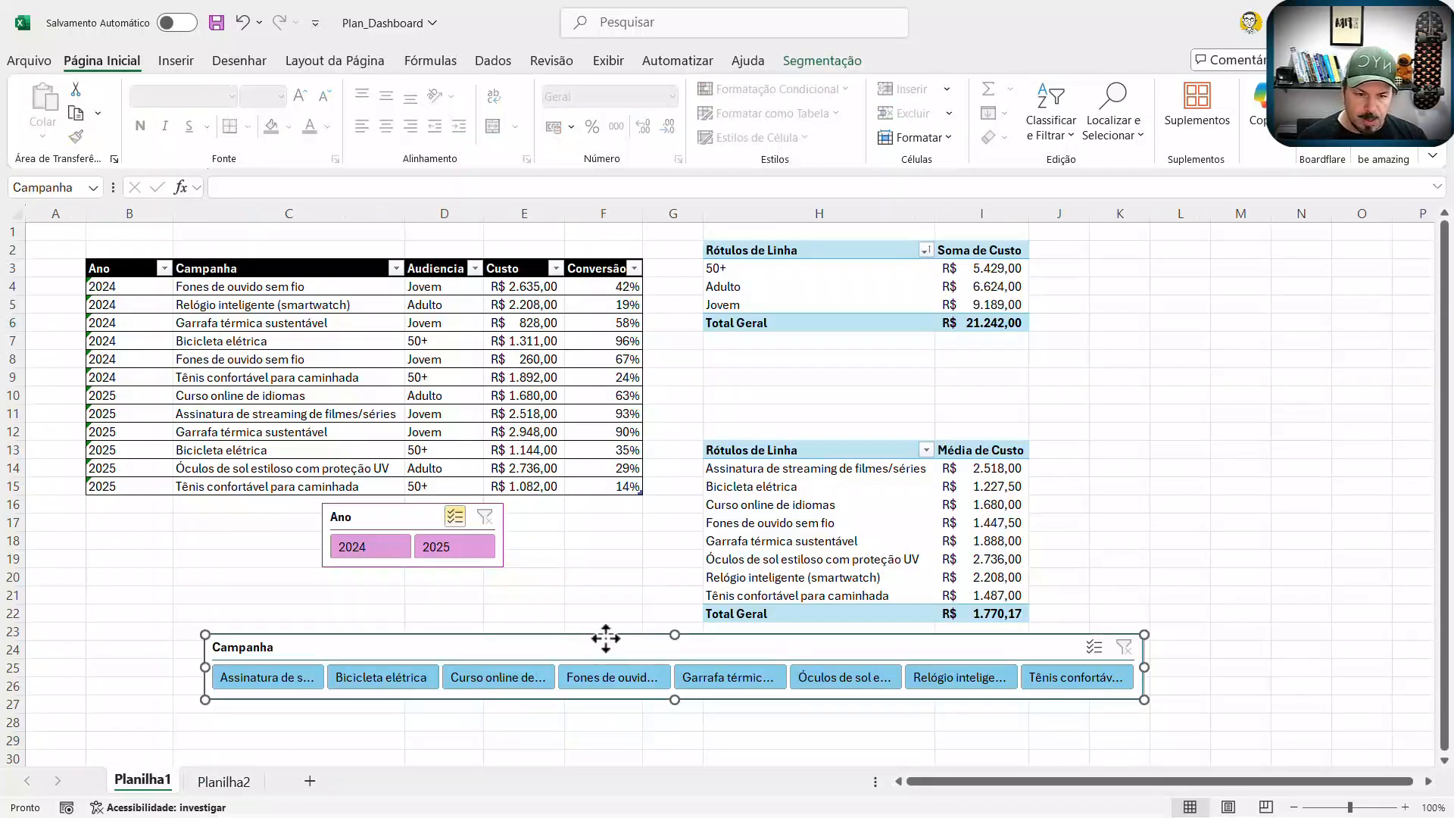
Step: Insert a horizontal bar PivotChart (Barras) from the Campanha average-cost pivot table at H13
left_click(788, 485)
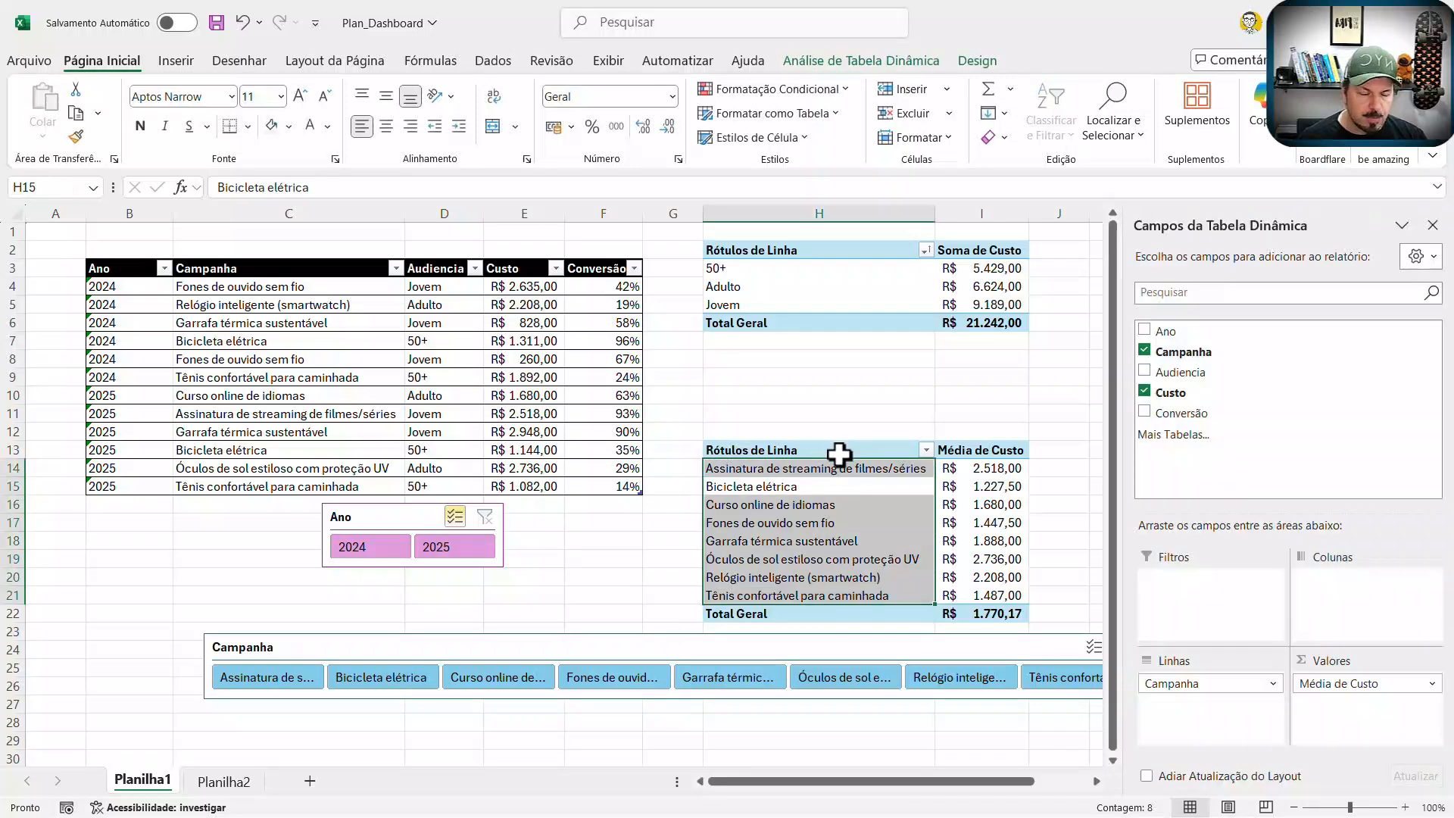
left_click(1432, 225)
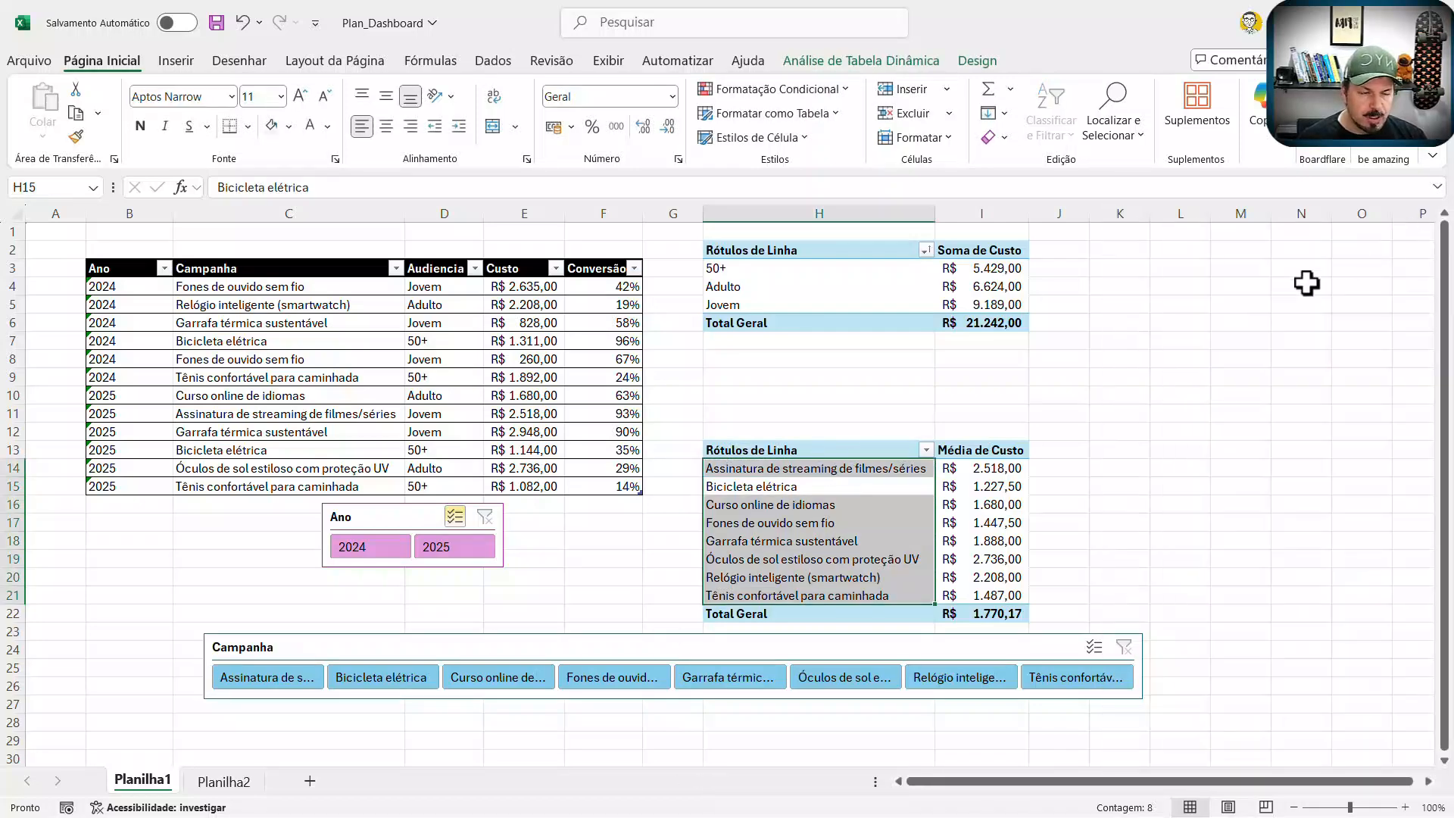
left_click(875, 446)
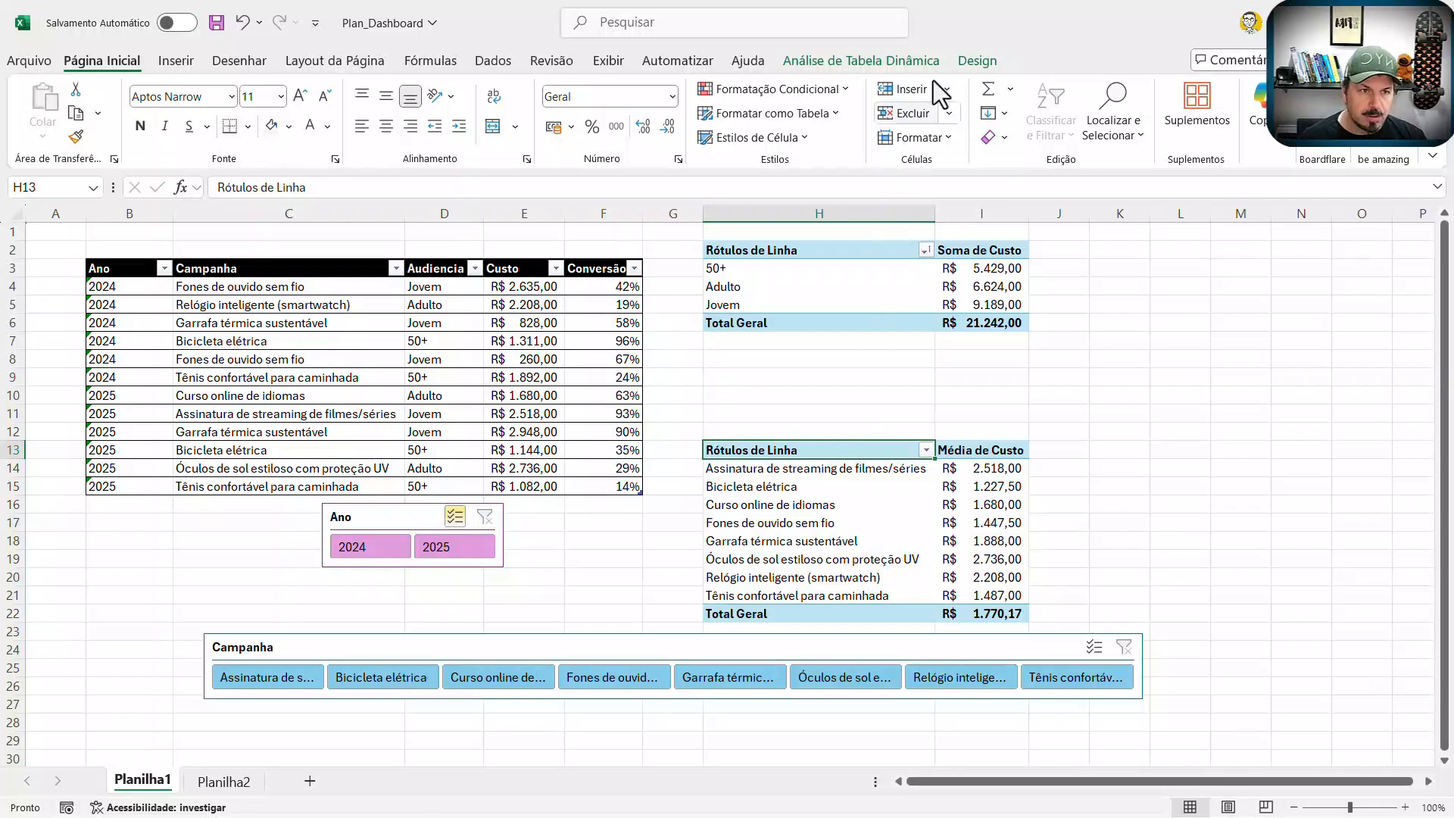
left_click(933, 57)
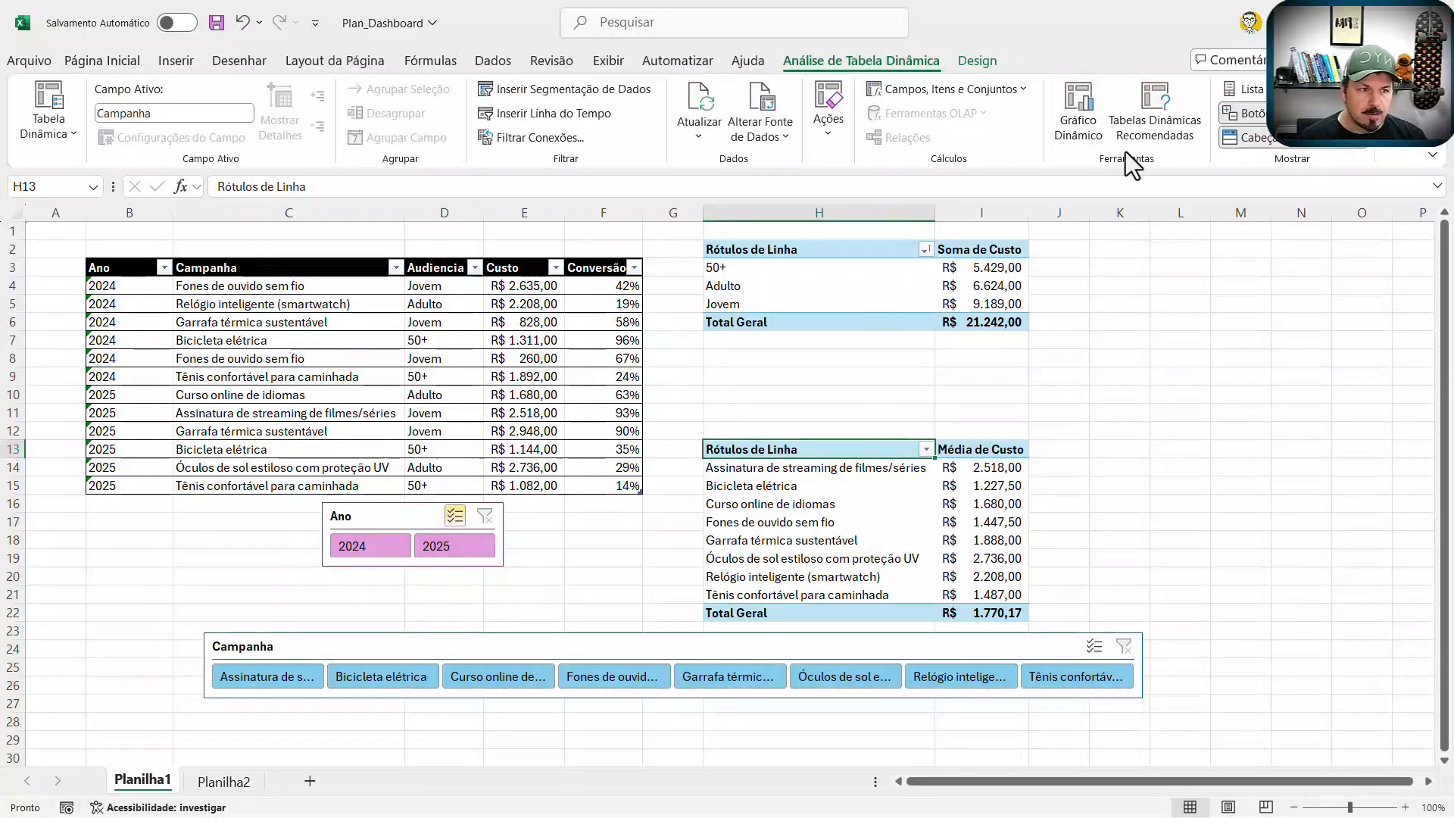
left_click(1087, 134)
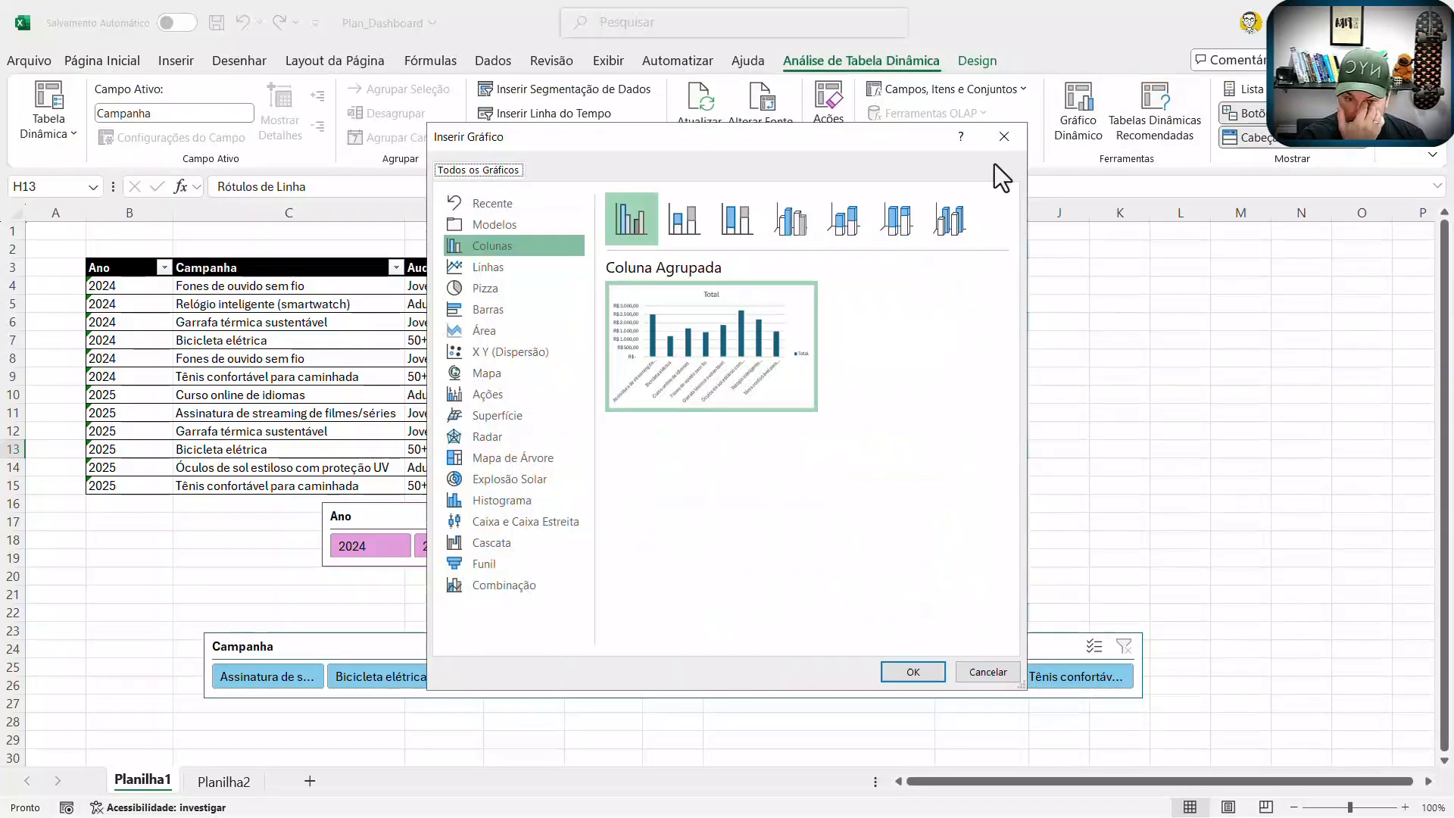
left_click(489, 307)
mouse_move(721, 288)
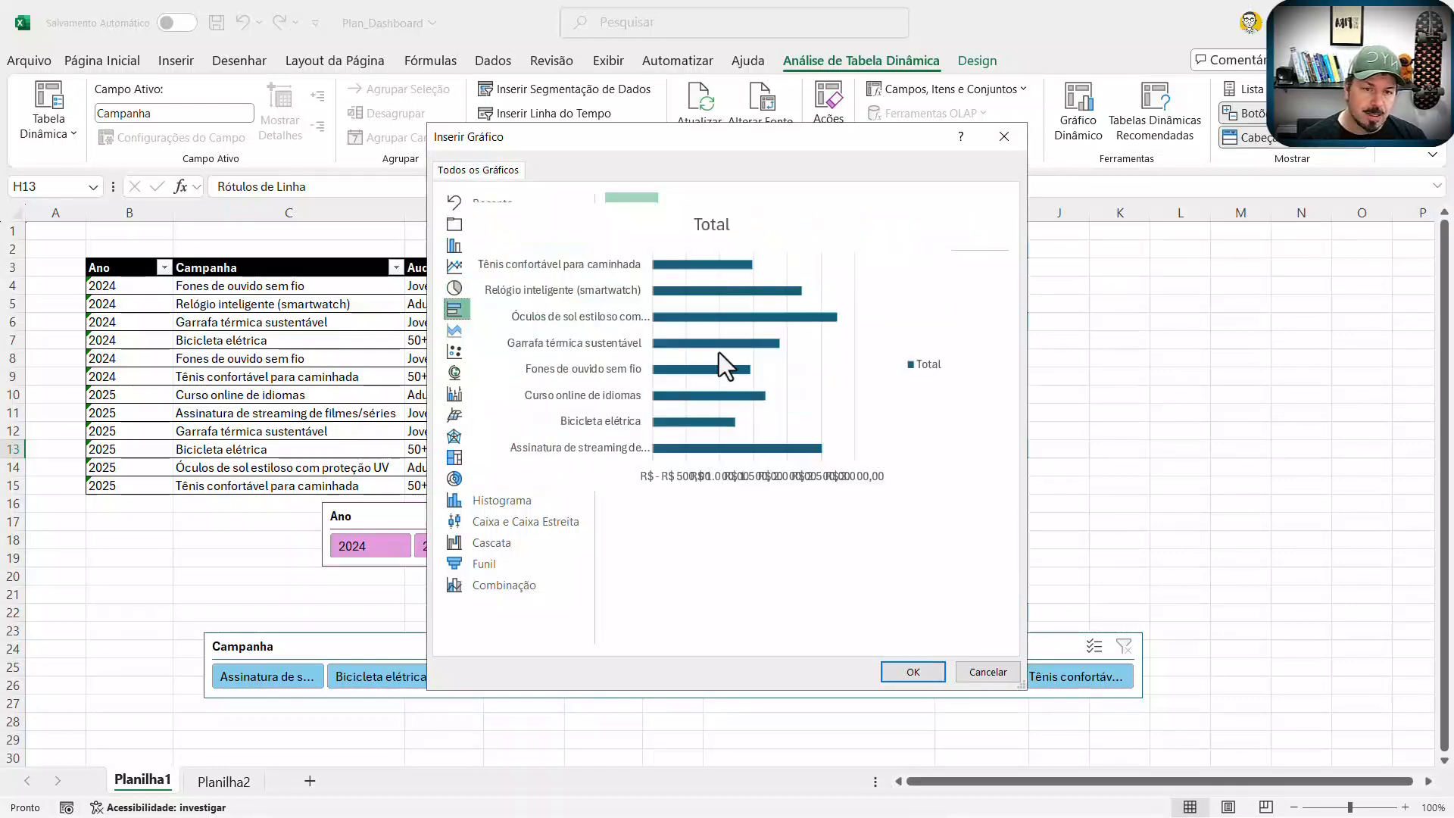
left_click(912, 671)
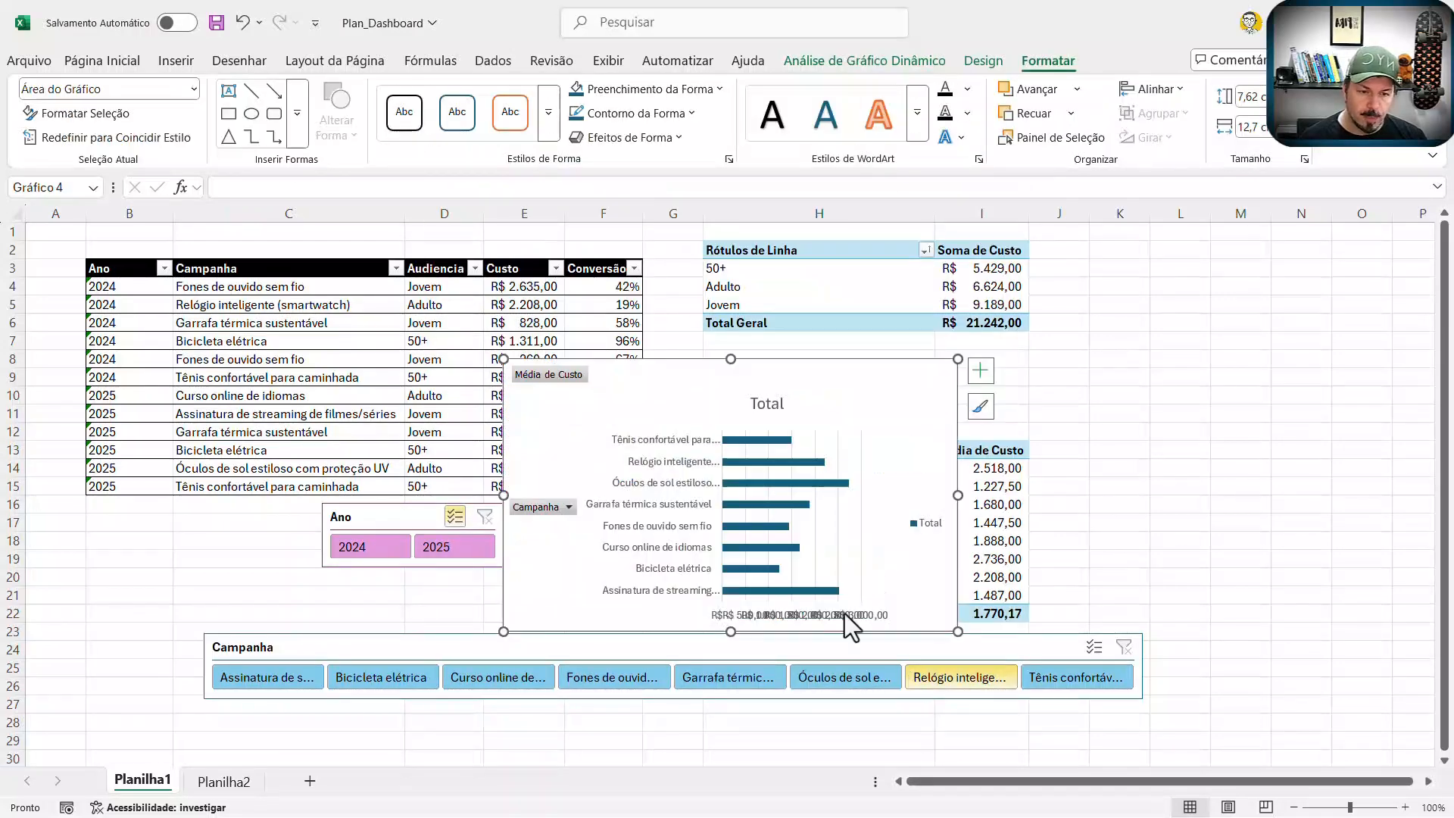
Step: Move the bar chart off the source table and hide all of its field buttons
left_click_drag(836, 420, 1308, 360)
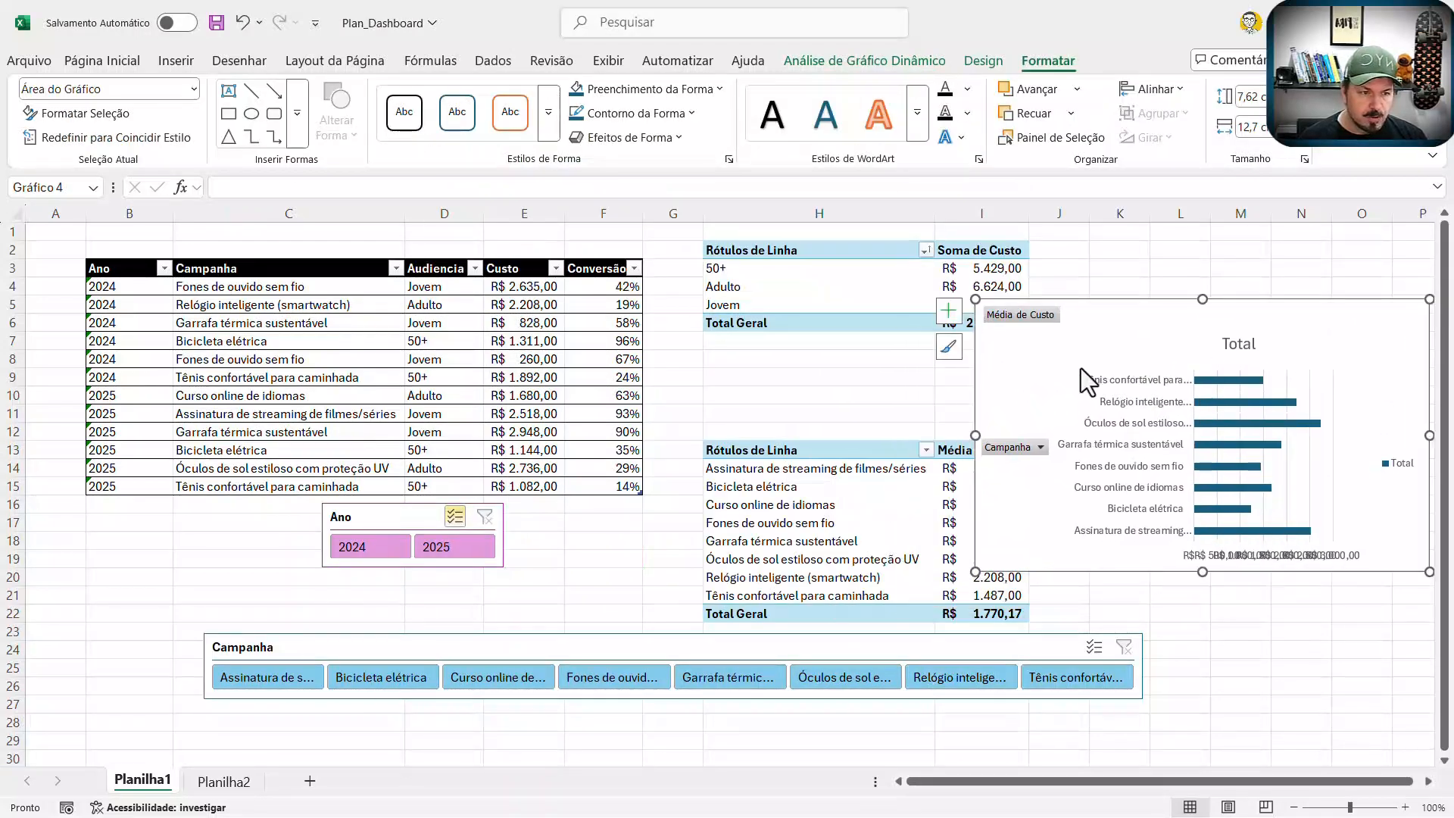
left_click(1047, 319)
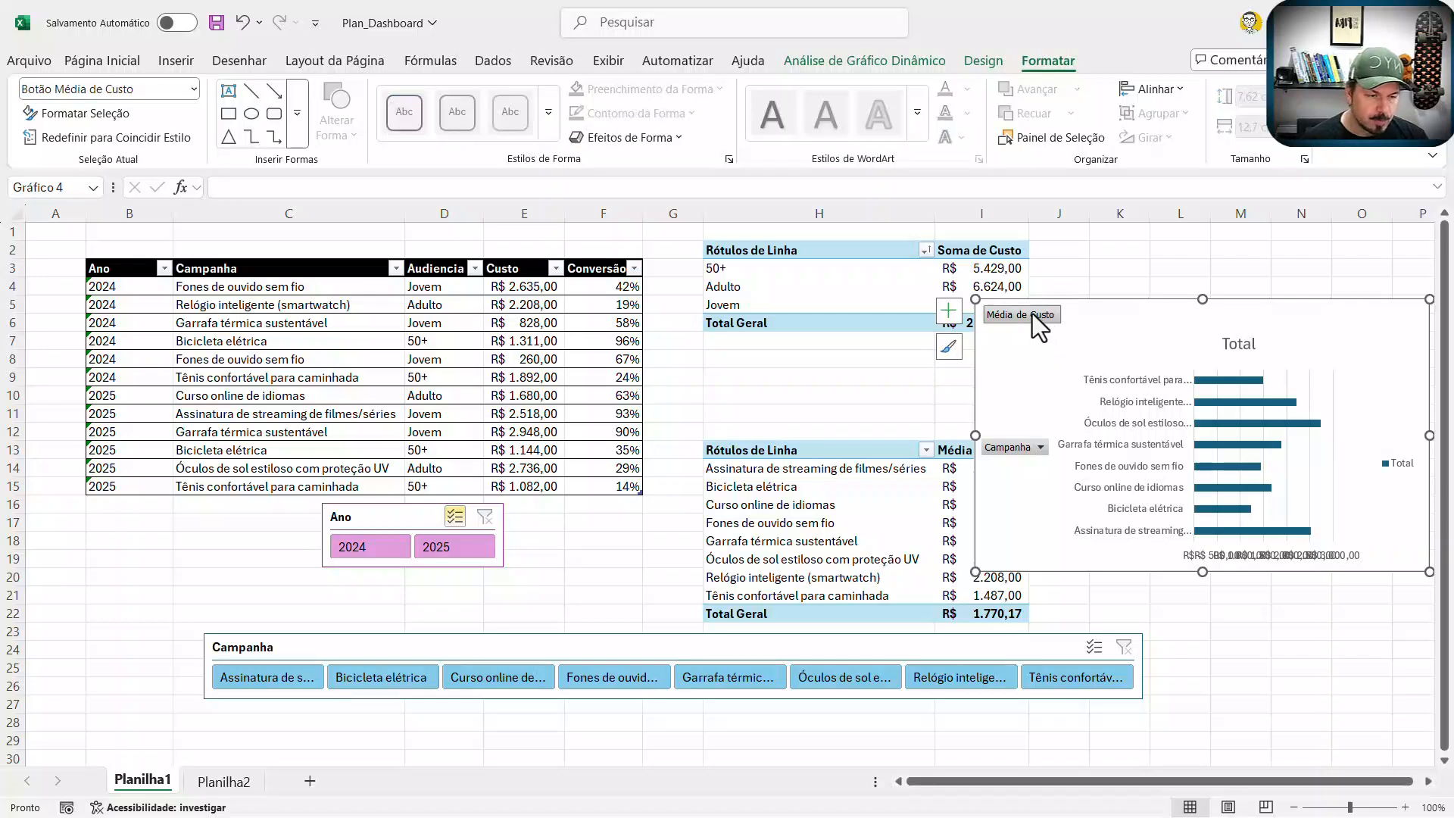
right_click(1033, 314)
left_click(1006, 322)
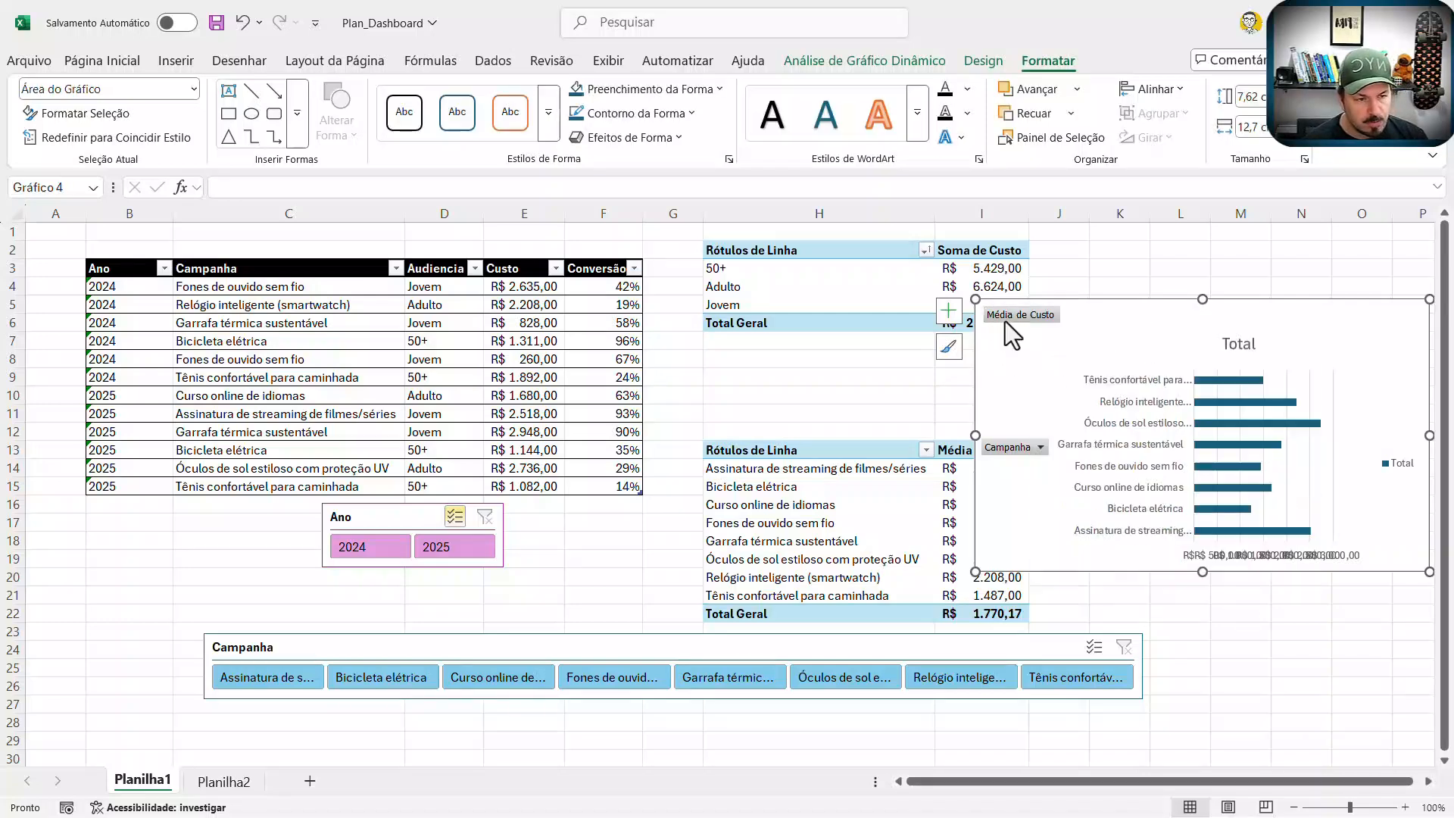
right_click(1034, 311)
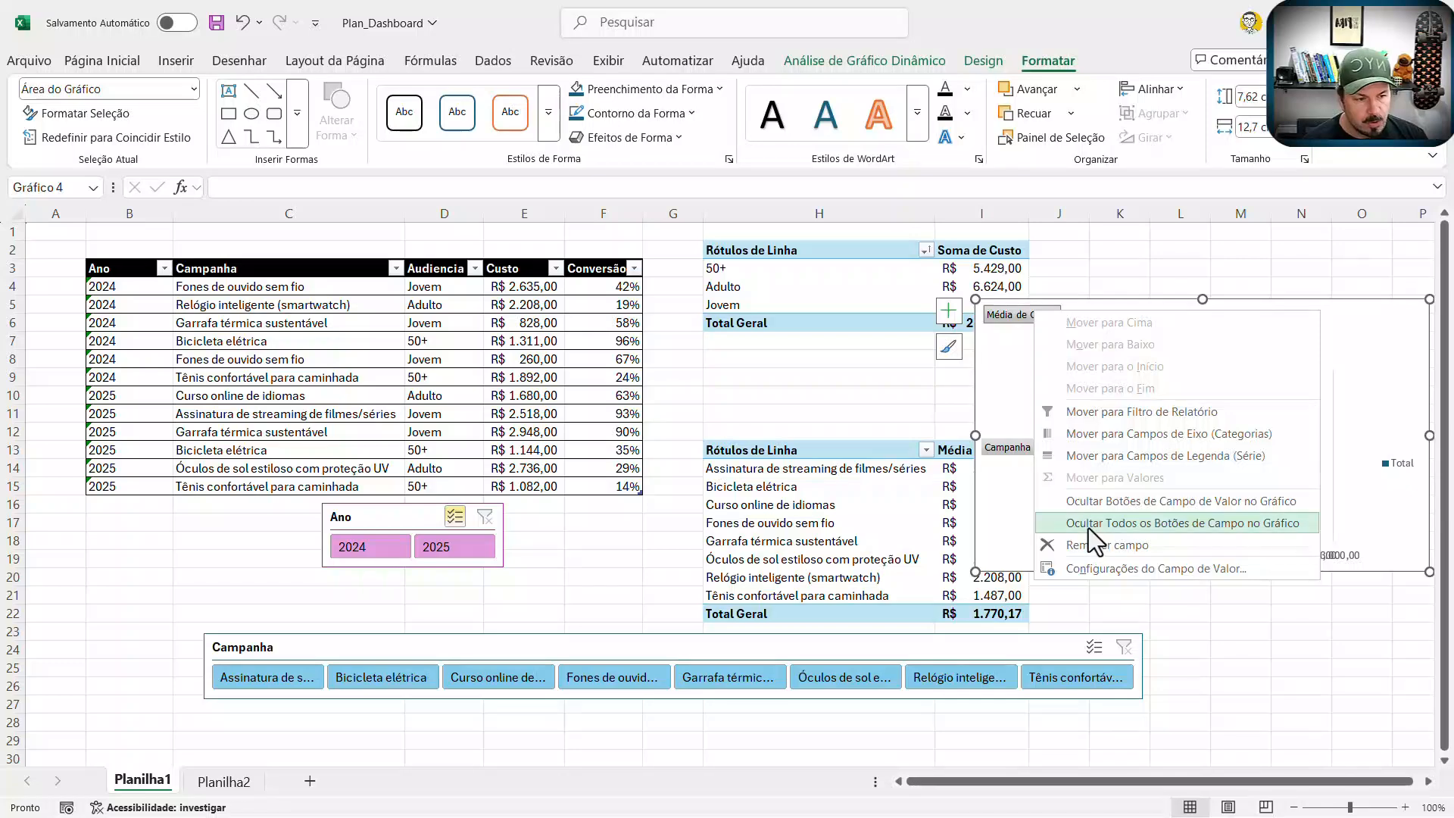
left_click(1128, 522)
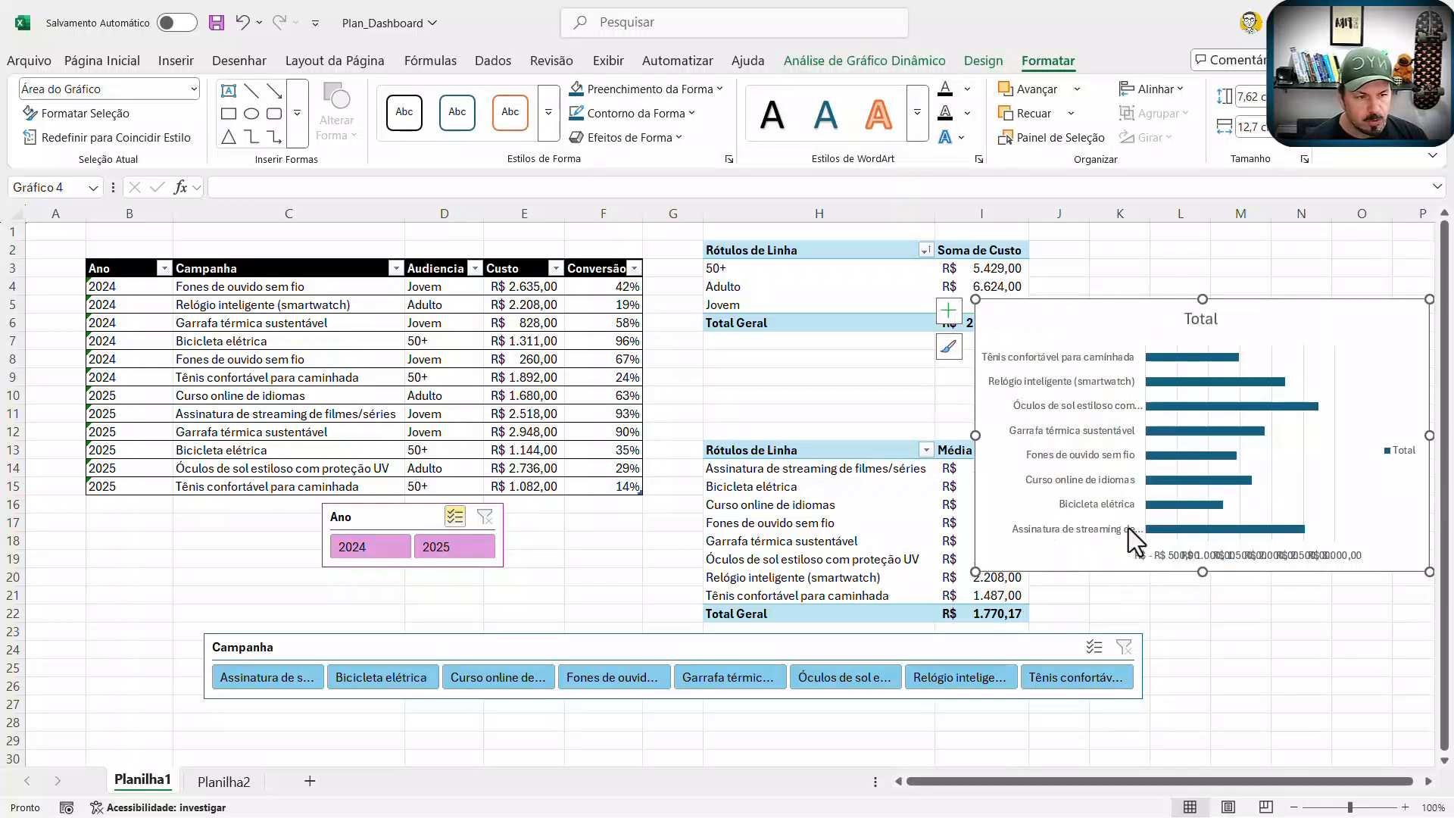
Step: Delete the bar chart's legend and move the chart over columns G to J, near the top of the sheet
left_click(1394, 452)
key("Delete")
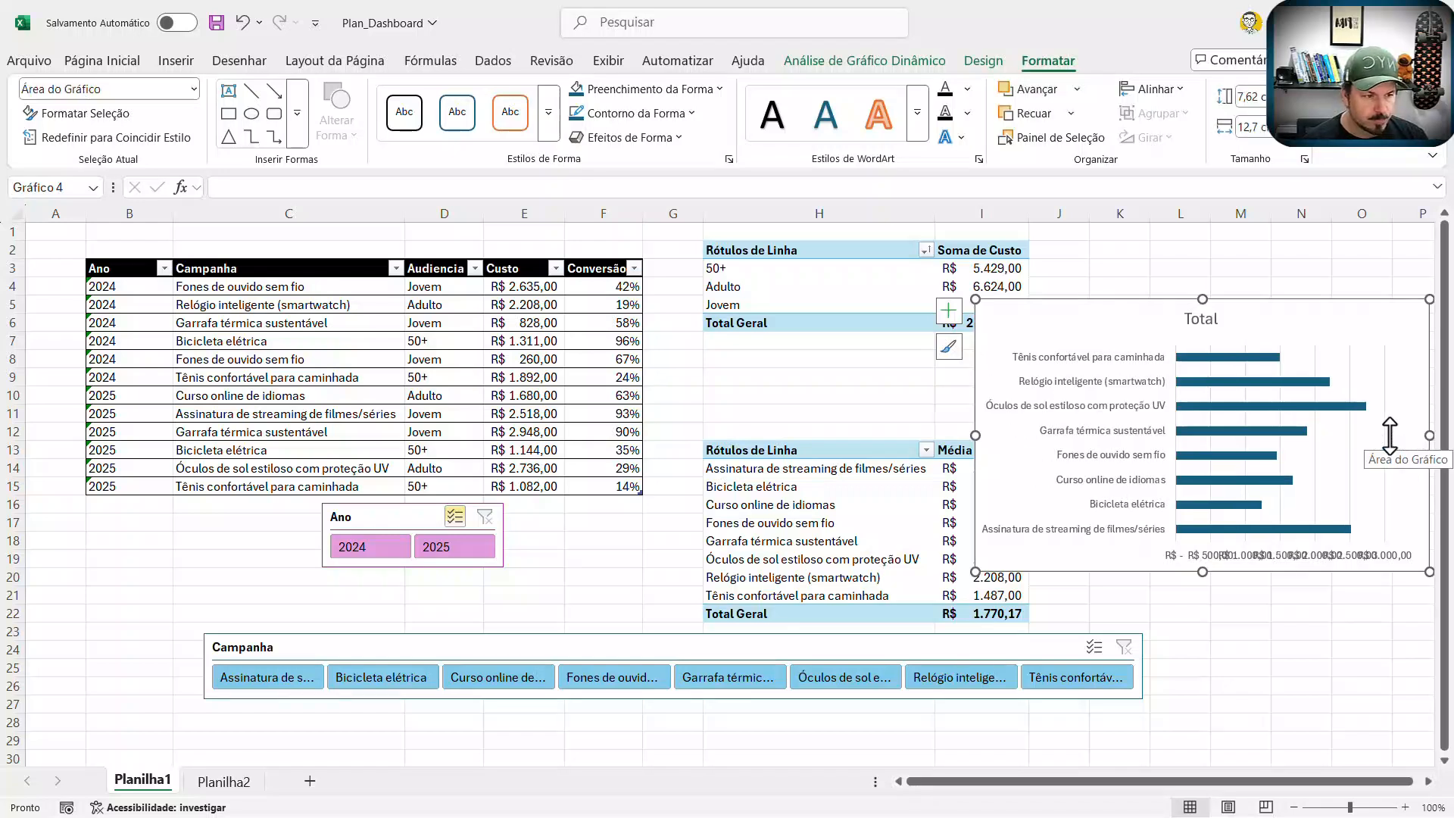
left_click_drag(1089, 321, 745, 258)
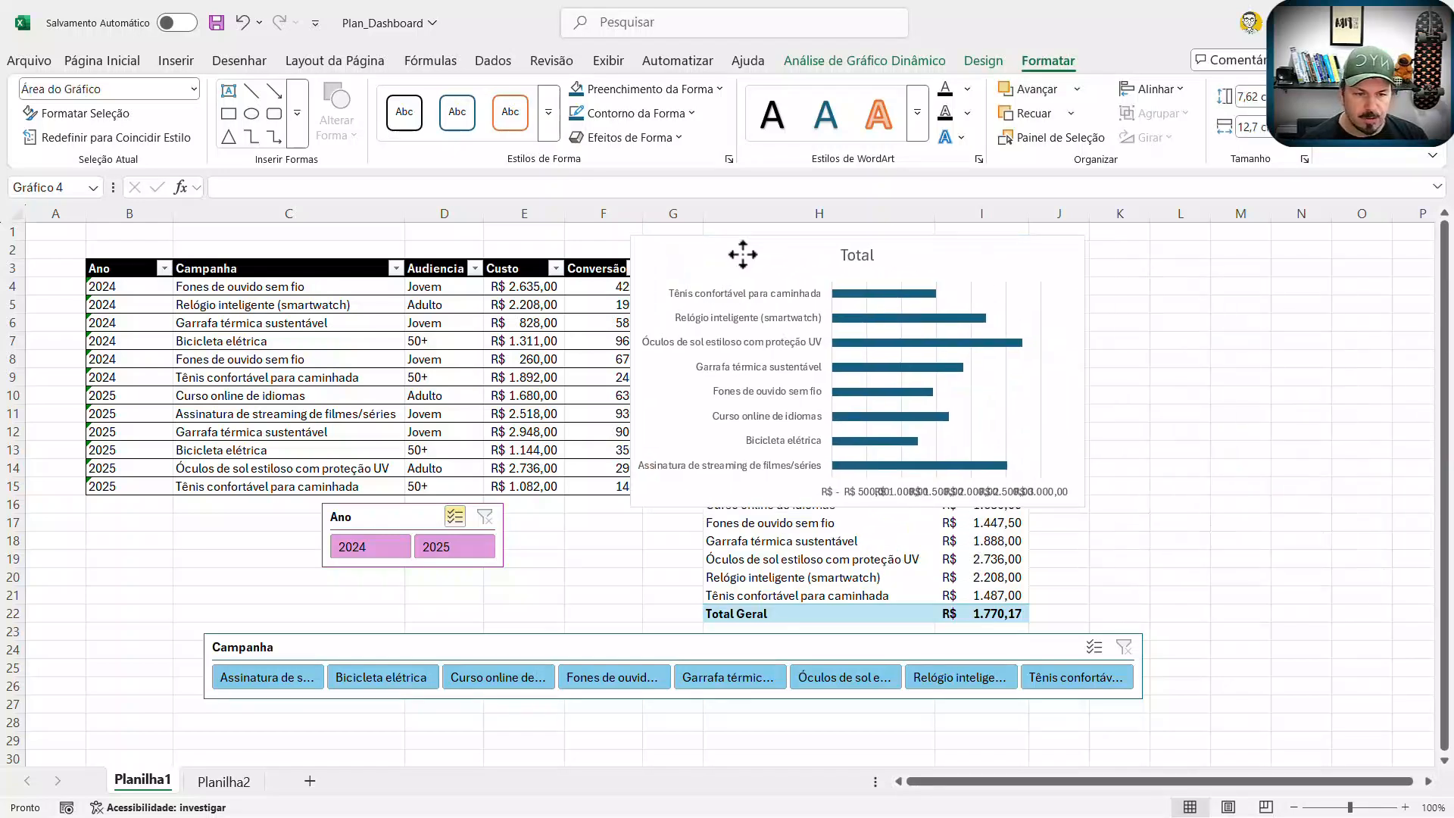
left_click(874, 494)
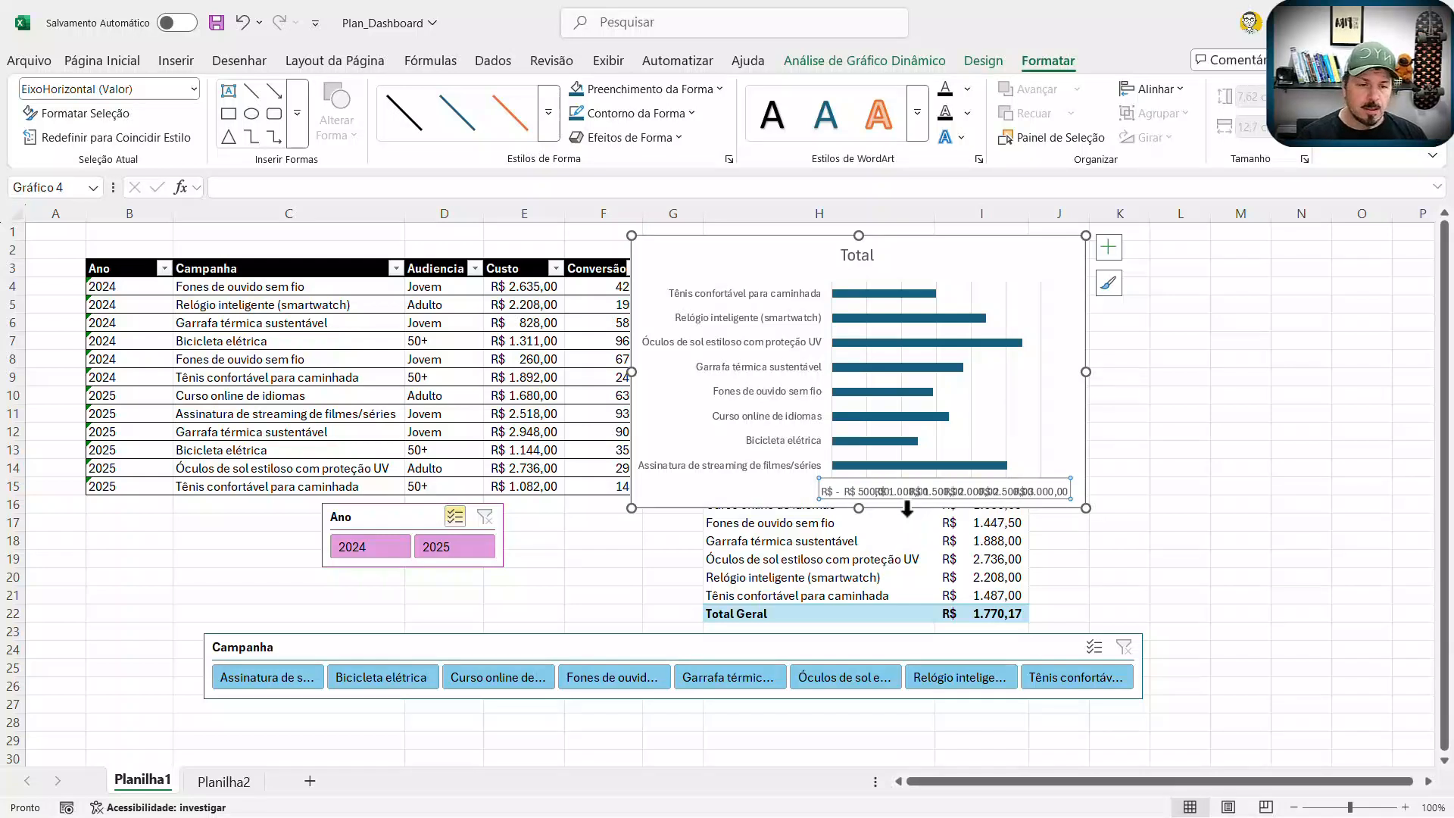
left_click(894, 356)
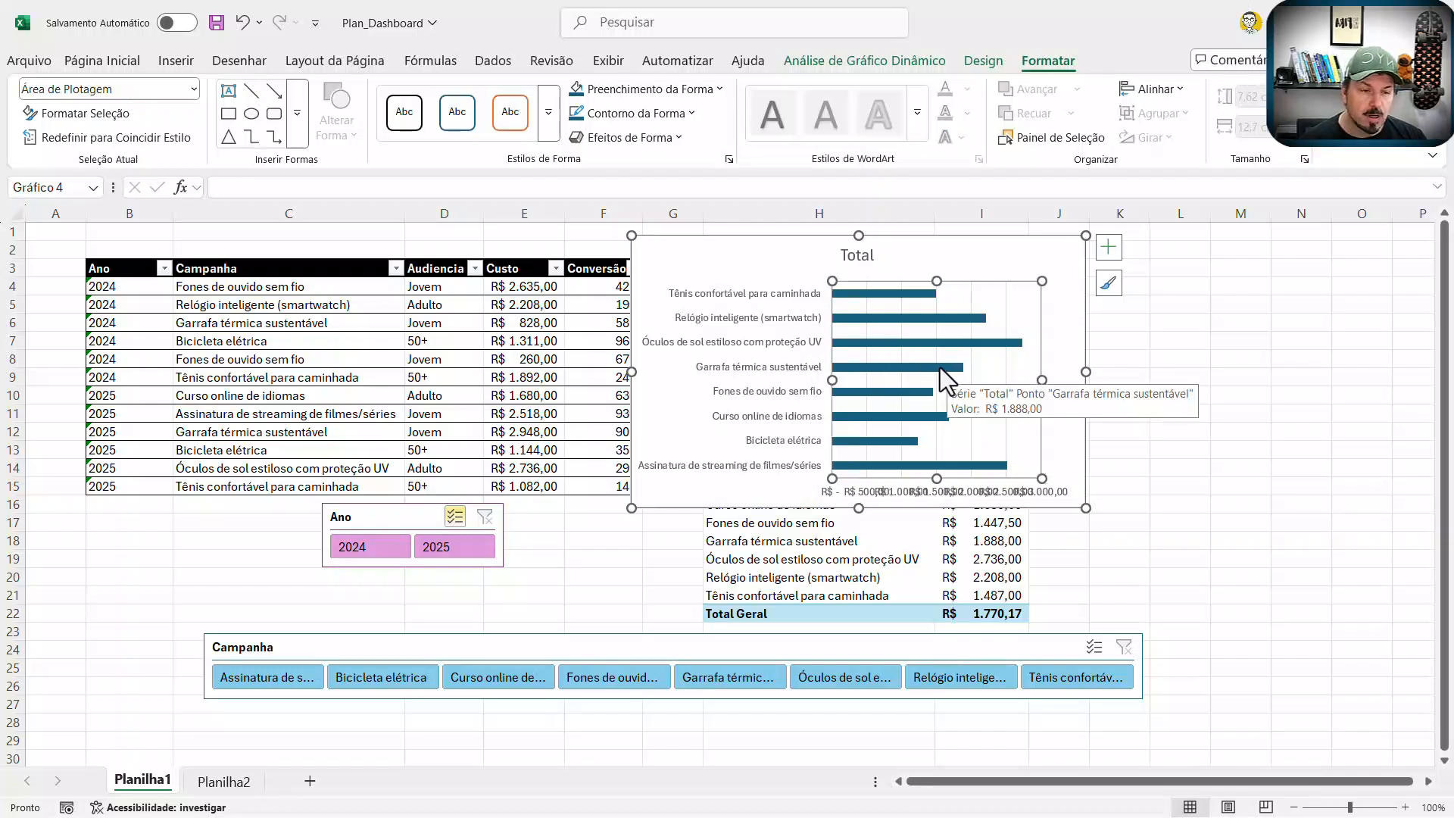
right_click(915, 312)
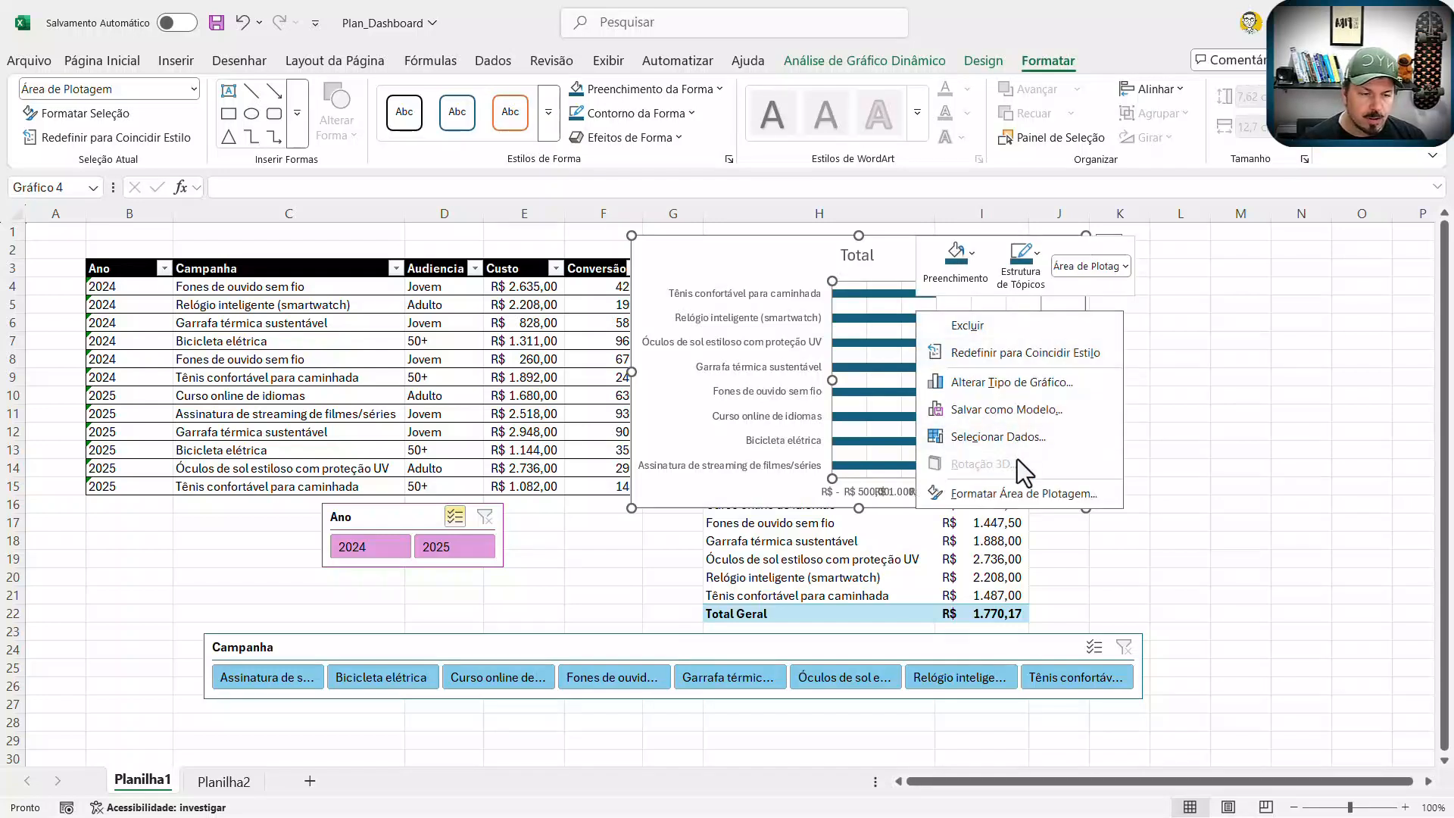
key("Escape")
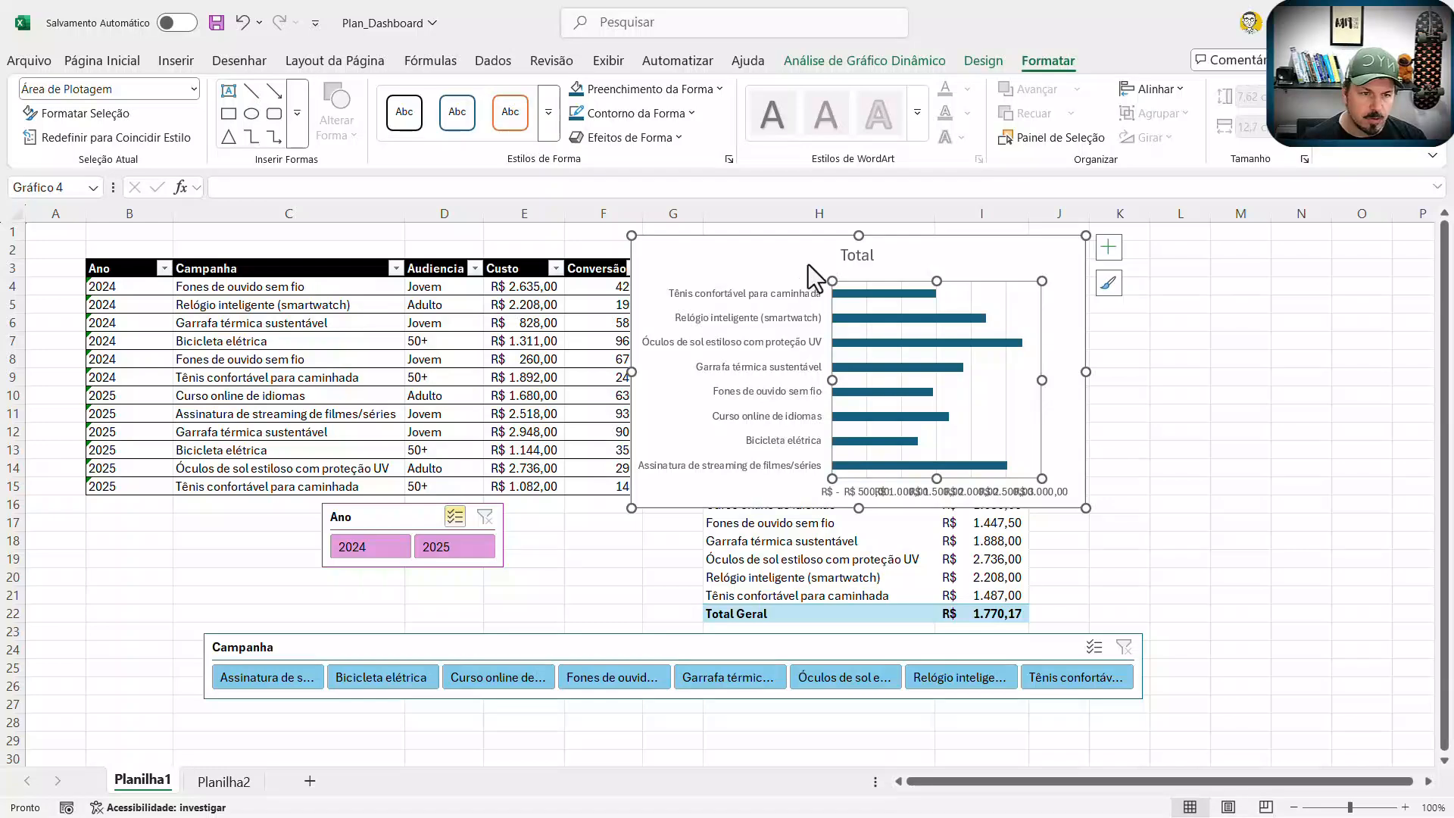
left_click(808, 260)
right_click(791, 245)
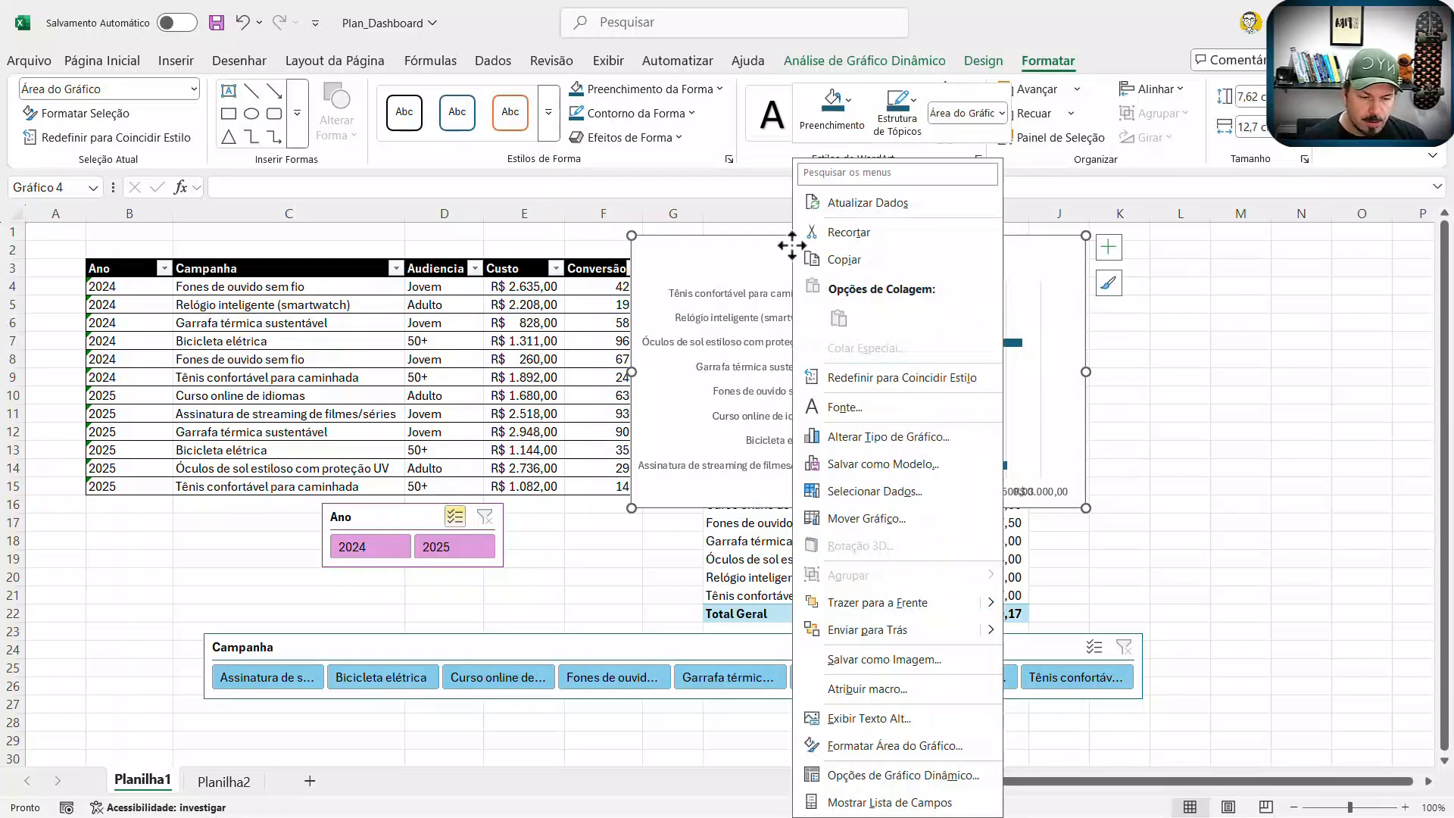
left_click(749, 352)
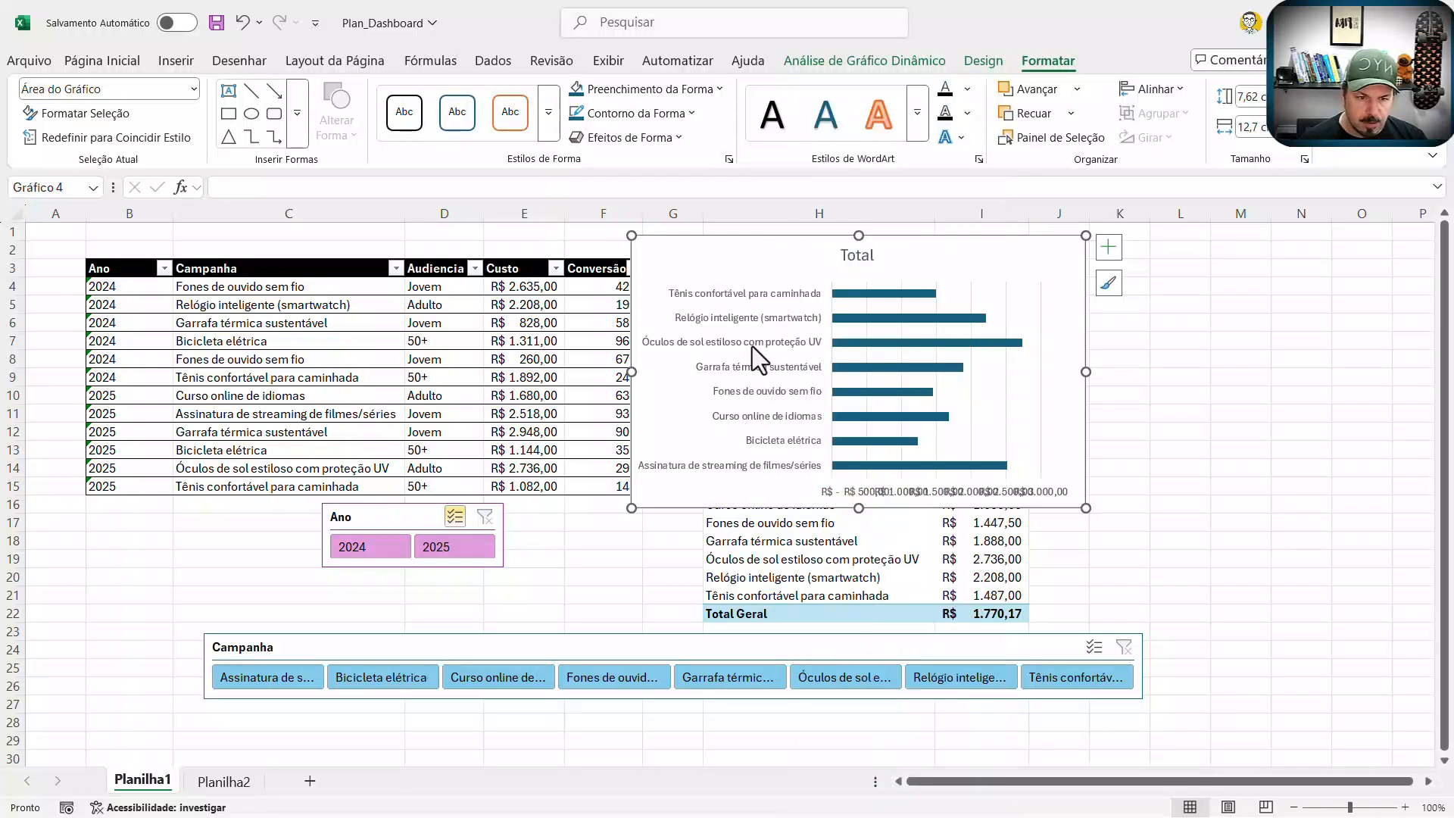
right_click(752, 346)
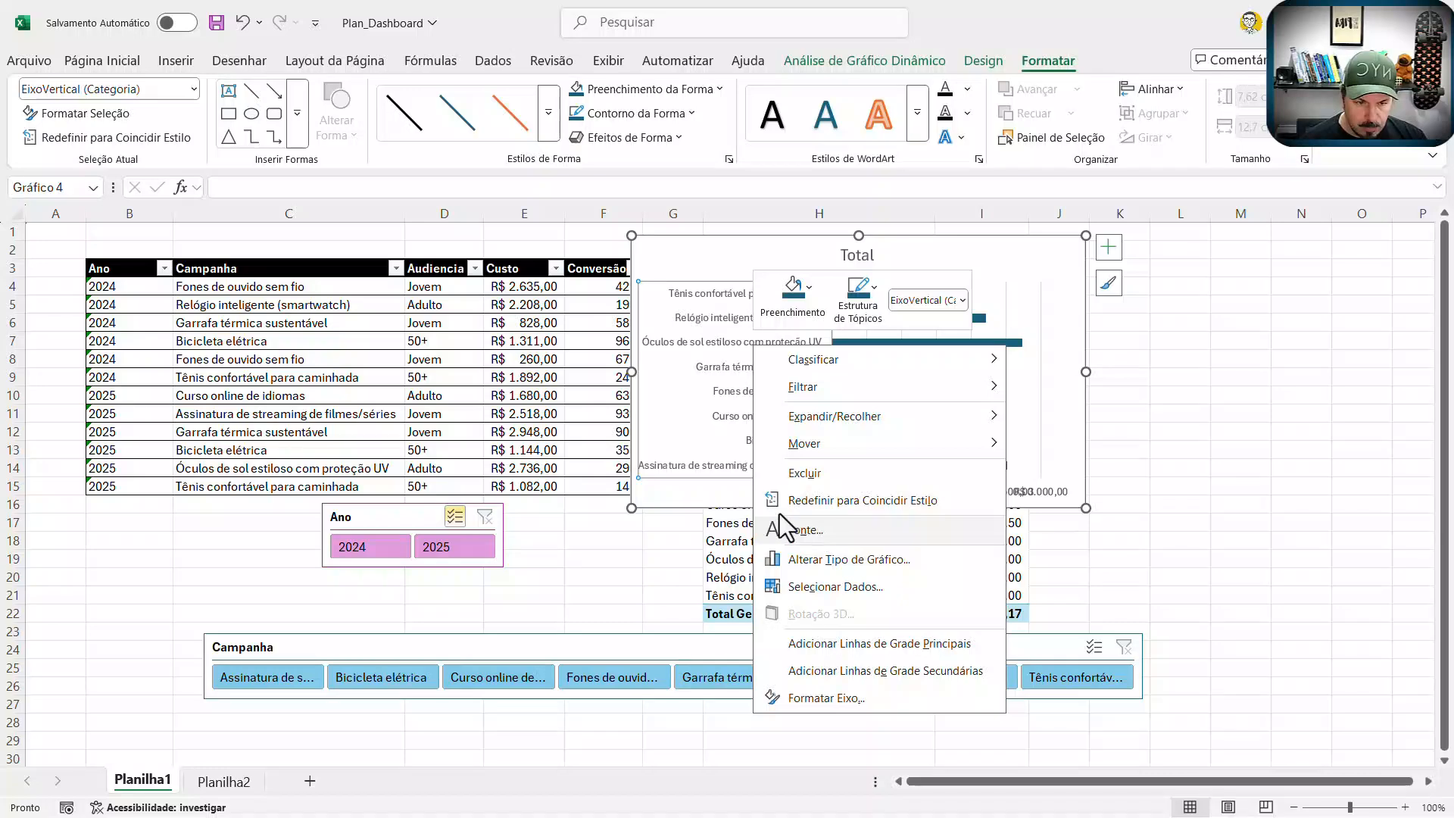
right_click(733, 403)
key("Escape")
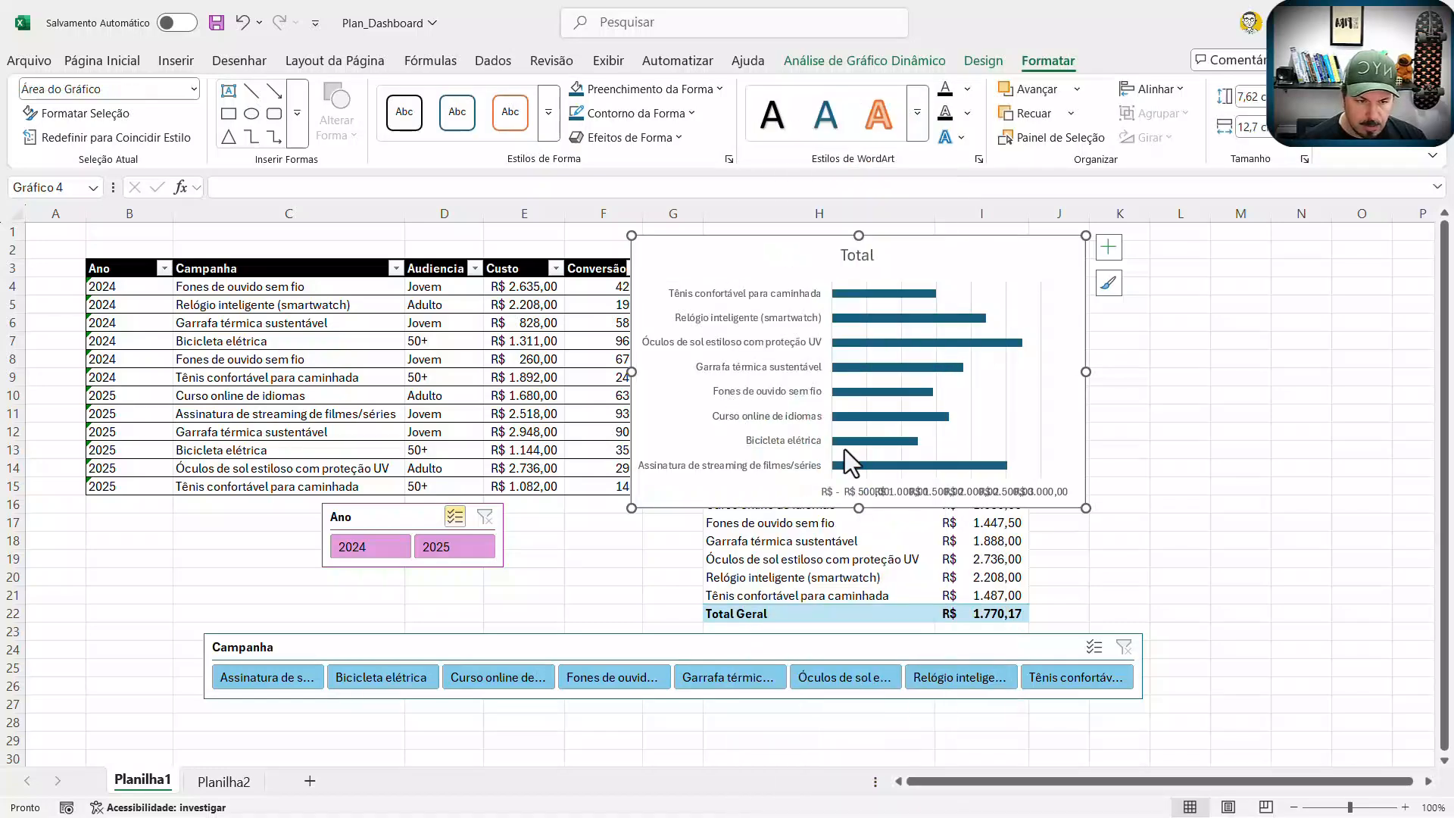
right_click(867, 494)
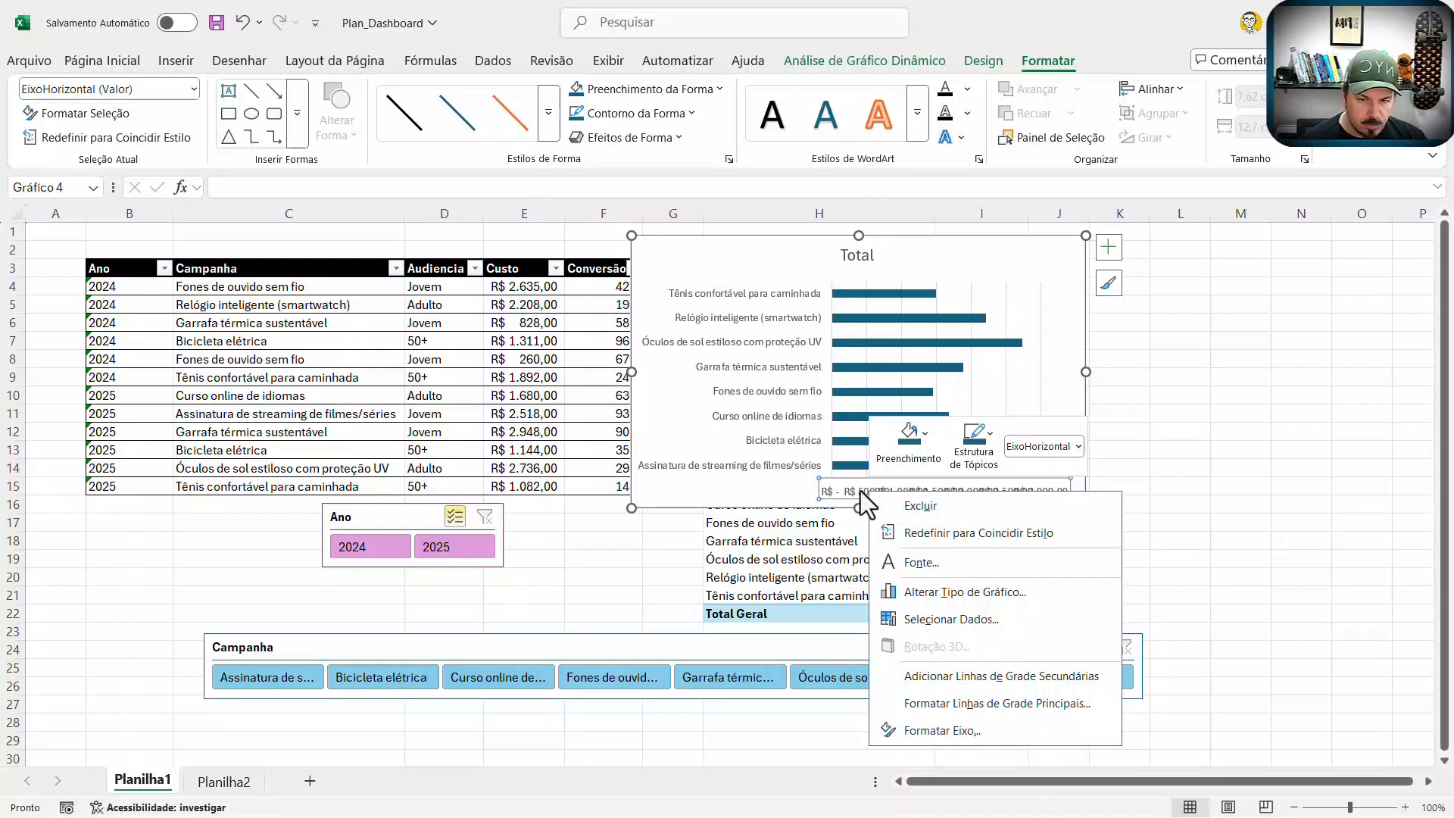
left_click(96, 620)
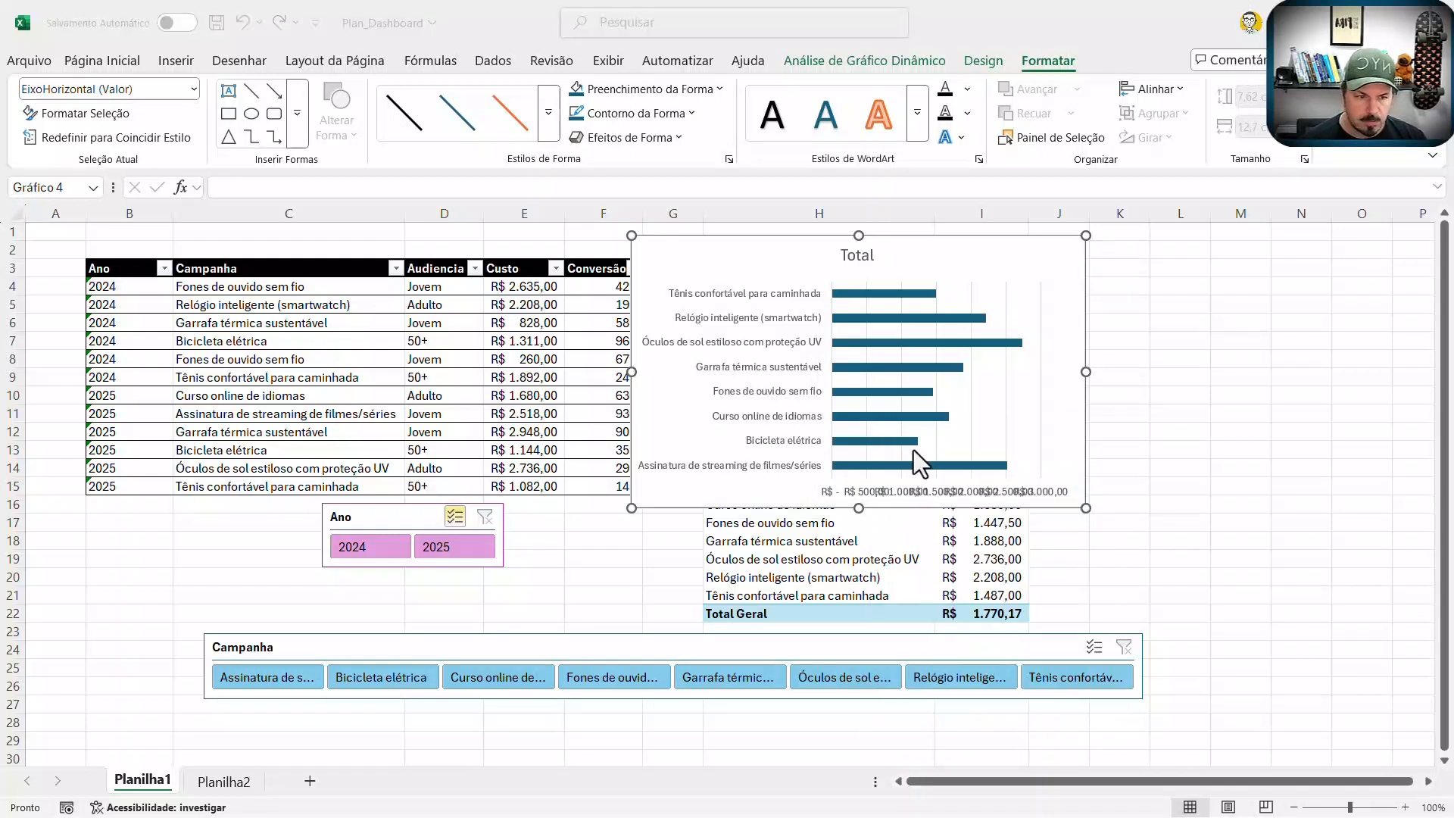
Step: Add data labels to the bar chart's series and delete its horizontal value axis
left_click(910, 416)
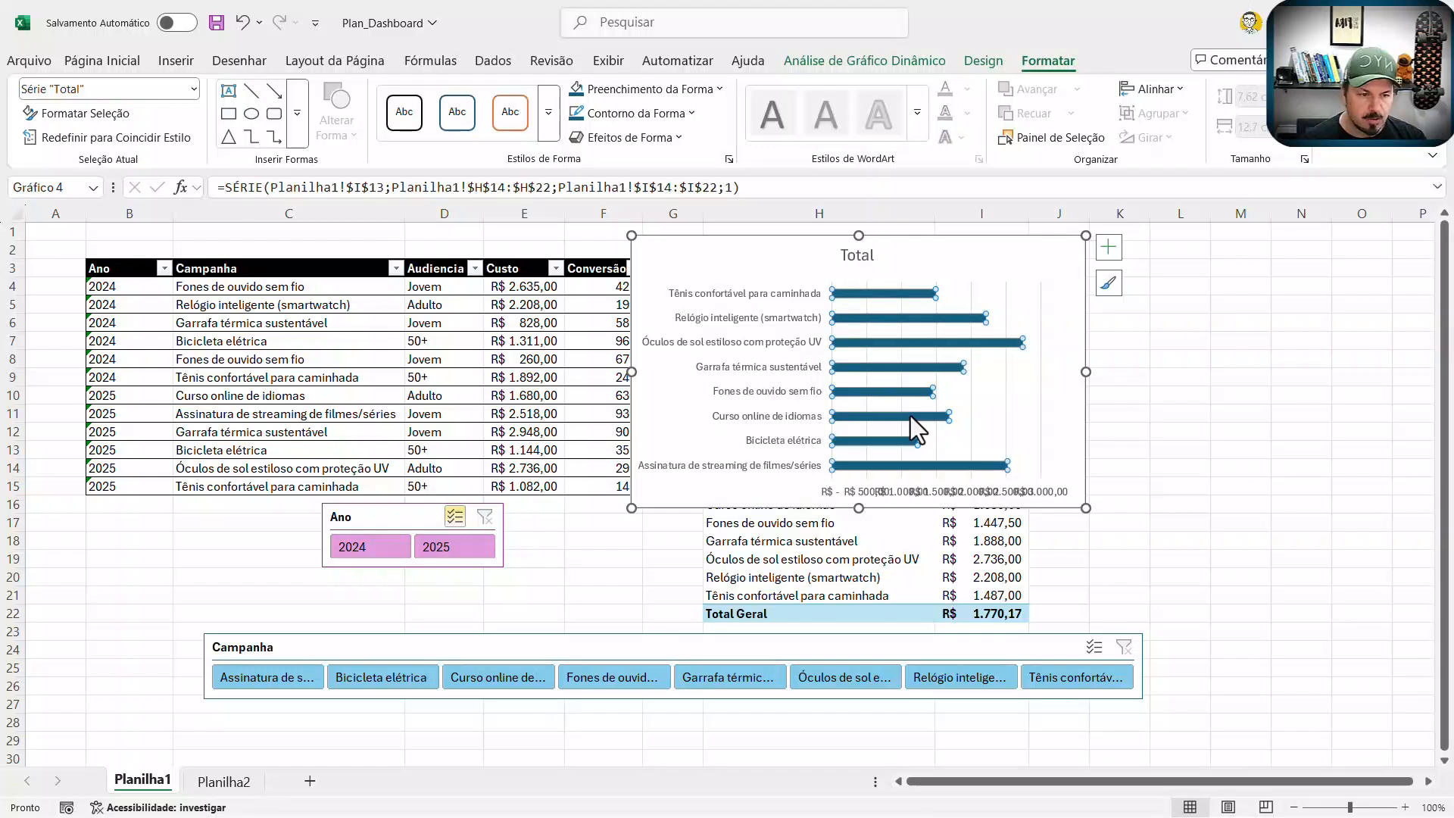
right_click(910, 415)
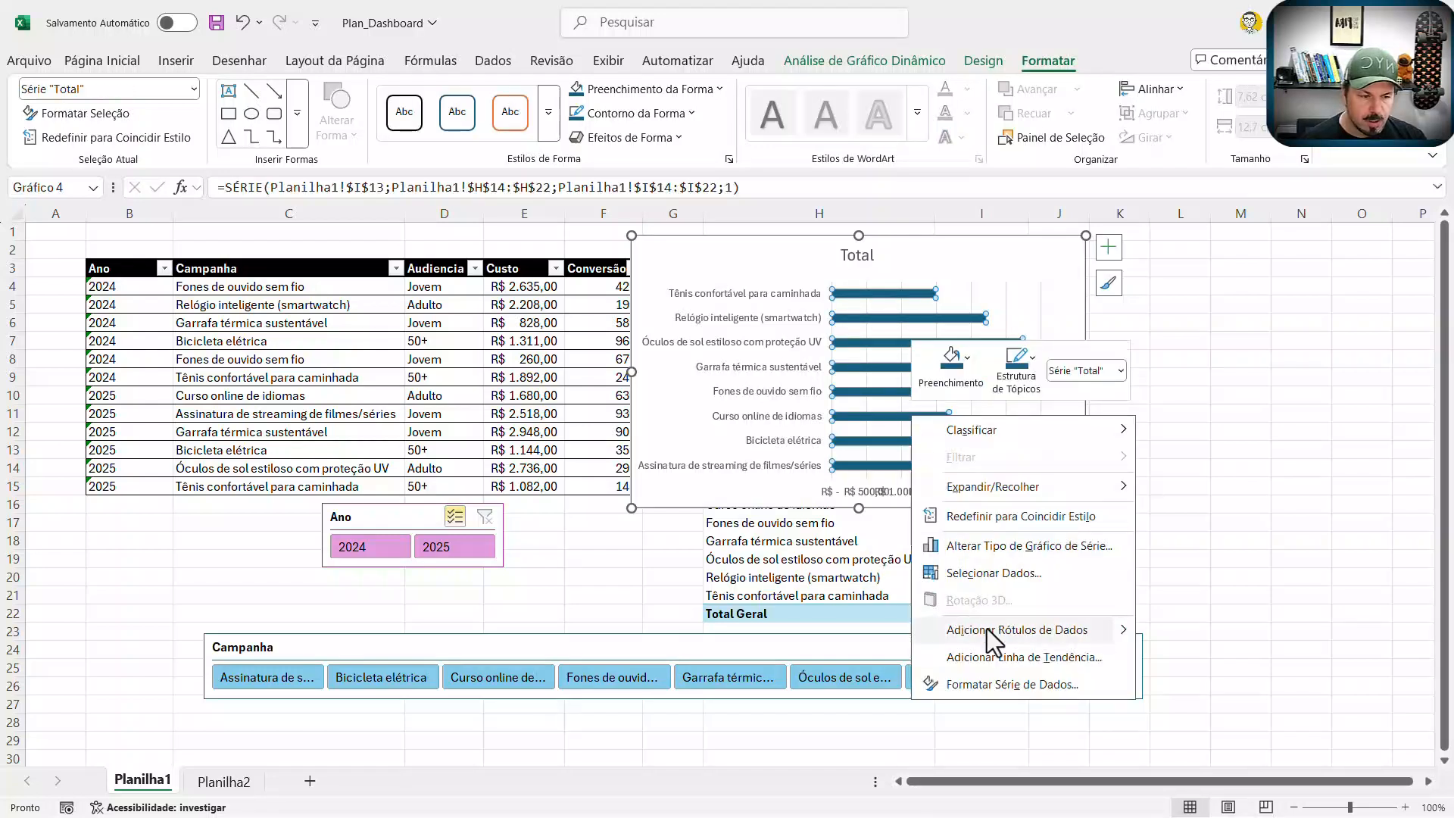
mouse_move(1121, 635)
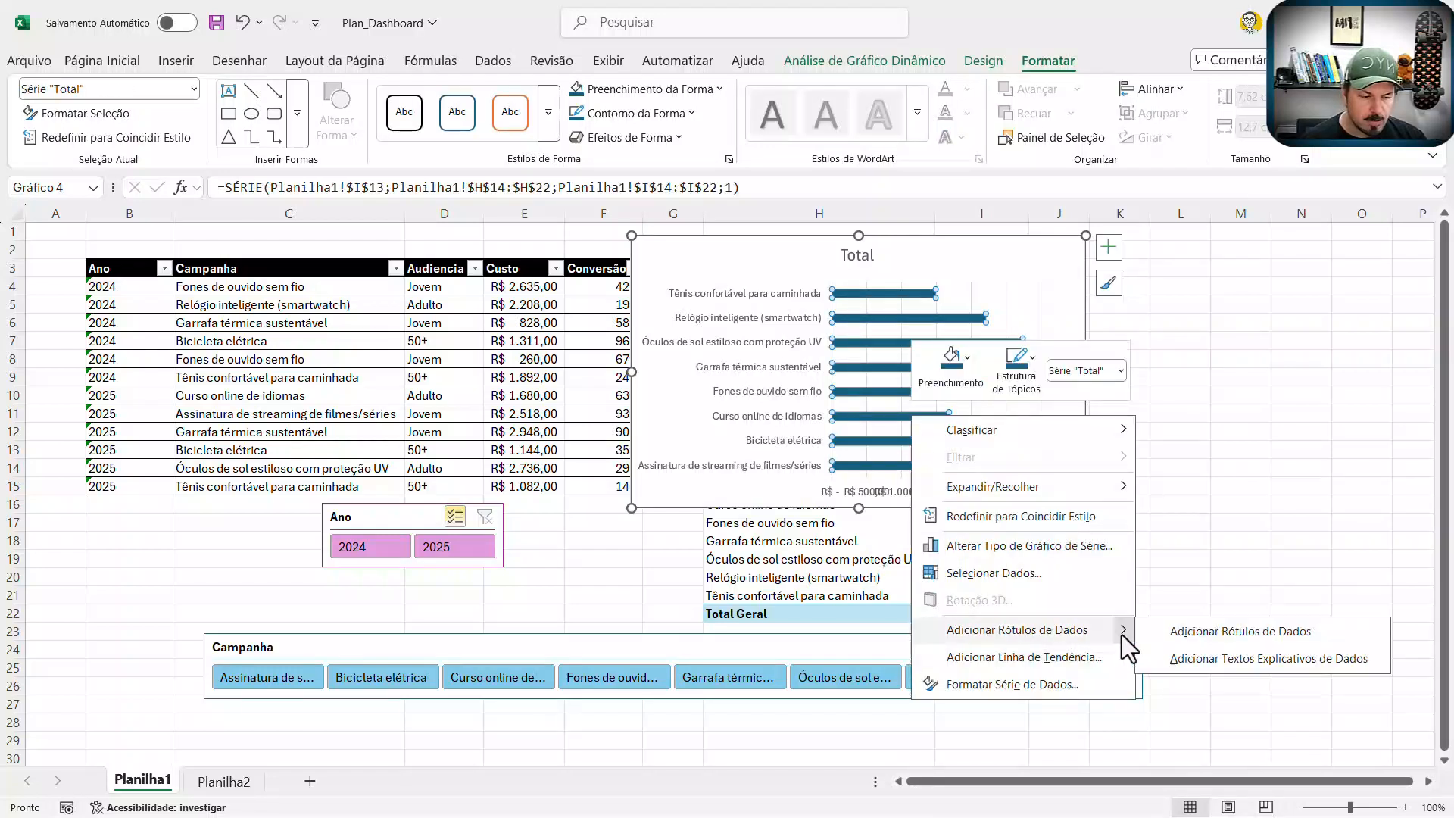
left_click(1218, 630)
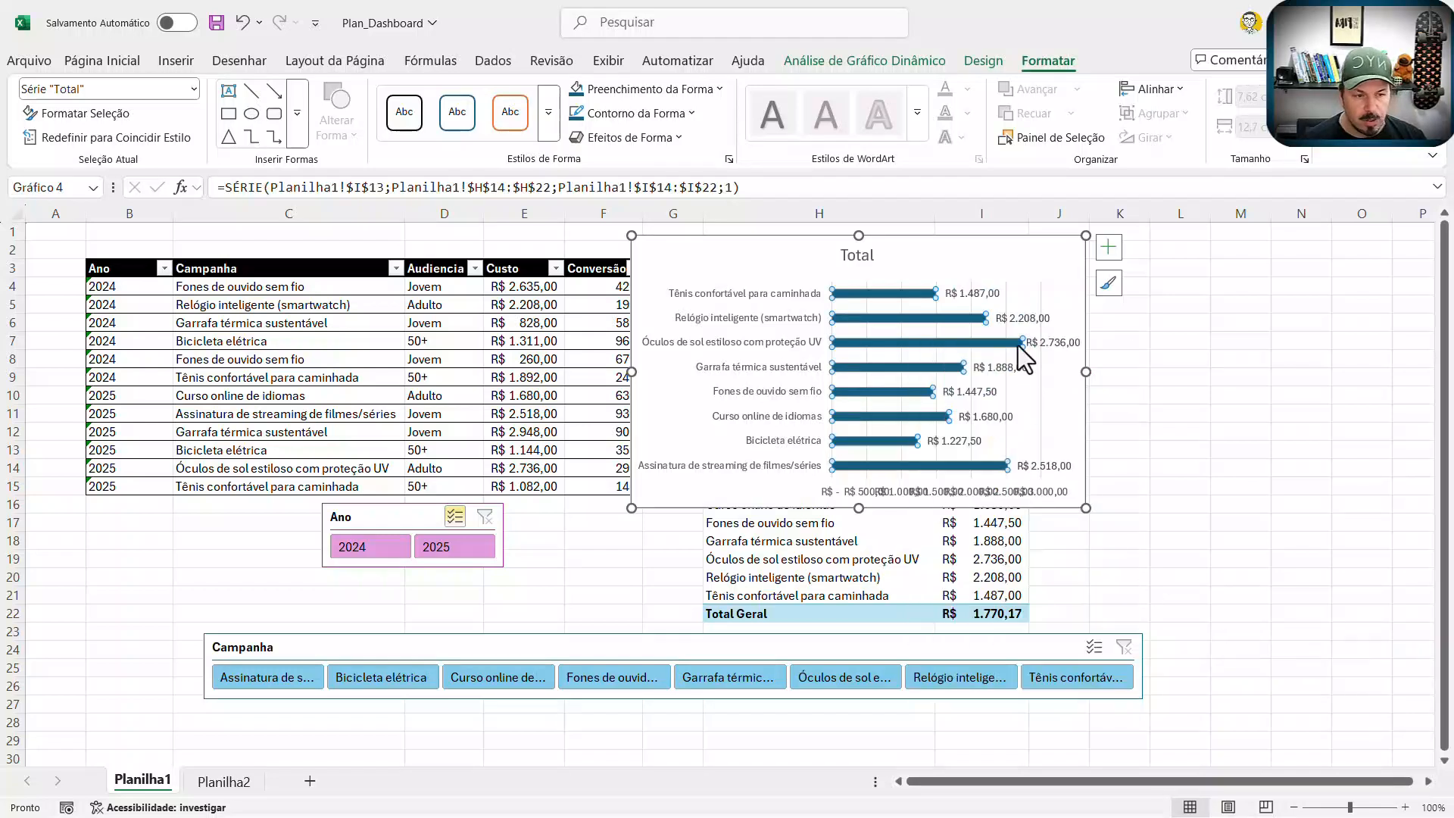
left_click(948, 497)
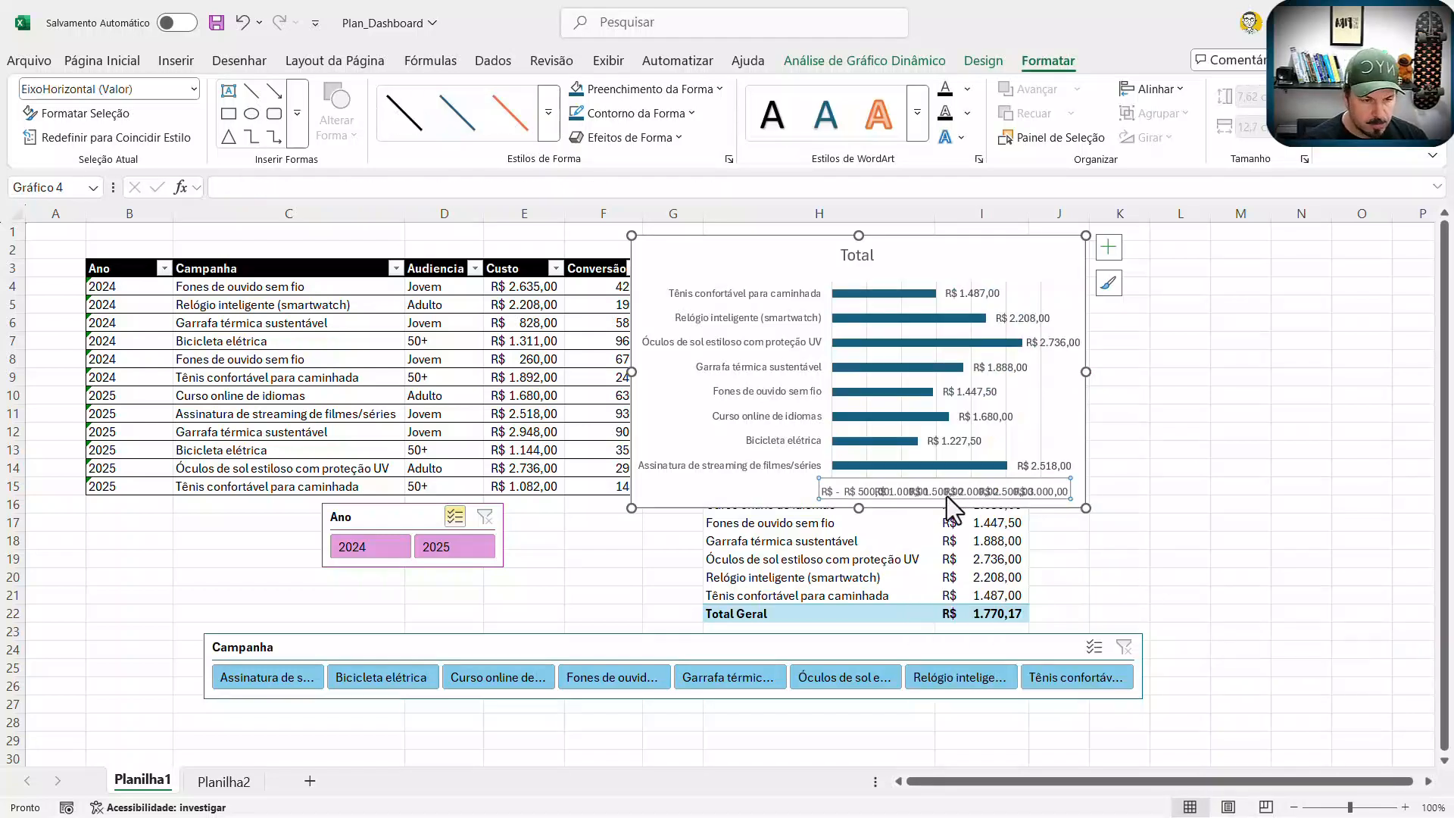
key("Delete")
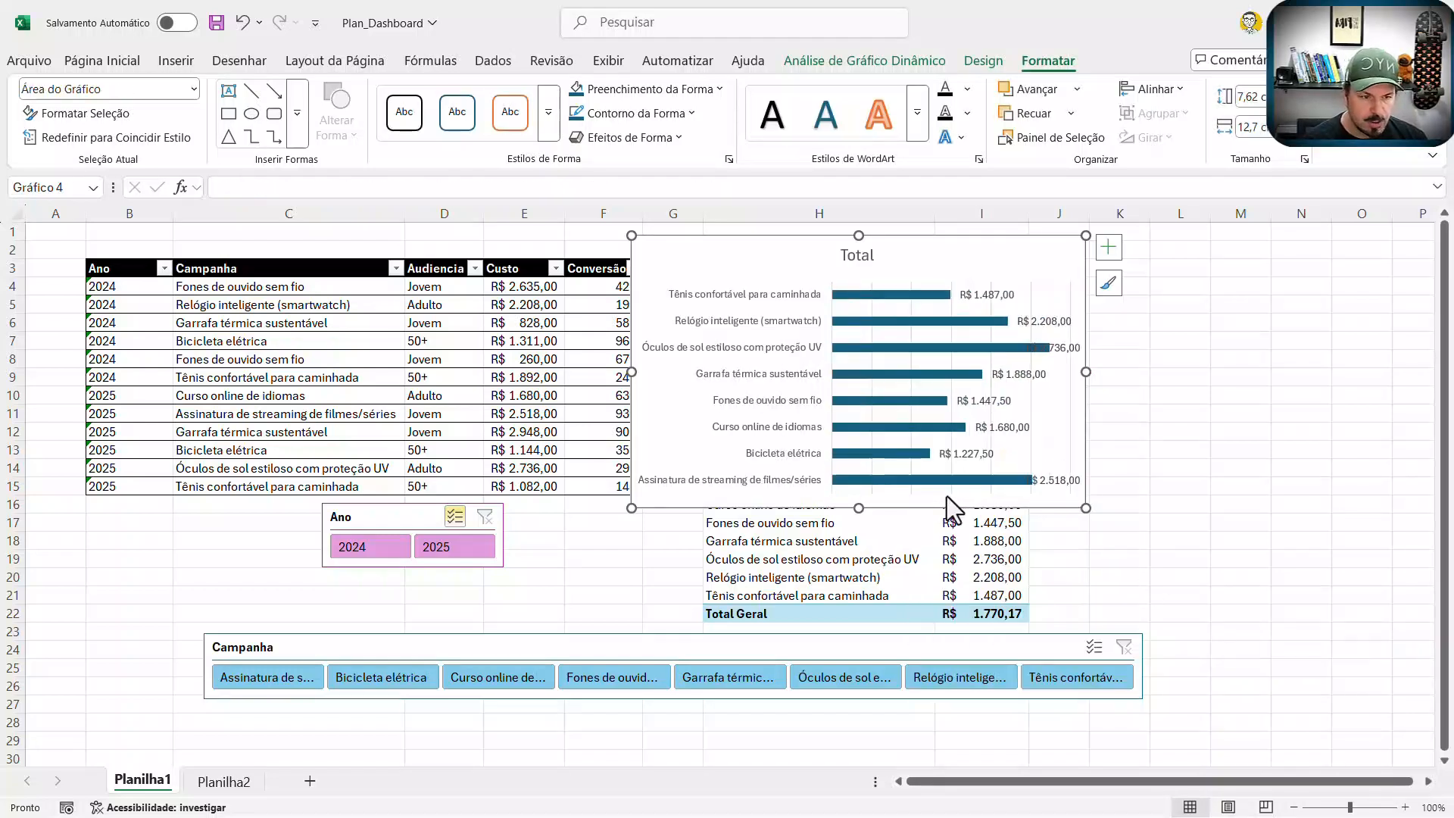
left_click(976, 296)
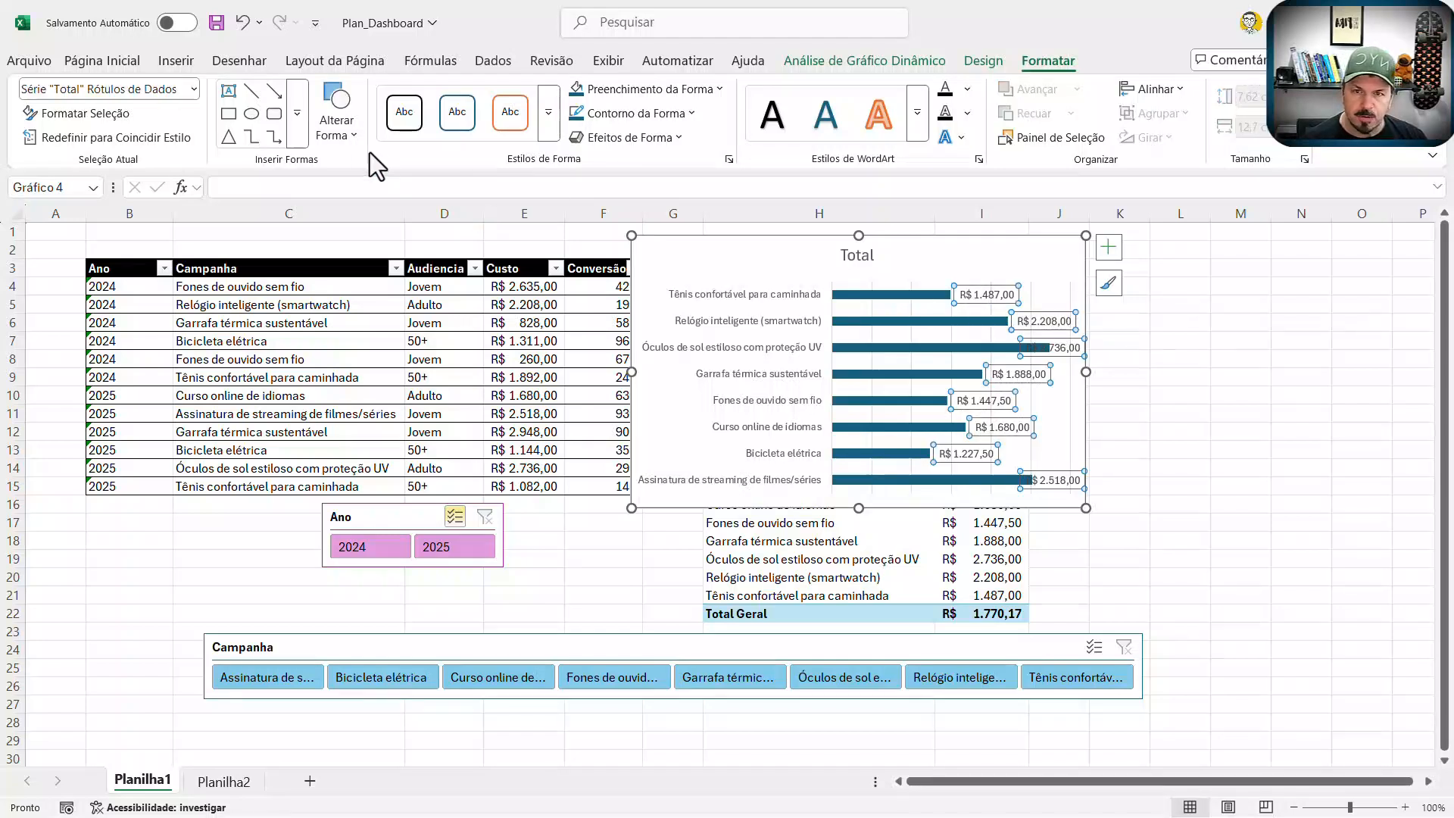
left_click(276, 119)
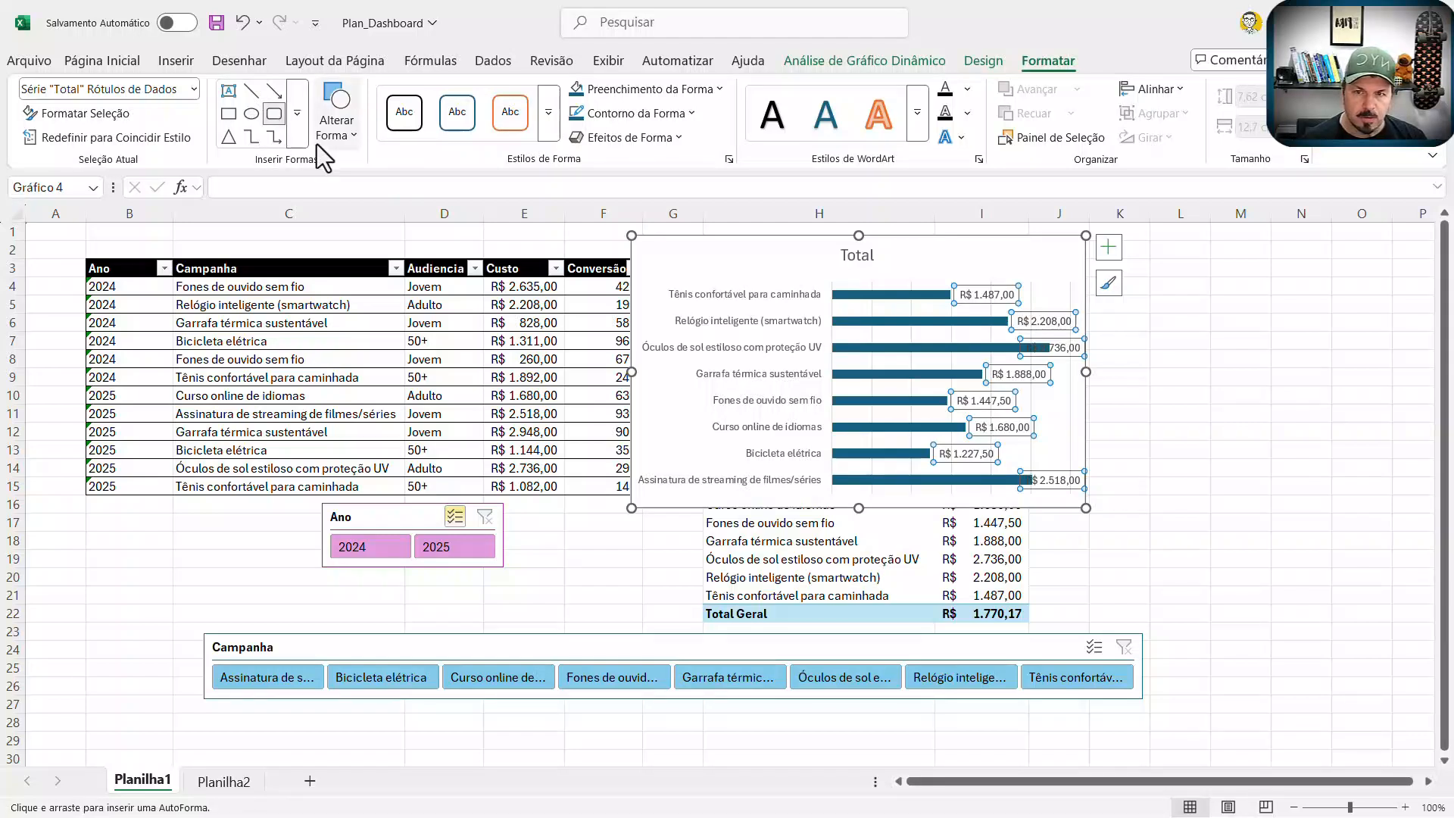
left_click(986, 296)
right_click(981, 297)
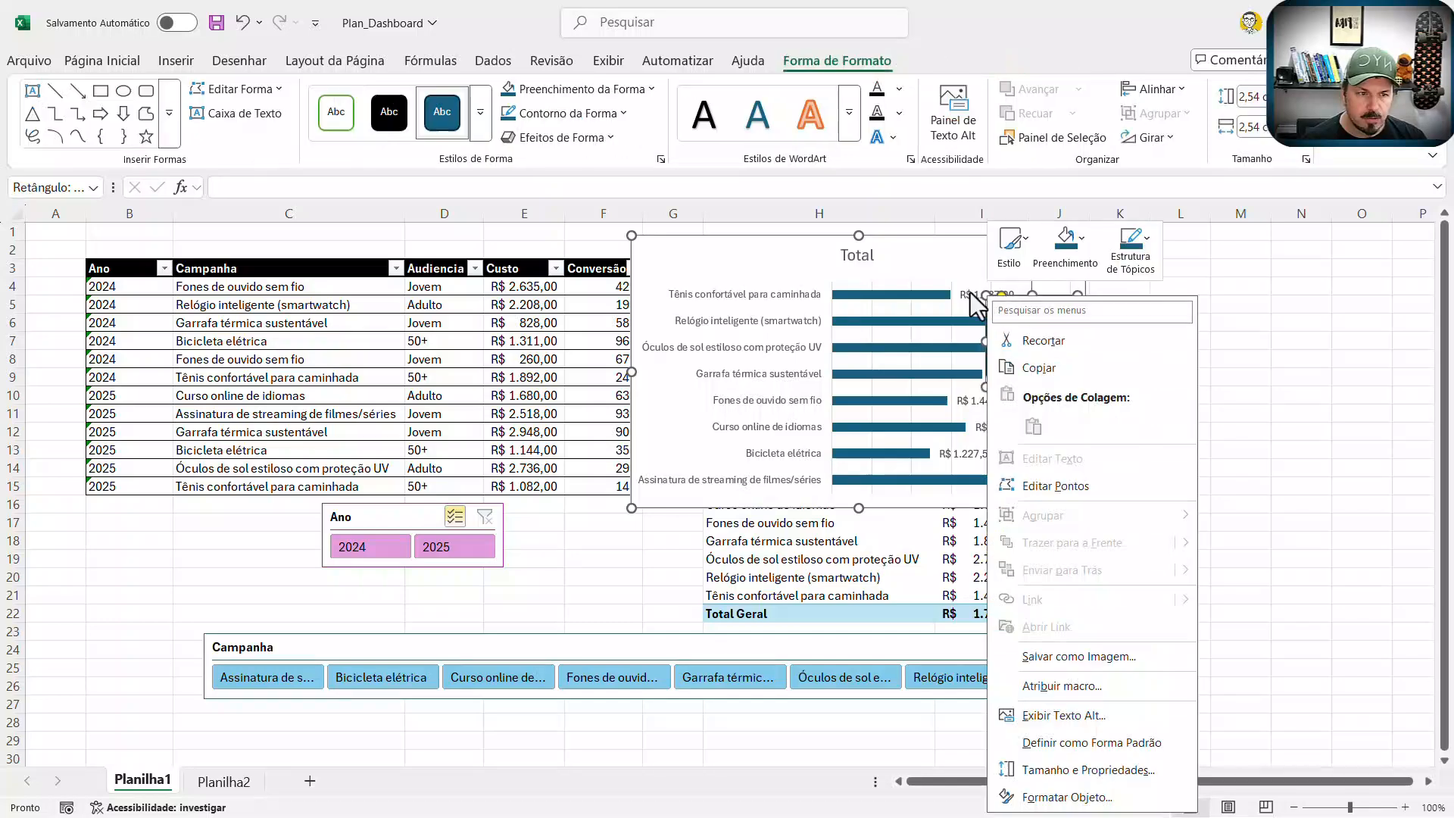
key("Escape")
key("ctrl+z")
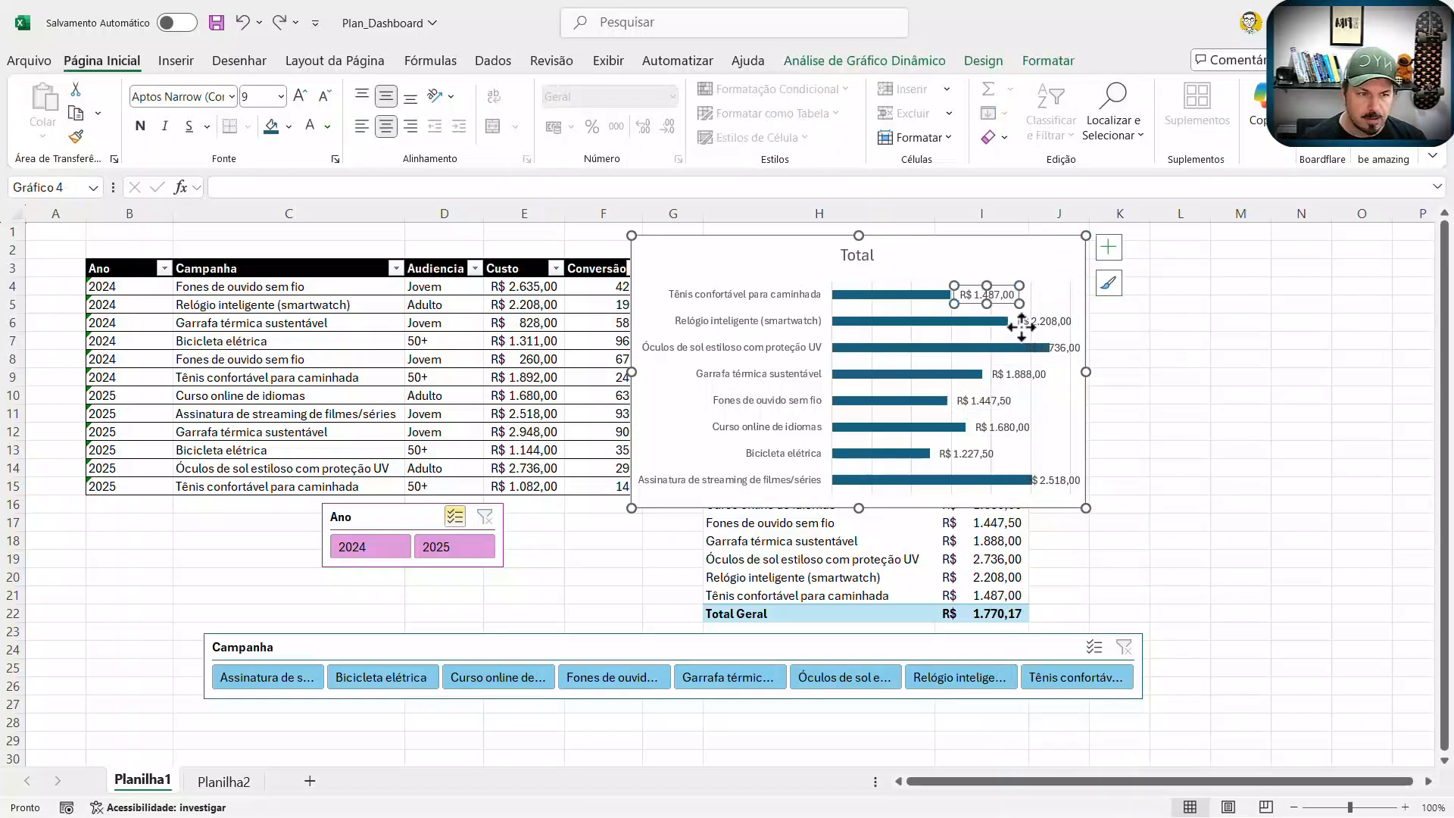
left_click(1019, 321)
left_click(945, 297)
left_click(974, 293)
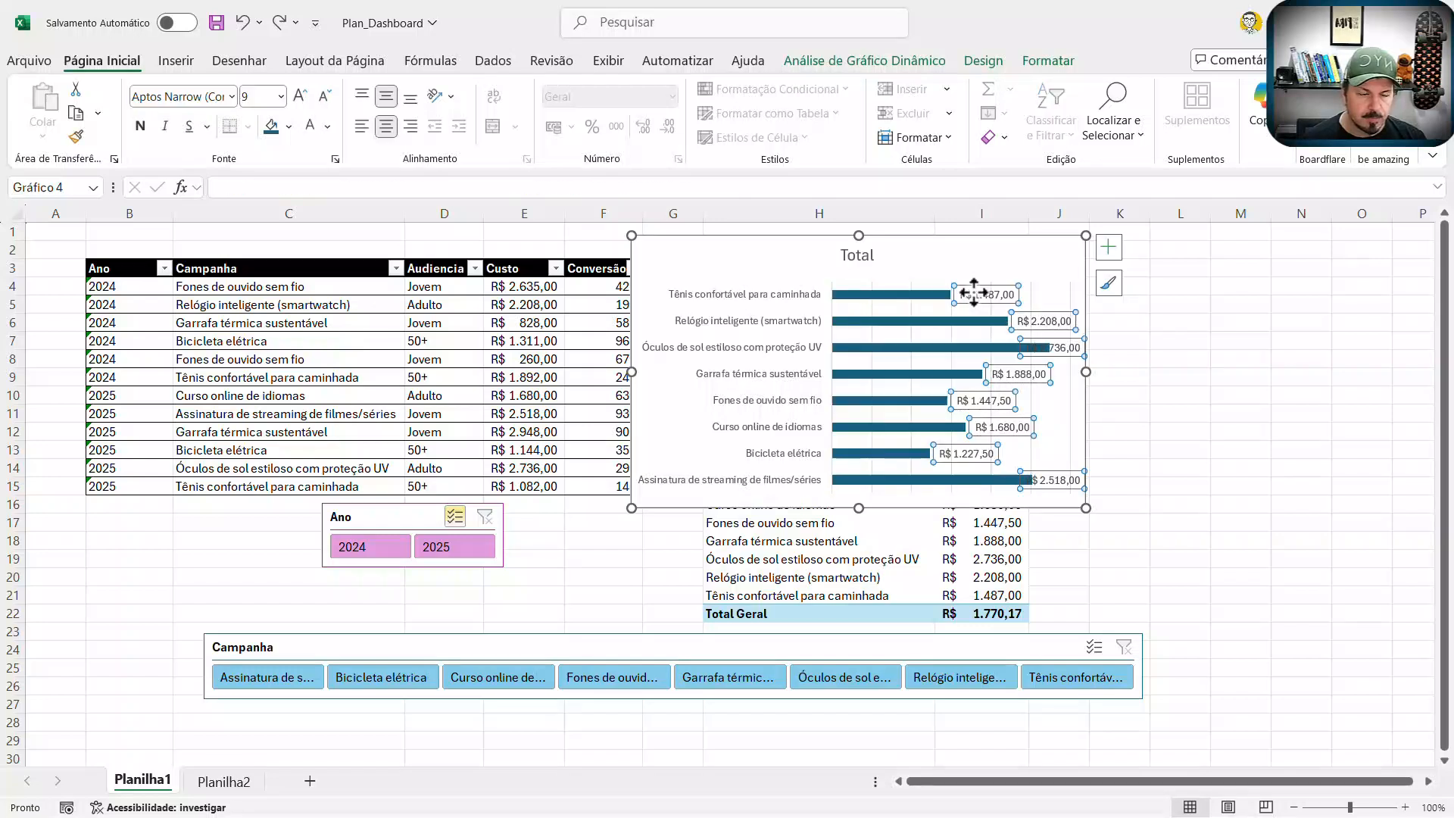
right_click(974, 292)
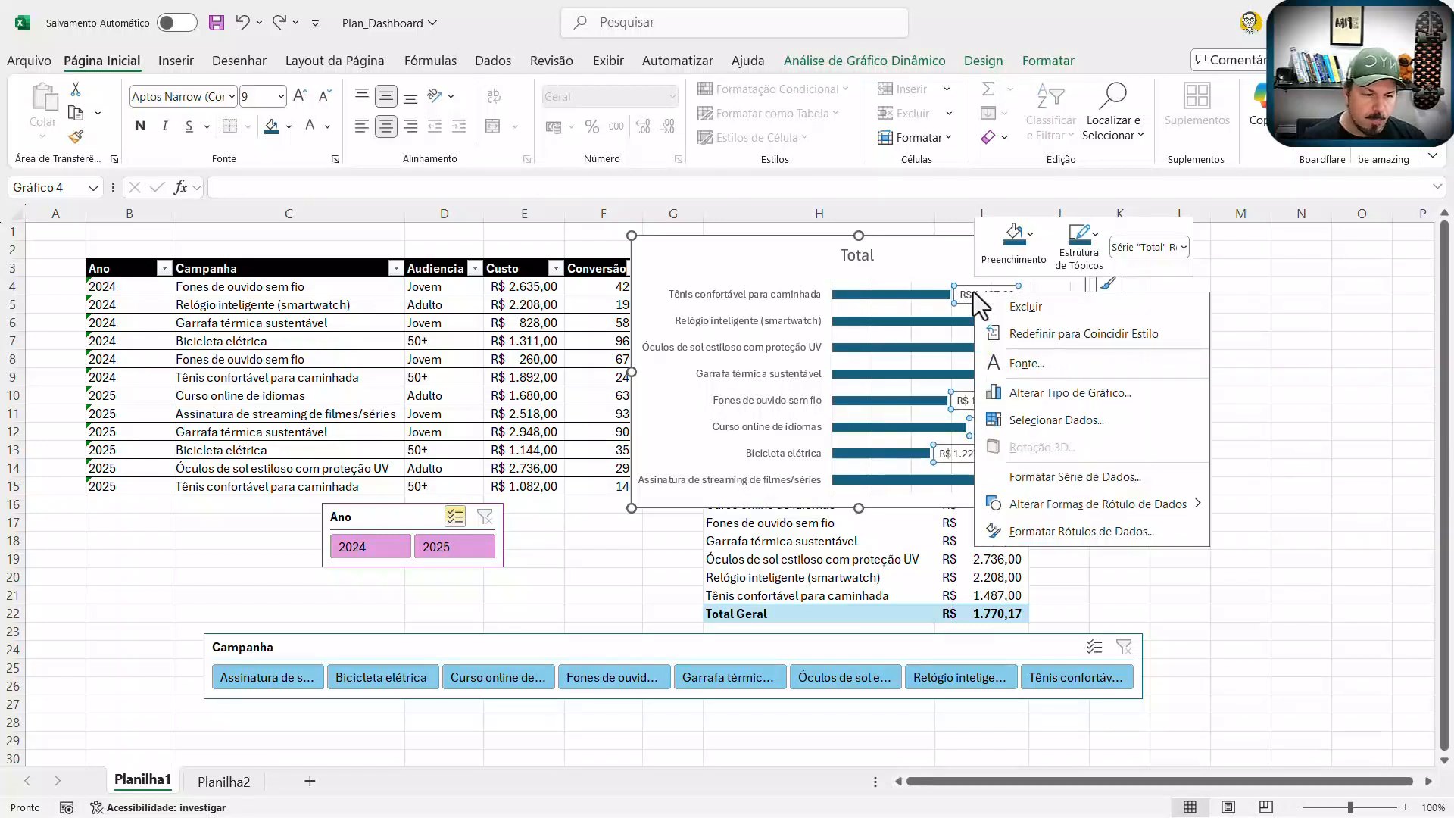
mouse_move(1046, 506)
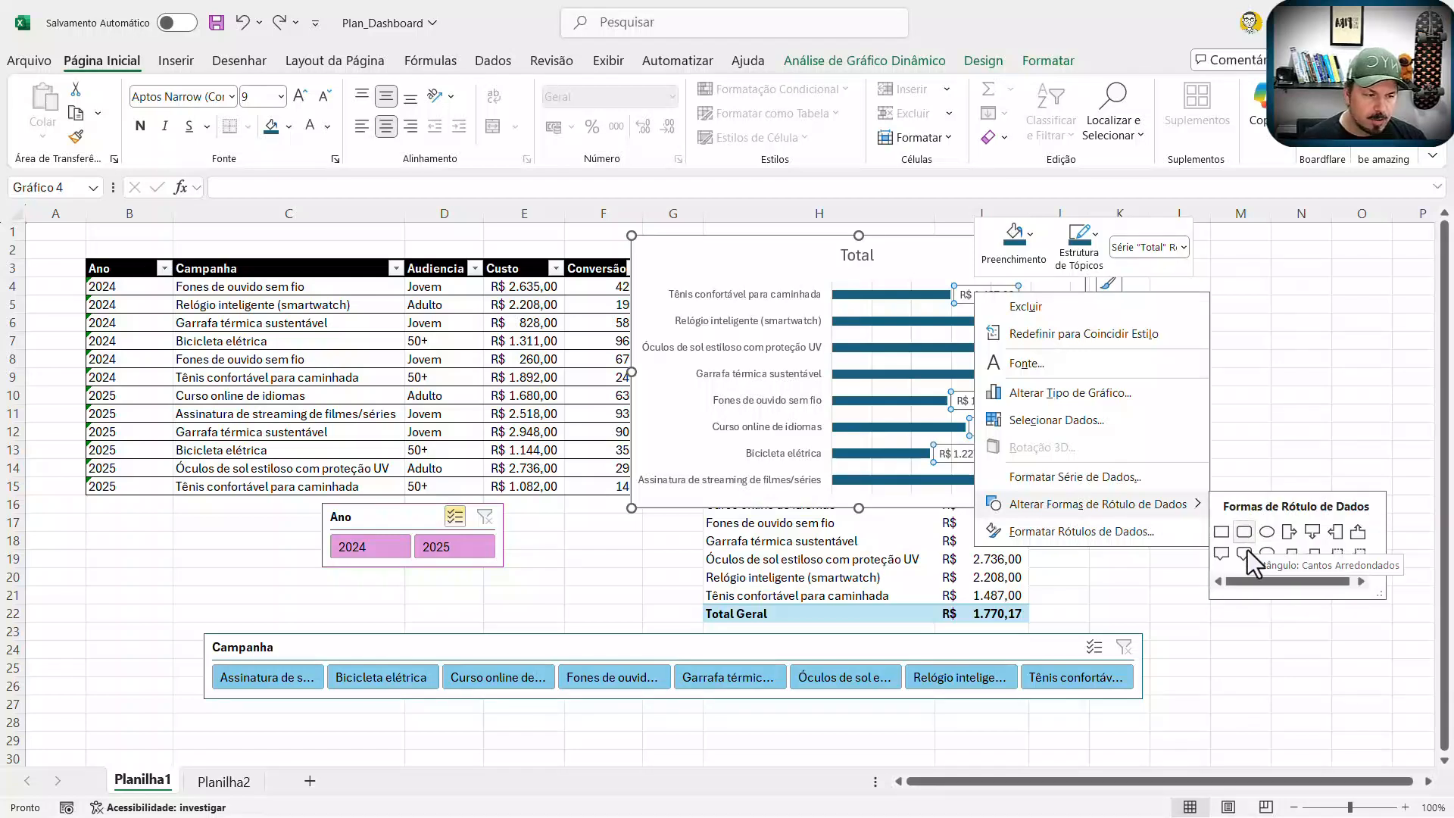
left_click(1272, 443)
left_click(1195, 339)
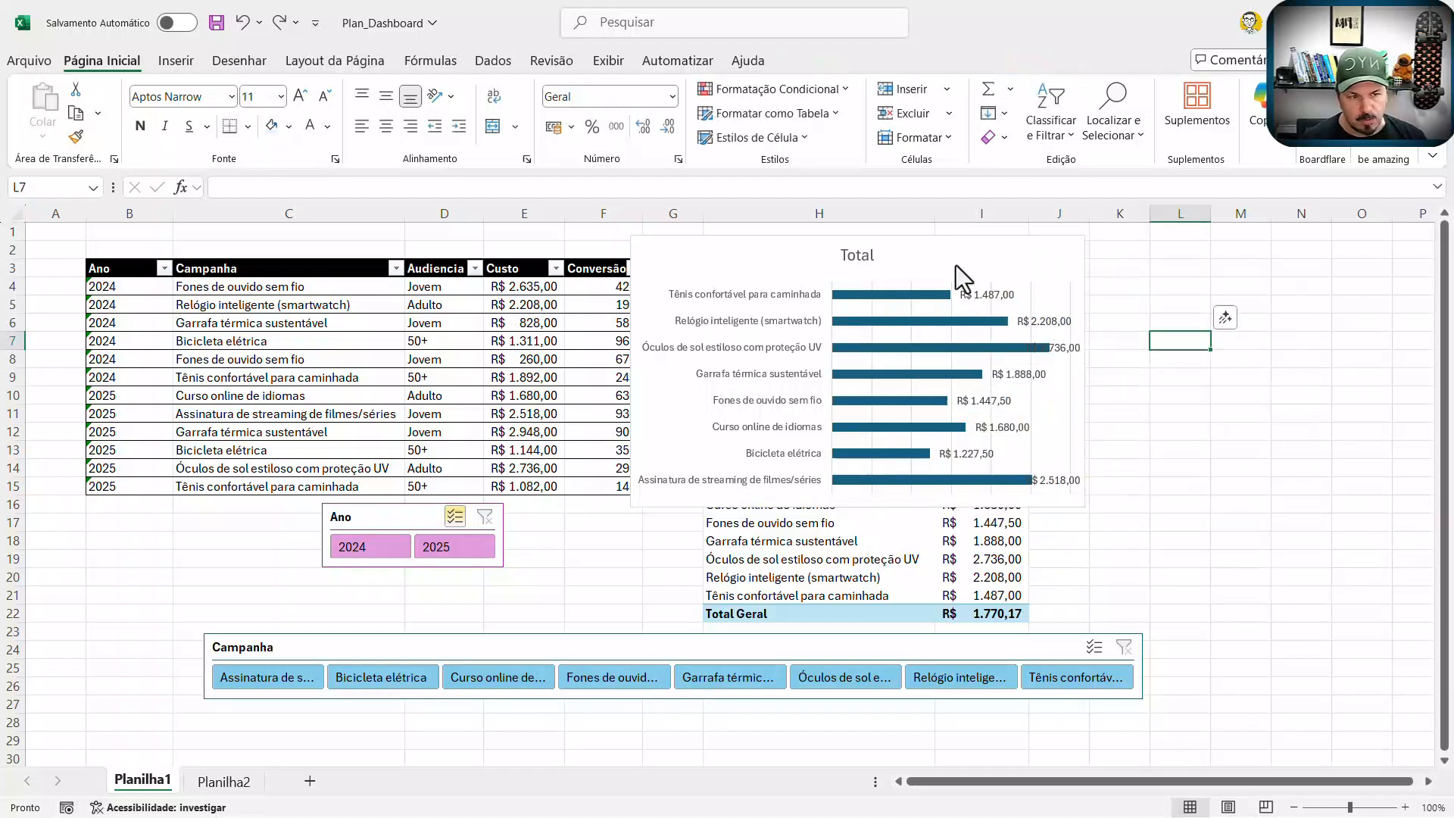
right_click(923, 318)
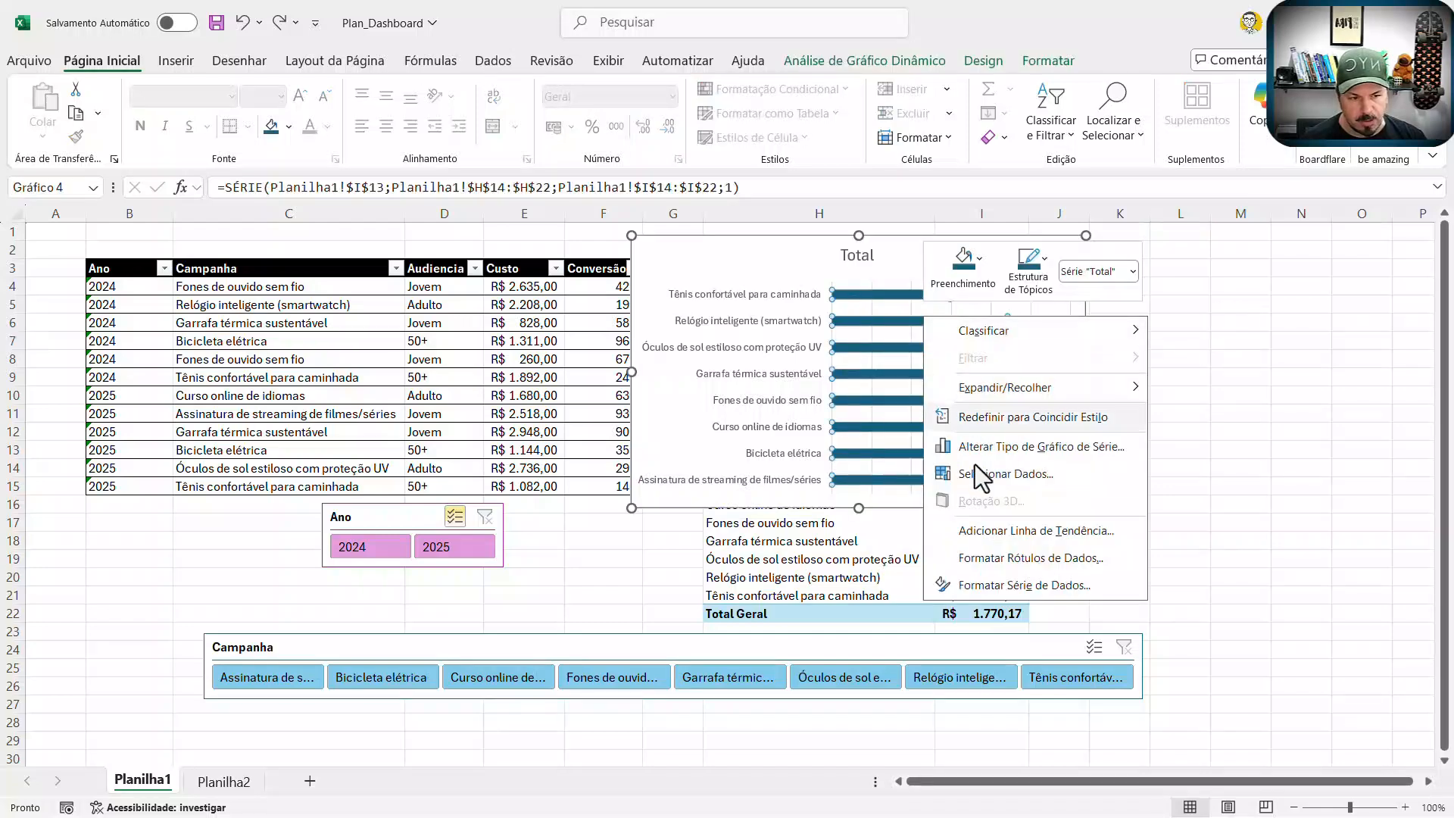
key("Escape")
Step: Change the shape of all the bar chart's data labels to an outlined rectangle
left_click(984, 298)
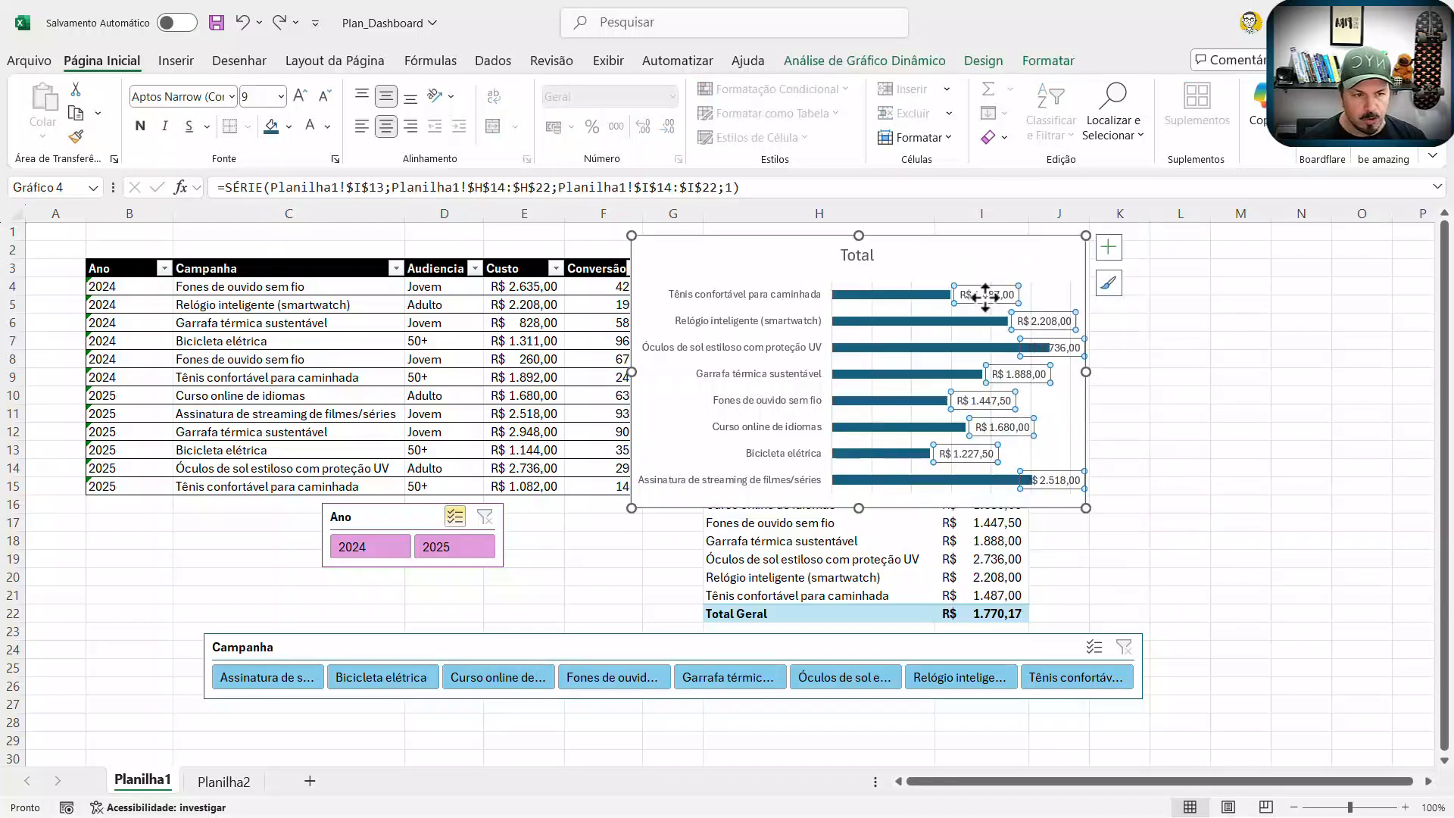
left_click(932, 297)
left_click(979, 296)
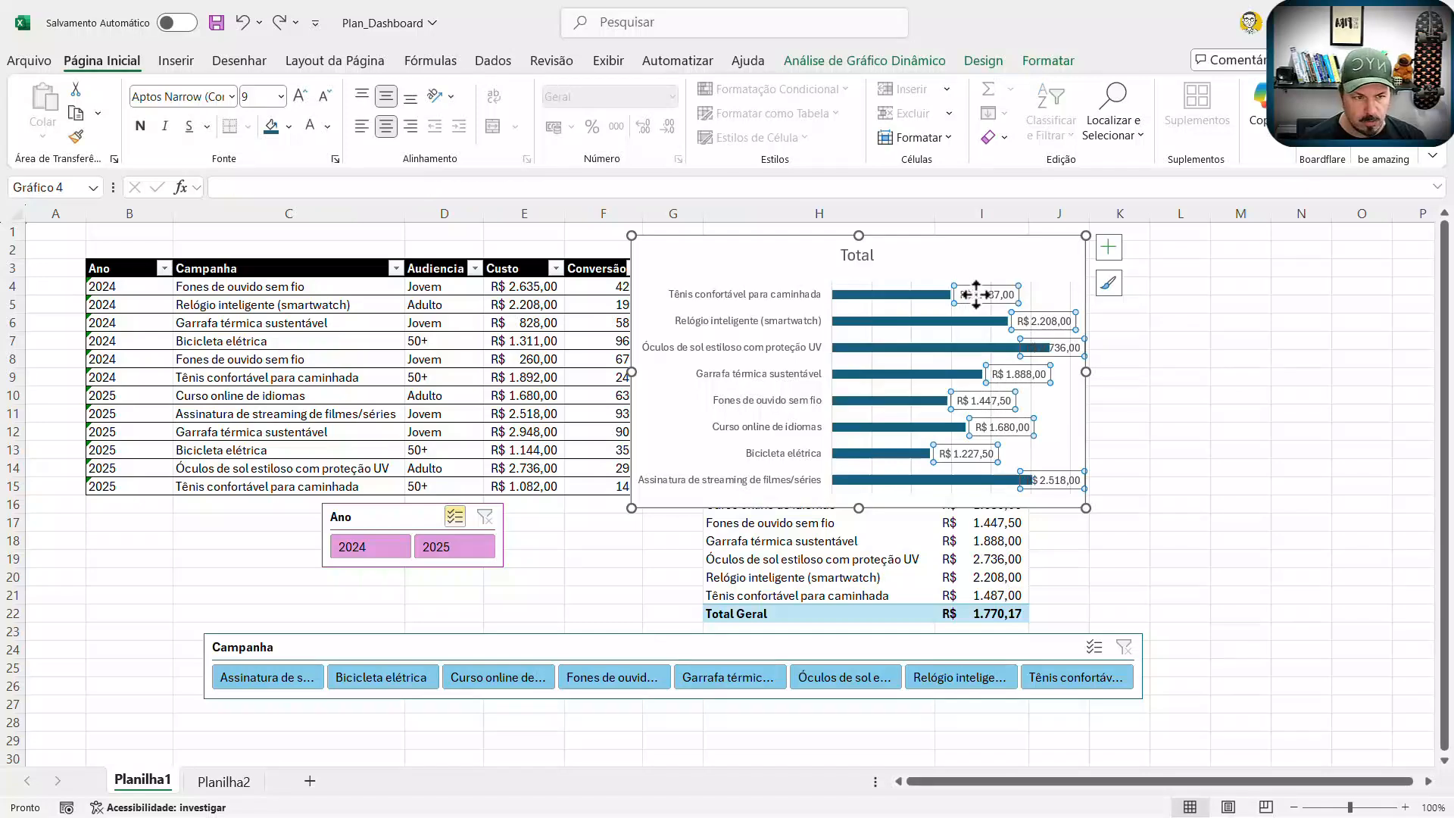
right_click(976, 295)
mouse_move(1054, 505)
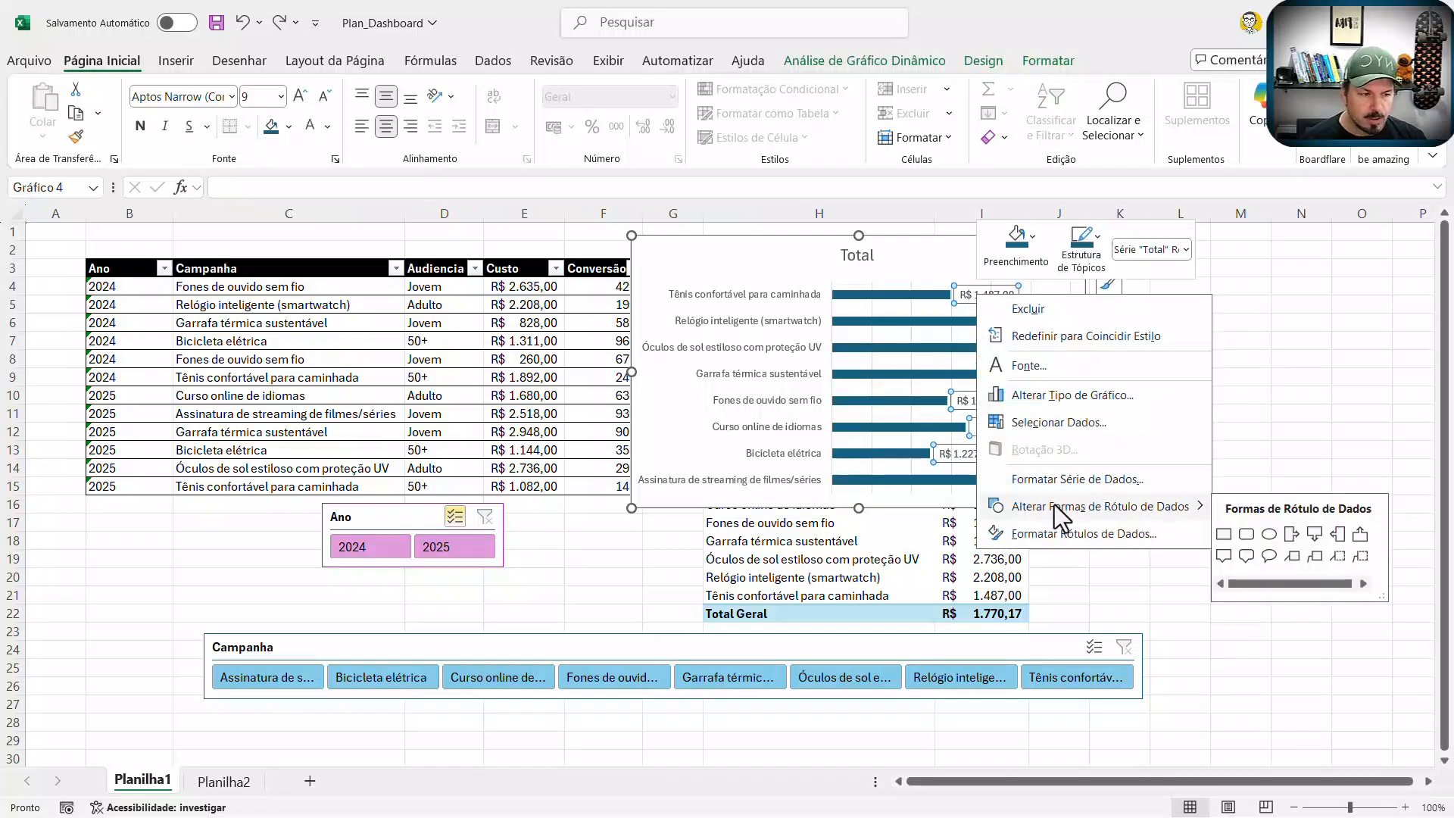
left_click(1225, 534)
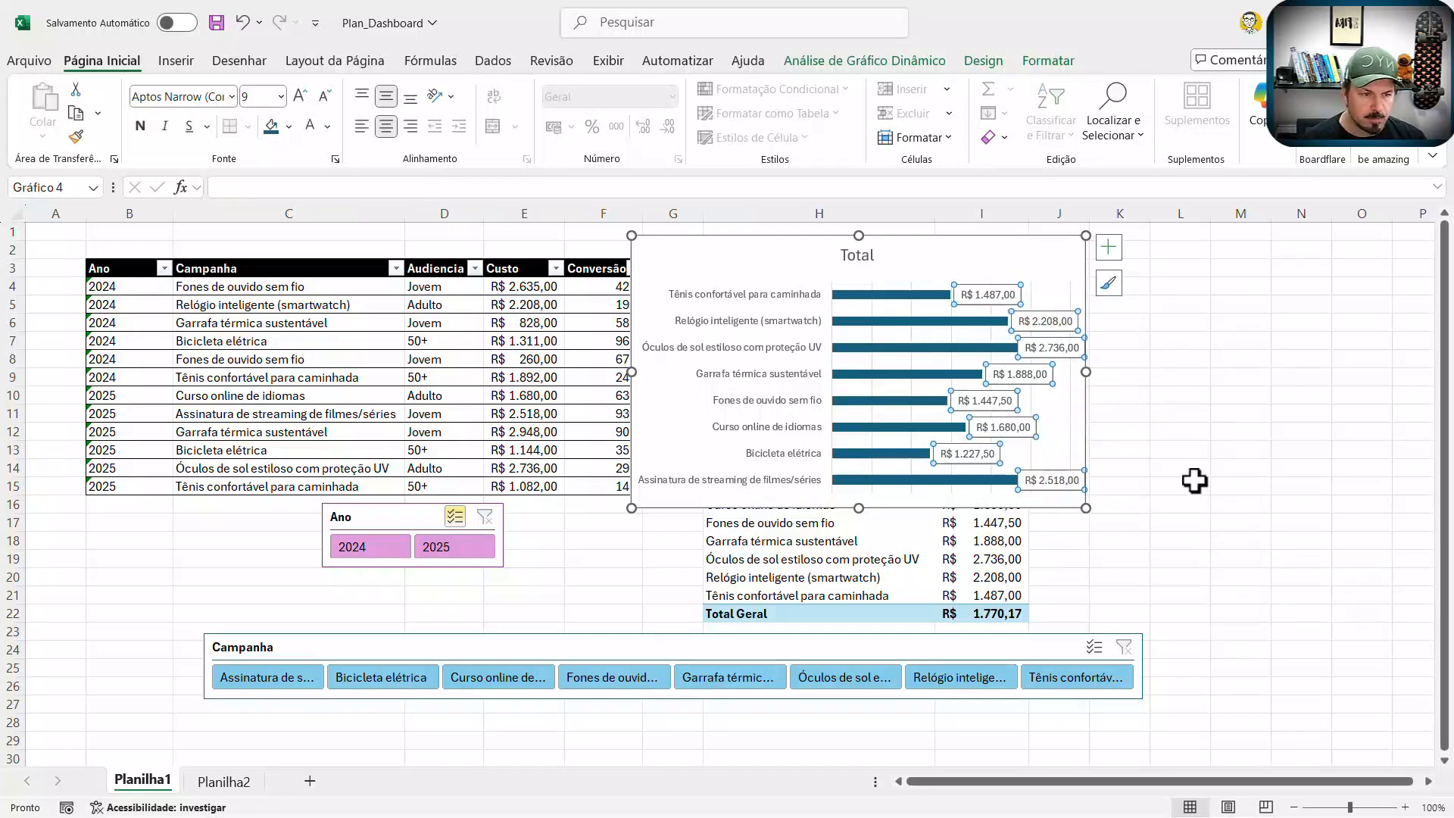
Step: Widen the bar chart to the end of column K and pull in its upper-left corner to column G, row 3
left_click(1183, 469)
left_click(1080, 375)
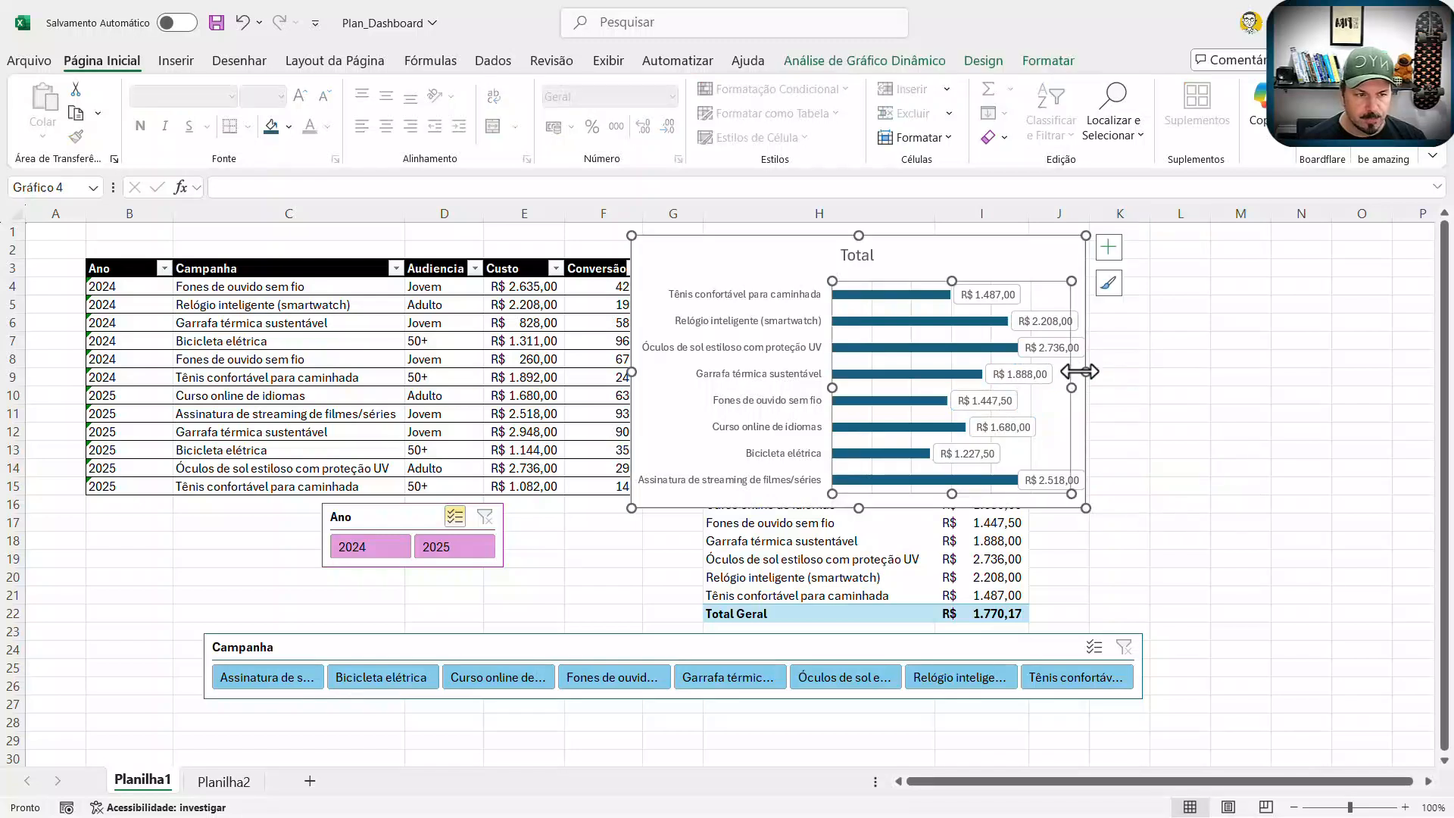
left_click_drag(1087, 371, 1172, 372)
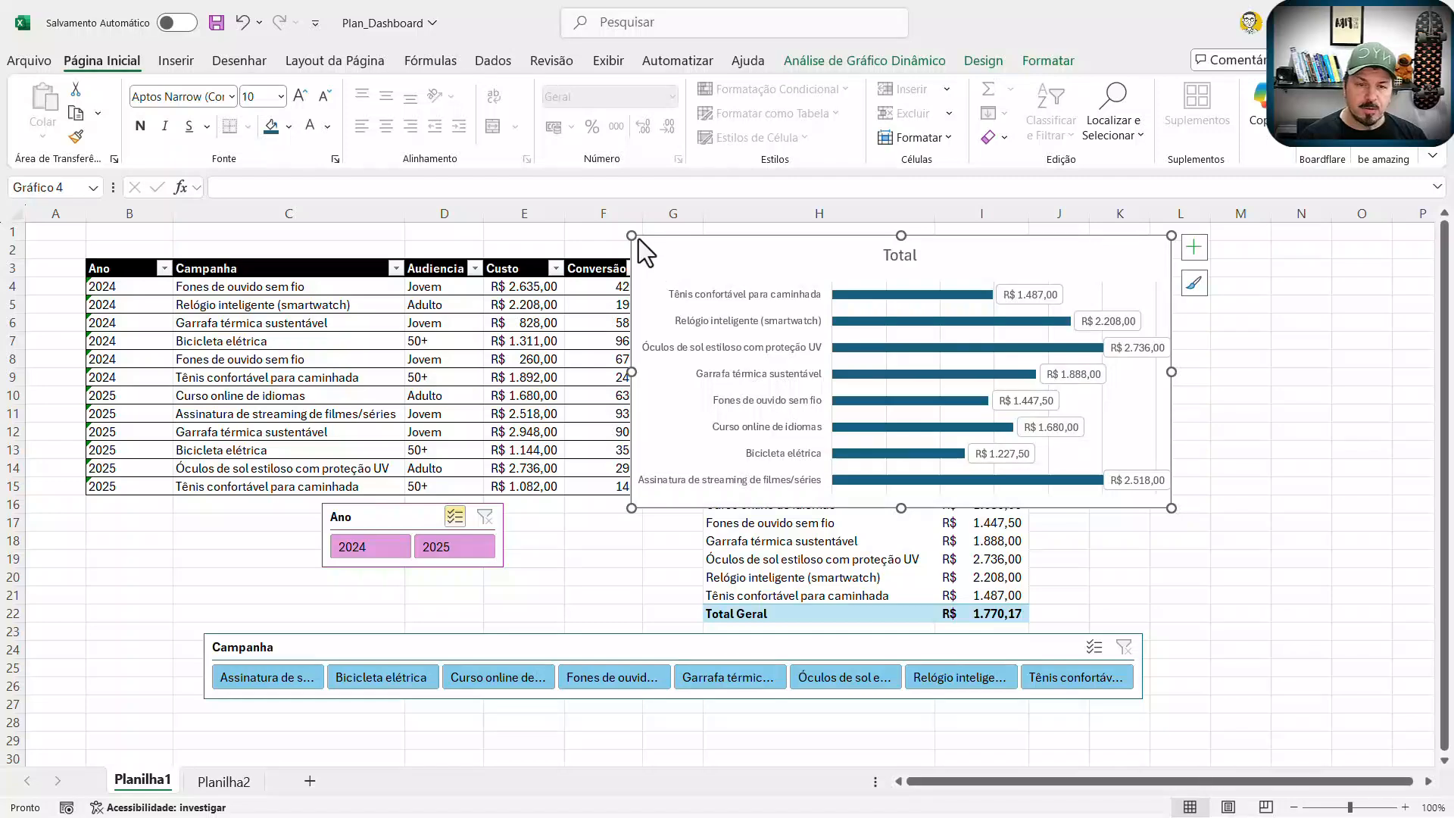
left_click_drag(632, 236, 657, 275)
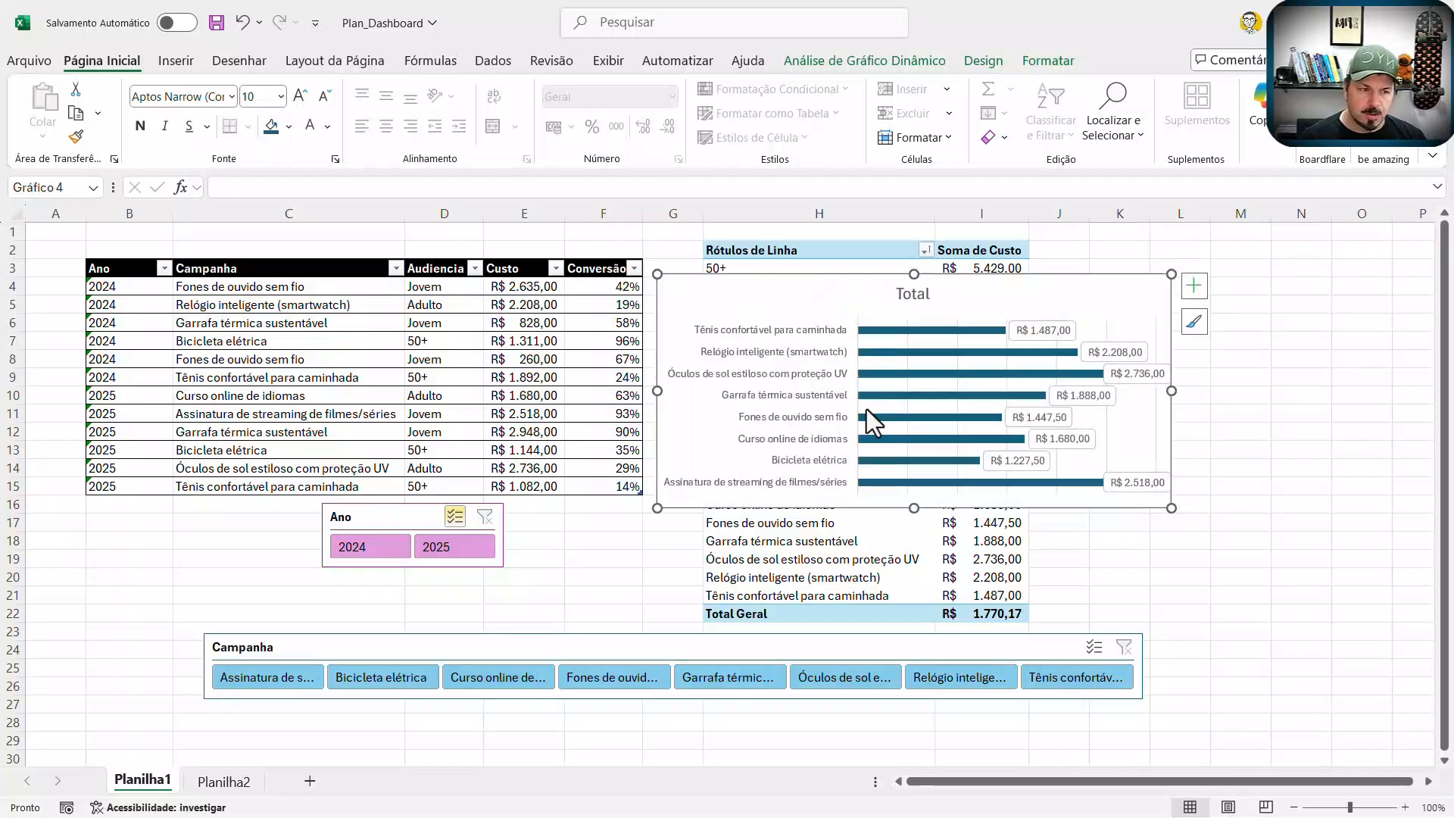
Step: Cut the pie chart from the AUDIENCIA X CUSTO card on Planilha2, paste it into Planilha1 and place it clear of the pivot tables
left_click(223, 782)
left_click(384, 497)
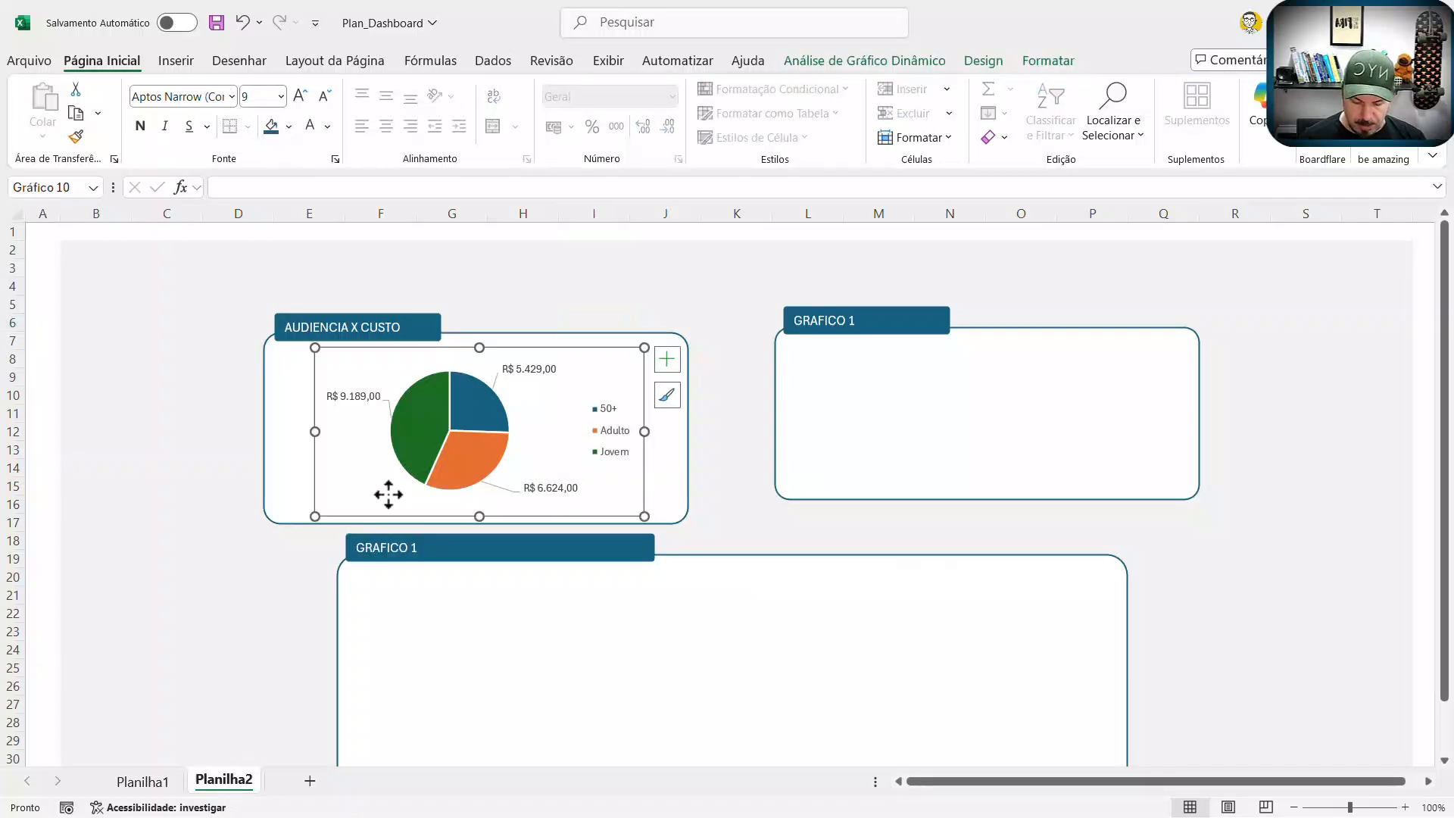
key("ctrl+x")
left_click(151, 784)
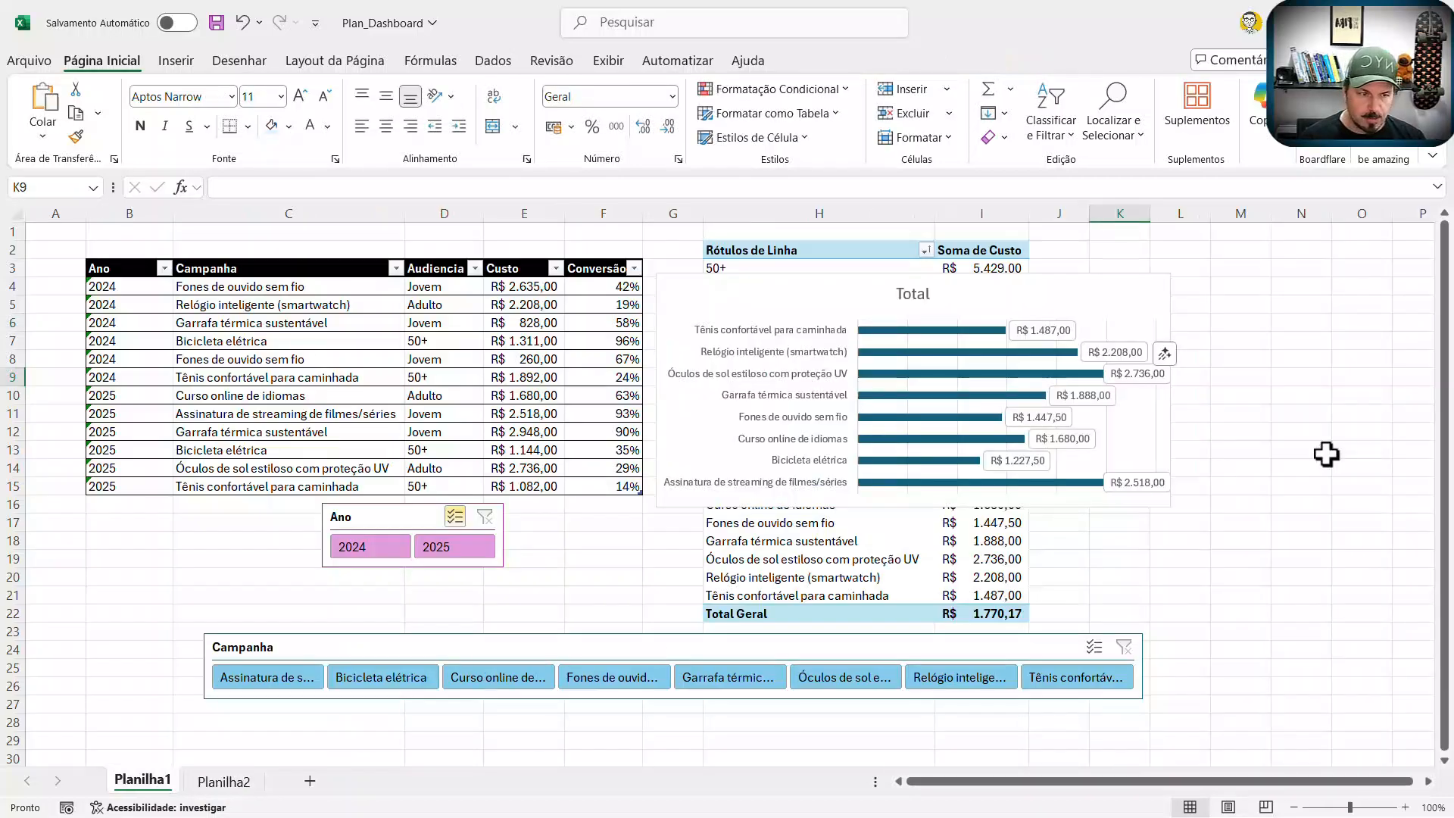
key("ctrl+v")
left_click_drag(1159, 513, 1253, 425)
Step: Arrange the charts beside their pivot tables: the pie next to Soma de Custo and the bar chart next to Média de Custo
left_click(942, 336)
left_click_drag(980, 295, 1396, 487)
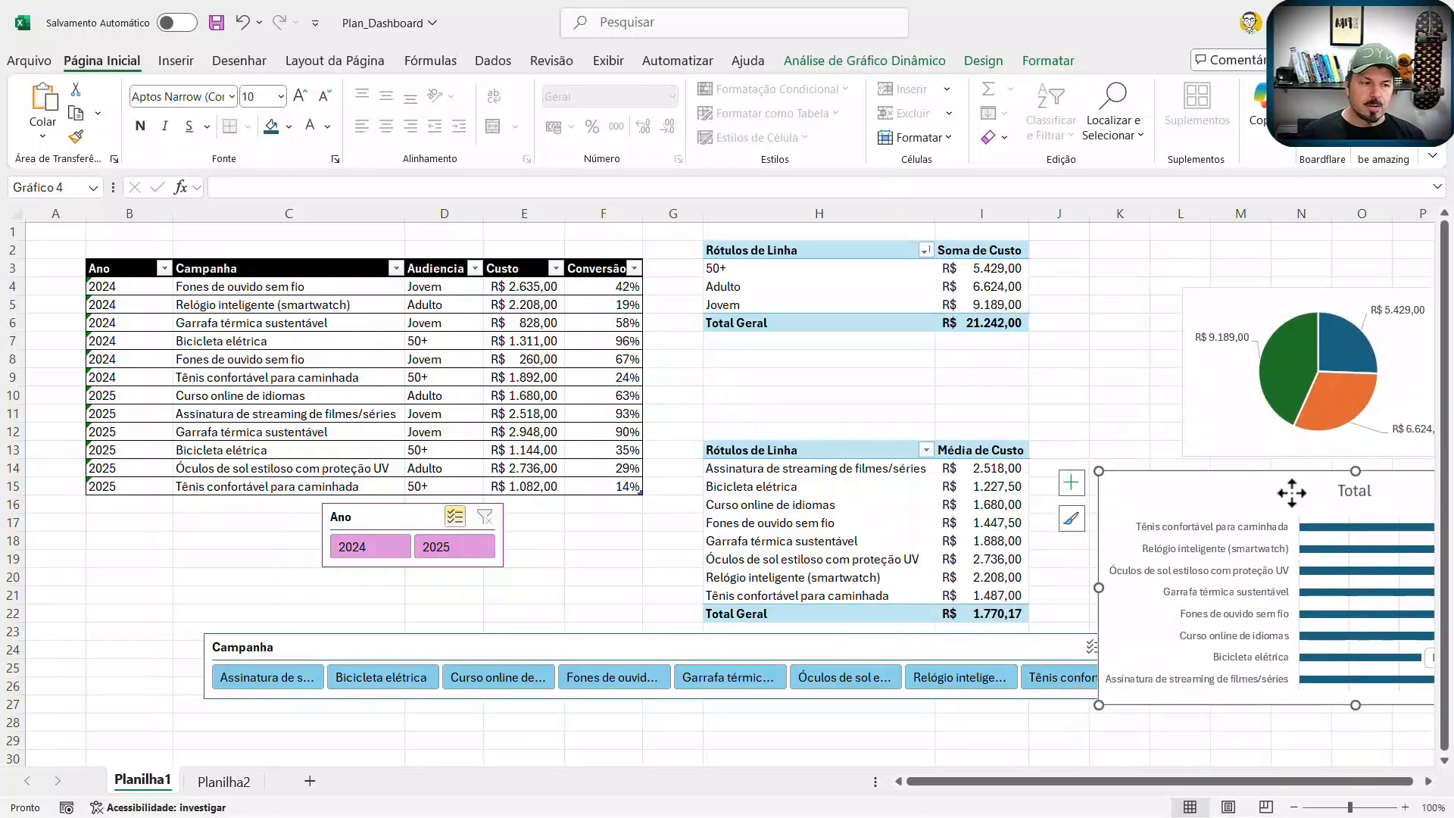
left_click_drag(1291, 493, 1237, 480)
left_click_drag(1214, 383, 1120, 345)
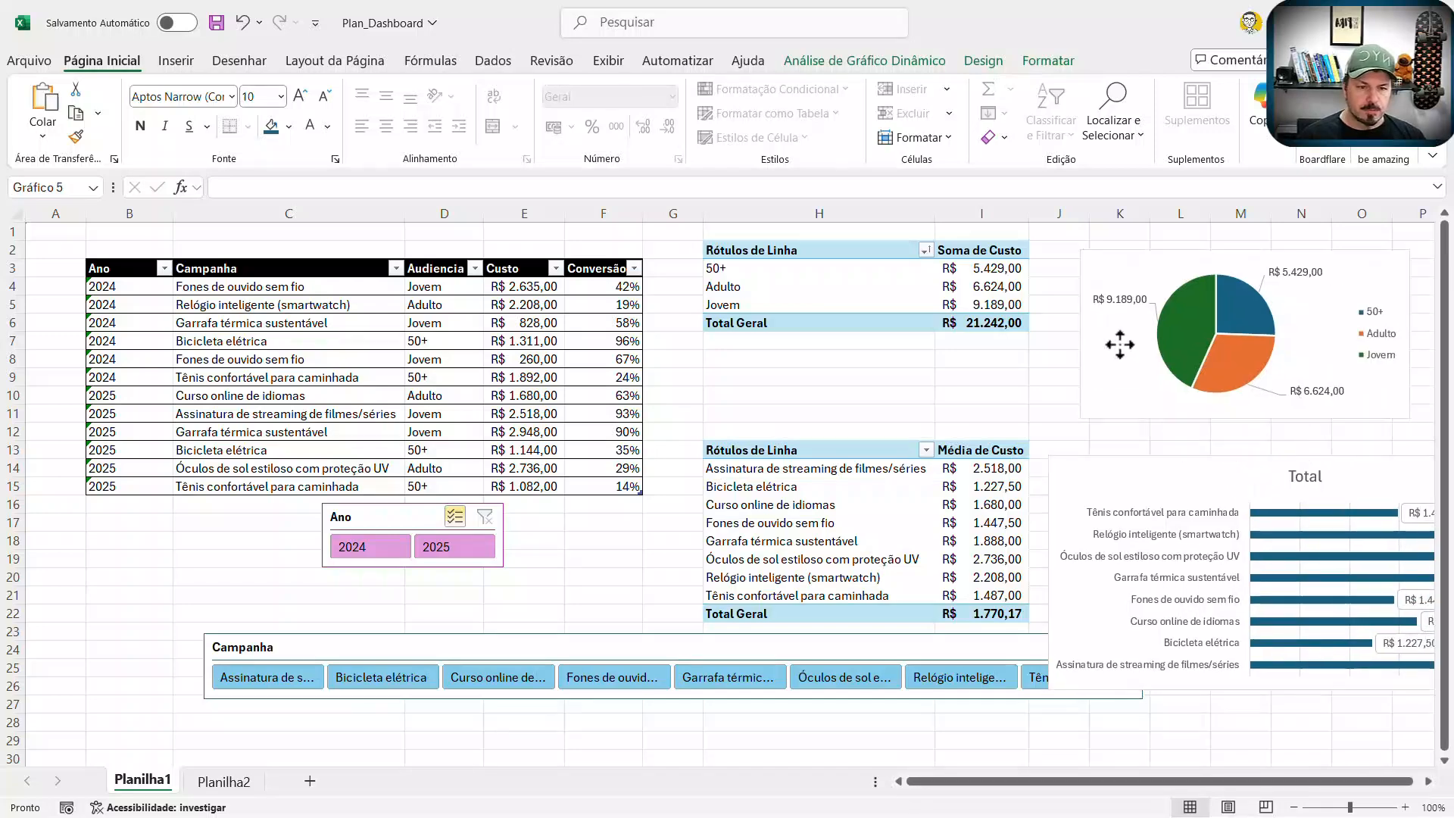
Step: Turn off multi-select in the Ano slicer and test it on both charts with 2024 and 2025, ending on 2025
left_click(455, 516)
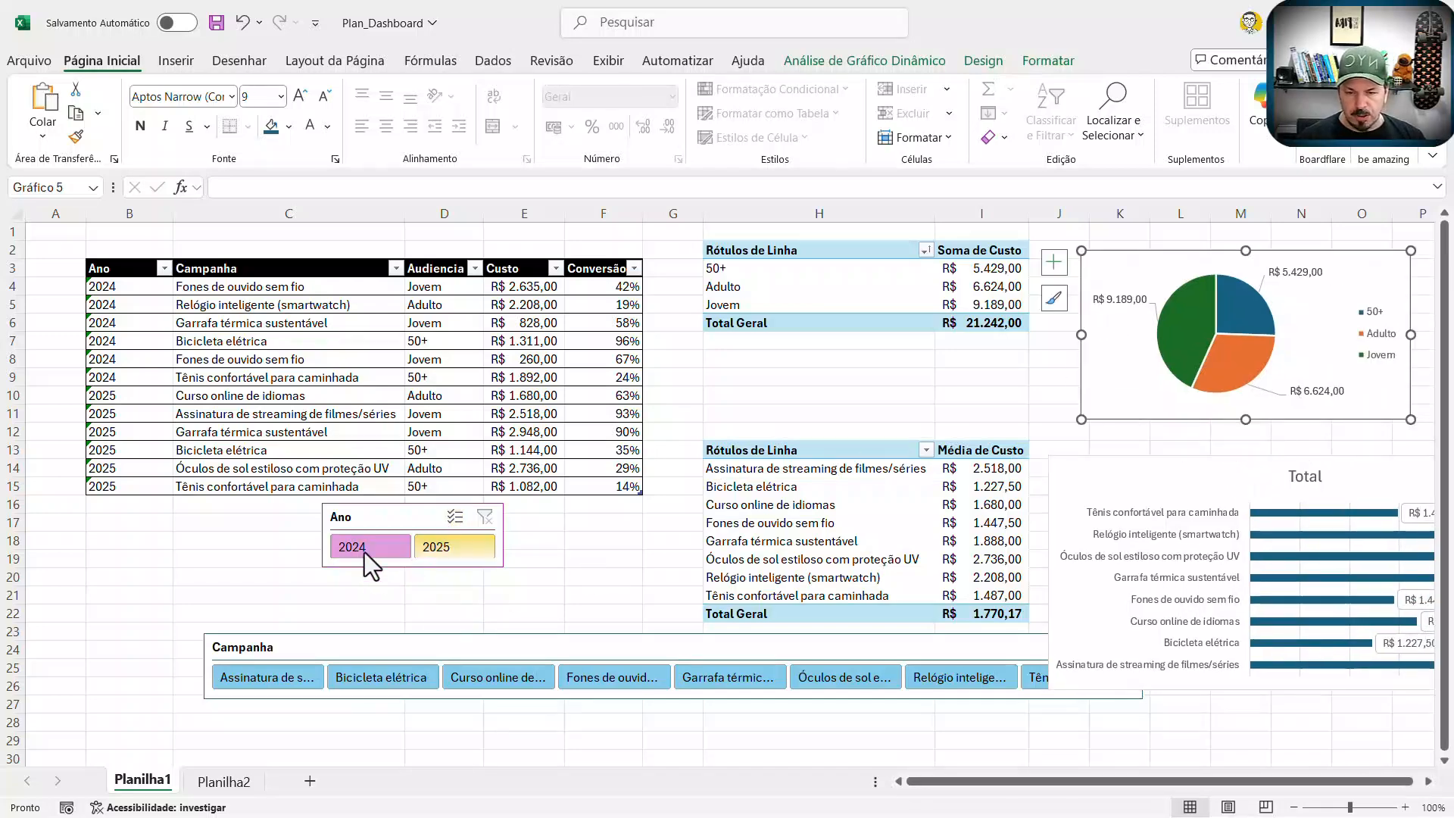
left_click(365, 548)
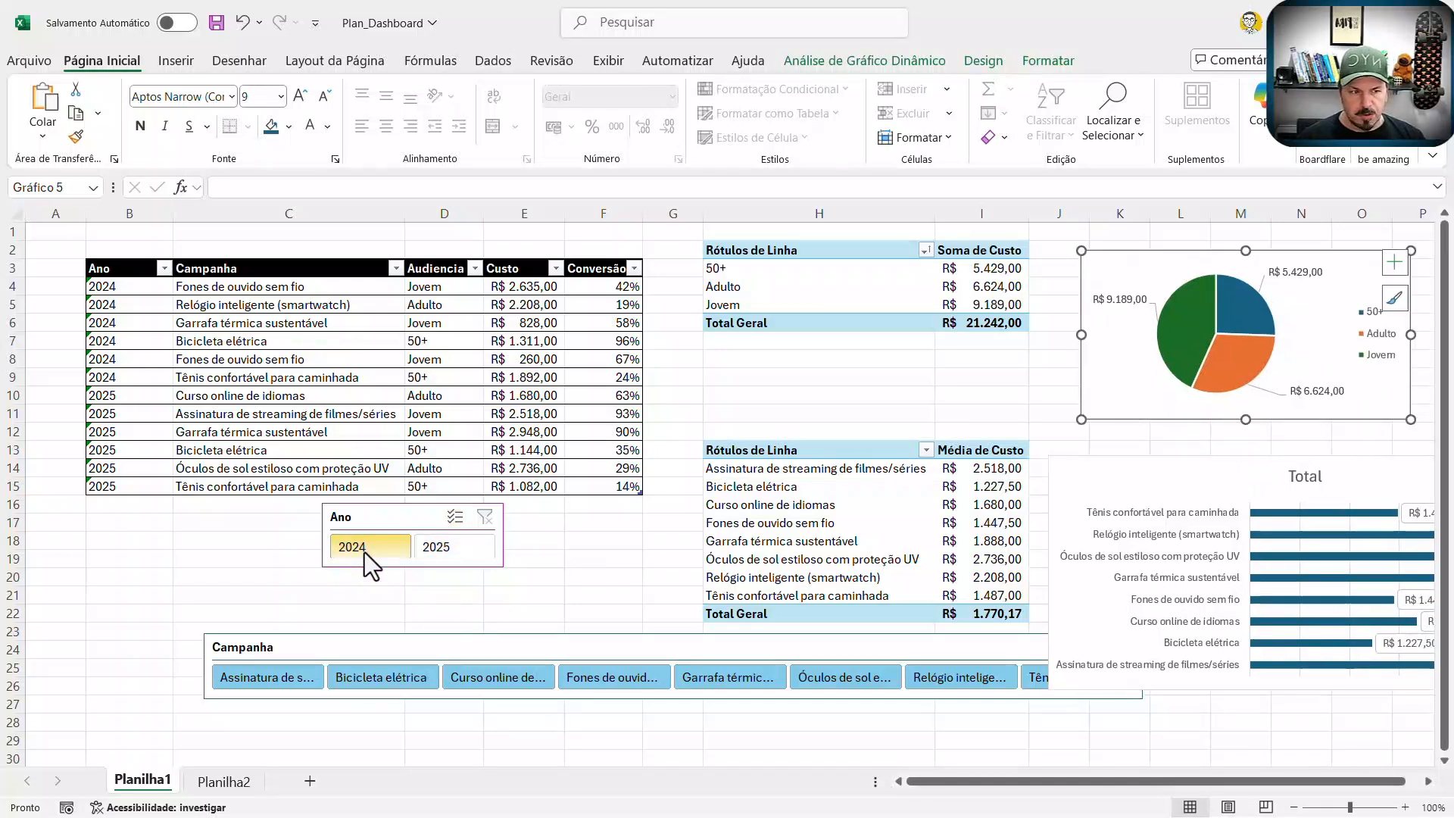
left_click(457, 555)
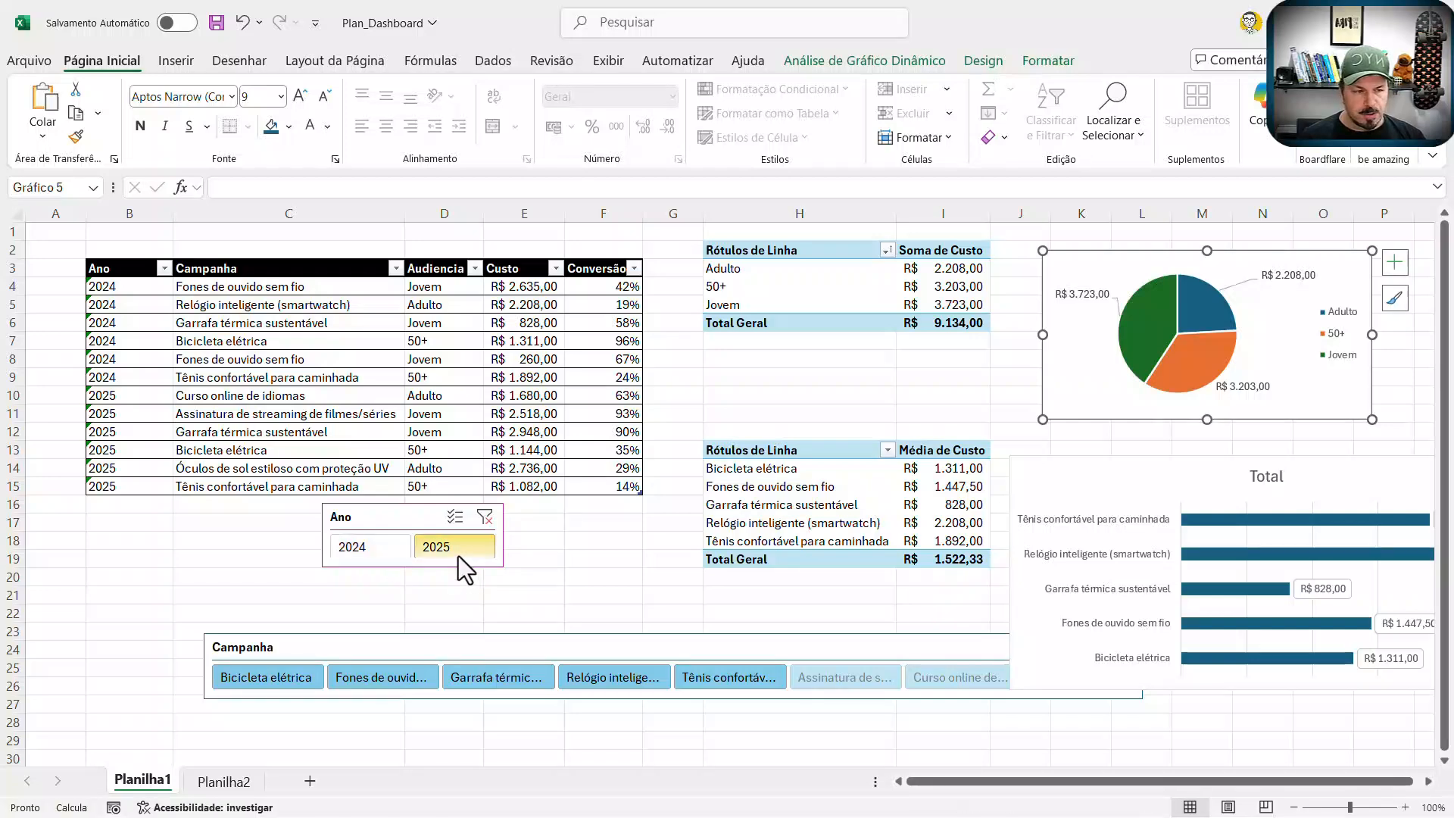
left_click(380, 548)
left_click(1030, 461)
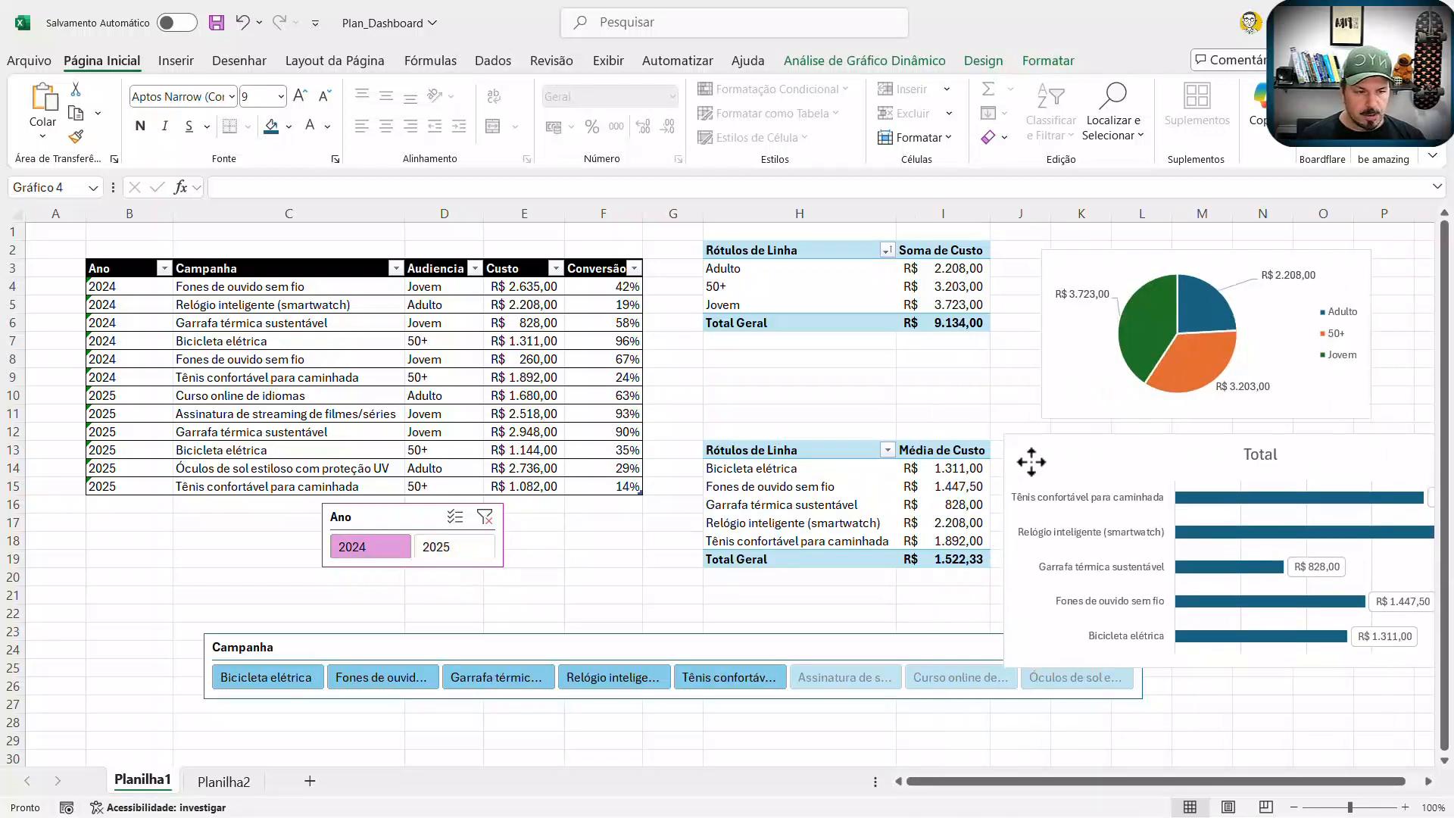
left_click(445, 548)
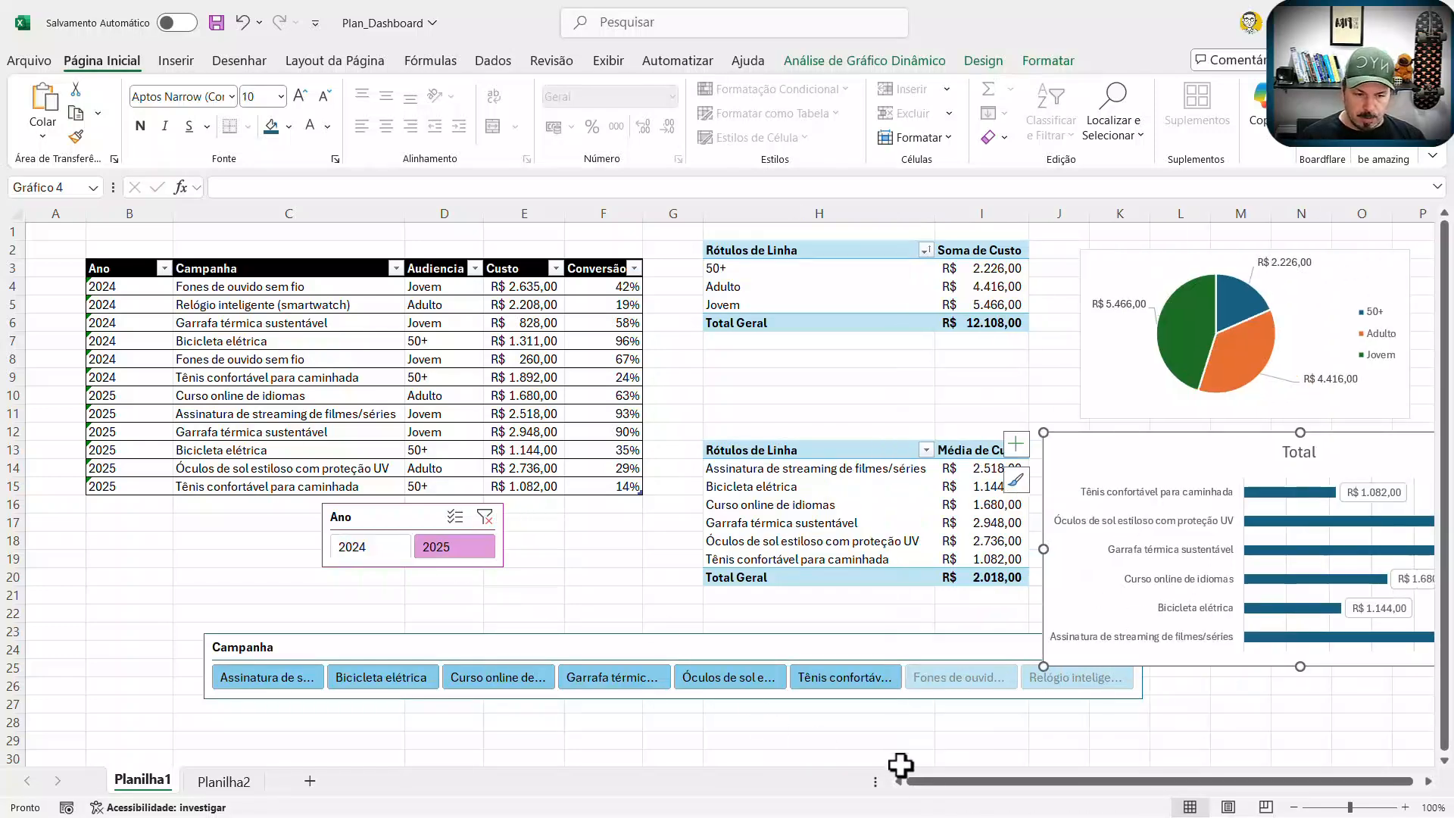
Step: Move the bar chart over columns H to O below the pie chart and switch the Ano slicer to 2024
left_click_drag(930, 780, 977, 780)
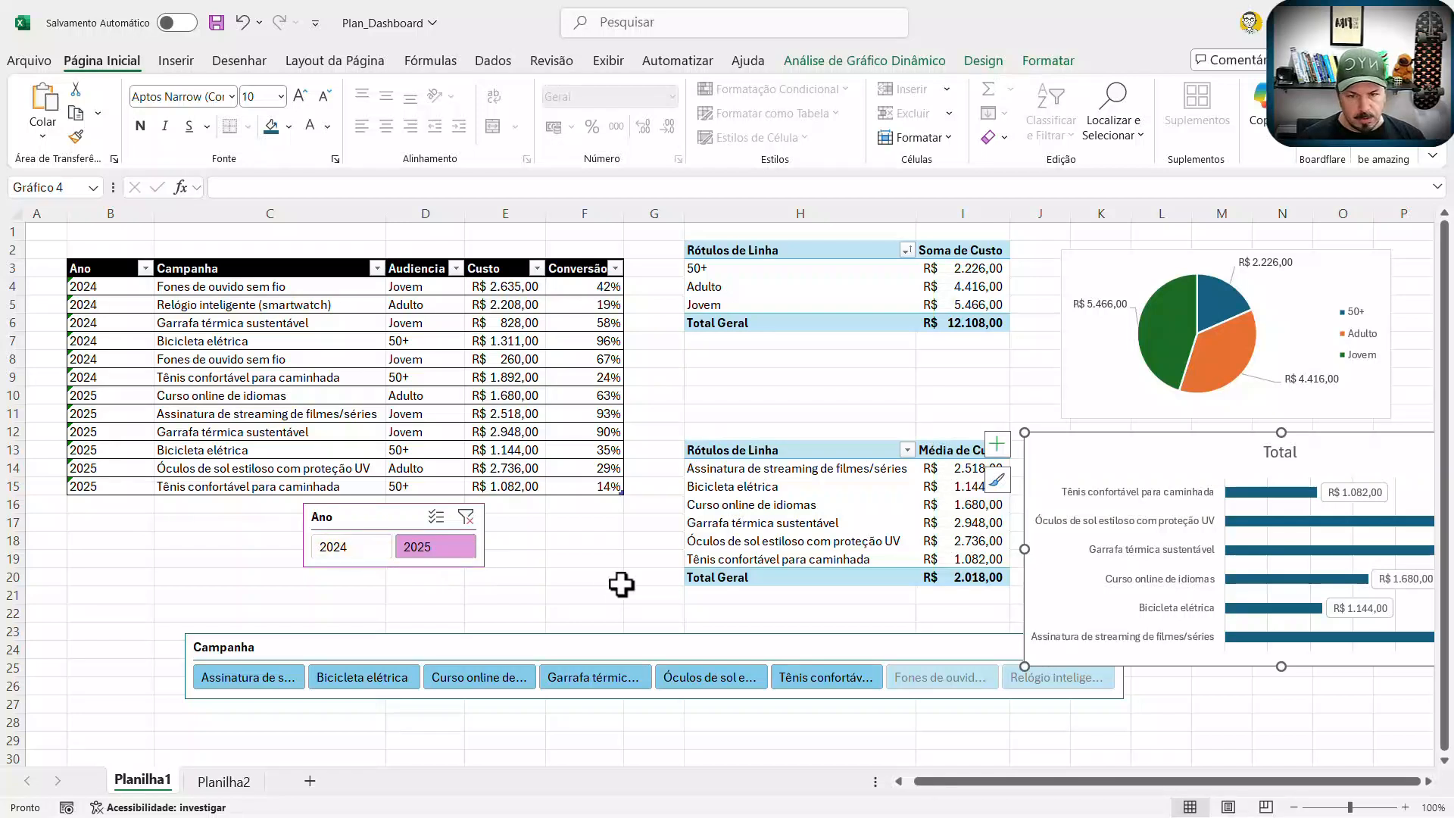
left_click_drag(1126, 476, 960, 465)
left_click(348, 556)
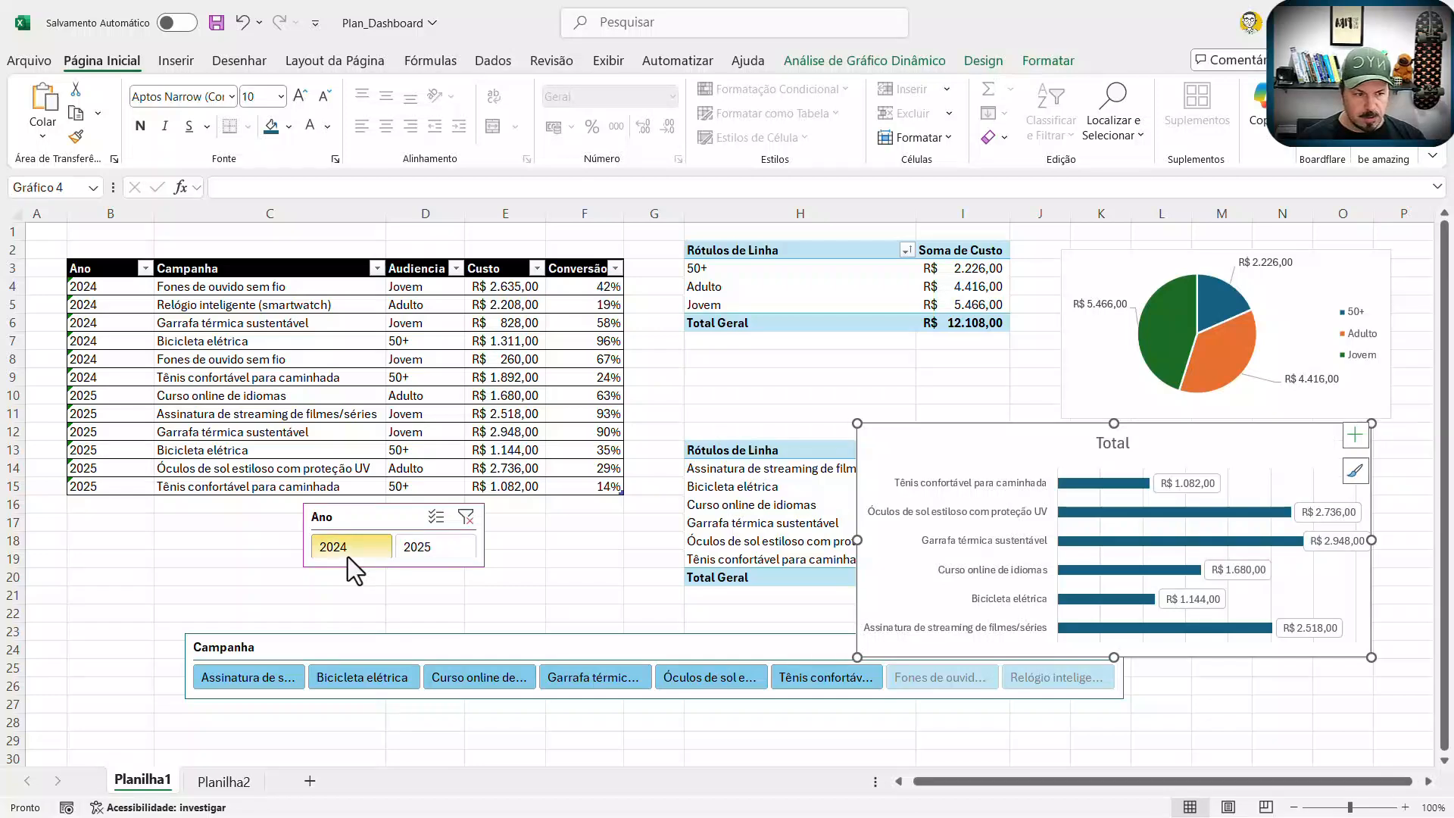
left_click(446, 556)
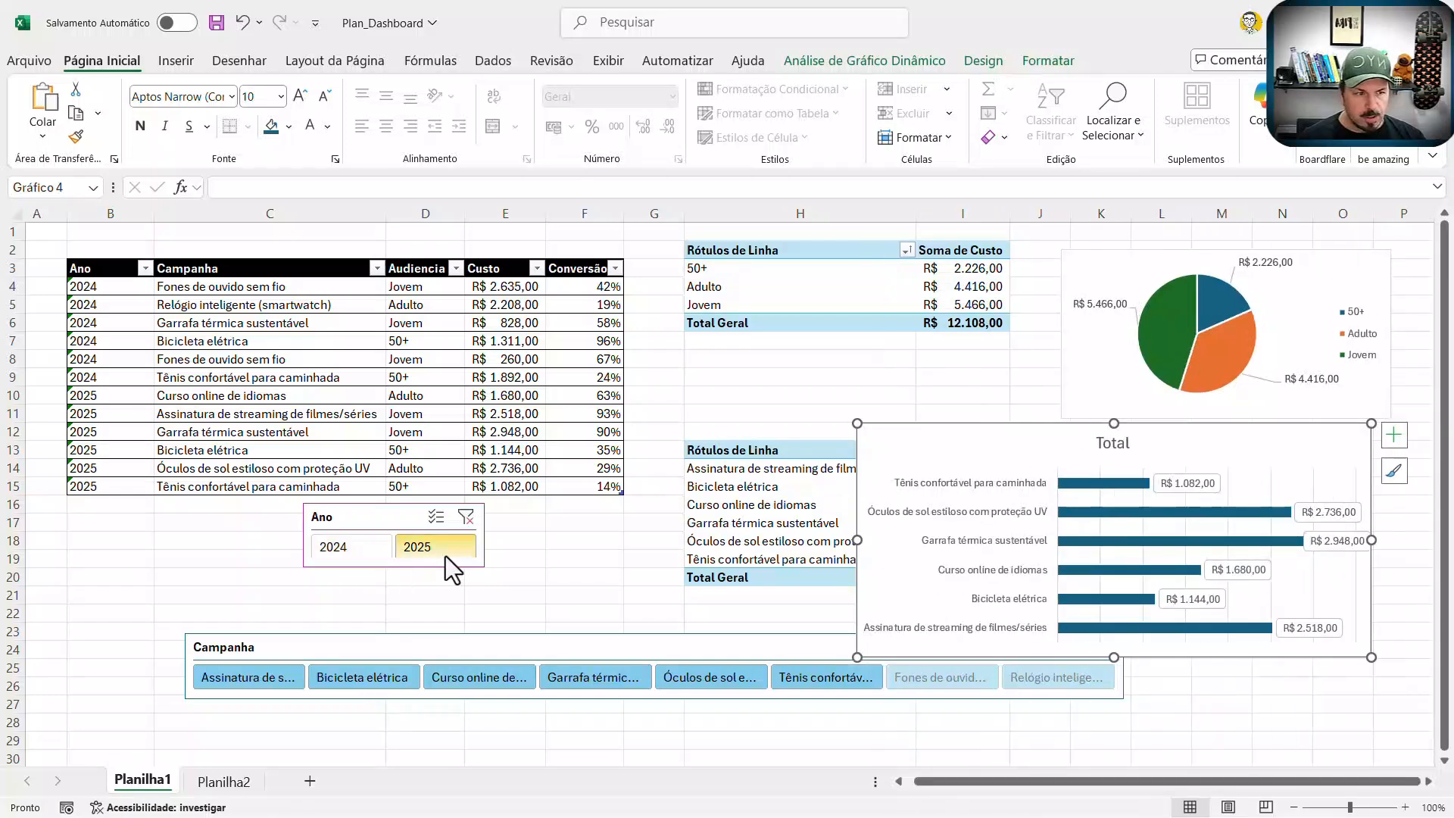
left_click(360, 556)
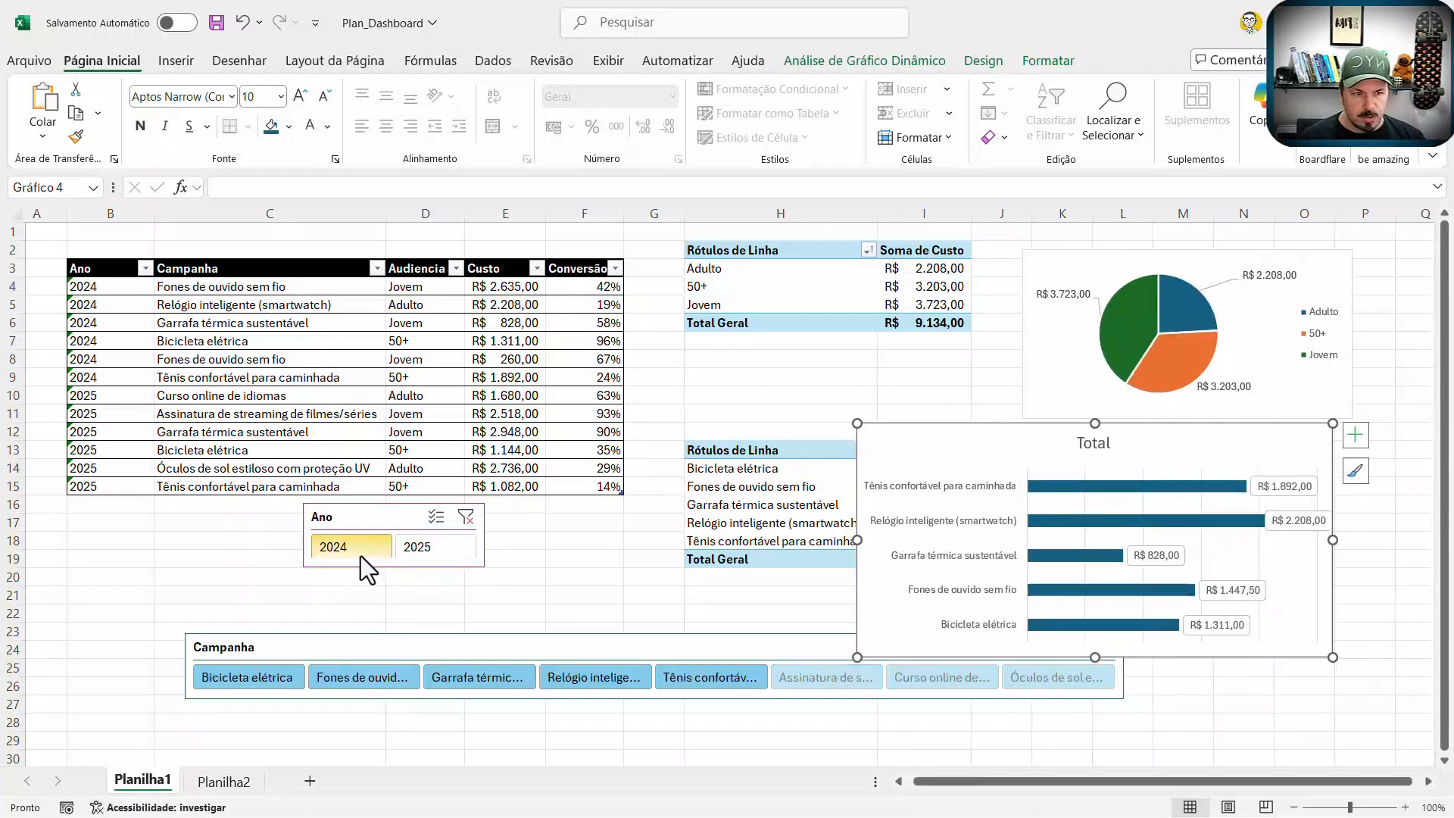
Step: Test the Campanha slicer on the charts with several campaigns, ending on Fones de ouvido sem fio with Ano set to 2025
left_click(366, 674)
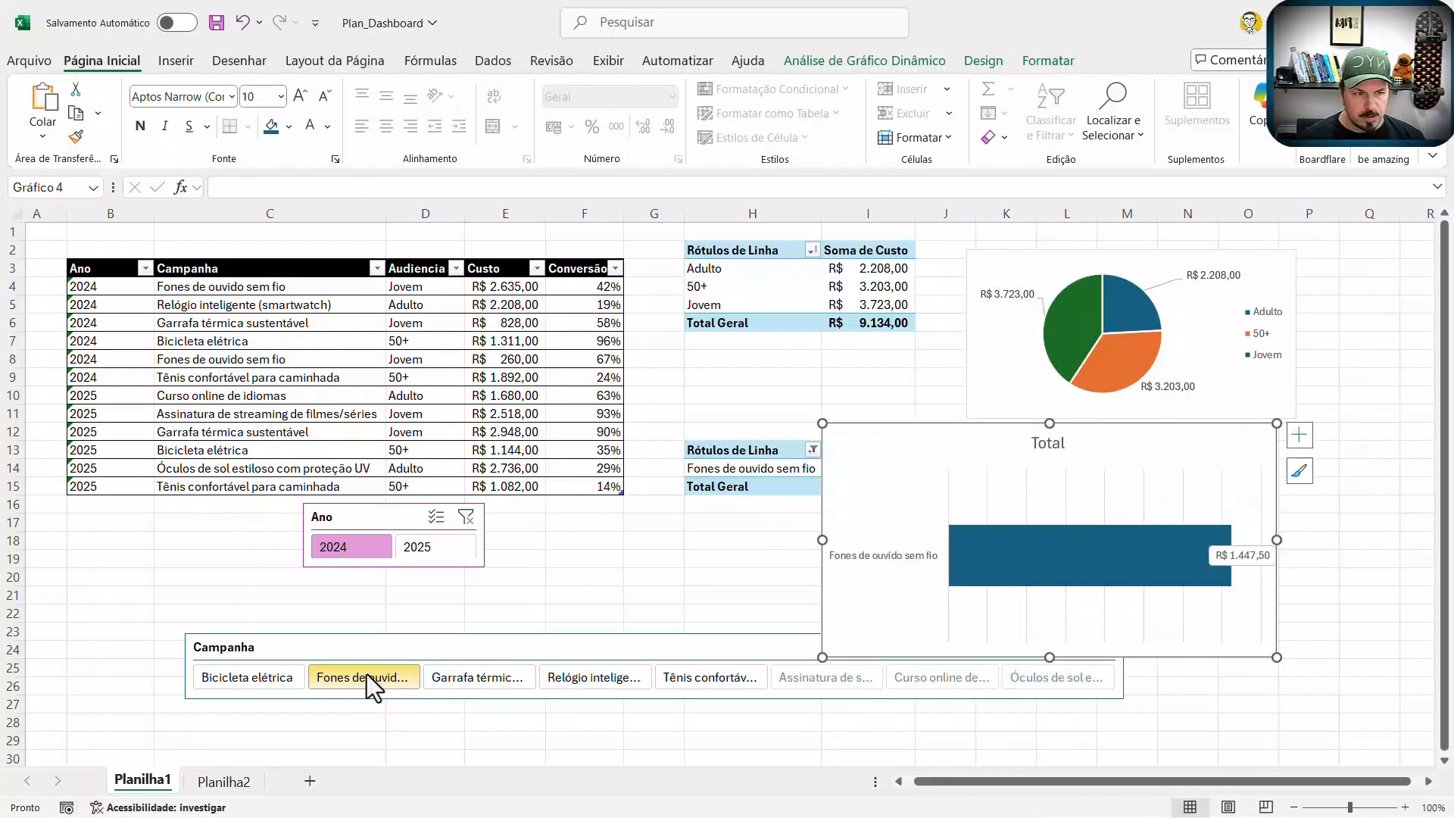
left_click(461, 680)
left_click(592, 685)
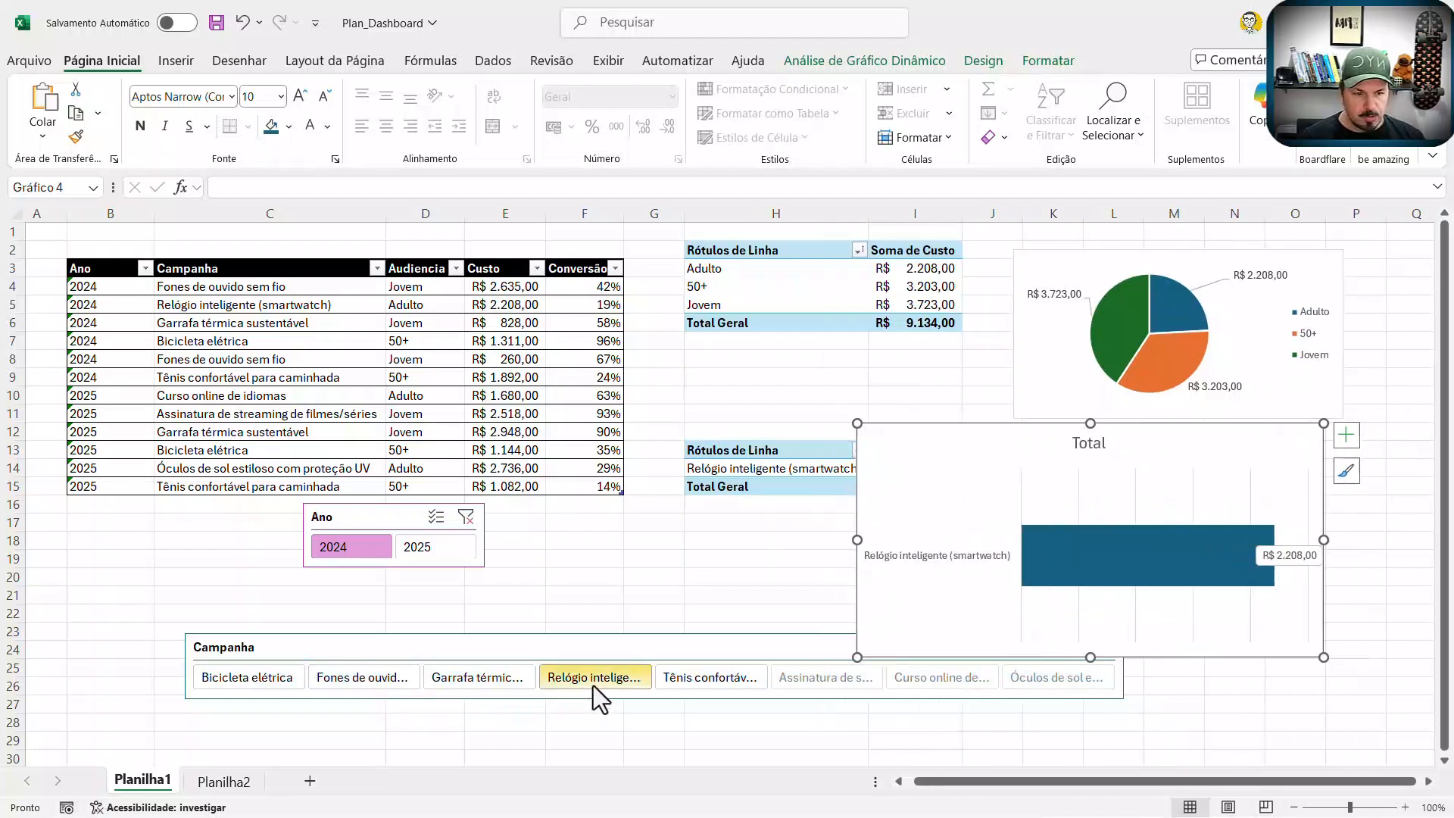
left_click(732, 684)
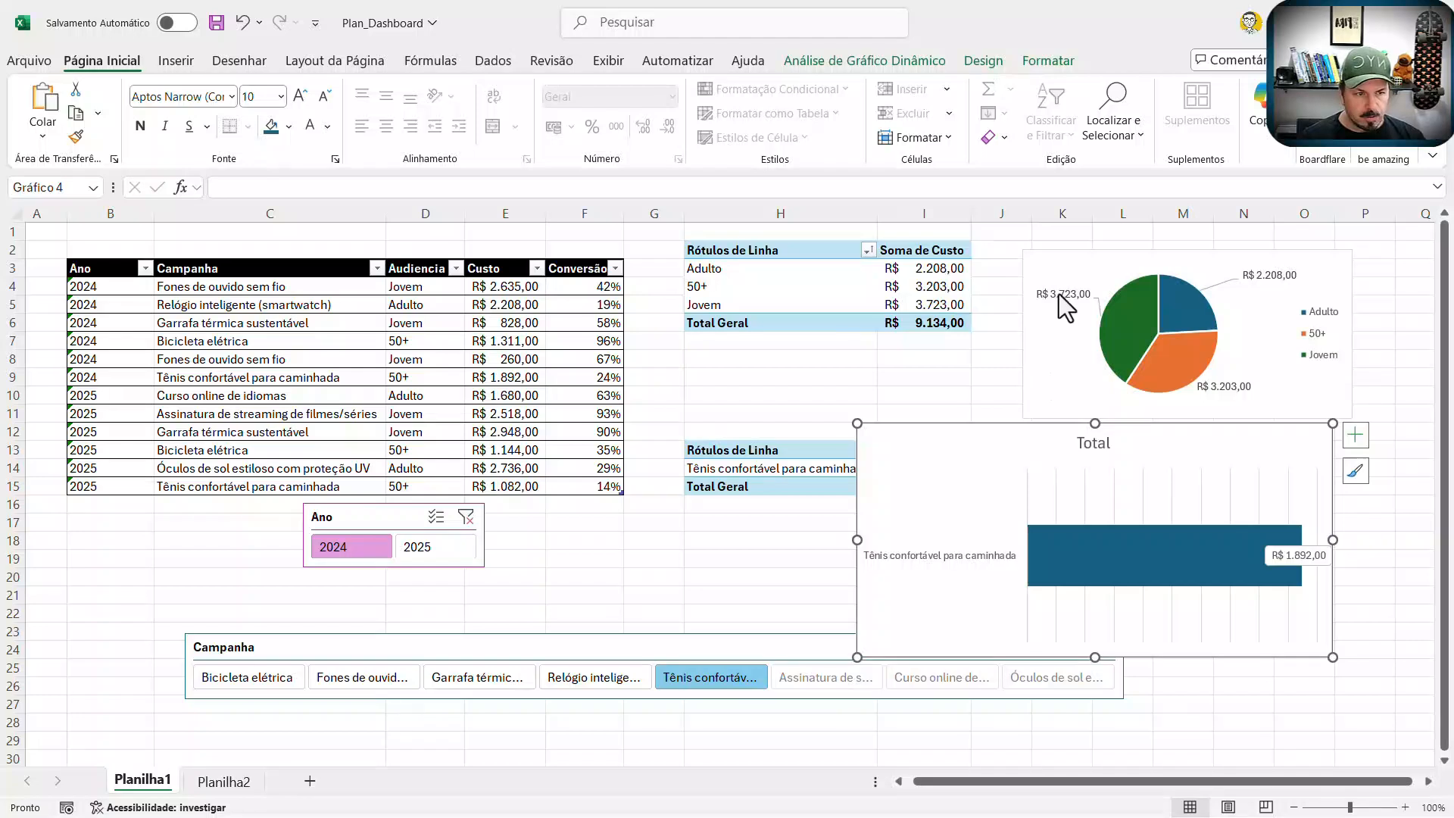
left_click(639, 671)
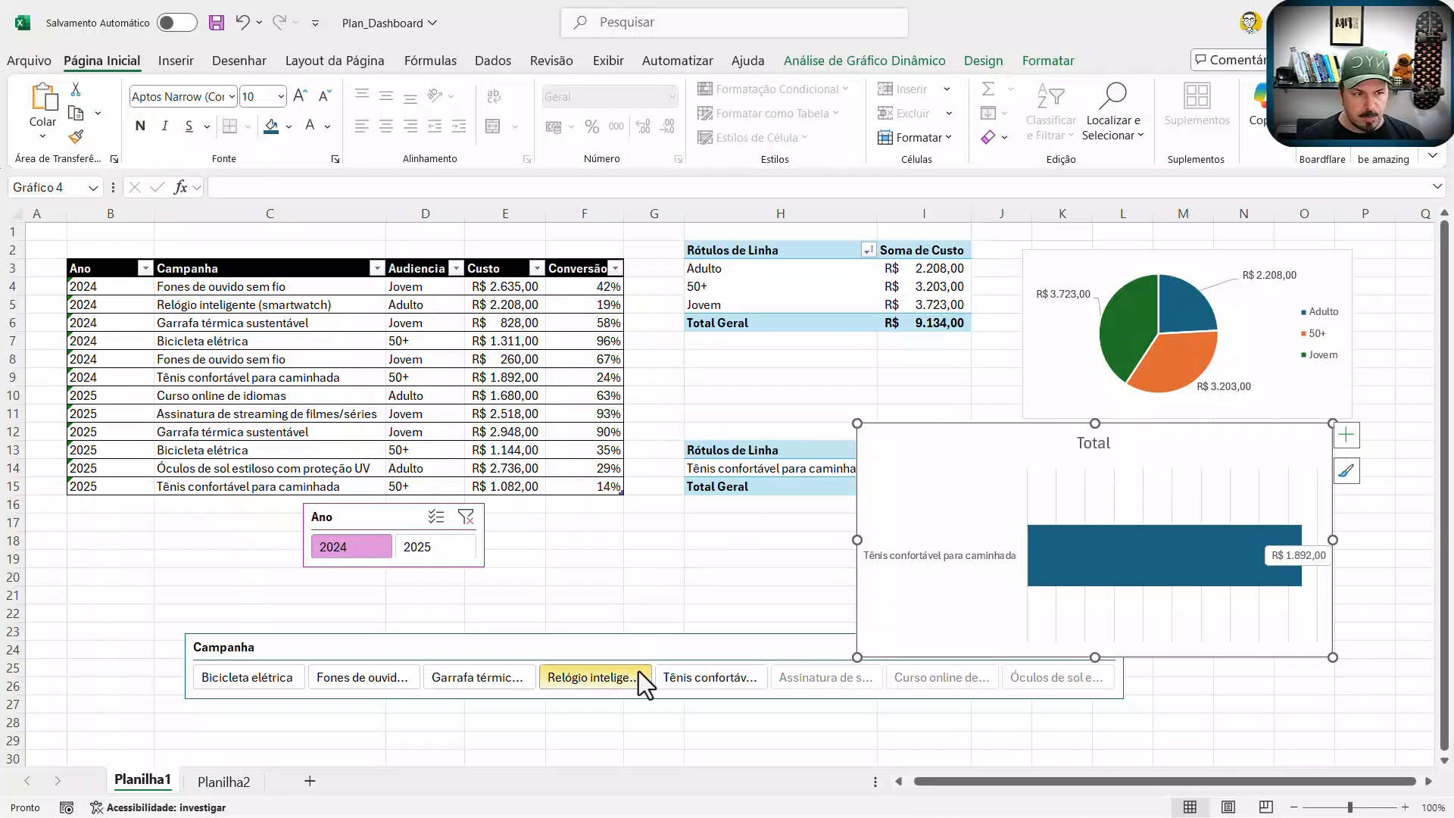
left_click(506, 679)
left_click(394, 680)
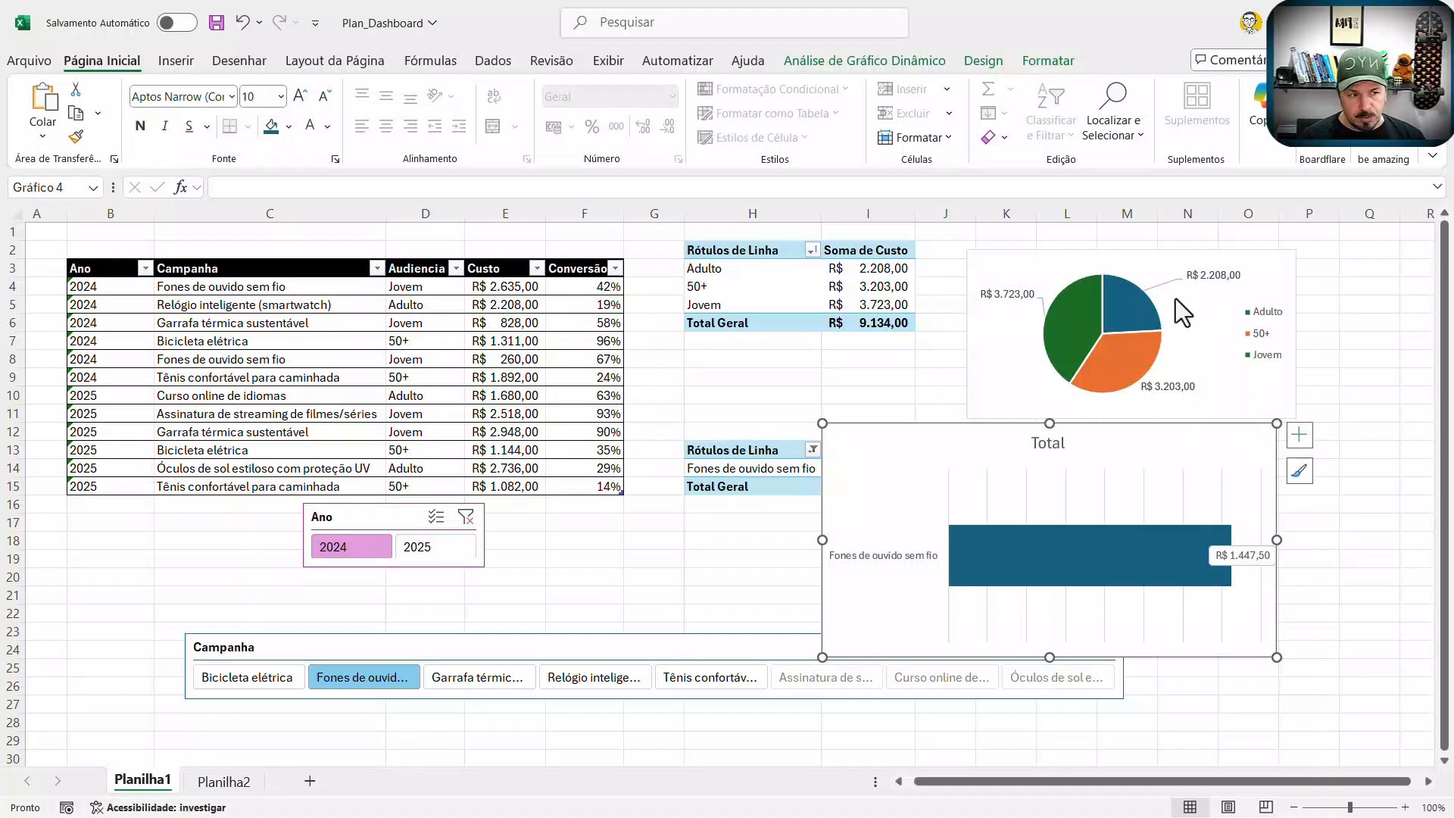
left_click(429, 547)
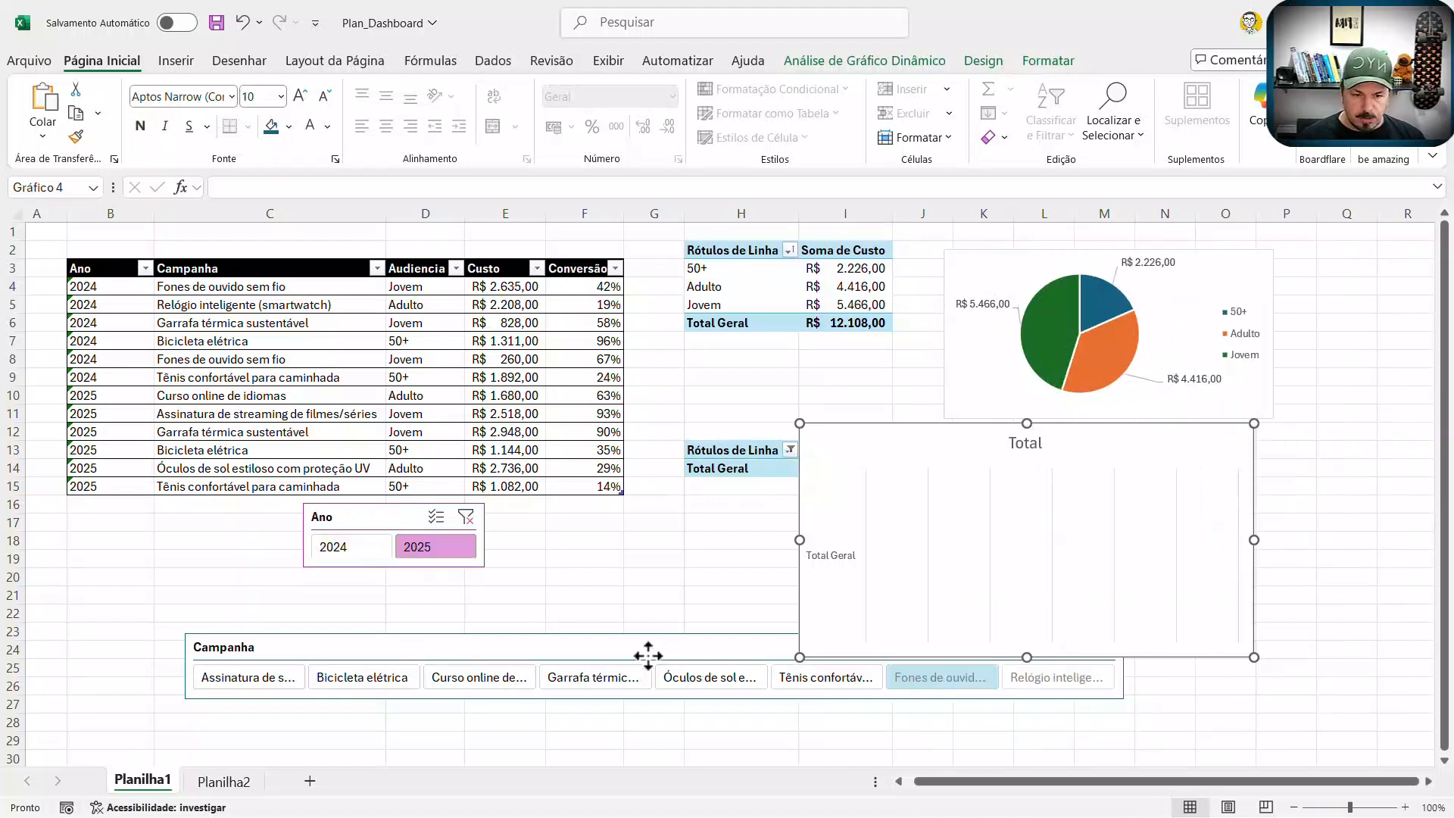
Step: Move the Campanha slicer down to about rows 26 to 29 and clear the filters of both the Campanha and Ano slicers
left_click_drag(669, 648, 571, 697)
left_click(1008, 695)
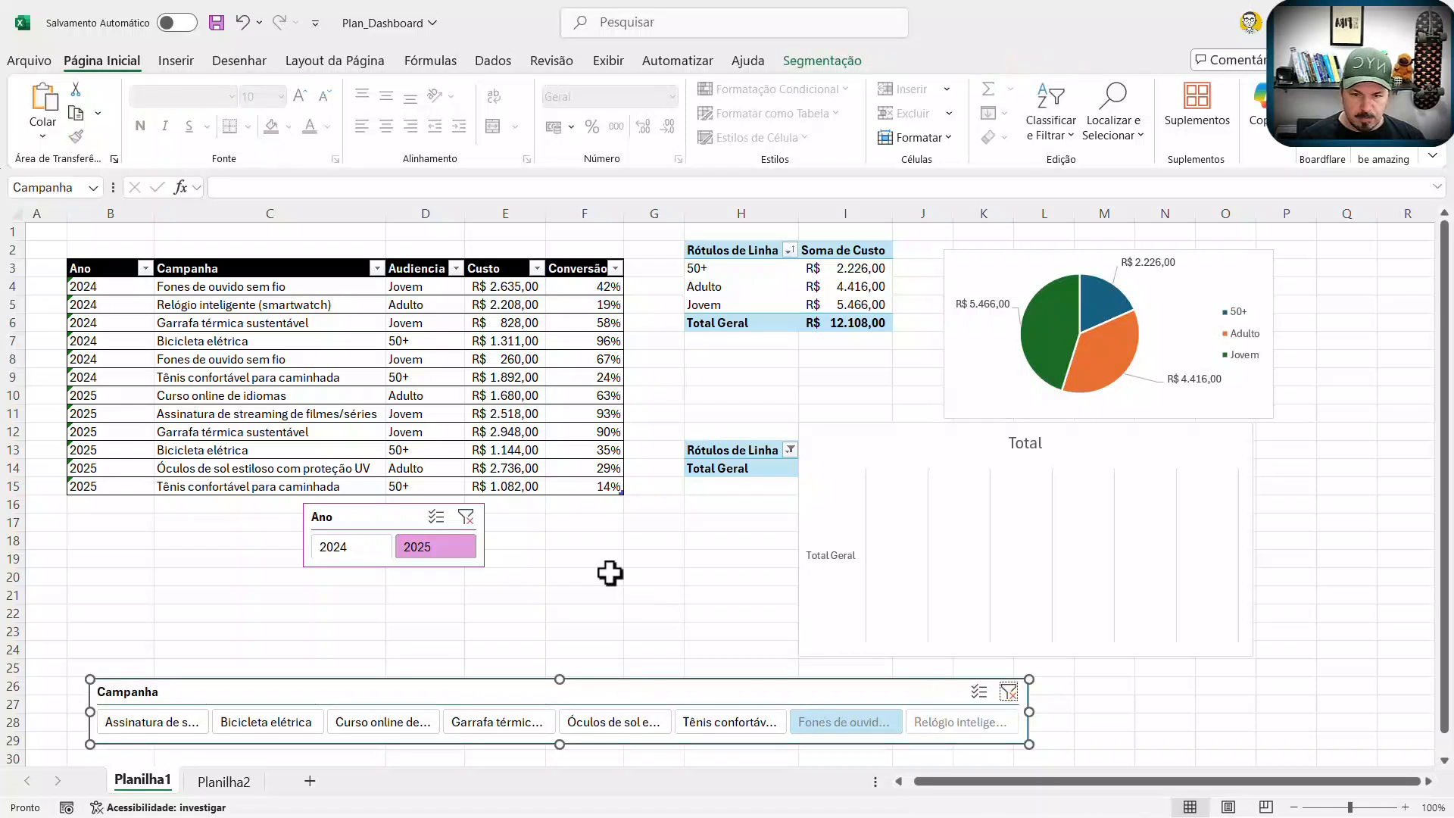
left_click(467, 518)
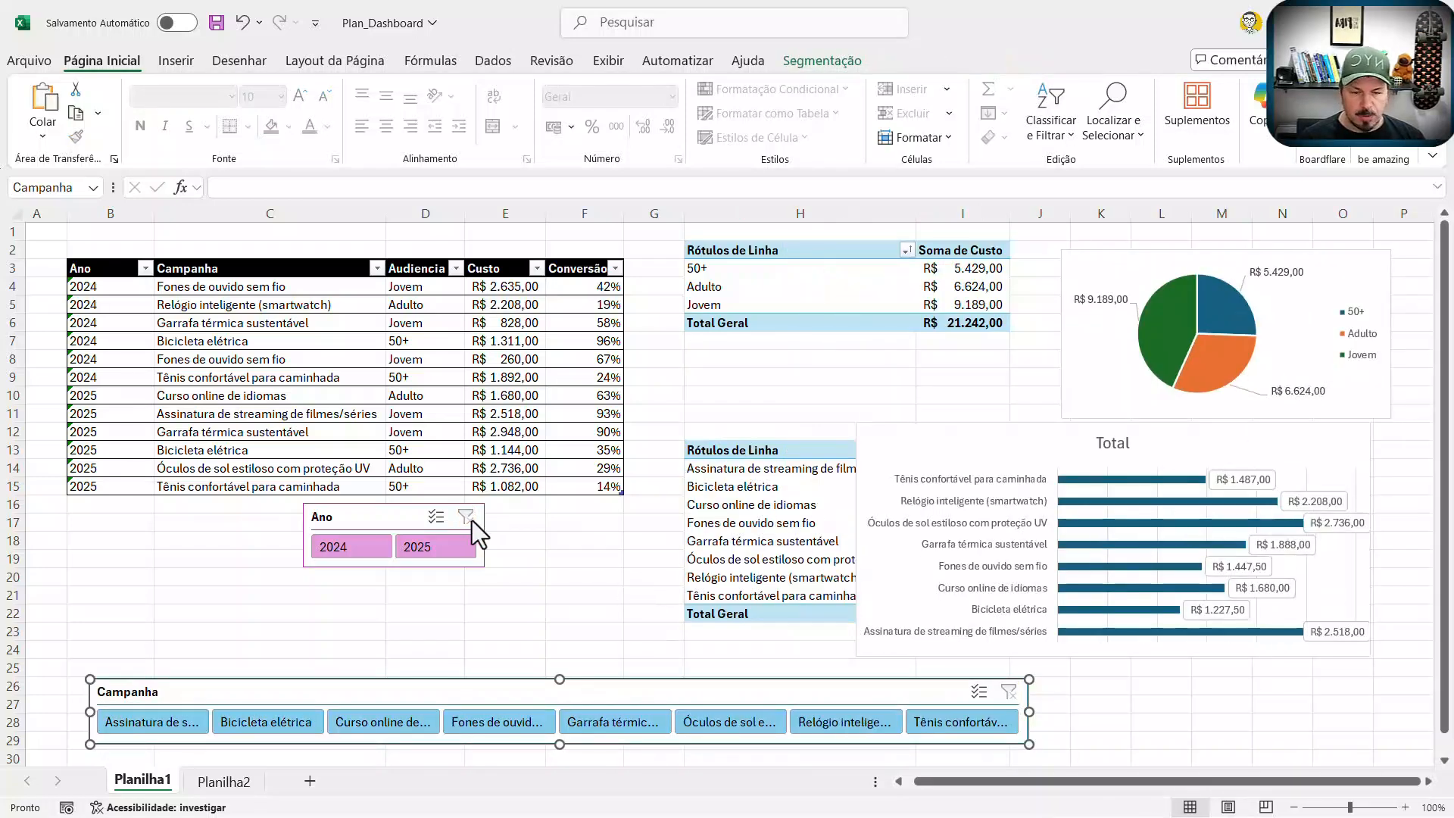
Step: Link the pie chart to the Campanha slicer through the chart's filter connections
left_click(926, 395)
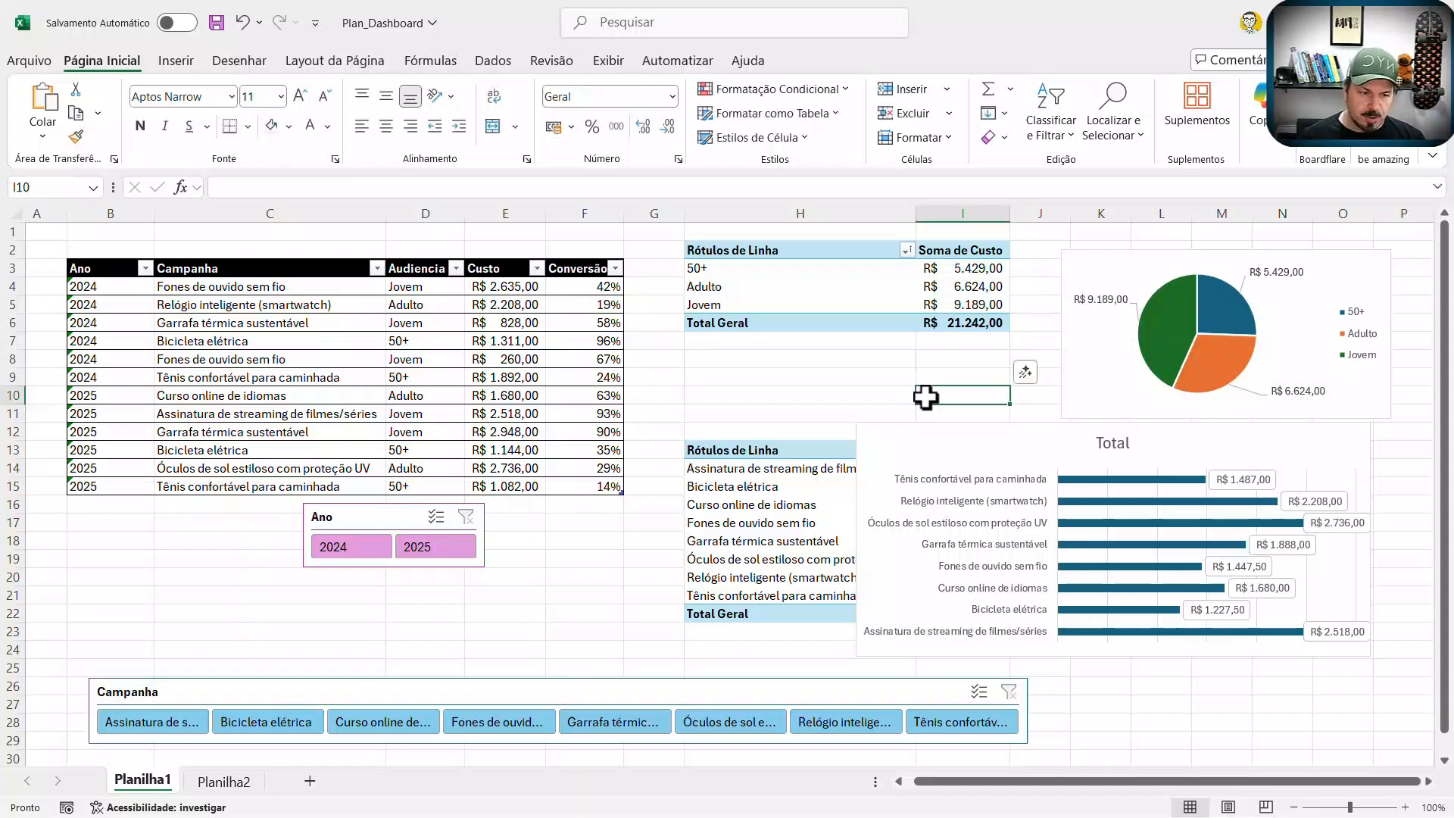
left_click(1081, 346)
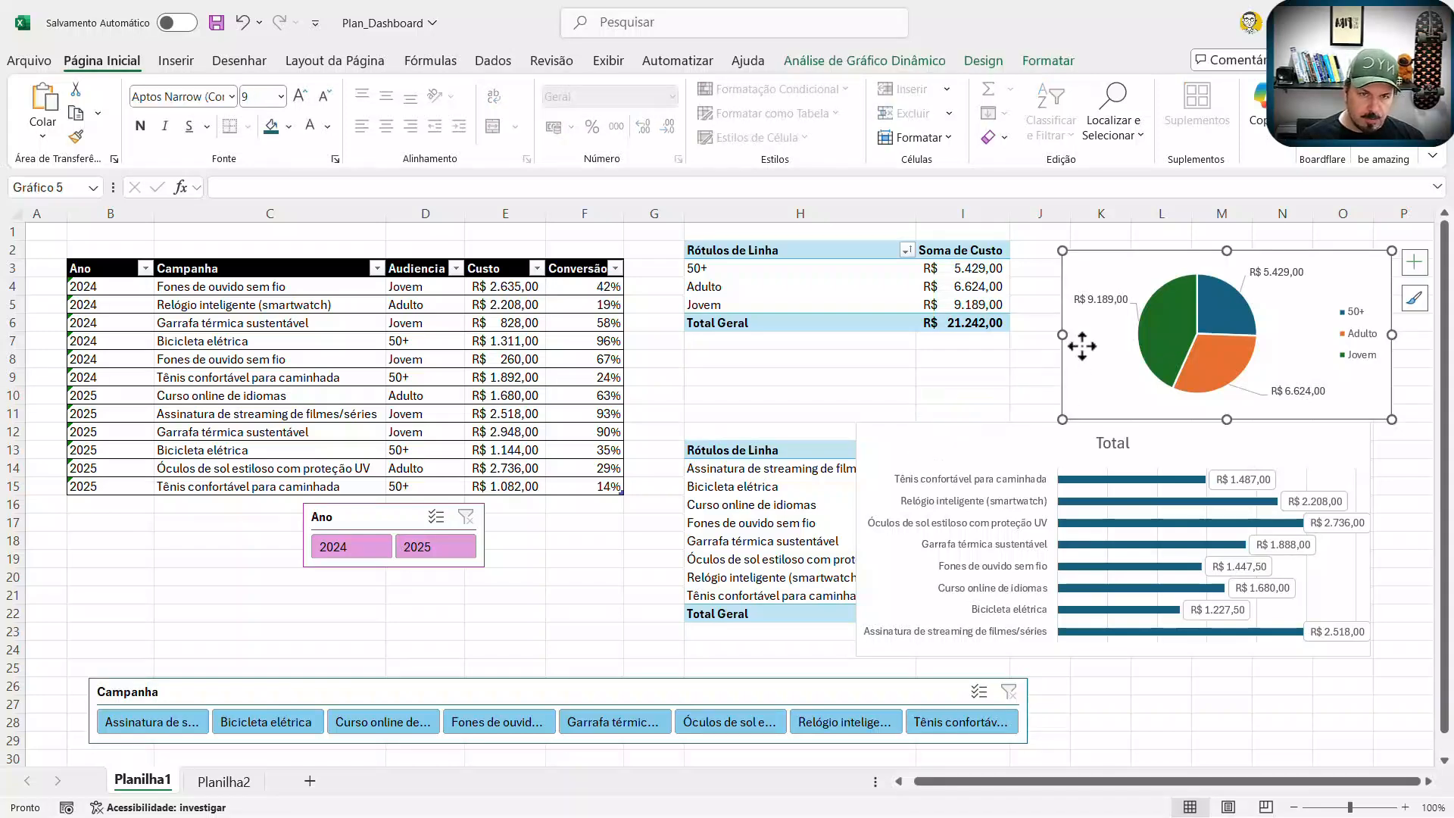
left_click(907, 68)
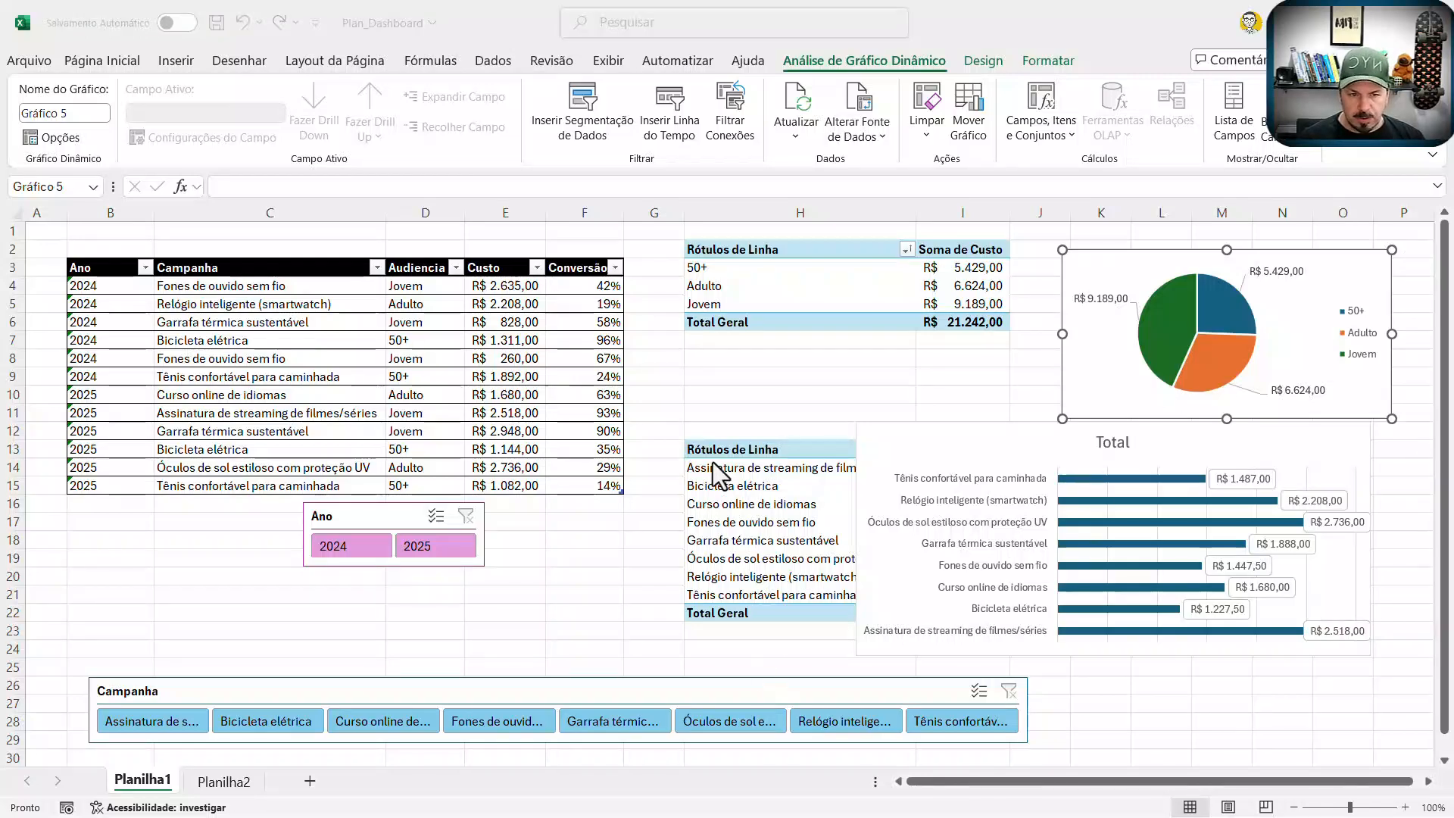
Step: Review the Ano slicer's report connections, keeping Tabela dinâmica15 and Tabela dinâmica16 selected
left_click(388, 522)
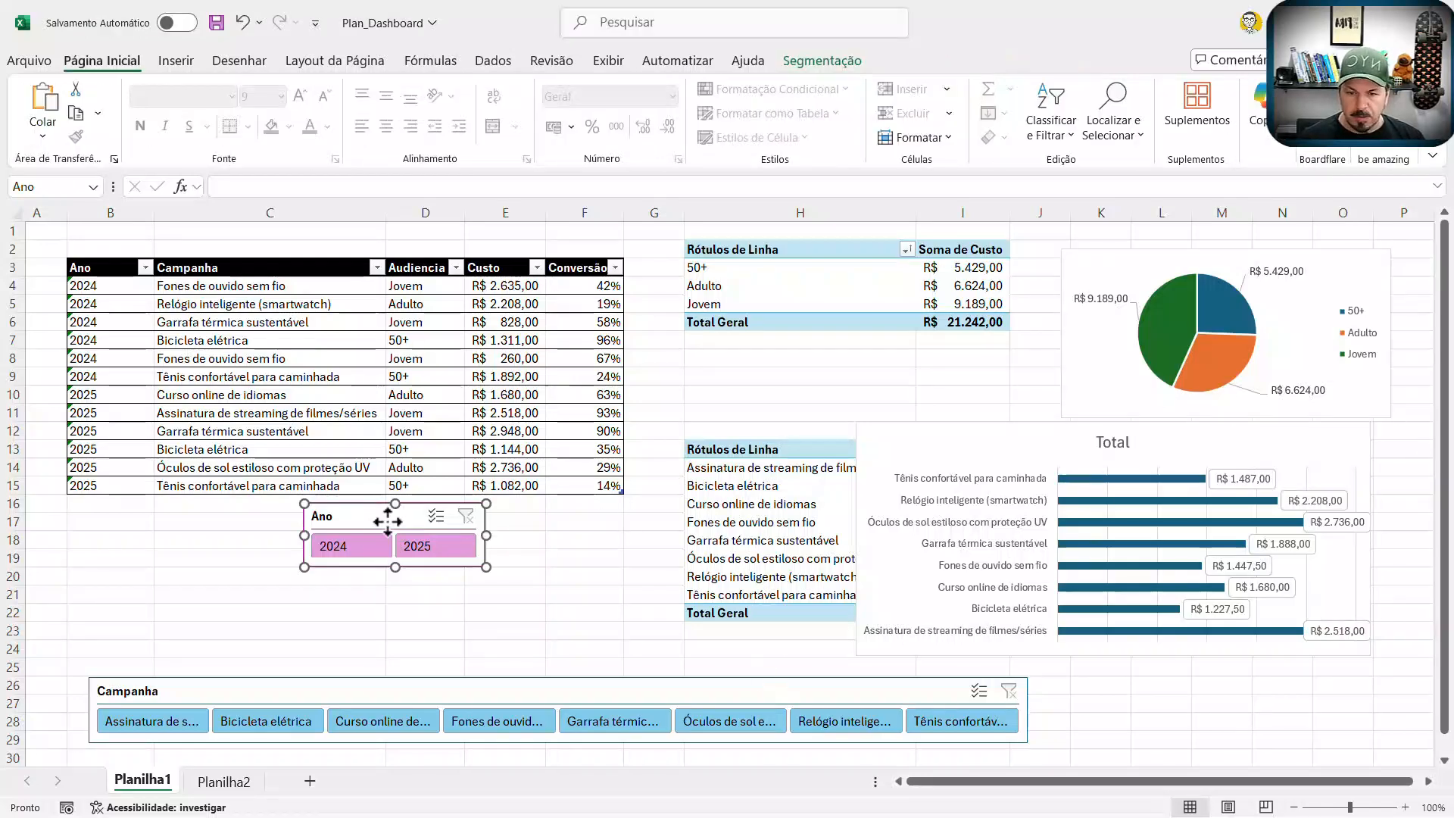
left_click(819, 66)
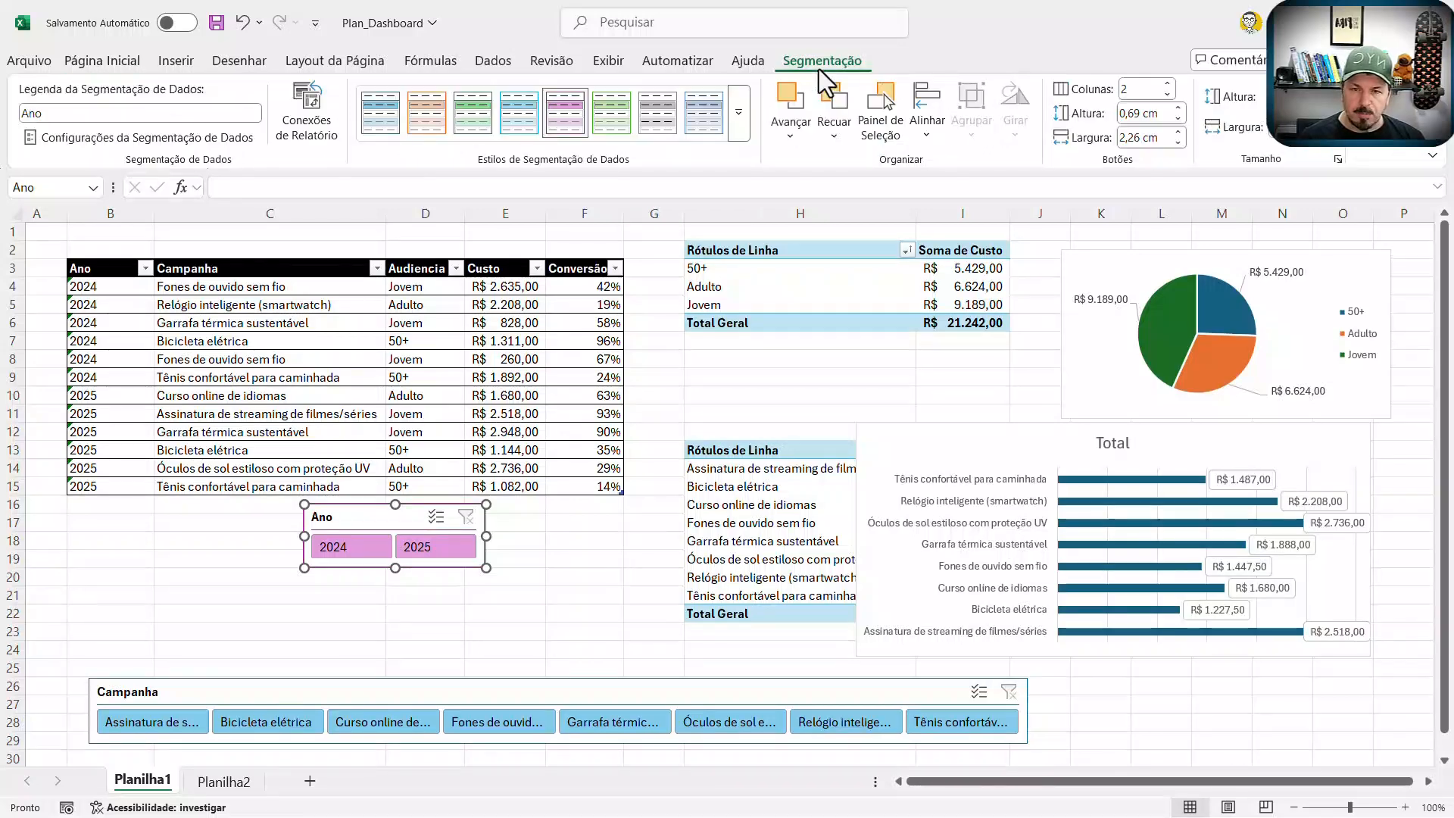
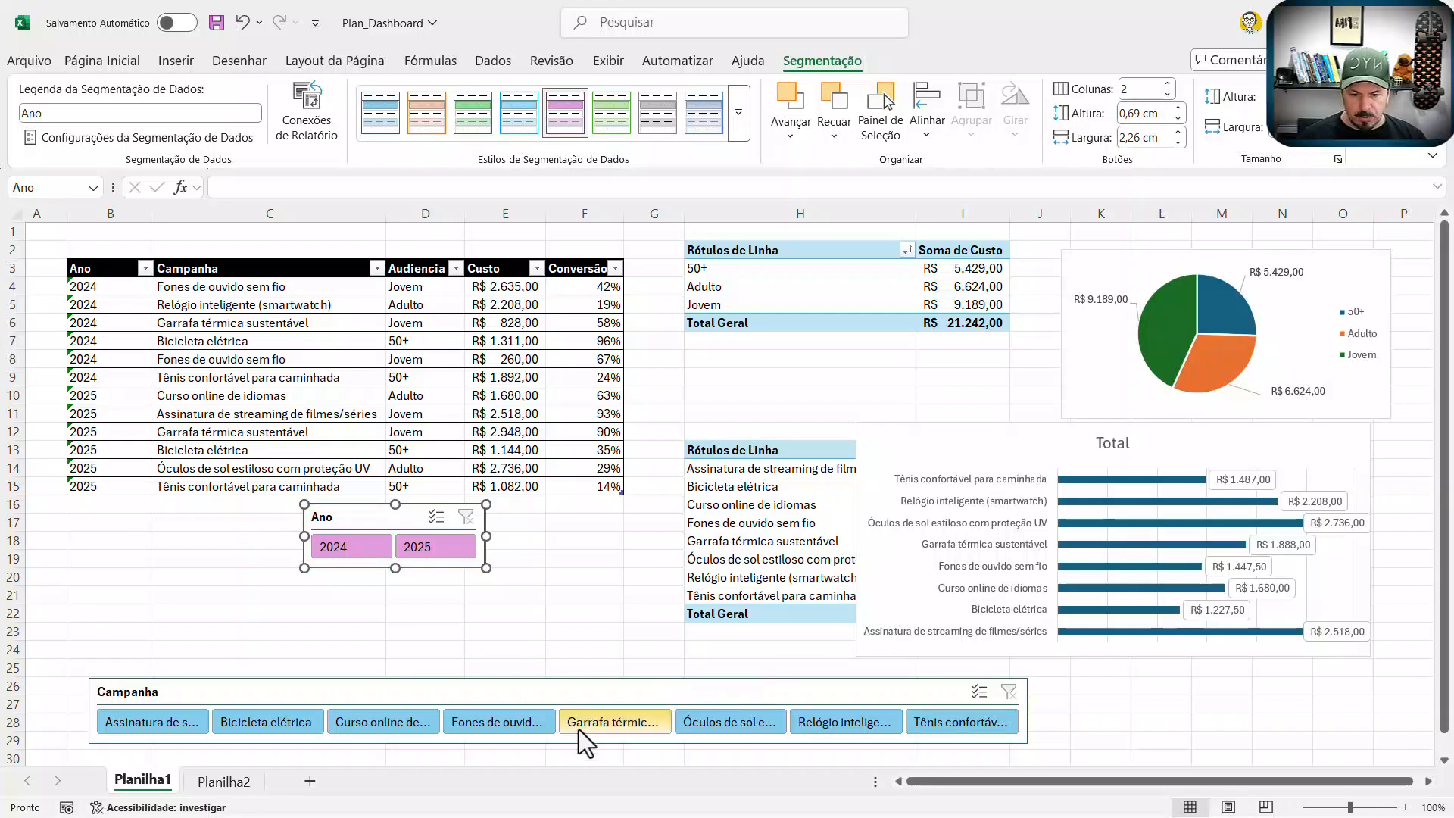
mouse_move(1226, 360)
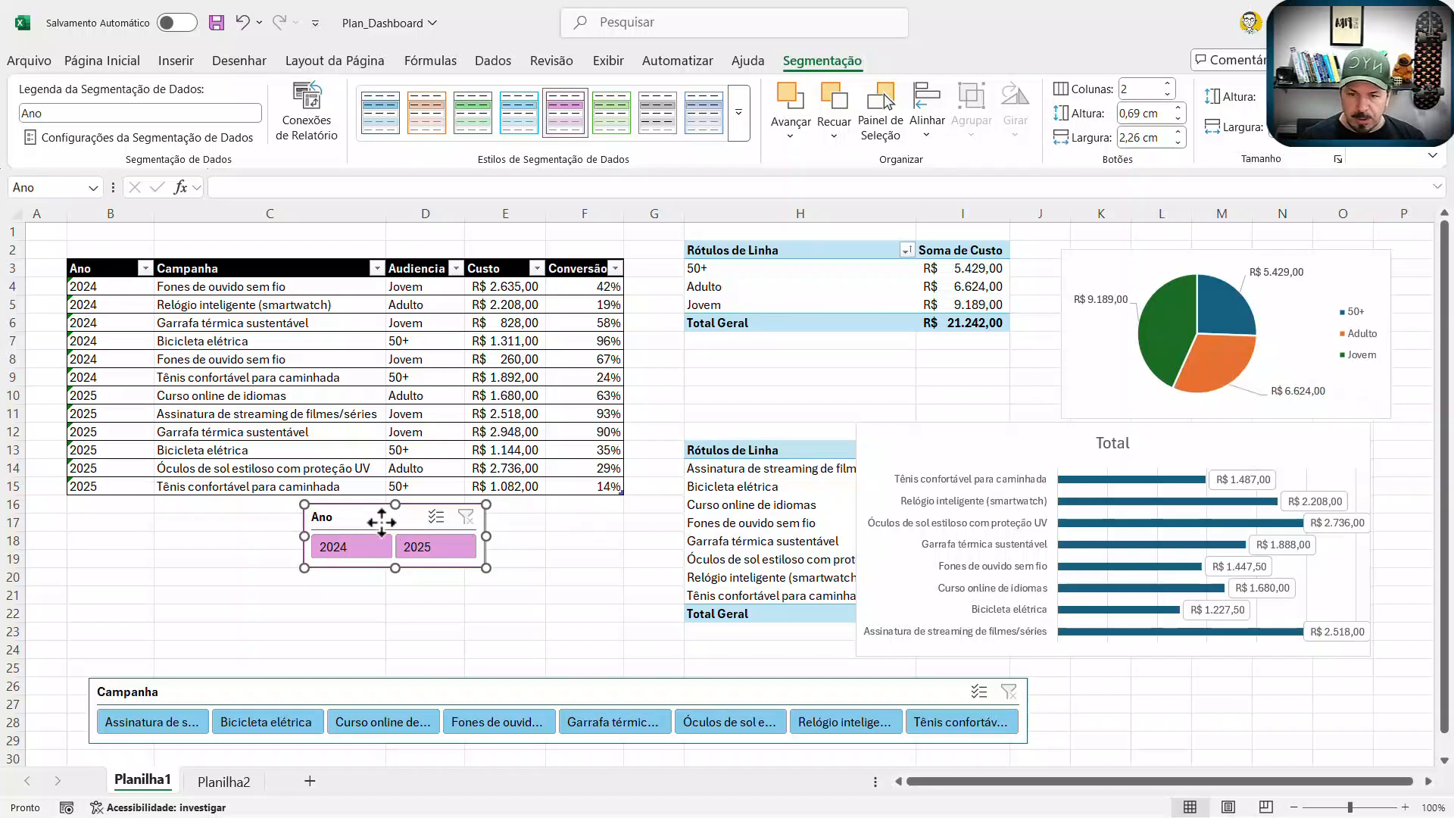
left_click(314, 135)
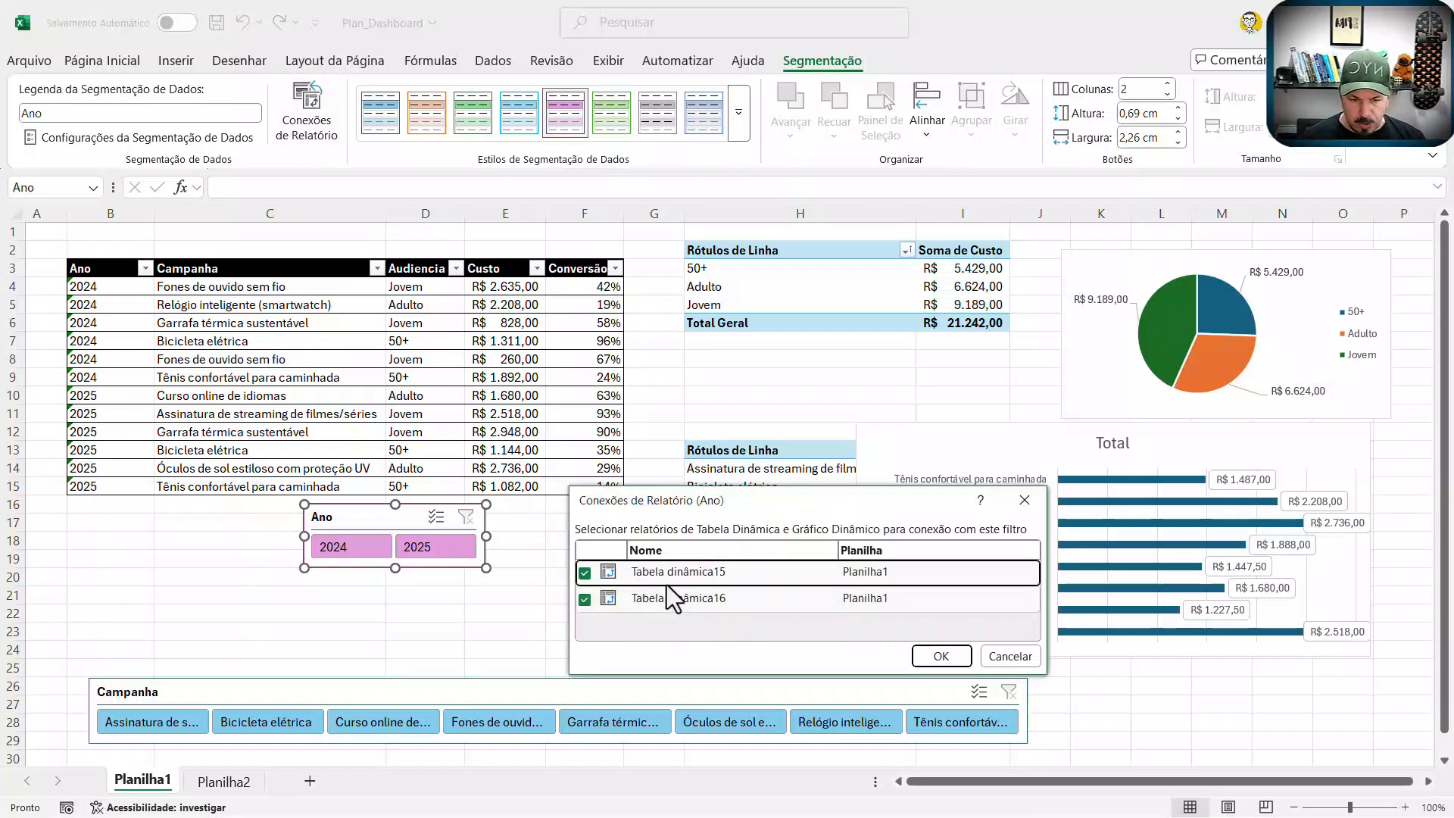
left_click(946, 663)
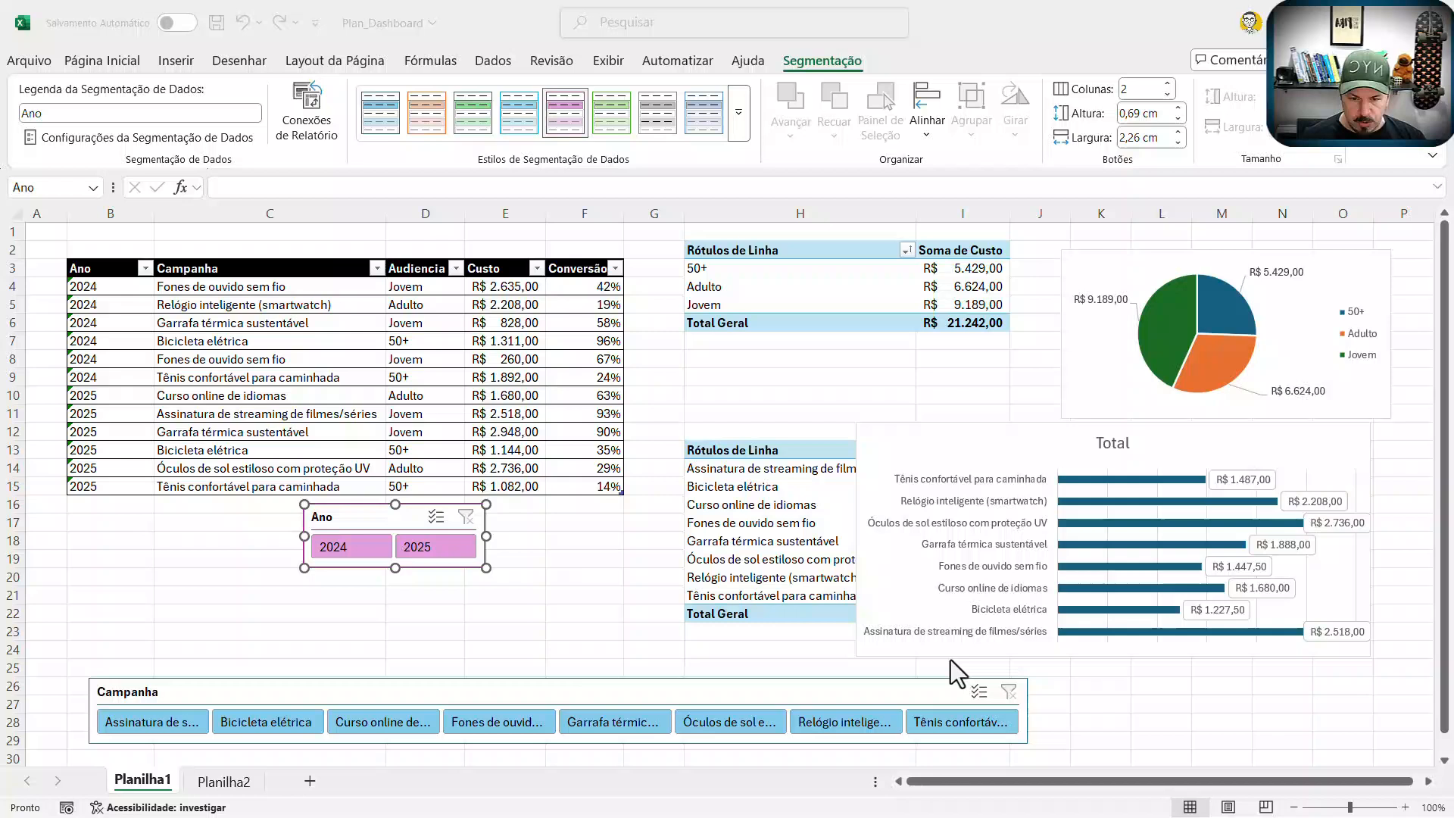
Step: Review the Campanha slicer's report connections, keeping both pivot tables on Planilha1 selected
left_click(518, 690)
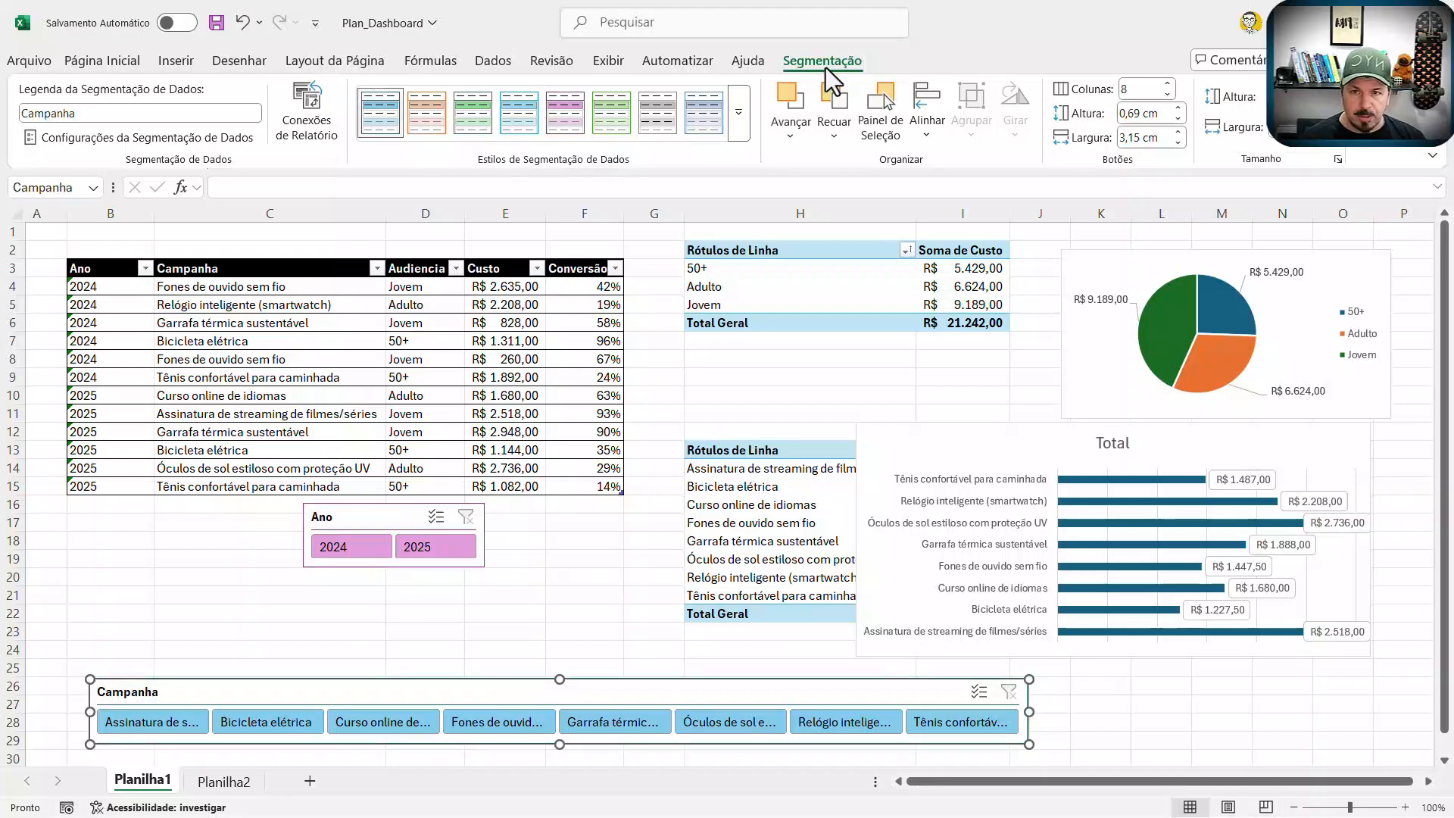
left_click(321, 126)
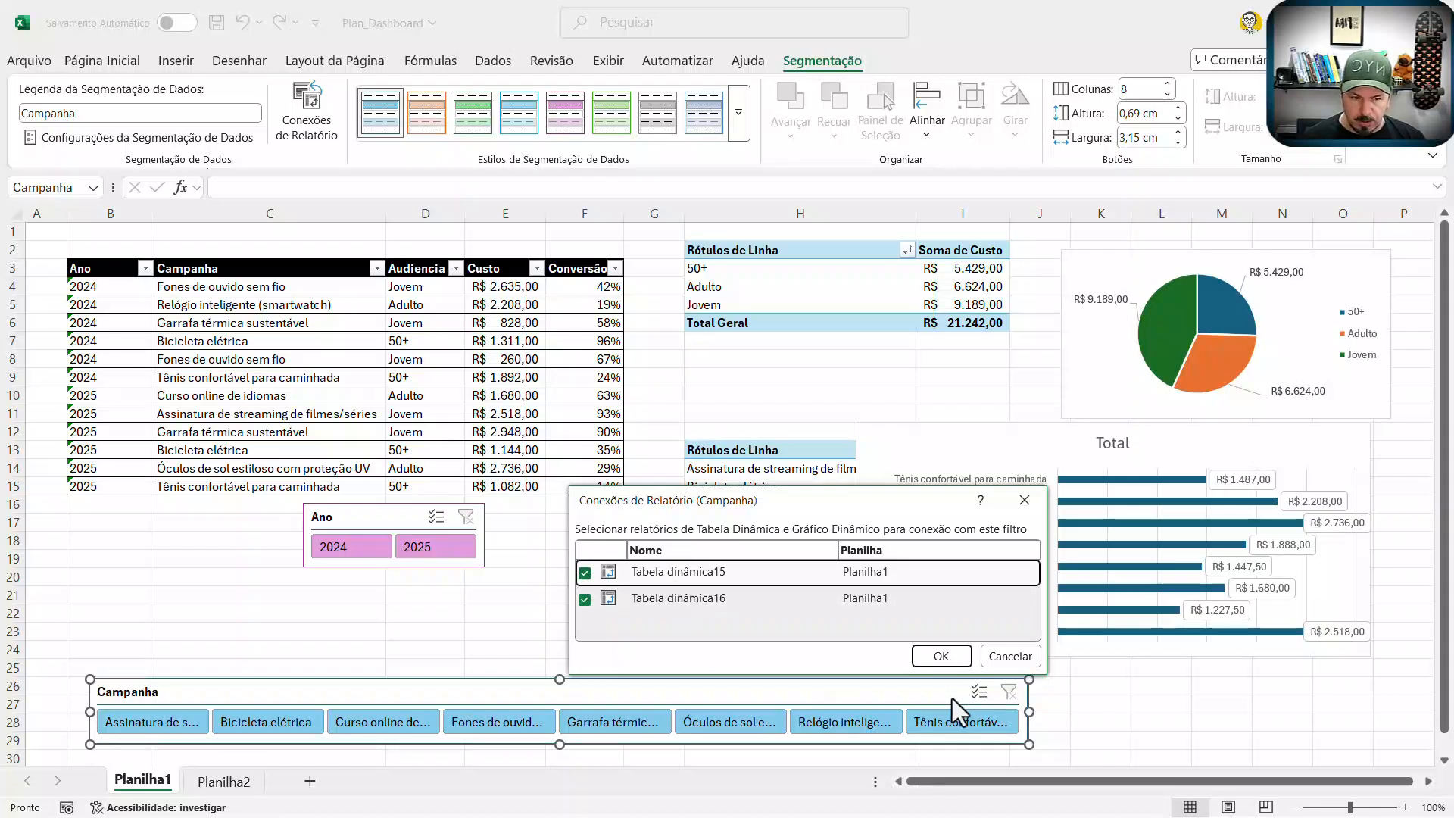
left_click(940, 656)
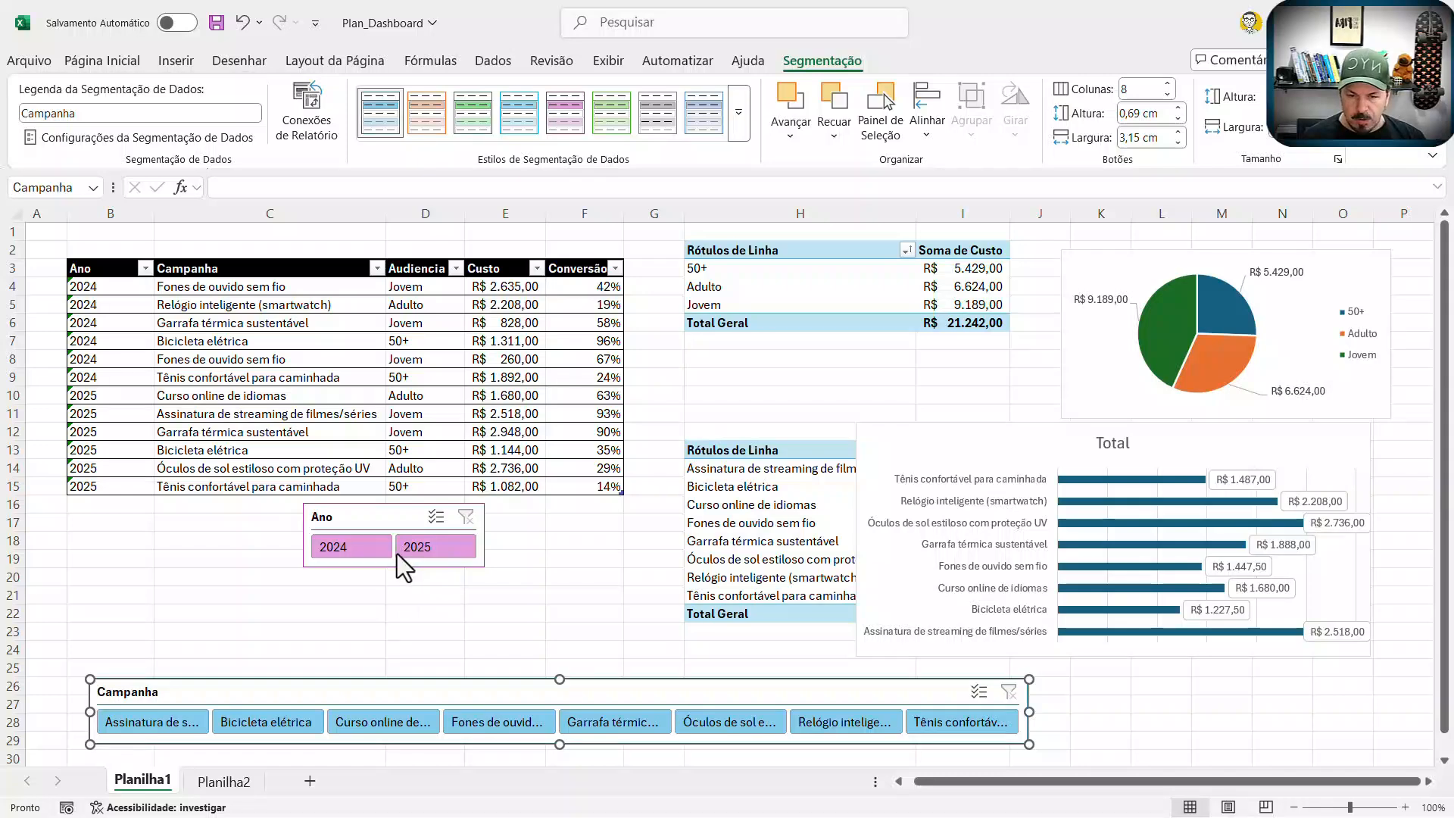
Step: Filter Ano to 2024 and test the Campanha slicer on both charts with Garrafa térmica, Fones de ouvido and Bicicleta elétrica
left_click(369, 544)
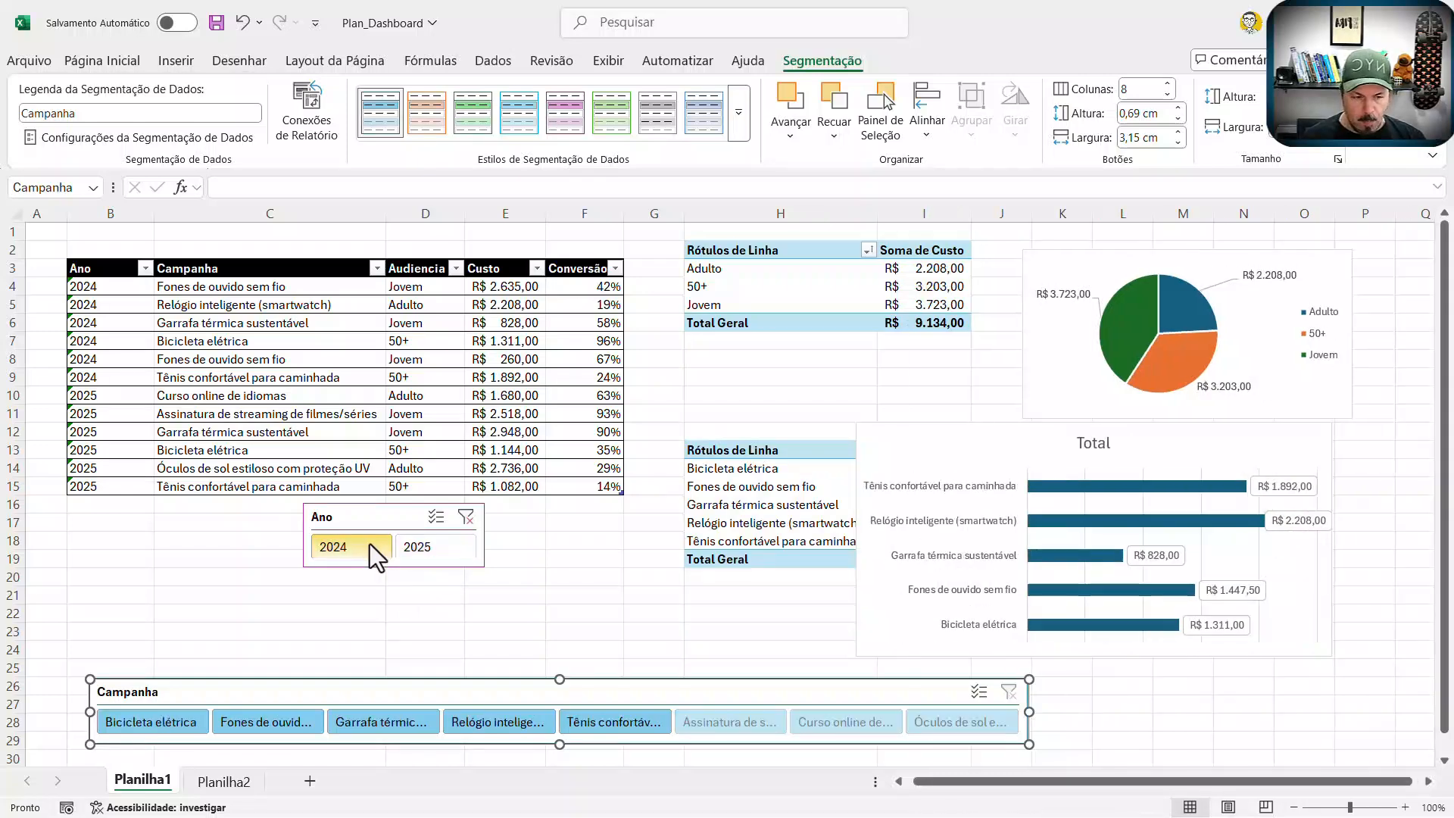
left_click(397, 723)
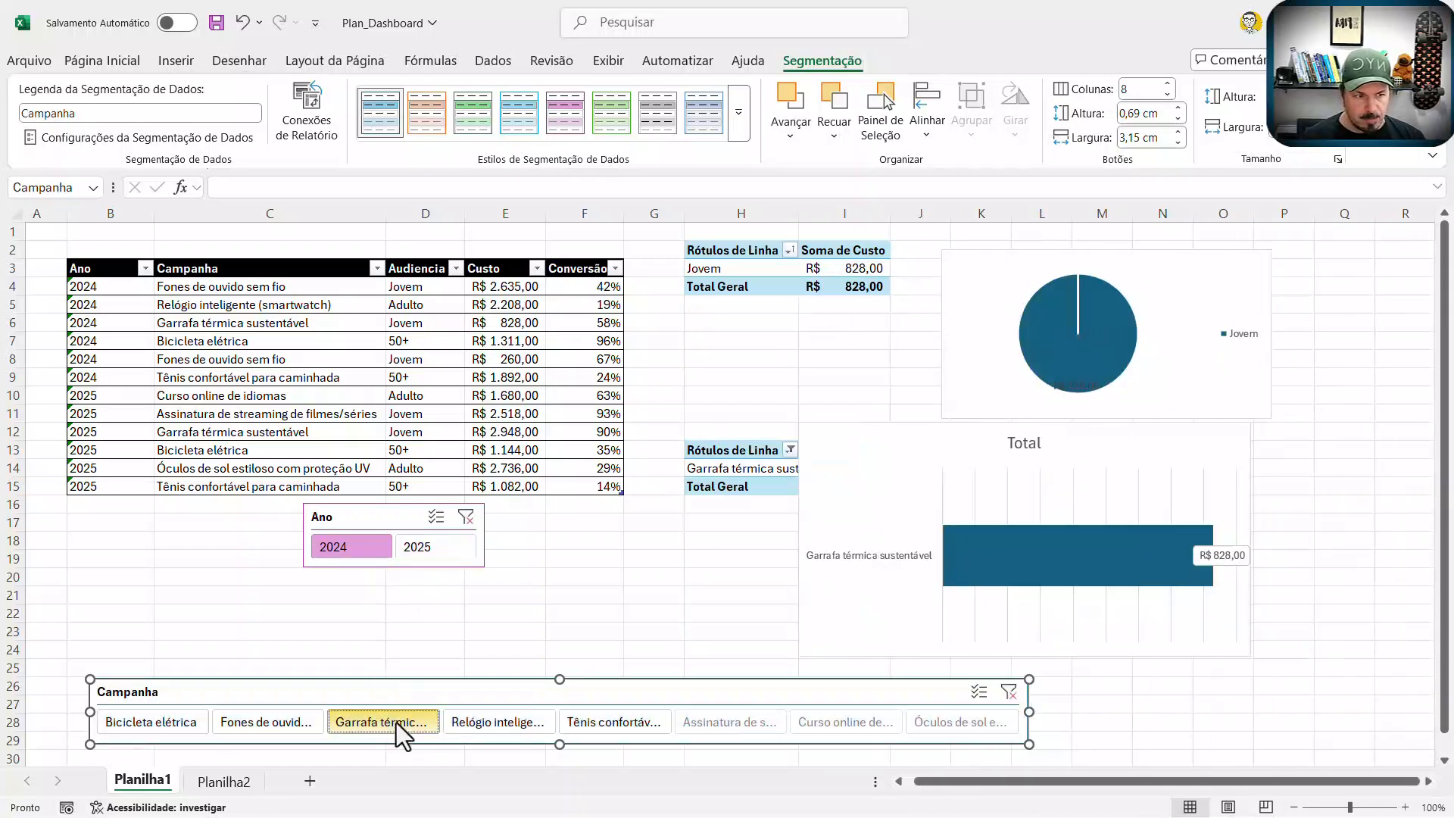
left_click(286, 723)
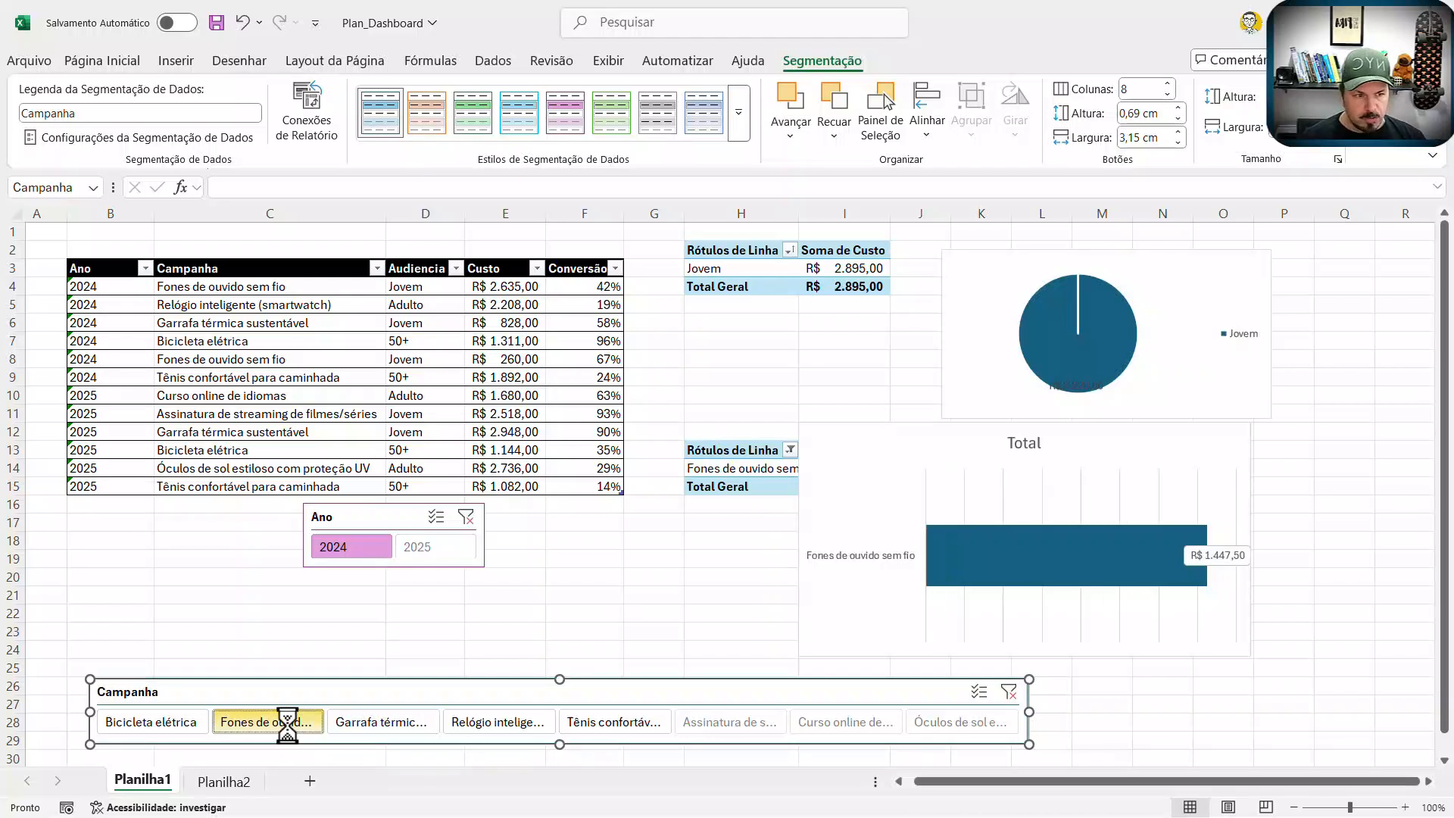
left_click(178, 725)
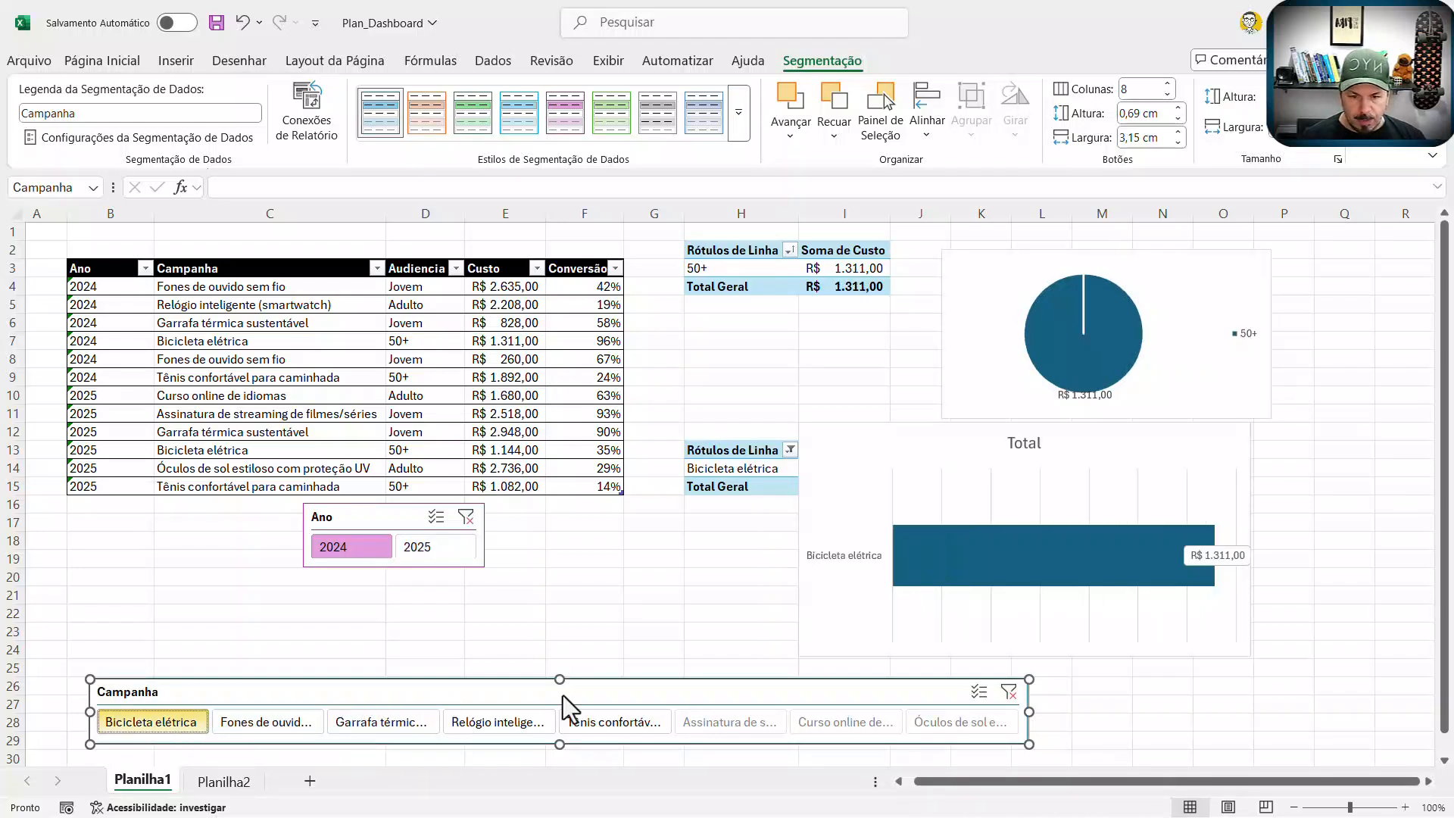
Step: Turn on multi-select in the Campanha slicer, test it by adding Fones de ouvido and Garrafa térmica to Bicicleta elétrica, and clear the filter
left_click(980, 691)
left_click(265, 724)
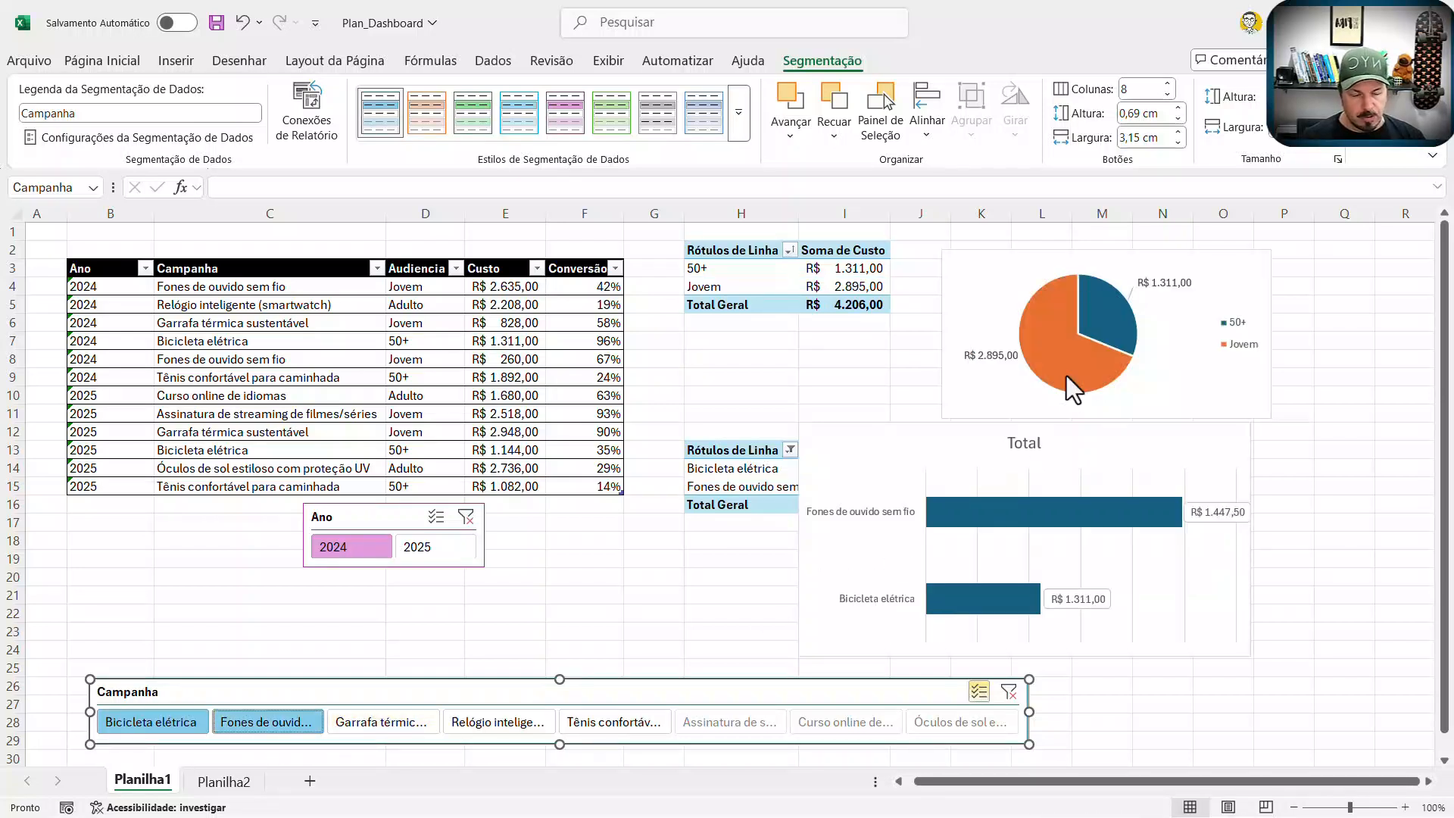
left_click(269, 729)
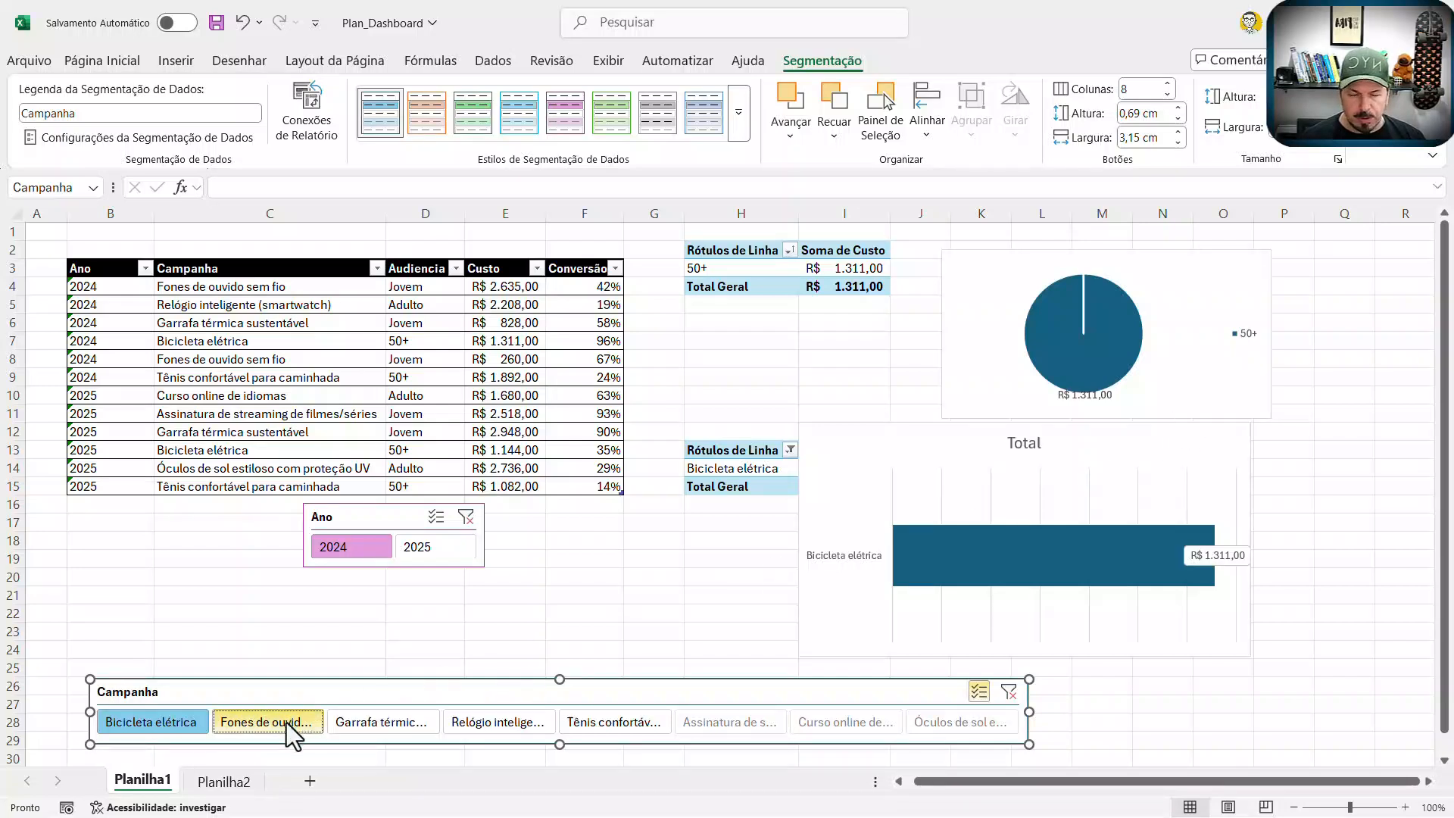
left_click(286, 724)
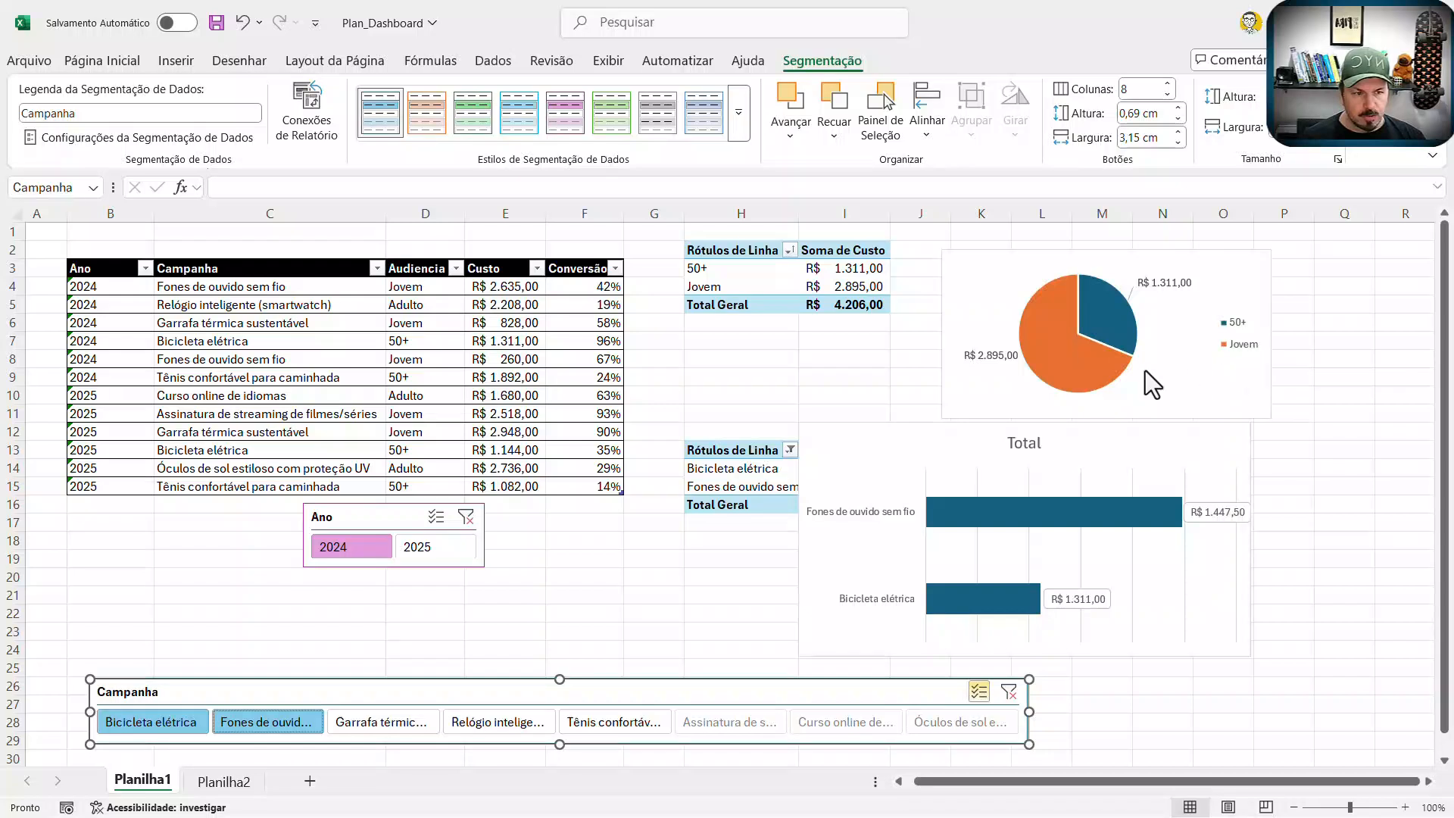
left_click(407, 728)
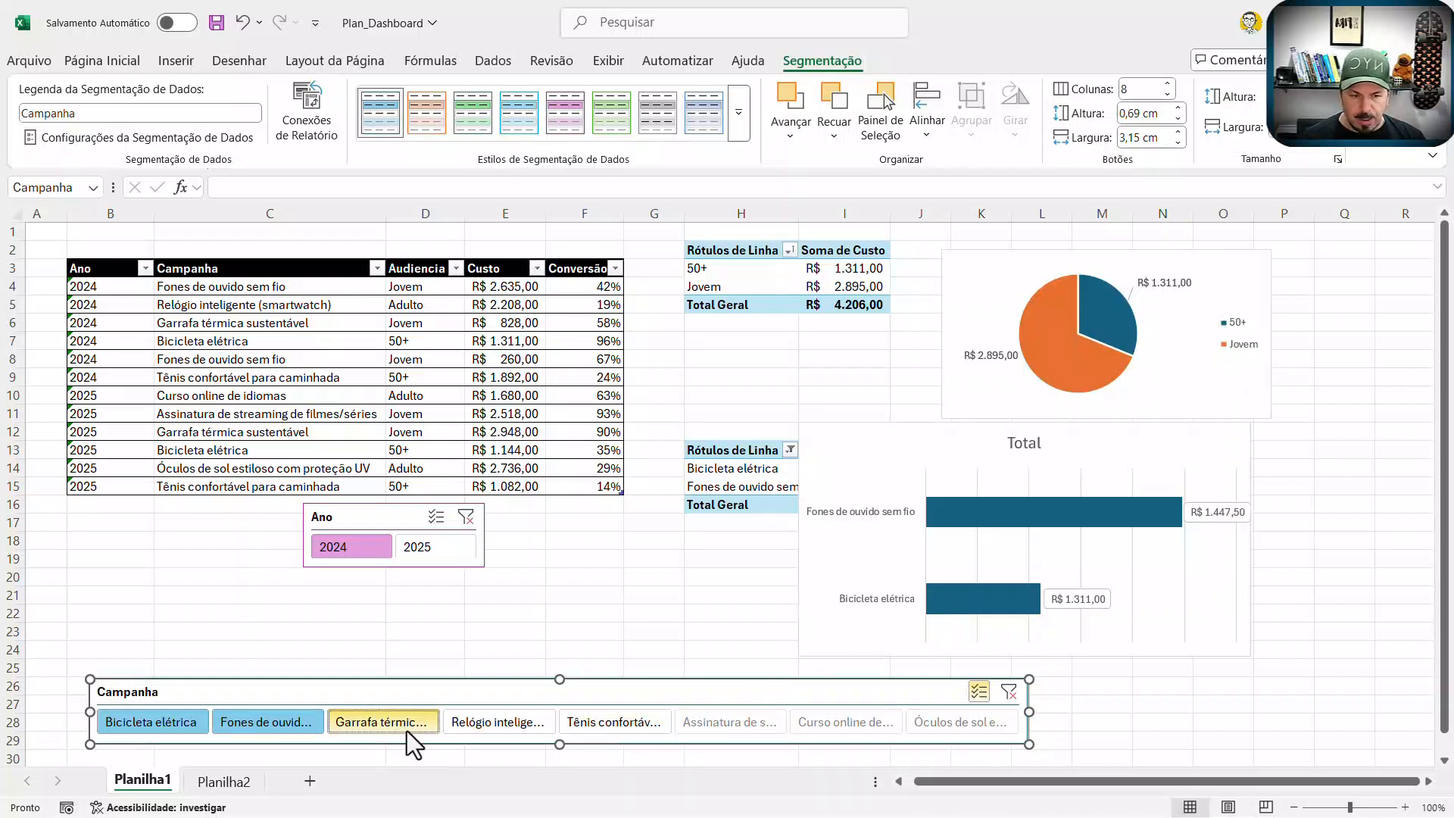
left_click(1008, 693)
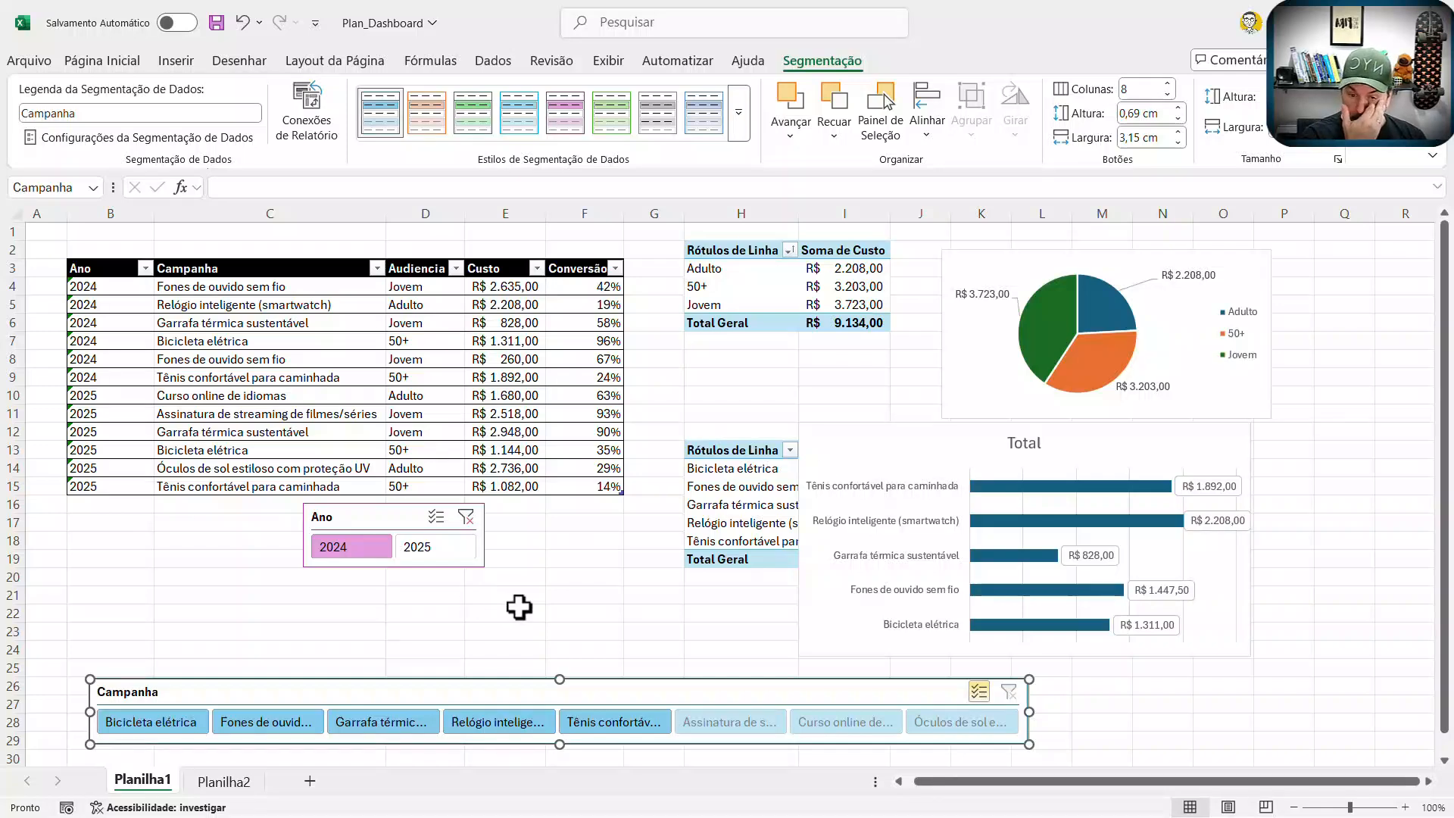
Step: Move the Campanha slicer up to about rows 23 to 26 and include both 2024 and 2025 in the Ano slicer using multi-select
left_click_drag(471, 679, 424, 619)
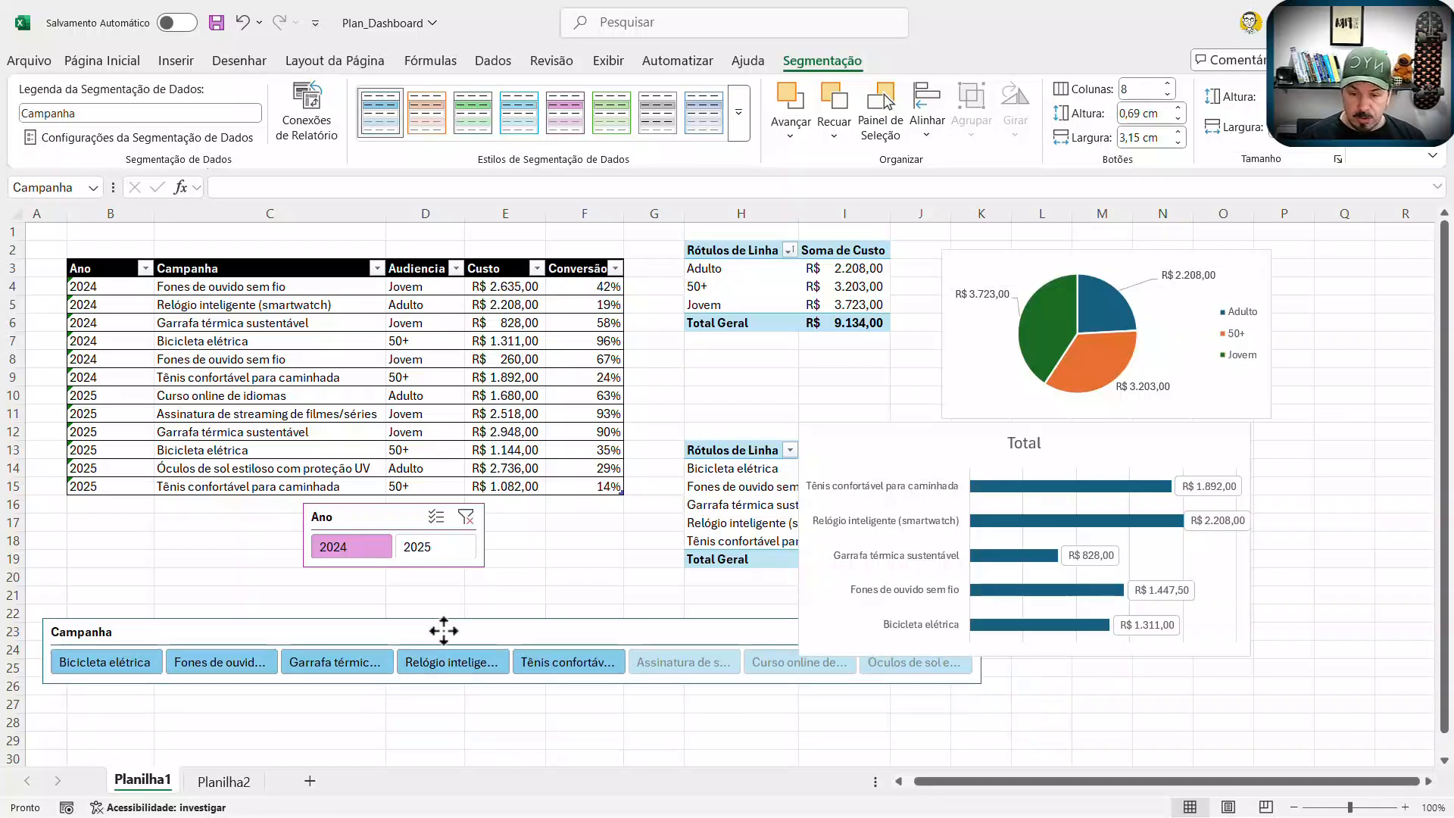
left_click(426, 547)
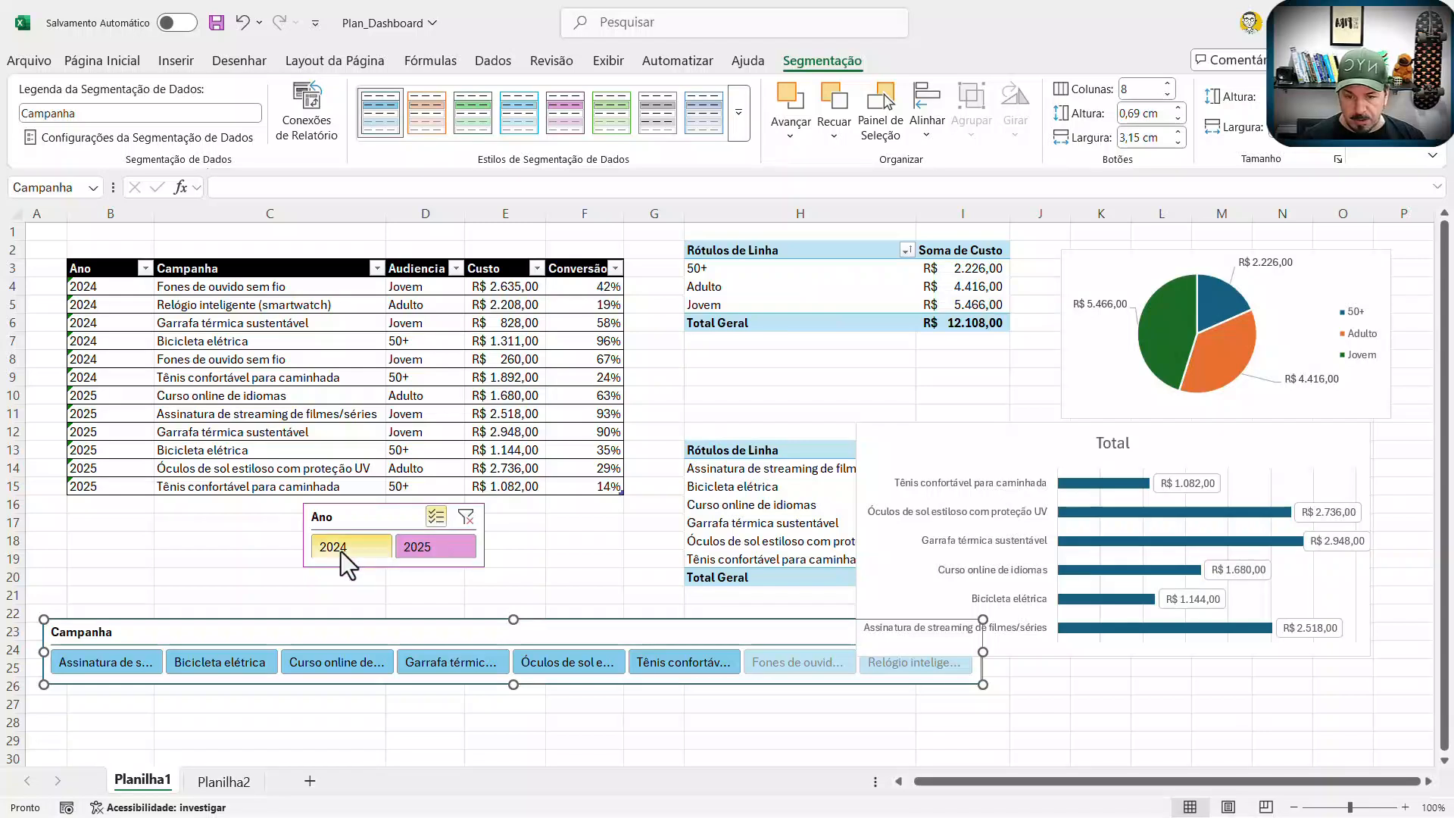
left_click(341, 548)
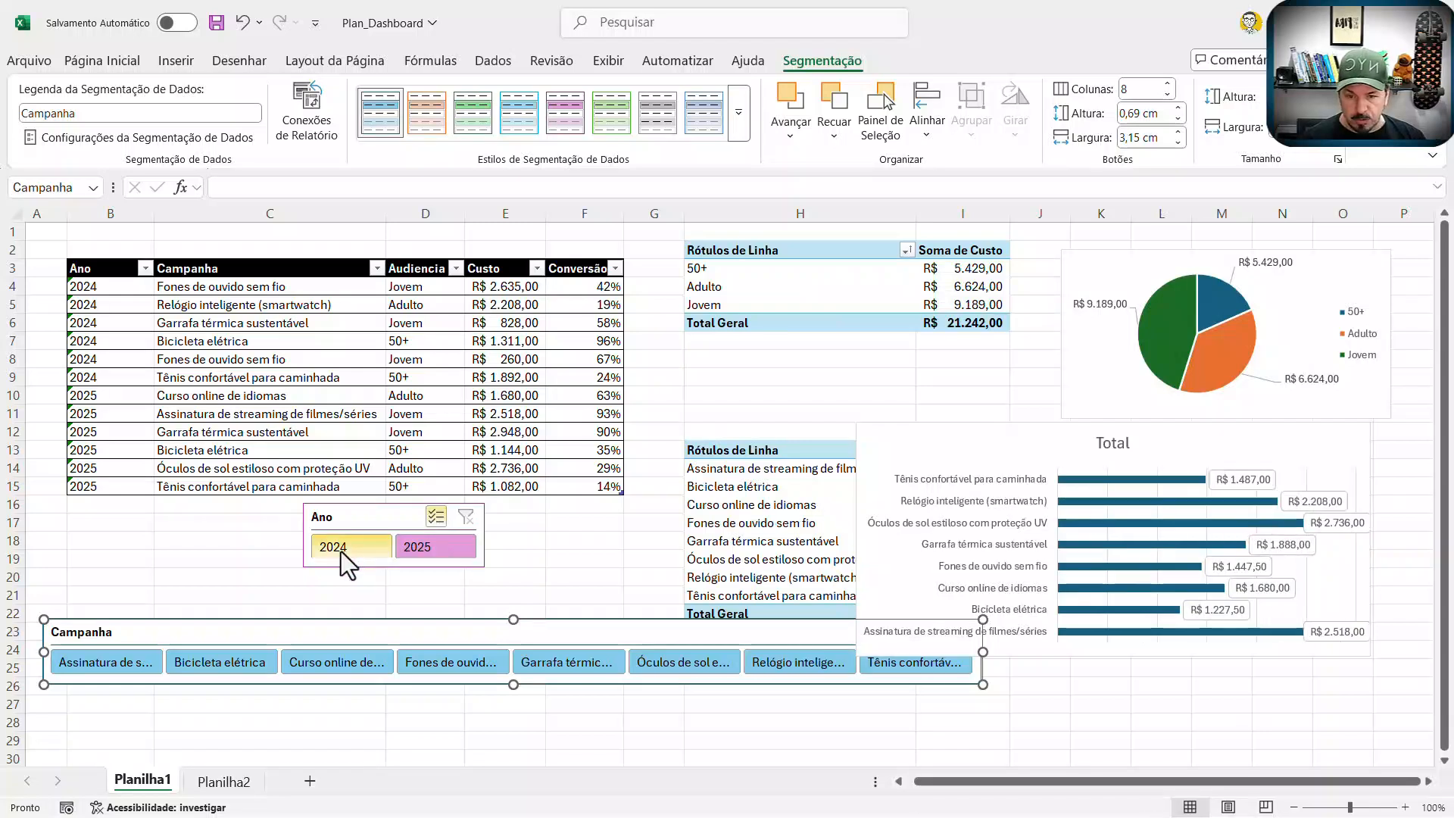
Step: Cut the pie chart from Planilha1, paste it into Planilha2 and place it inside the AUDIENCIA X CUSTO card
left_click(1101, 388)
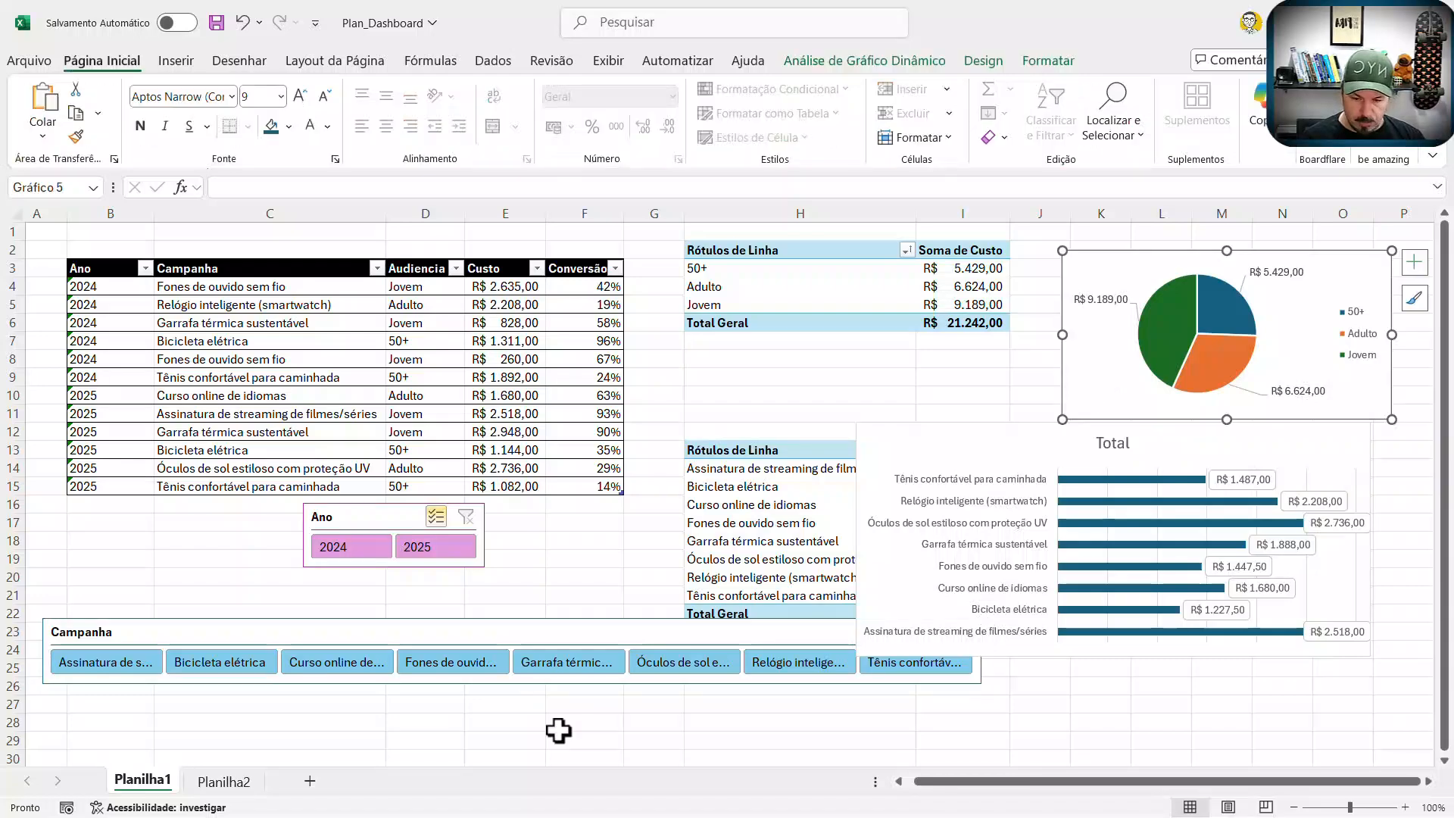
key("ctrl+x")
left_click(223, 781)
key("ctrl+v")
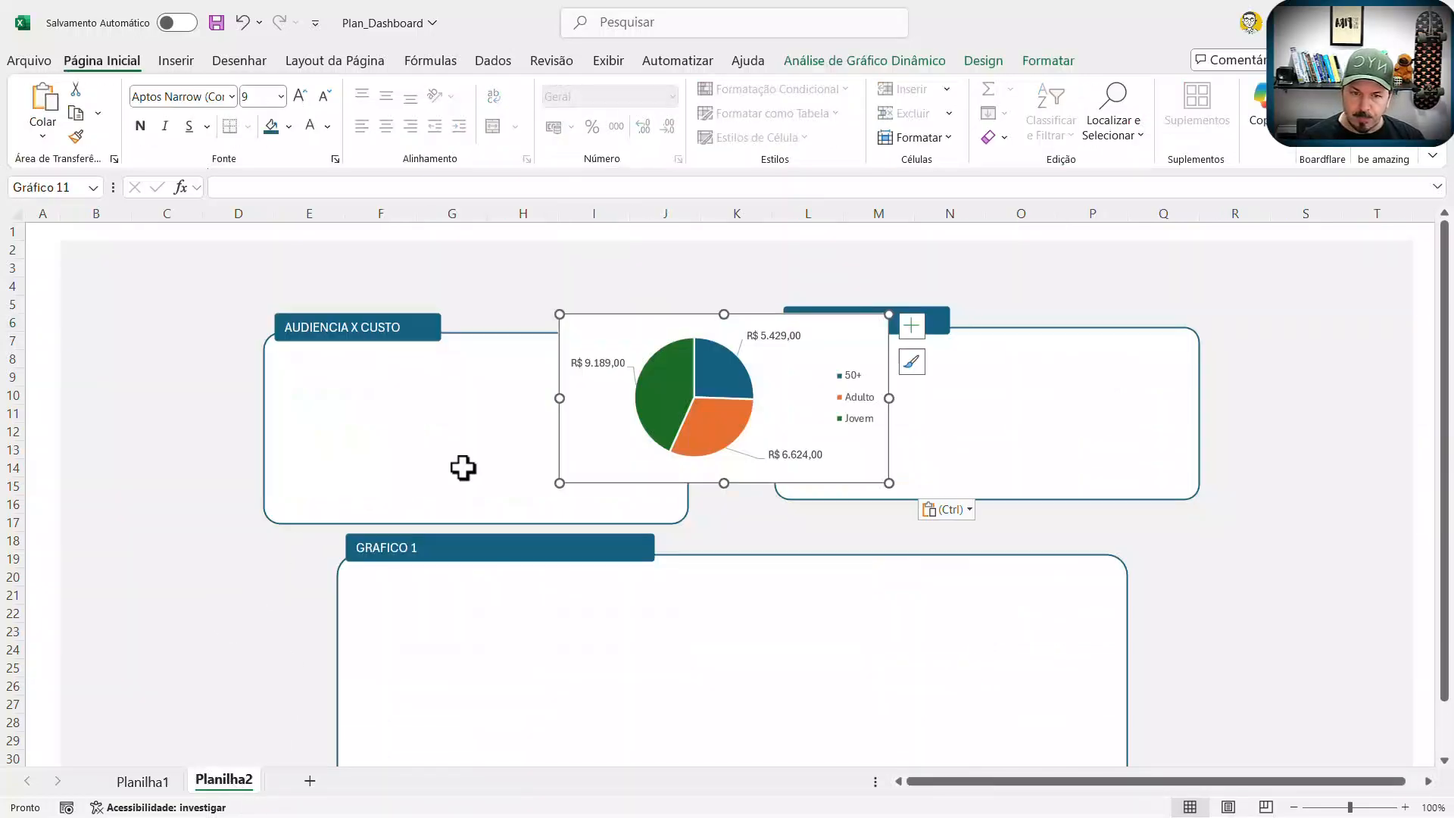
left_click_drag(579, 458, 356, 490)
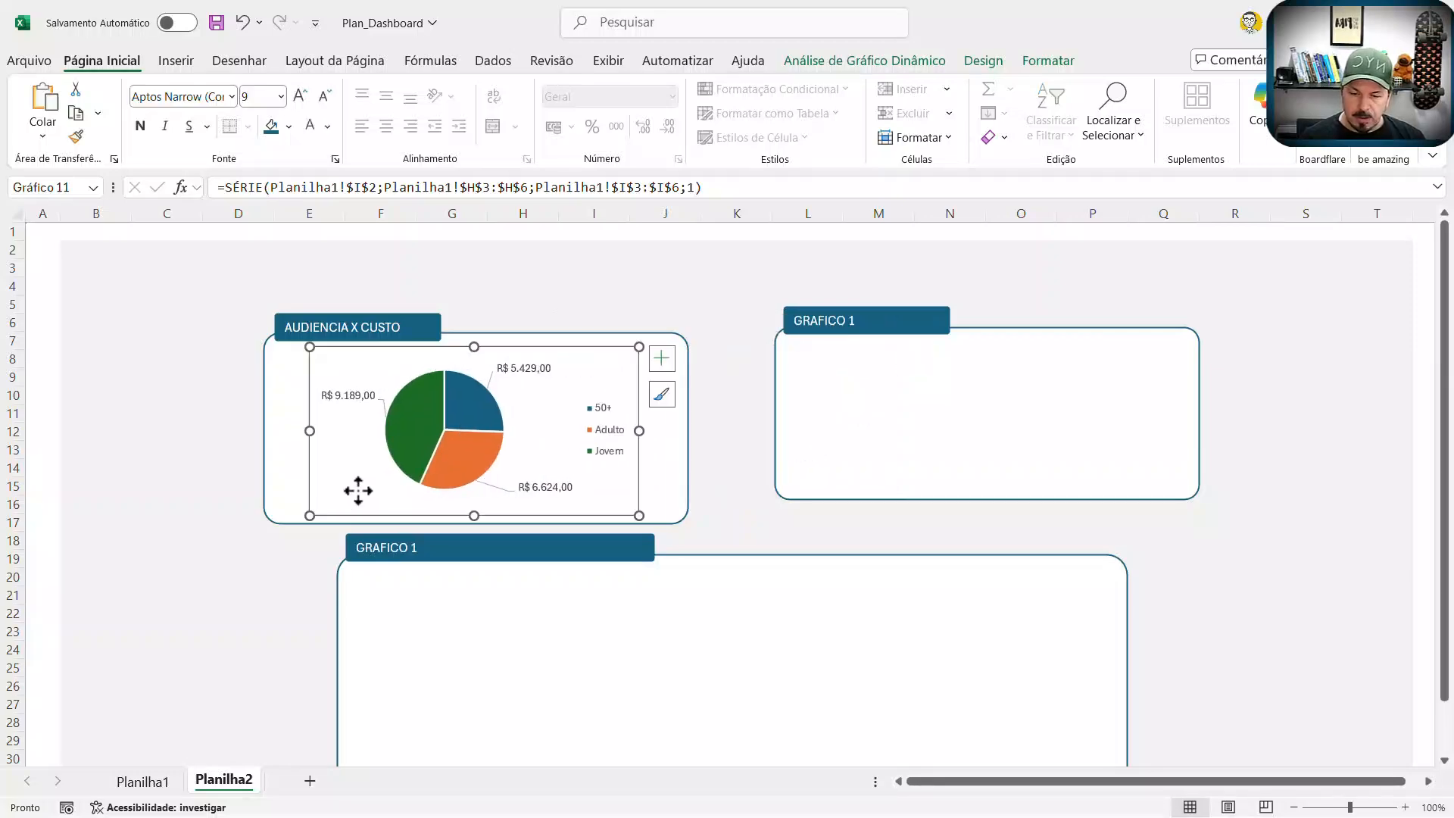
Step: Cut the campaign bar chart from Planilha1, paste it into Planilha2 and move the resulting chart into the wide lower GRAFICO 1 card
left_click(152, 787)
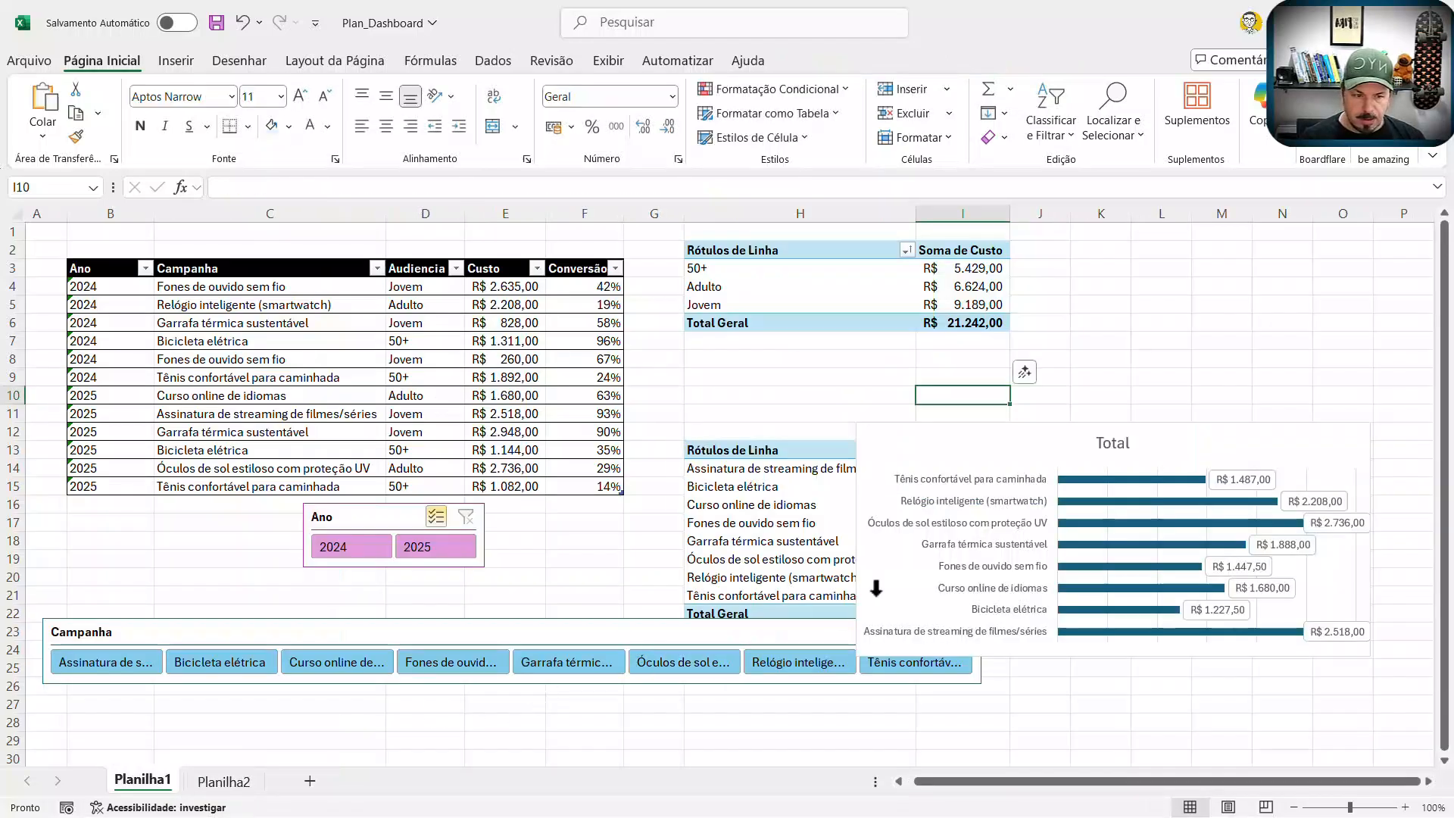
left_click(963, 447)
key("ctrl+x")
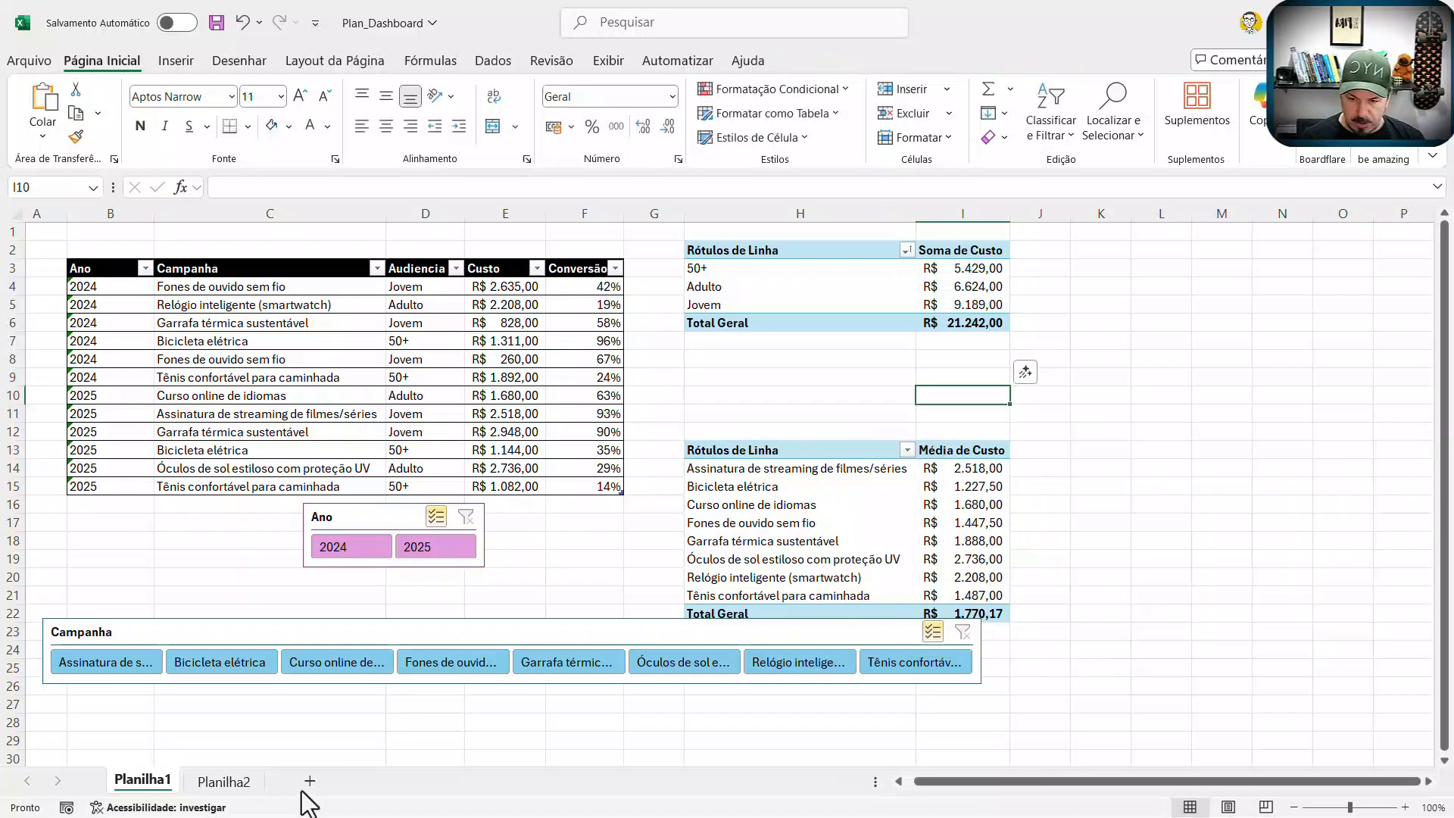
left_click(228, 781)
scroll(235, 574, "down", 1)
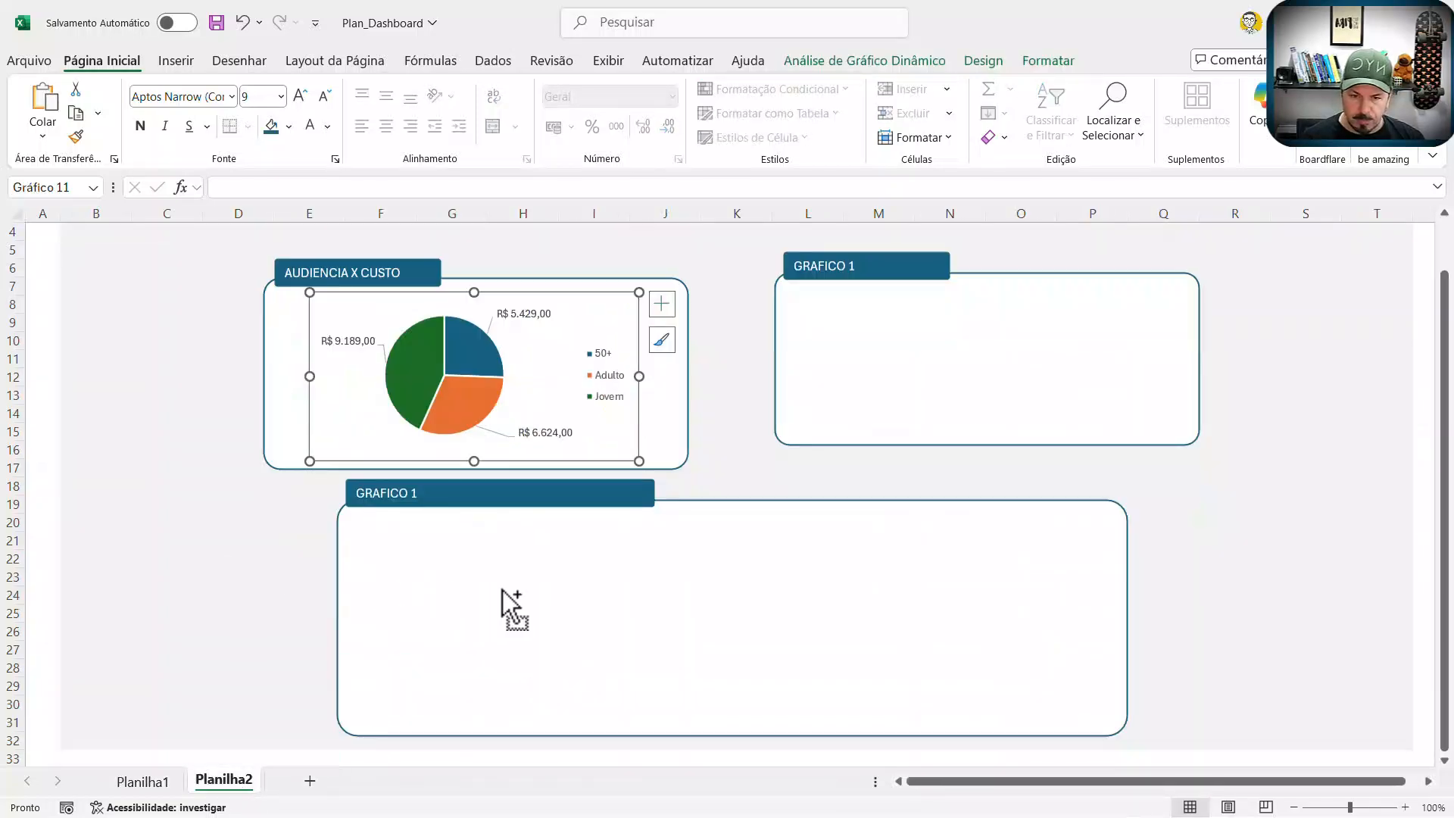
key("ctrl+v")
left_click_drag(541, 321, 656, 556)
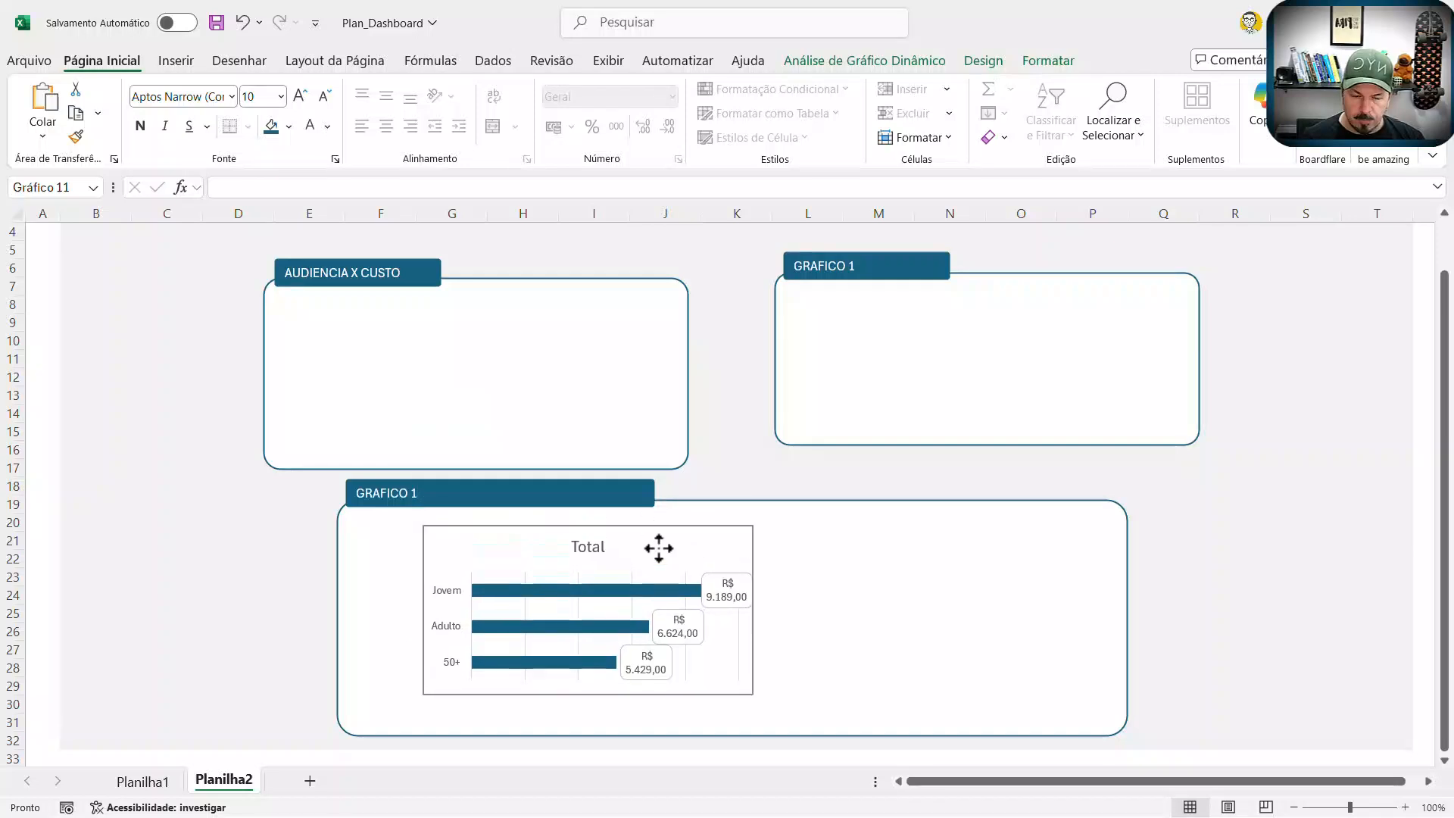
Step: Enlarge the pasted bar chart to nearly fill the wide lower card and shift it slightly toward the card's centre
left_click_drag(754, 611, 1083, 611)
left_click_drag(756, 695, 753, 731)
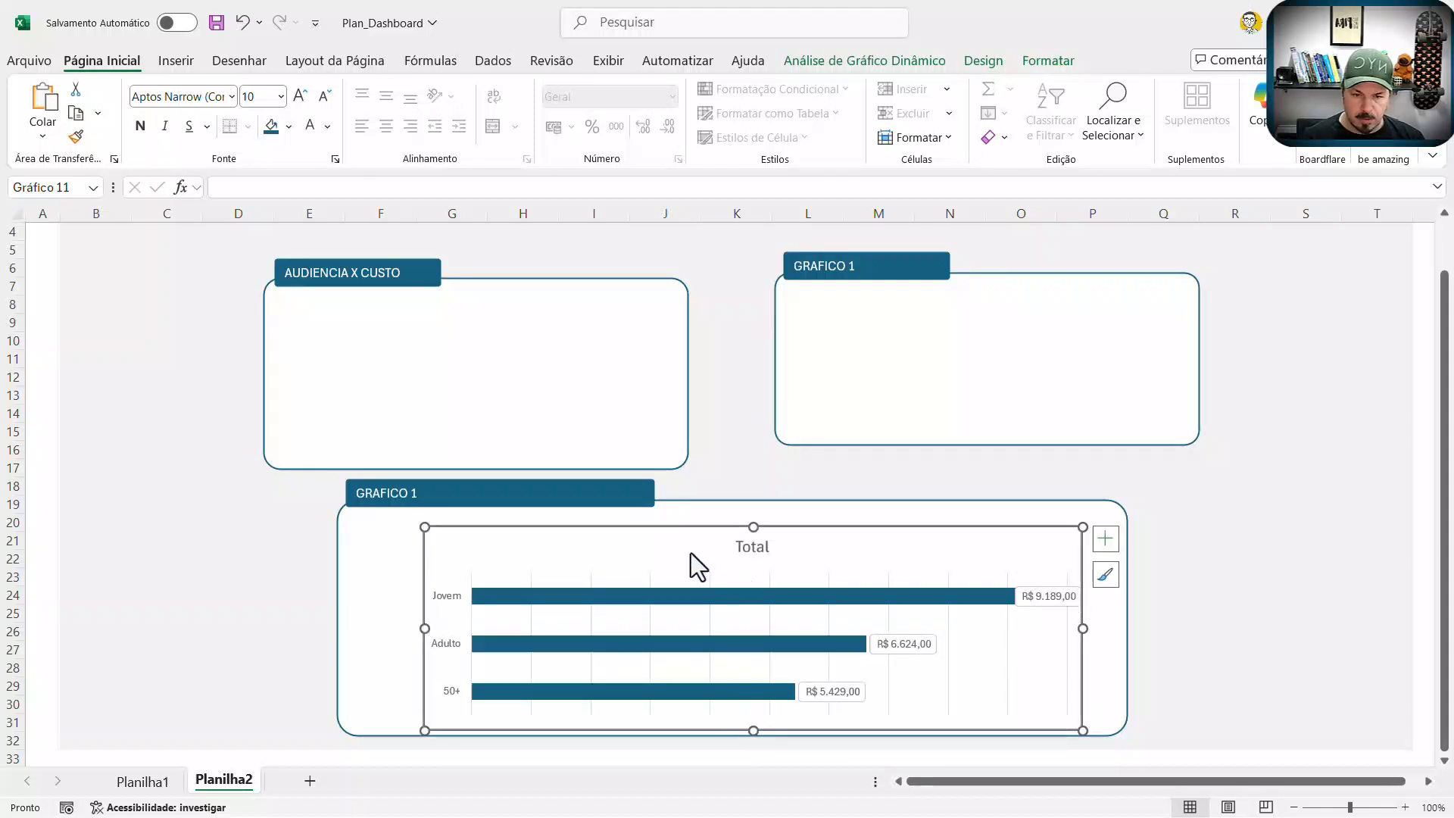
left_click_drag(691, 559, 672, 547)
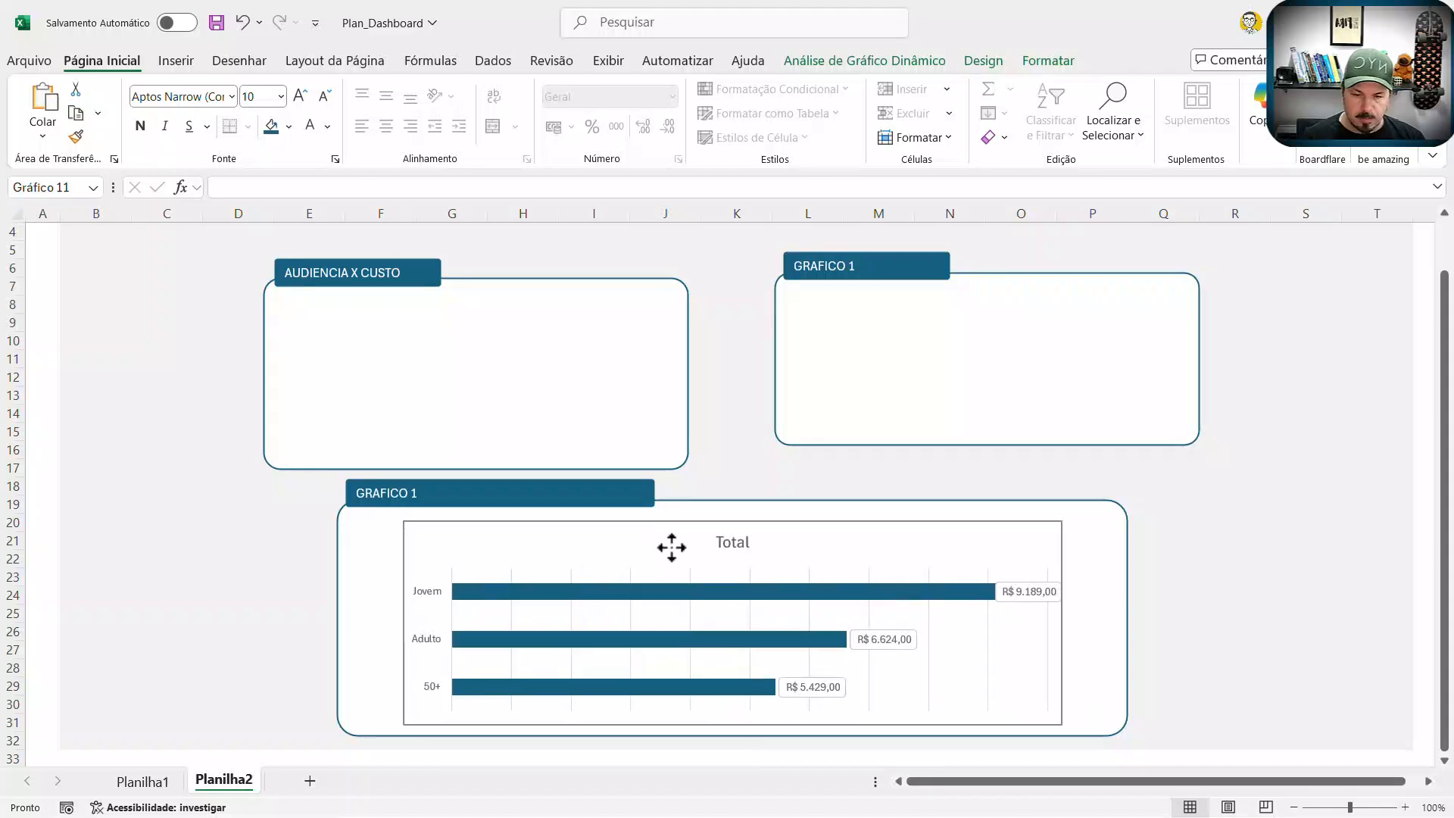
Step: Undo the chart's repositioning, resizing and pasting in Planilha2, and undo the cut of the campaign bar chart in Planilha1
key("ctrl+z")
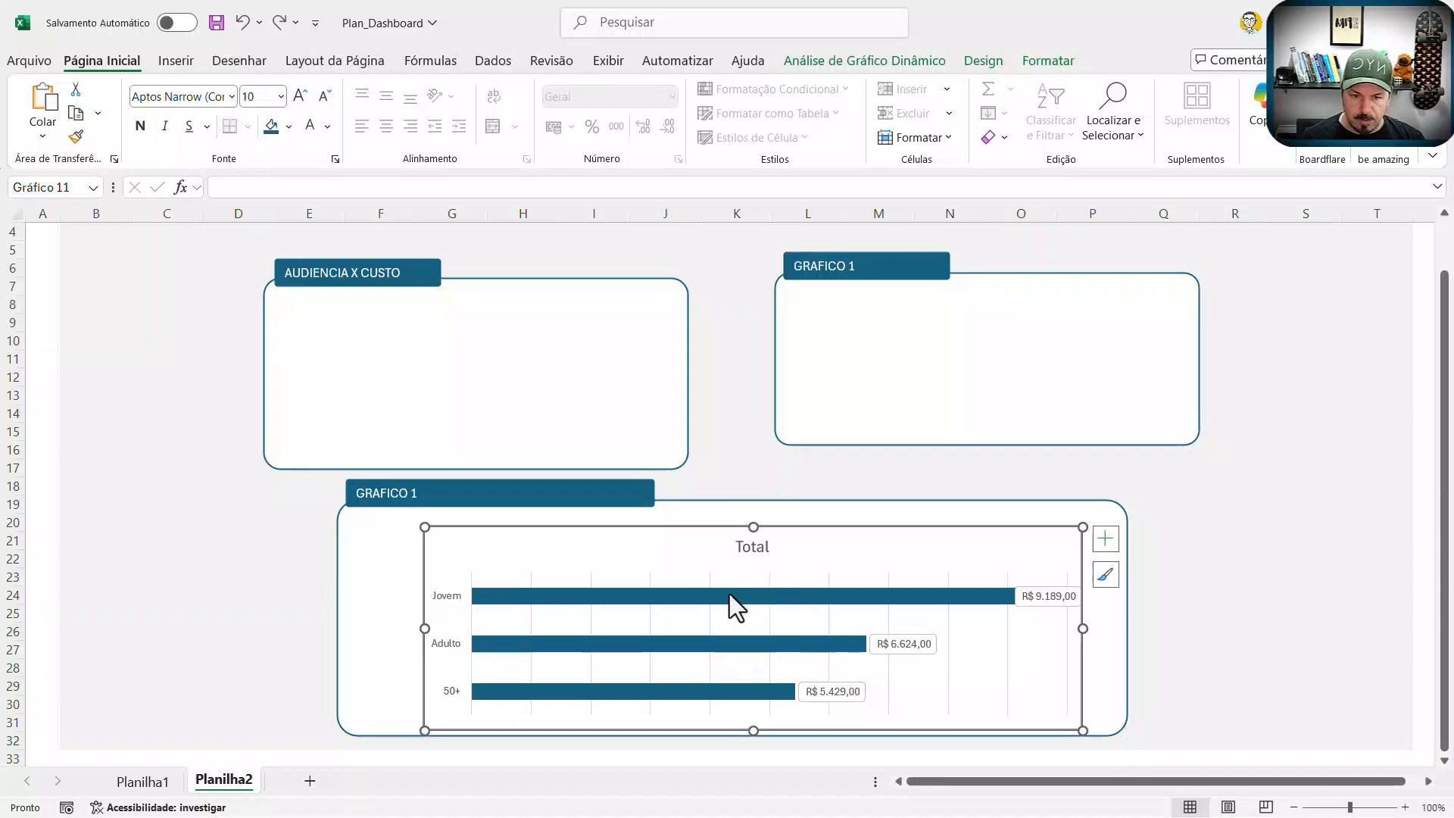
key("ctrl+z")
key("ctrl+z")
key("ctrl+z")
key("ctrl+z")
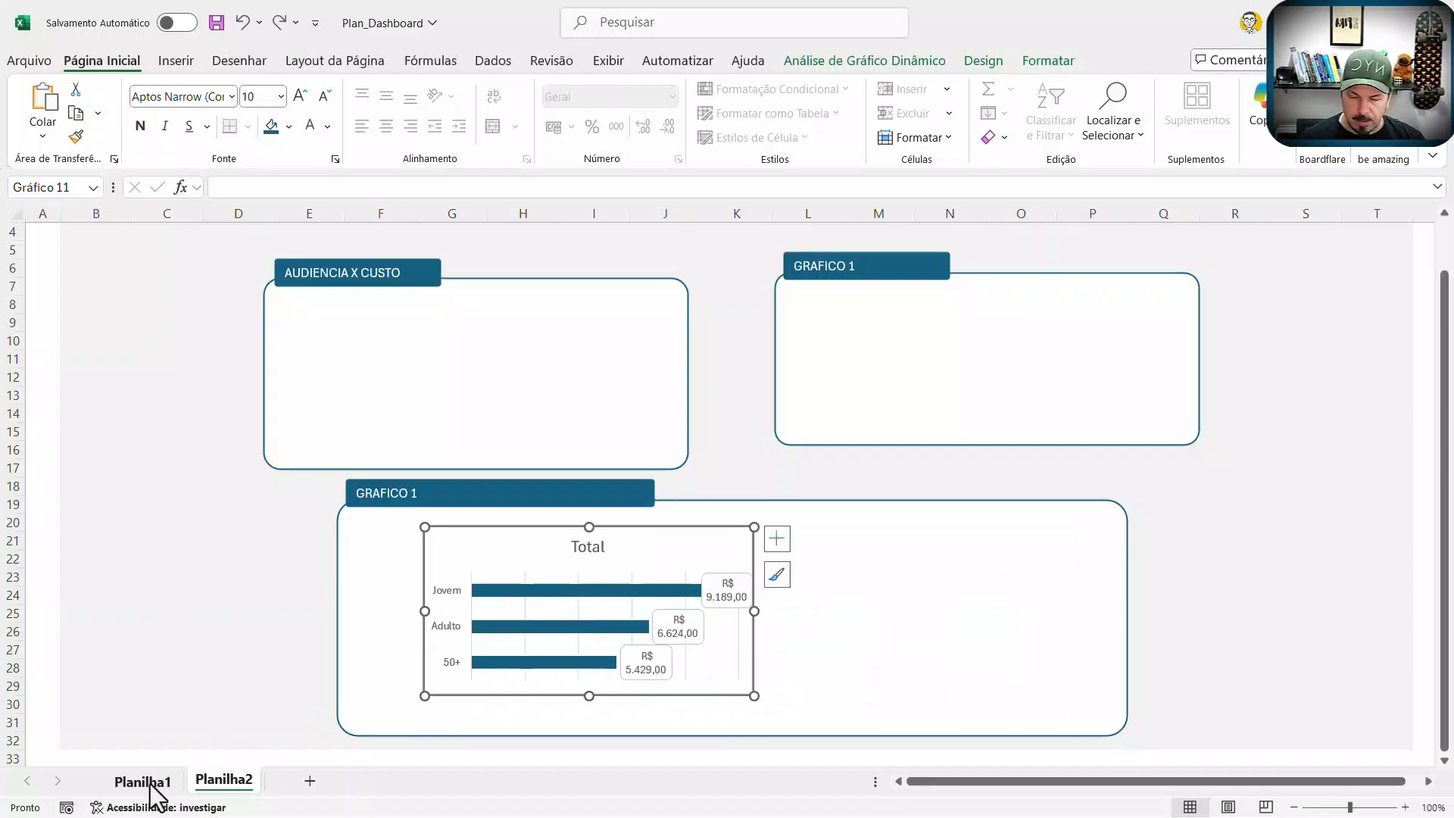
left_click(148, 786)
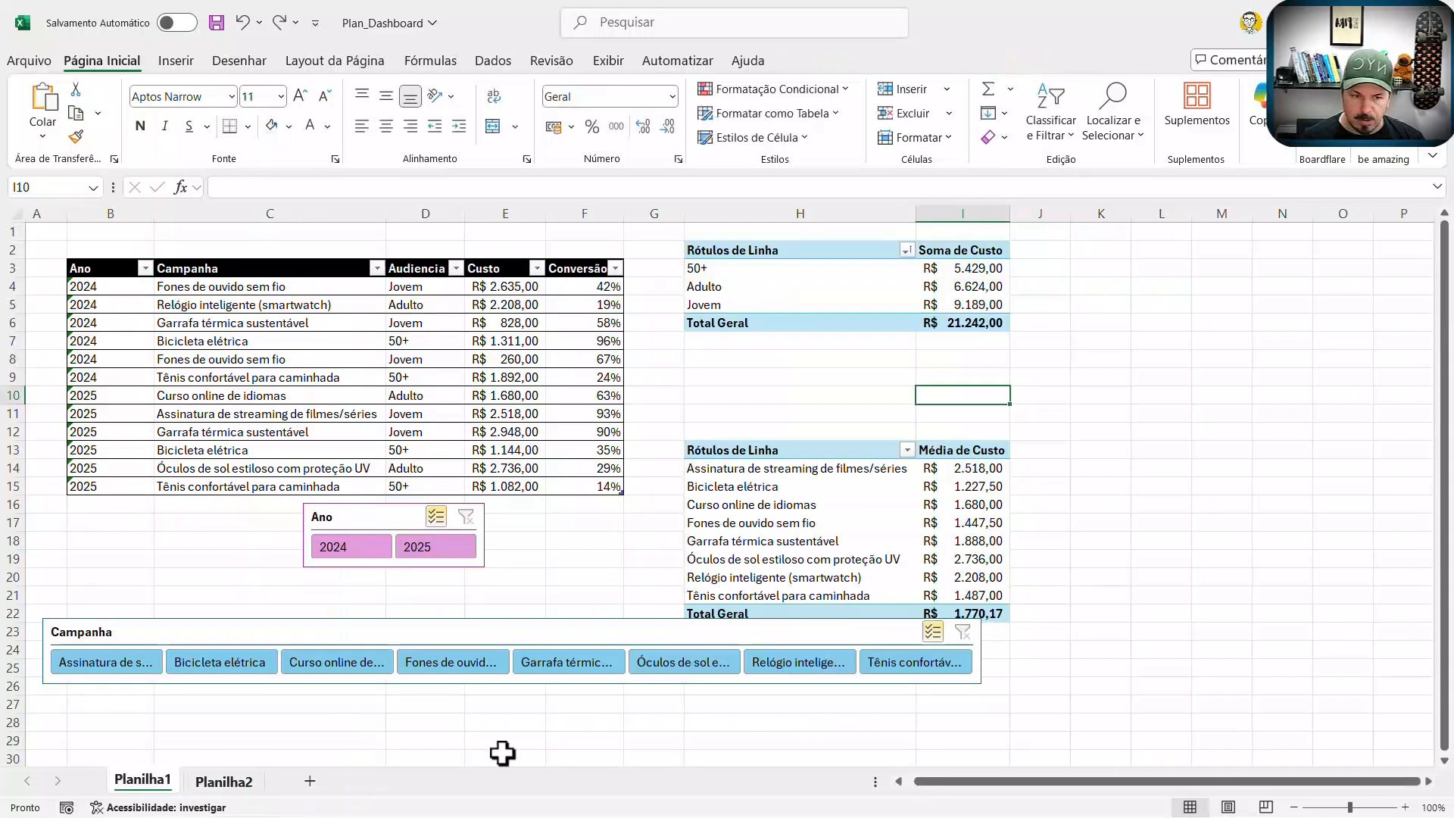
left_click(1073, 584)
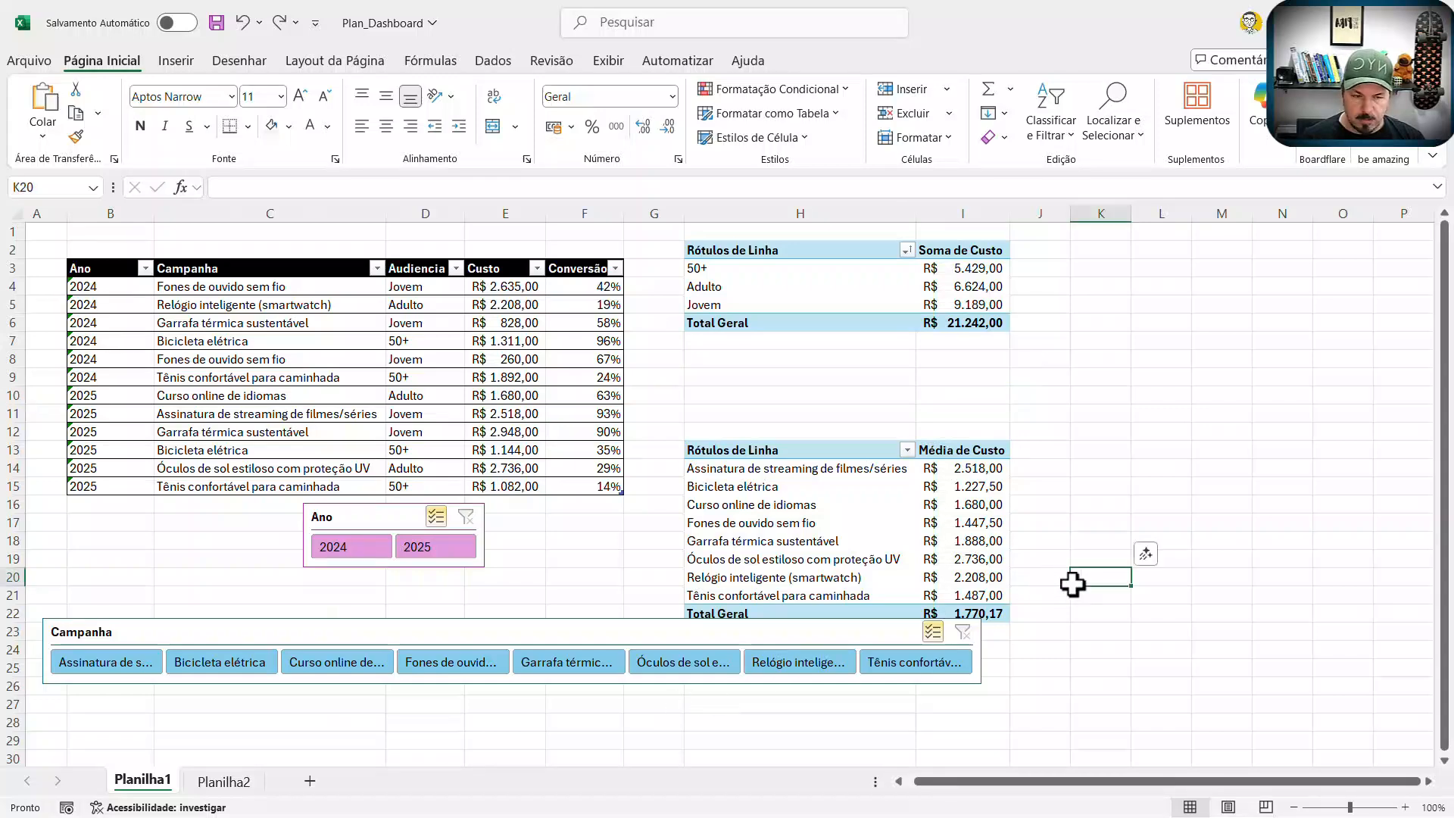
key("ctrl+z")
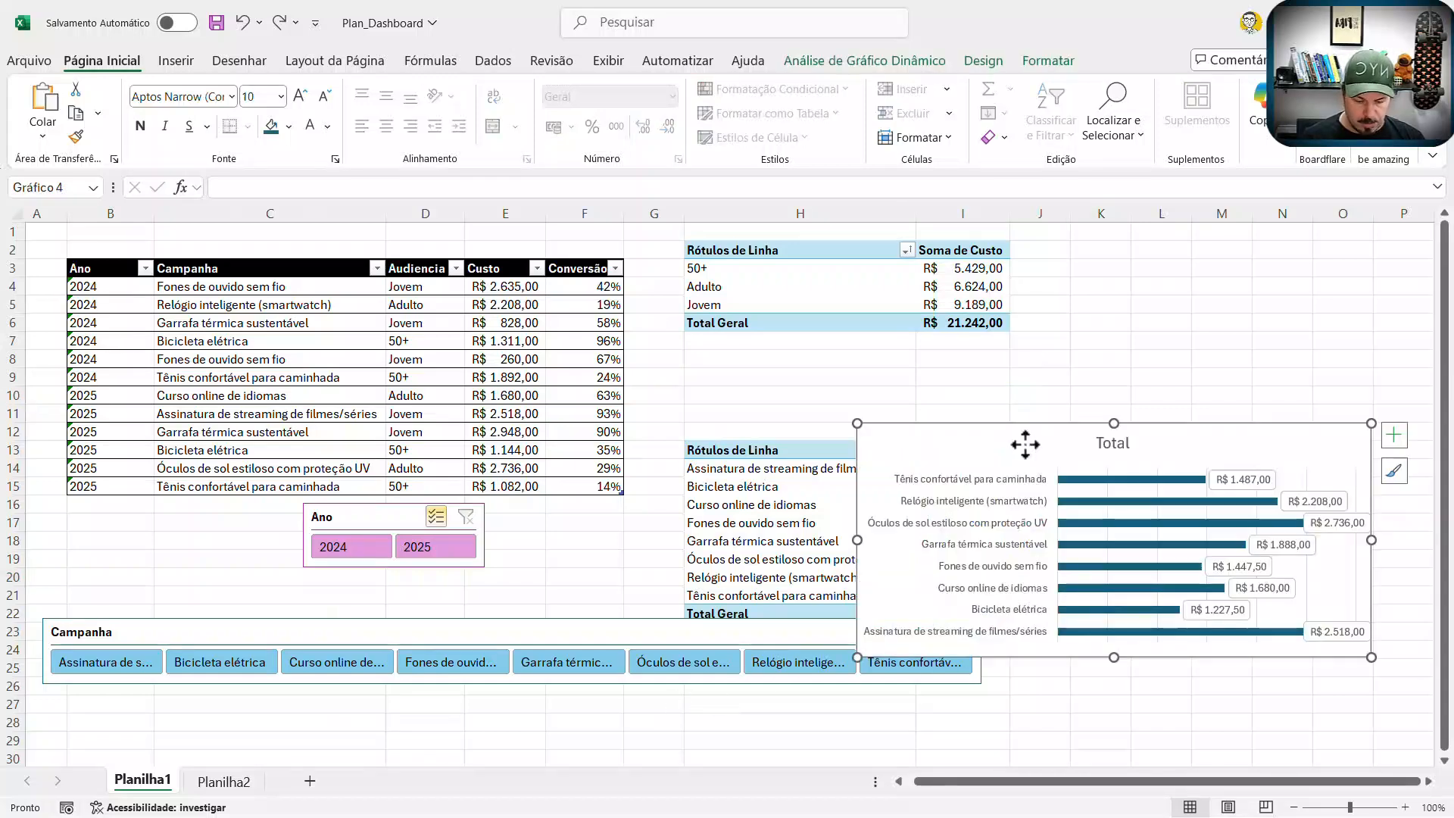
key("ctrl+z")
Step: Try pasting the chart into Planilha2 again and moving it to the wide lower card, and undo the move
left_click(222, 782)
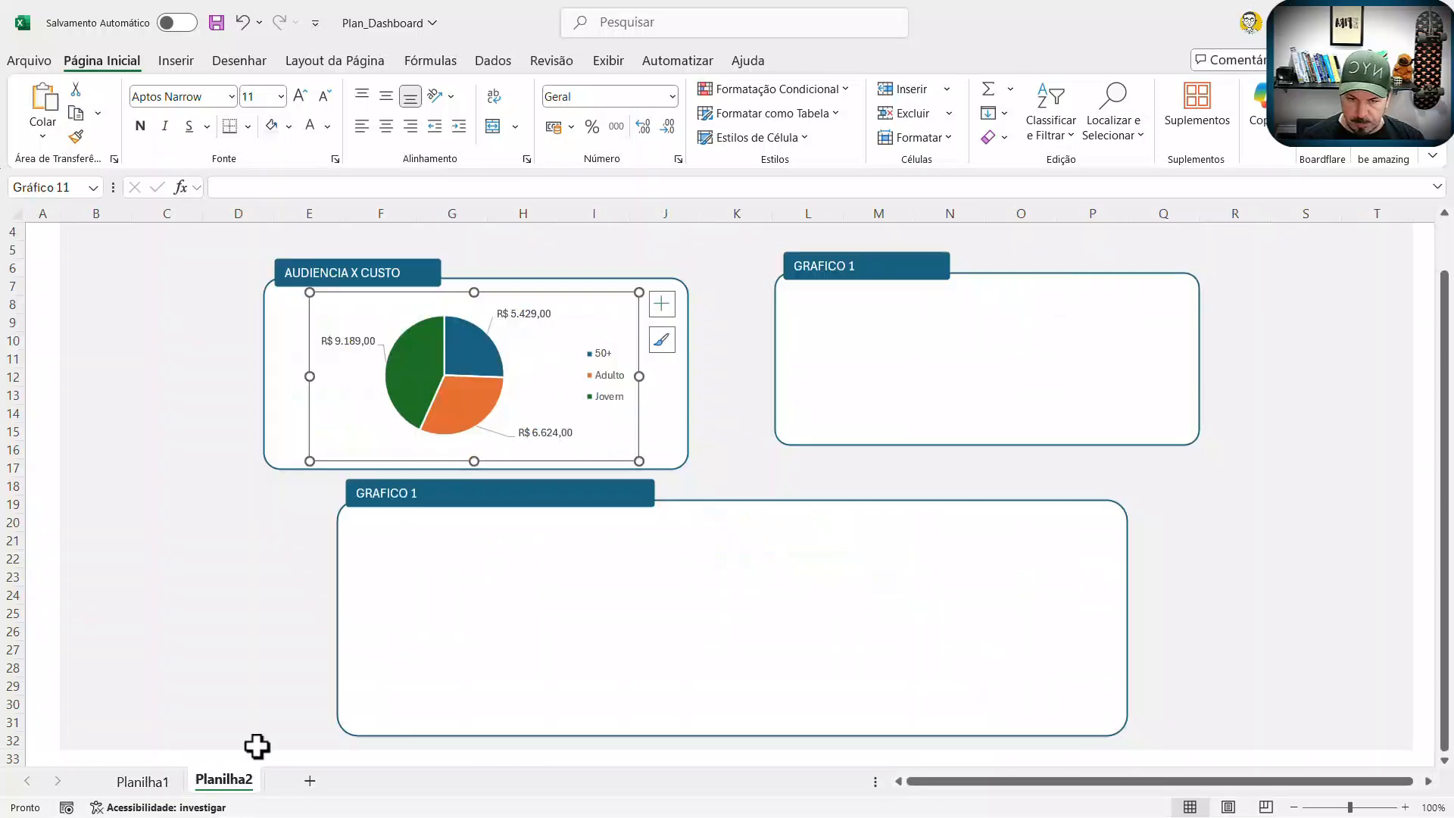
key("ctrl+v")
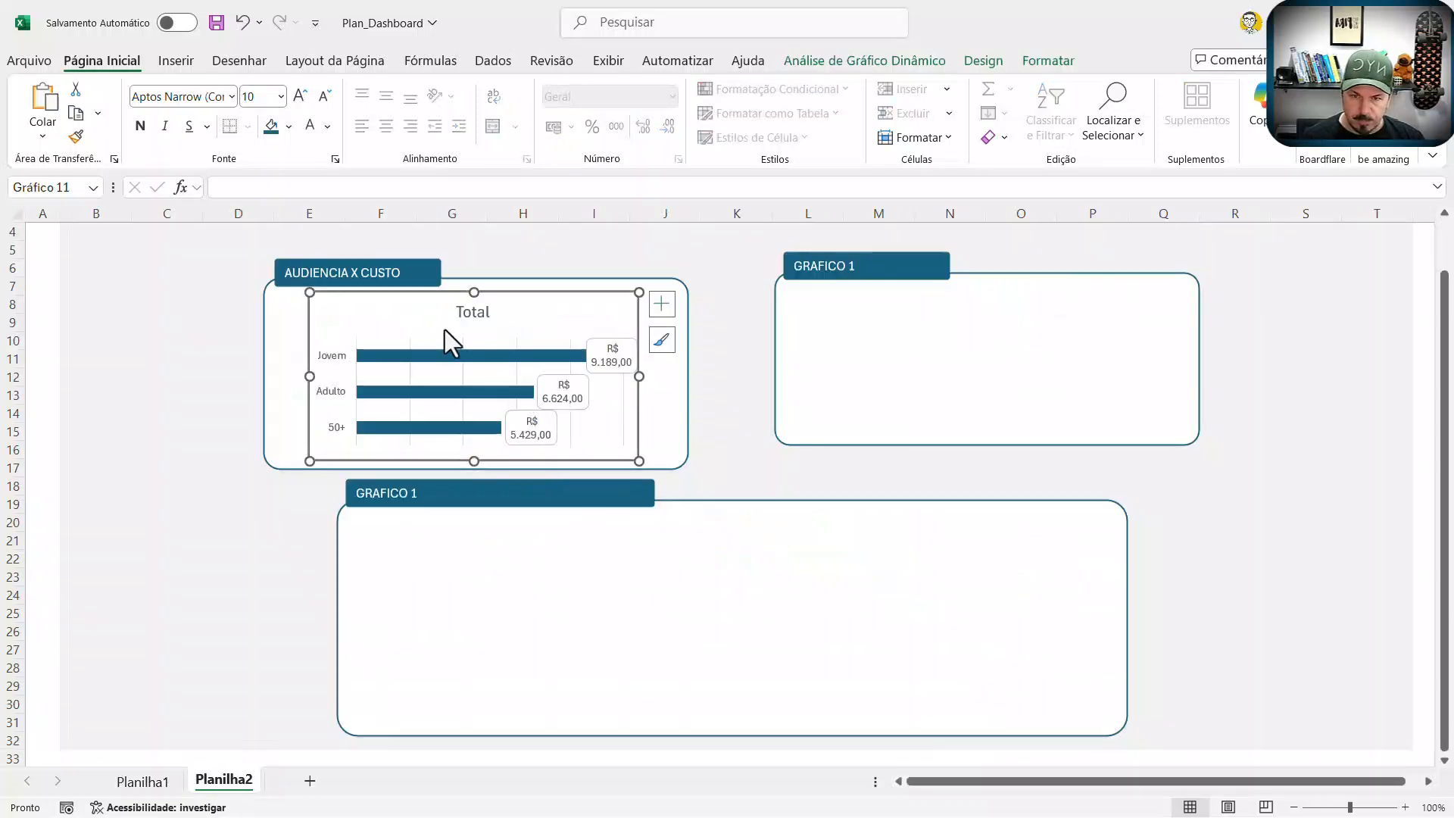
left_click_drag(448, 337, 568, 545)
key("ctrl+z")
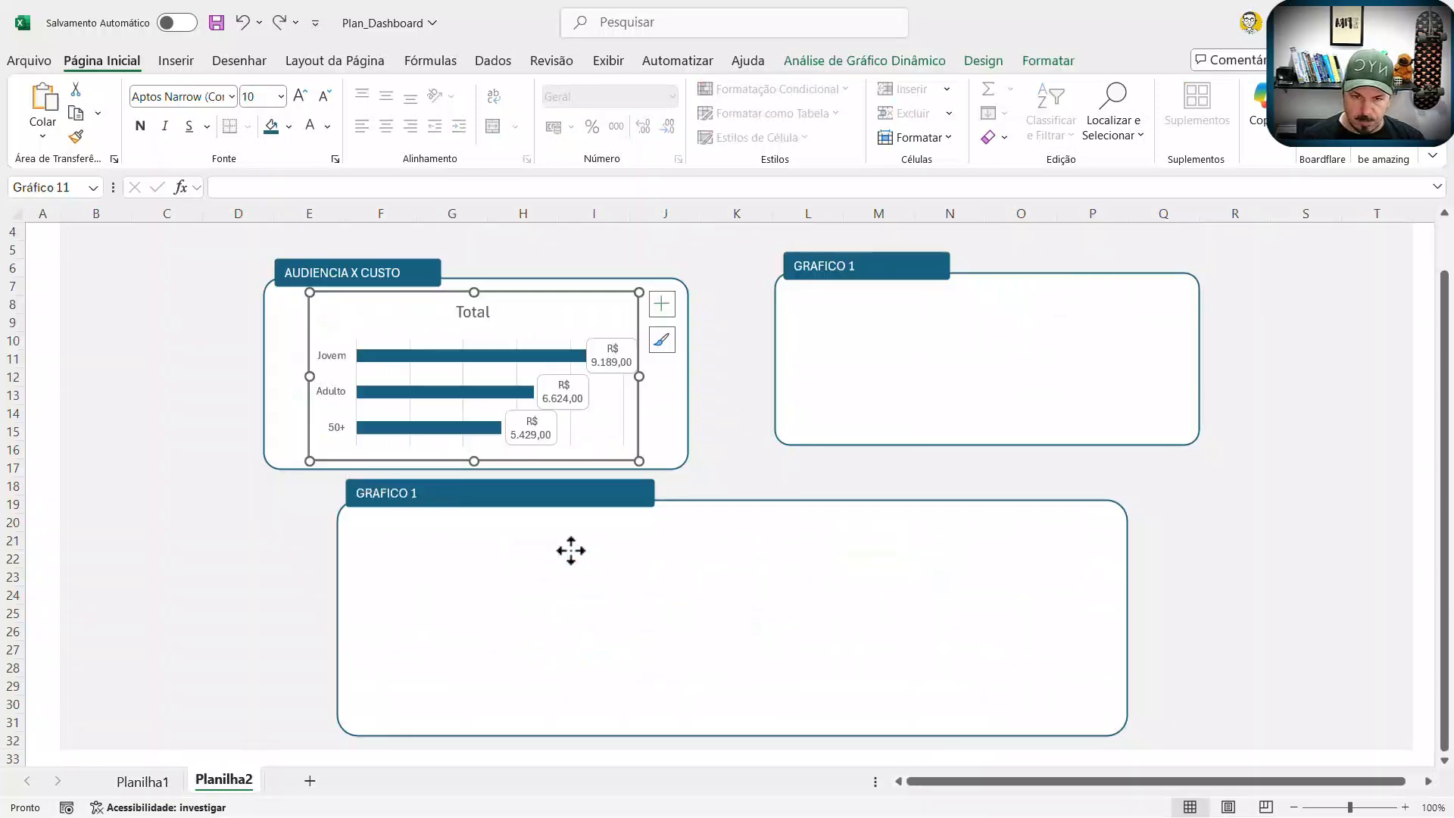
Step: Undo the last chart paste, then paste the campaign bar chart onto the large lower GRAFICO 1 panel and shift it toward the centre
key("ctrl+z")
left_click(603, 597)
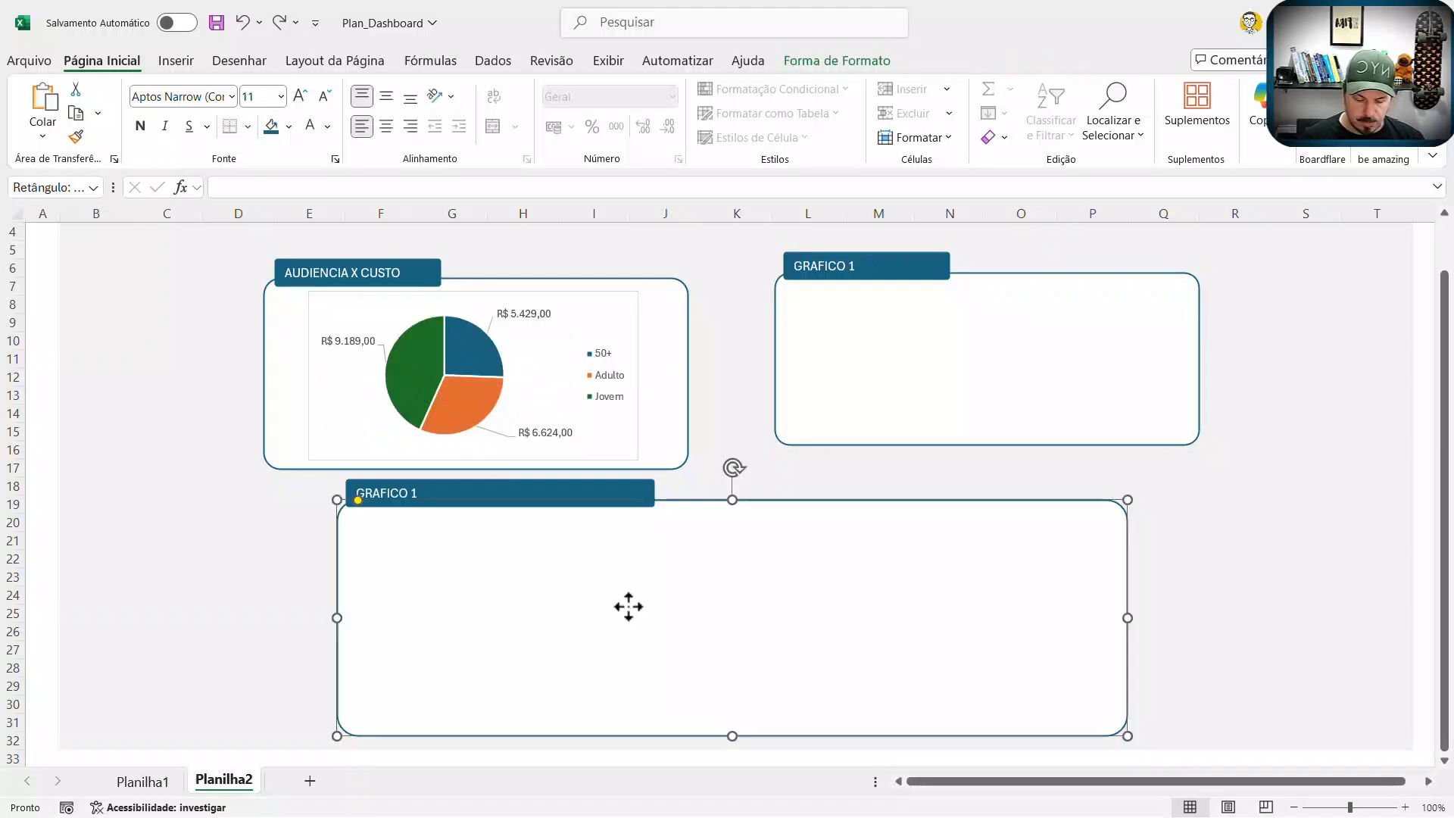
key("ctrl+v")
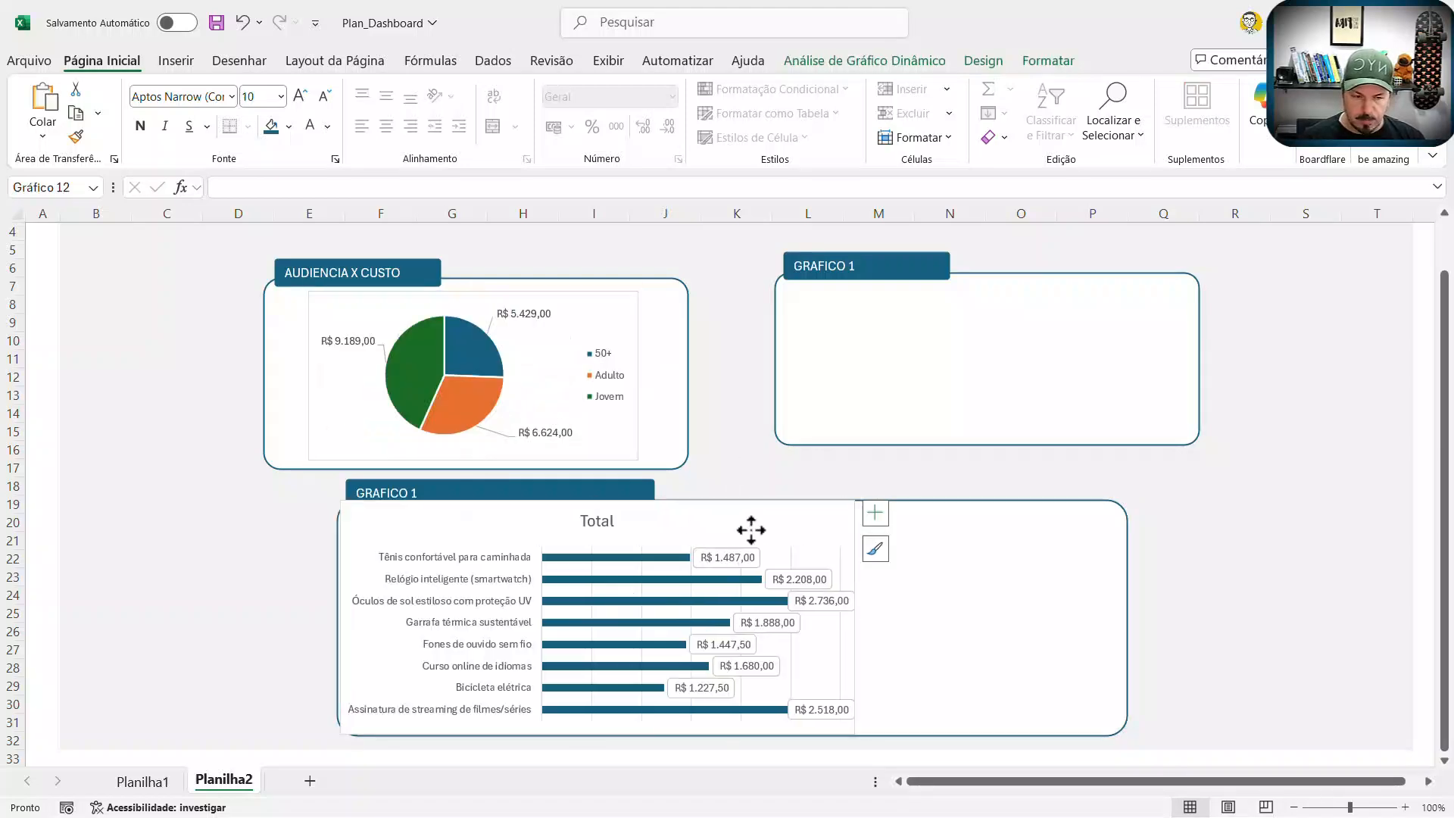
left_click_drag(749, 529, 835, 531)
Step: Extend the lower panel's bottom edge to about row 33 and widen the bar chart on both sides to fill the panel
scroll(1200, 645, "down", 2)
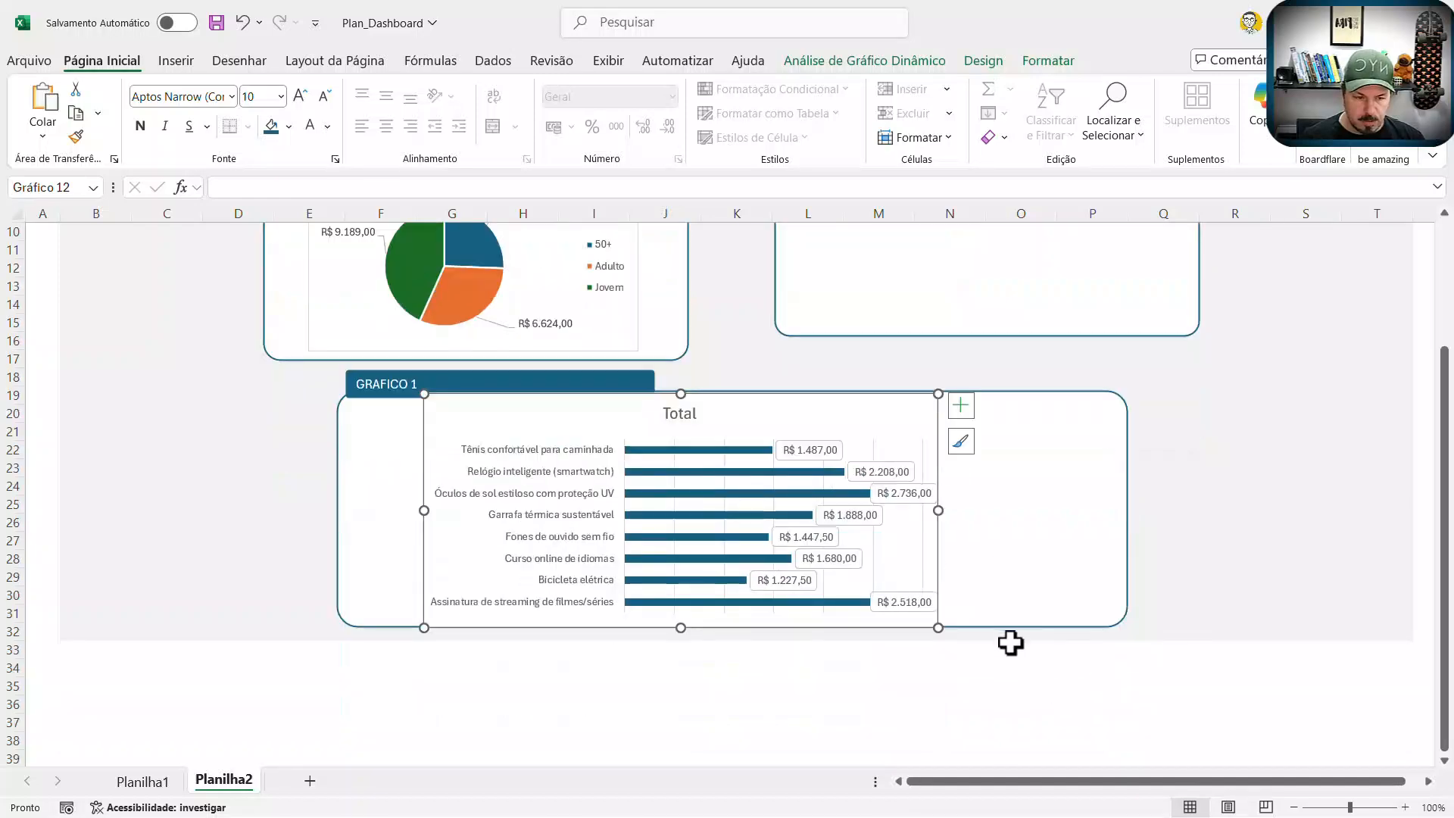
left_click(998, 627)
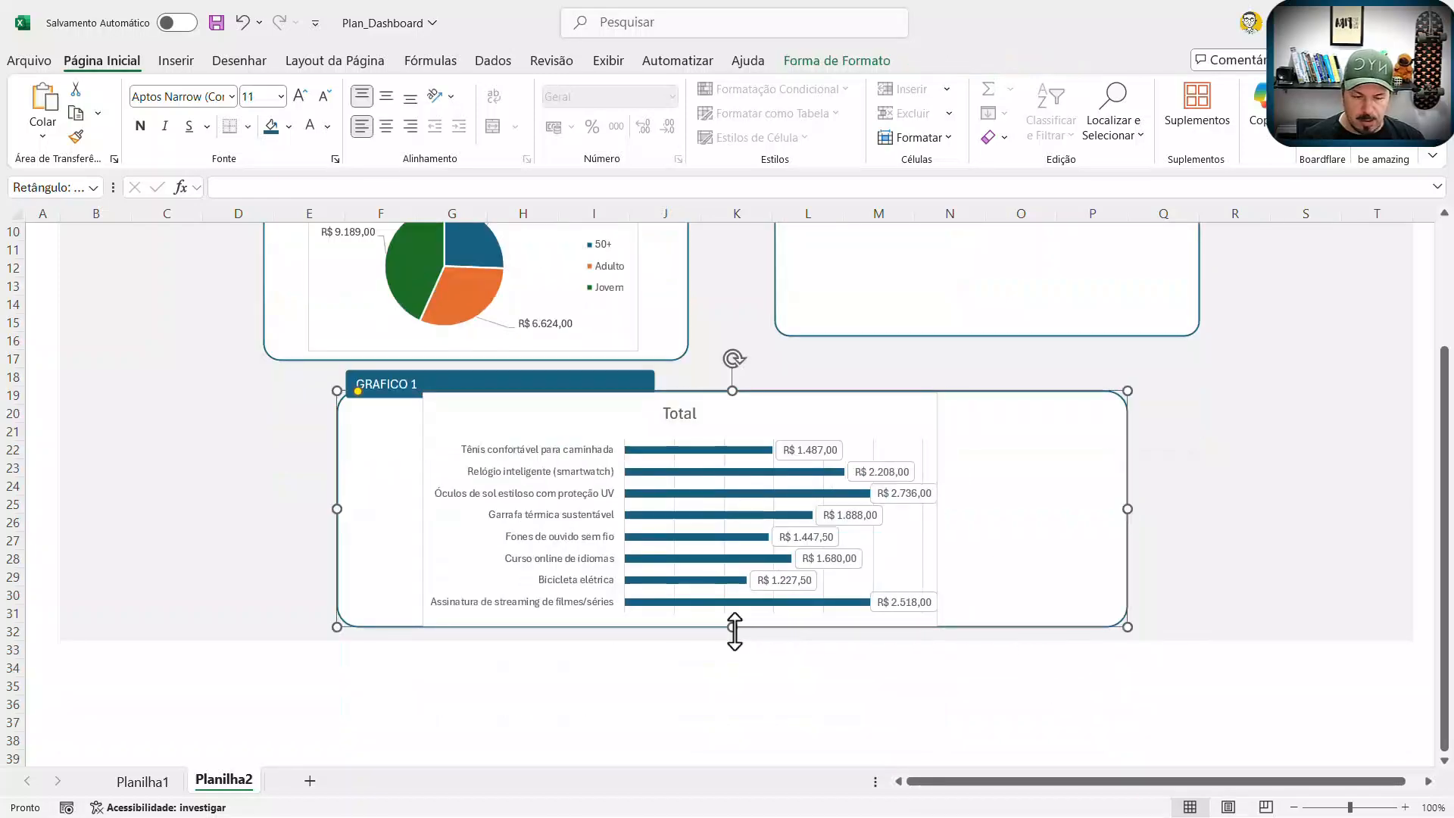
left_click_drag(732, 642, 730, 659)
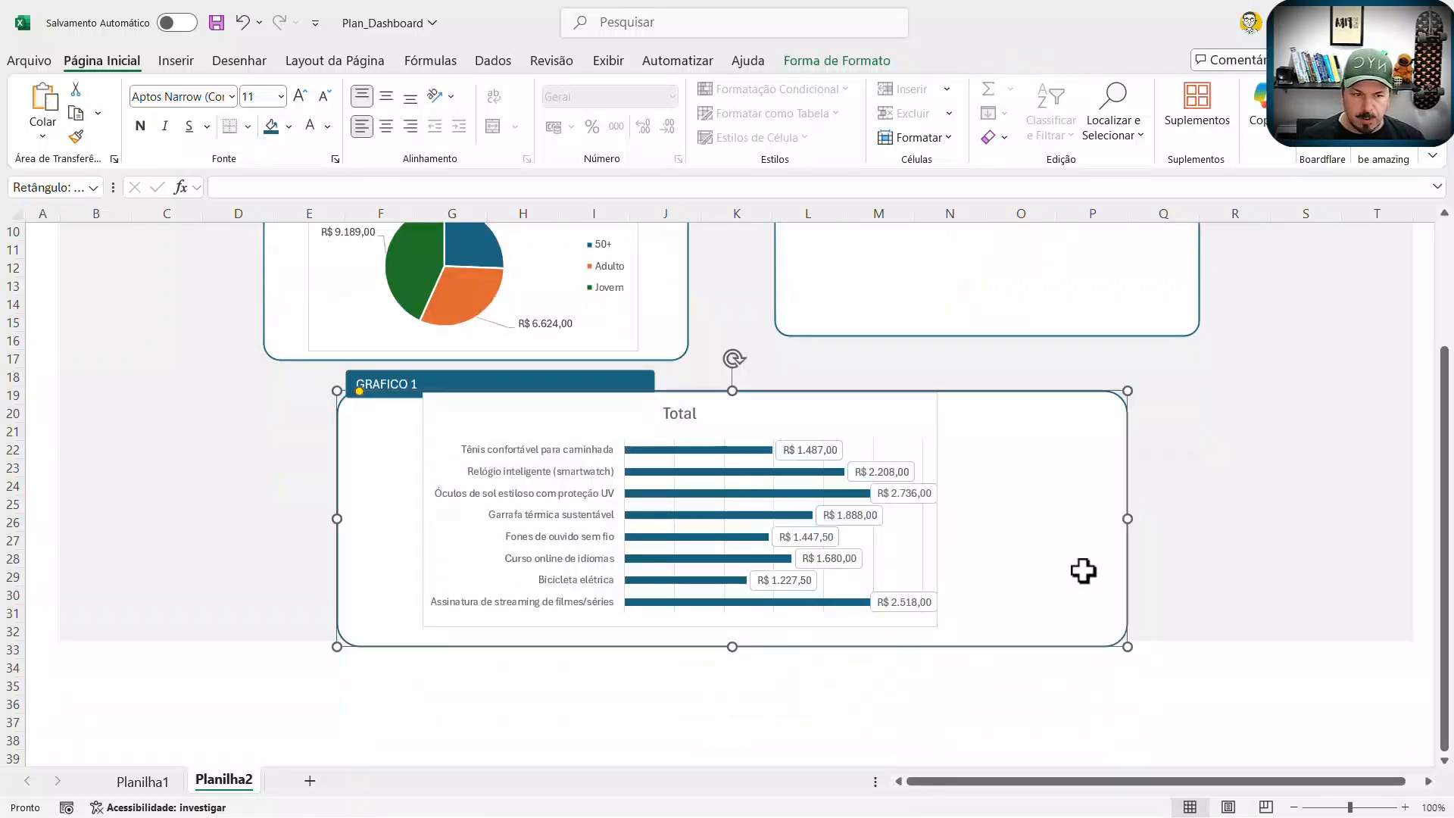
scroll(1083, 571, "up", 1)
left_click_drag(868, 475, 872, 486)
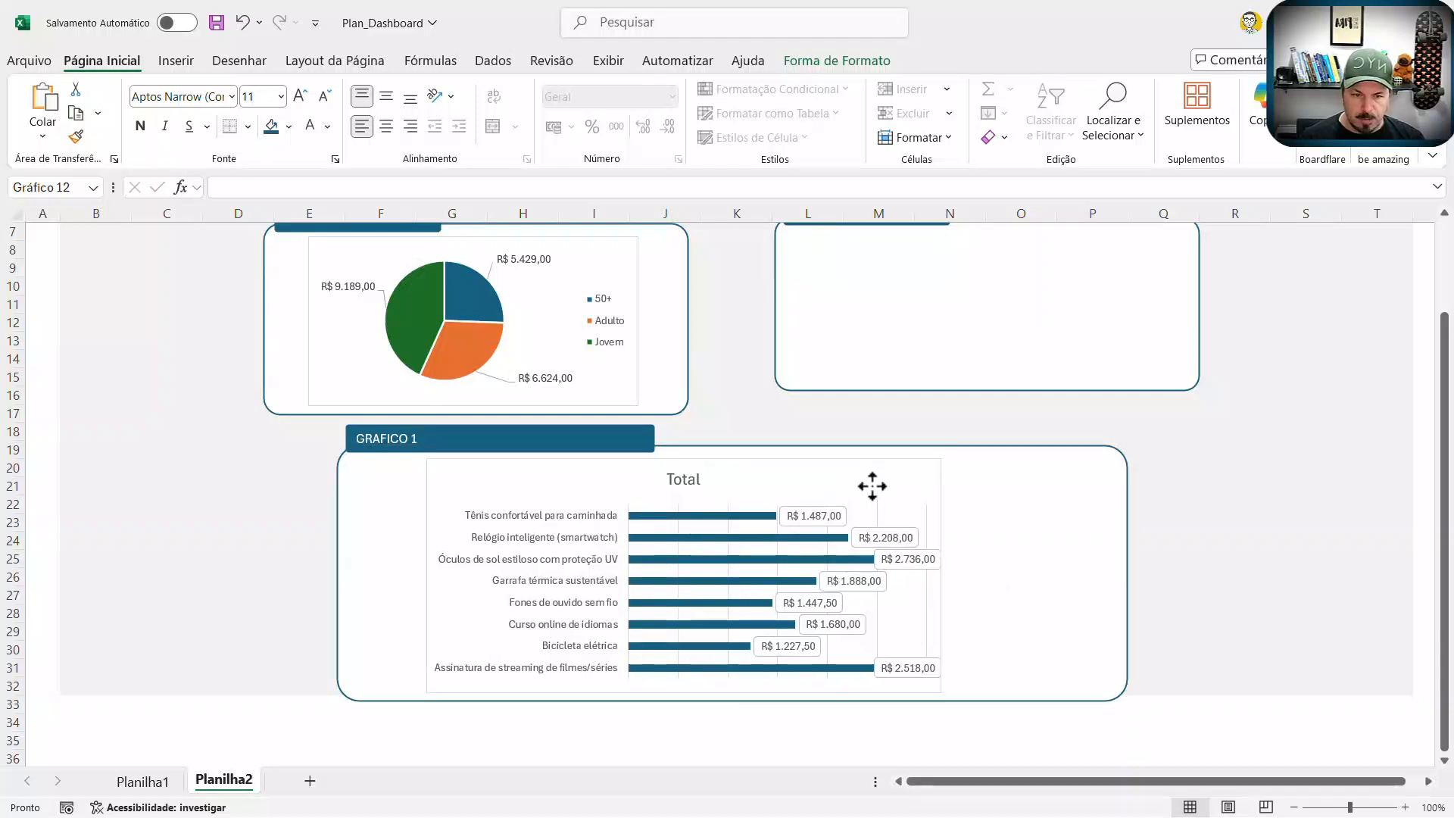
left_click_drag(941, 576, 1073, 576)
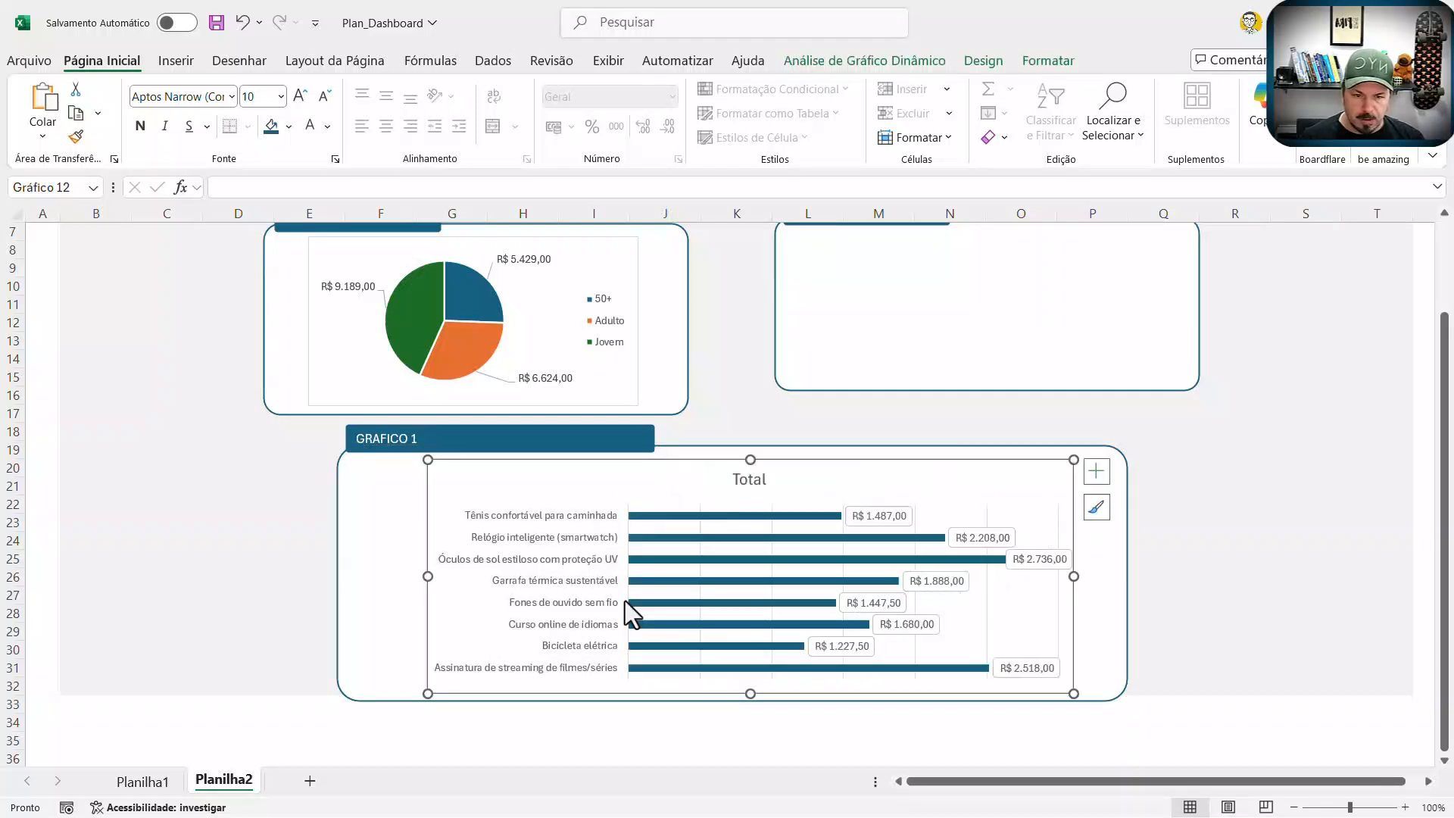
left_click_drag(424, 577, 368, 577)
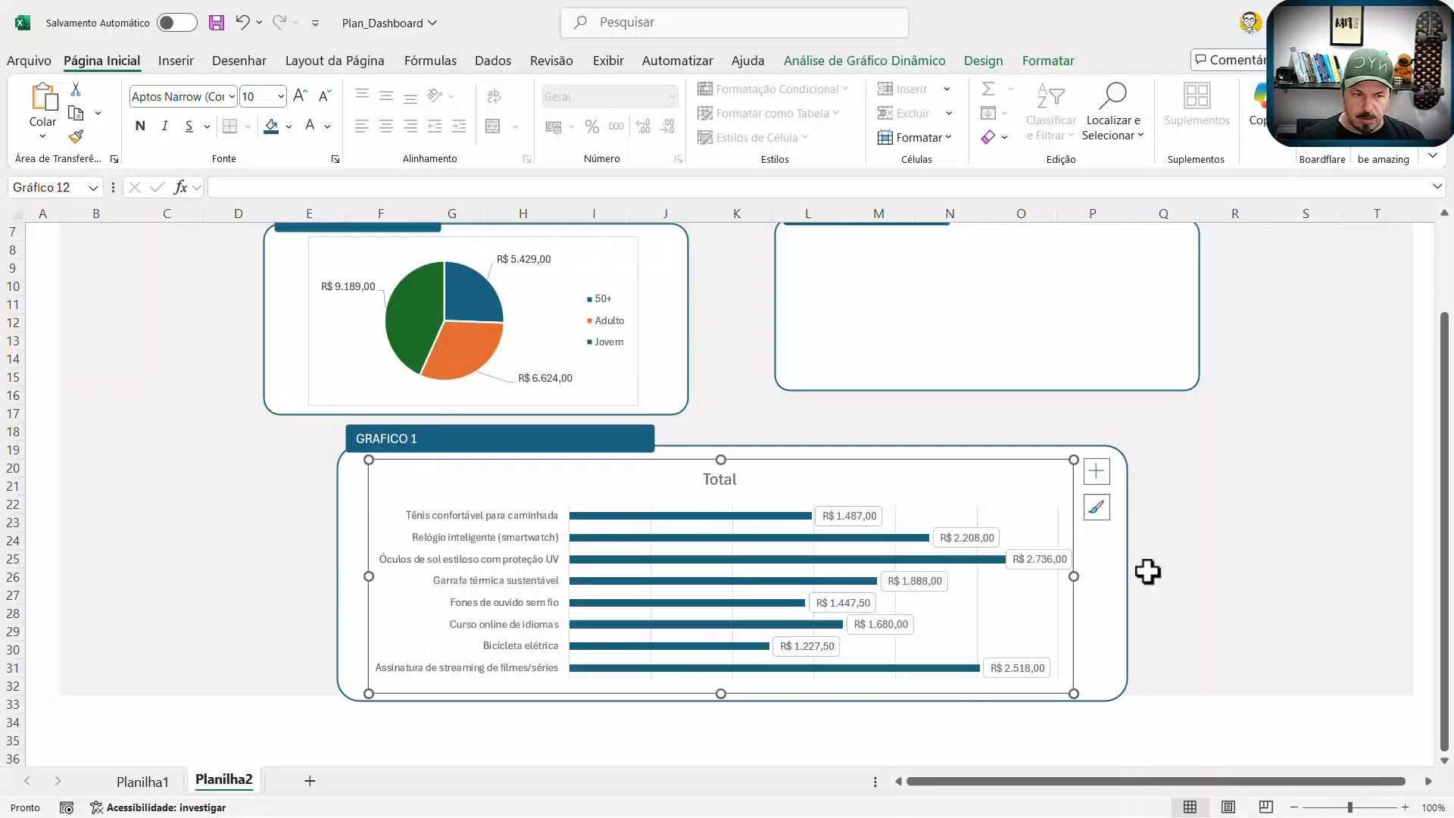
Step: Try to move the Ano and Campanha slicers together from Planilha1 to Planilha2, undo the paste and put them back on Planilha1
scroll(1166, 557, "up", 2)
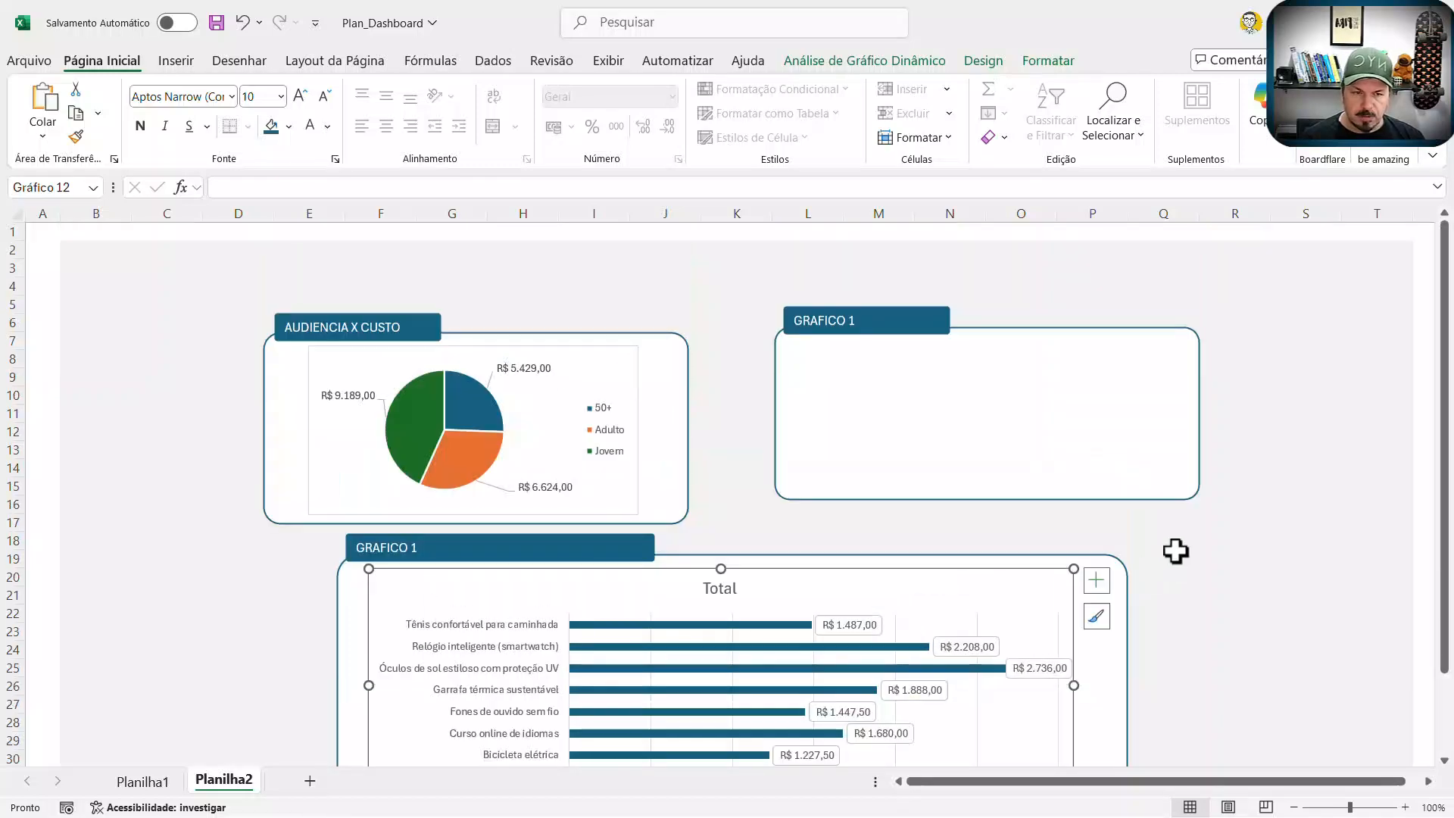
left_click(144, 780)
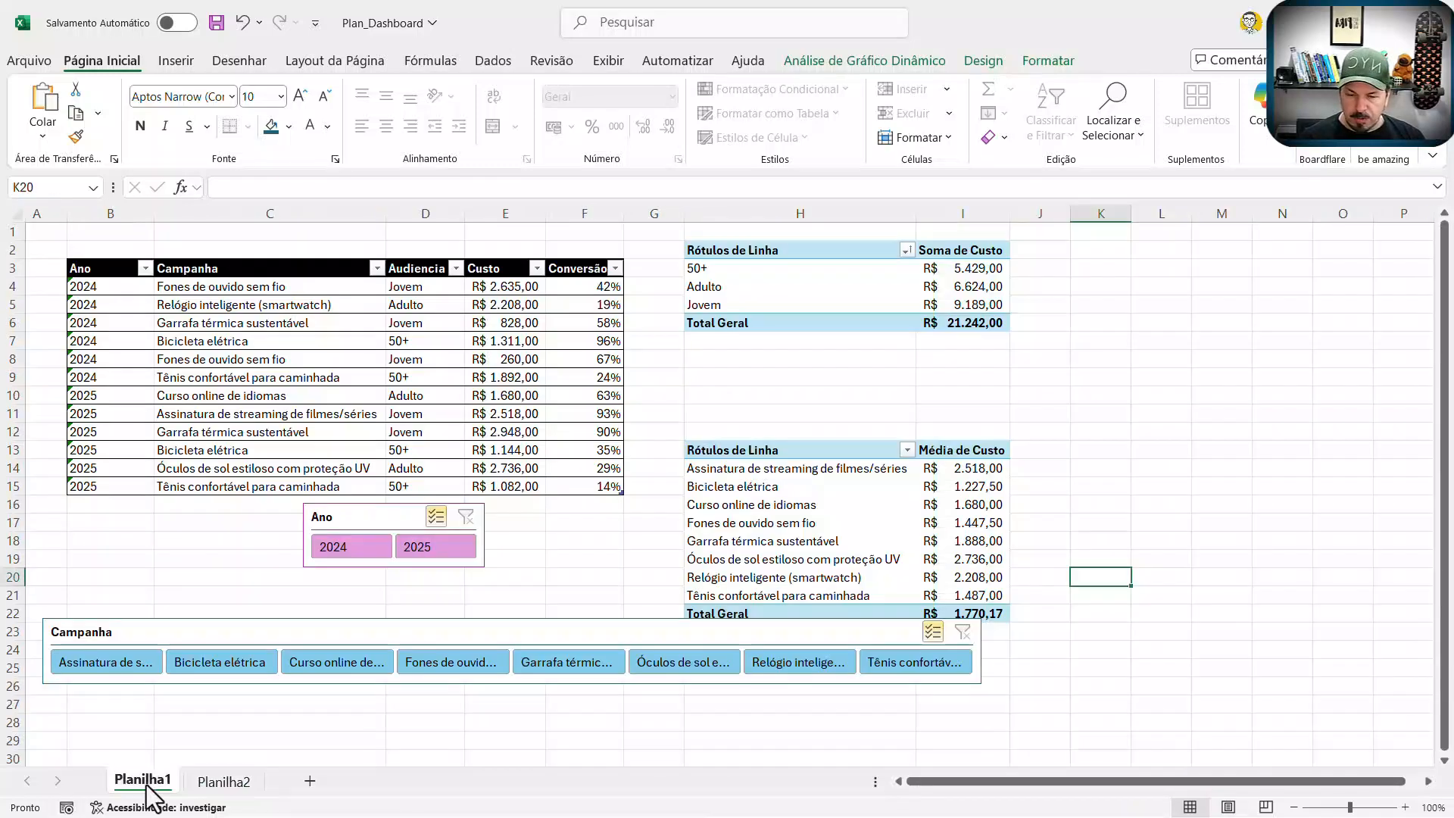
left_click(353, 524)
left_click(340, 628, "ctrl")
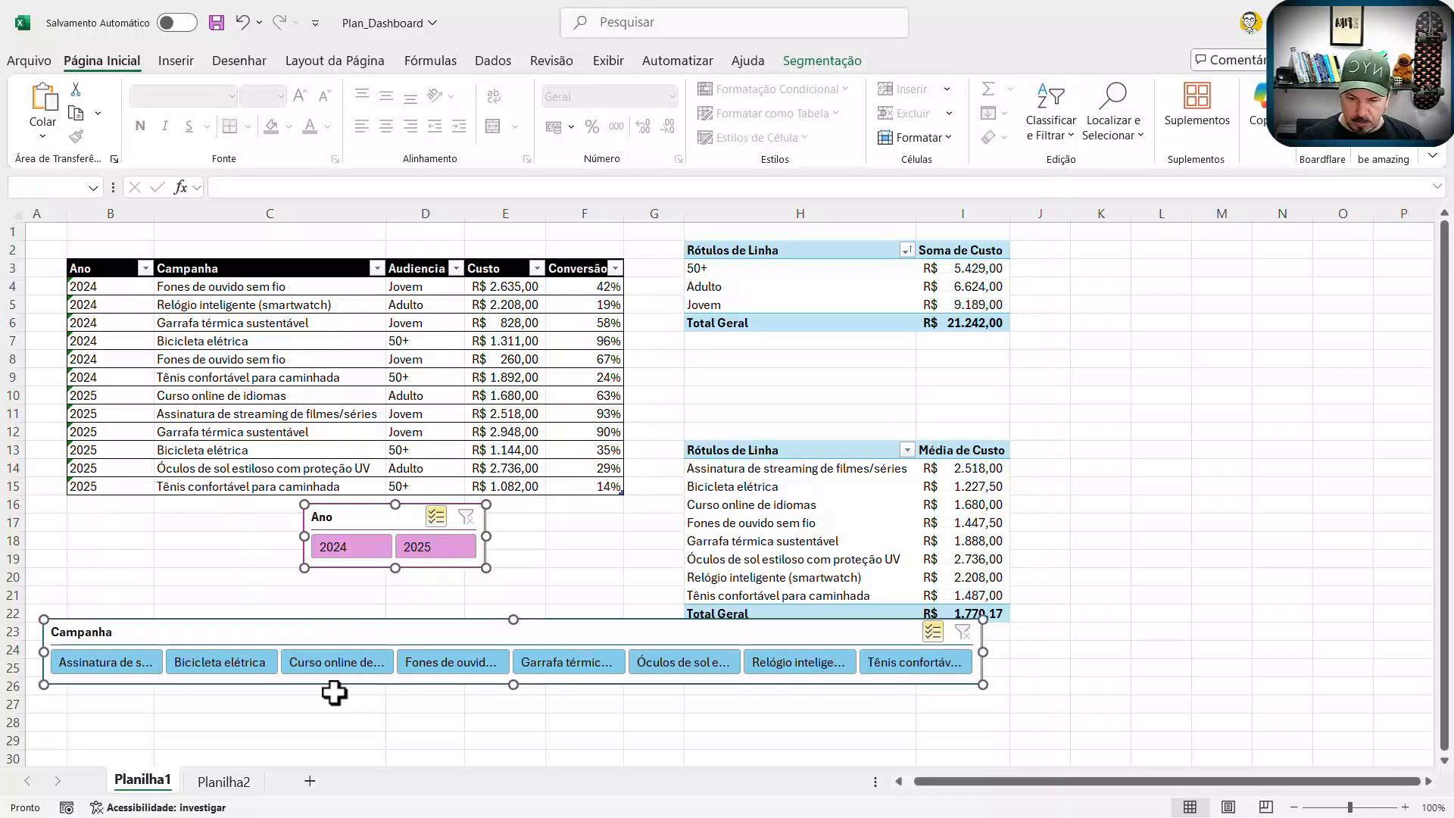
key("ctrl+x")
left_click(221, 781)
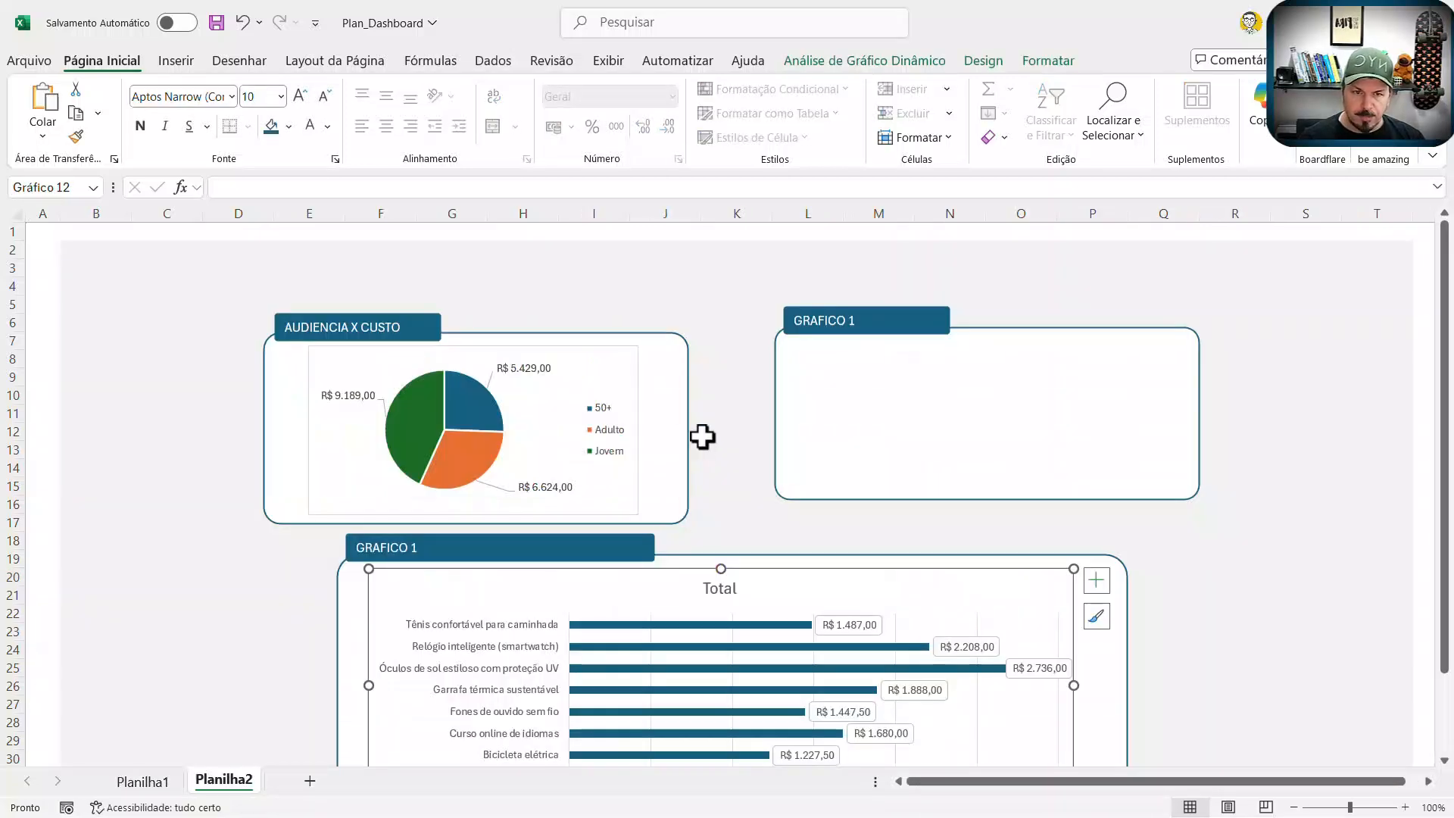
key("ctrl+v")
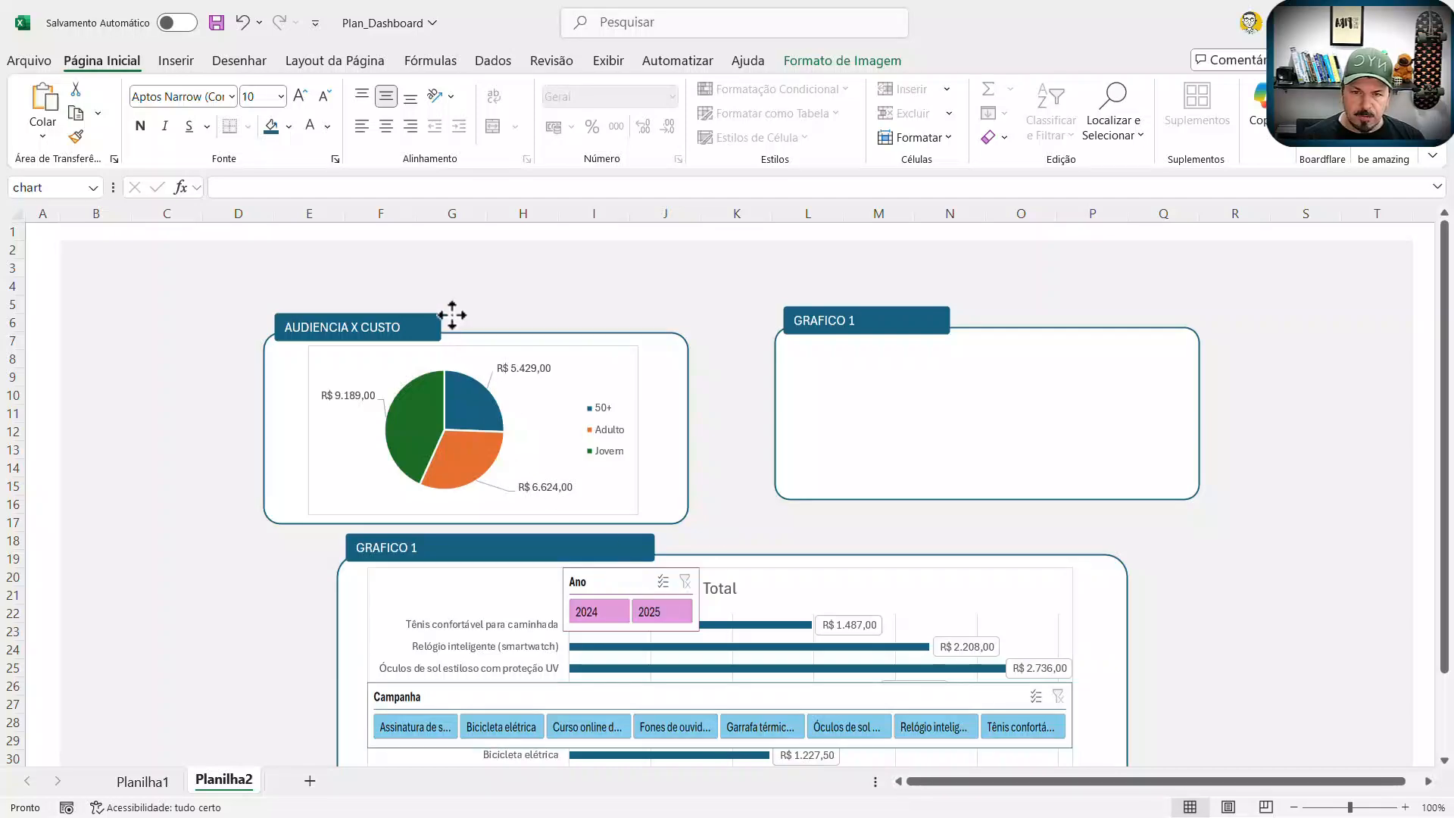
key("ctrl+z")
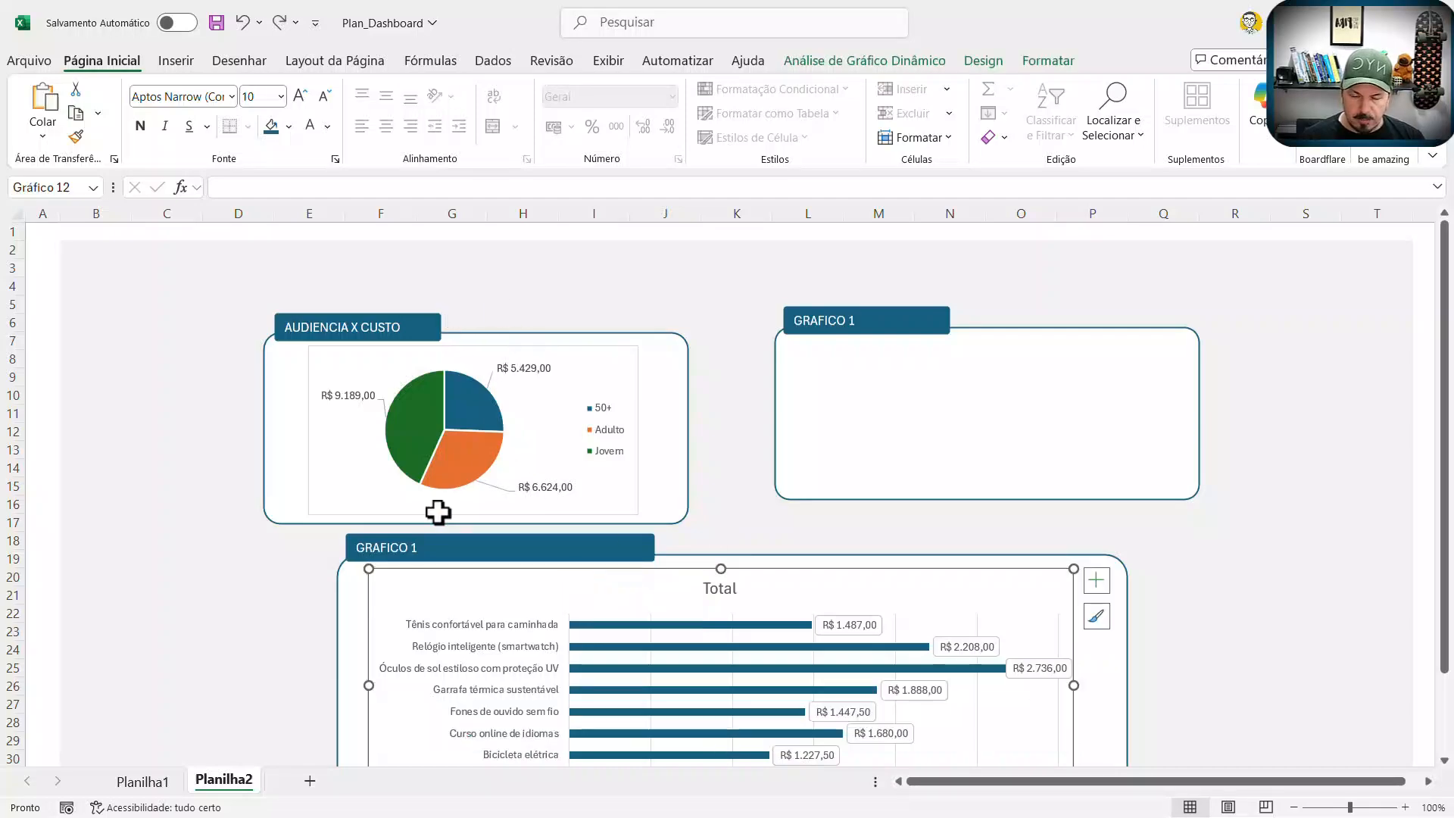
left_click(149, 781)
key("ctrl+v")
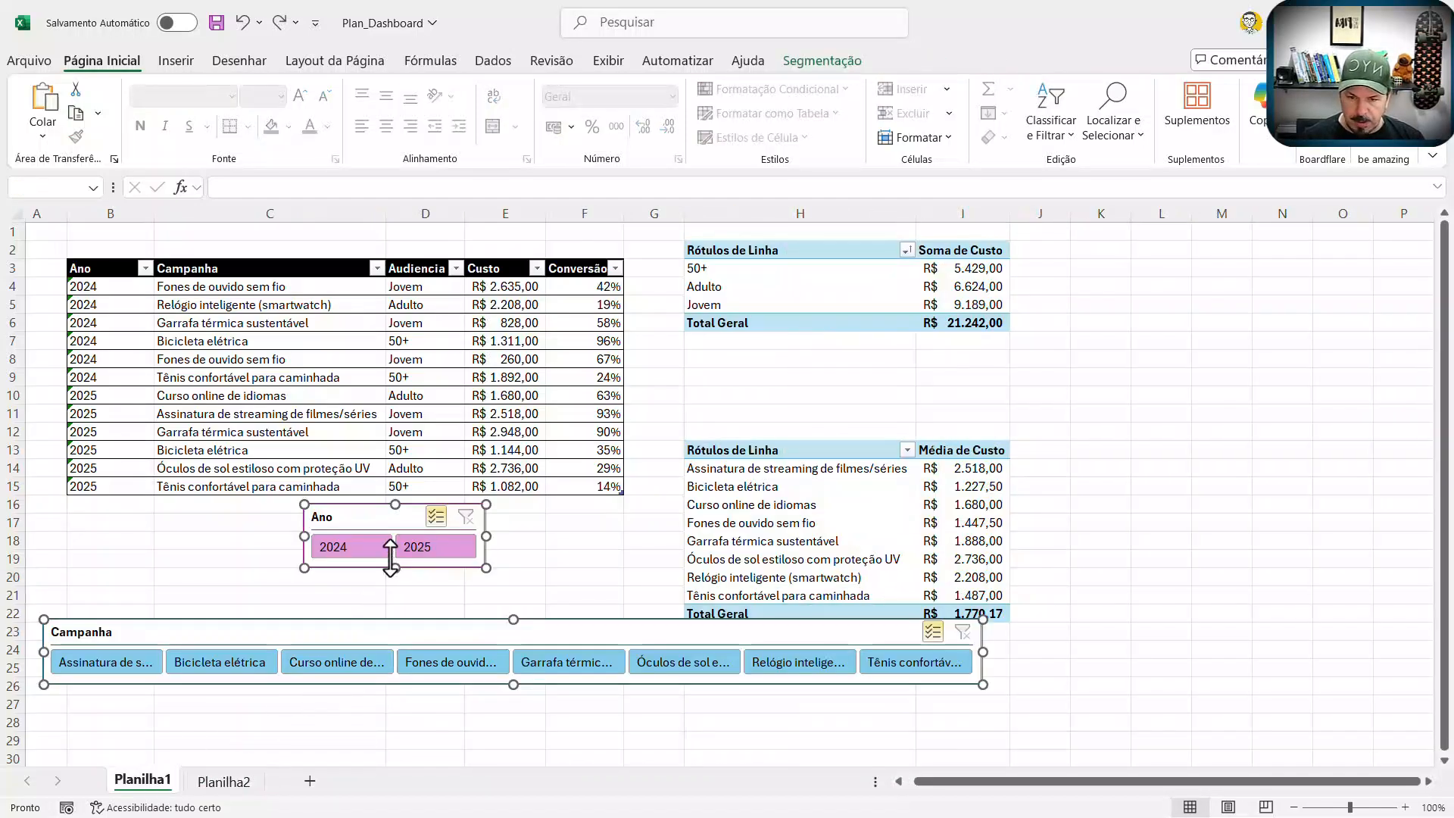
Step: Try to move the Ano slicer alone from Planilha1 to Planilha2 while the bar chart is still selected there
left_click(384, 514)
key("ctrl+x")
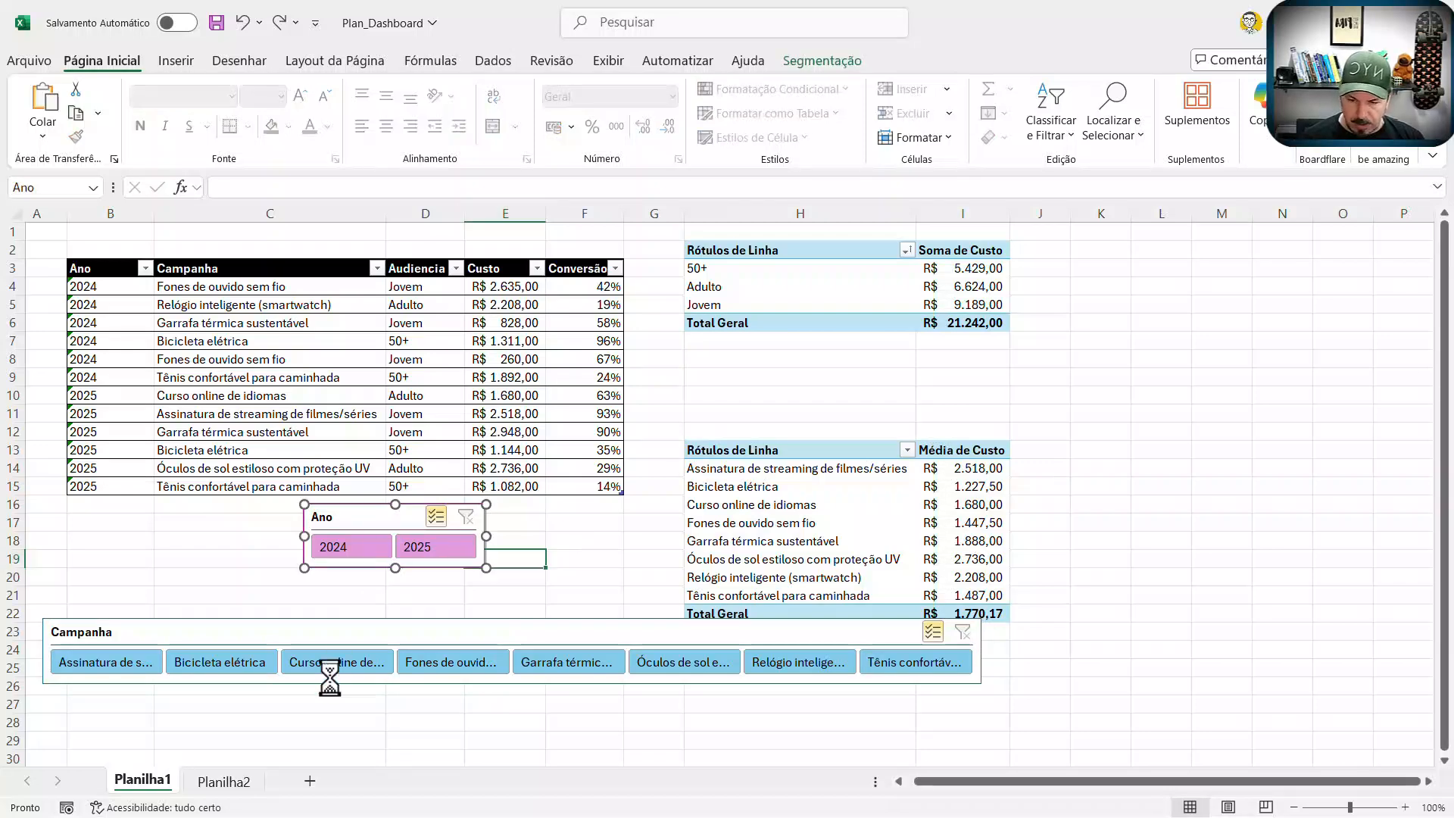
left_click(240, 783)
key("ctrl+v")
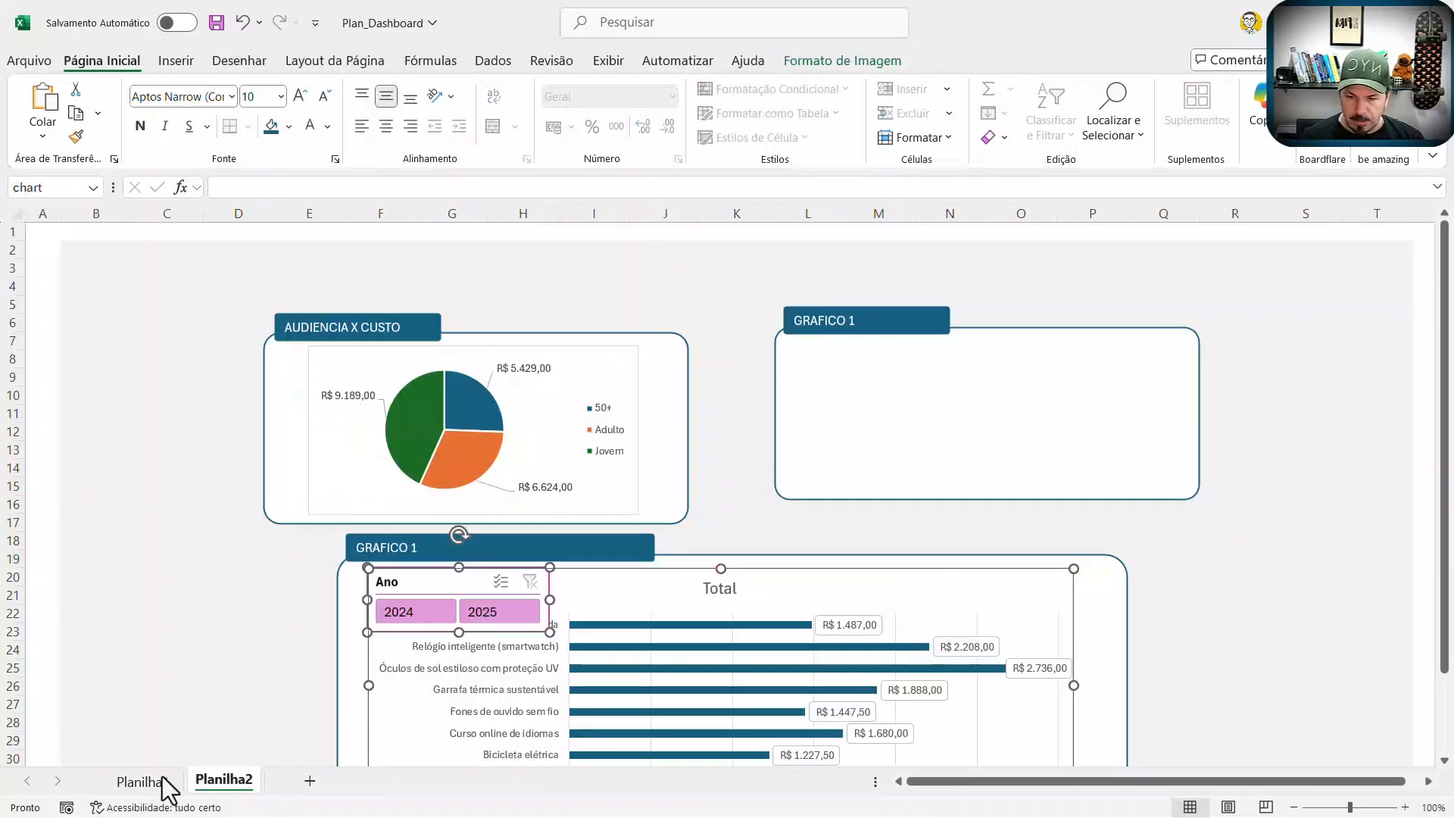
Step: Try to move the Campanha slicer from Planilha1 to Planilha2 in the same way
left_click(152, 781)
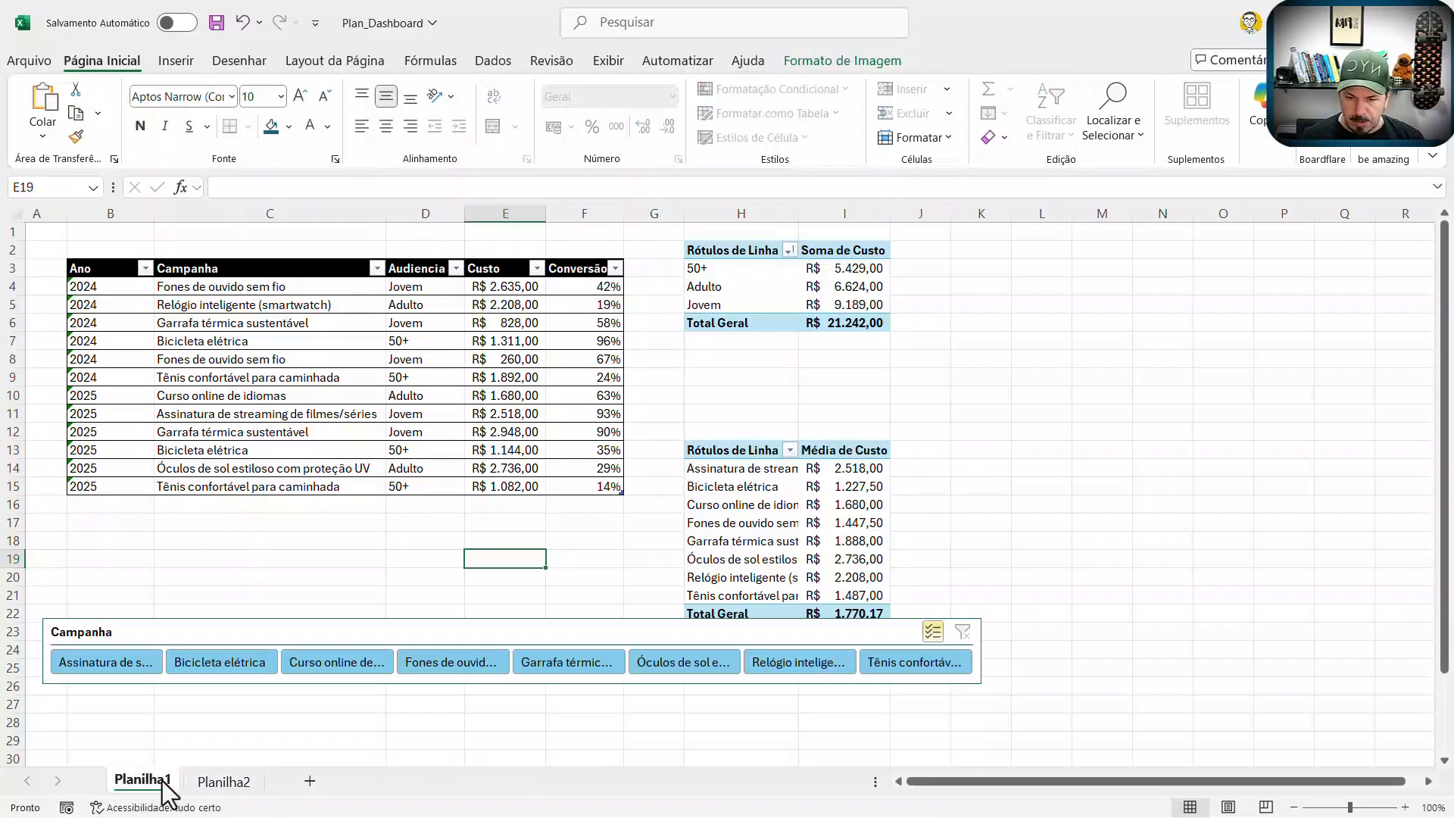
left_click(270, 640)
key("ctrl+x")
left_click(240, 787)
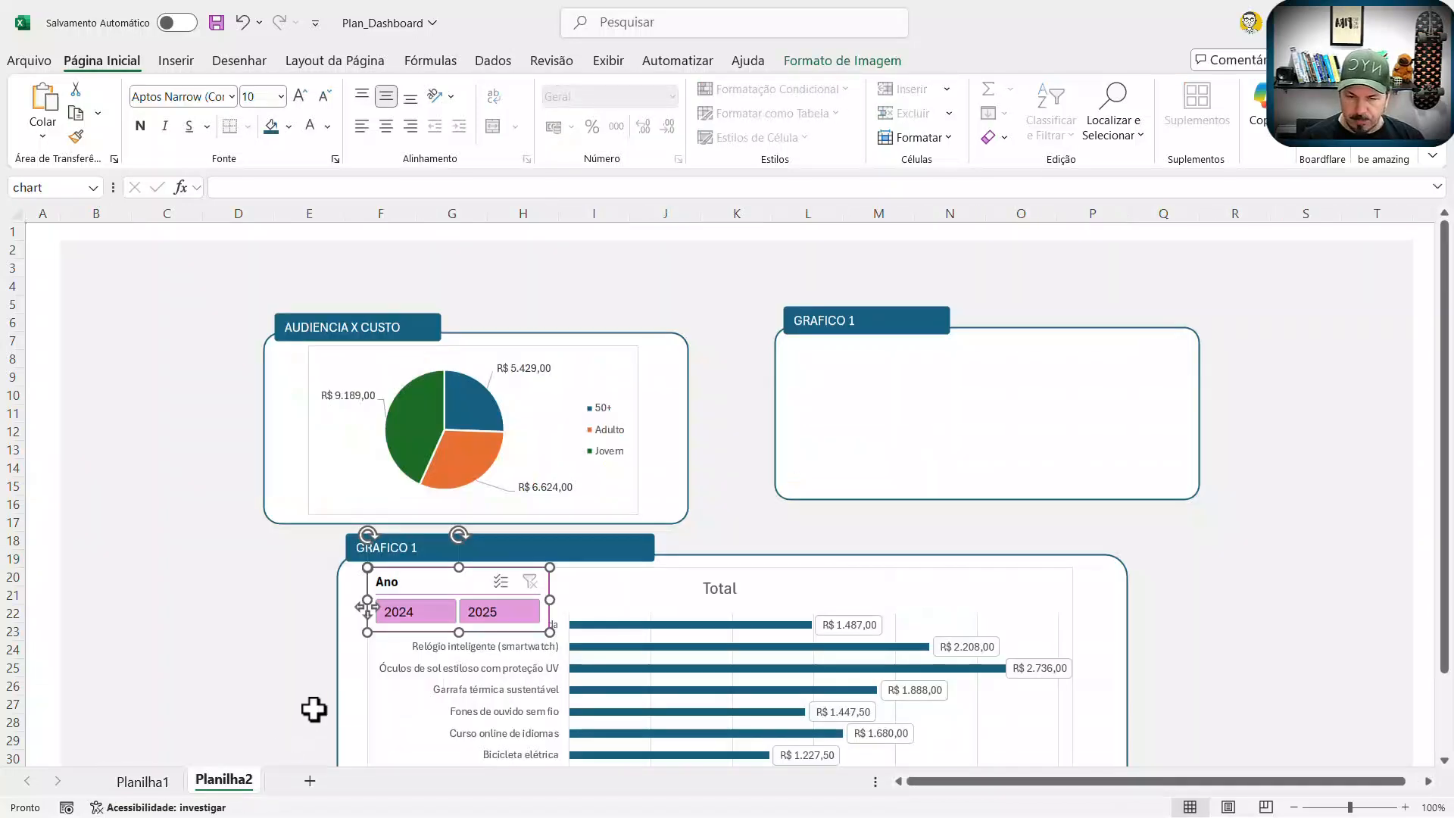
key("ctrl+v")
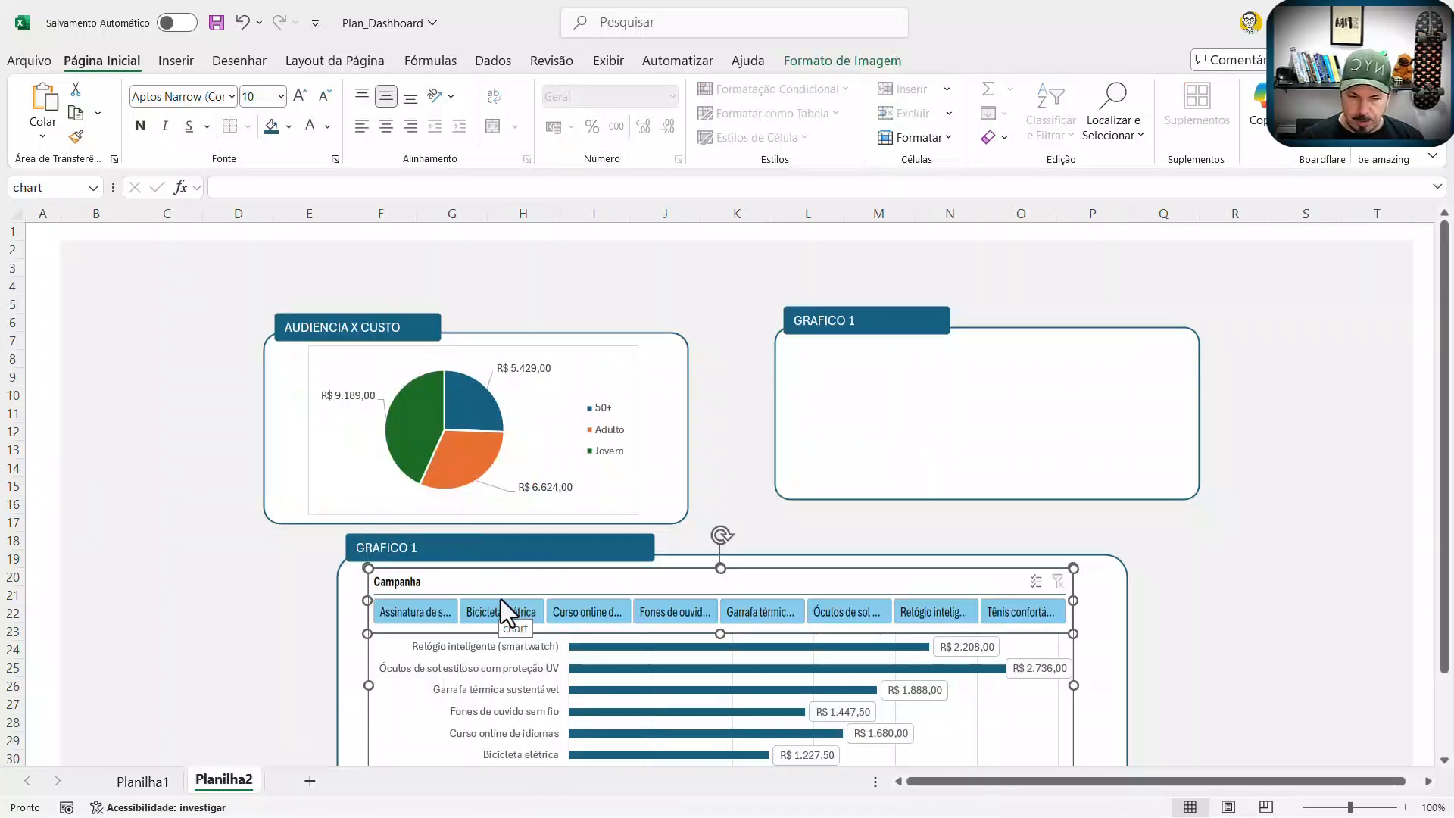
Step: Undo the individual slicer transfers until both slicers are back on Planilha1
key("ctrl+z")
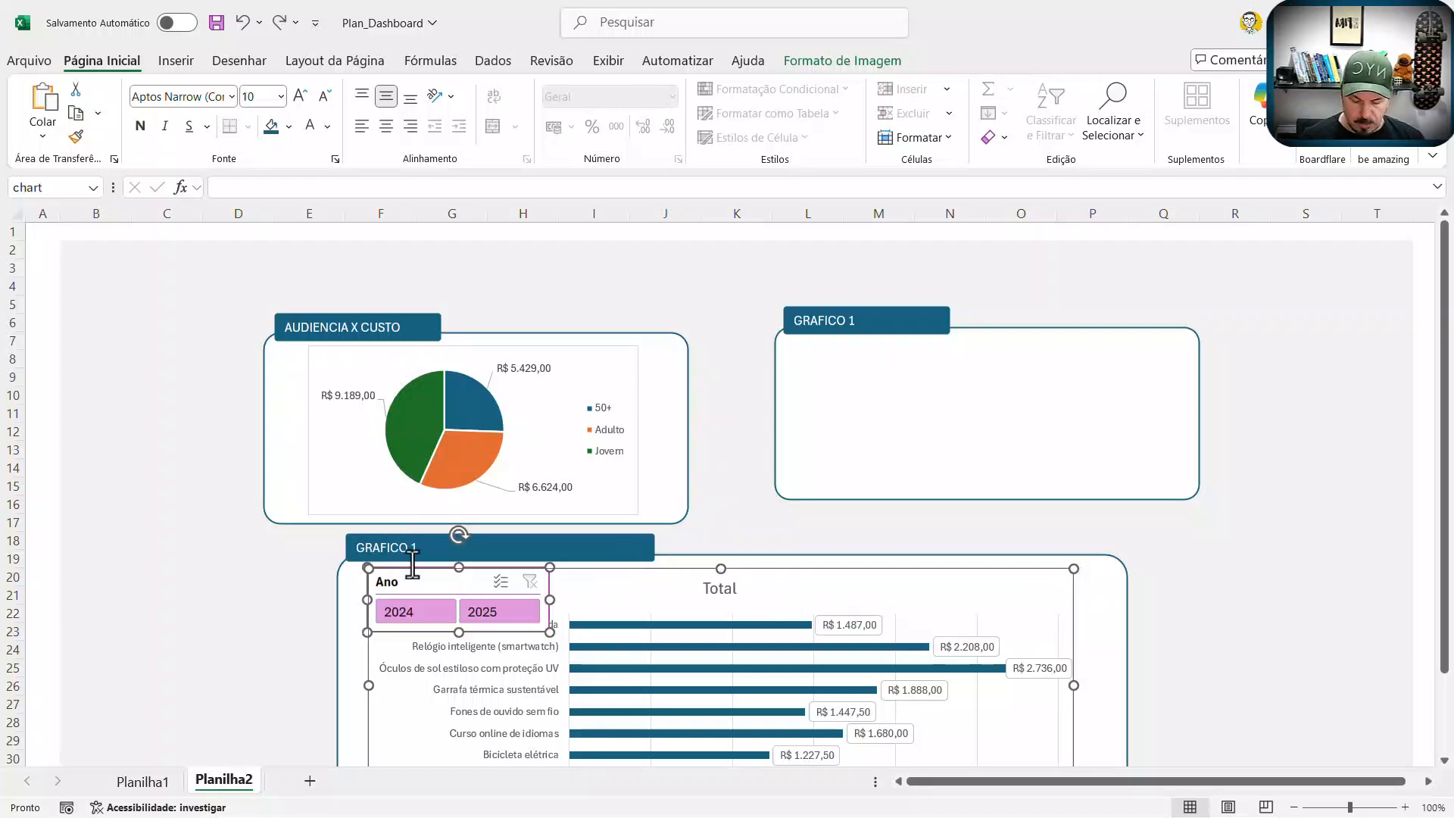
key("ctrl+z")
key("ctrl+z")
key("ctrl+z")
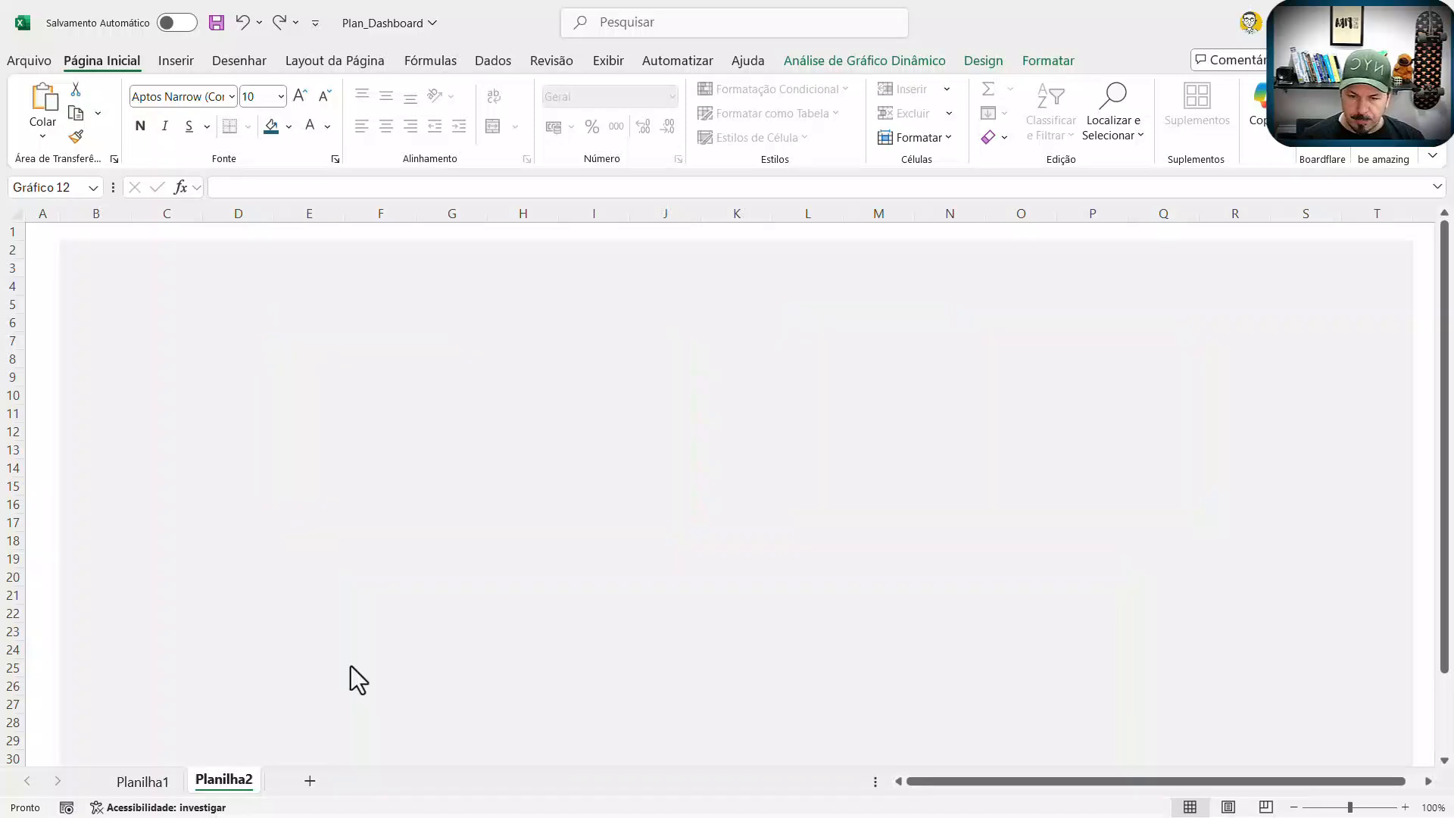
key("ctrl+z")
Step: Cut the Ano slicer from Planilha1 and paste it at cell D4 of Planilha2
left_click(222, 536)
left_click(361, 526)
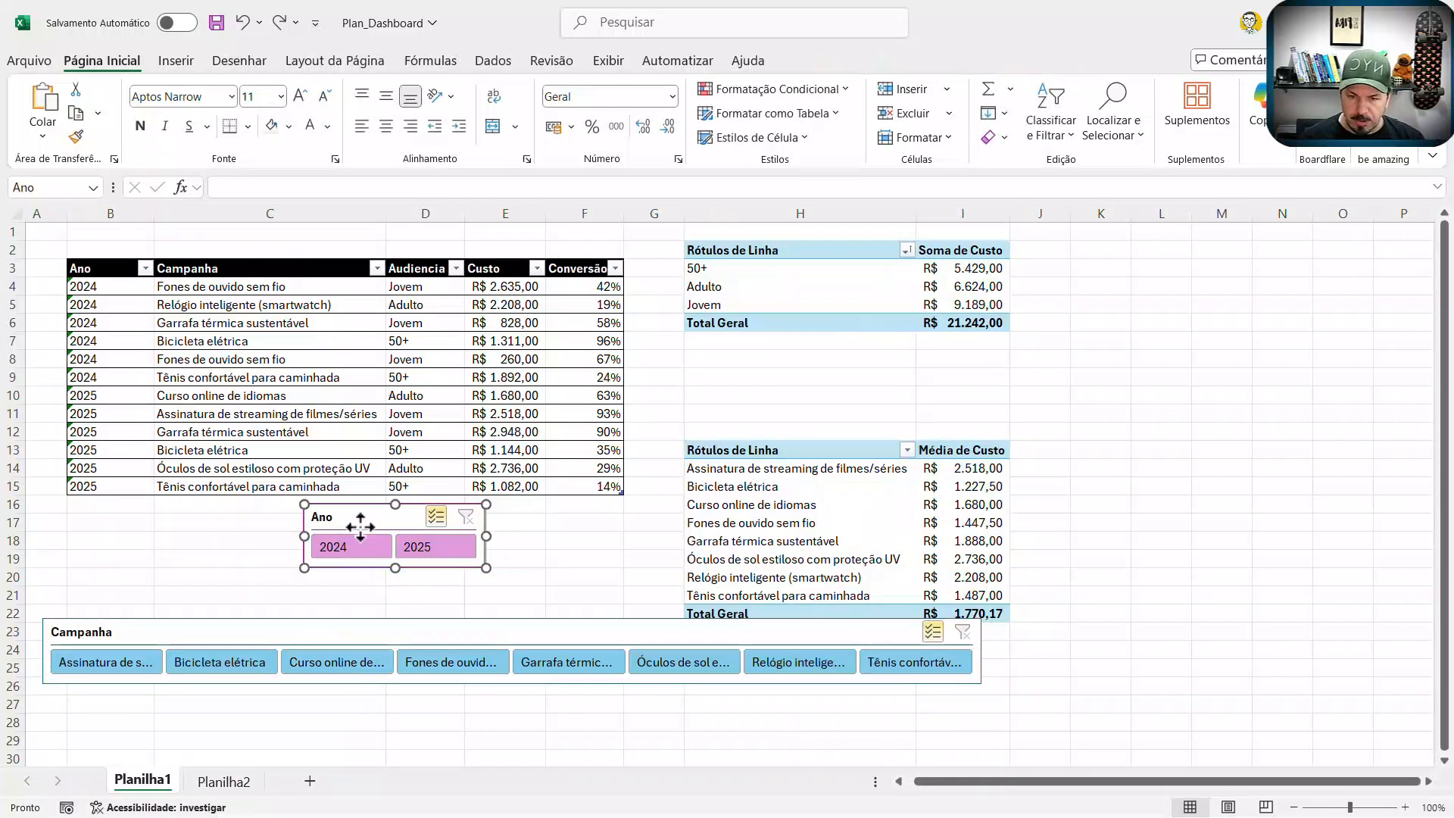
key("ctrl+x")
left_click(227, 781)
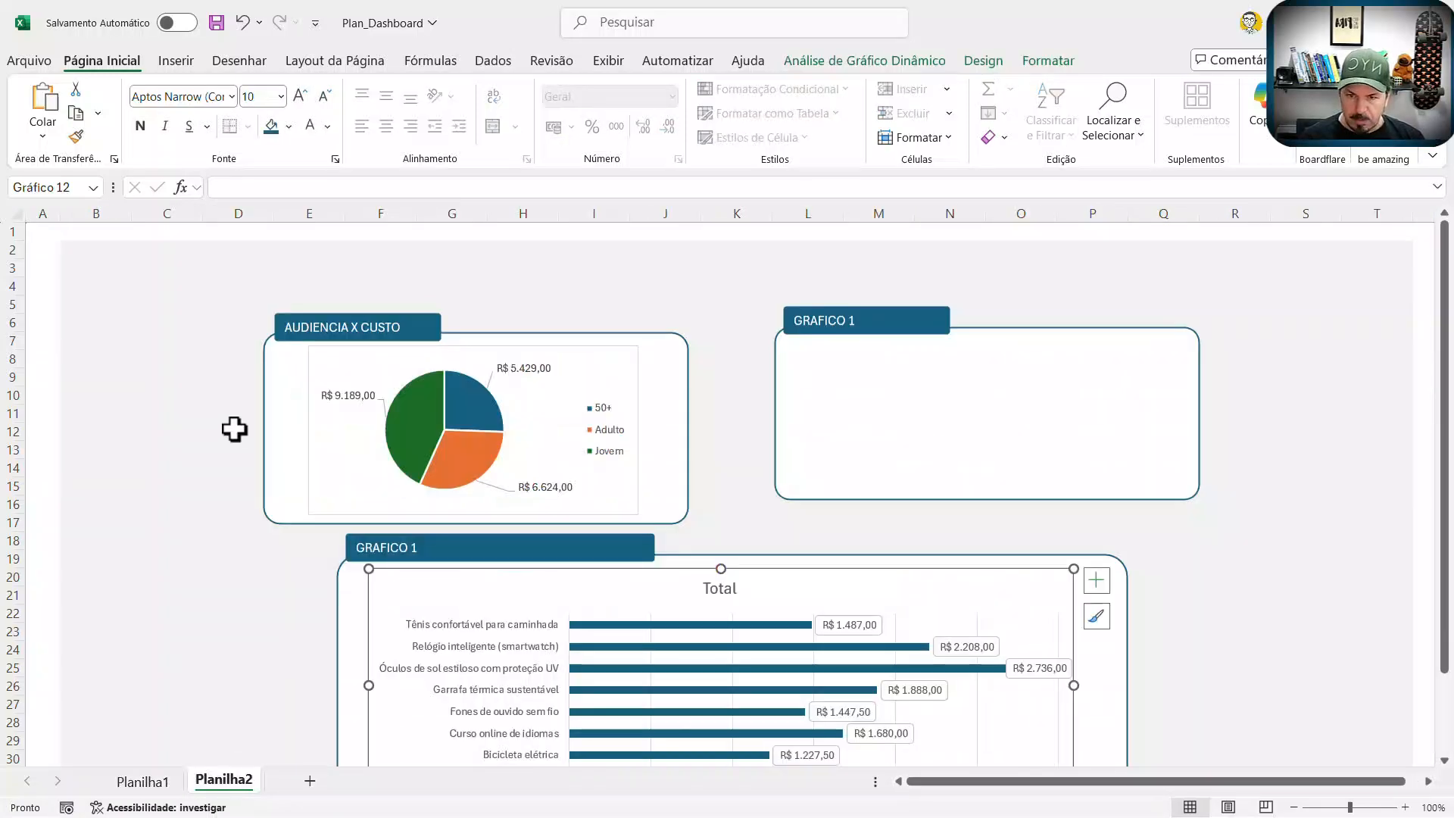
left_click(215, 338)
left_click(224, 279)
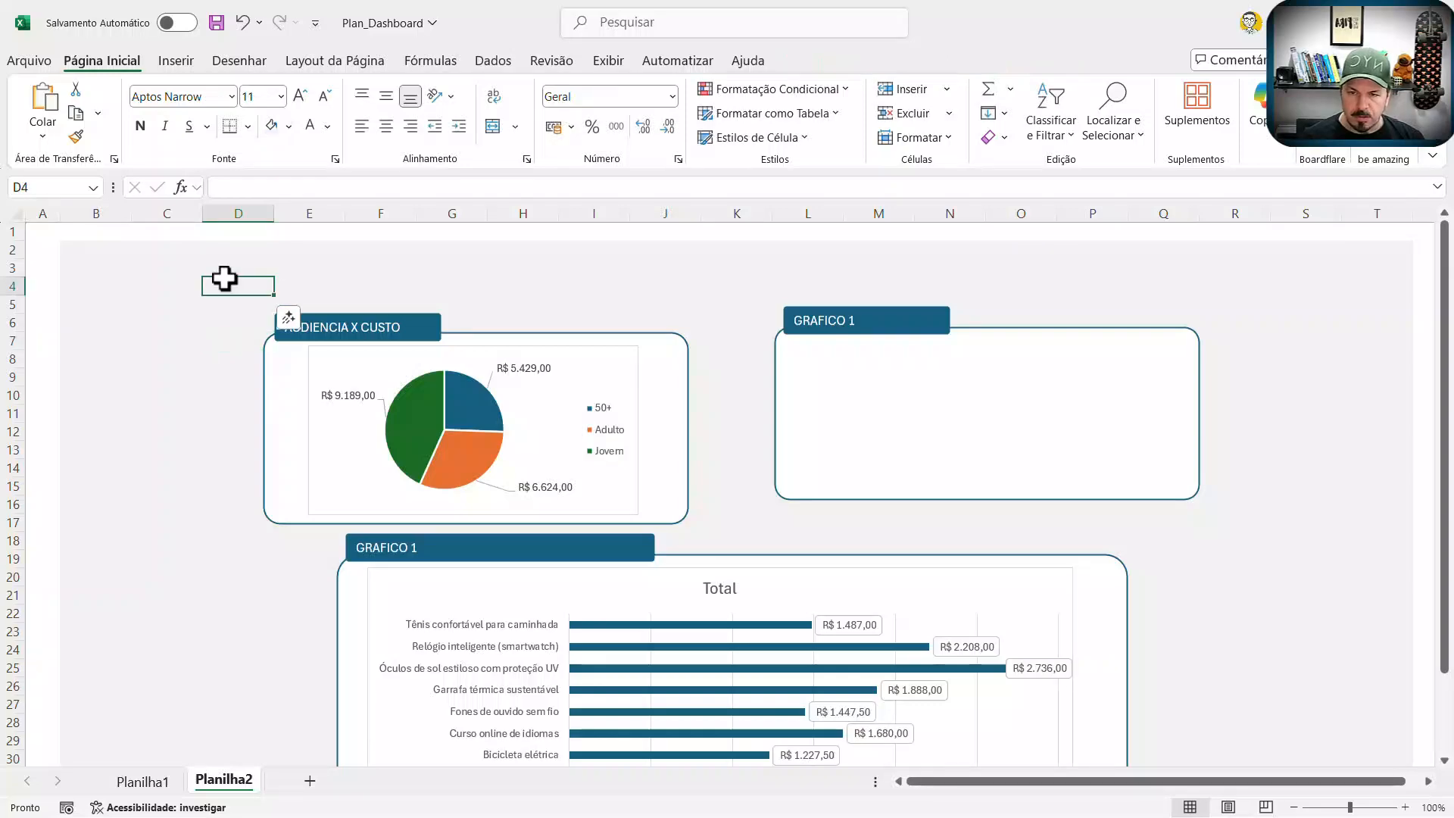
key("ctrl+v")
Step: Cut the Campanha slicer from Planilha1 and paste it at cell H5 of Planilha2
left_click(144, 781)
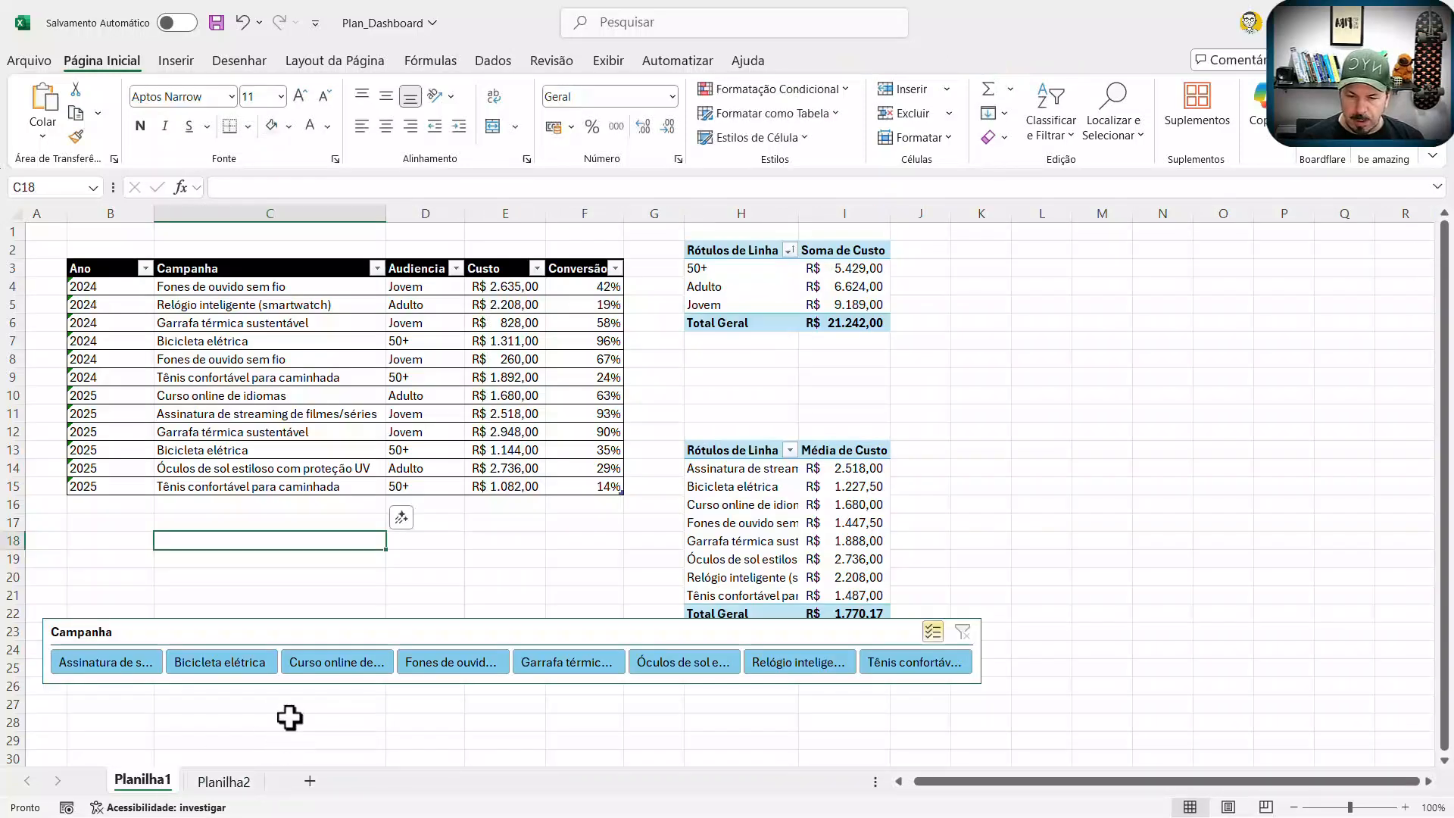
left_click(301, 642)
key("ctrl+x")
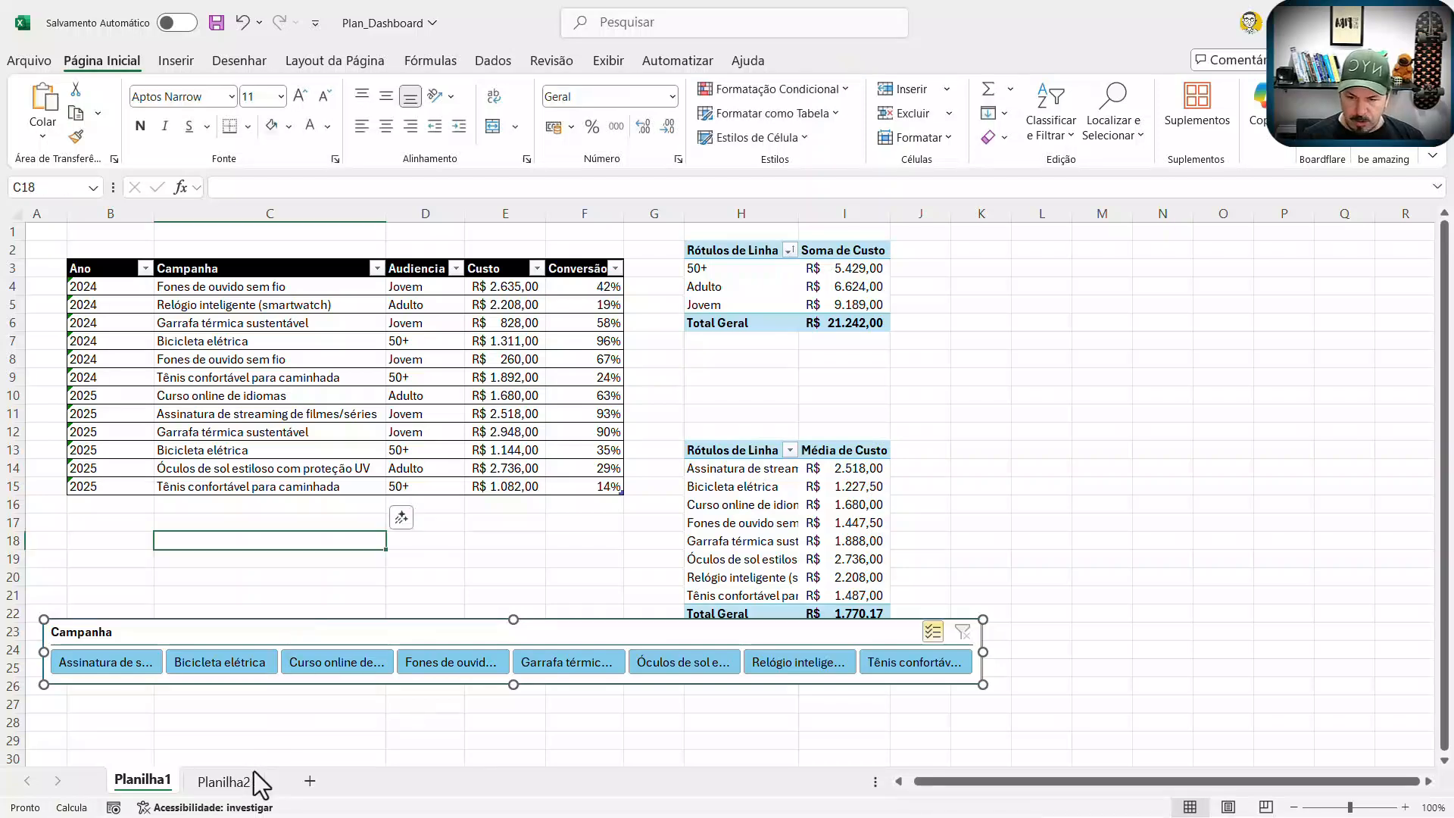
left_click(241, 781)
left_click(535, 303)
key("ctrl+v")
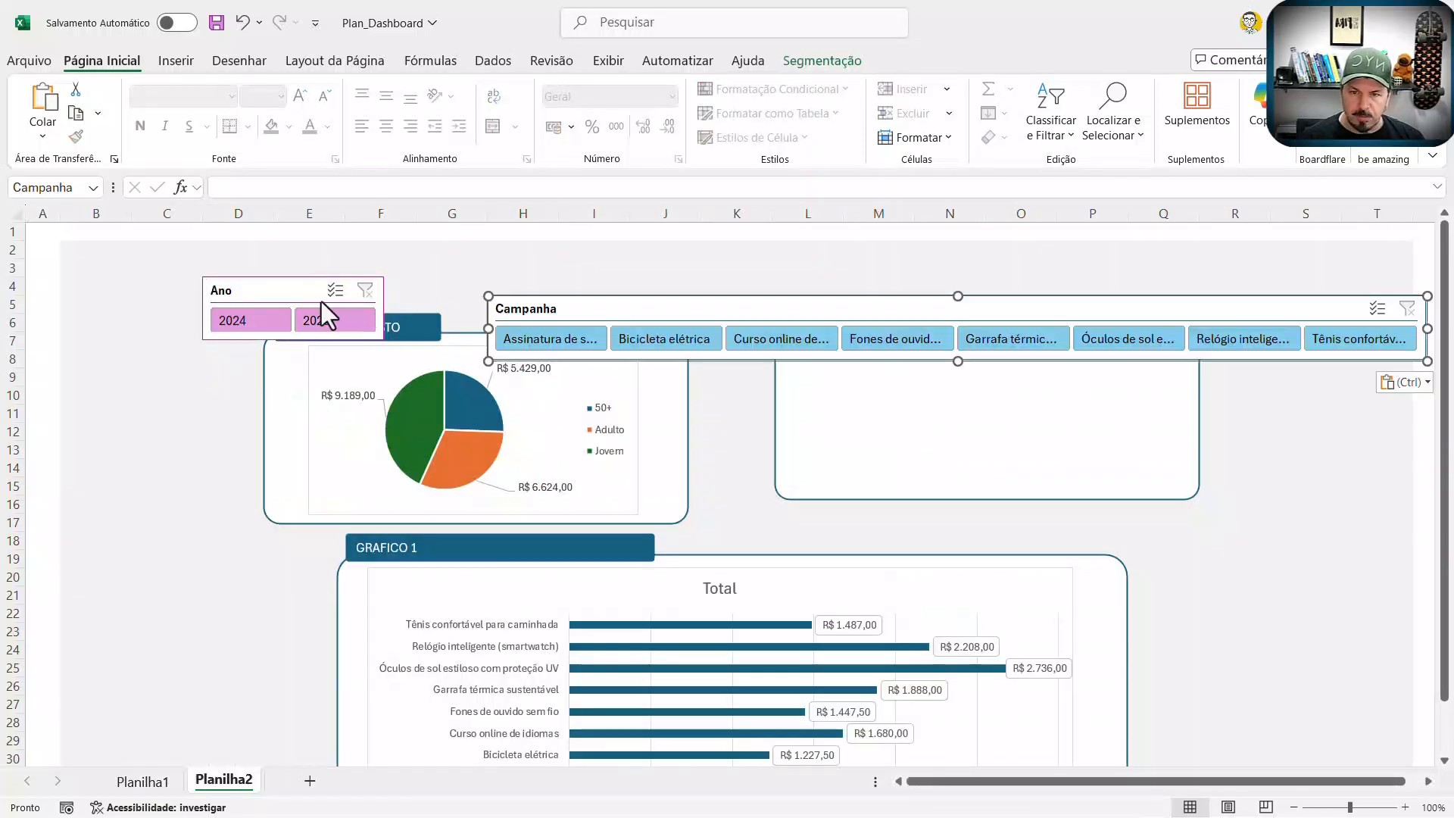
Step: Place the Ano and Campanha slicers side by side above the upper chart panels, at about rows 2 to 5
left_click_drag(303, 290, 292, 260)
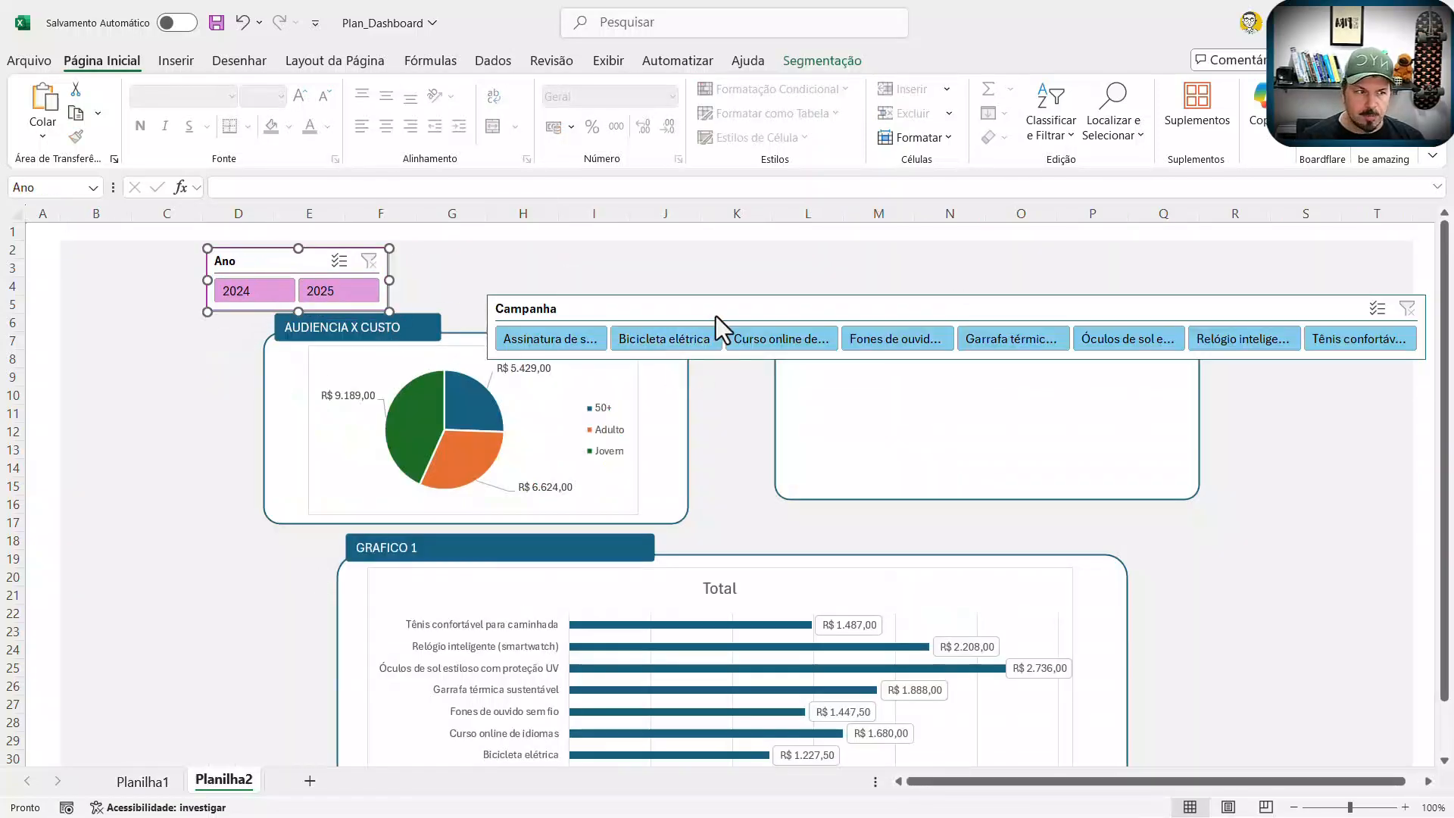
left_click_drag(714, 318, 672, 268)
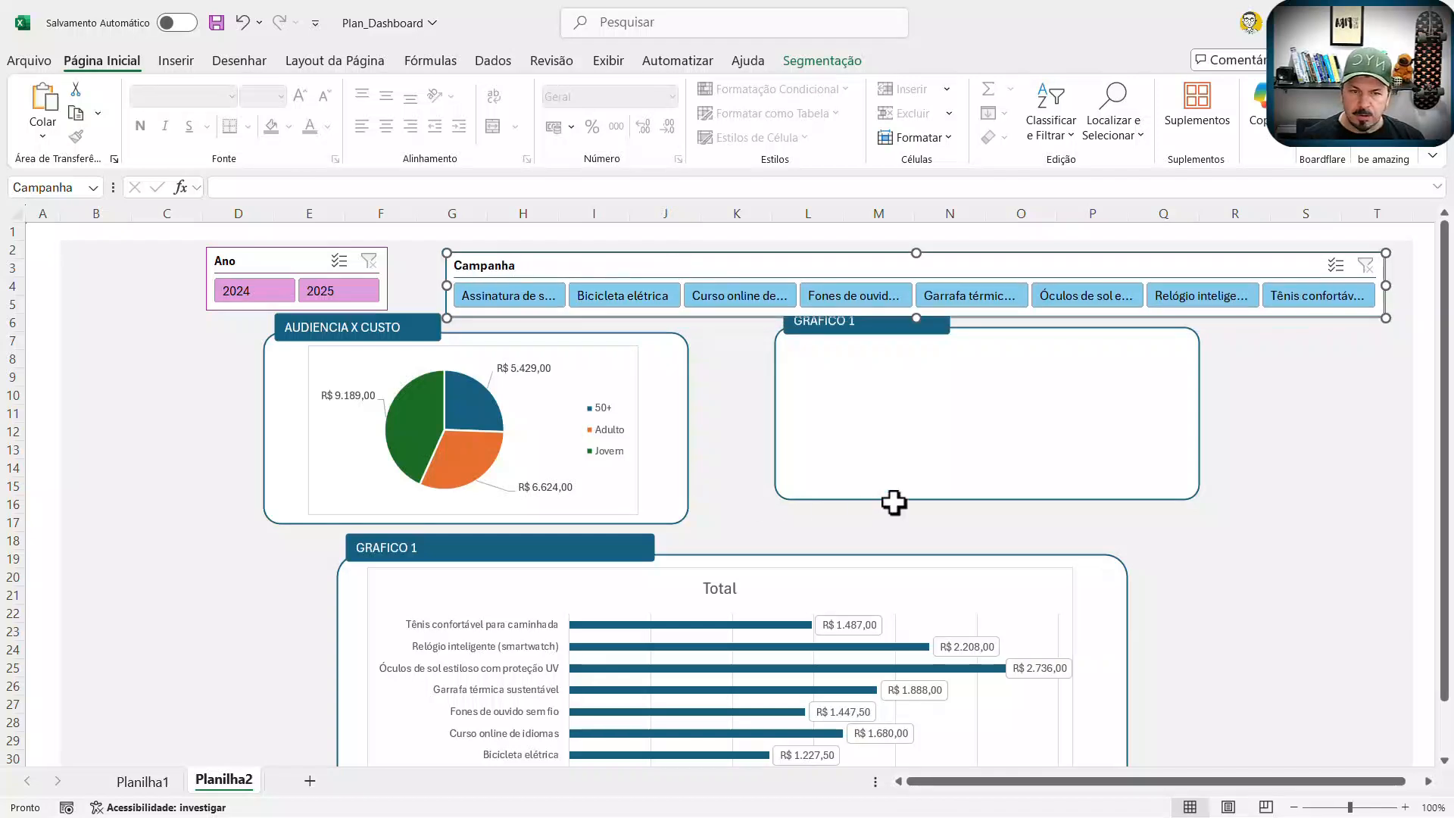
left_click(1244, 536)
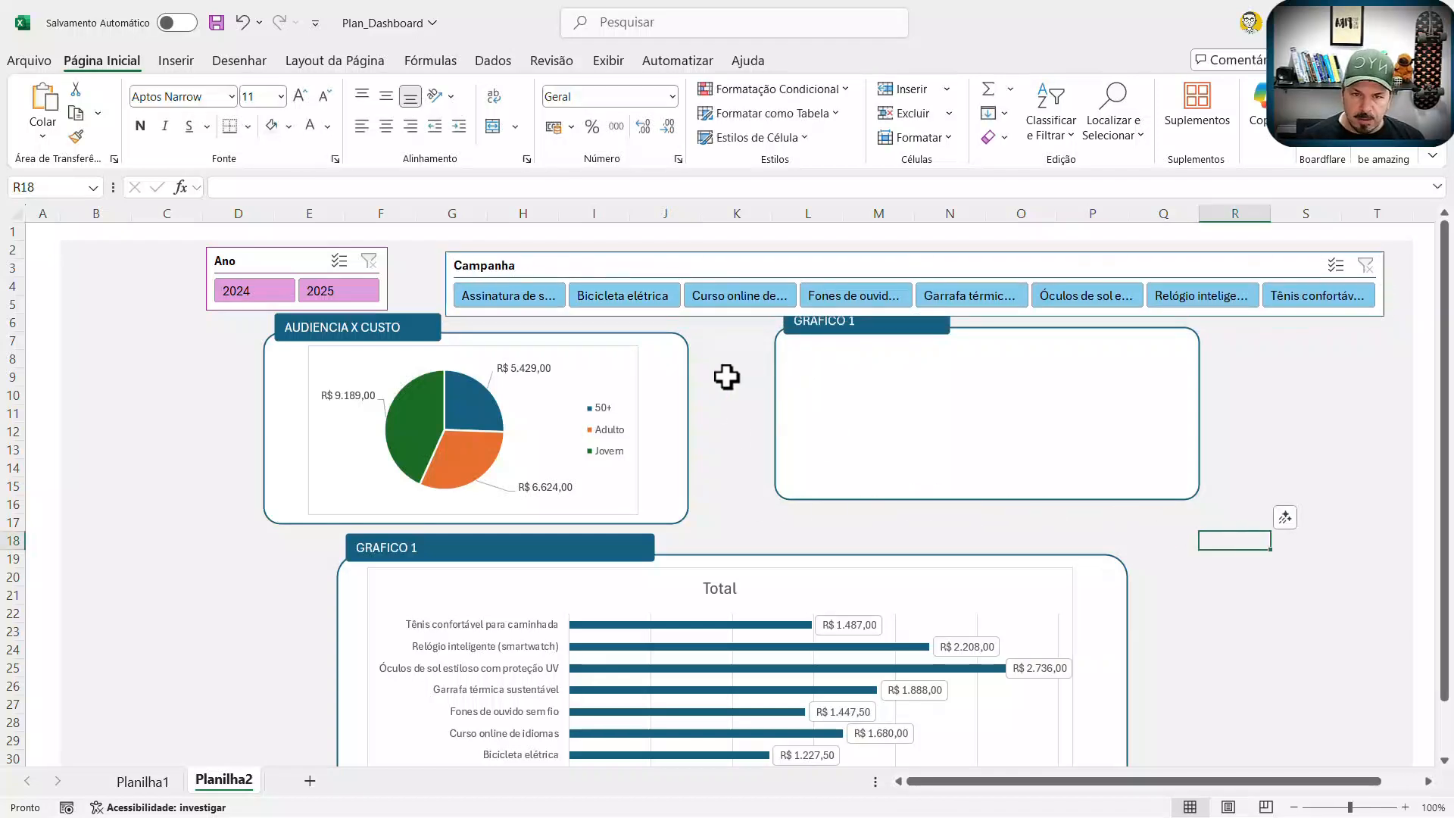
left_click_drag(652, 262, 652, 256)
left_click_drag(301, 279, 300, 276)
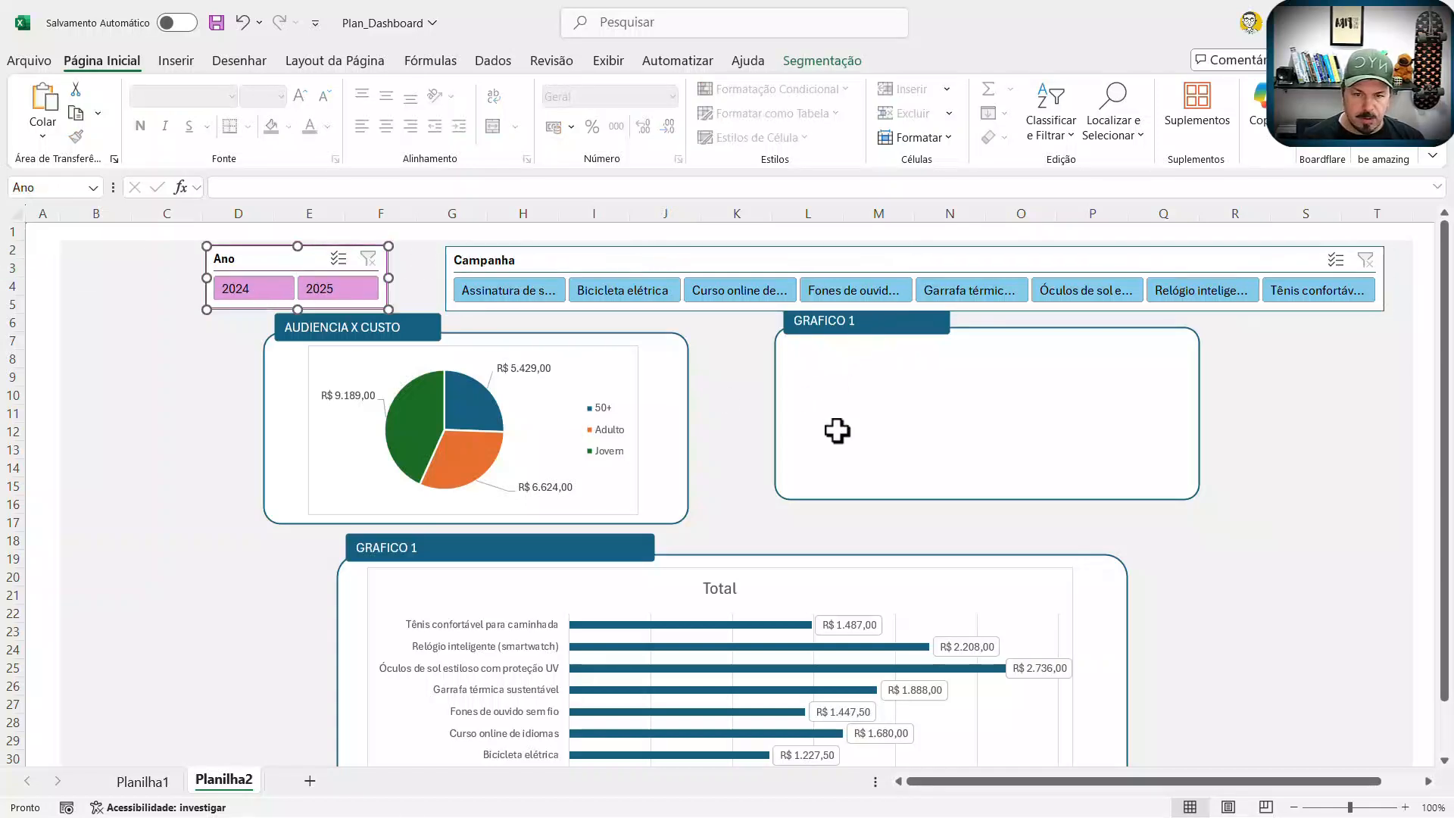
Step: Extend the empty upper GRAFICO 1 panel down to about row 17 and nudge the Campanha slicer up clear of its title
left_click(902, 465)
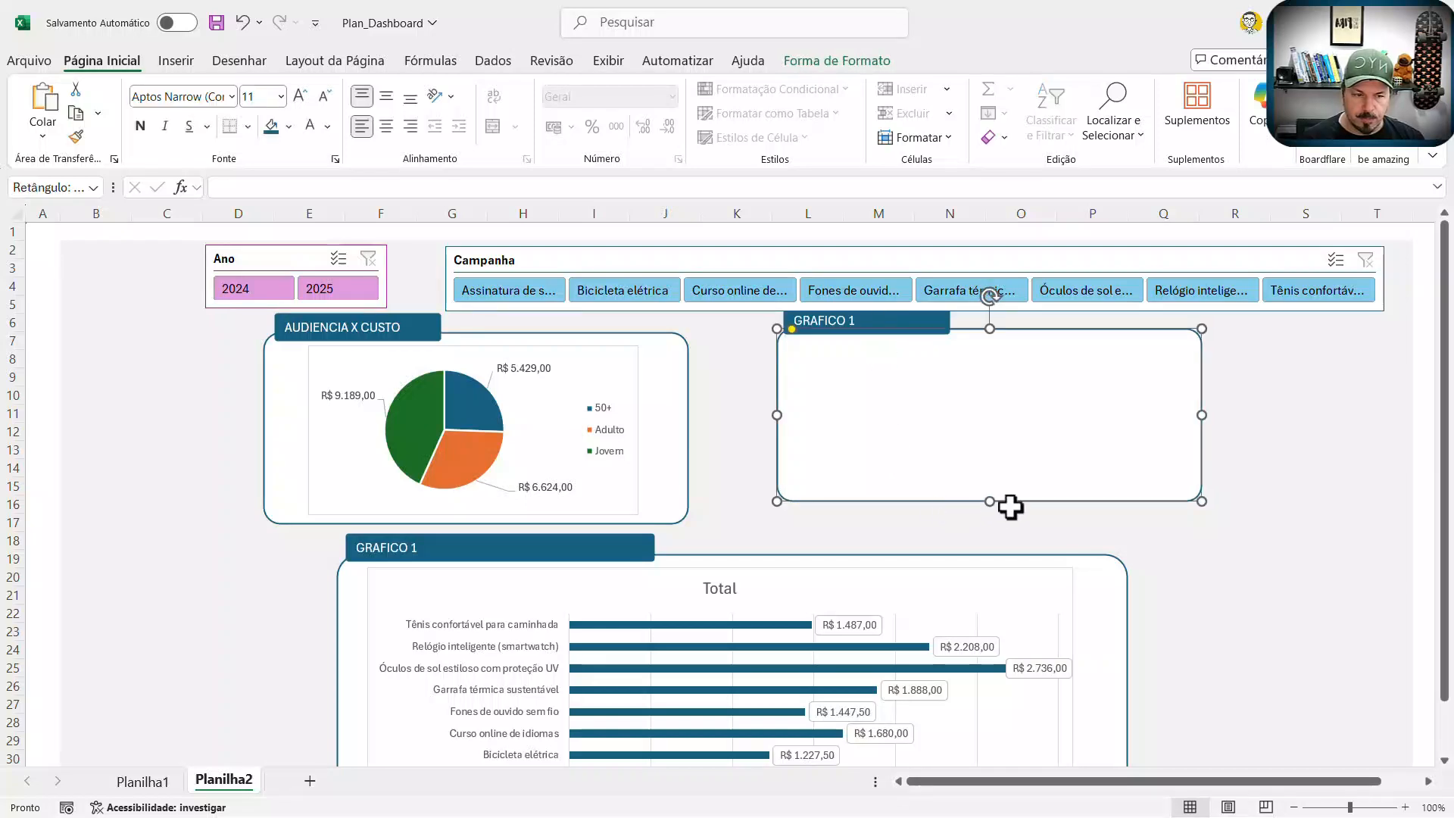
left_click_drag(987, 500, 989, 520)
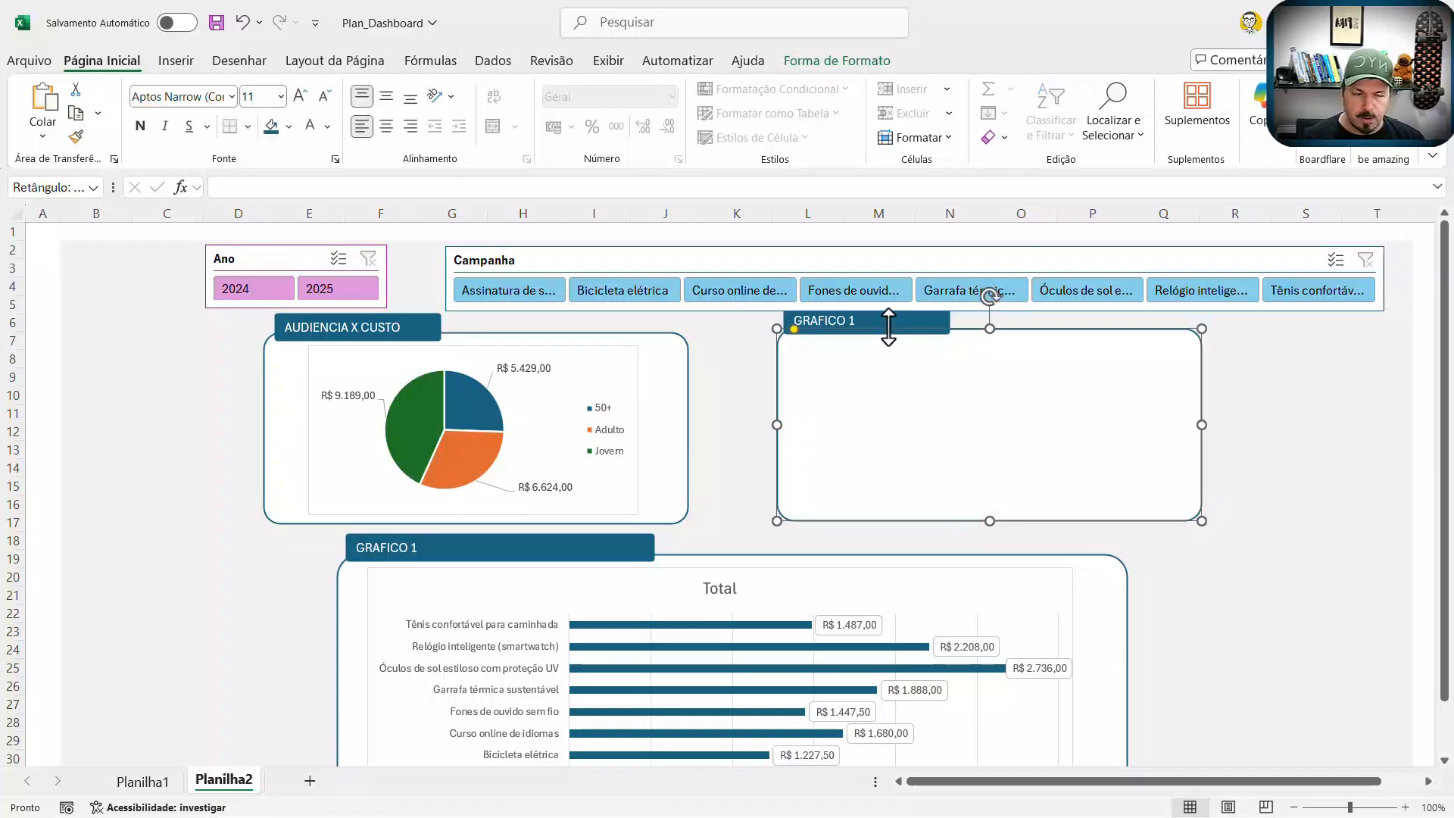
left_click_drag(665, 265, 669, 260)
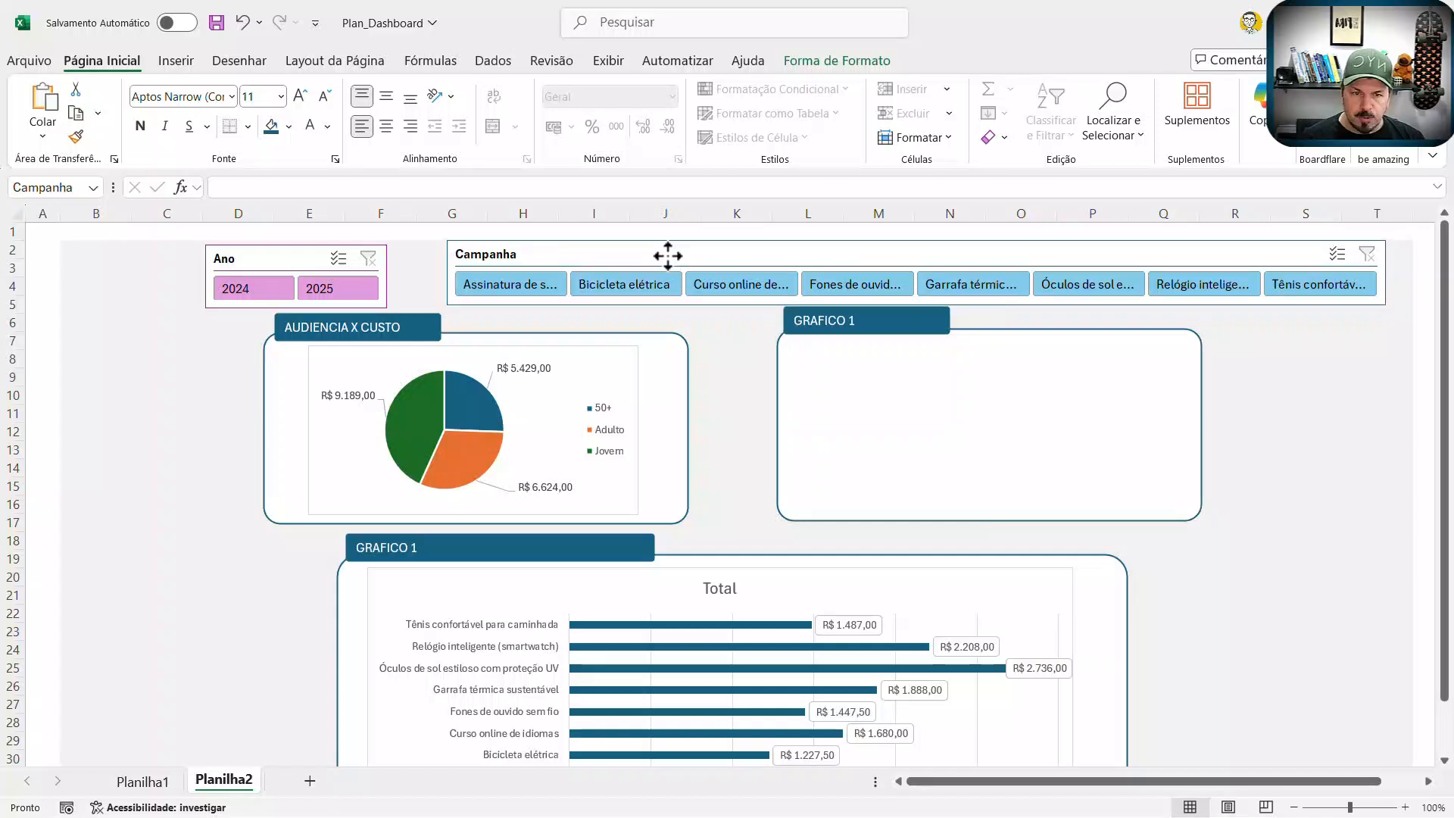
Step: Nudge the Ano slicer up and lower the empty GRAFICO 1 panel with its title to align with the AUDIENCIA X CUSTO panel
left_click_drag(287, 259, 285, 252)
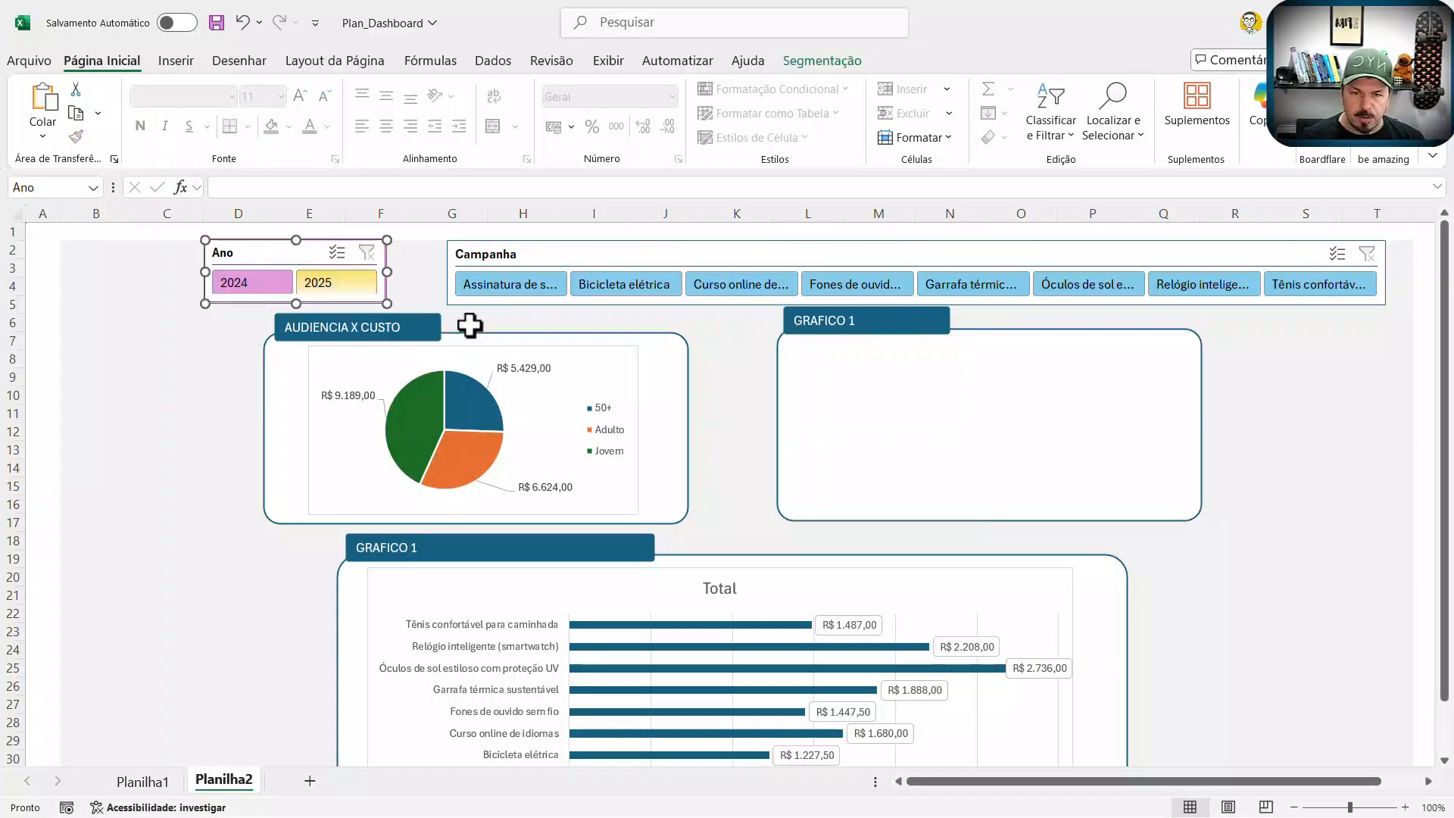
left_click(873, 409)
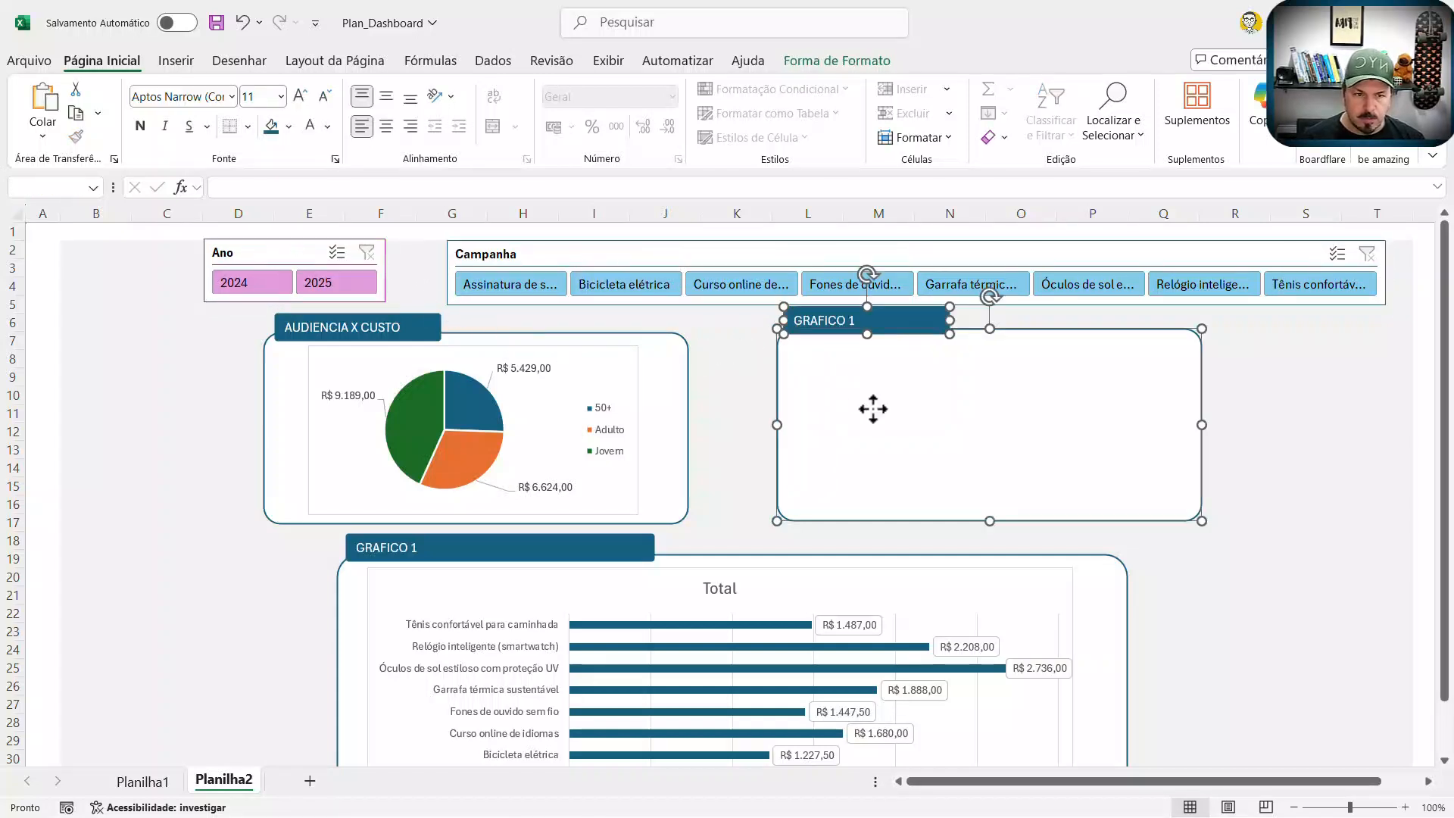
key("Down")
key("Down")
key("Down")
key("Down")
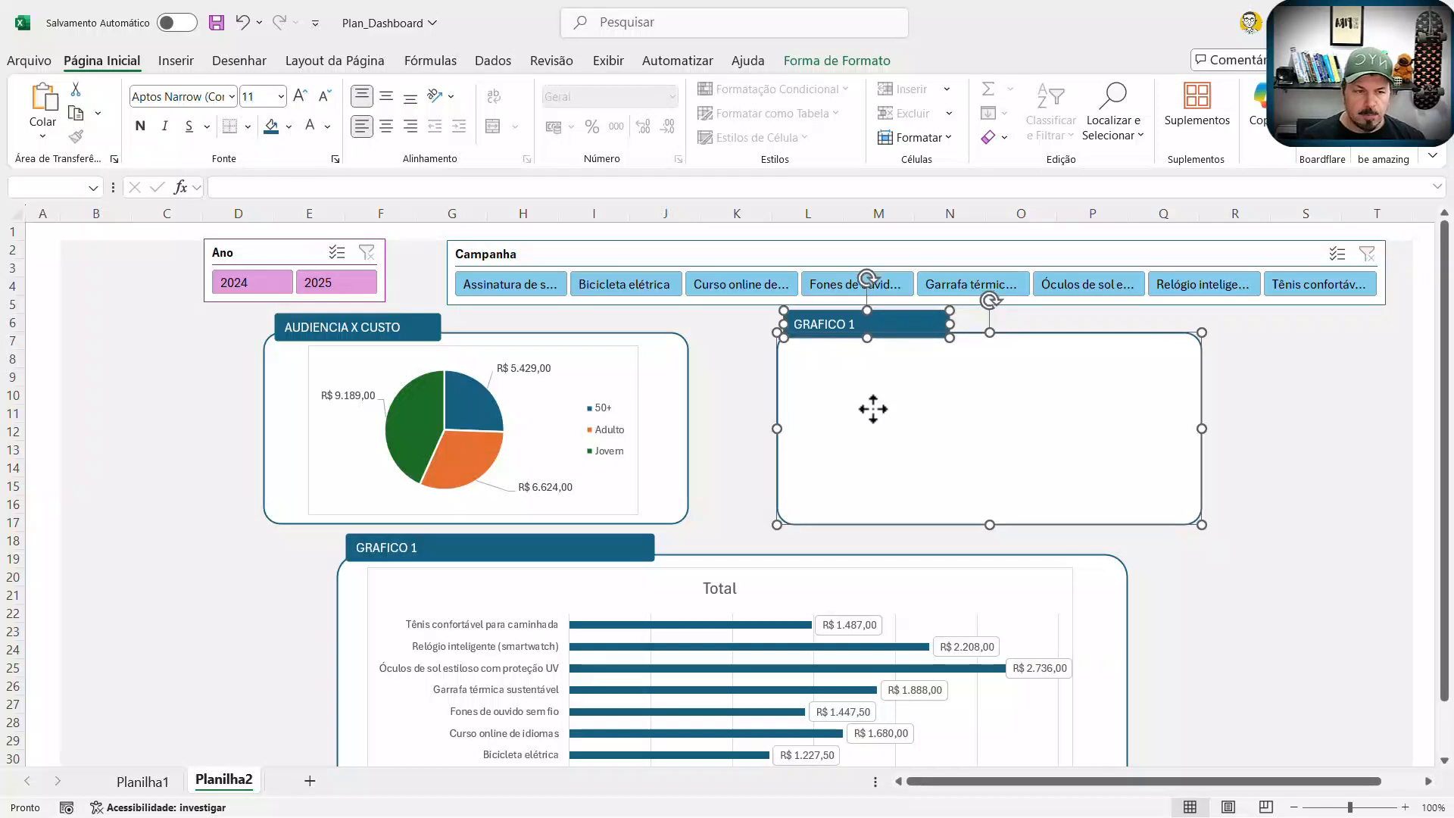
left_click(1331, 469)
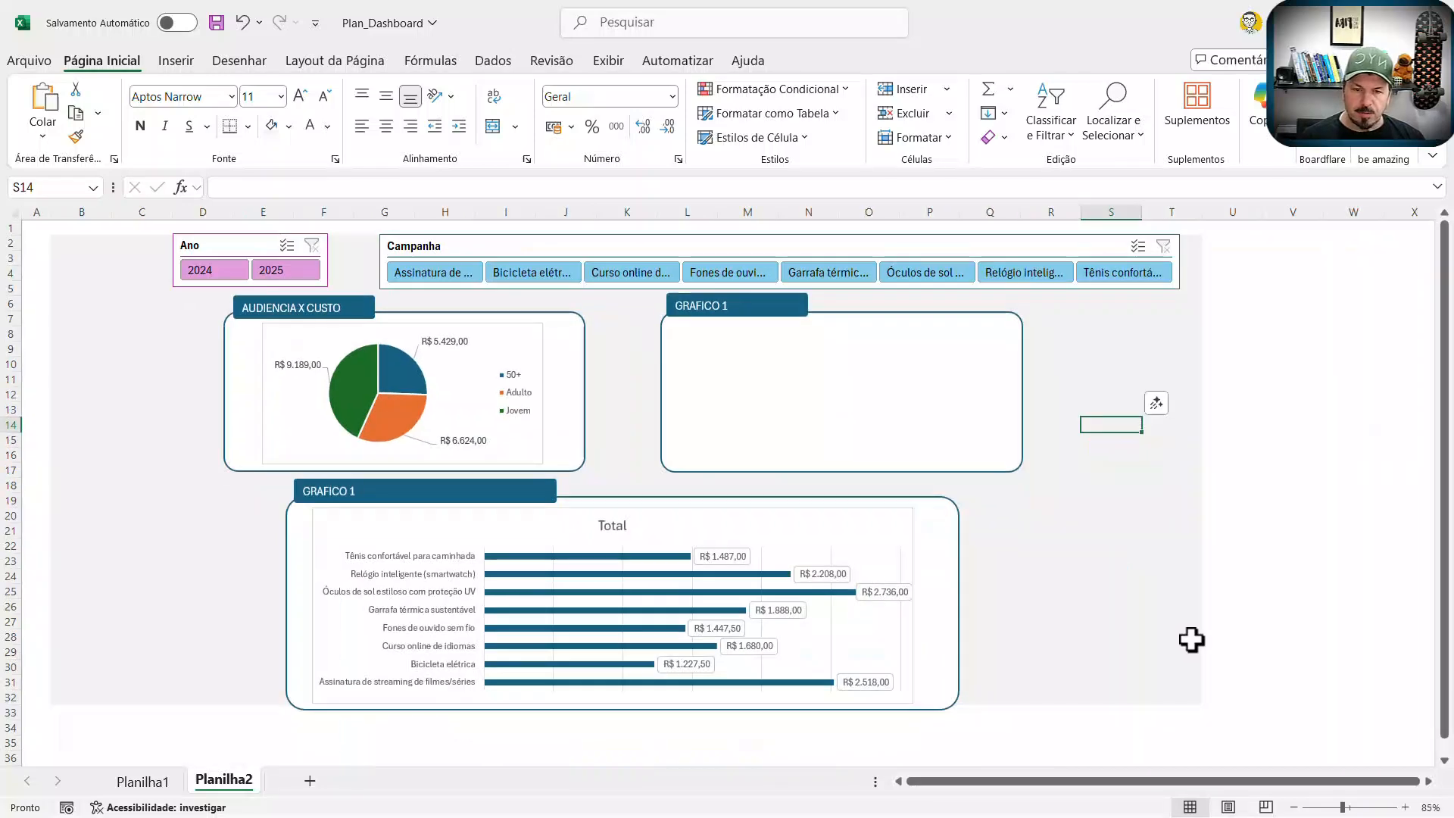
Step: Collapse the ribbon to show more of the dashboard and nudge the Ano slicer slightly to the right
scroll(1191, 640, "down", 1)
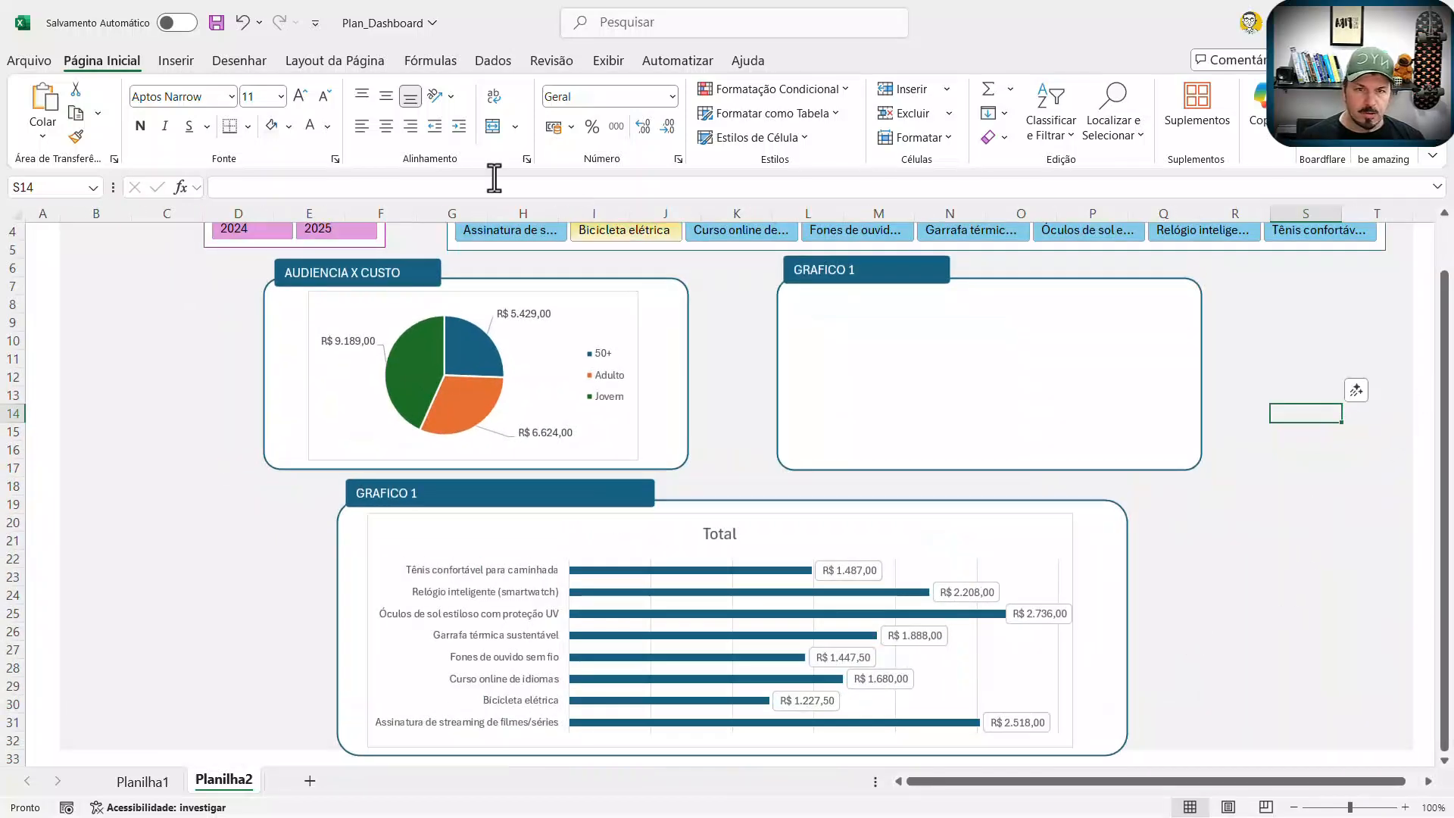
double_click(120, 64)
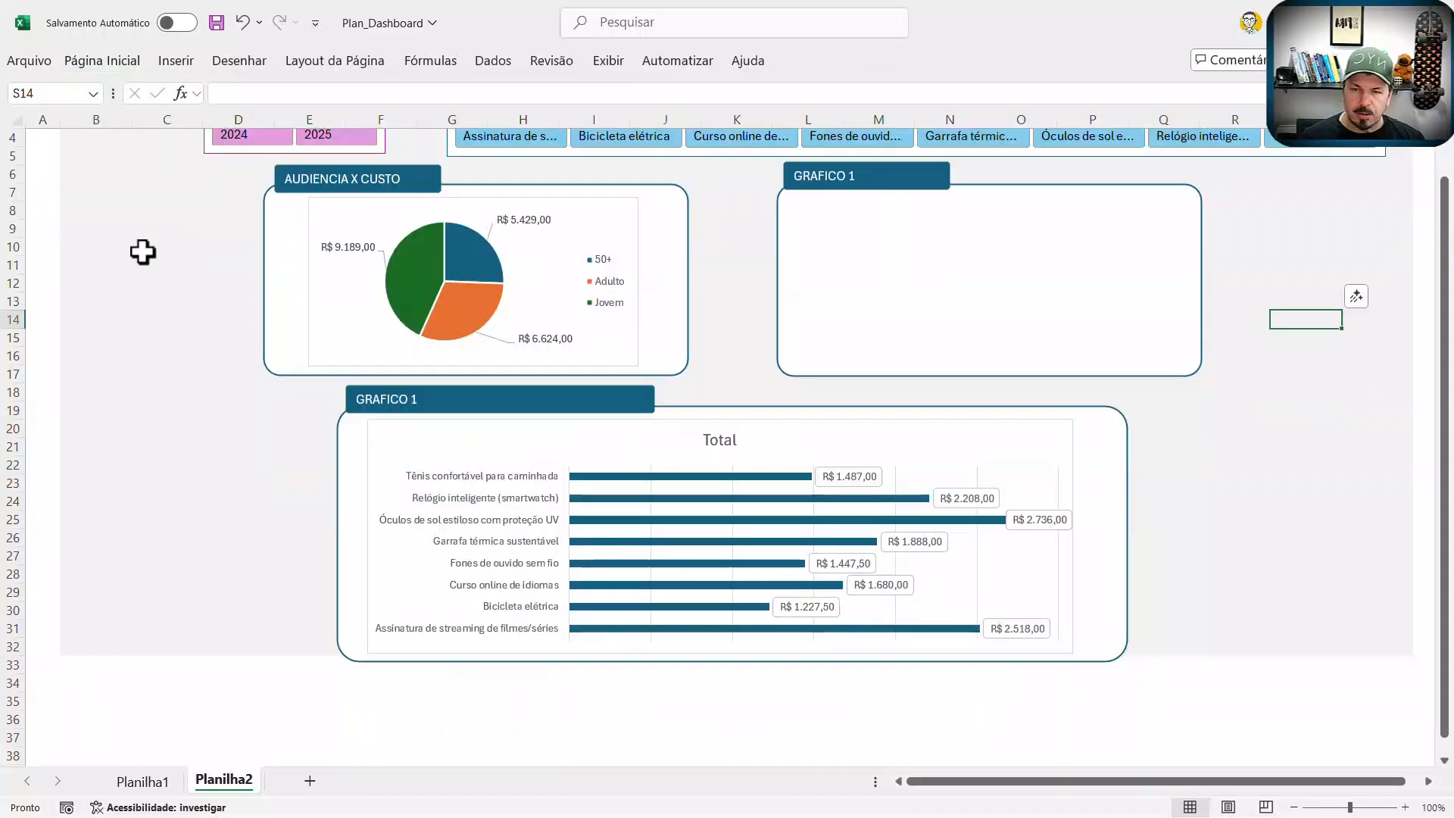
scroll(142, 252, "up", 1)
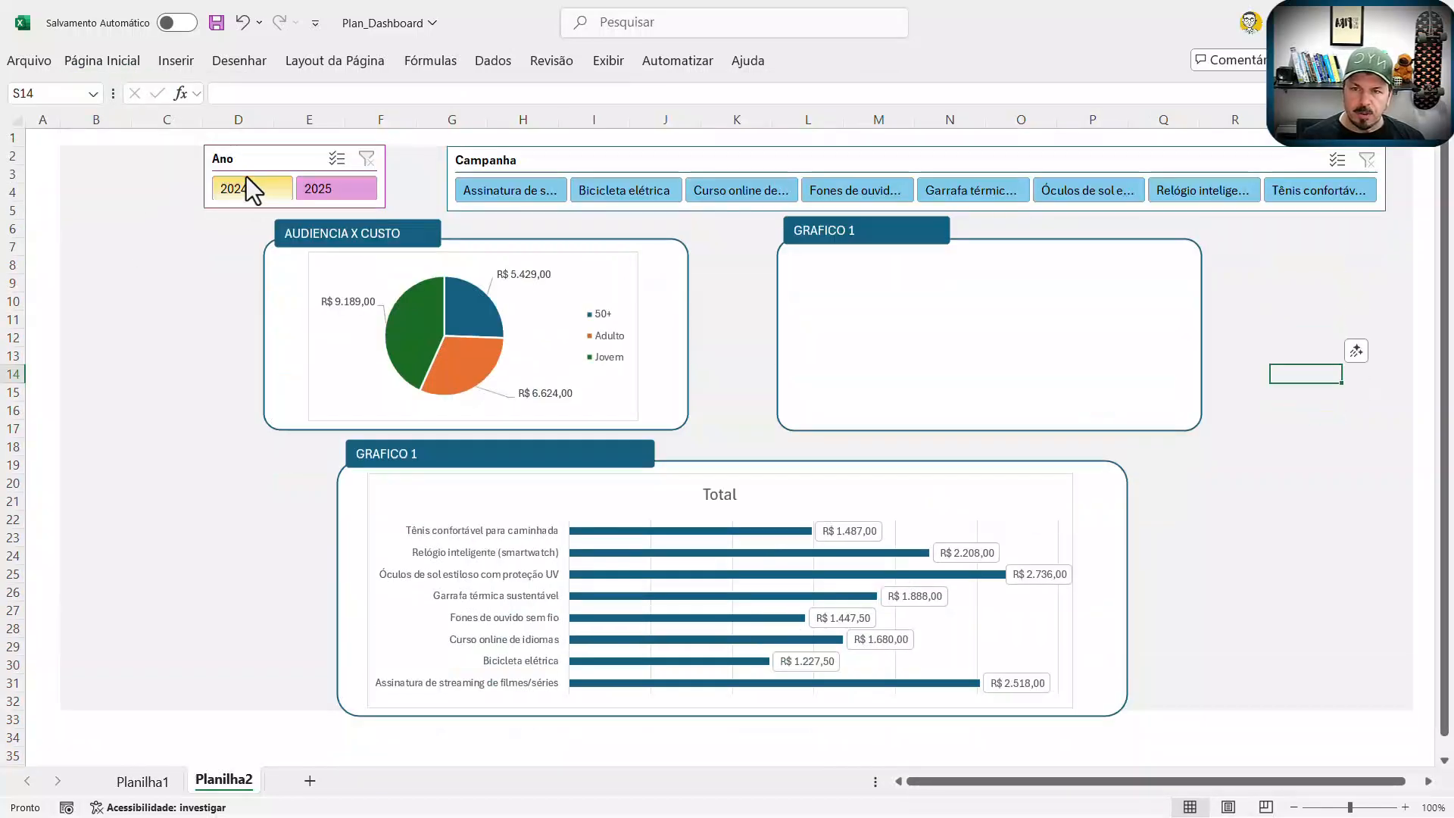
left_click_drag(259, 156, 263, 156)
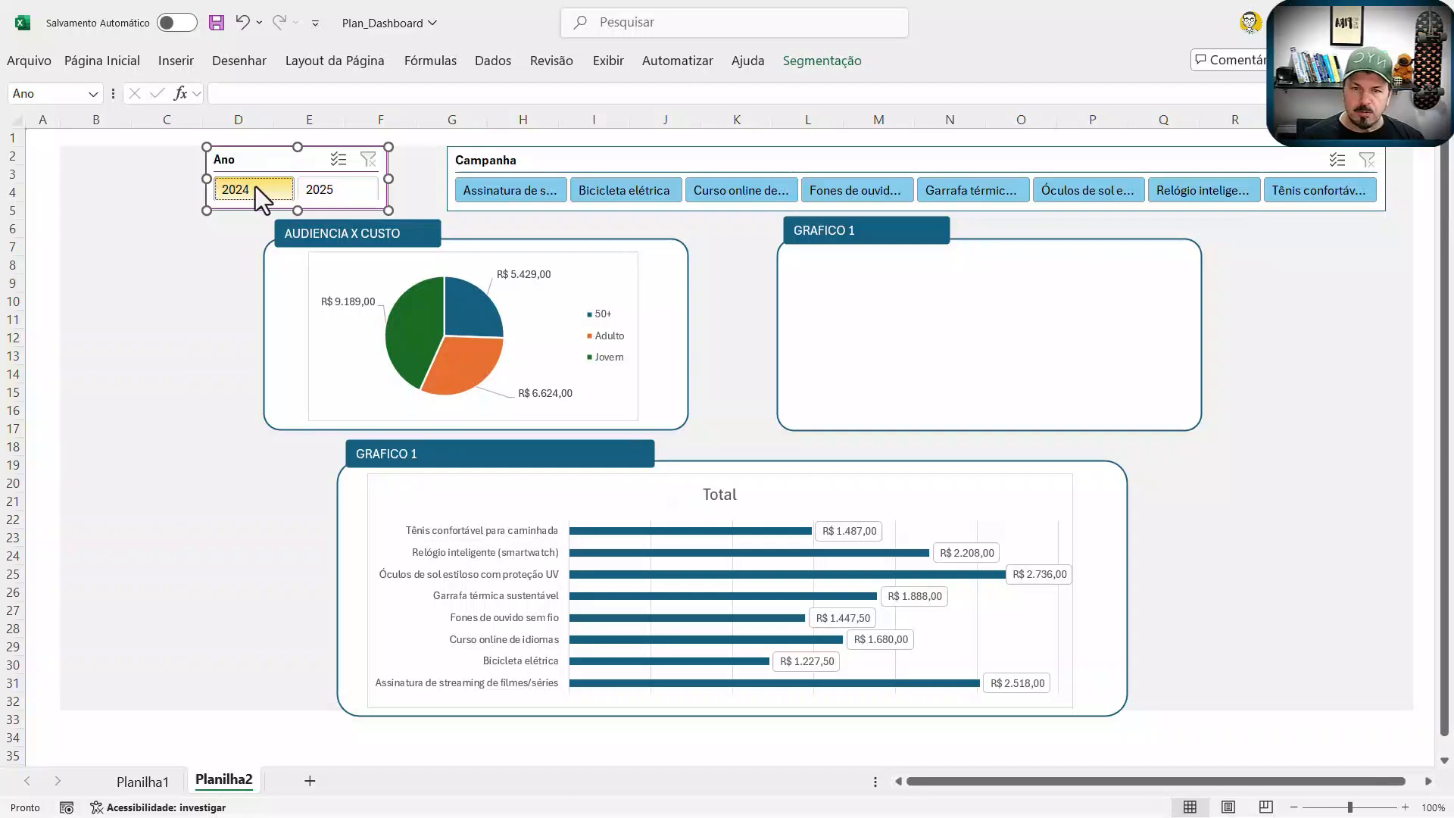
Step: Test the slicers by filtering the charts to Bicicleta elétrica for 2024 and for 2025
left_click(256, 187)
left_click(485, 192)
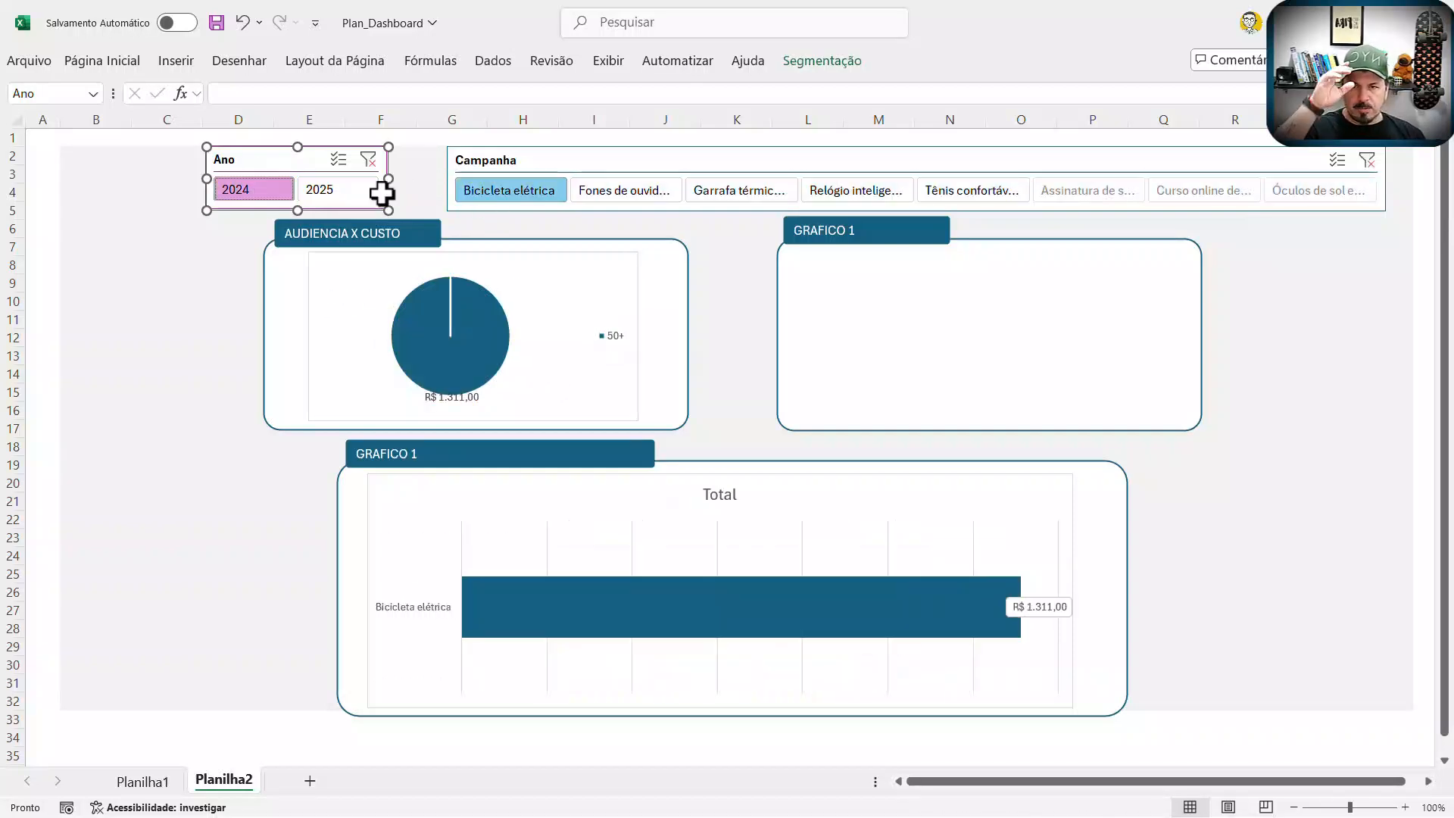
left_click(327, 188)
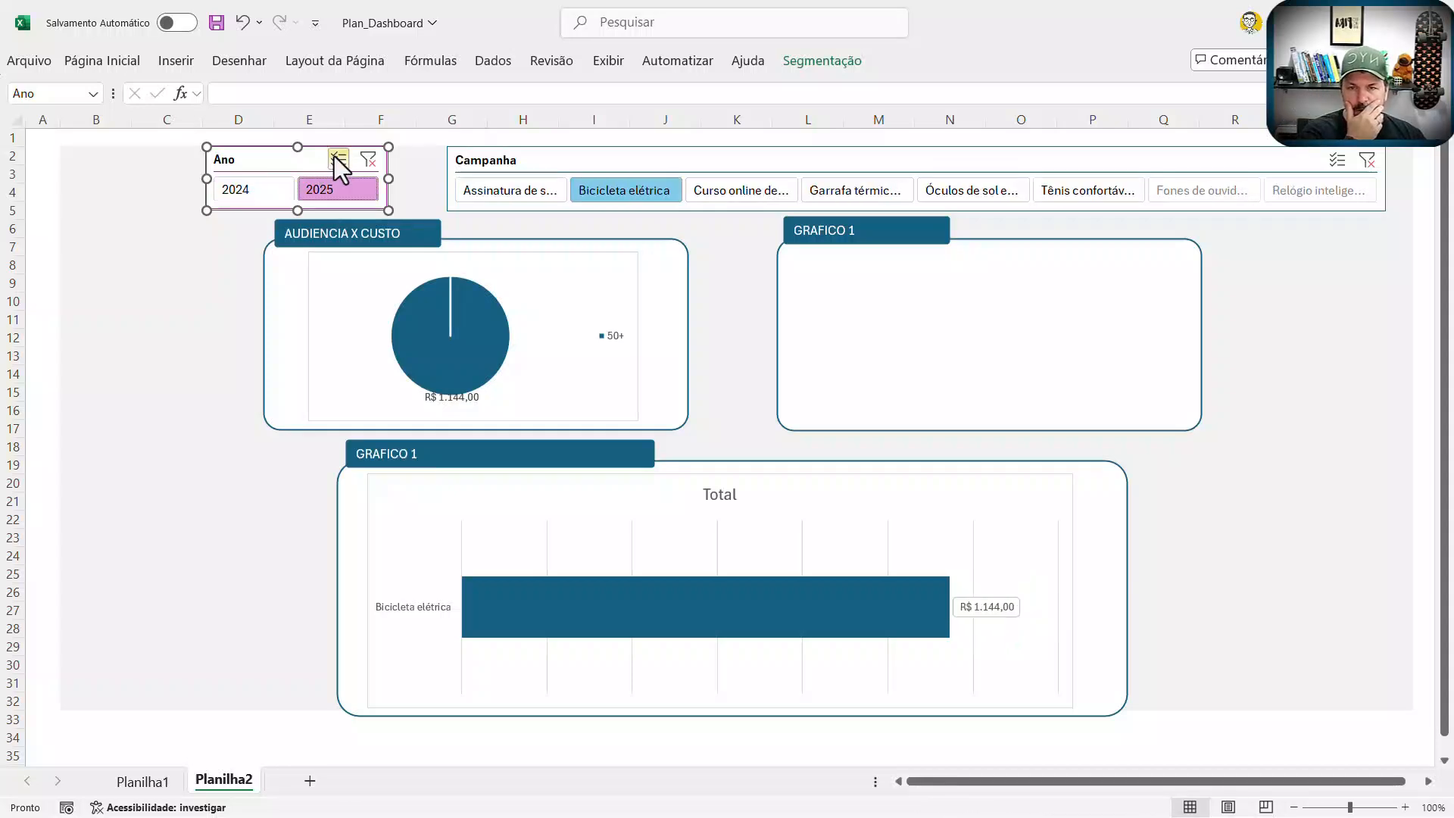
Step: Enable multiple selection in the Ano and Campanha slicers, include both 2024 and 2025, and clear the Campanha filter
left_click(336, 158)
left_click(263, 189)
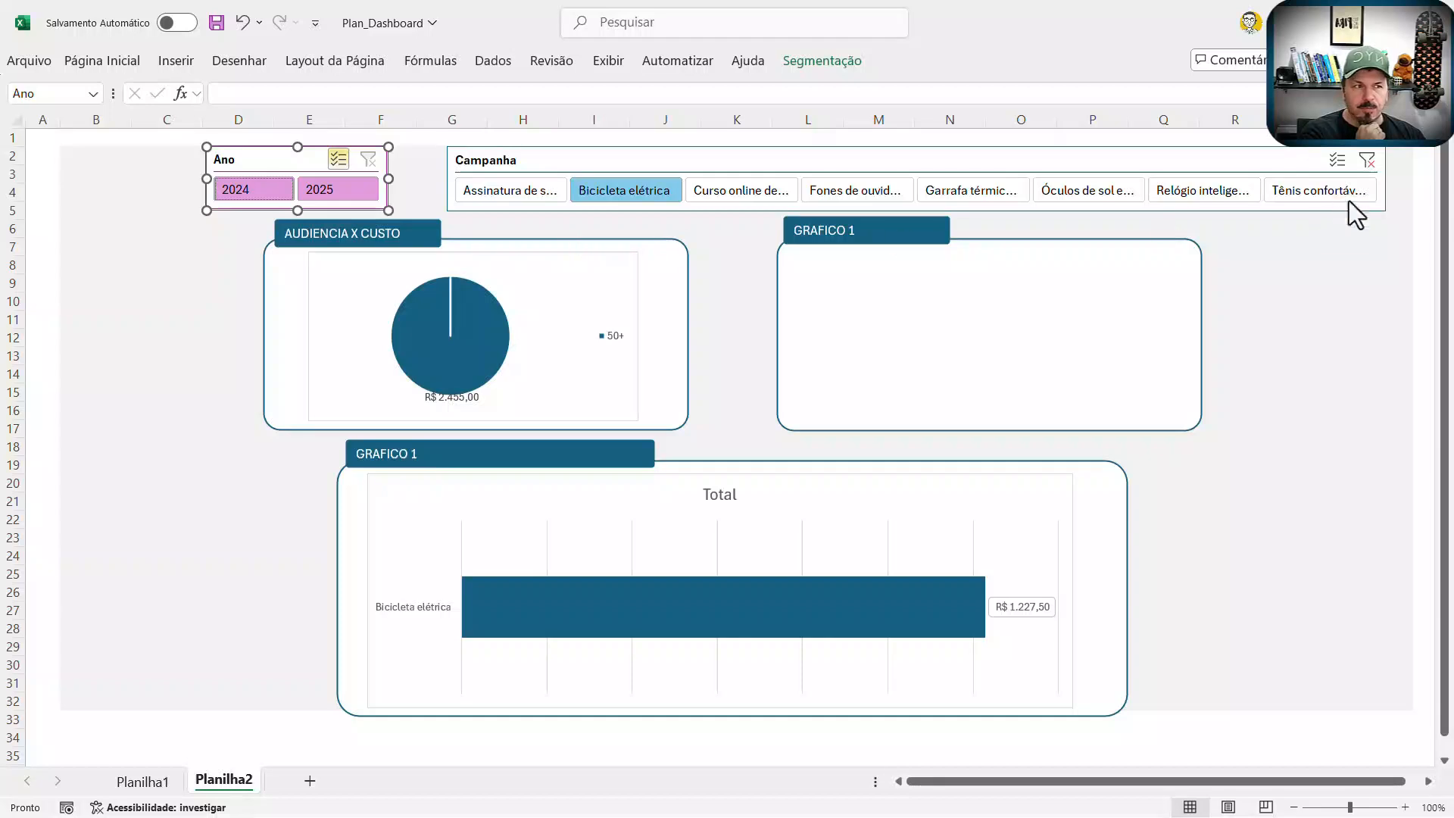
left_click(1338, 160)
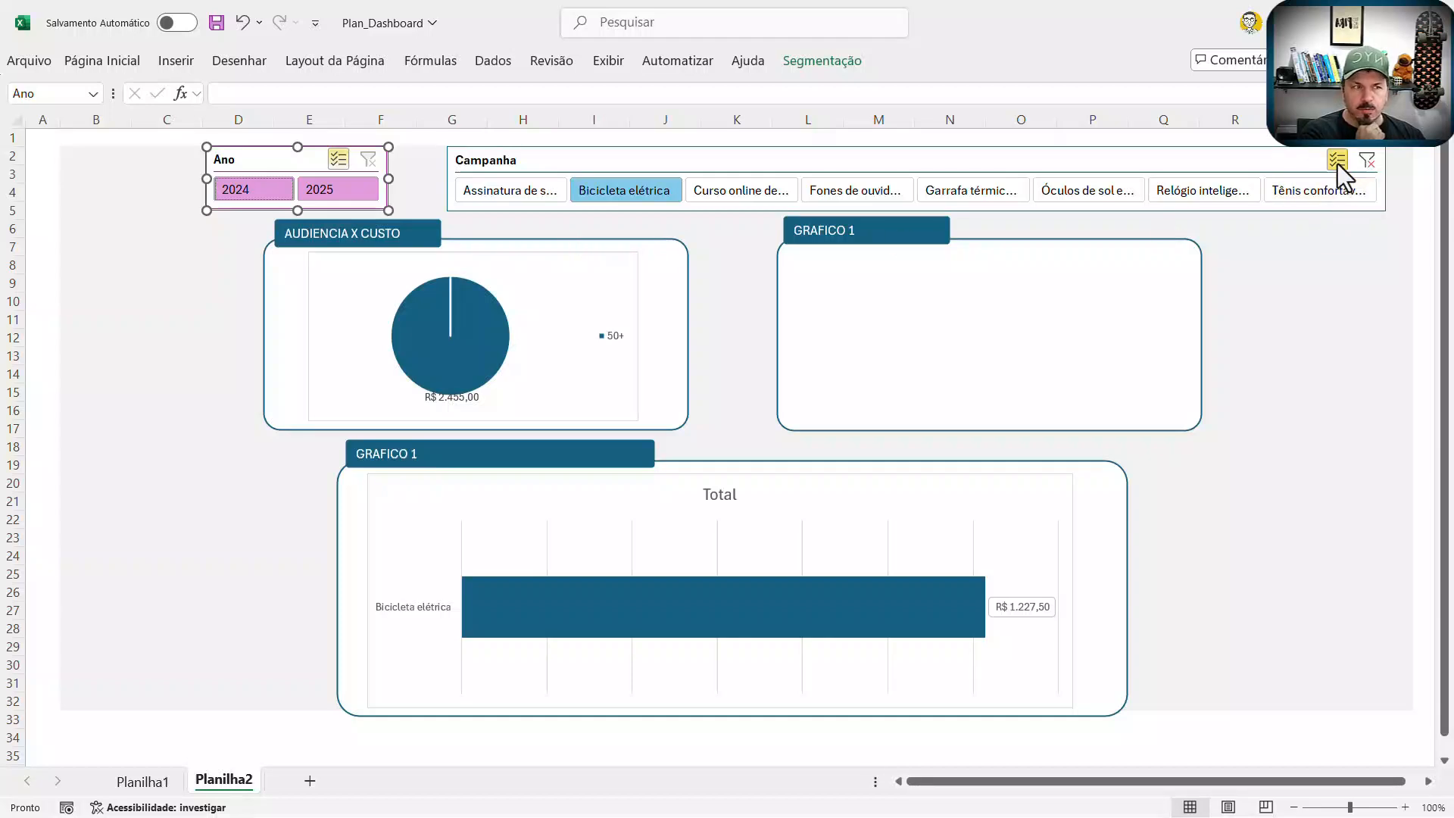
left_click(1372, 168)
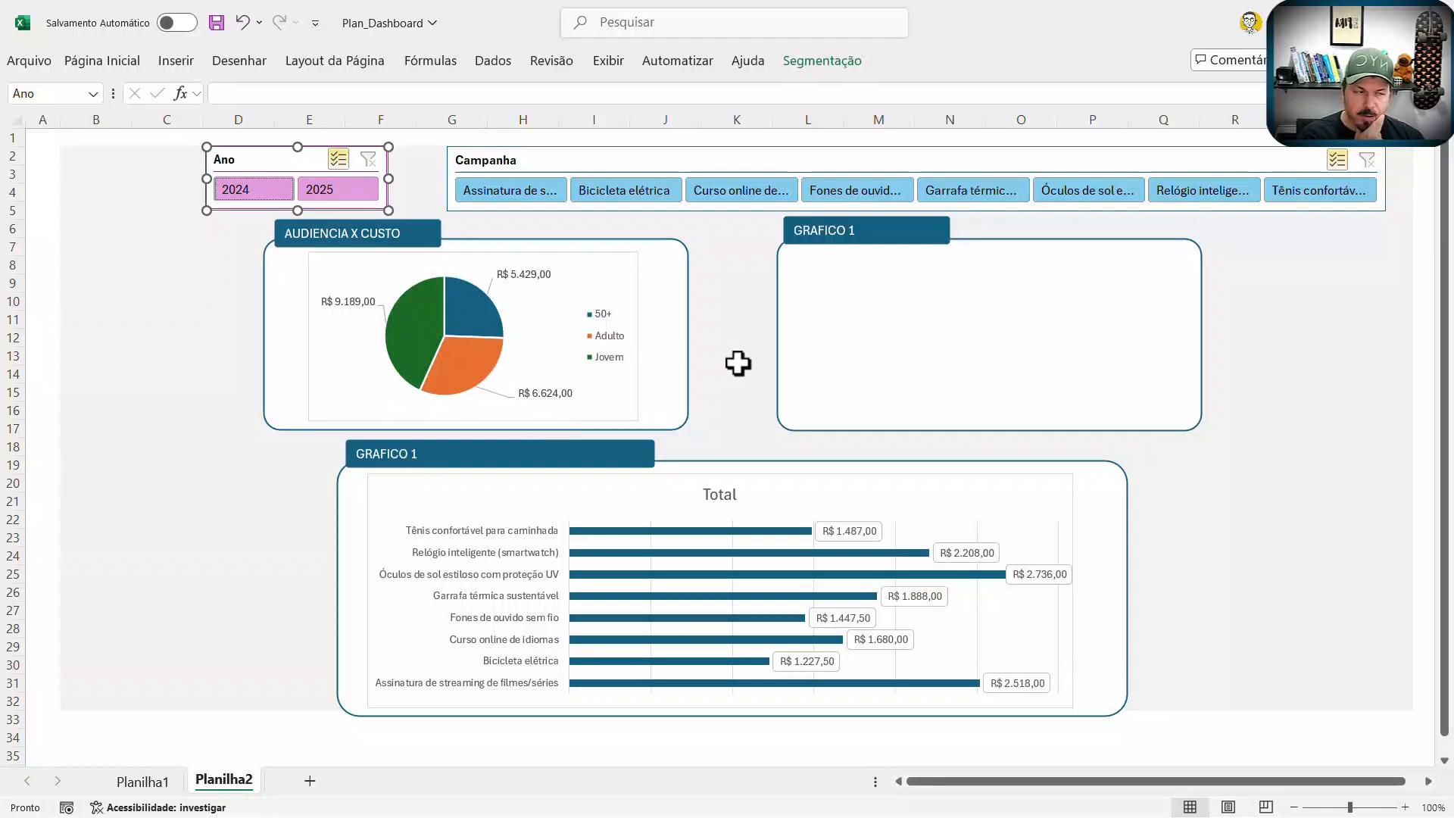
Step: Test the slicers by toggling 2024 and 2025, and by excluding Assinatura de streaming de filmes/séries and clearing that filter
left_click(339, 195)
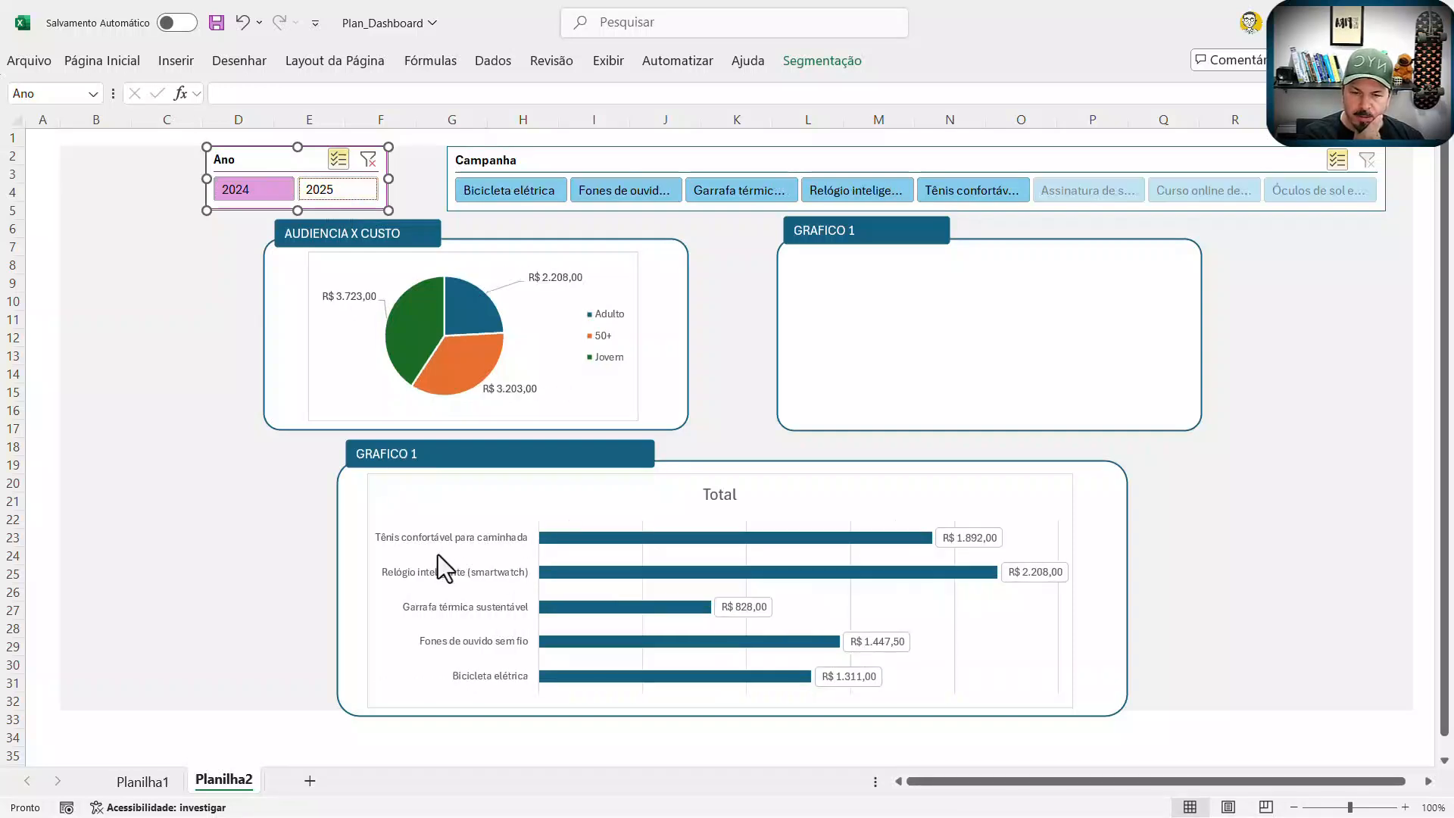
left_click(266, 196)
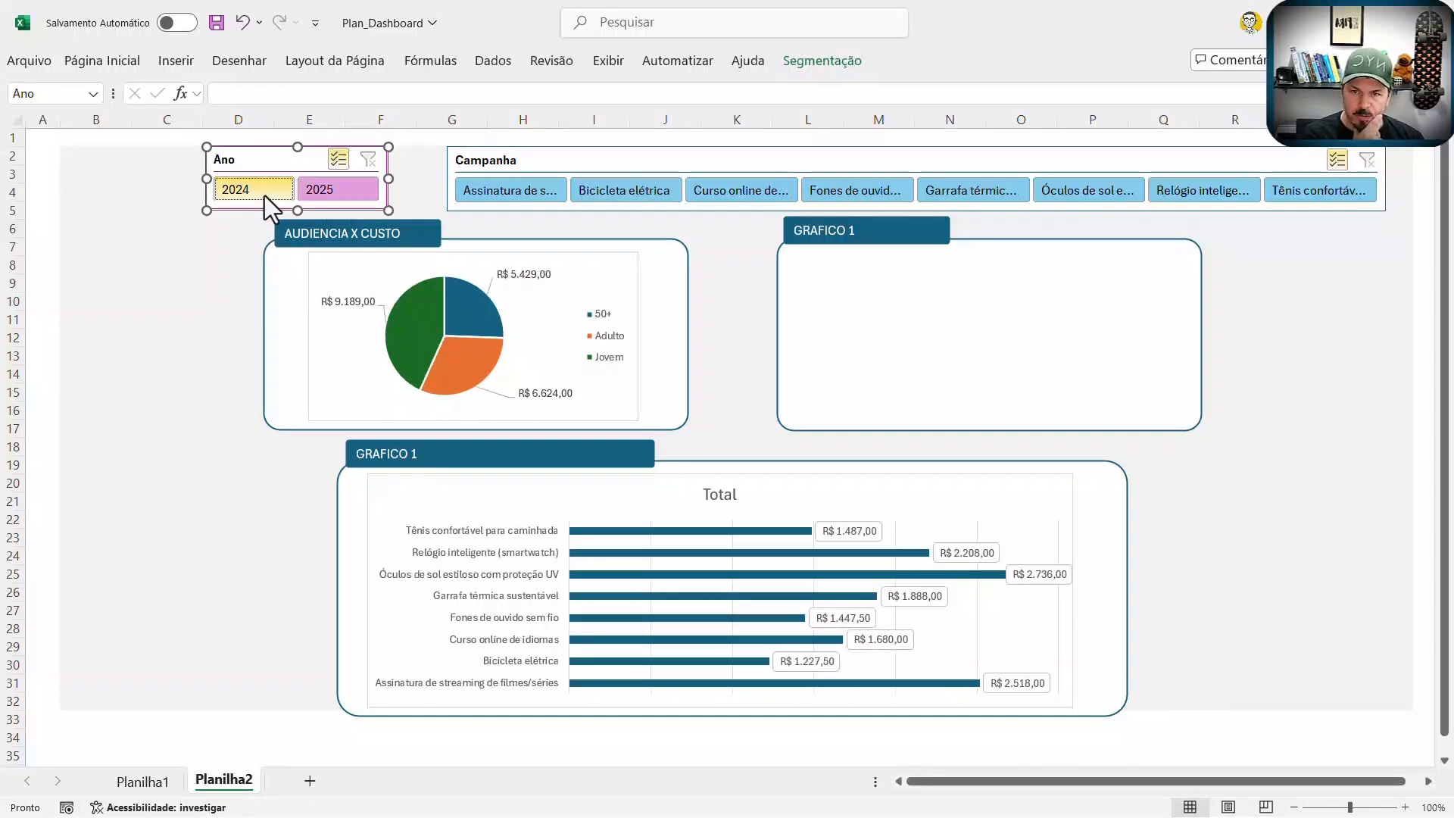
left_click(280, 194)
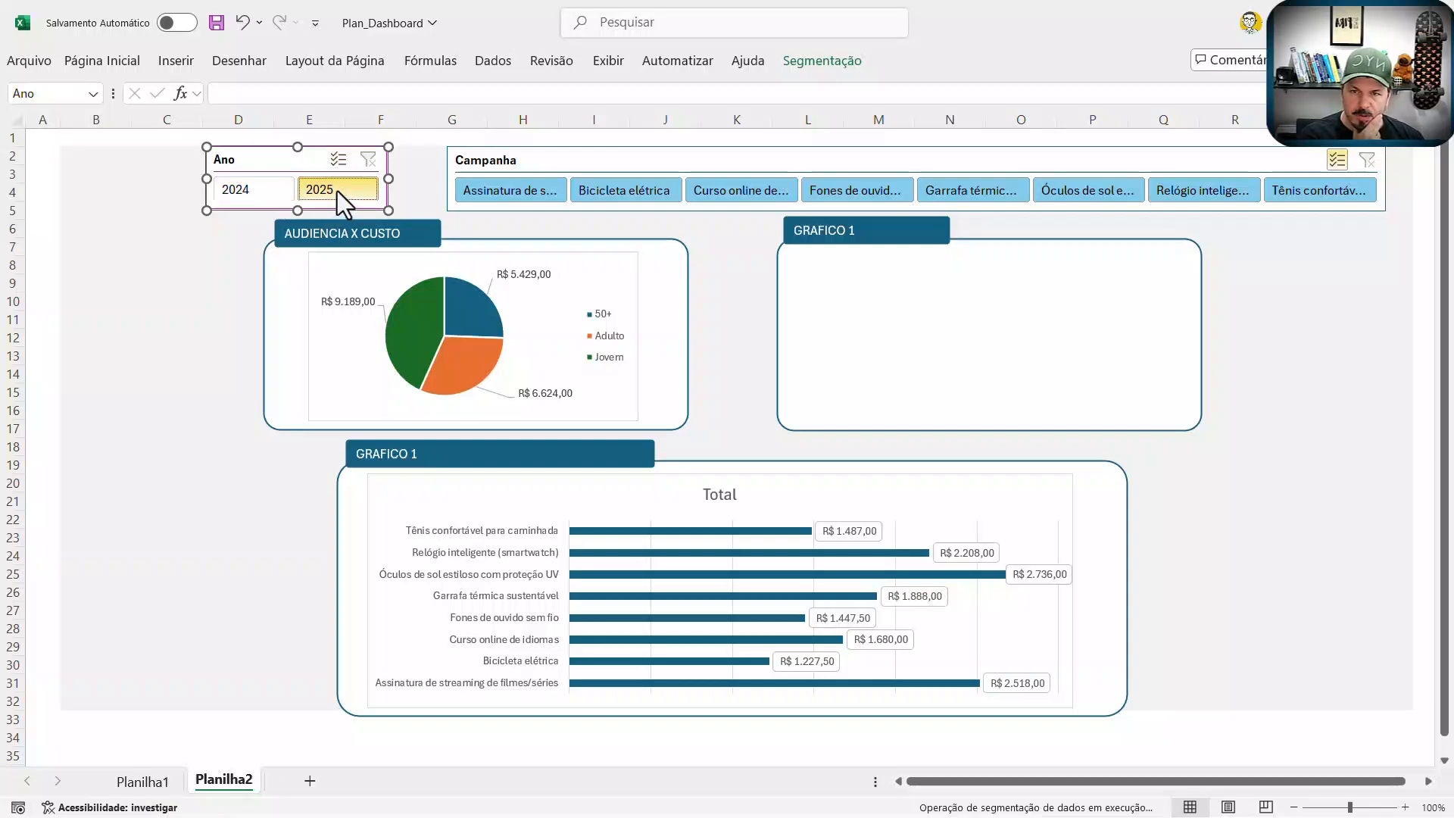
left_click(262, 193)
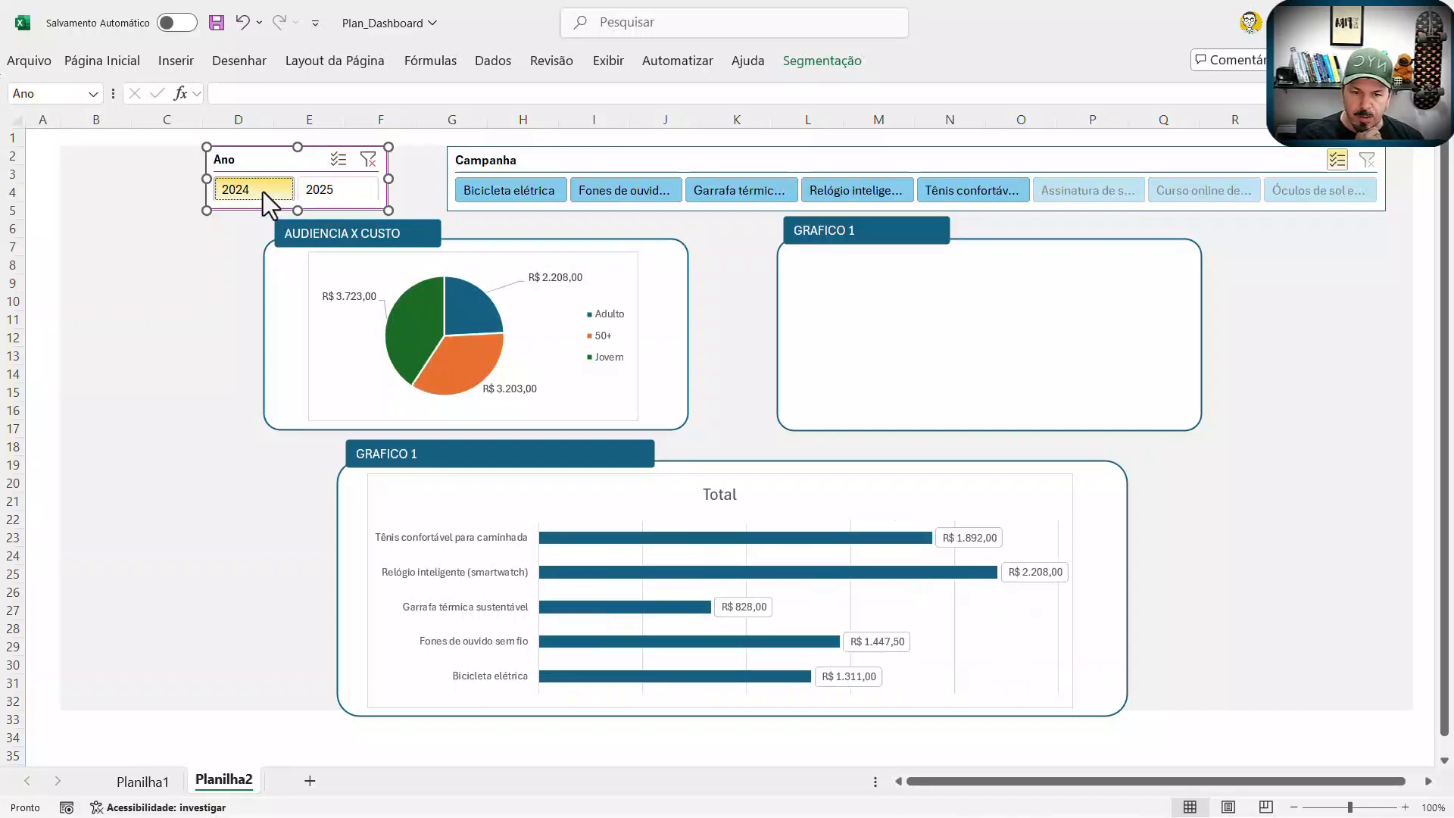
left_click(339, 159)
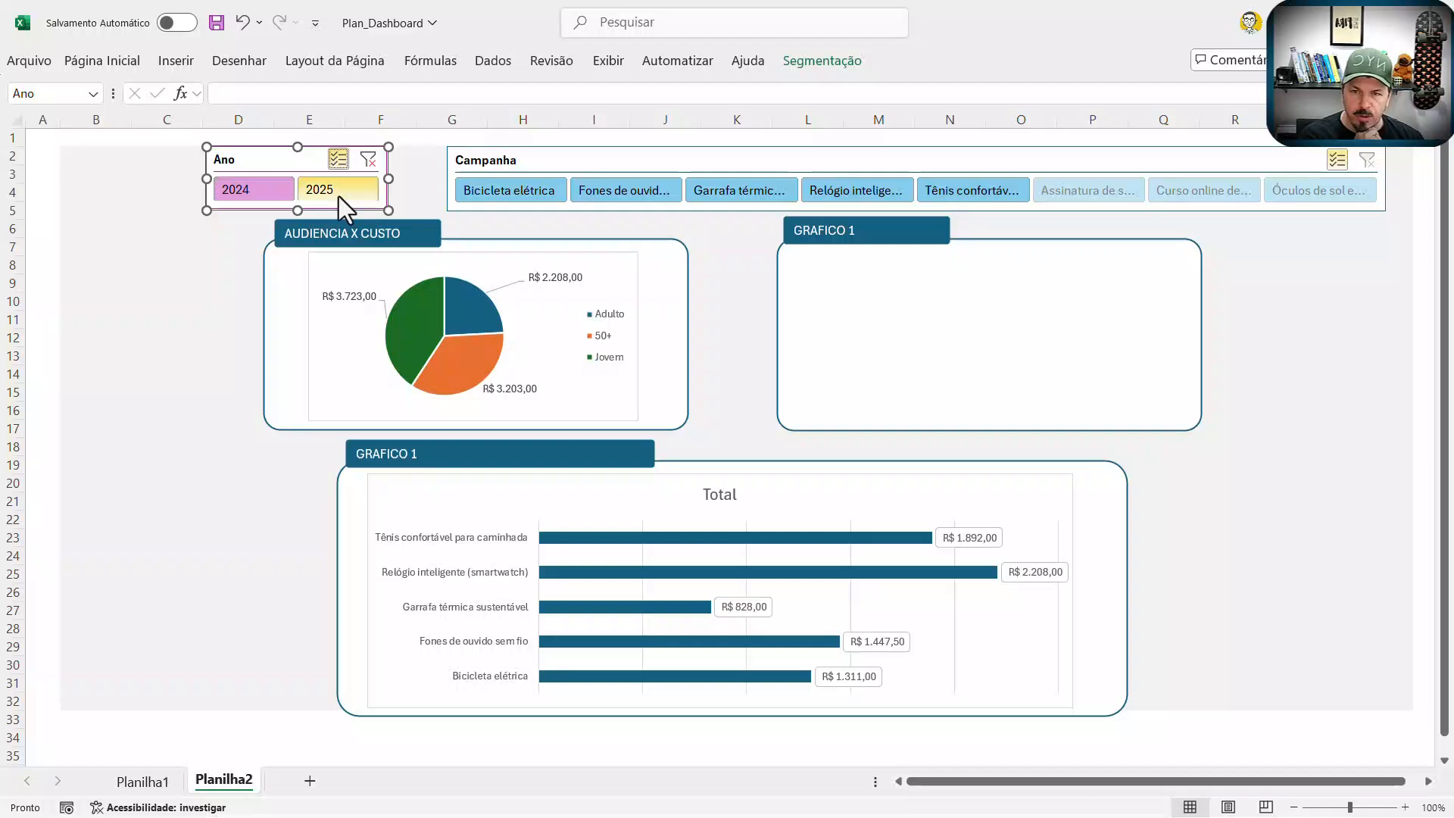
left_click(338, 194)
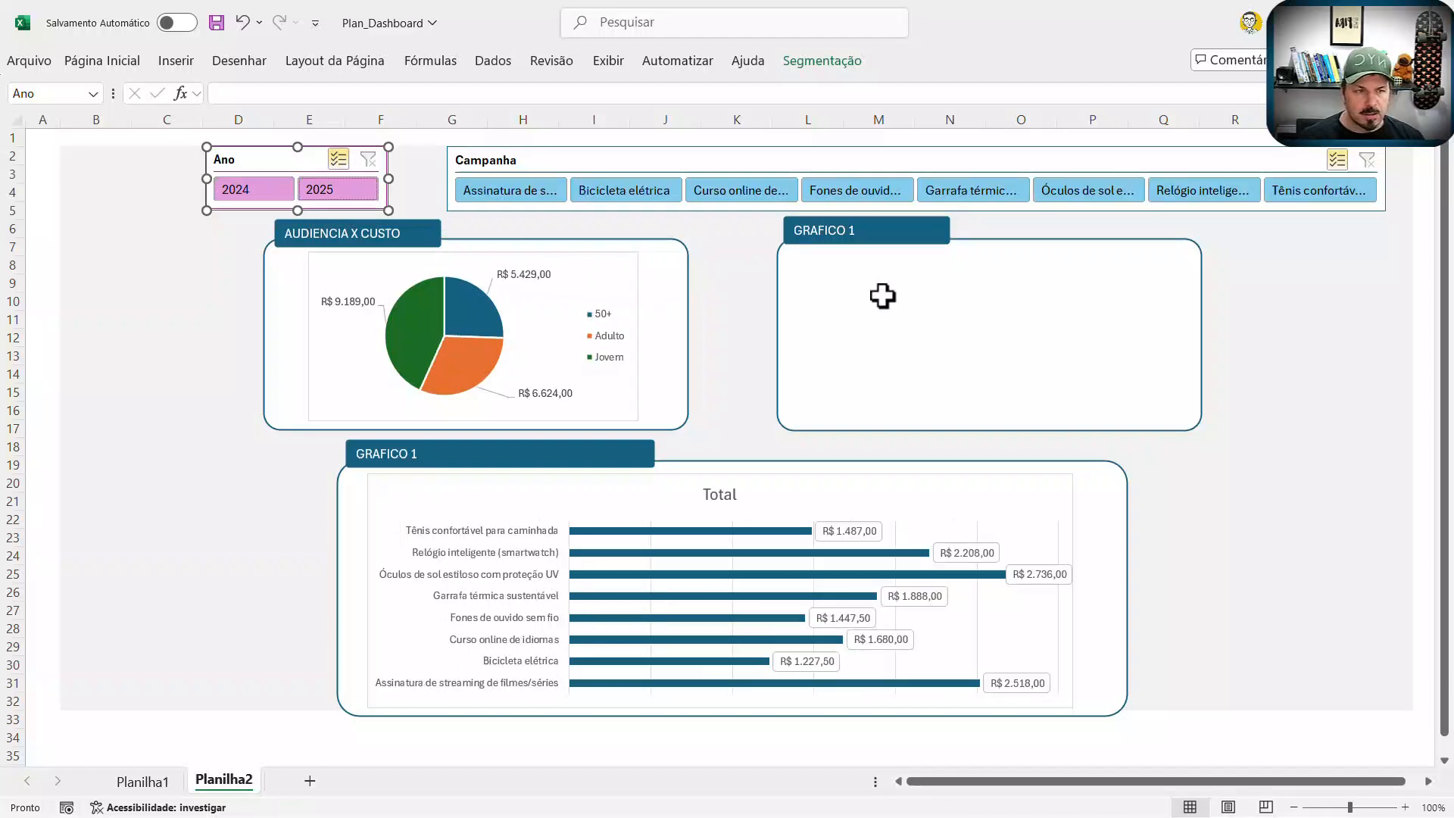
left_click(530, 194)
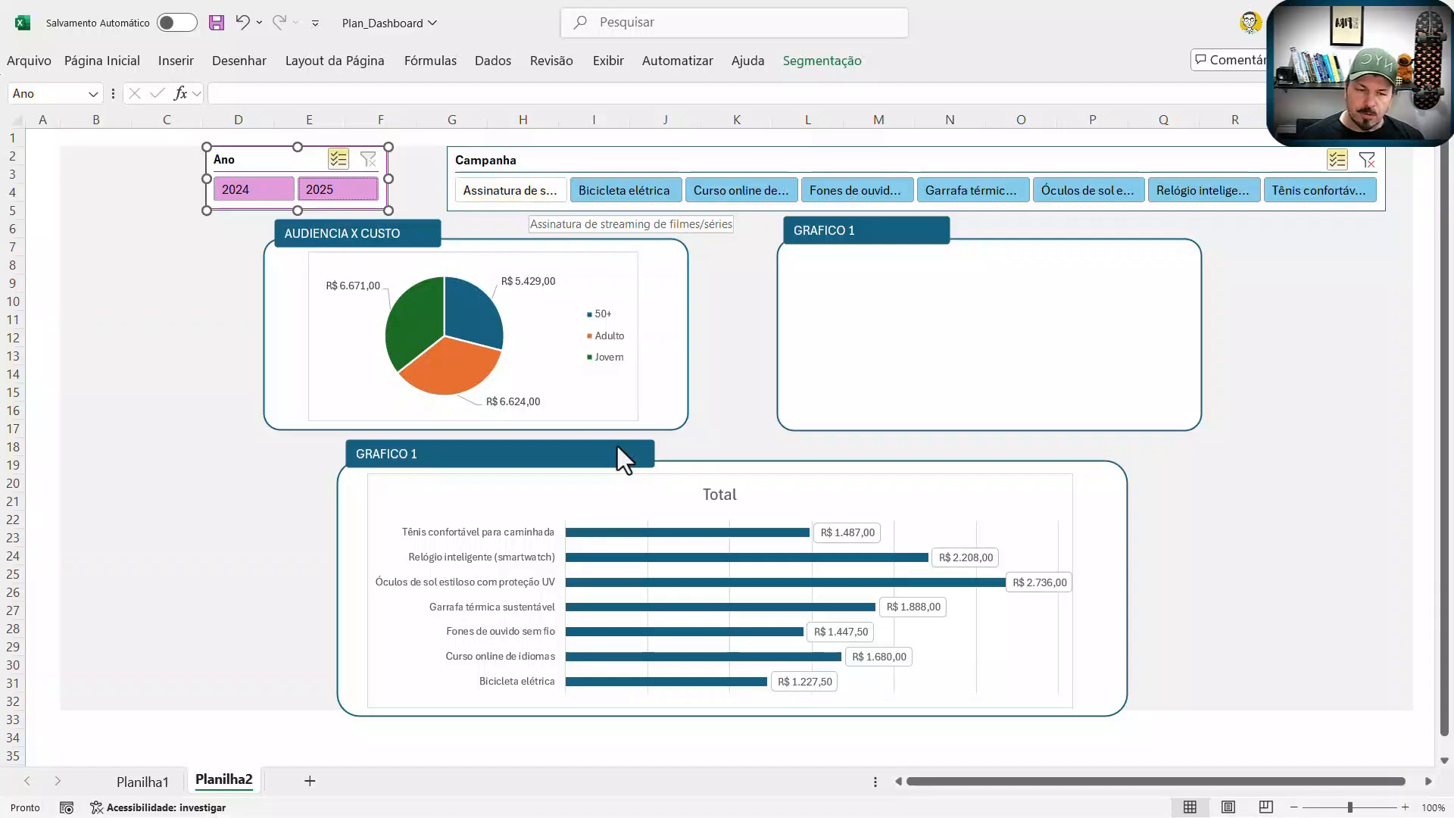
left_click(1367, 160)
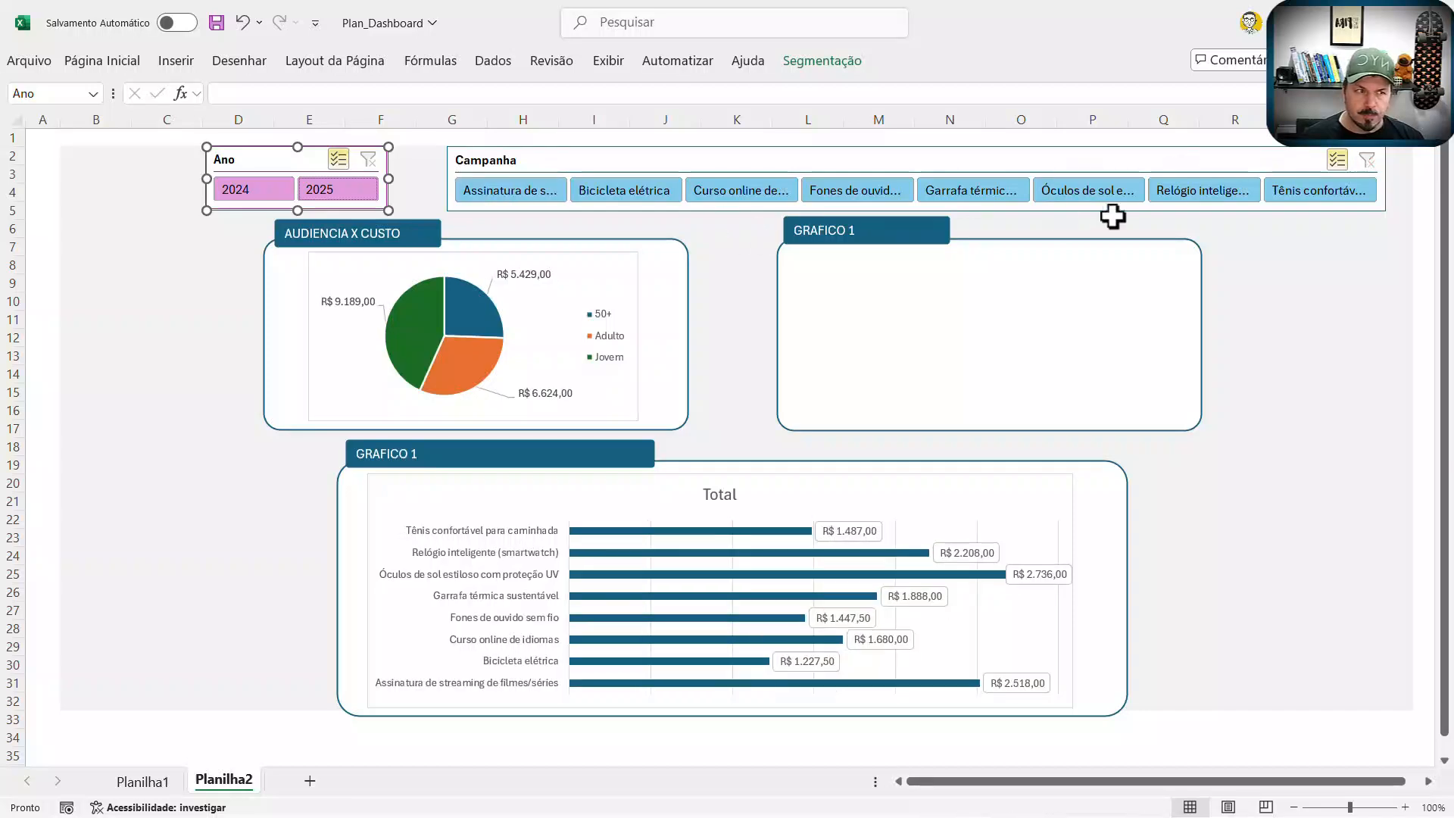
Step: Filter Campanha to only Assinatura de streaming de filmes/séries and move the pie's data label off the slice to its lower right
left_click(544, 190)
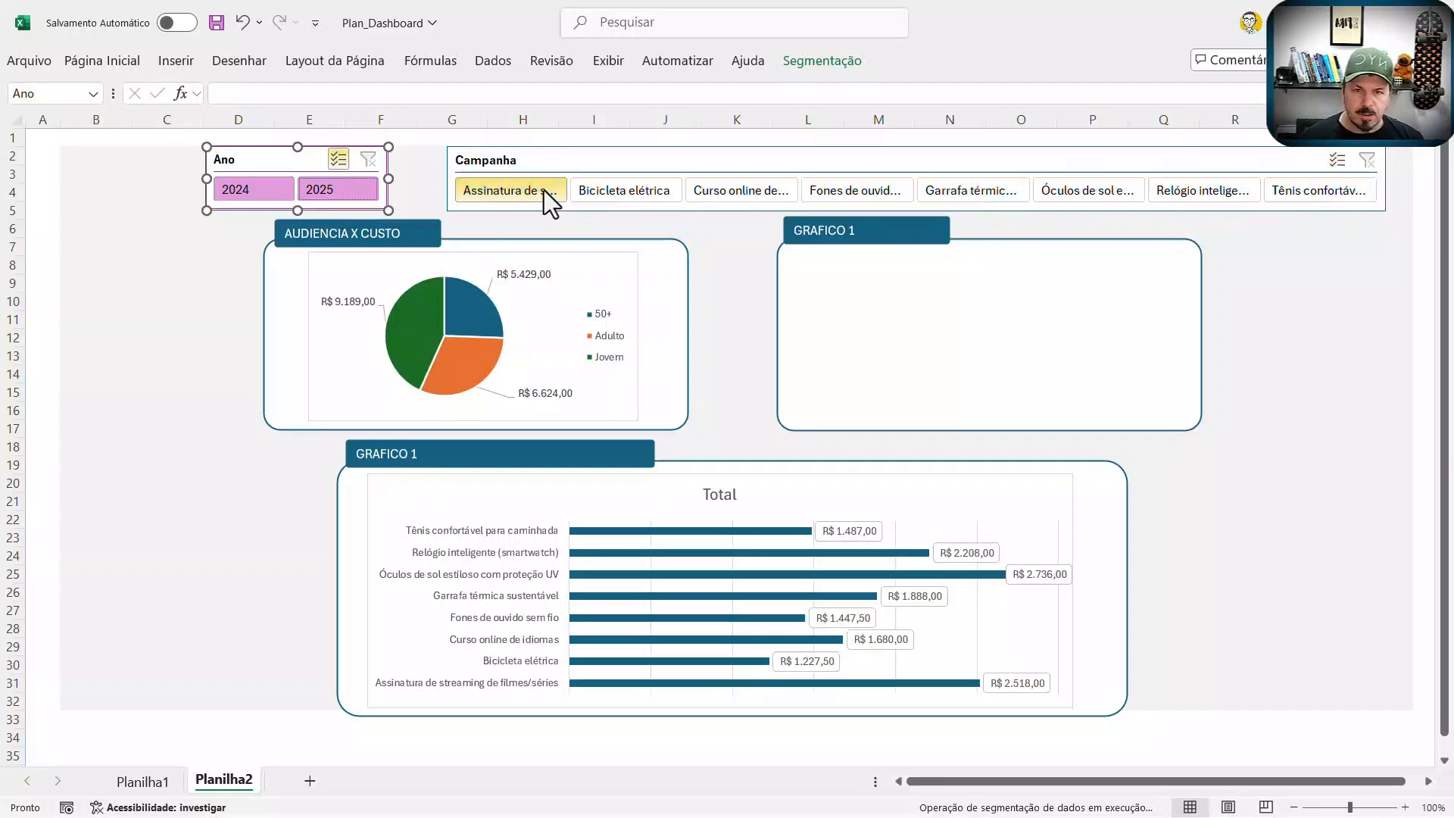
left_click(446, 388)
left_click_drag(451, 394, 538, 403)
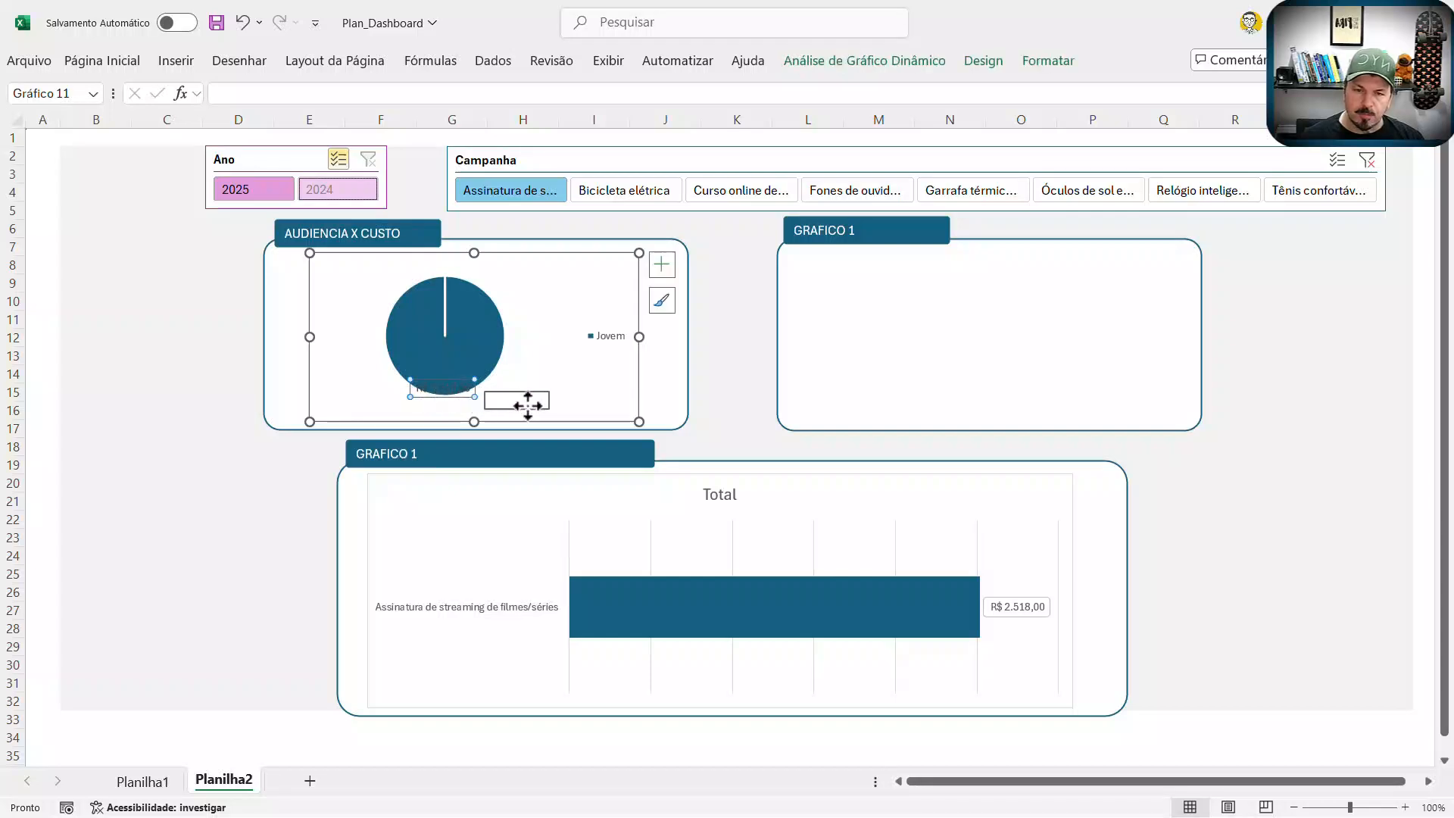
left_click_drag(453, 390, 536, 400)
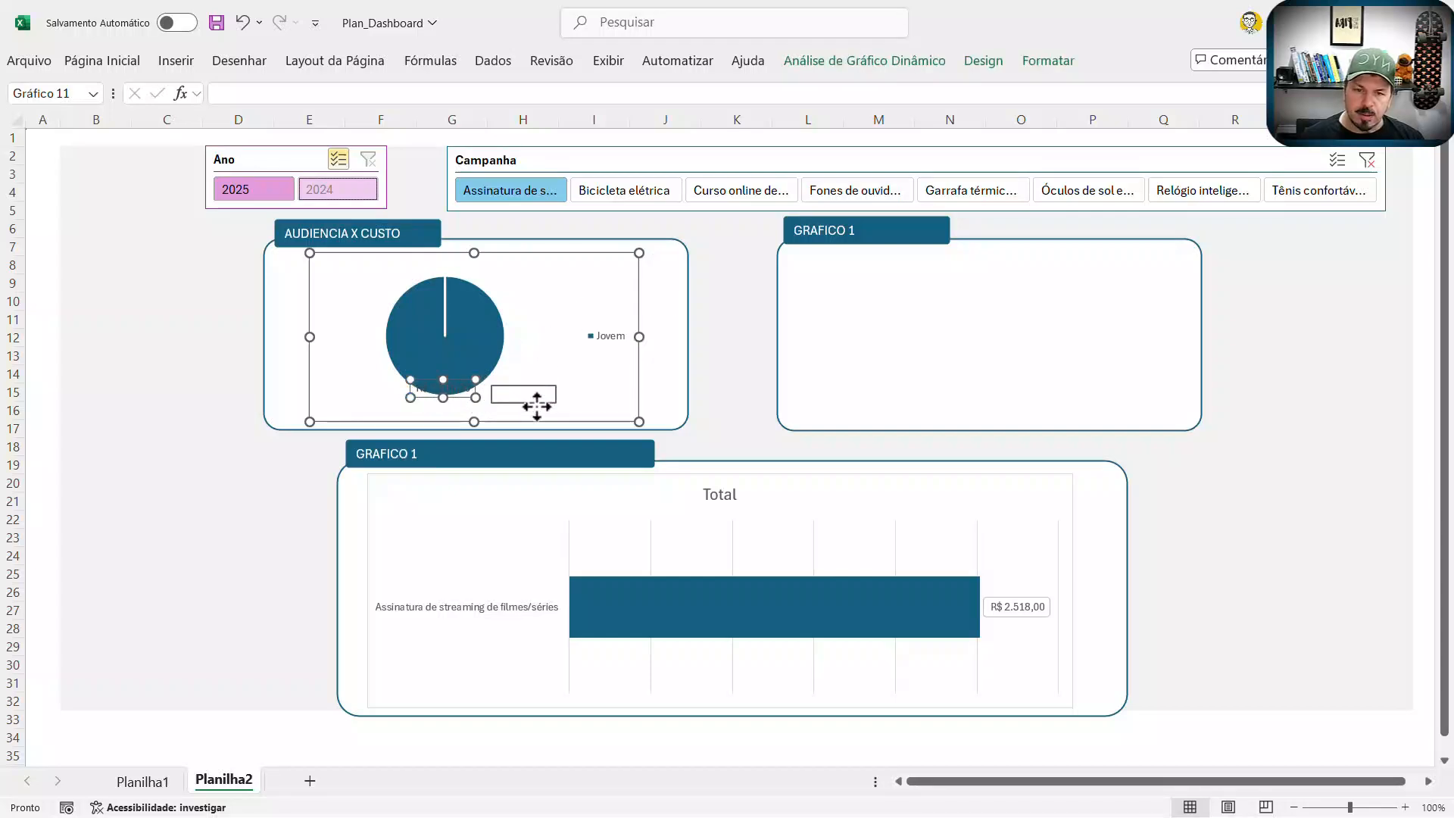
Step: Filter by Bicicleta elétrica, Curso online de idiomas and Fones de ouvido sem fio in turn, ending with the last two selected together
left_click(647, 196)
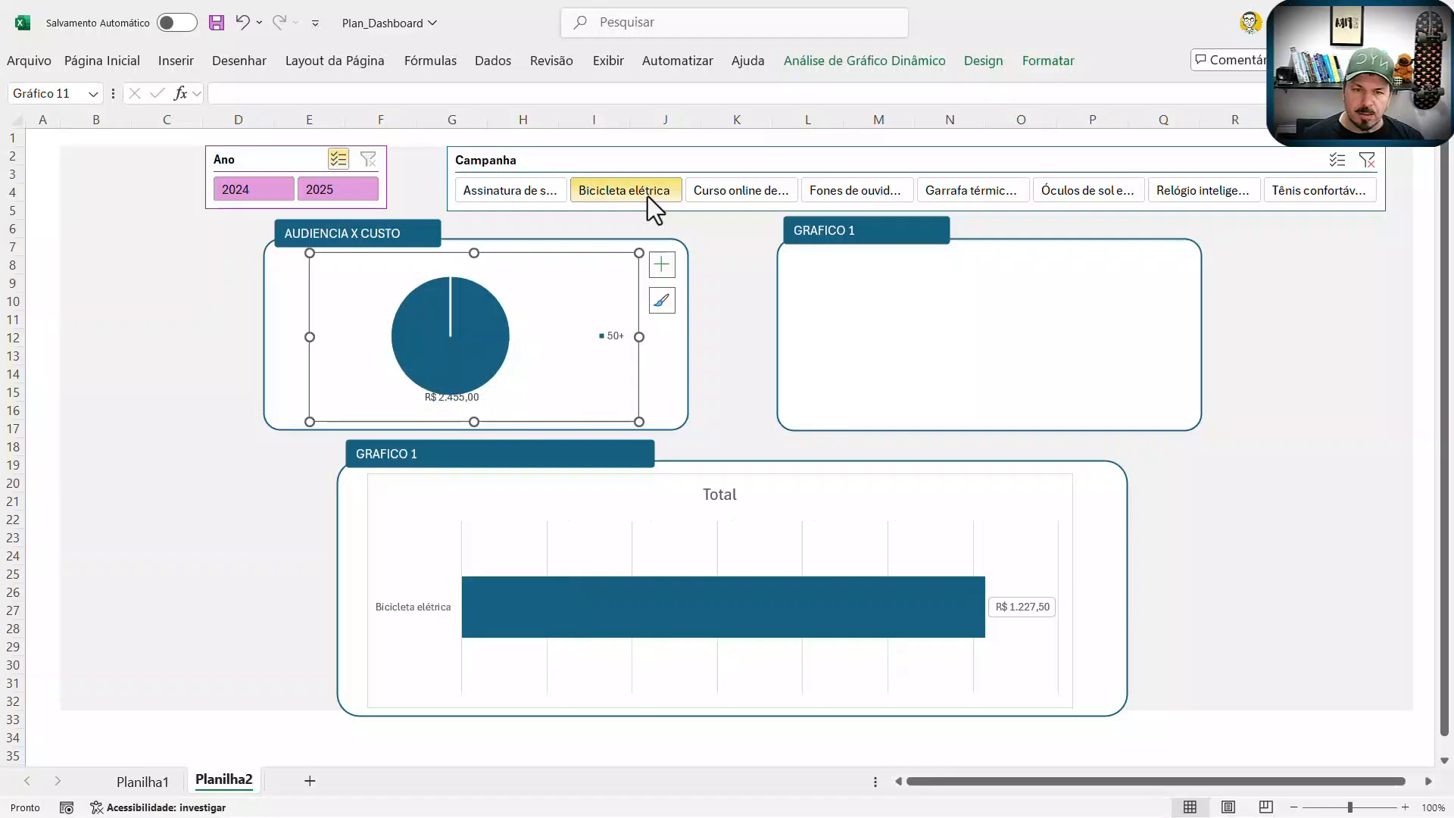
left_click(752, 198)
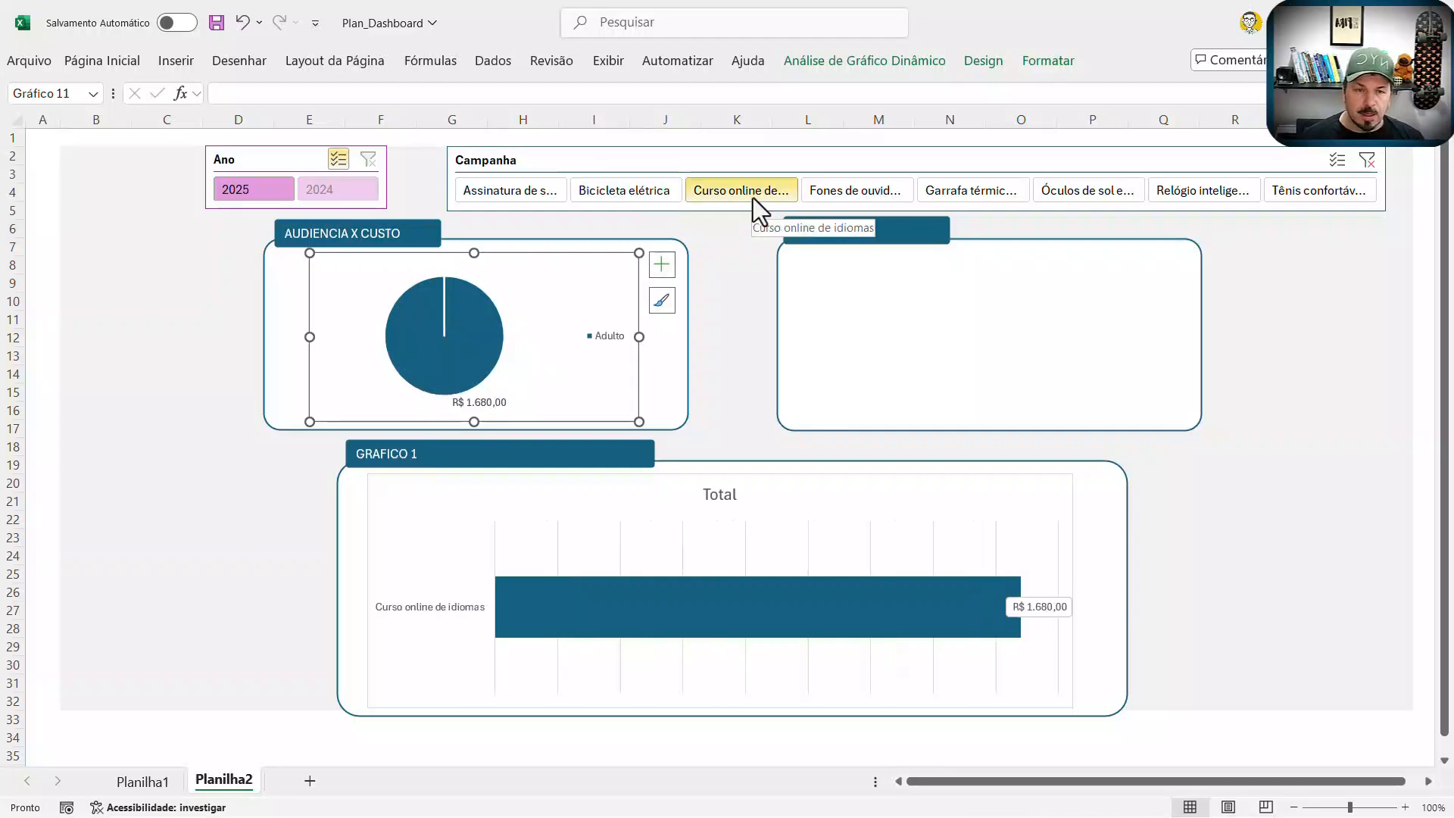
left_click(846, 198)
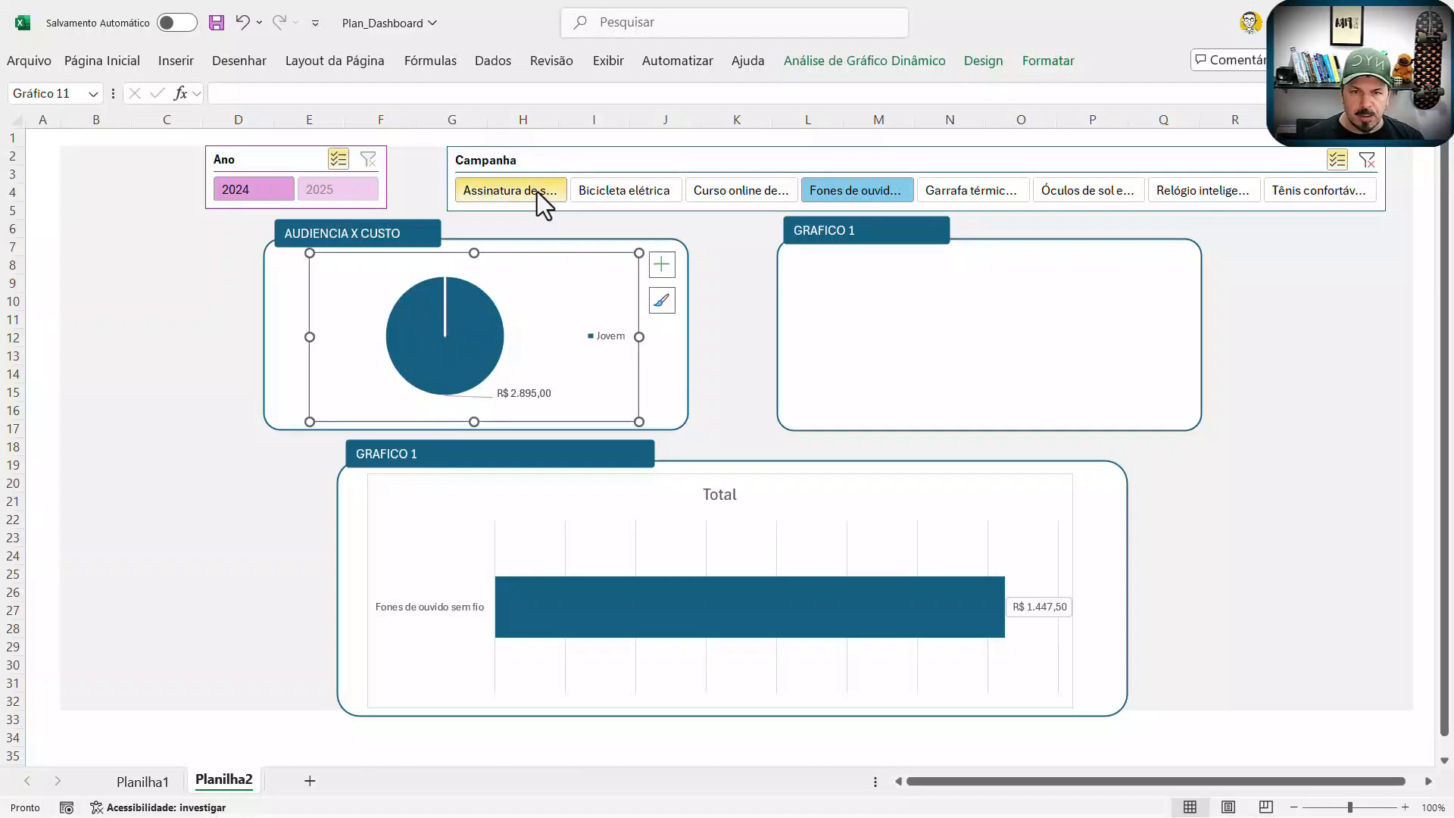
left_click(767, 194, "ctrl")
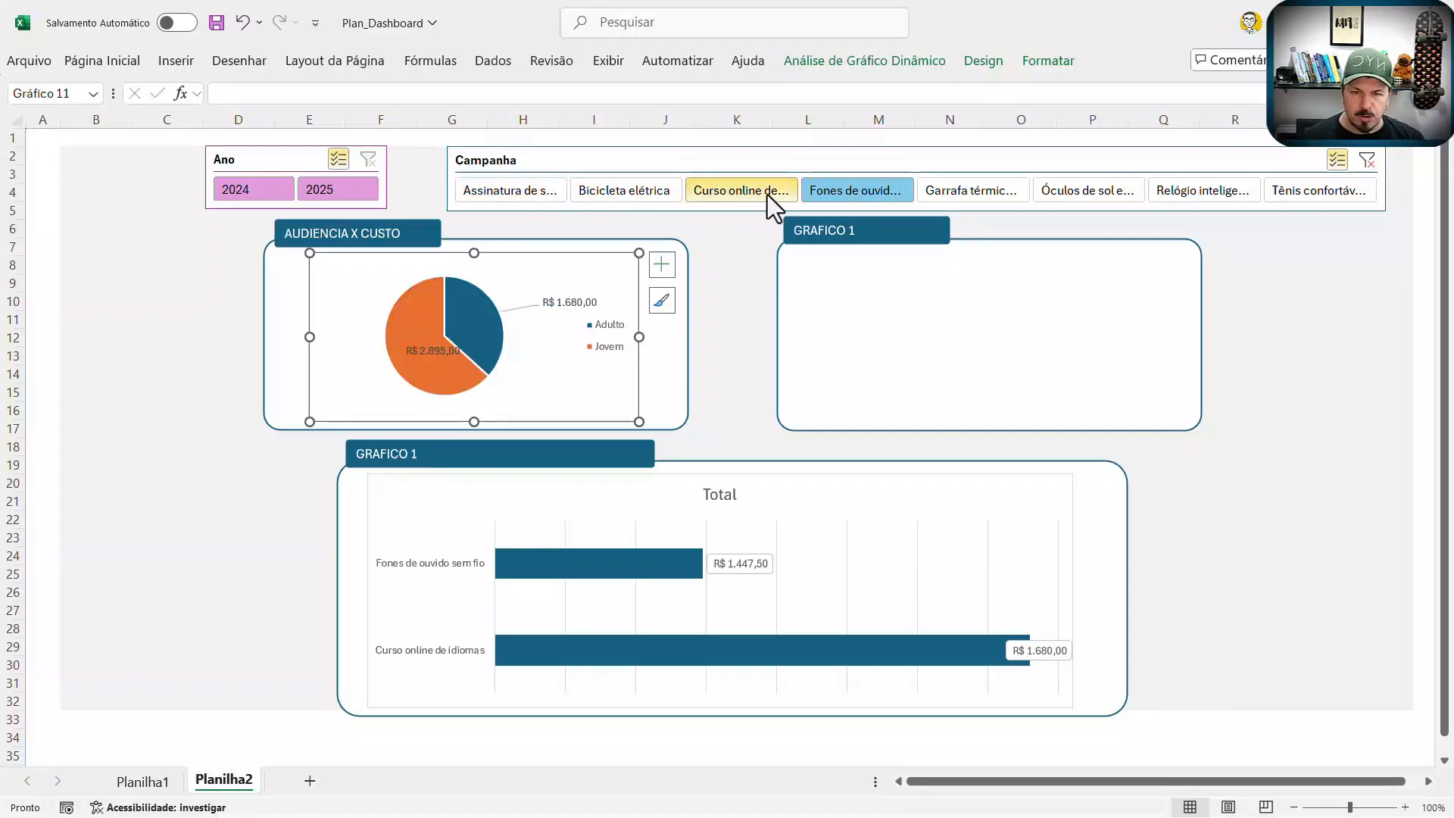
Step: Move the Jovem data label off its slice to the lower left outside the pie
left_click(434, 353)
left_click(433, 353)
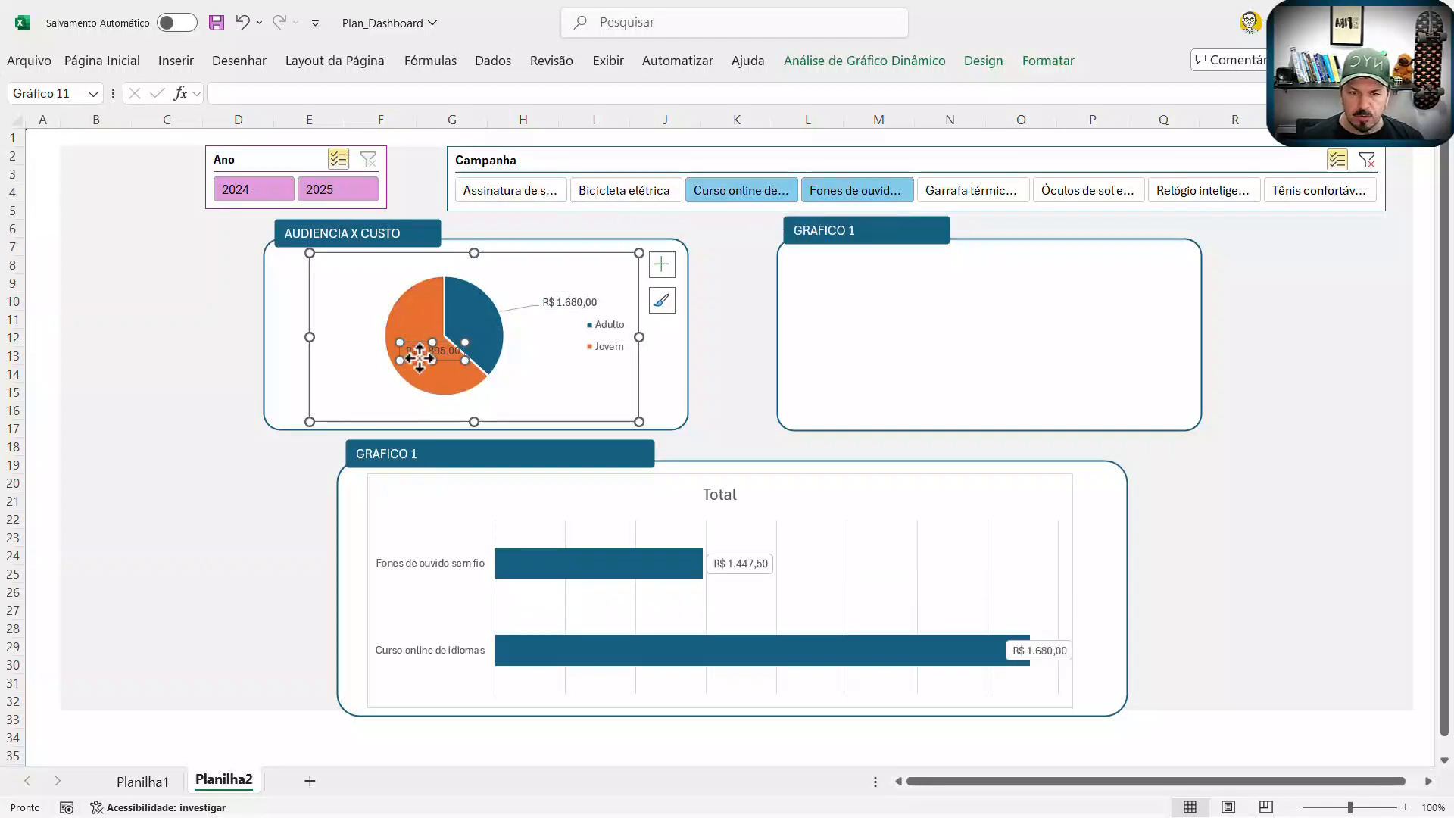
left_click_drag(418, 356, 352, 375)
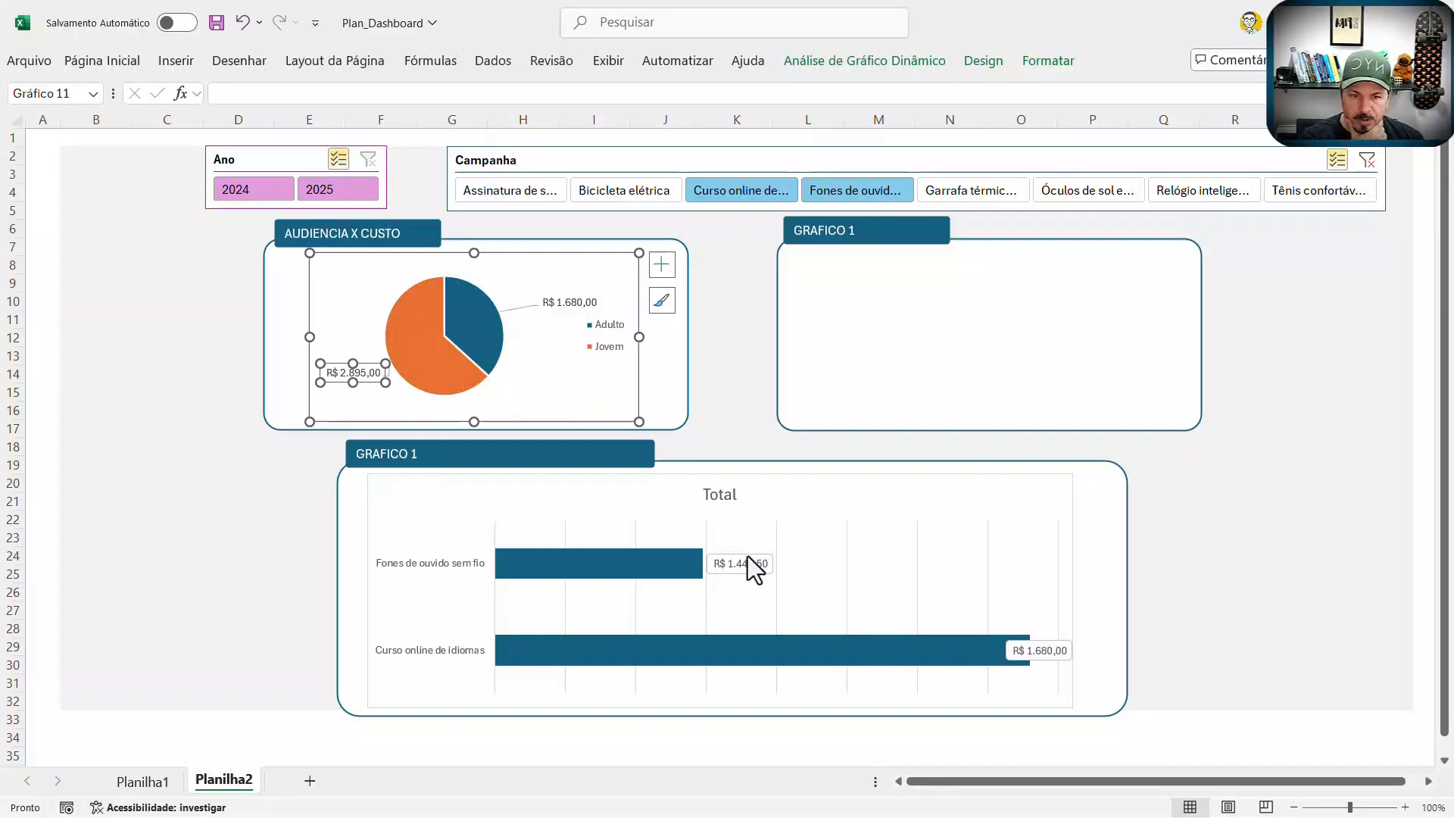
mouse_move(969, 666)
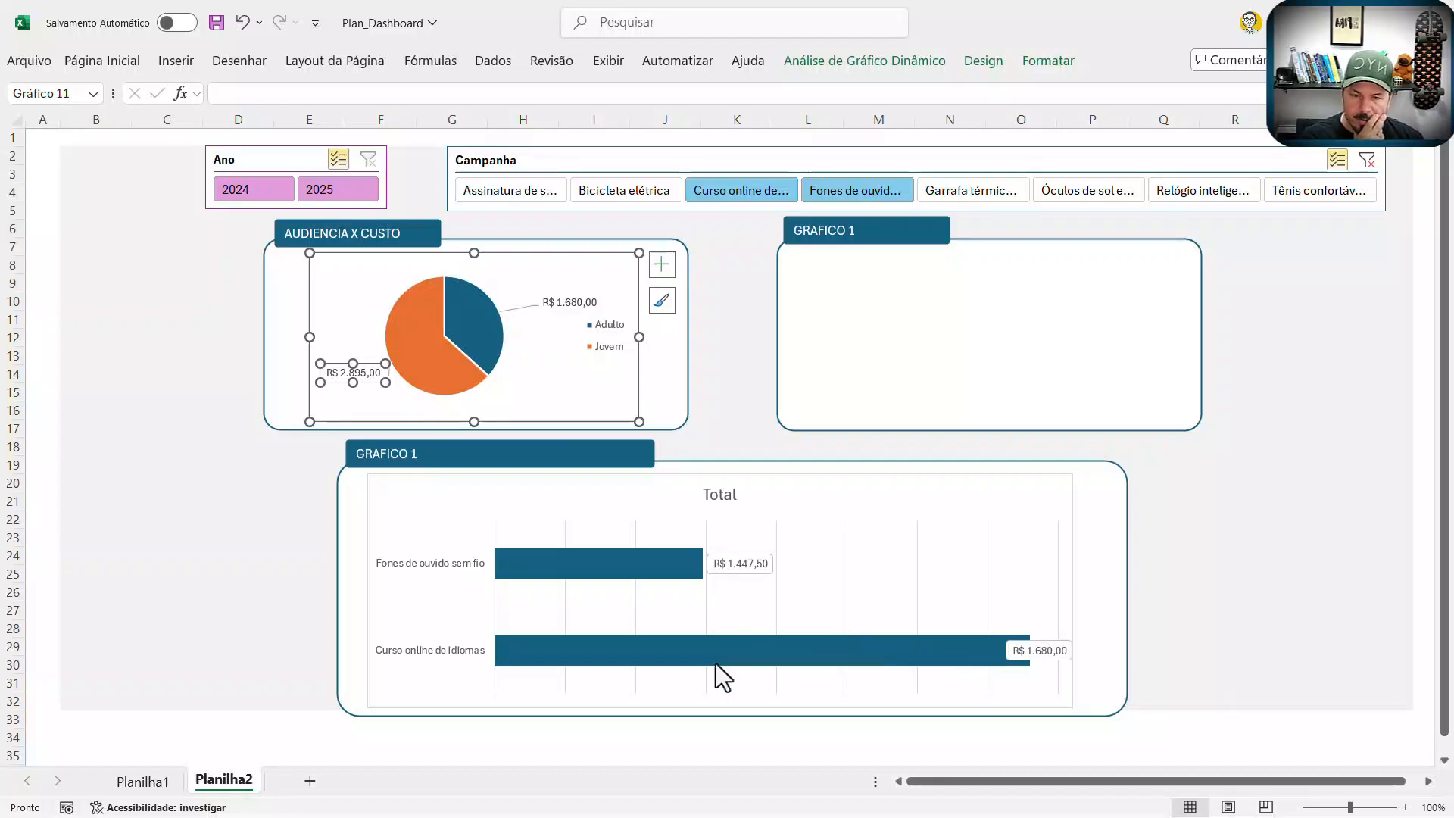
mouse_move(720, 649)
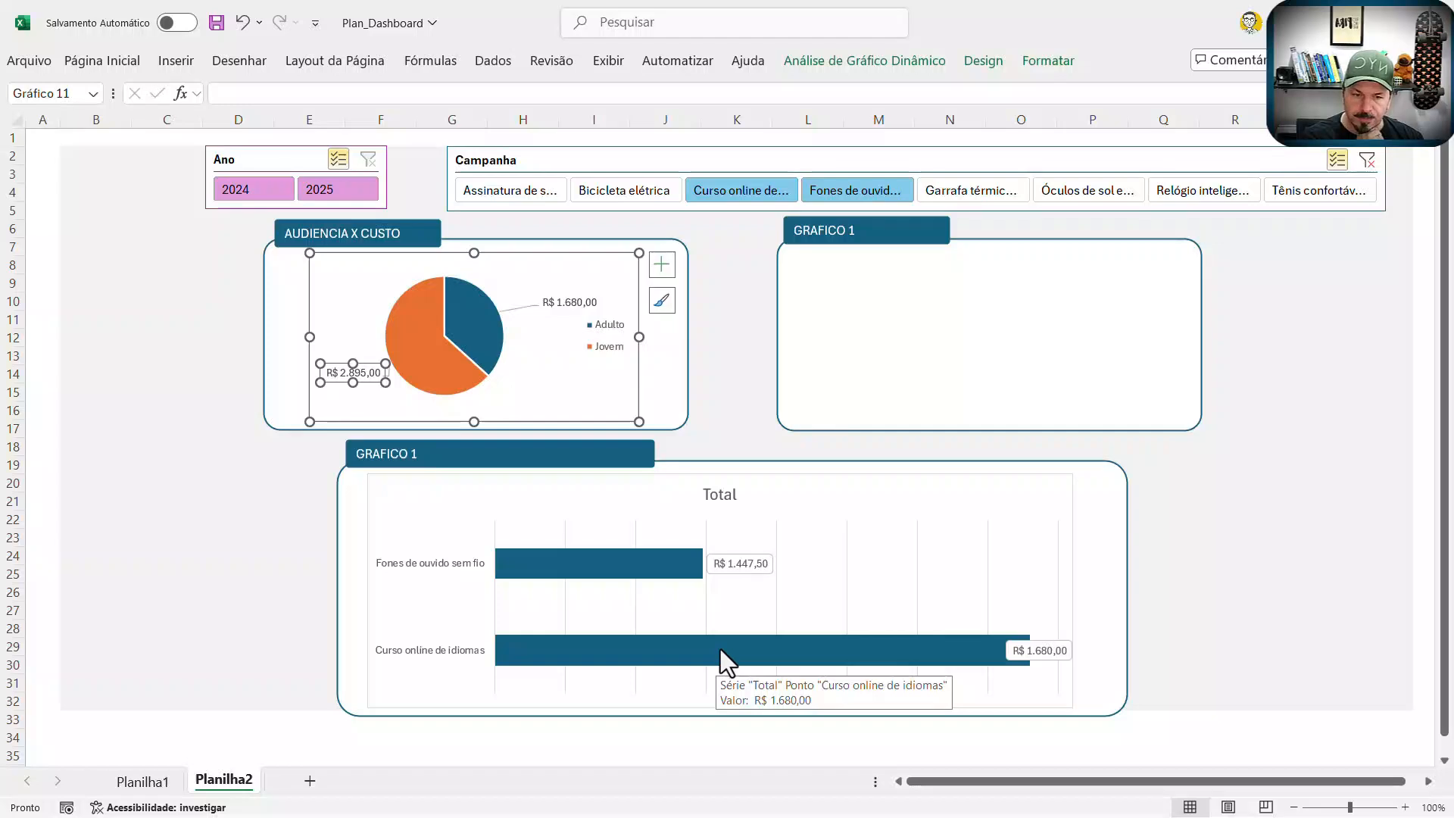
left_click(720, 649)
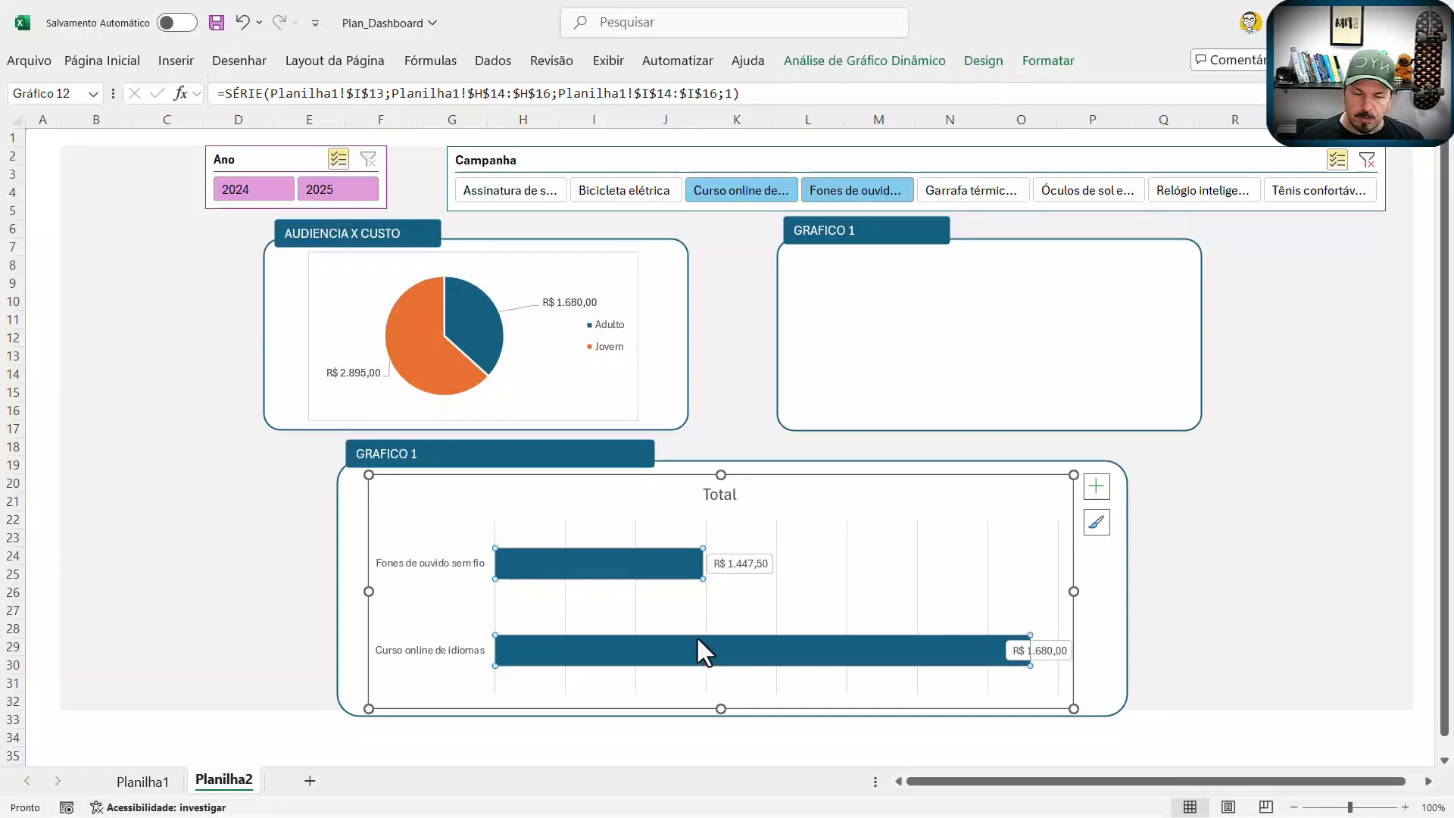
left_click(653, 566)
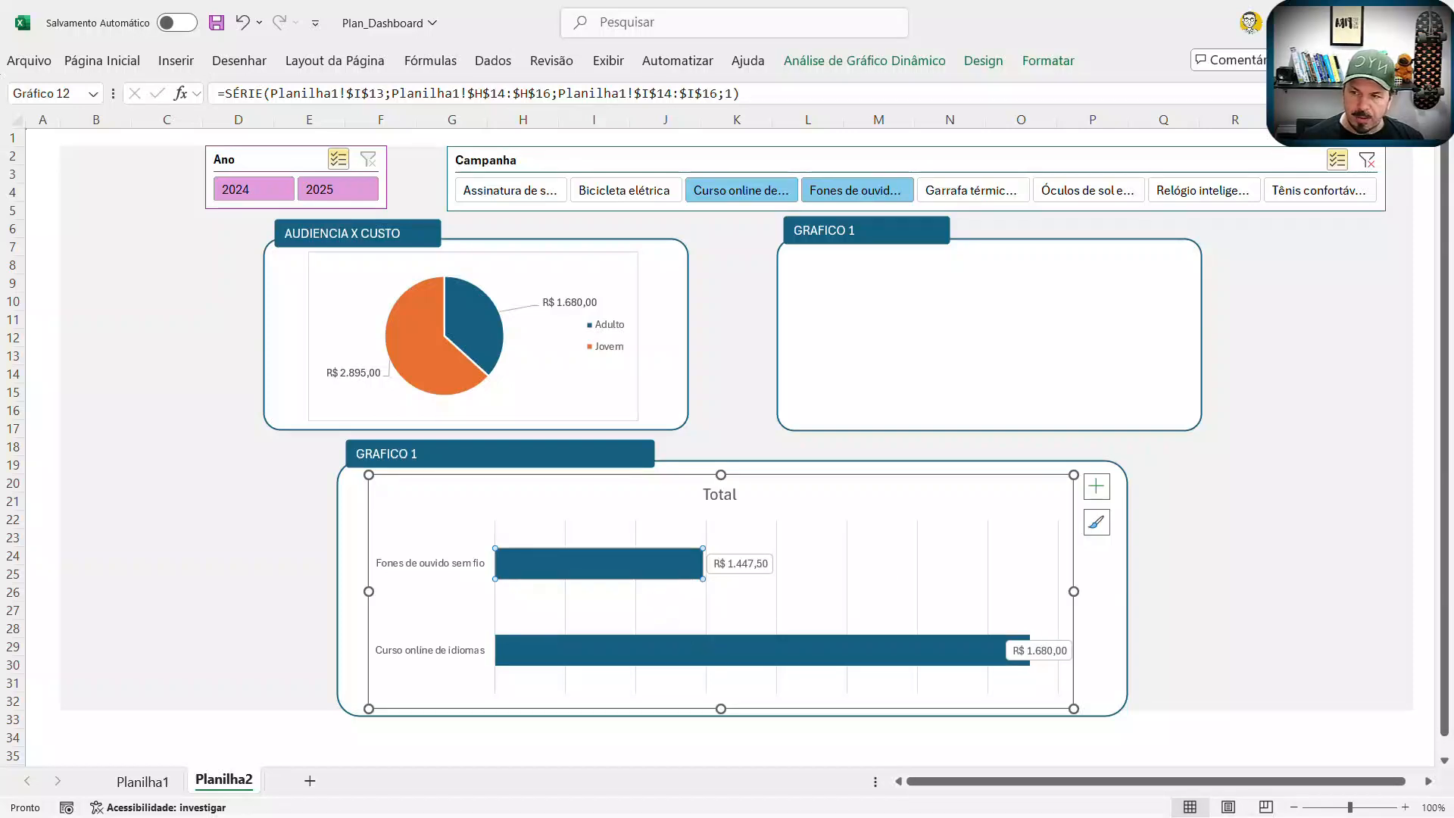
key("ctrl+a")
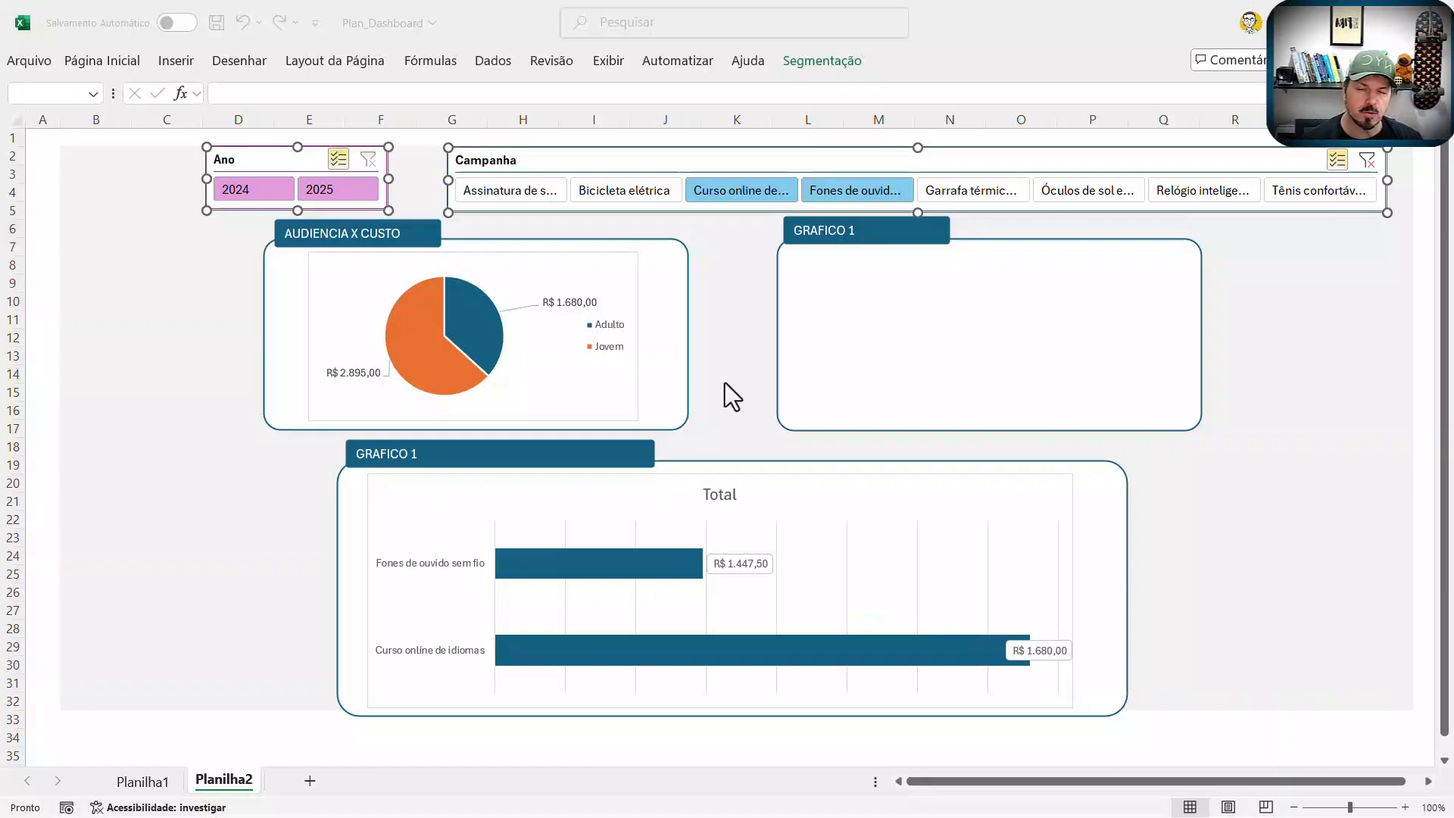
left_click(580, 306)
left_click(737, 564)
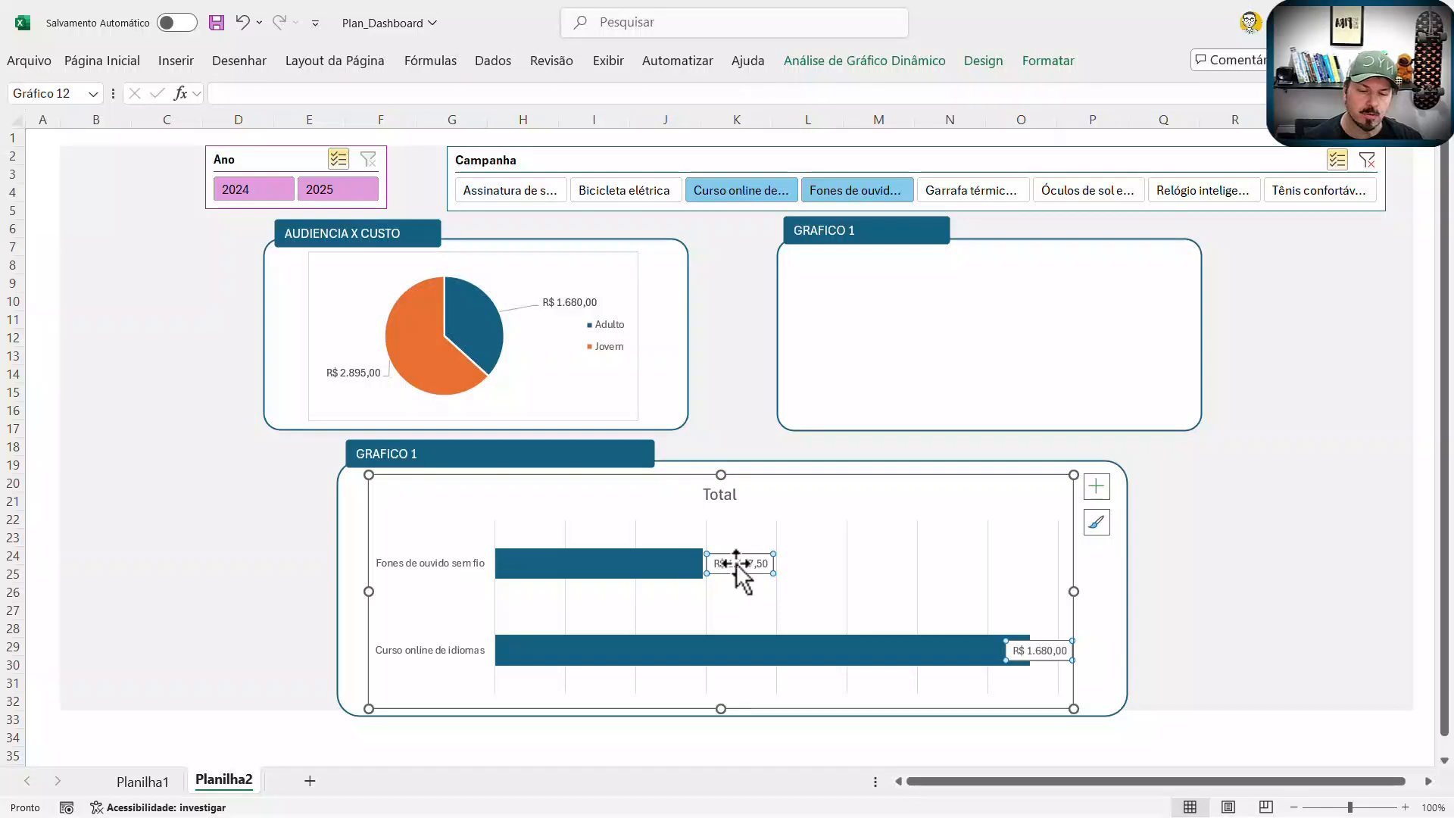
Step: On Planilha1, summarize the Custo values by Soma in the Campanha pivot table
left_click(157, 786)
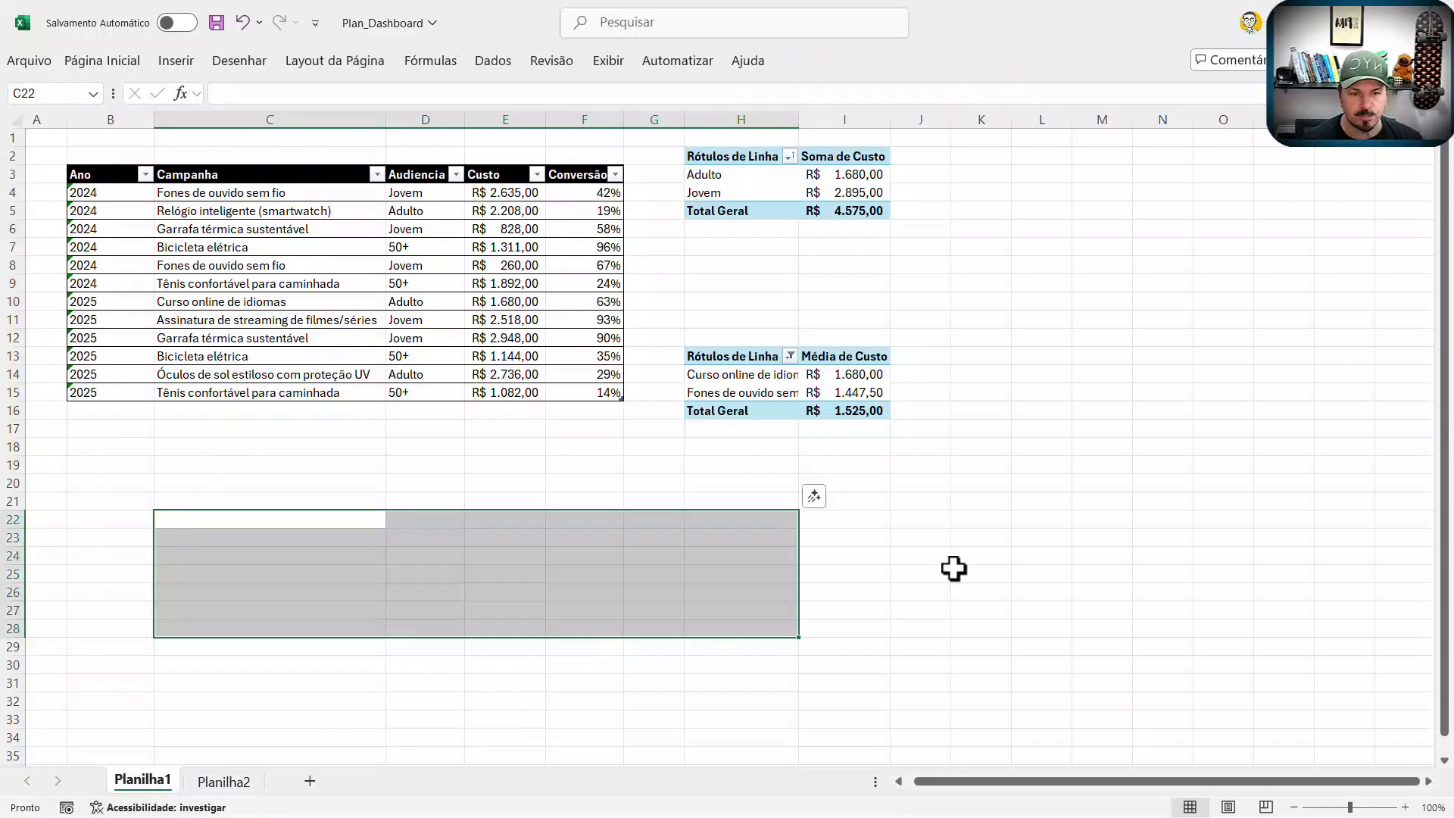
left_click(932, 524)
left_click(852, 357)
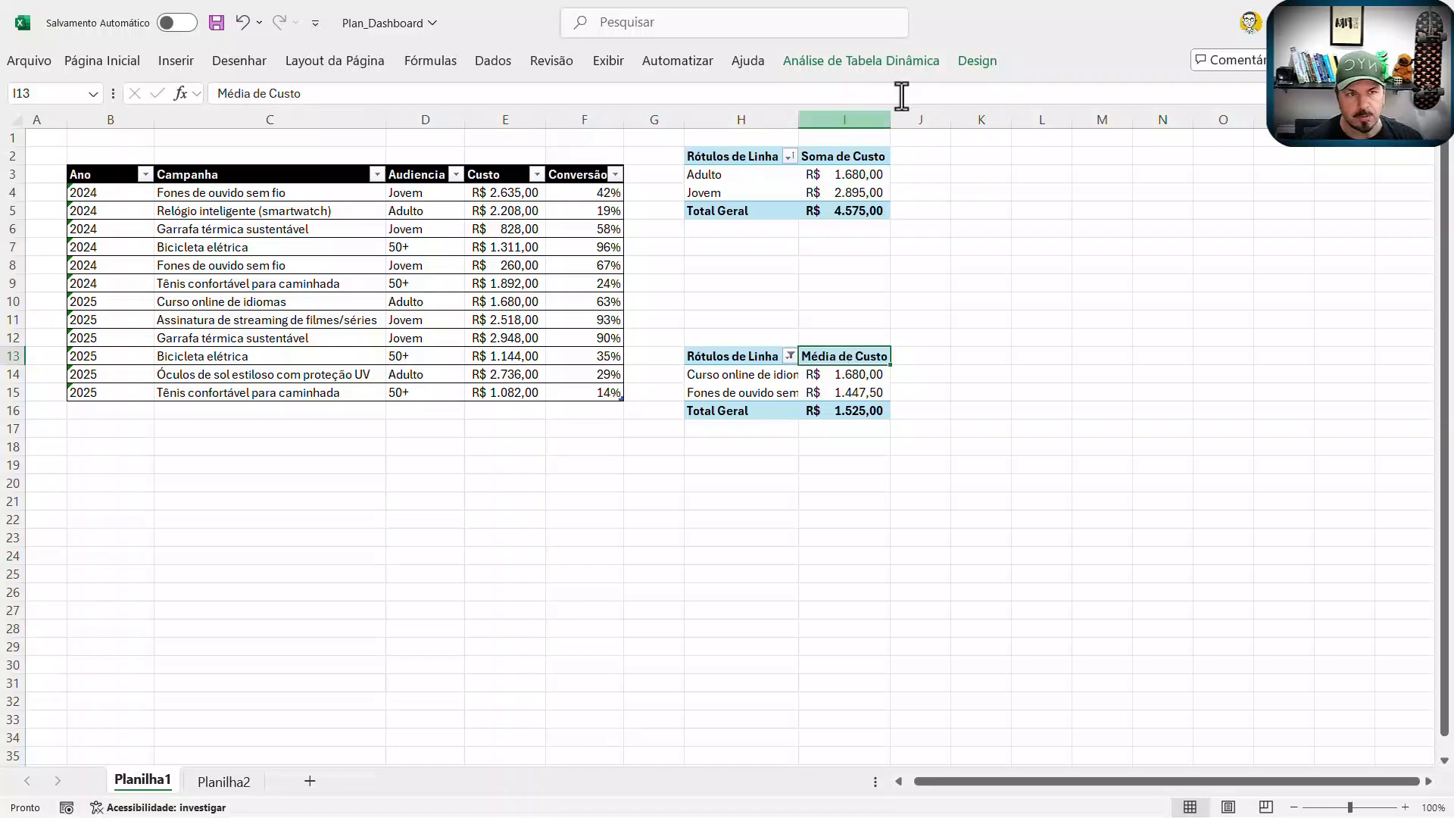
left_click(915, 59)
left_click(1246, 89)
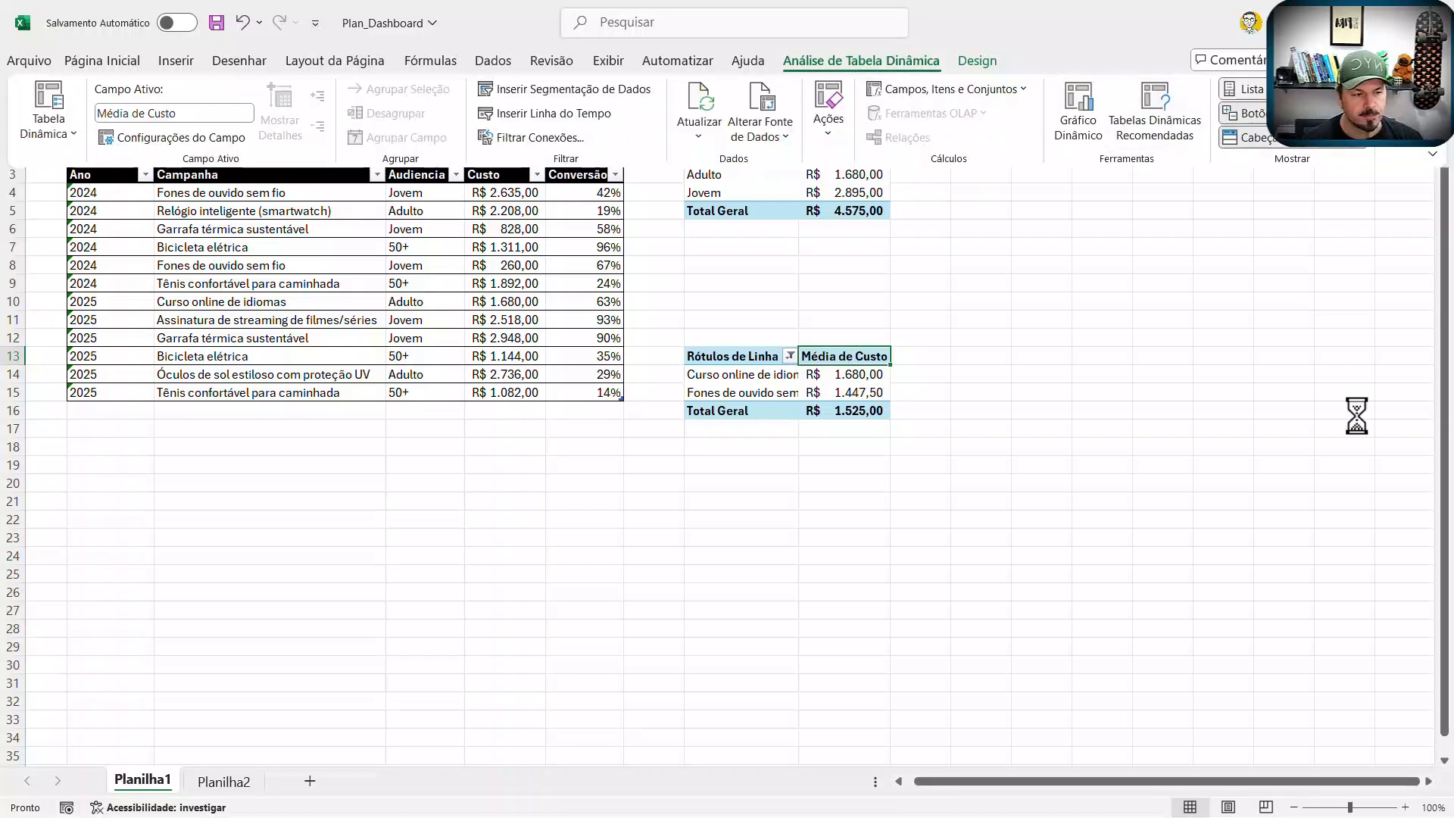
left_click(1347, 663)
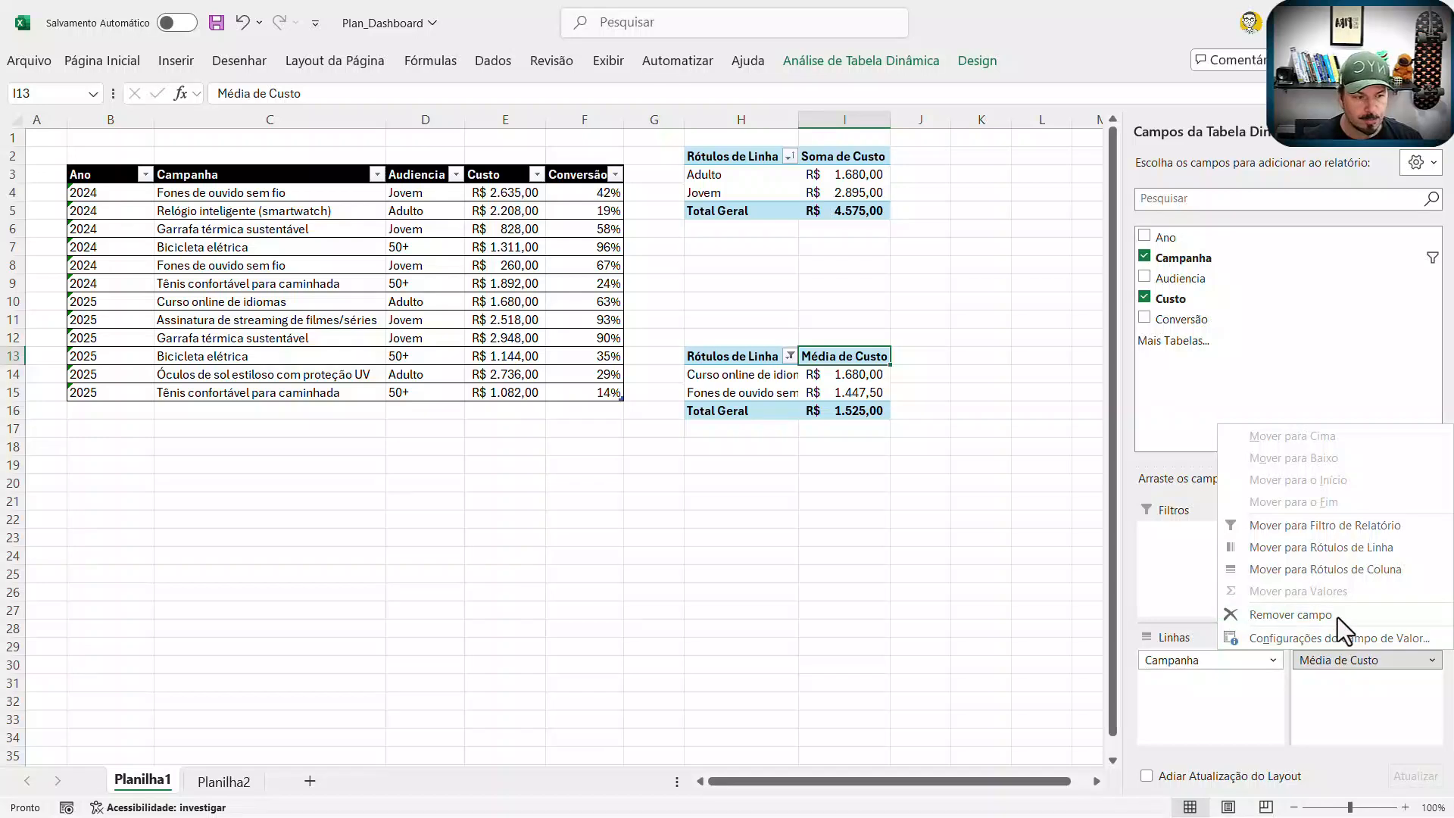
left_click(1336, 637)
left_click(674, 562)
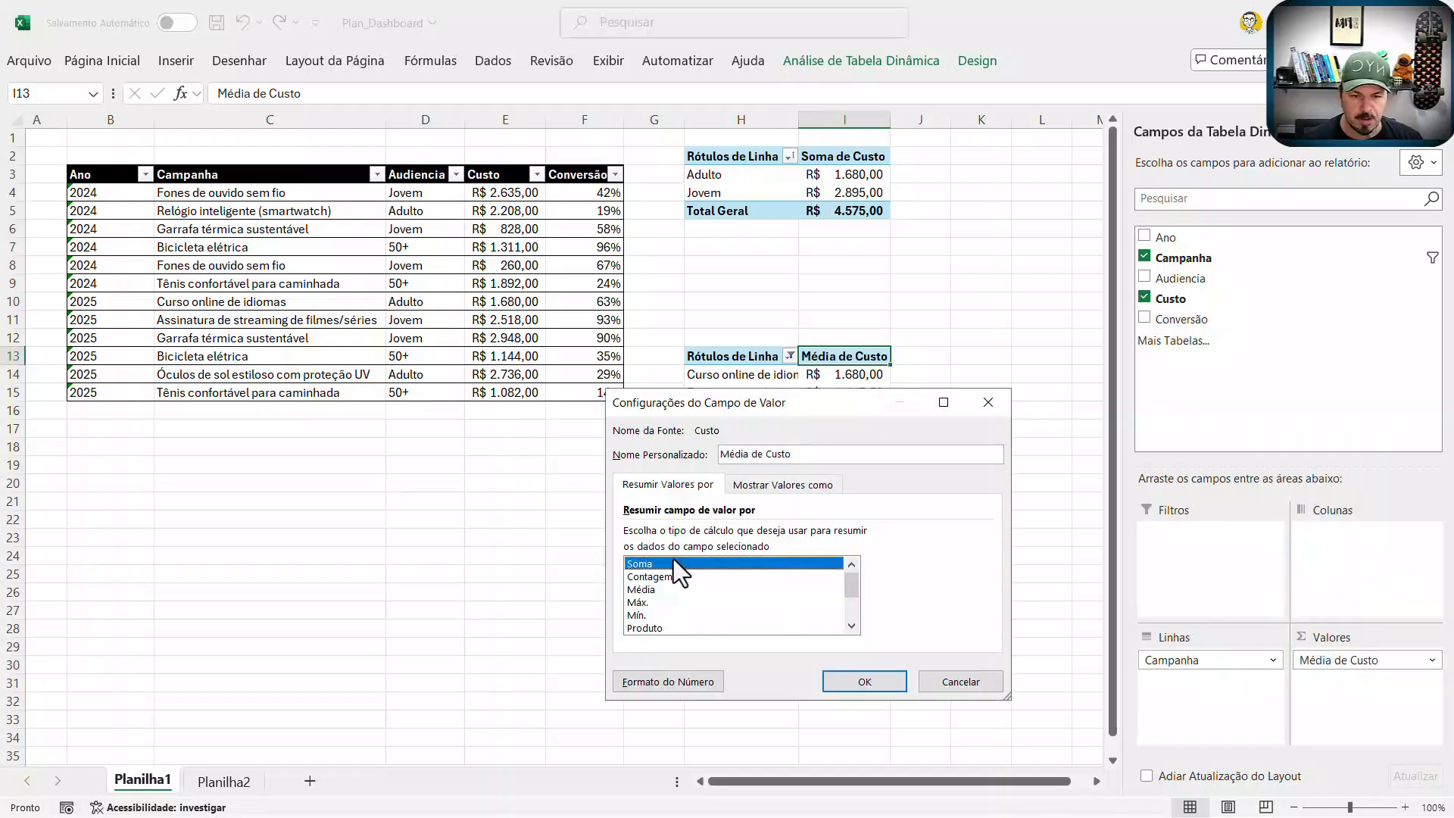
left_click(865, 681)
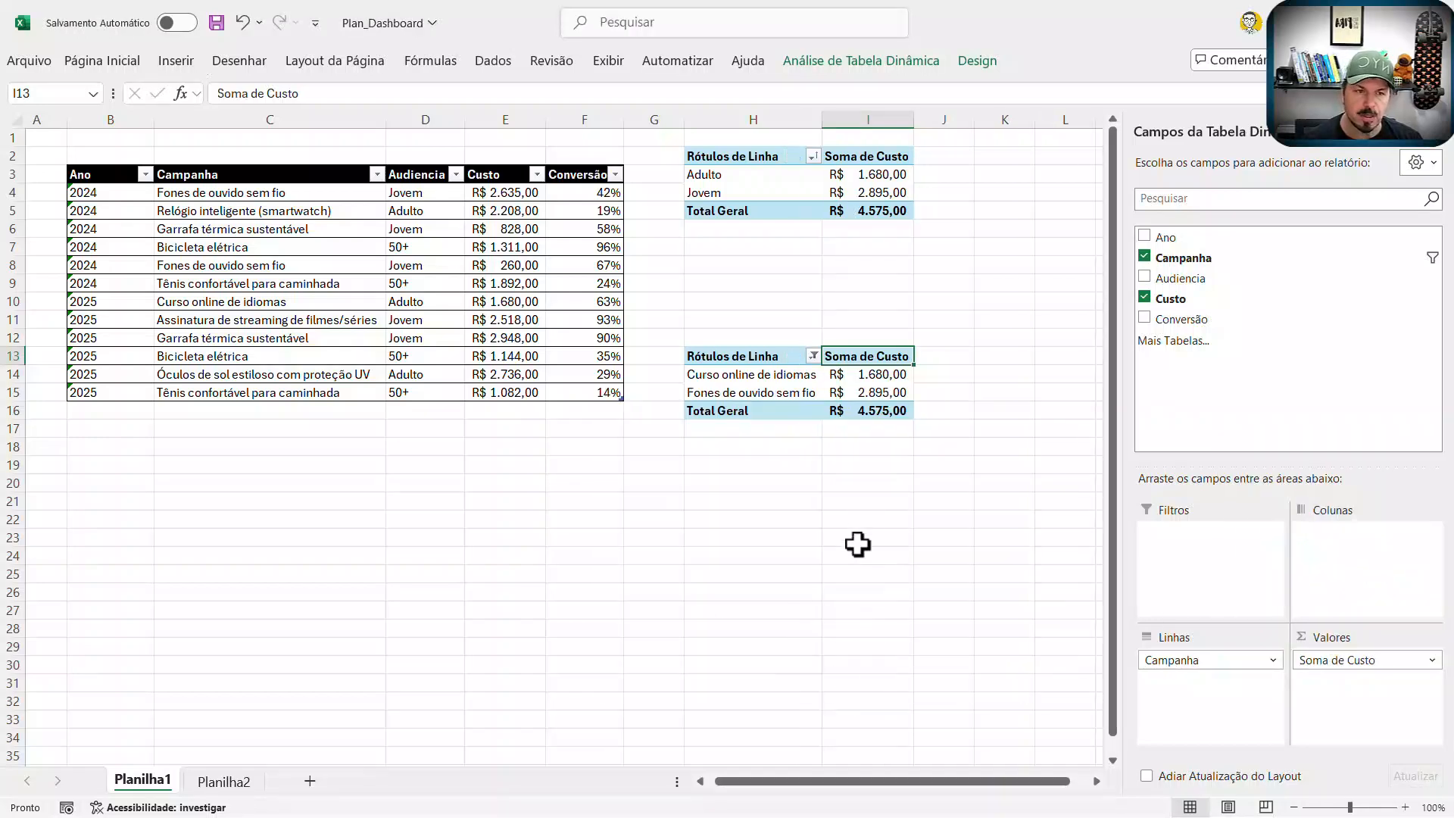
Step: On Planilha2, close the field list, filter Ano to only 2024 and clear the Campanha filter
left_click(212, 783)
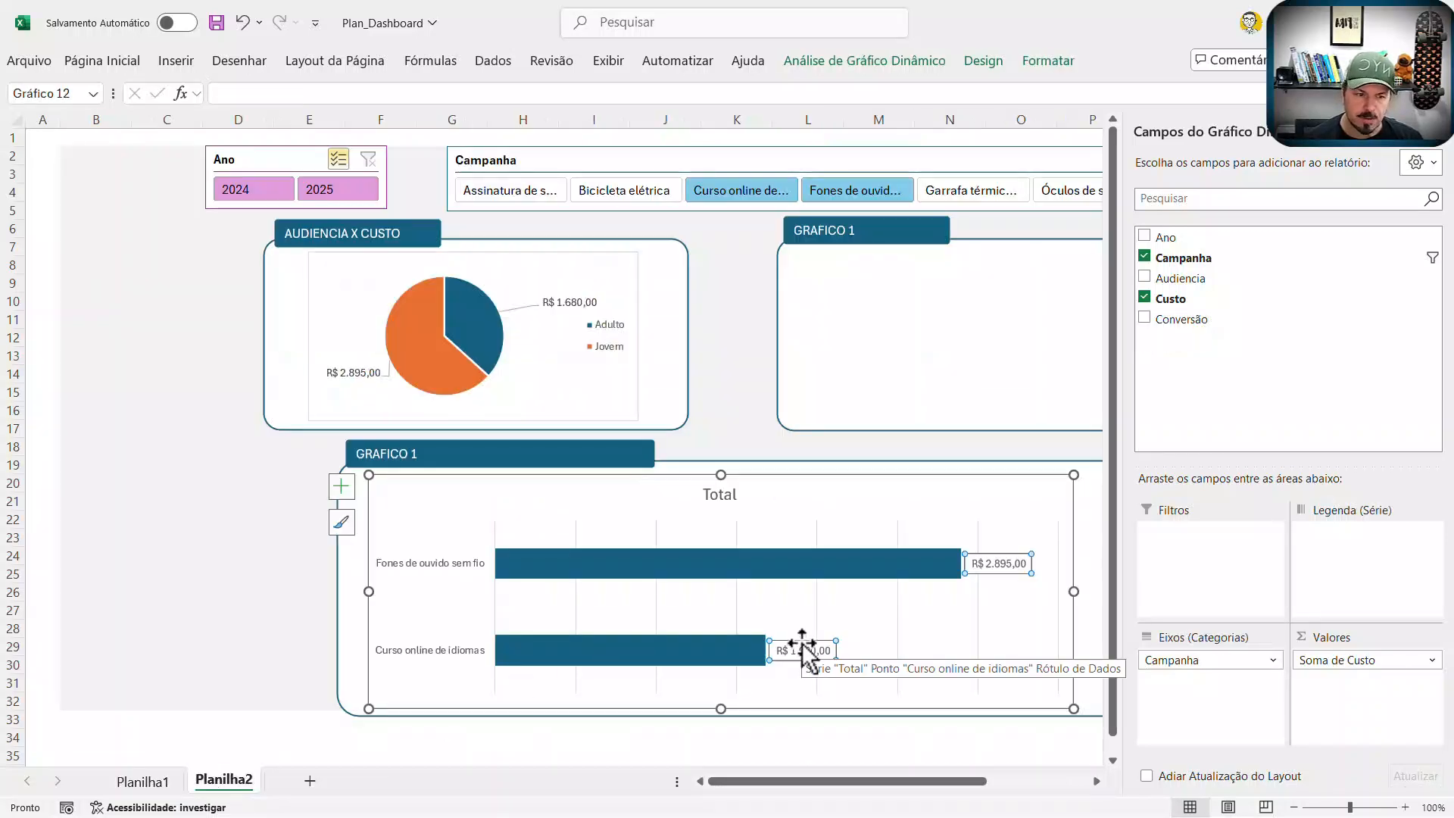
left_click(1442, 148)
left_click(152, 520)
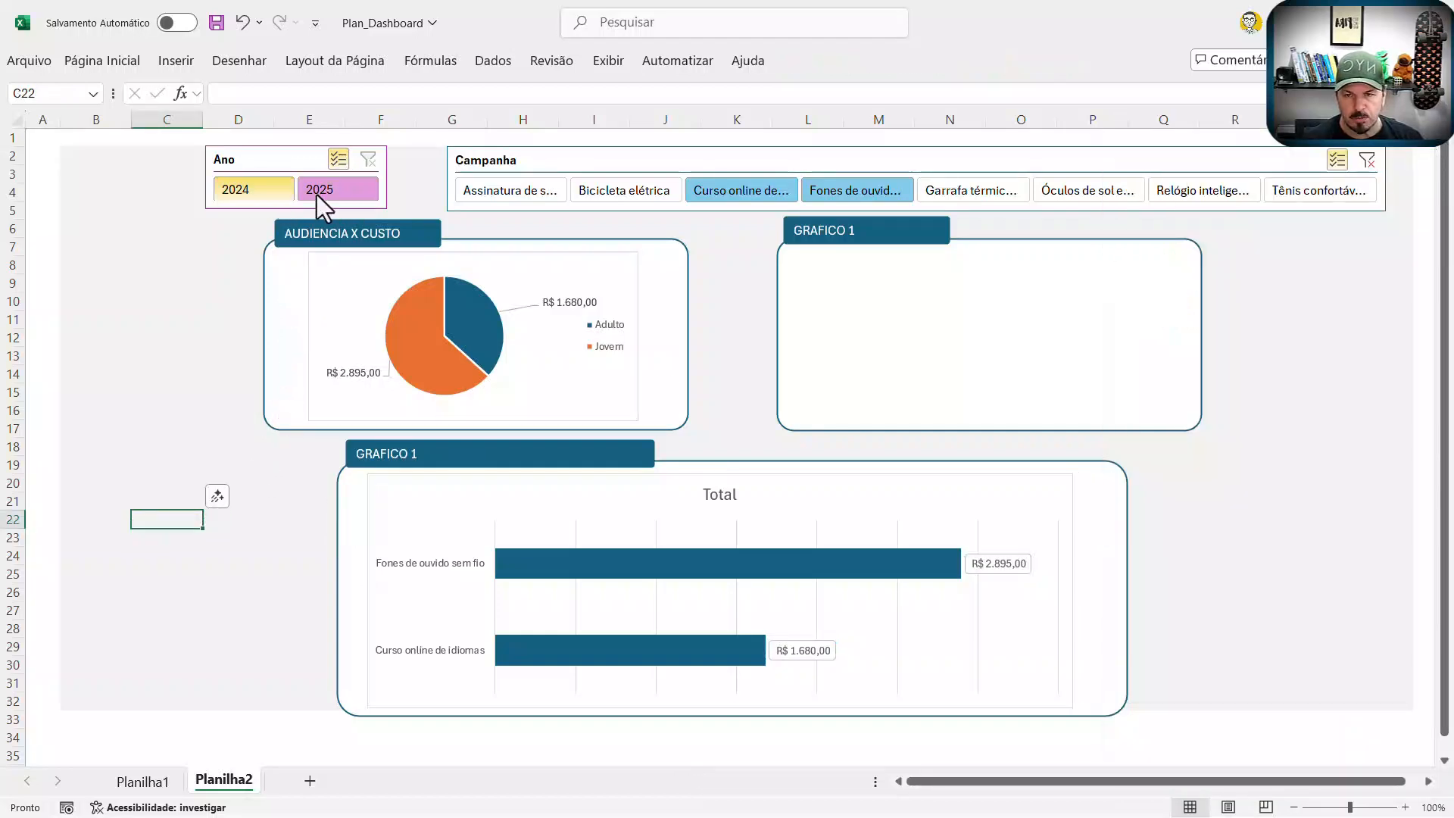
left_click(336, 192)
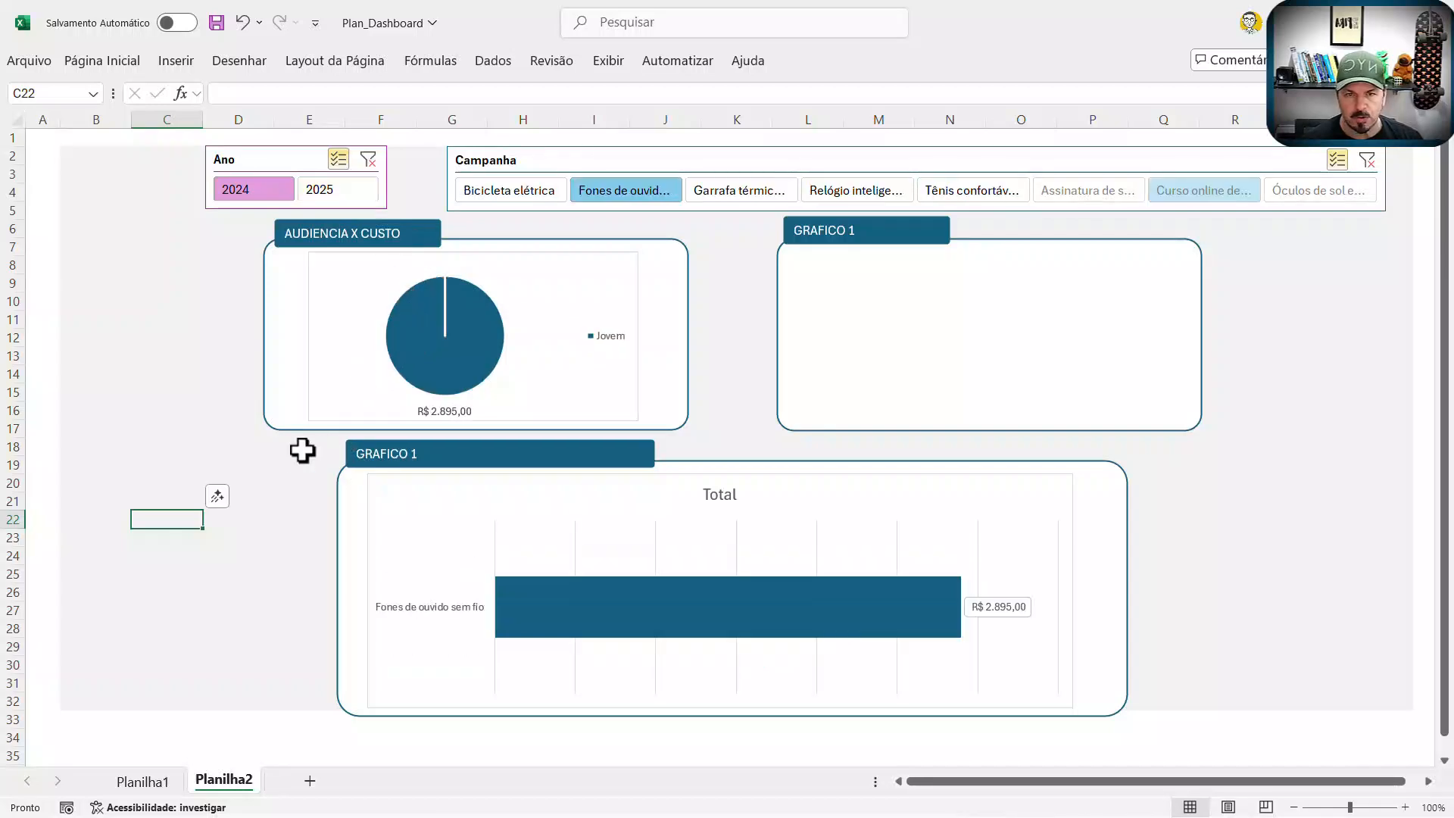
left_click(1368, 165)
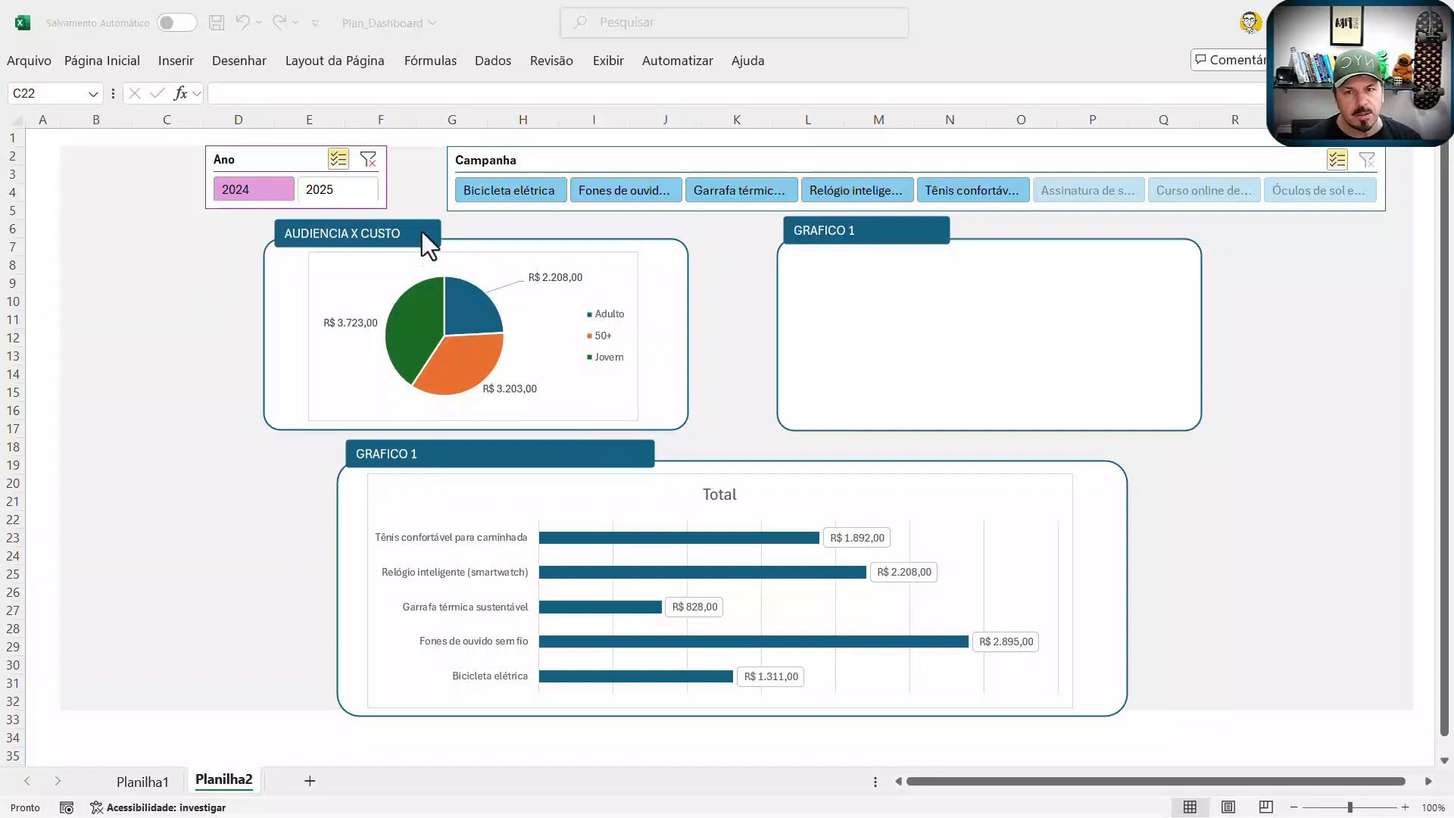
Step: Move the Ano slicer to the dashboard's left edge, and shift the Campanha slicer right and narrow it from its left side
left_click(287, 162)
left_click_drag(285, 162, 159, 159)
left_click_drag(740, 156, 767, 159)
left_click_drag(475, 184, 518, 181)
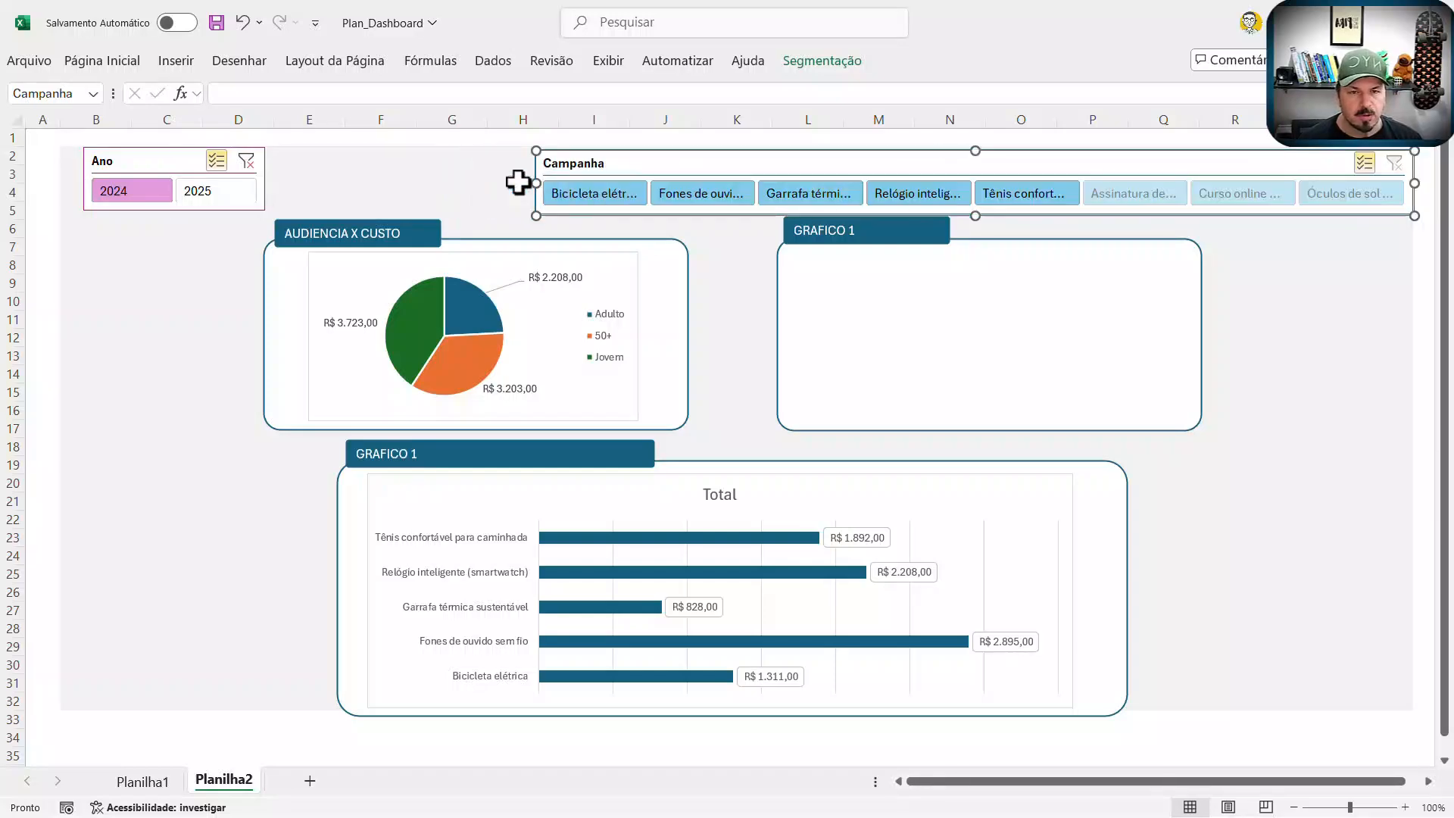
Step: On Planilha1, duplicate the Campanha pivot table and place the copy below it starting at H25
left_click(142, 782)
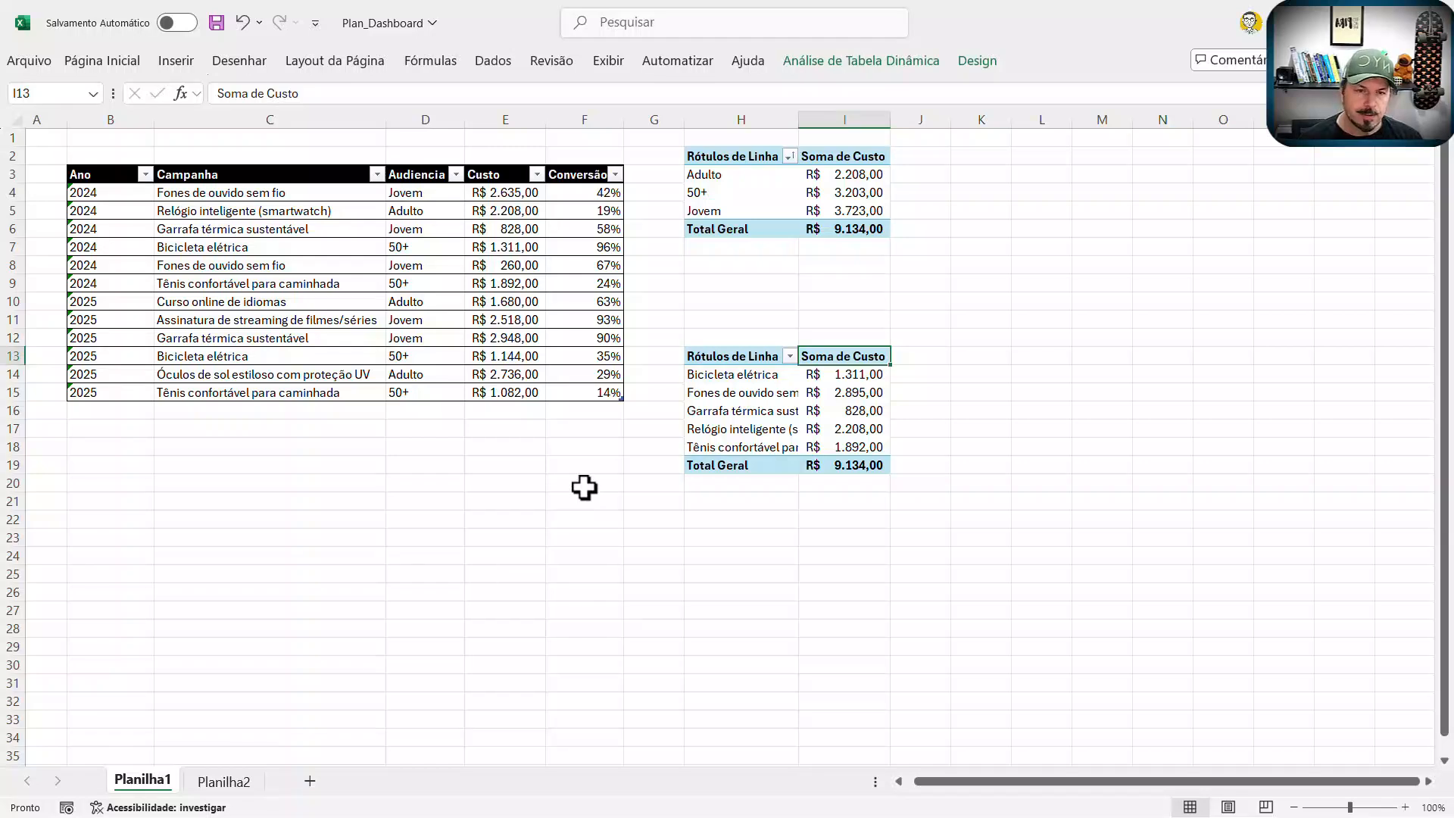
left_click(743, 356)
left_click_drag(742, 356, 838, 461)
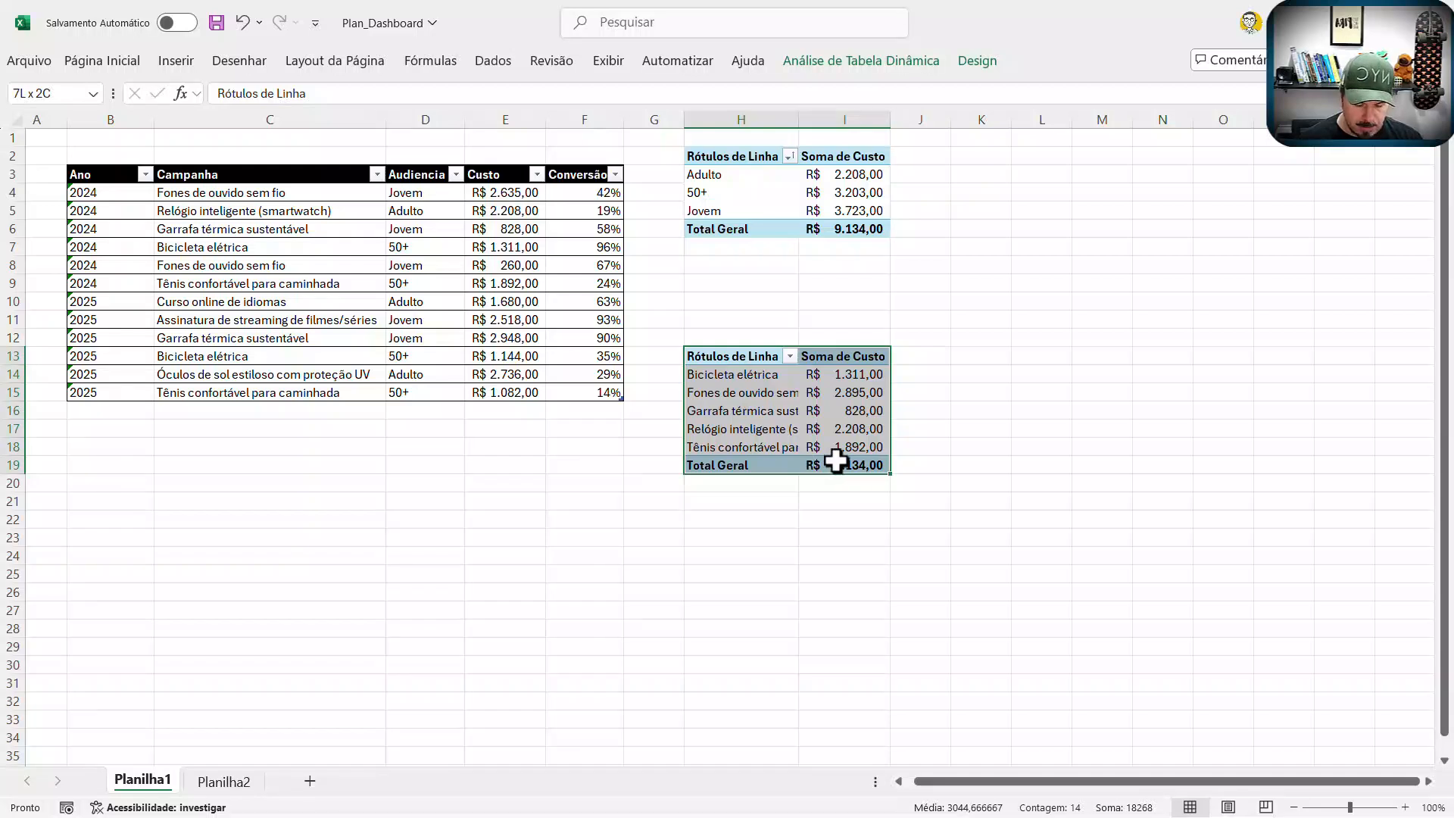
key("ctrl+c")
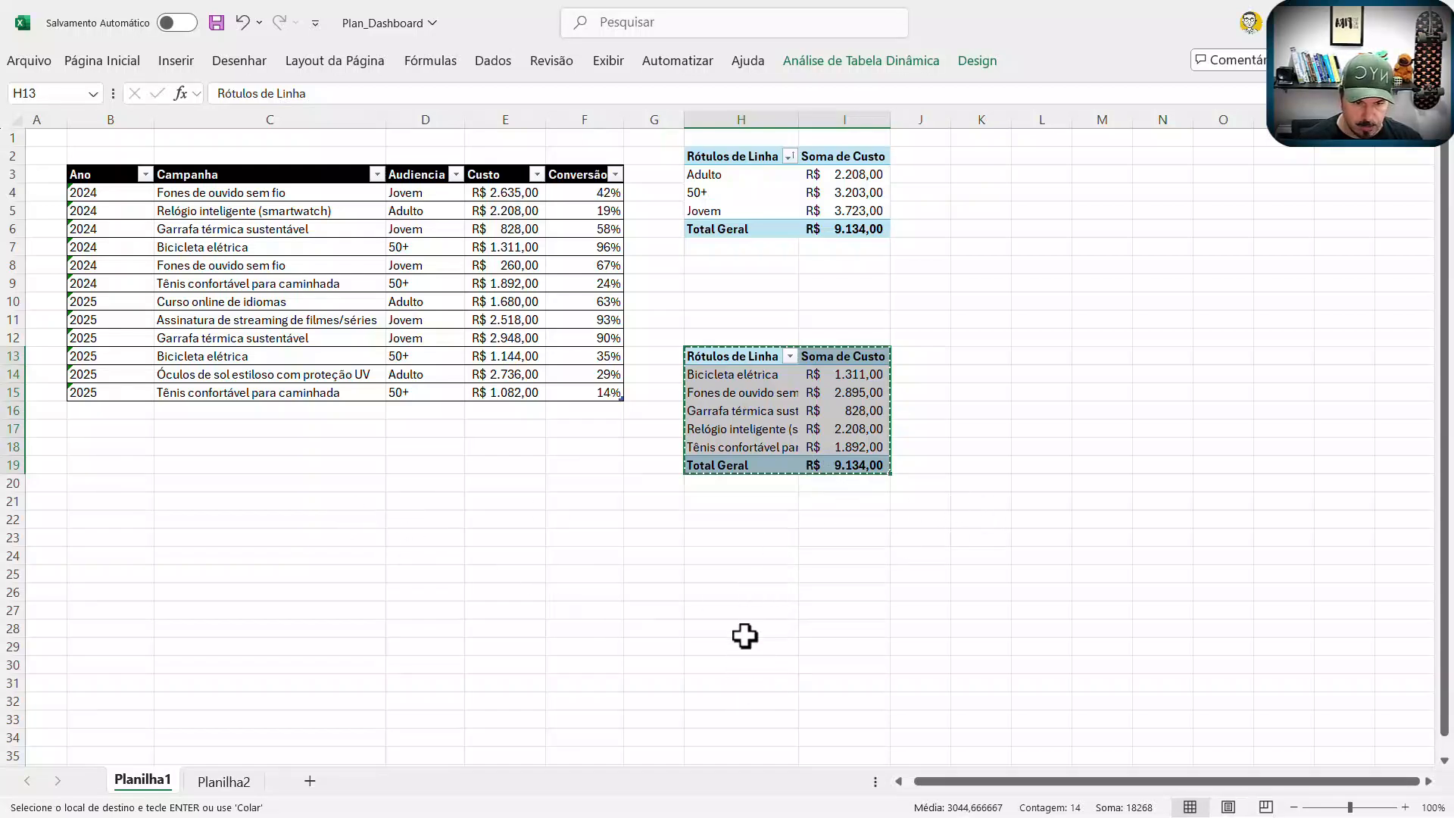
left_click(748, 627)
key("ctrl+v")
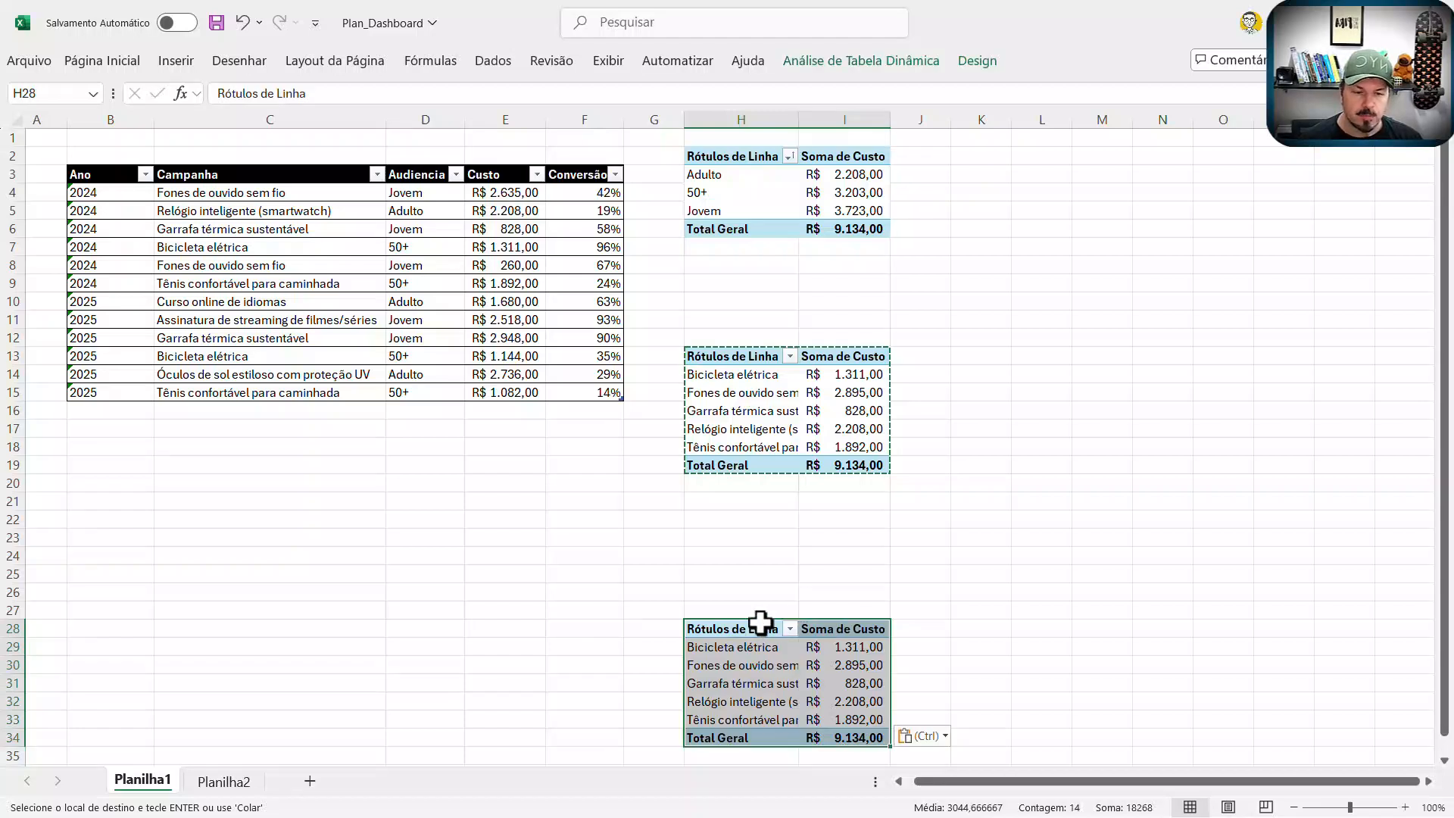
left_click_drag(761, 621, 752, 579)
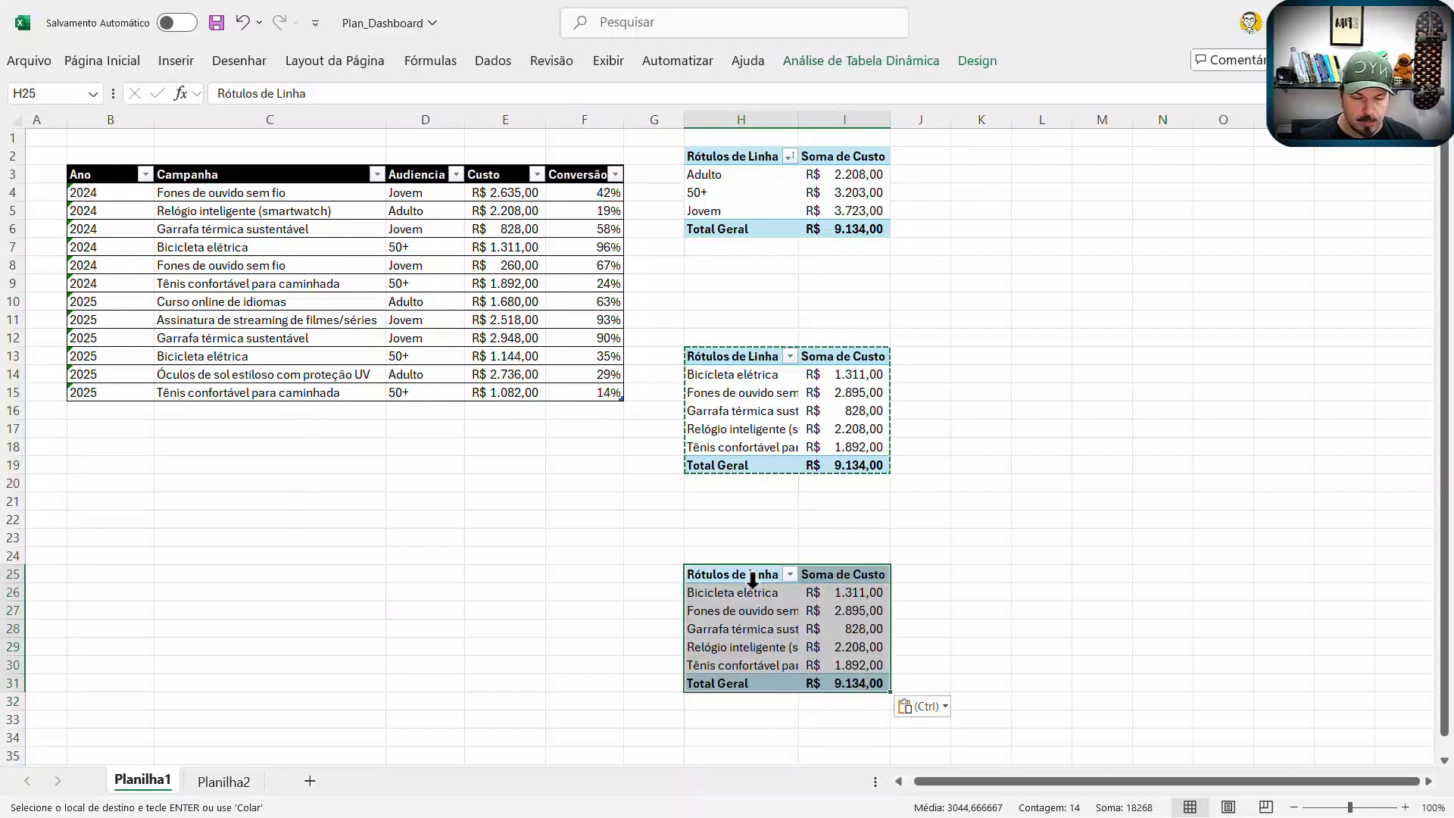
Step: Replace Campanha with Audiencia as the row field of the copied pivot table at H25
left_click(746, 574)
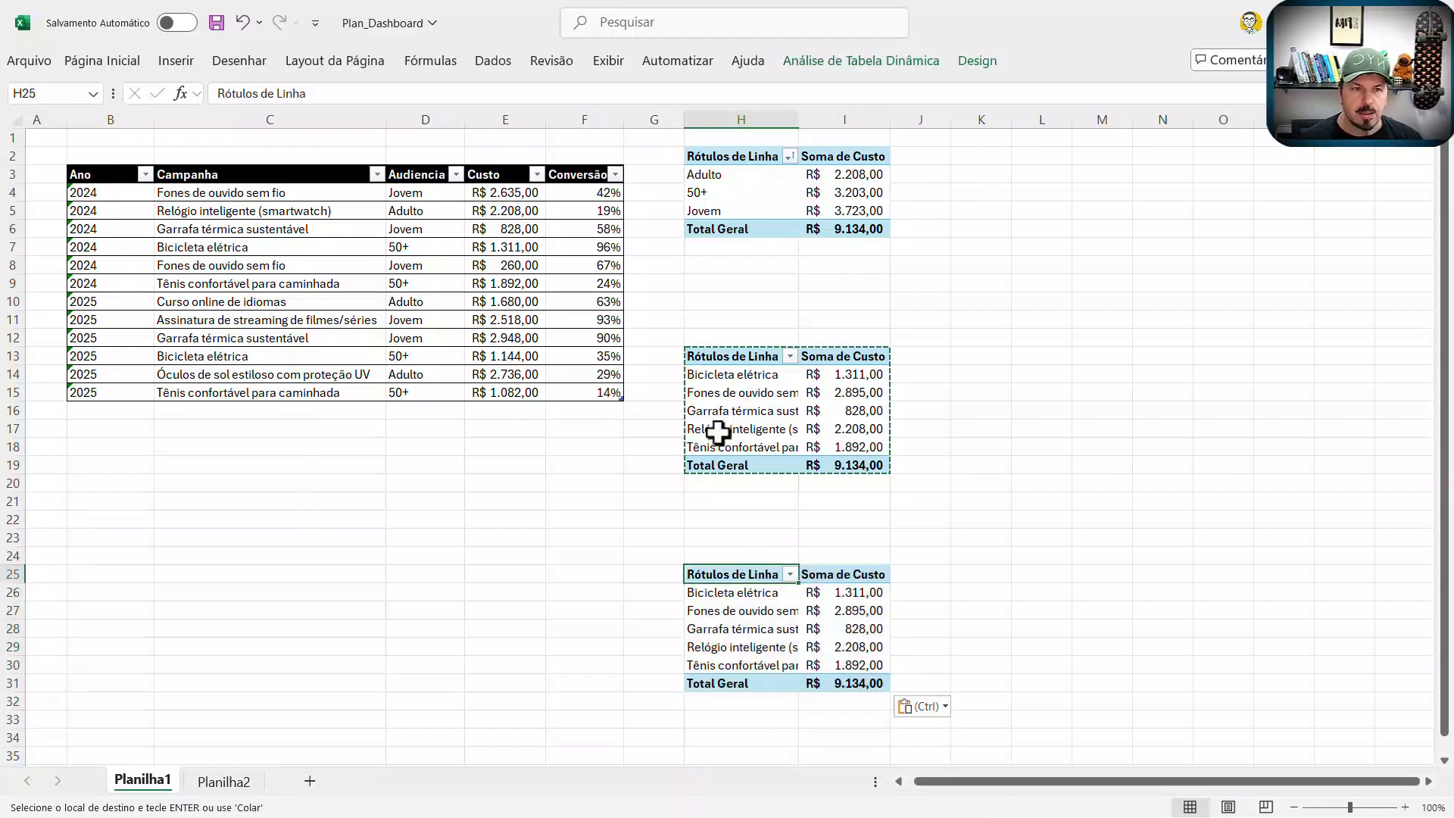
left_click(869, 64)
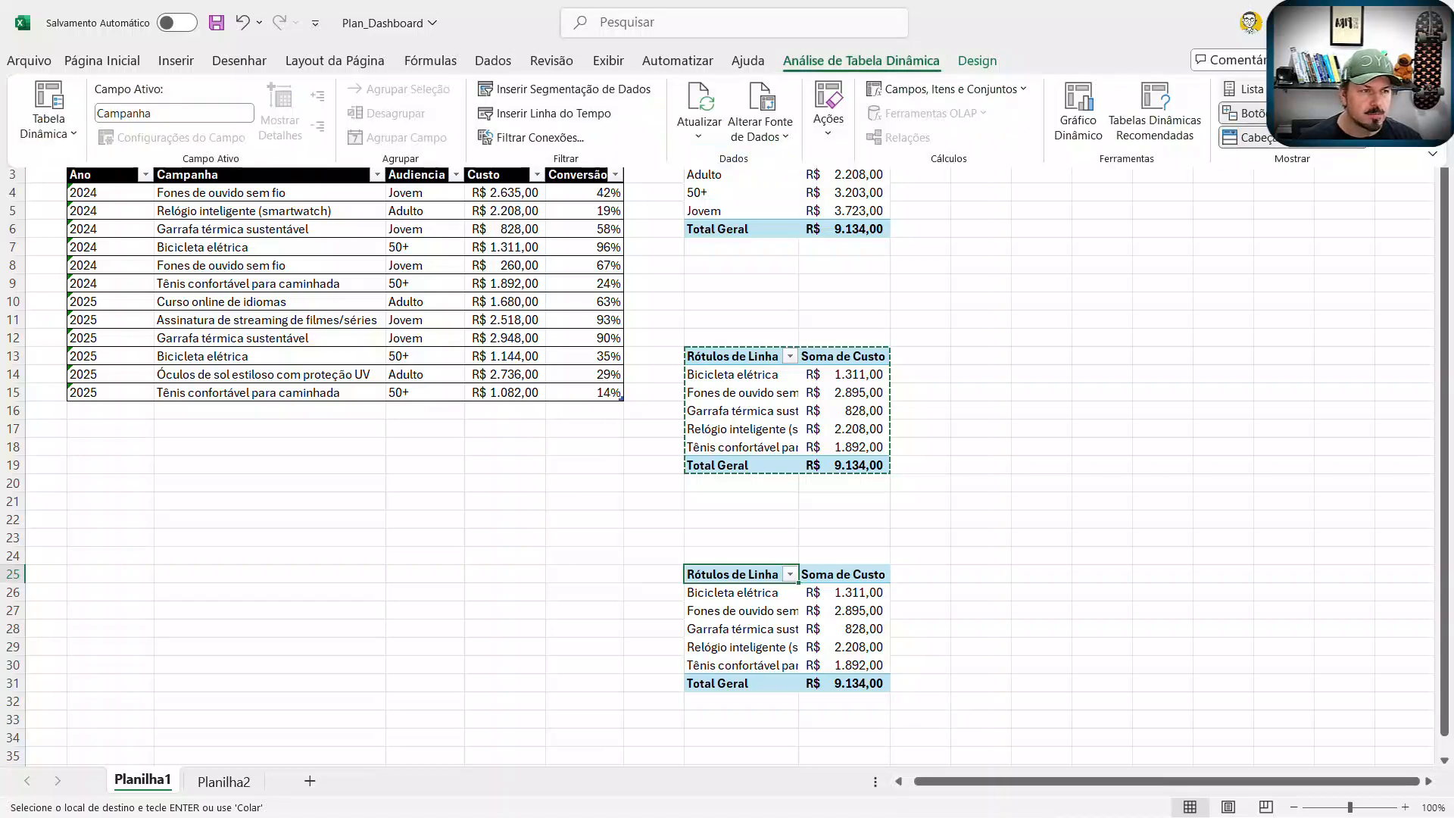
left_click(1288, 89)
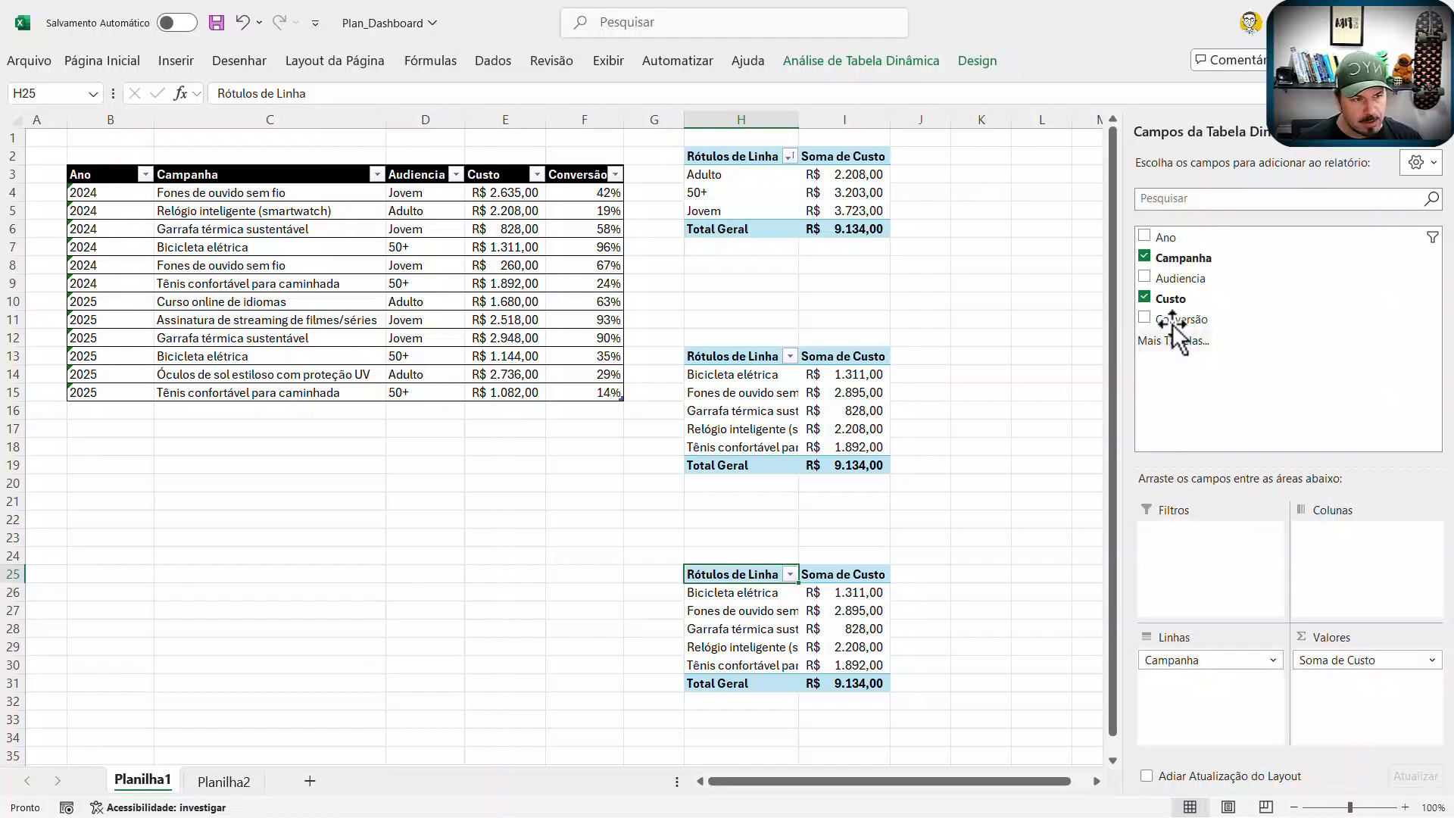
left_click(1145, 258)
left_click_drag(1170, 278, 1201, 675)
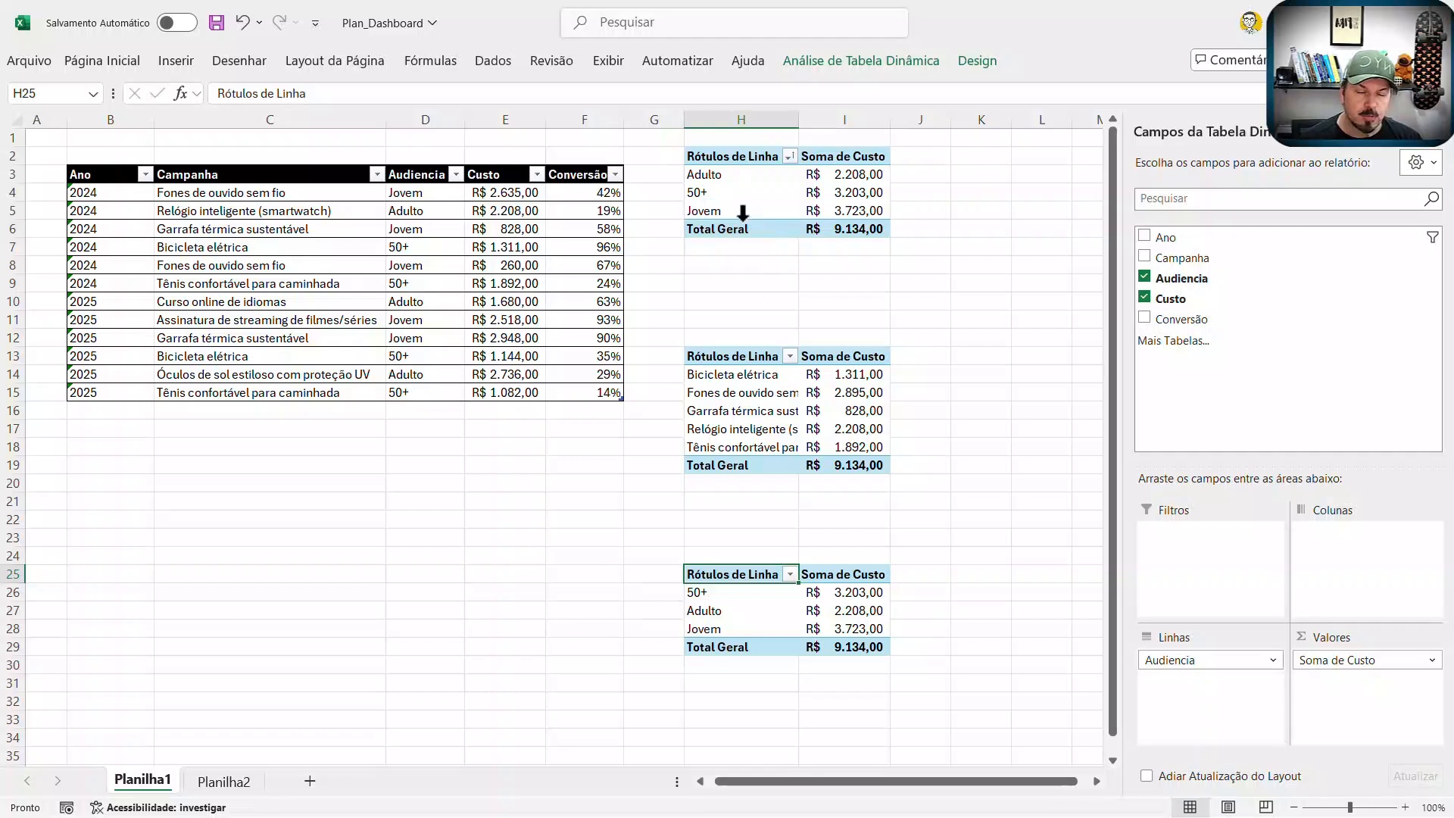
Step: Close the field list and remove the copied pivot table by pasting a blank cell over G23:K32
left_click(727, 195)
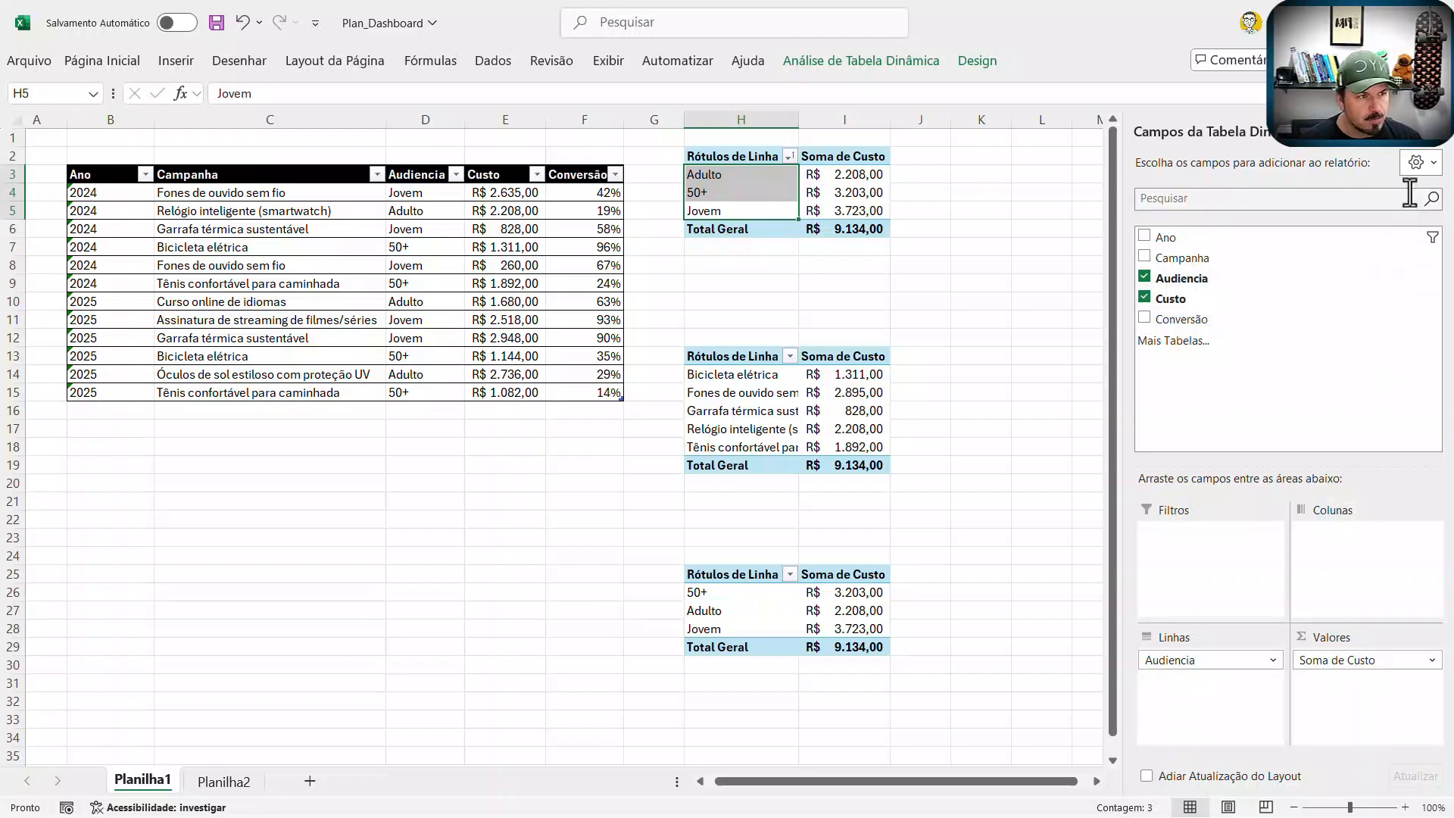
left_click(1439, 142)
left_click(763, 580)
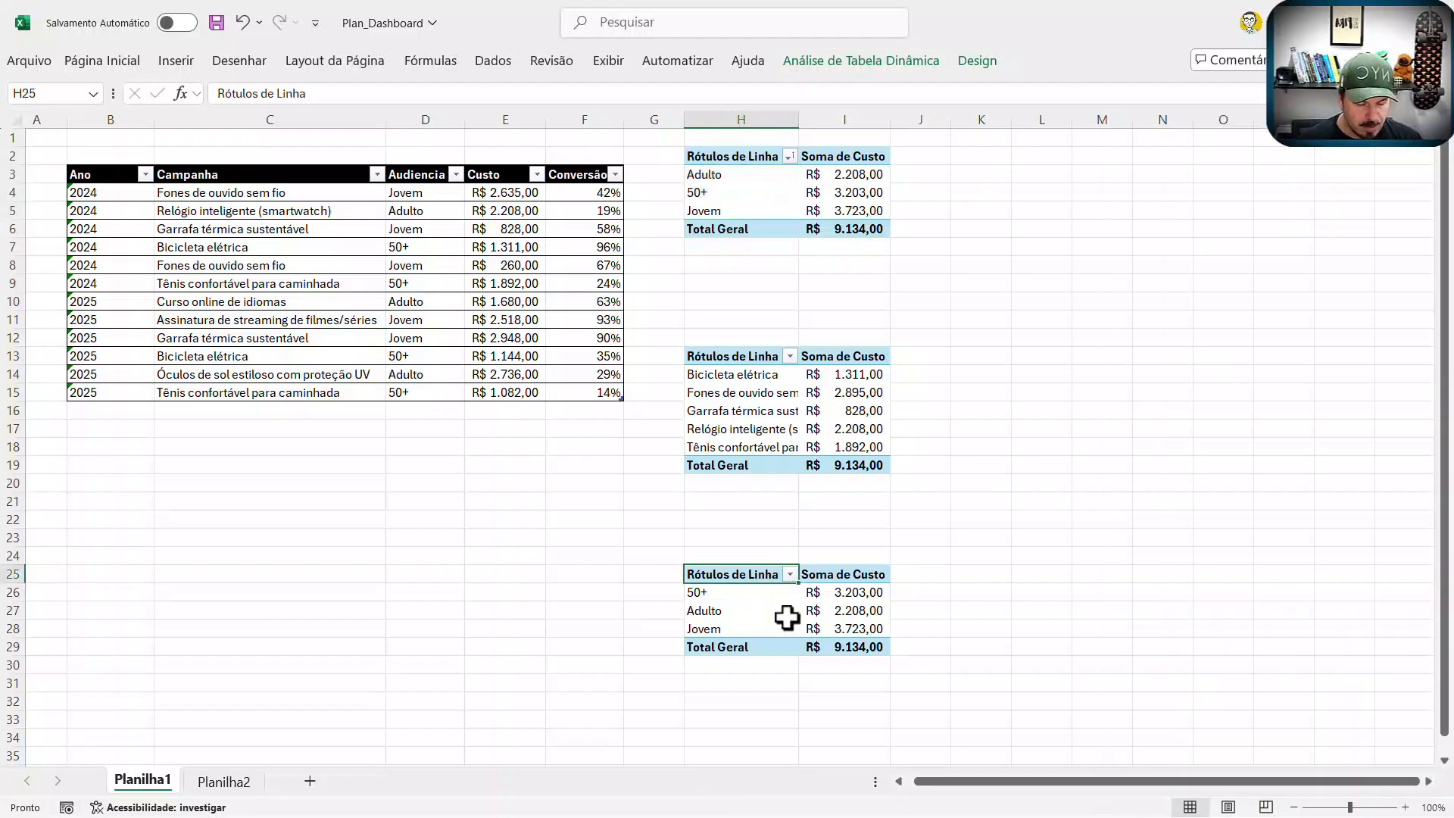
left_click(843, 653)
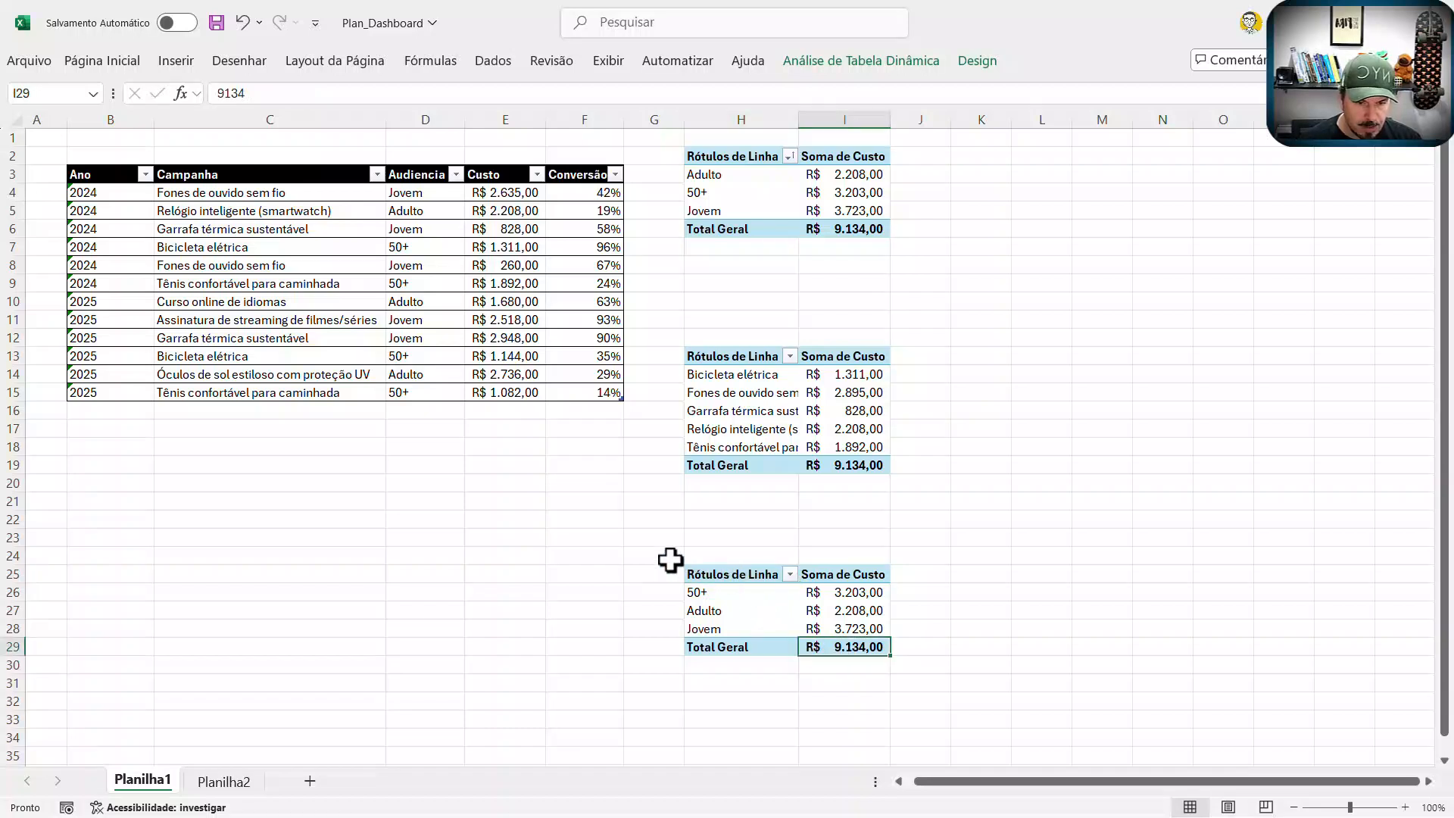
left_click_drag(669, 558, 960, 692)
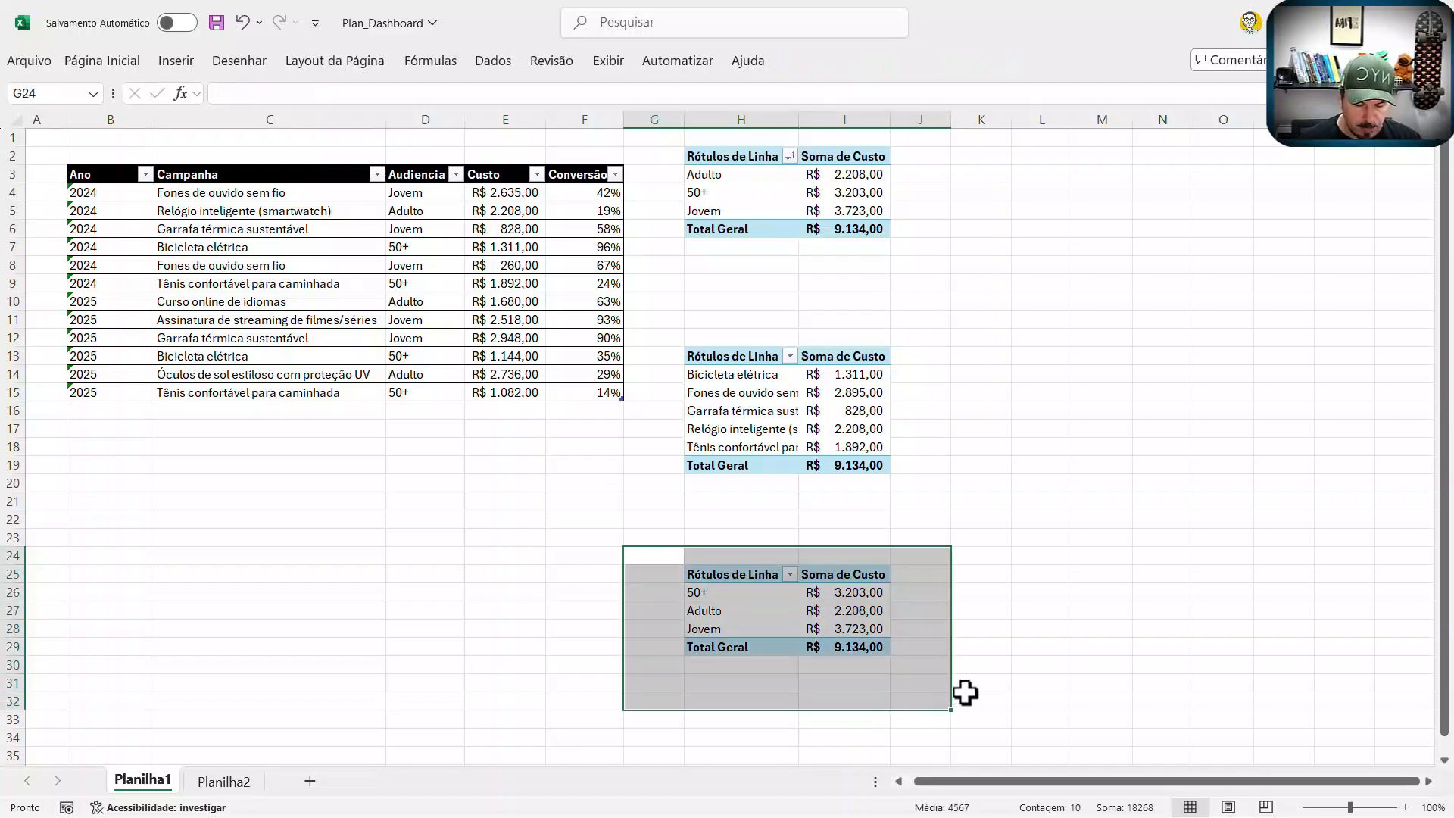
left_click(980, 648)
key("ctrl+c")
left_click_drag(671, 539, 962, 693)
key("ctrl+v")
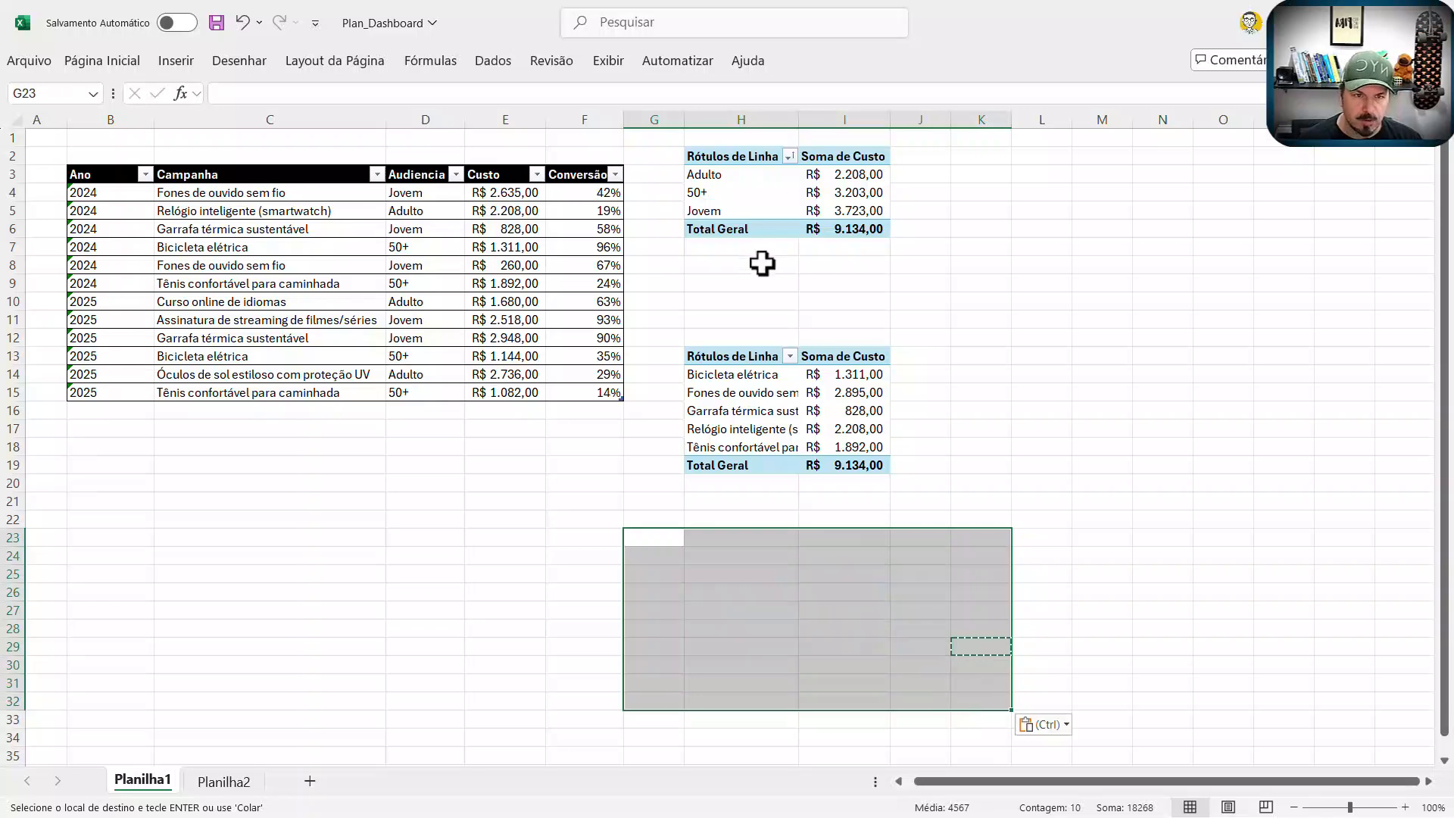
Step: Insert an Audiencia slicer for the Audiencia pivot table at H2
left_click_drag(750, 174, 750, 210)
left_click(100, 61)
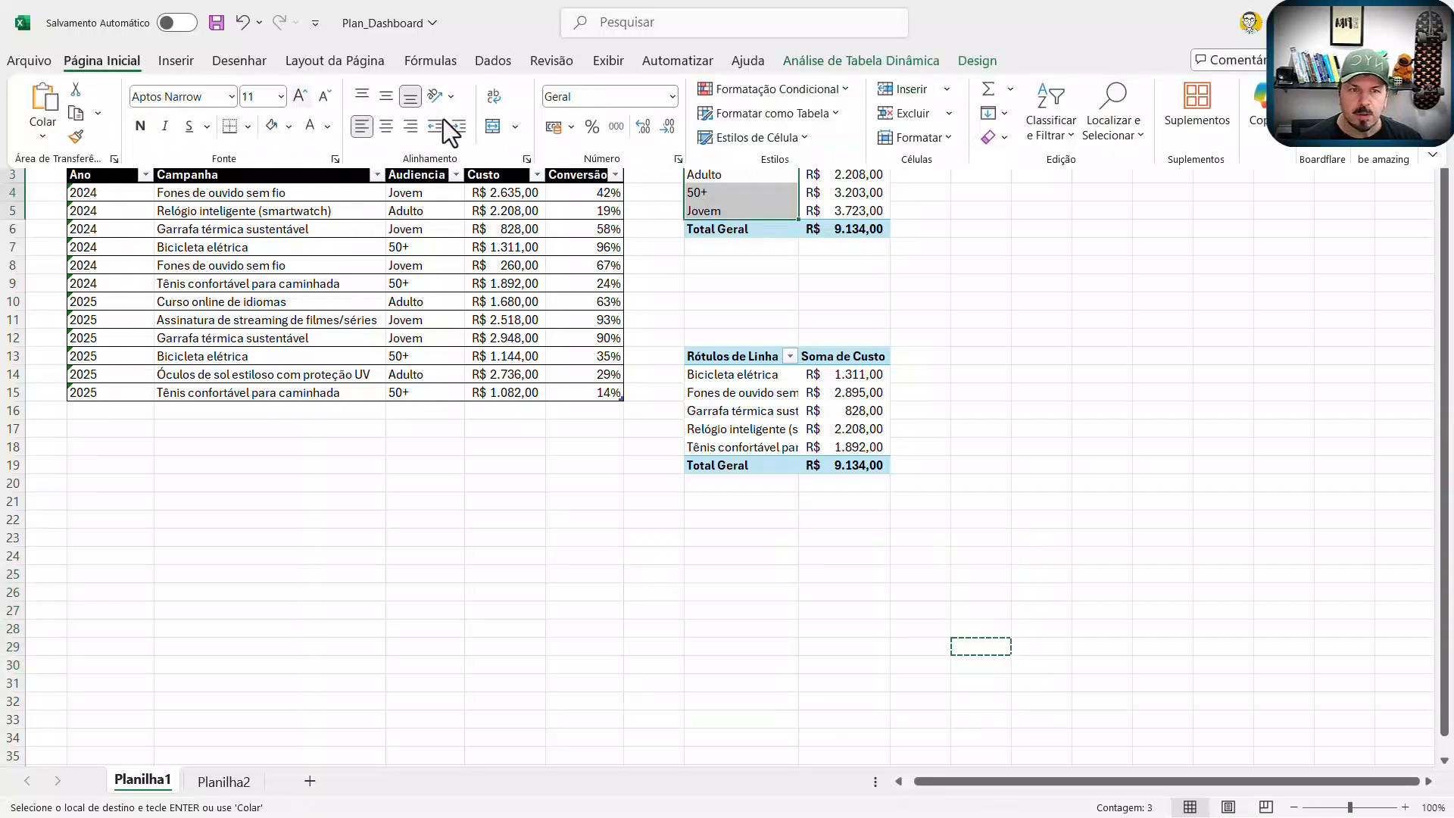
left_click(861, 66)
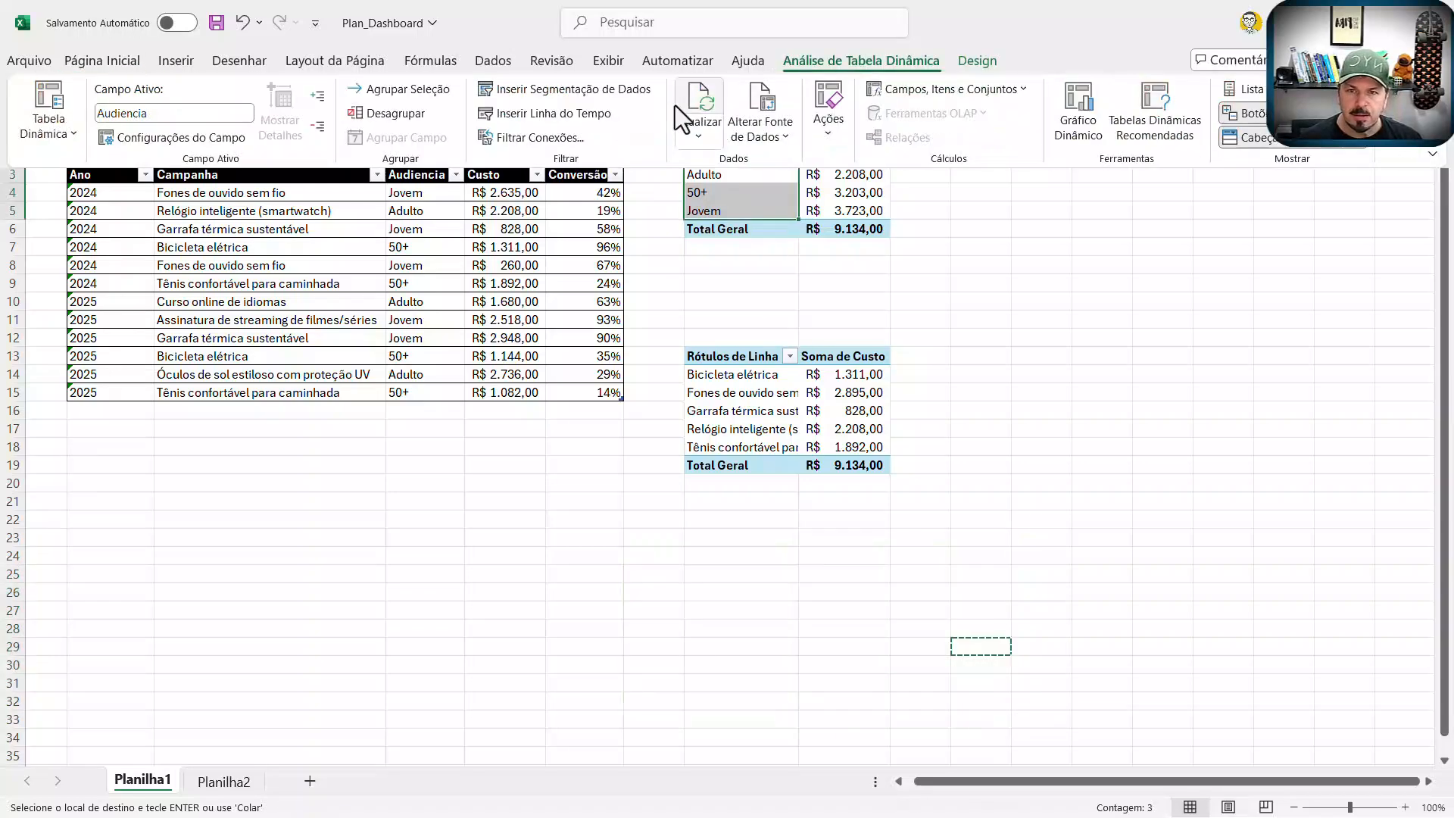
left_click(591, 94)
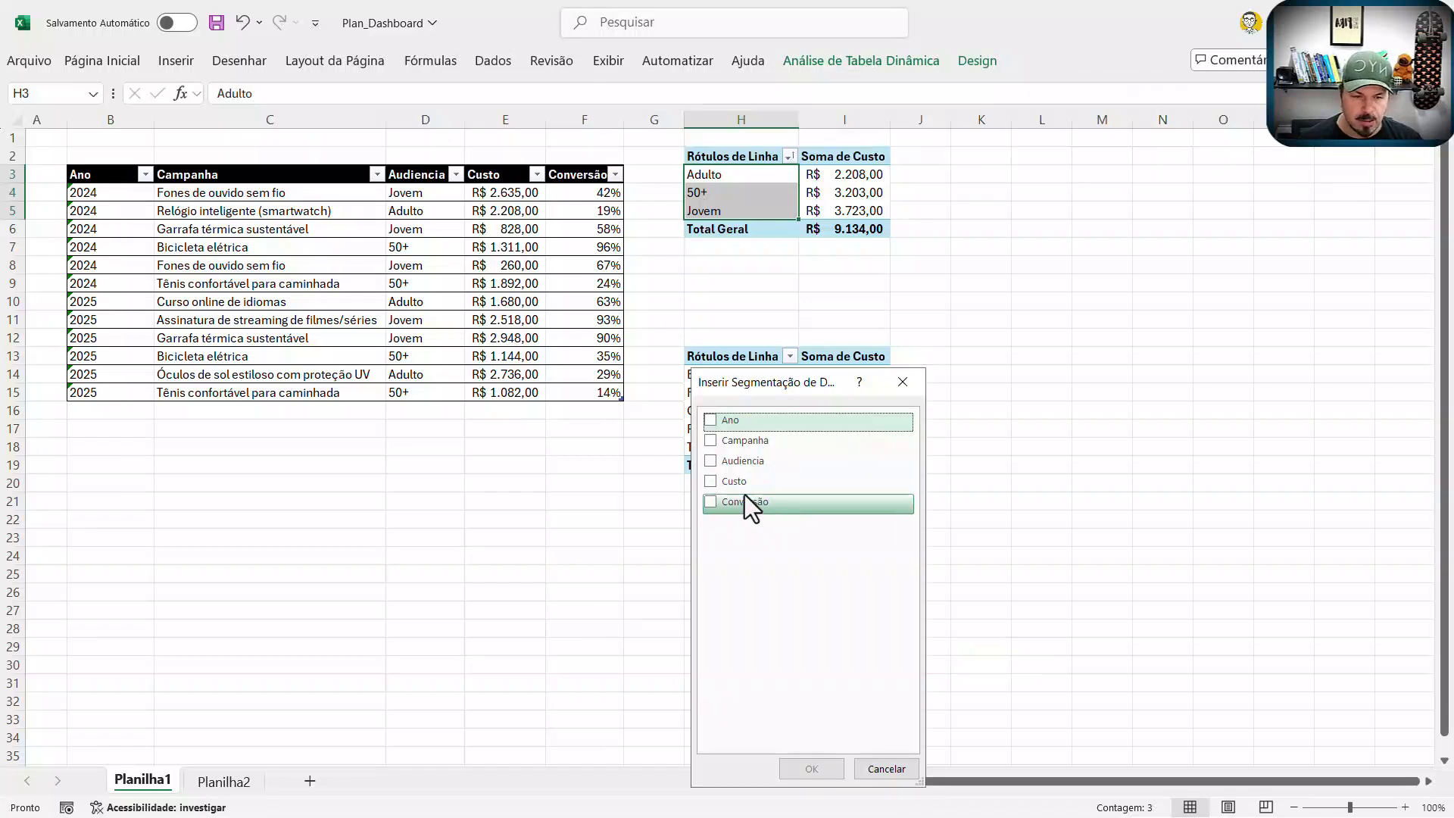
left_click(710, 462)
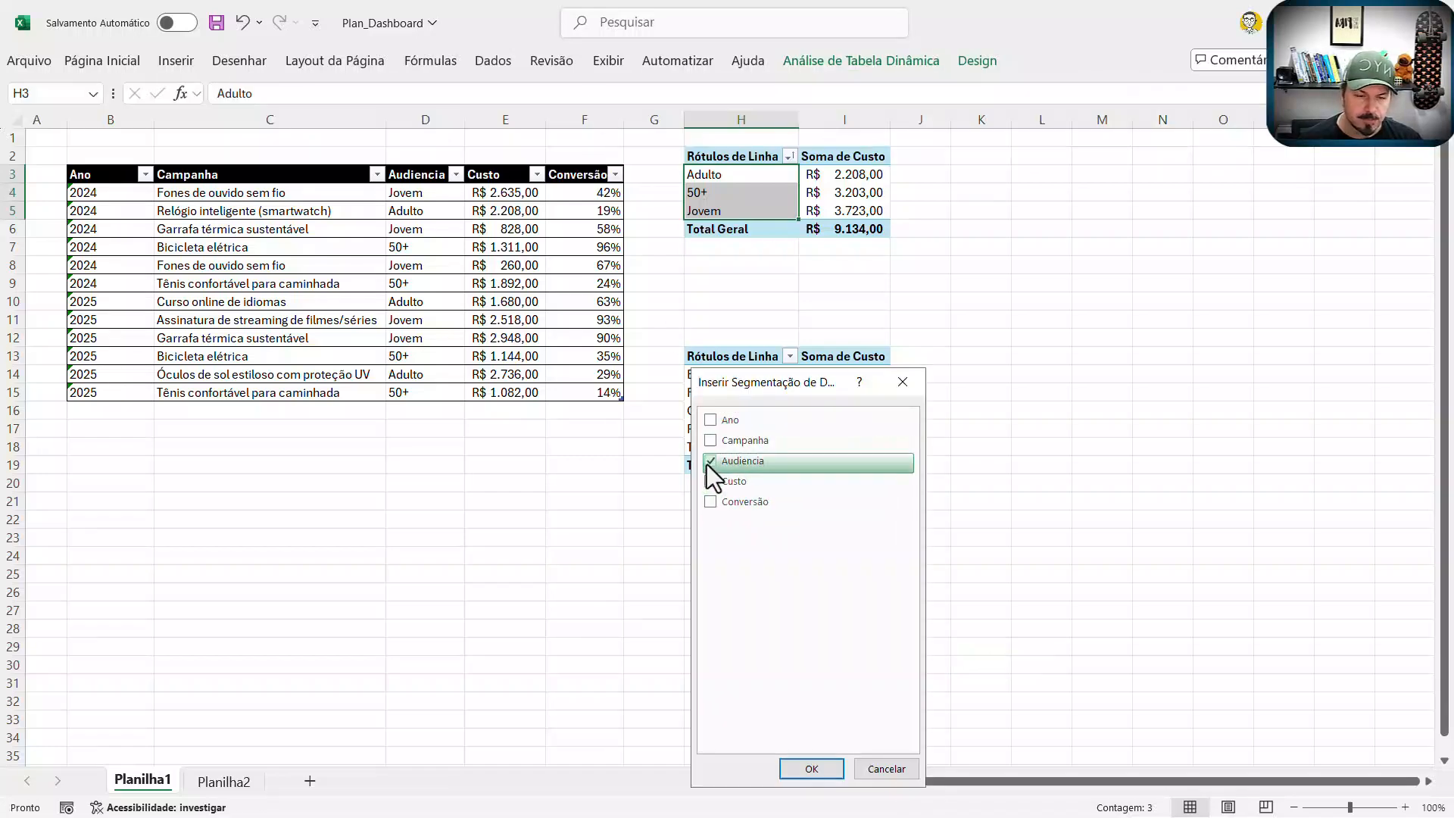
left_click(811, 769)
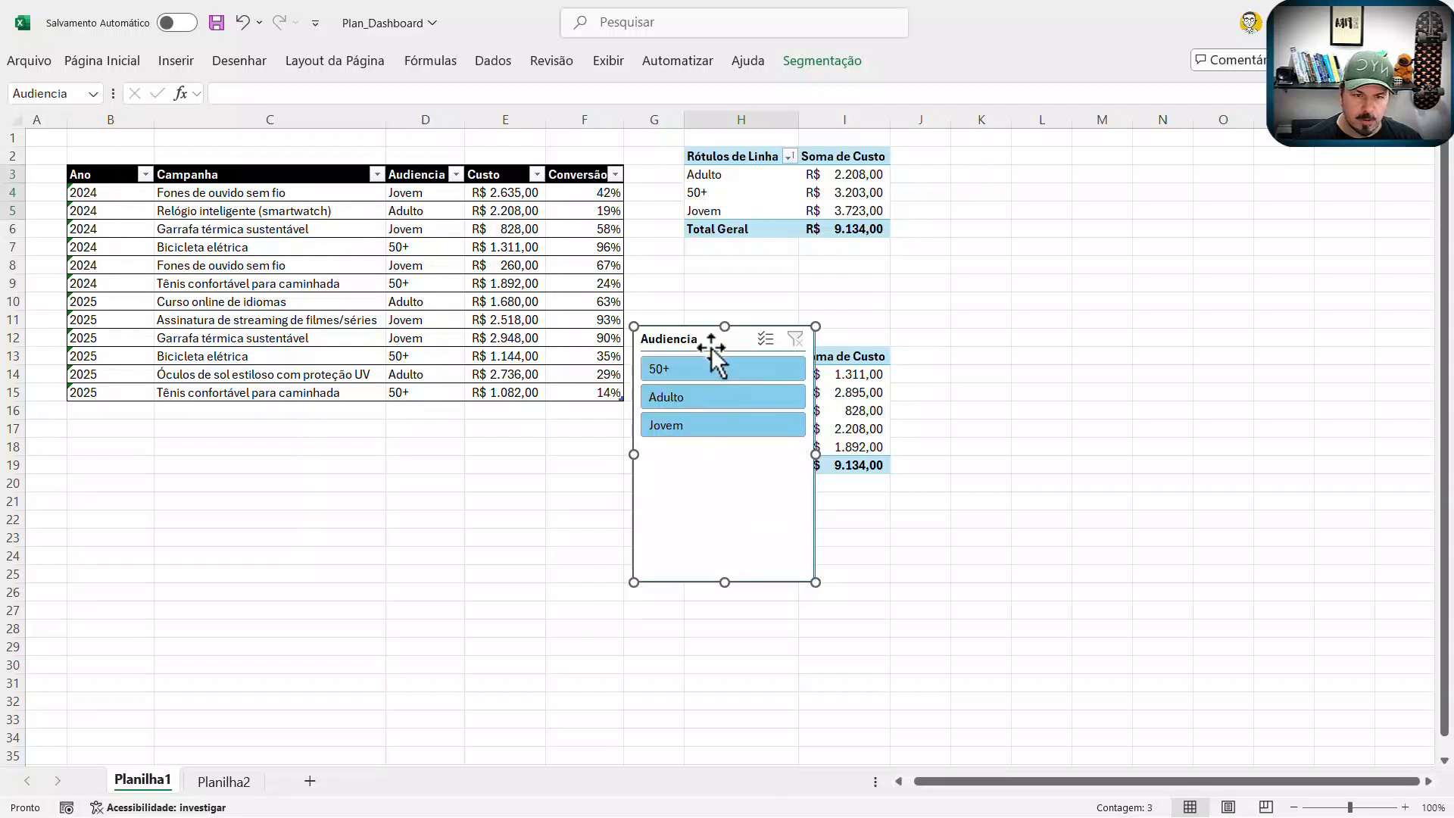
Step: Move the Audiencia slicer below the source data table and arrange its buttons in 3 columns
left_click_drag(708, 334, 423, 478)
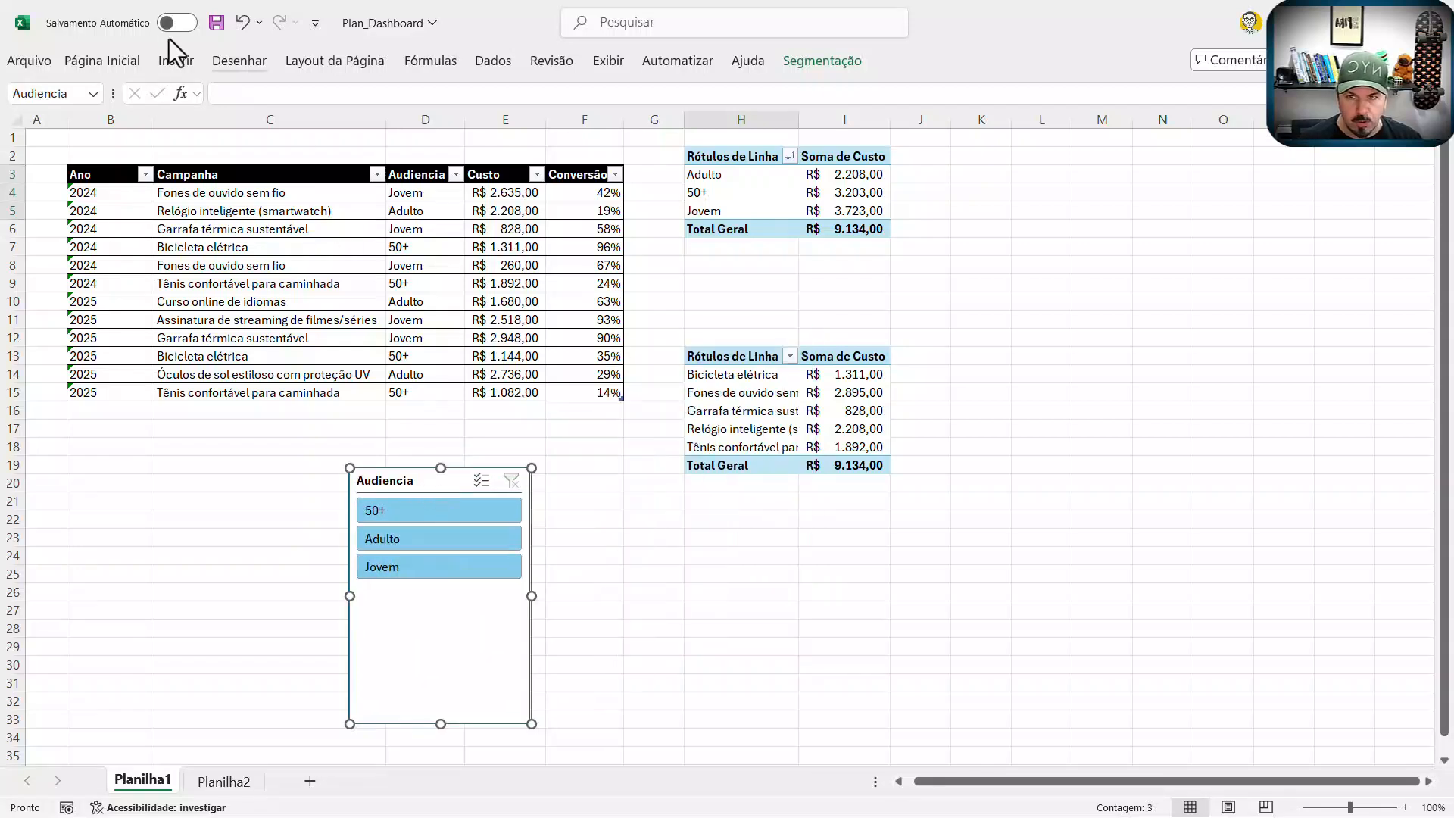
left_click(823, 60)
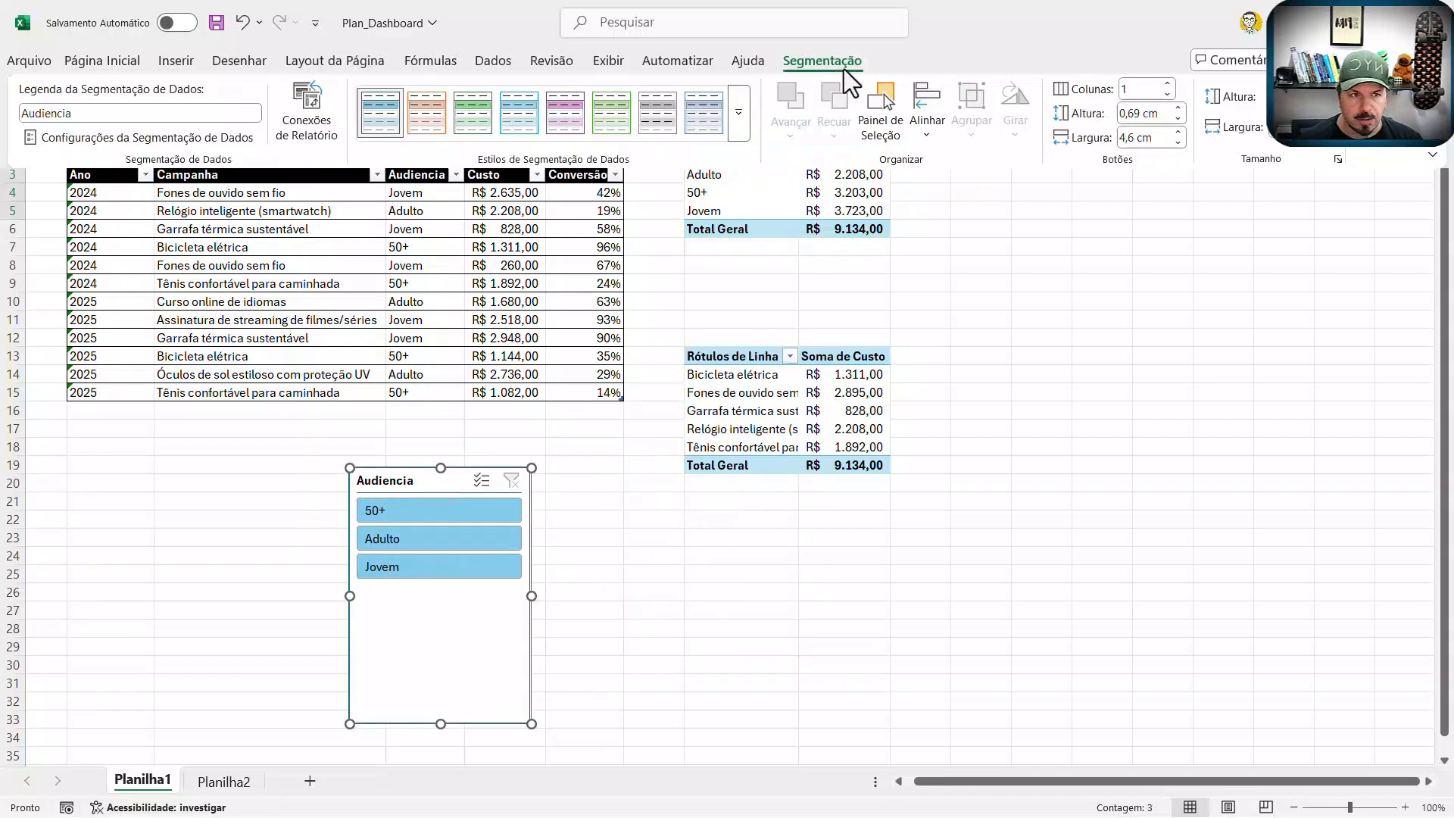
left_click(1168, 87)
left_click(1167, 87)
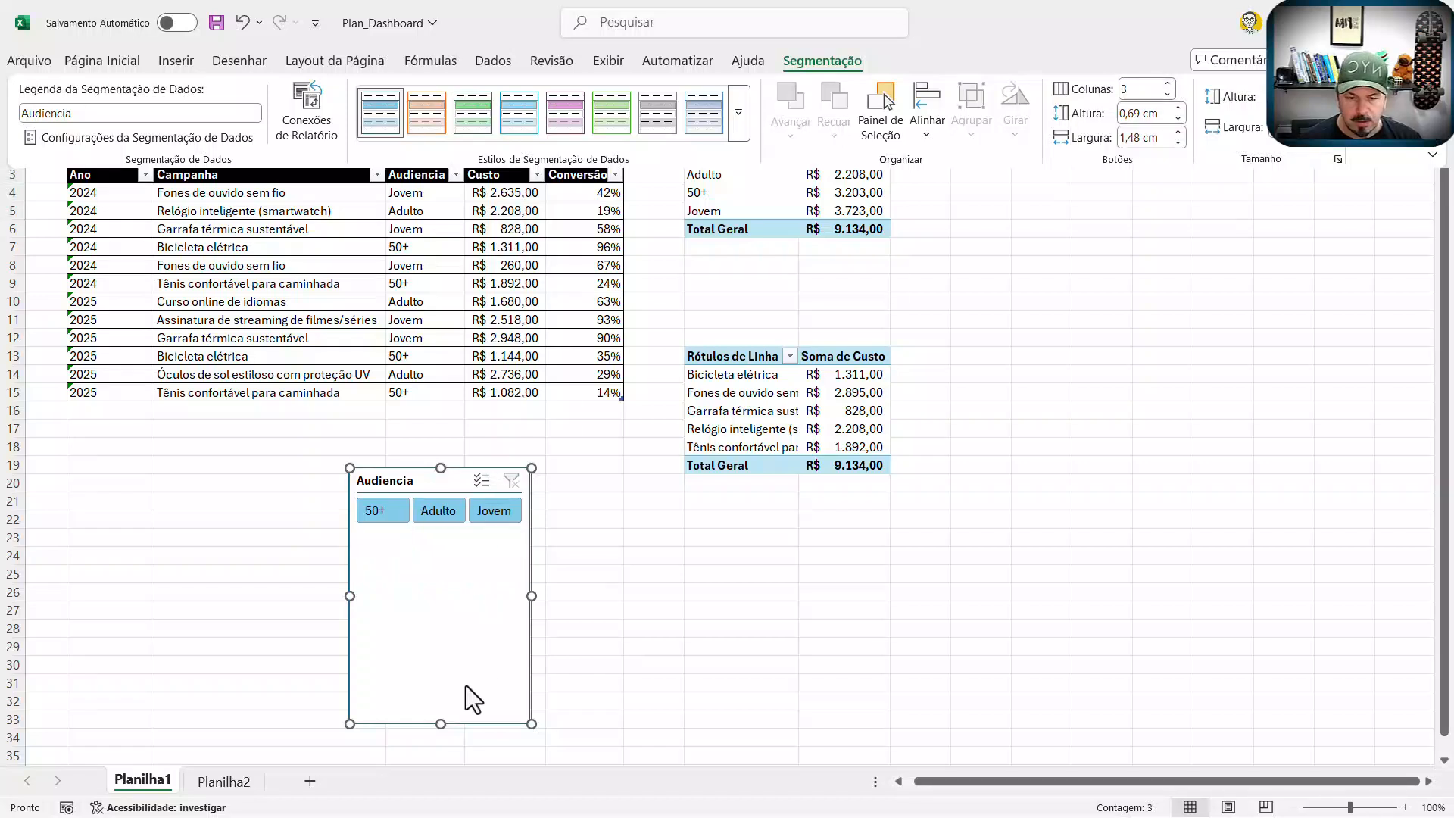
Step: Shorten the Audiencia slicer to fit its single row of buttons and apply the dark green slicer style
left_click(441, 604)
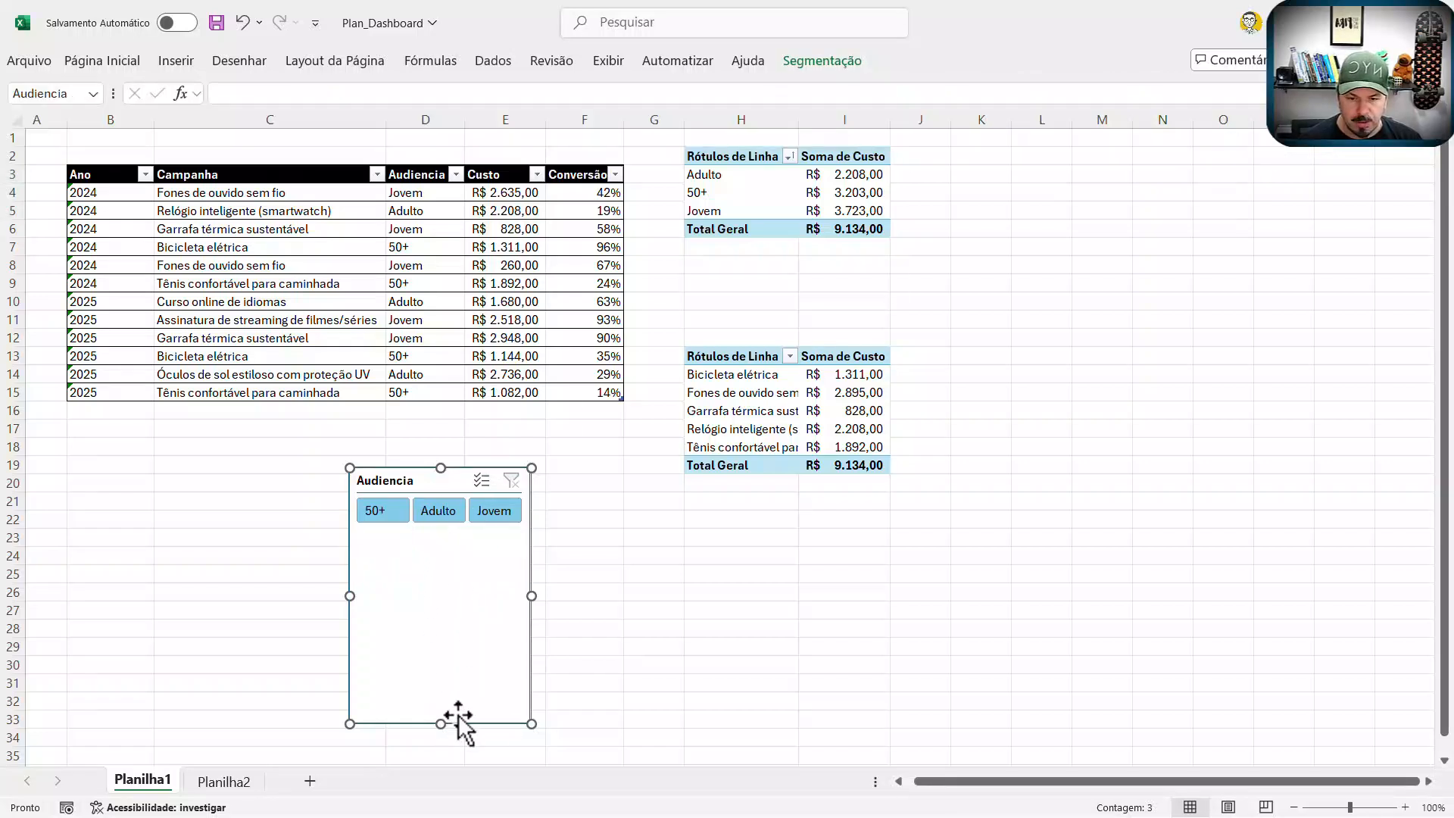
left_click_drag(437, 723, 452, 537)
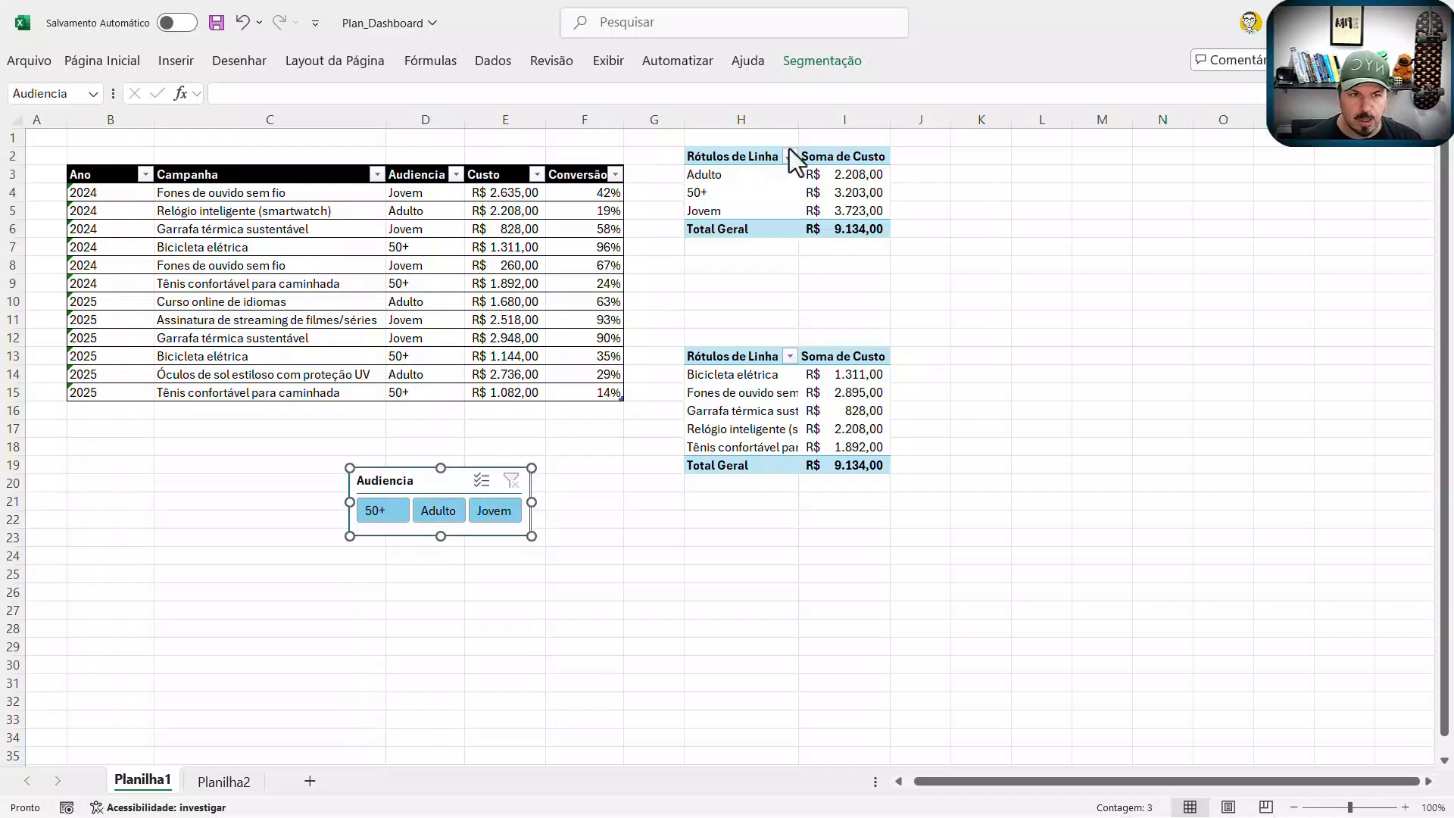
left_click(836, 62)
left_click(739, 111)
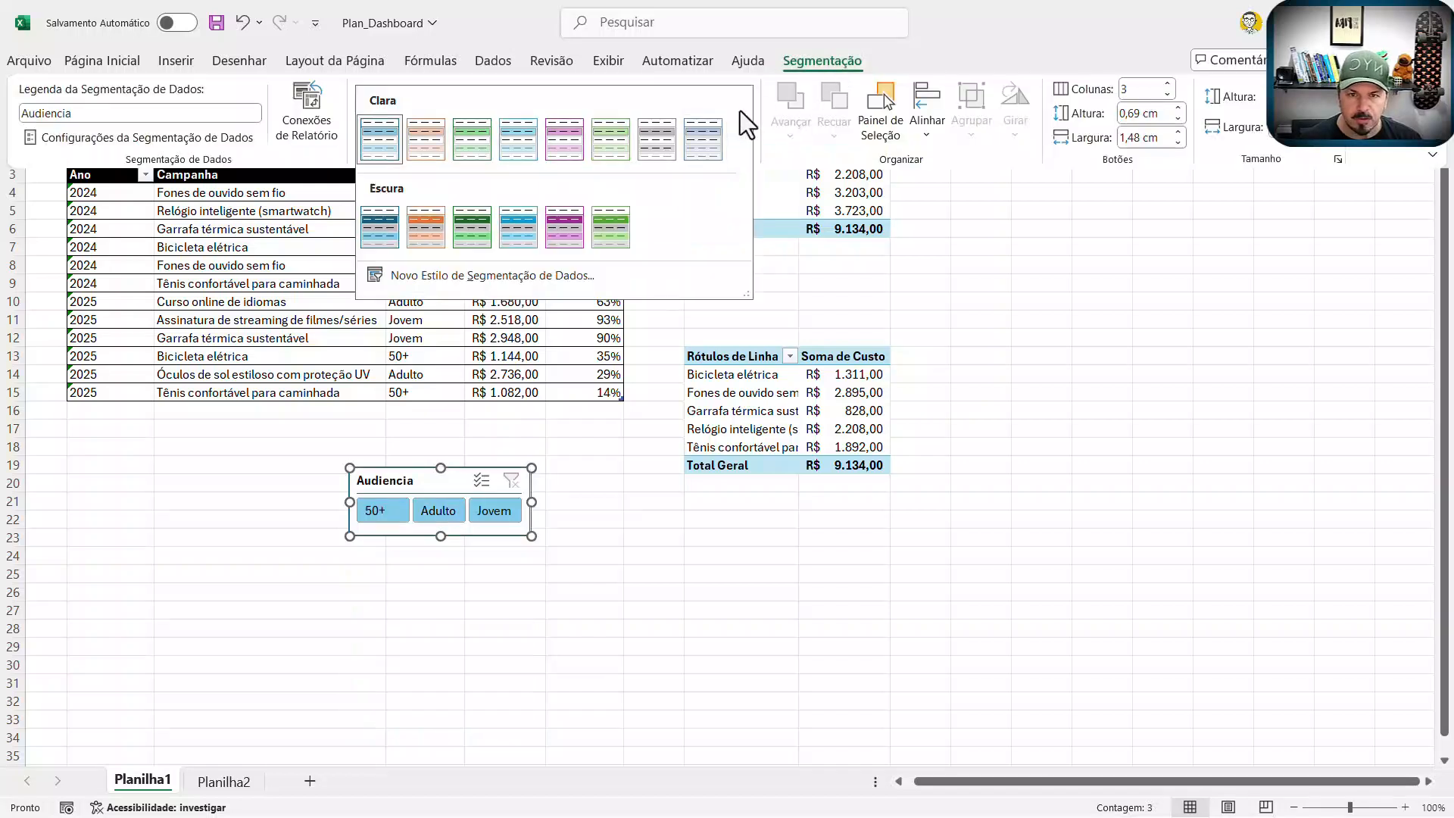
left_click(474, 218)
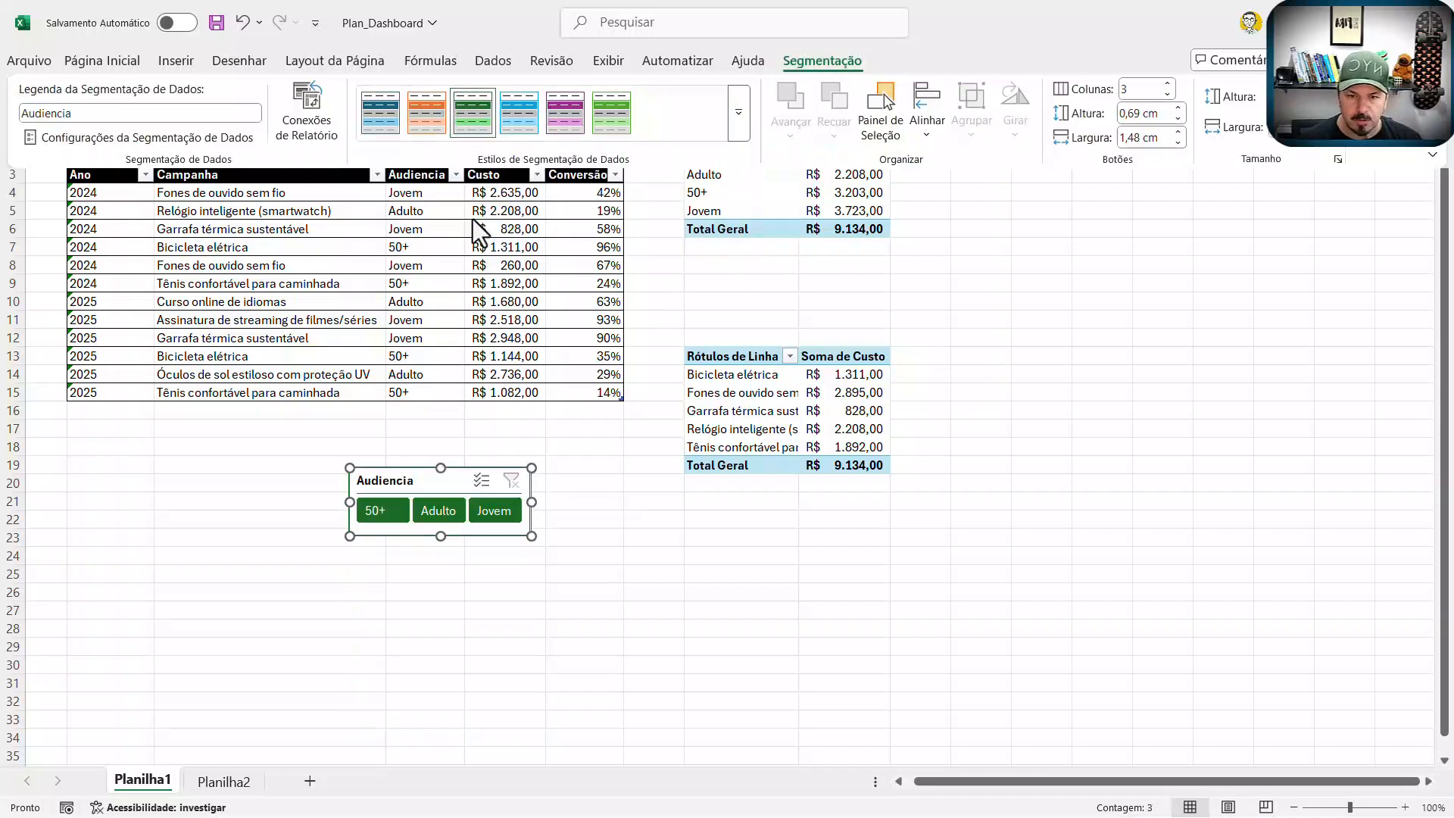
left_click(642, 627)
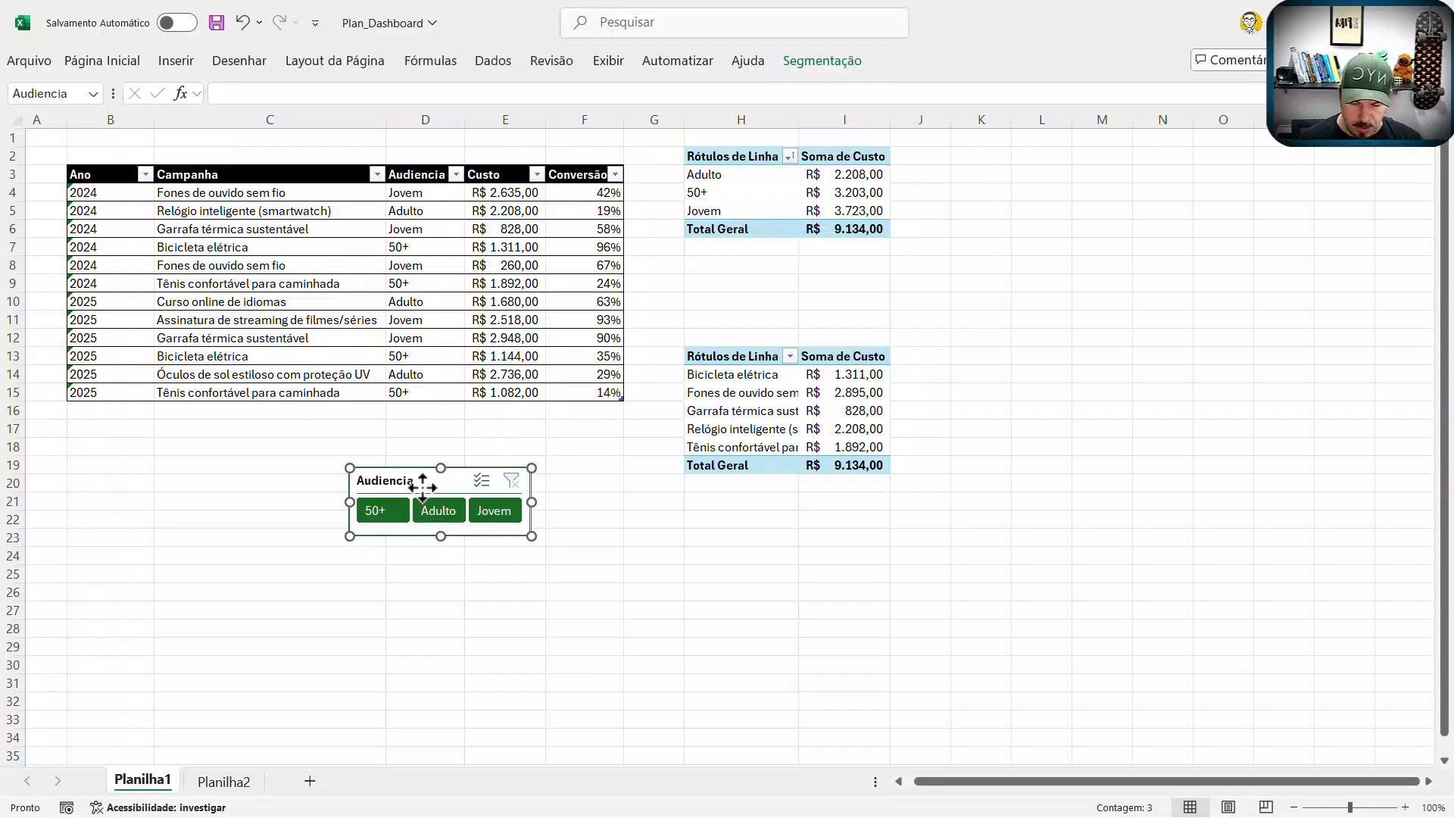
Step: Paste the Audiencia slicer onto Planilha2 and position it between the Ano and Campanha slicers
key("Escape")
left_click(223, 780)
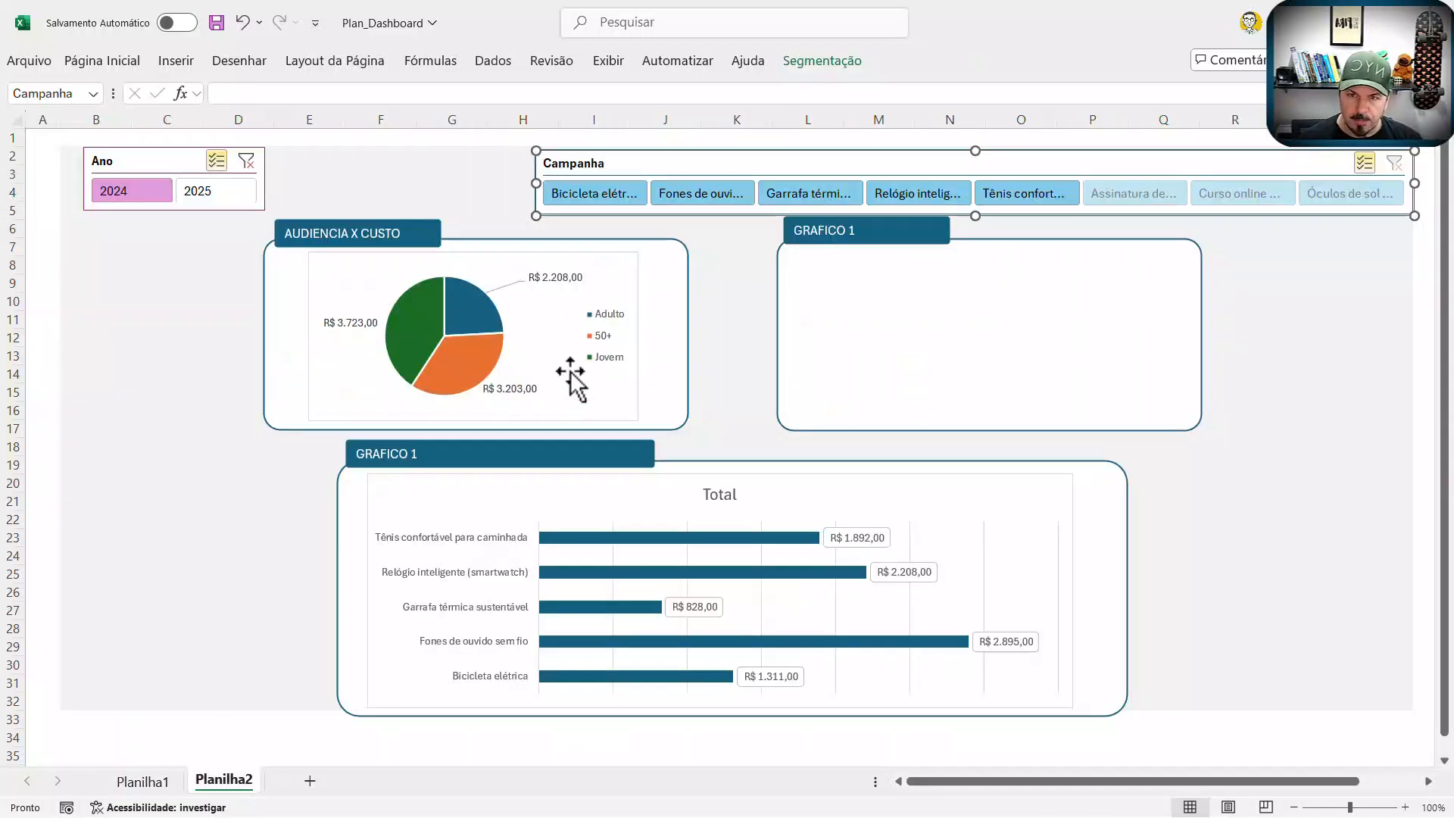
key("ctrl+v")
left_click_drag(605, 153, 380, 159)
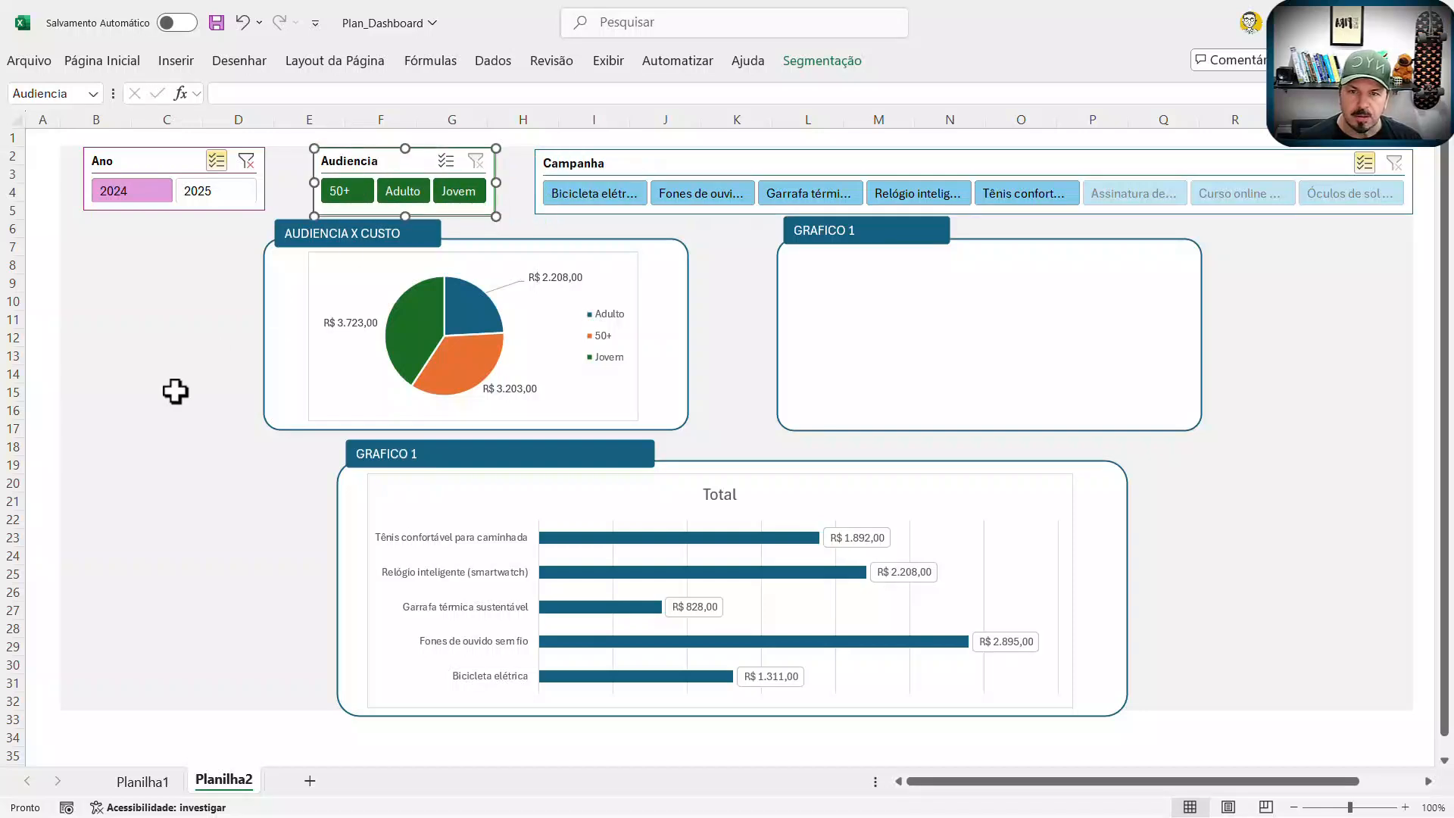
left_click(193, 256)
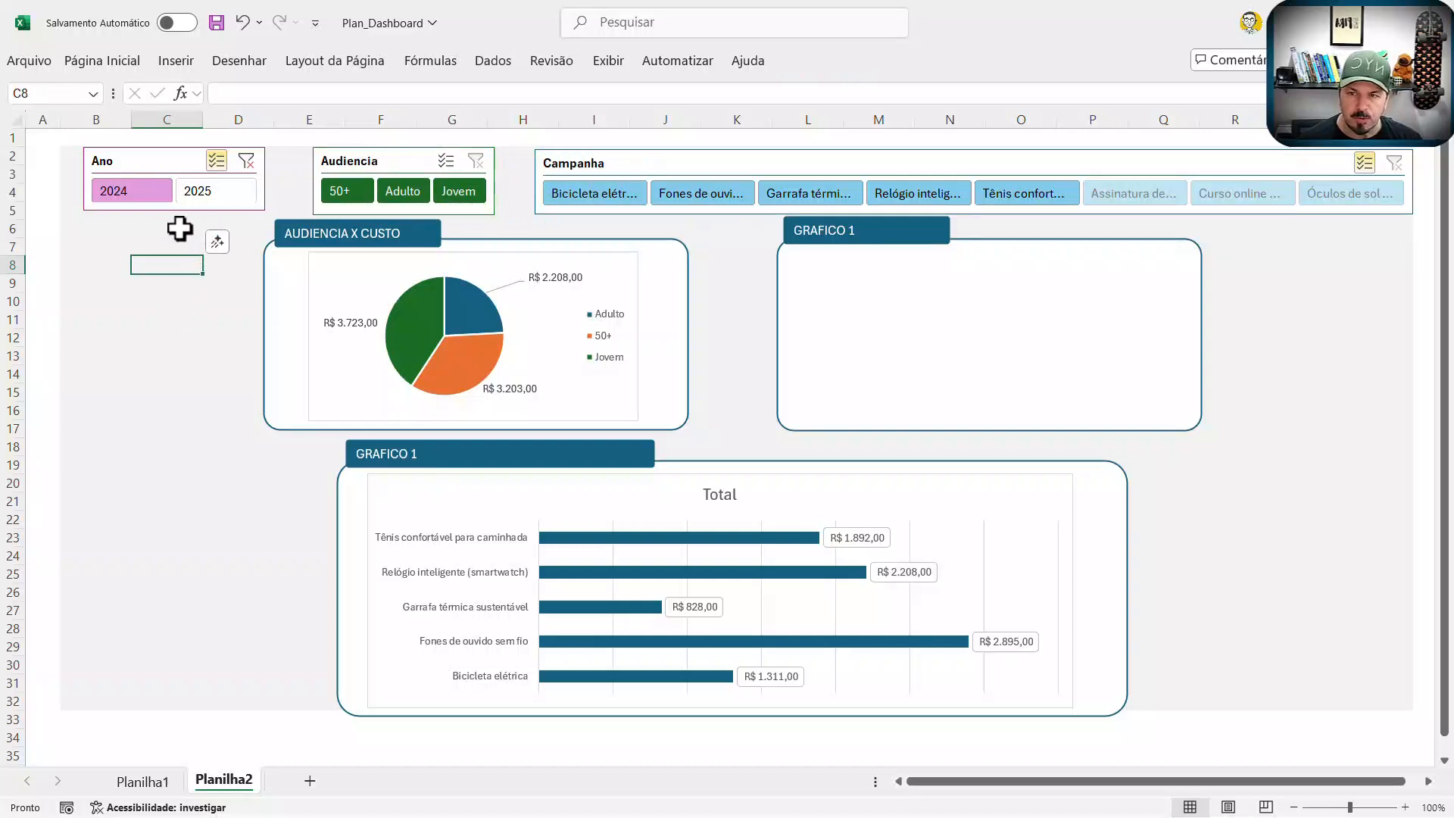
left_click(40, 229)
left_click(342, 234)
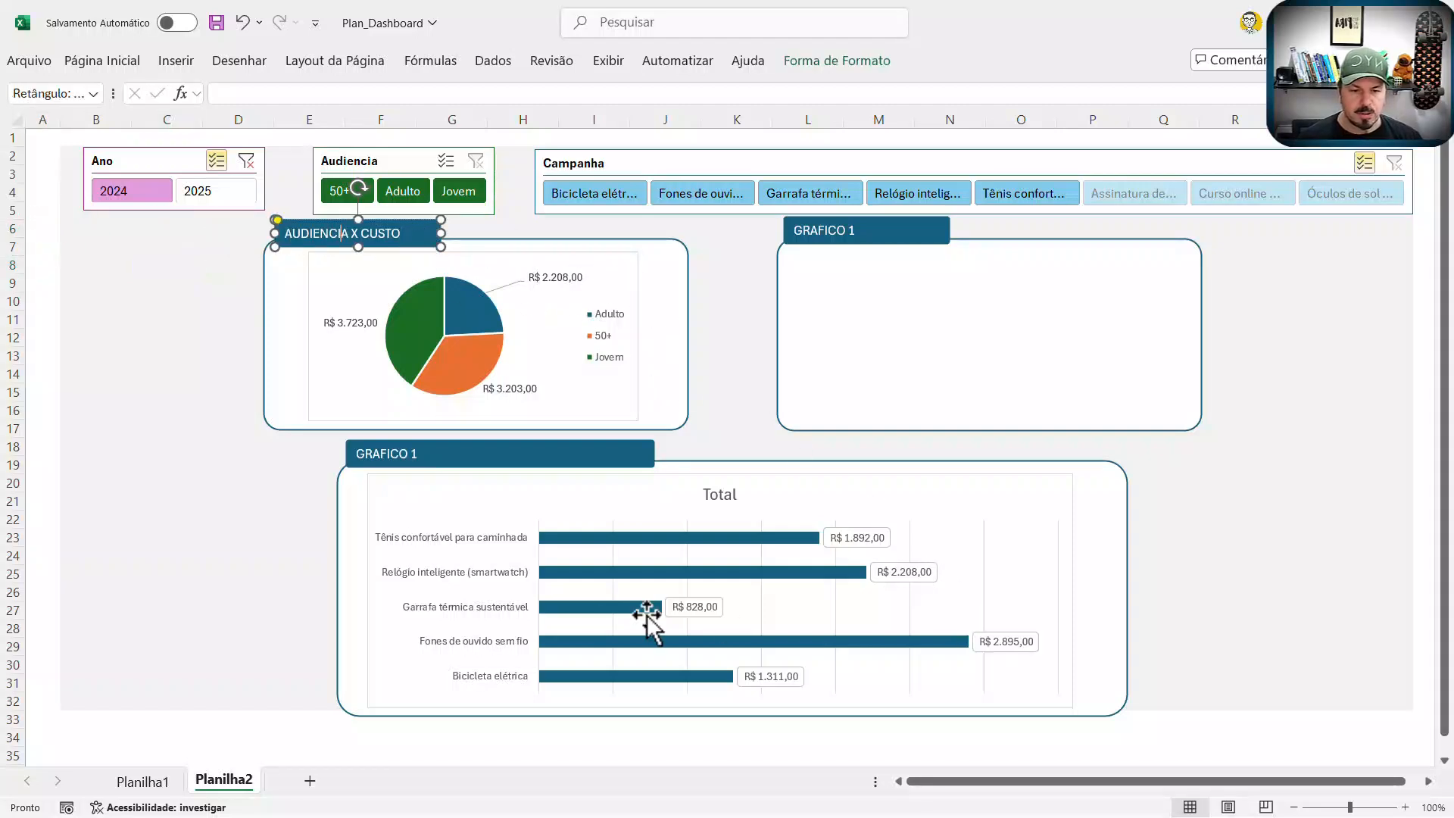
left_click(196, 445)
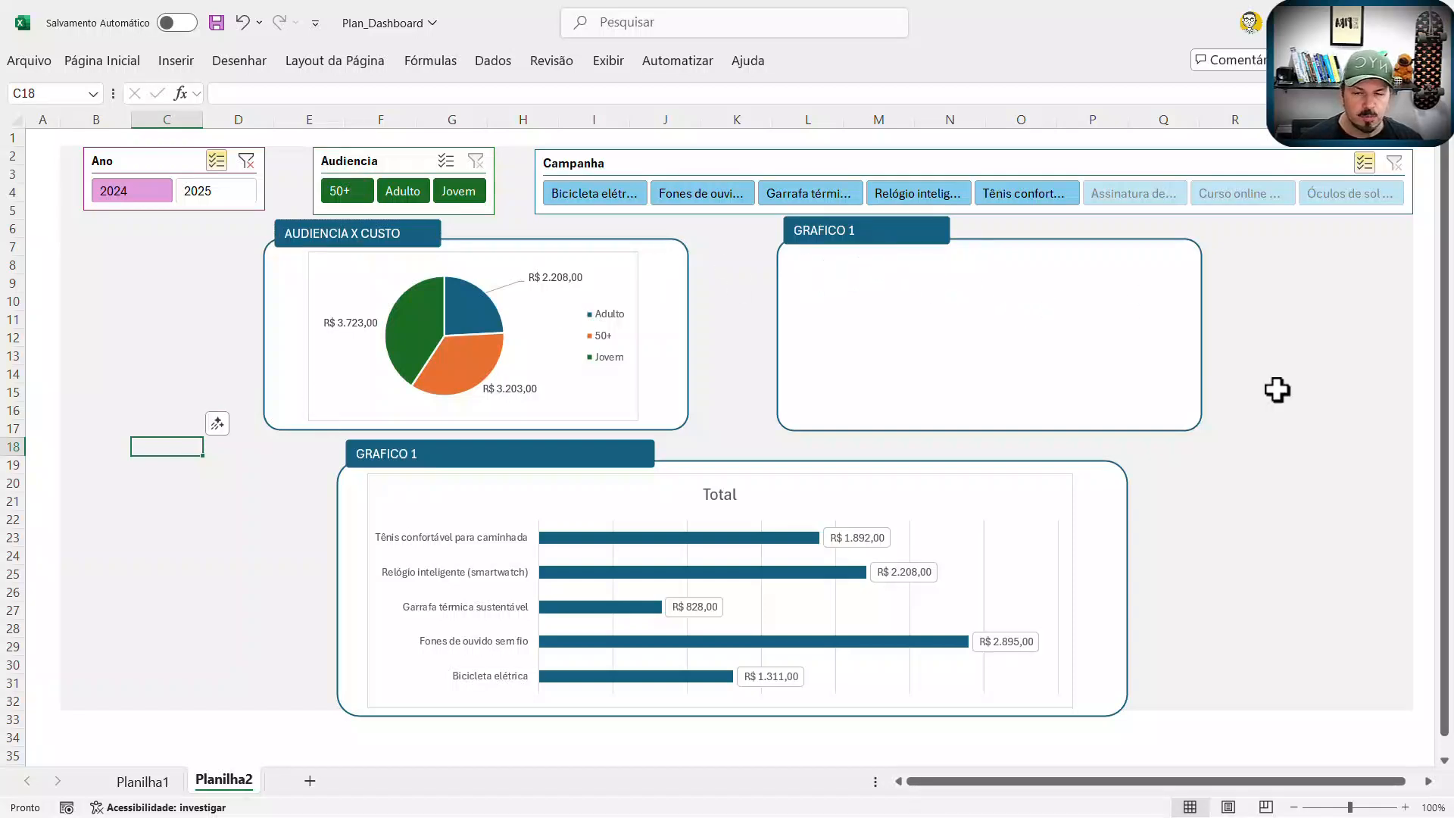
Step: Clear the filters of the Ano, Audiencia and Campanha slicers on the dashboard
left_click(253, 164)
left_click(479, 162)
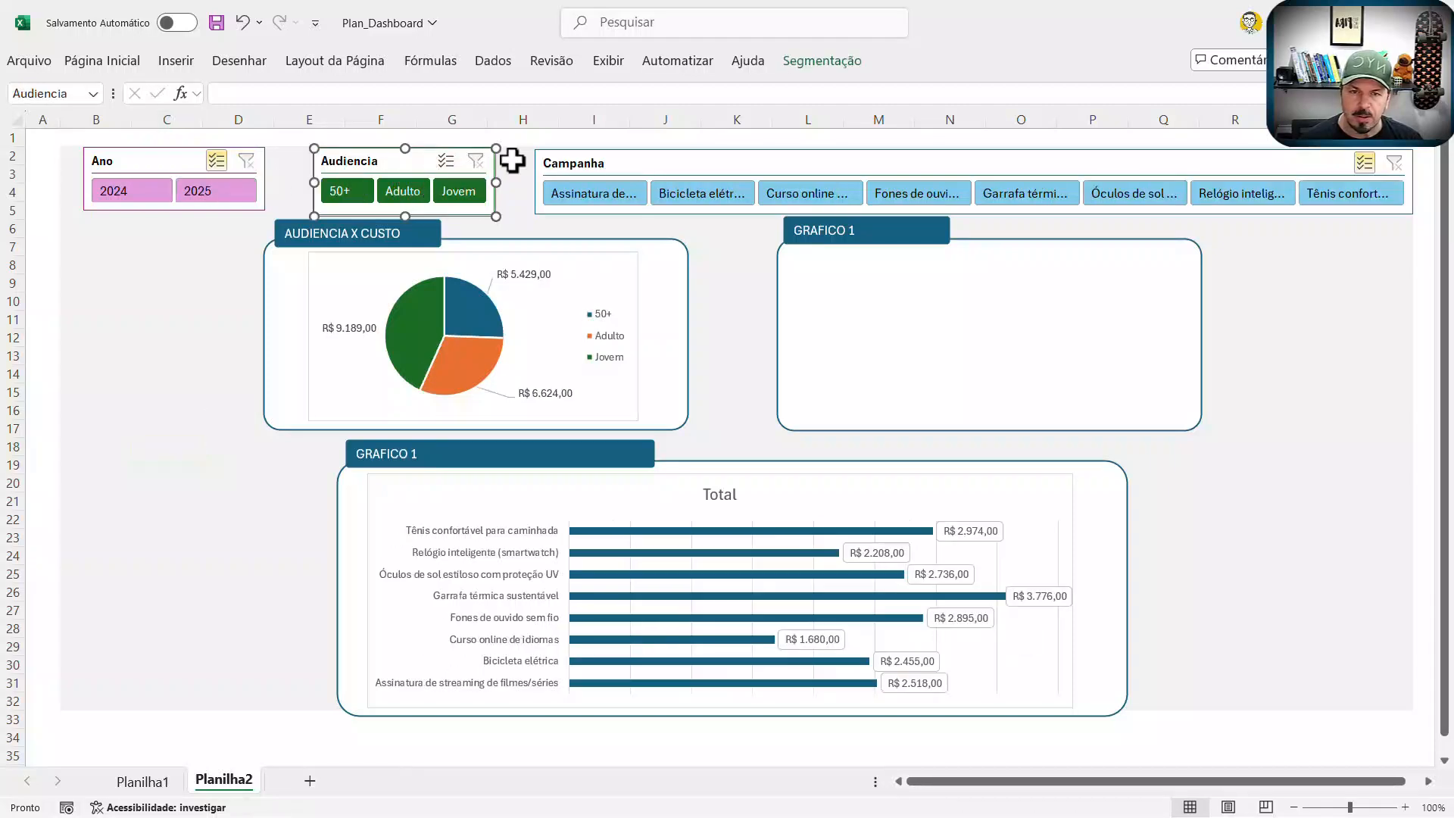
left_click(1393, 170)
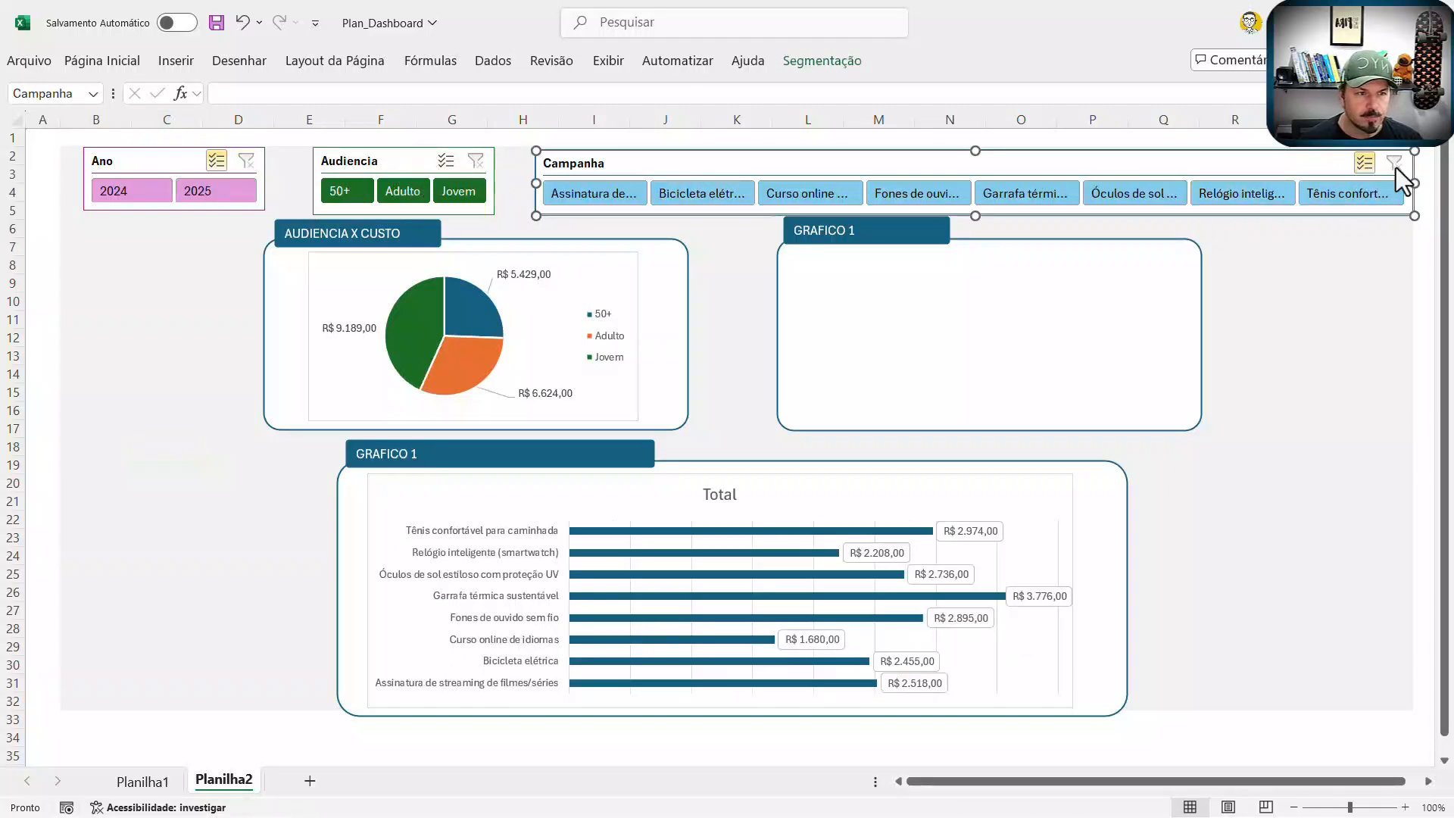
left_click(1329, 359)
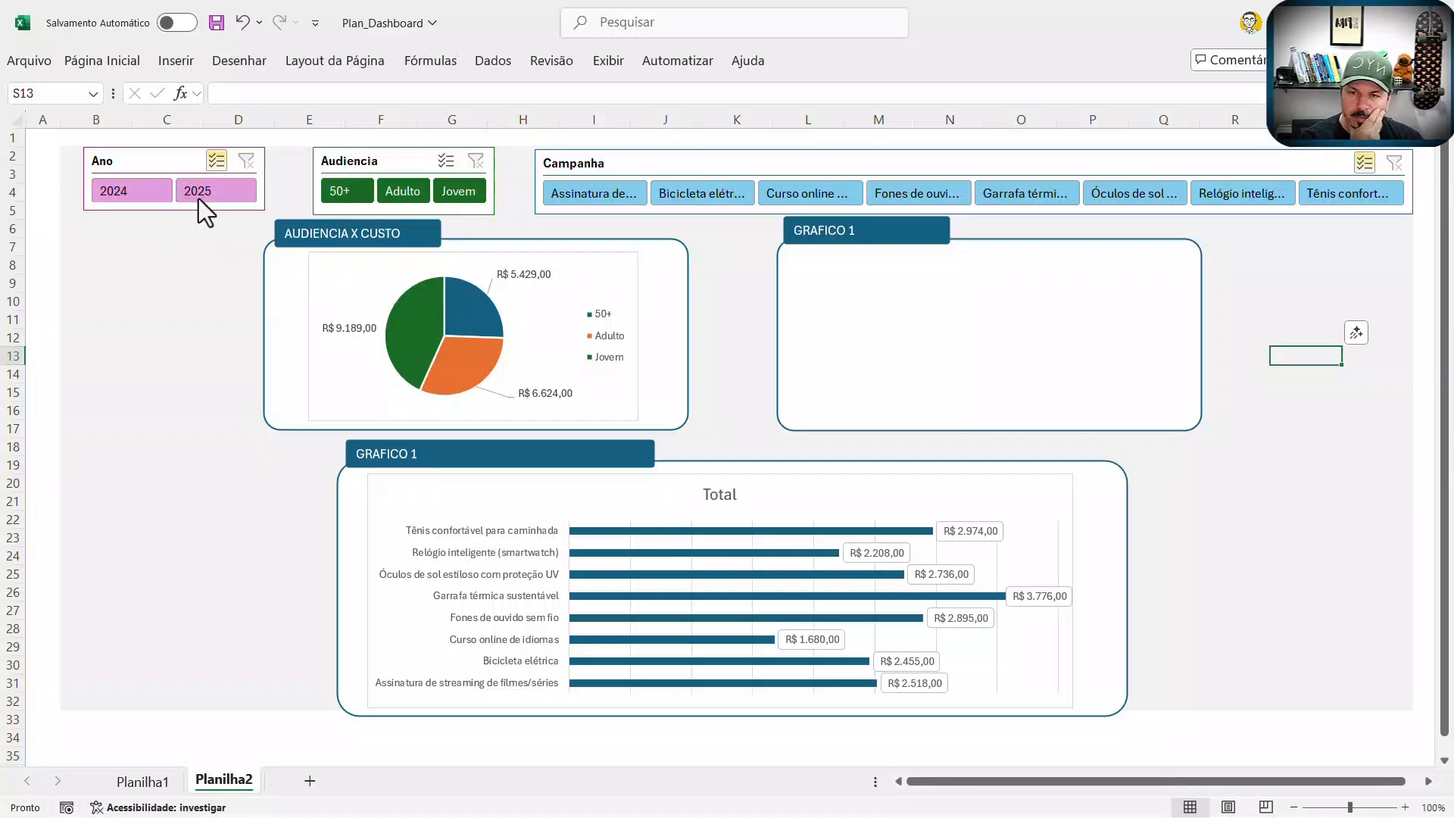
Step: Toggle 2024 off and back on in the Ano slicer, switch off its multi-select and filter by 2024 only
left_click(148, 191)
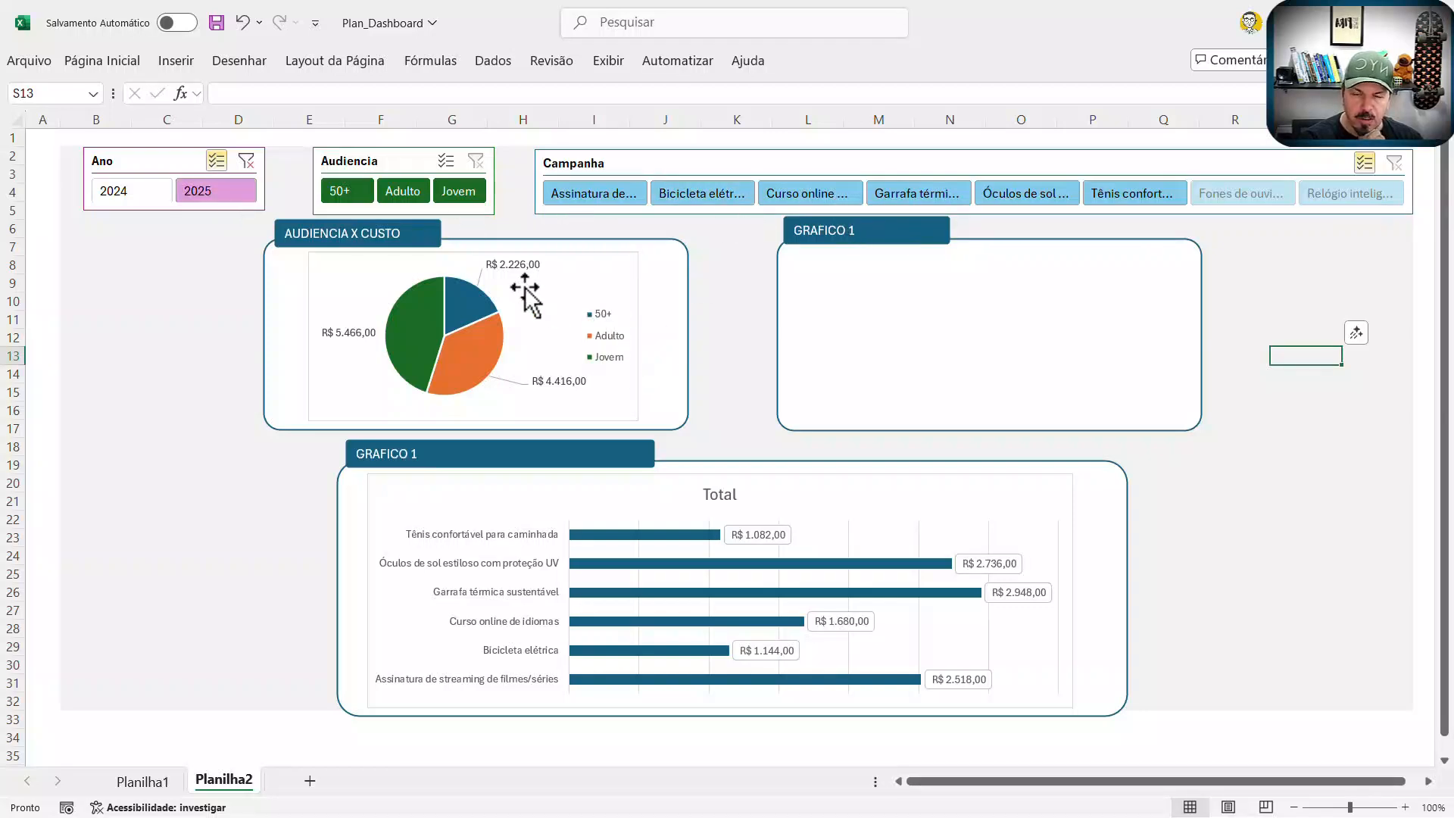
left_click(147, 200)
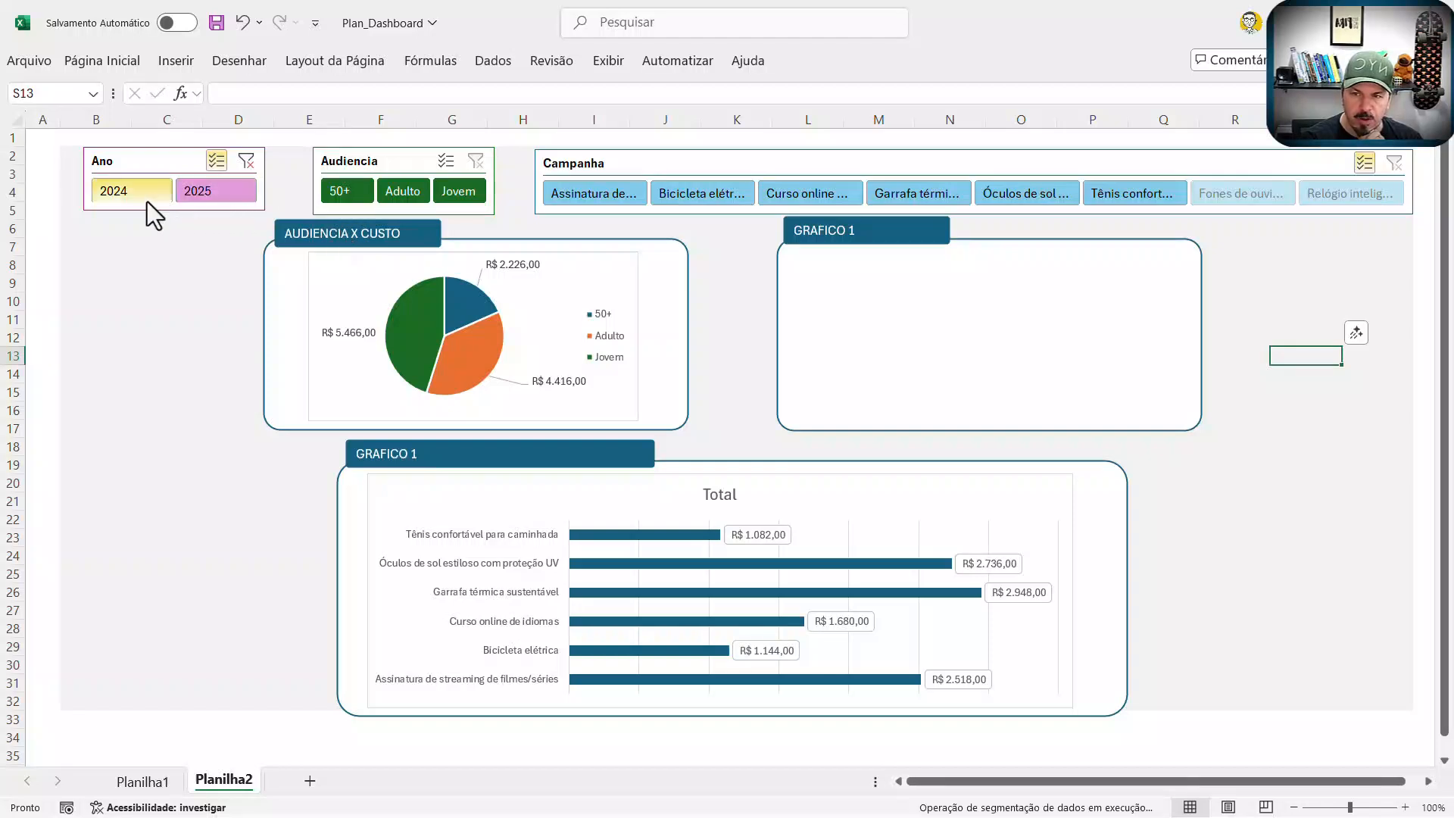
left_click(218, 161)
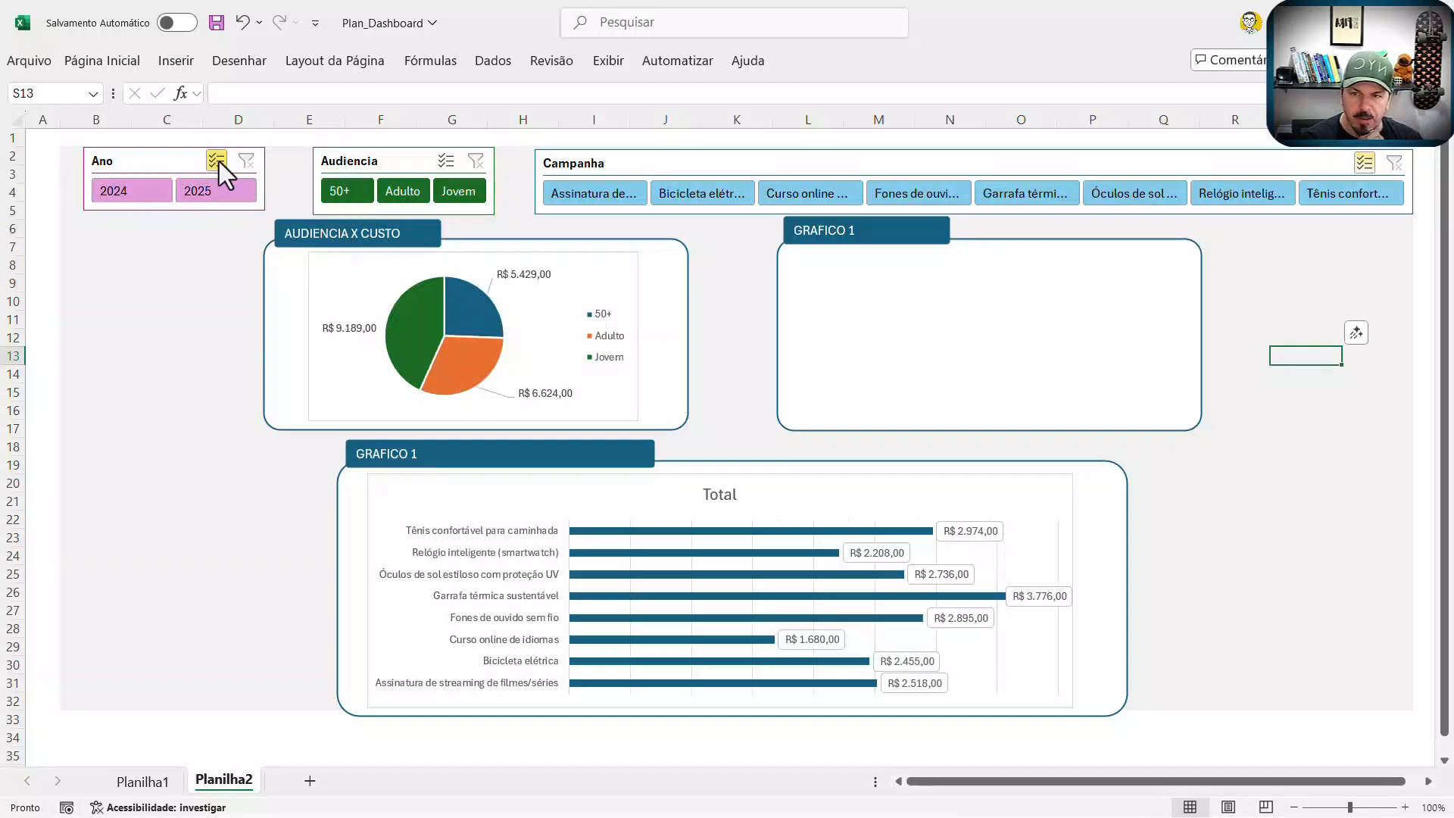
left_click(139, 197)
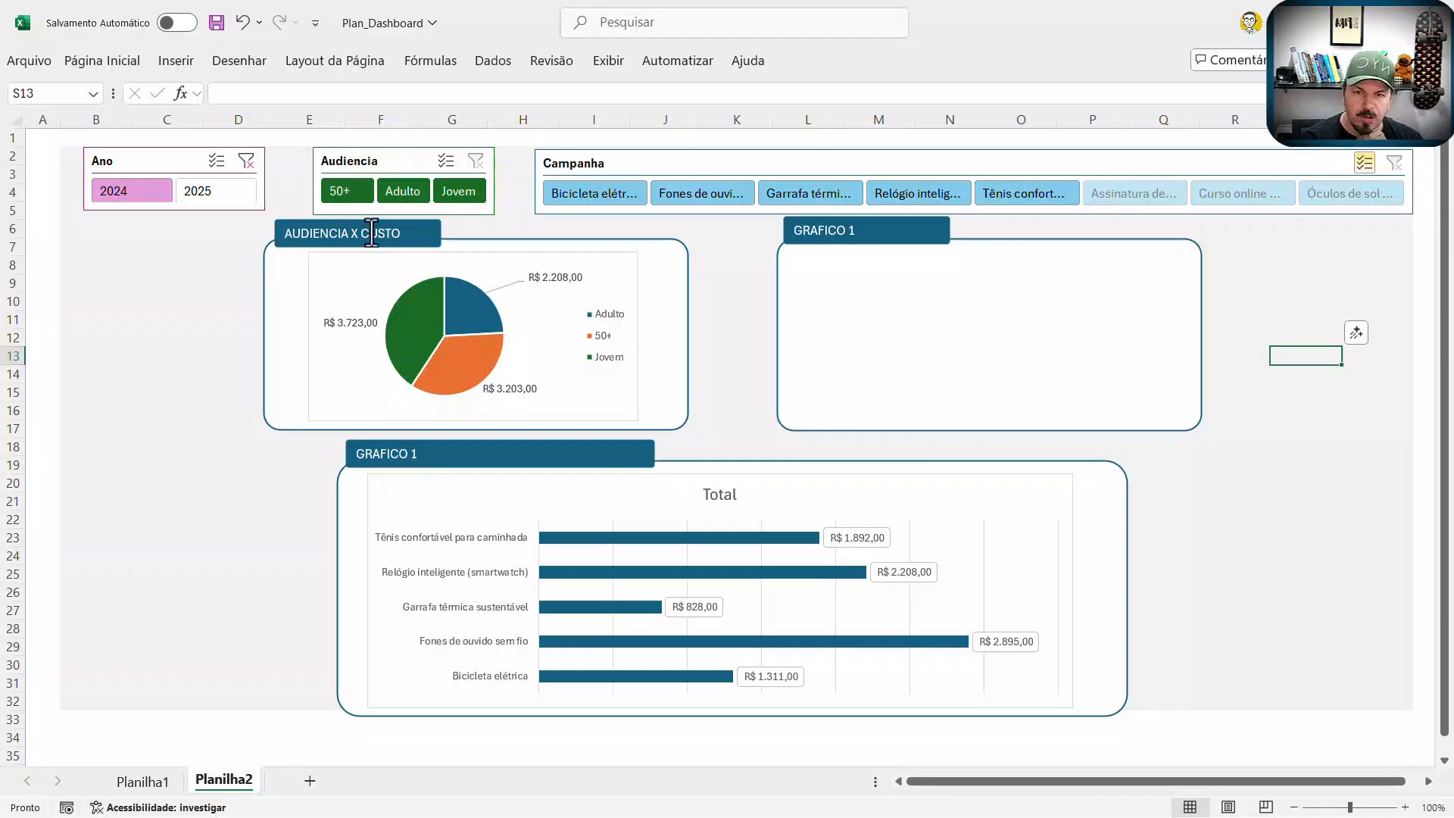
Step: Test the Audiencia slicer by filtering by Adulto, 50+ and Jovem in turn and compare how both charts respond
left_click(355, 200)
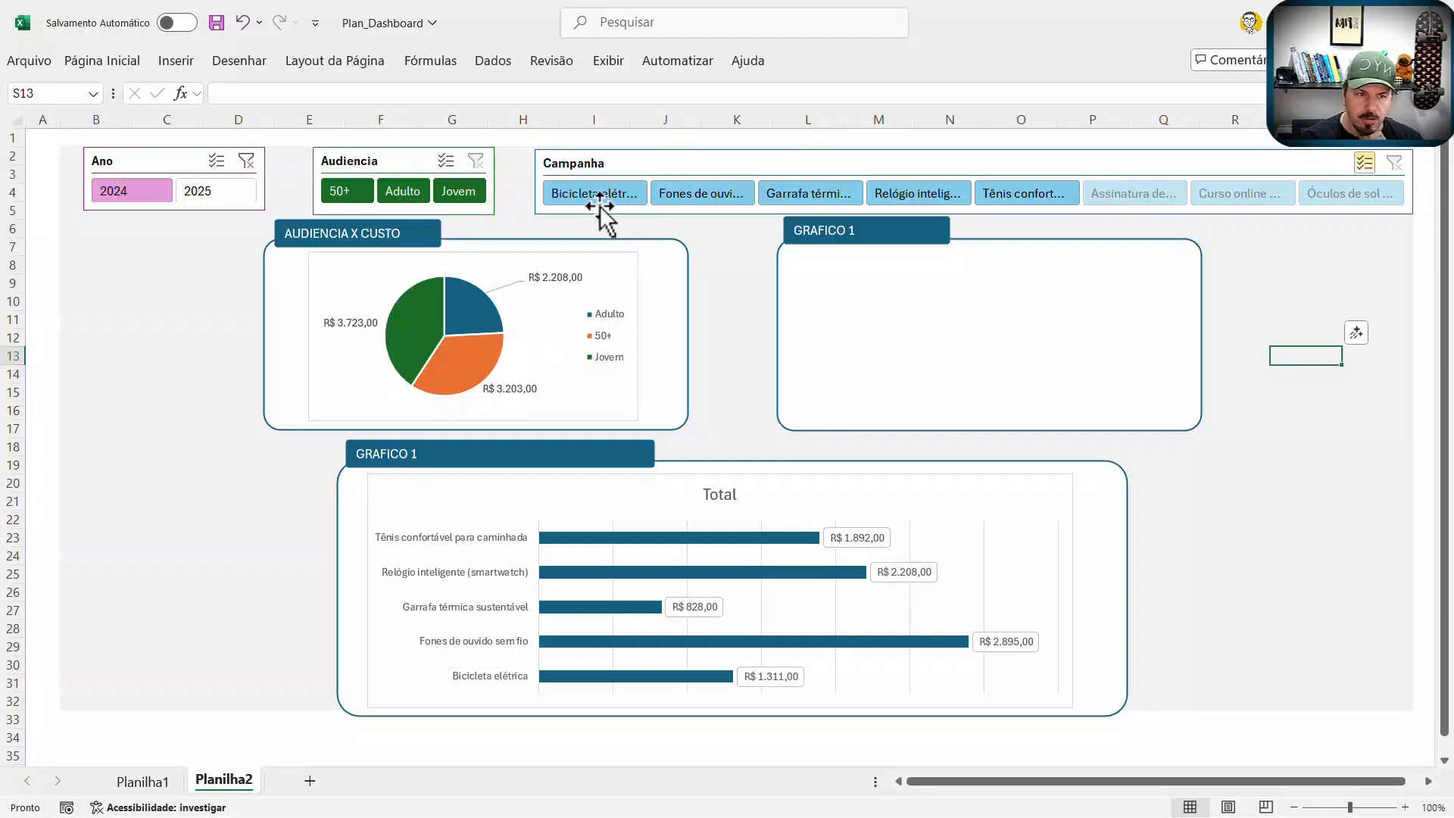
left_click(410, 198)
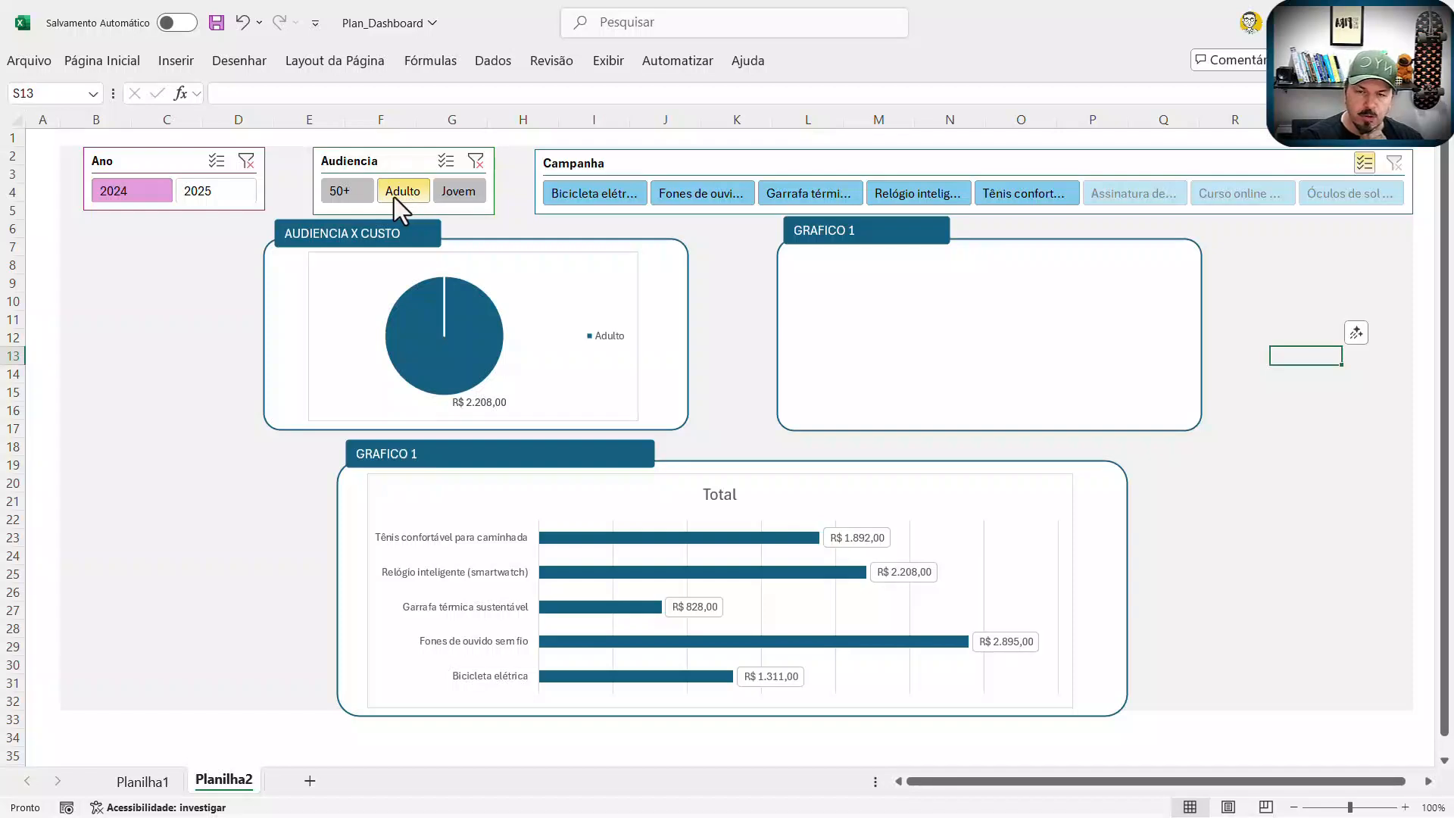
left_click(348, 192)
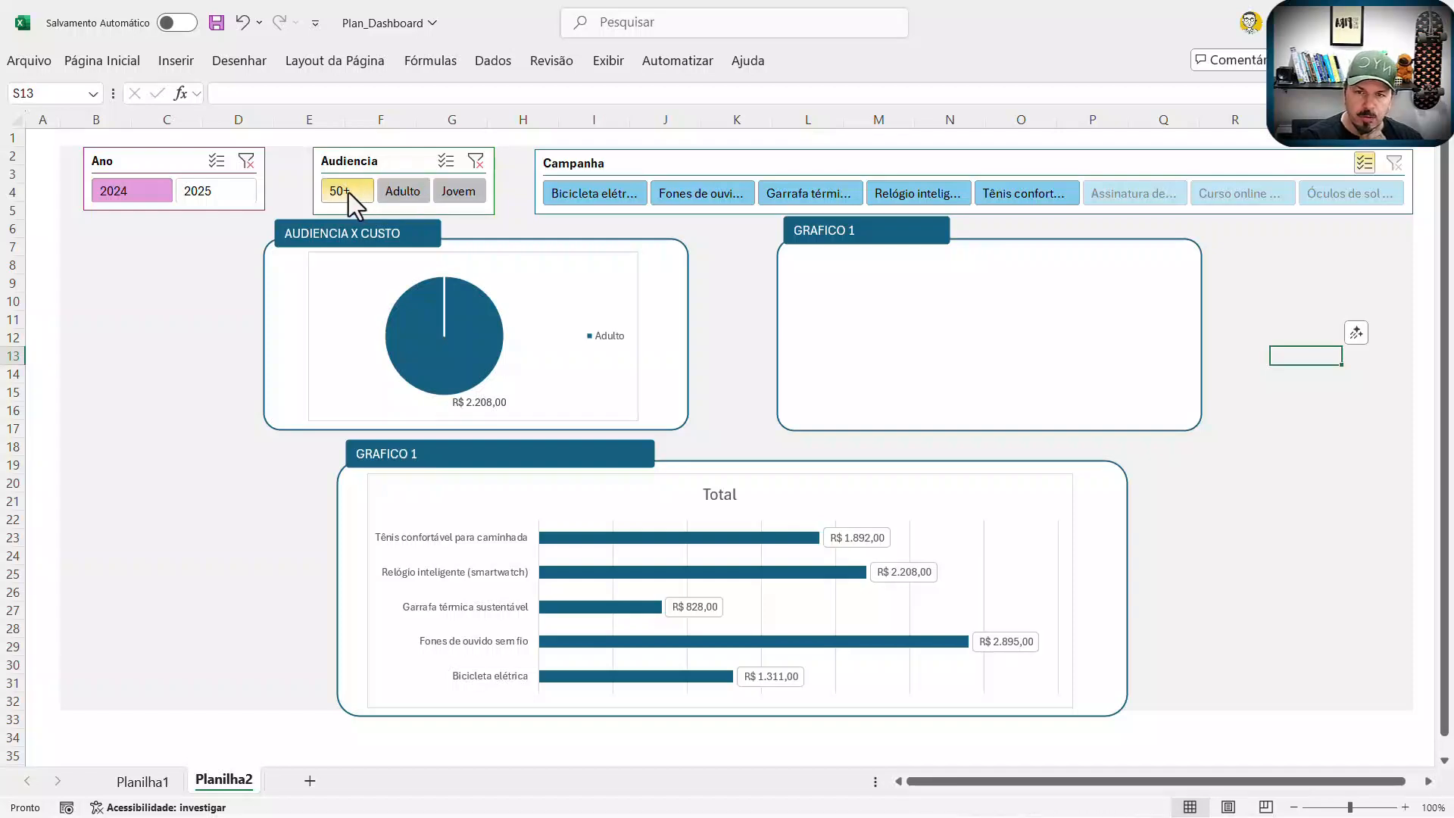
left_click(459, 194)
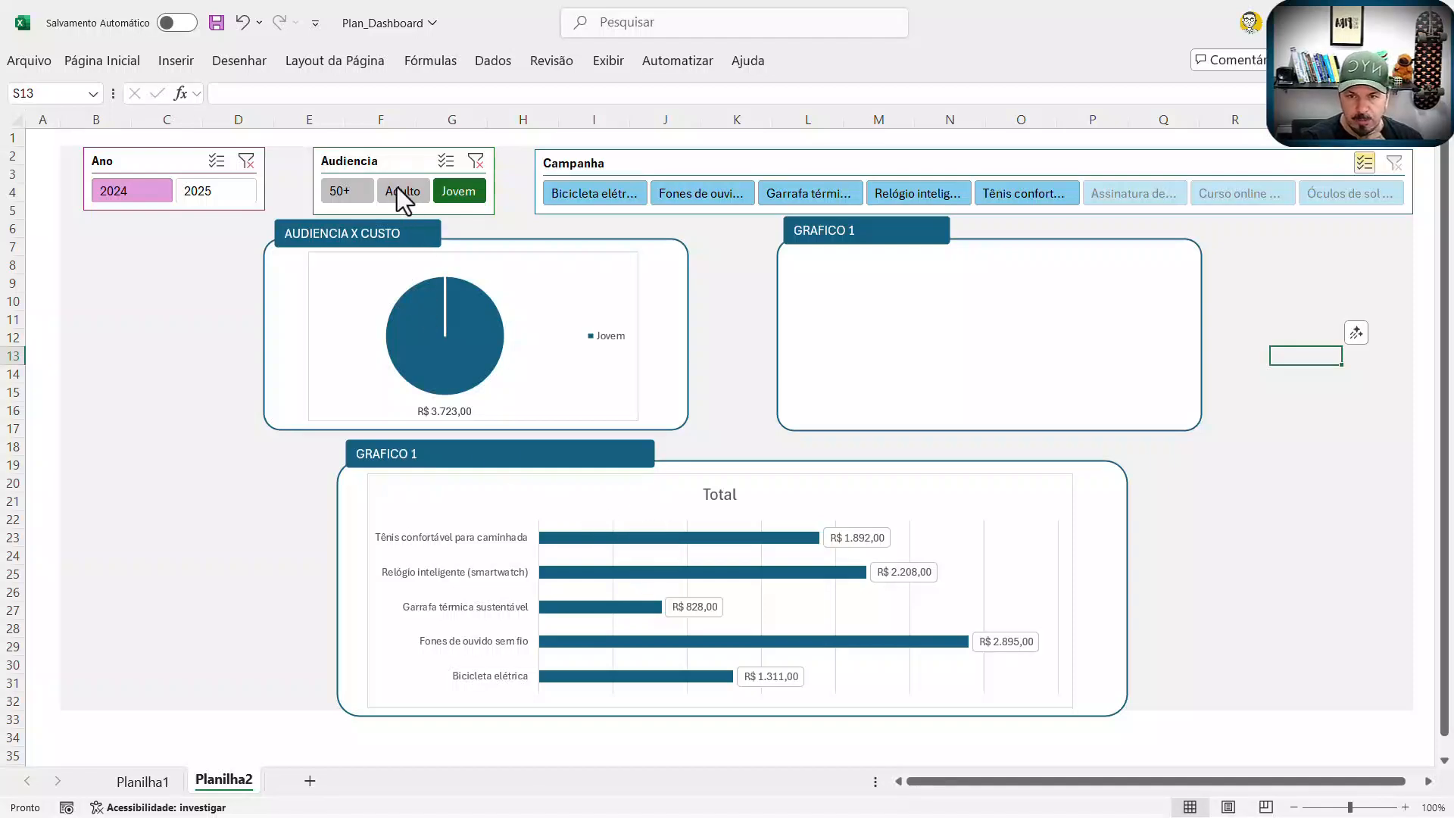
Step: Connect the Audiencia slicer to Tabela dinâmica16 as well through its report connections
left_click(396, 160)
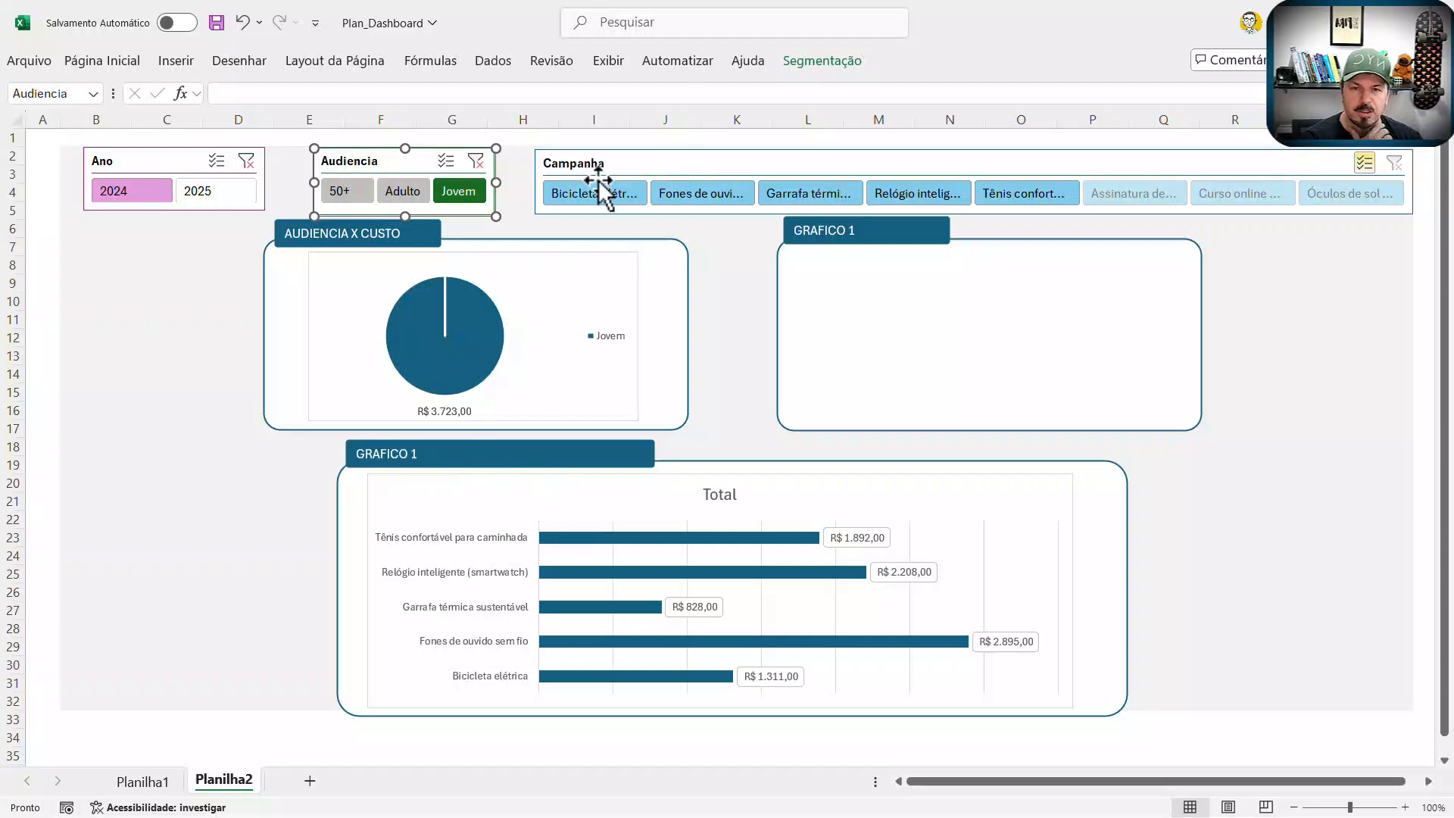
left_click(819, 60)
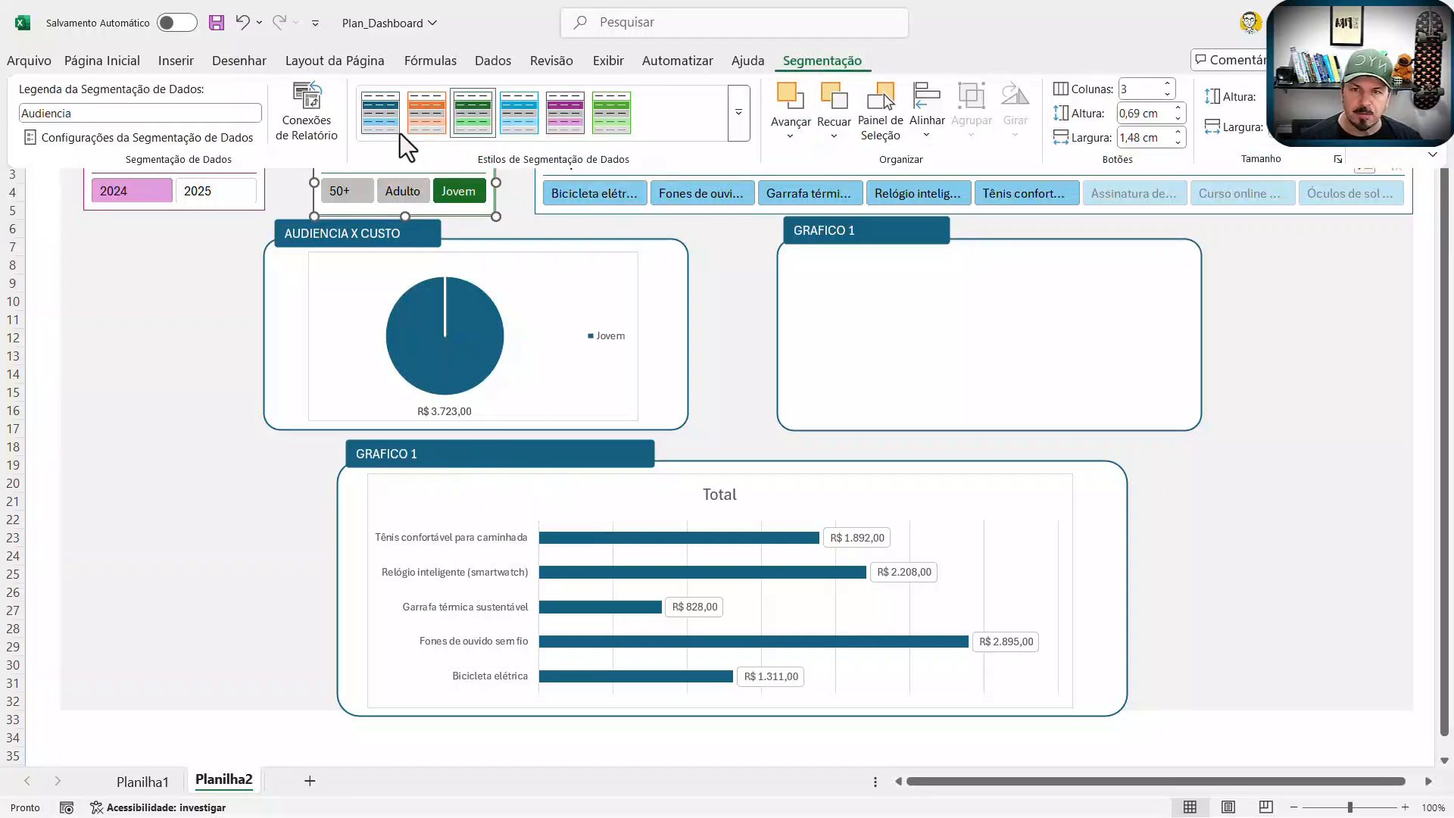
left_click(313, 145)
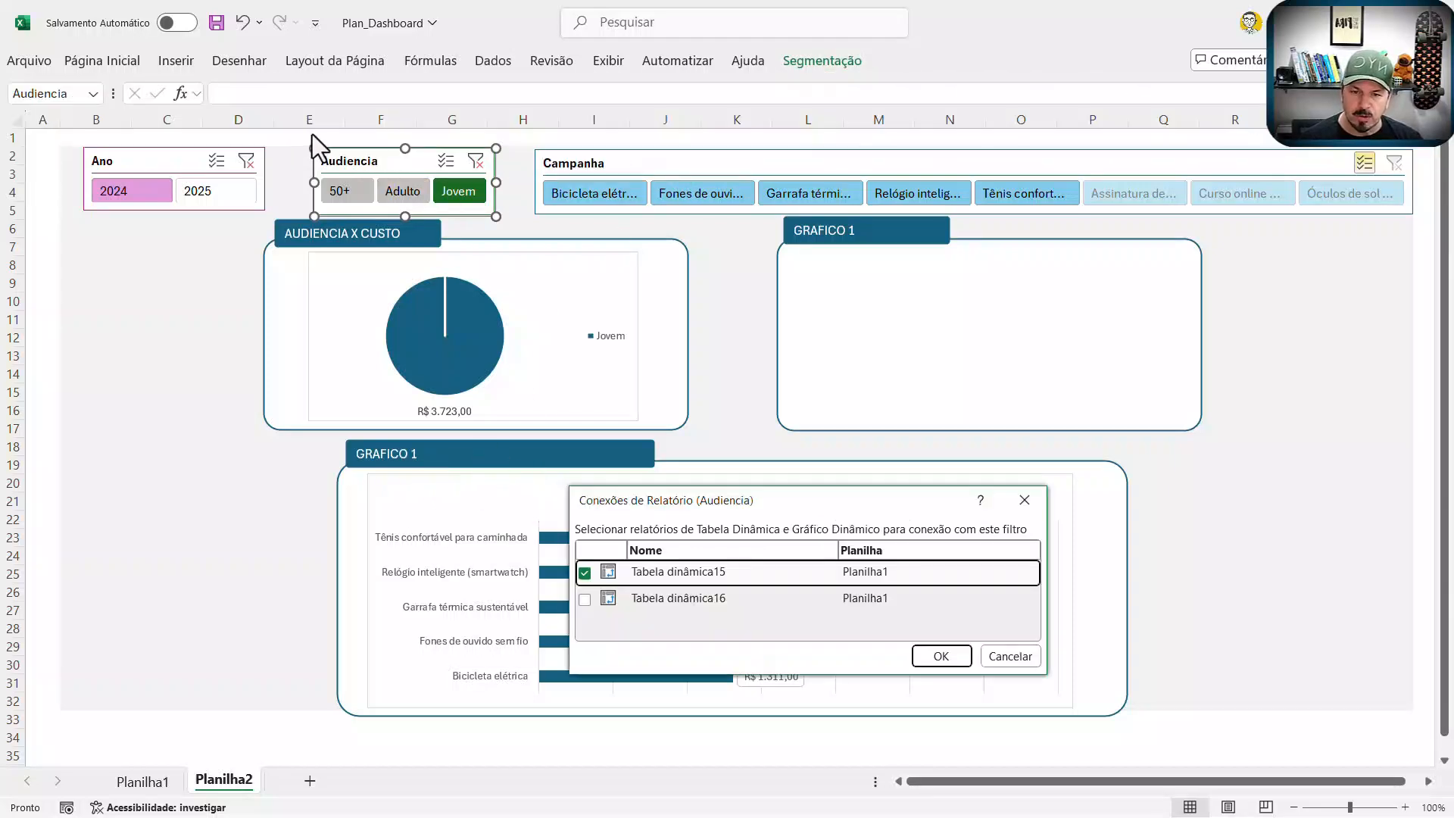
left_click(594, 602)
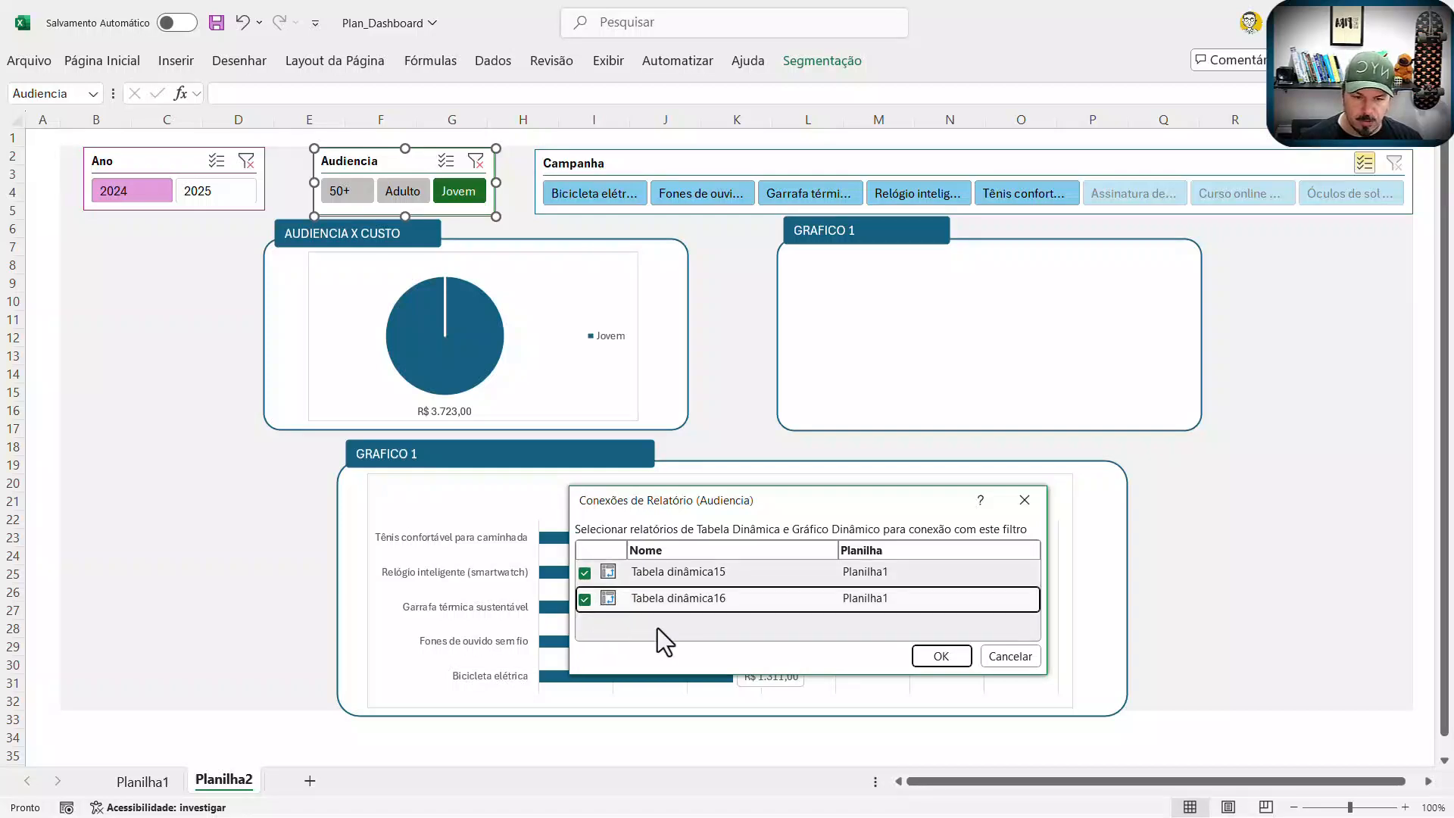
left_click(939, 657)
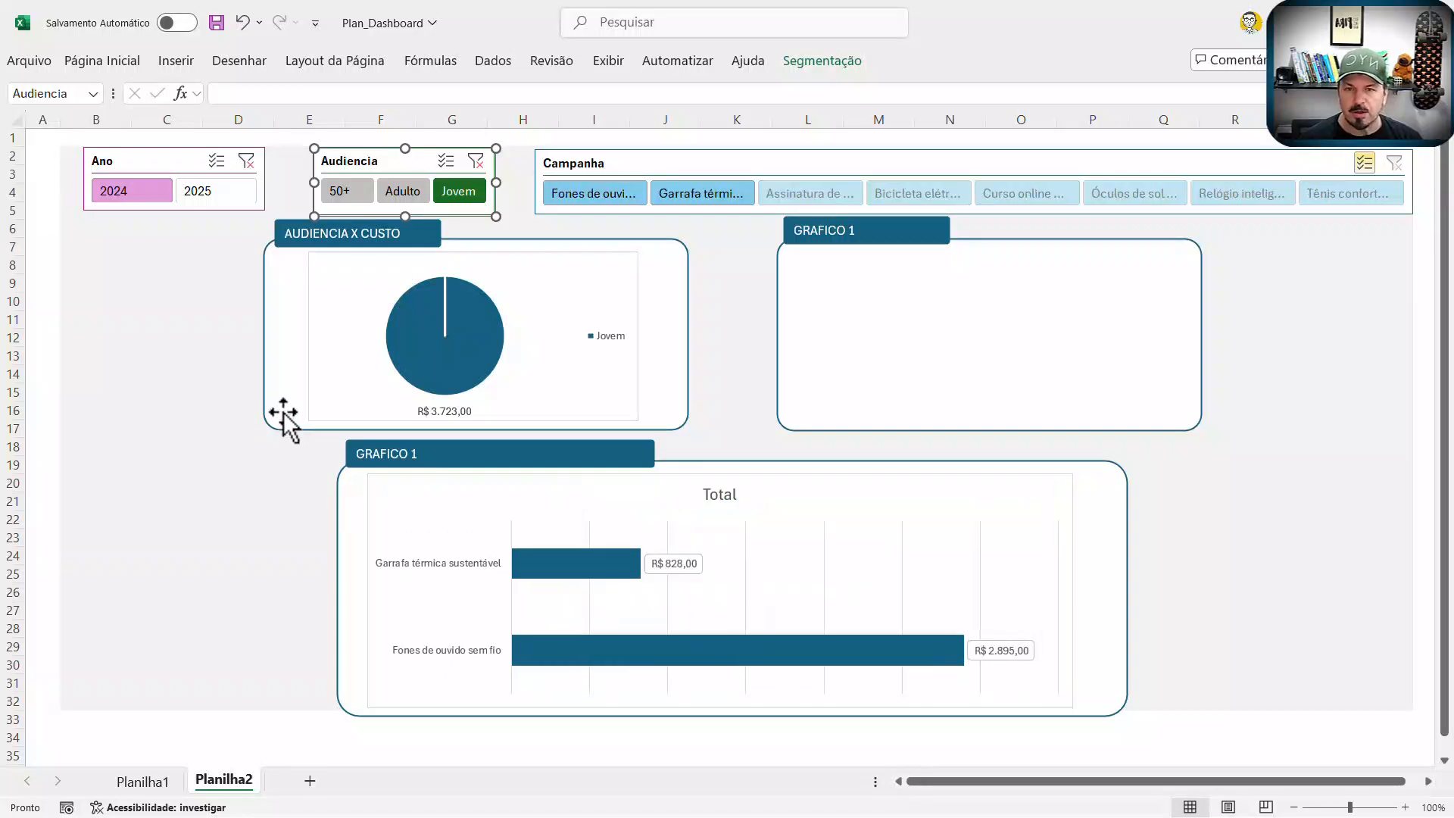
Step: Clear the Audiencia filter, filter by 50+ and by Adulto in turn, and switch the Ano filter to 2025
left_click(476, 161)
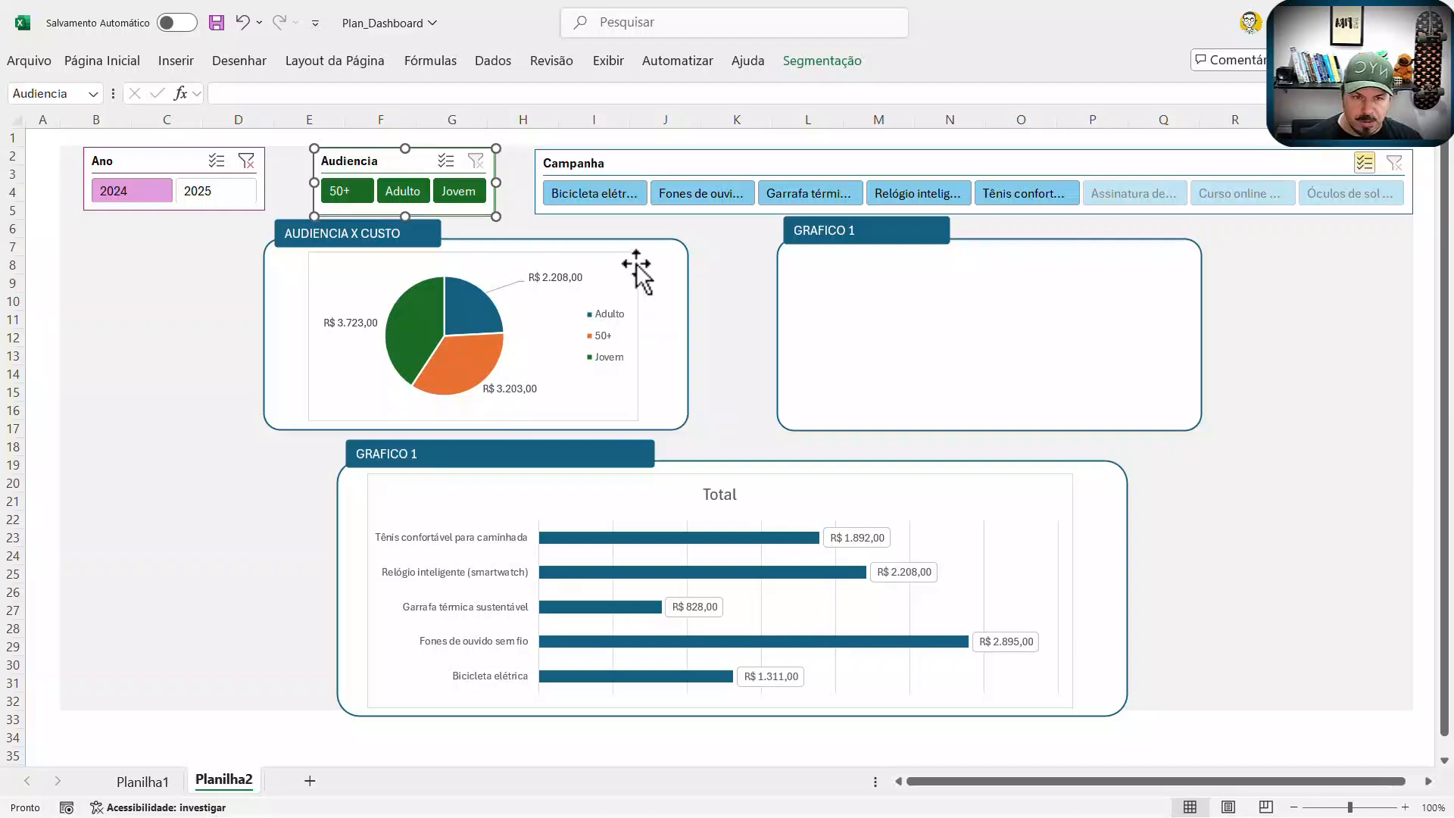
left_click(339, 197)
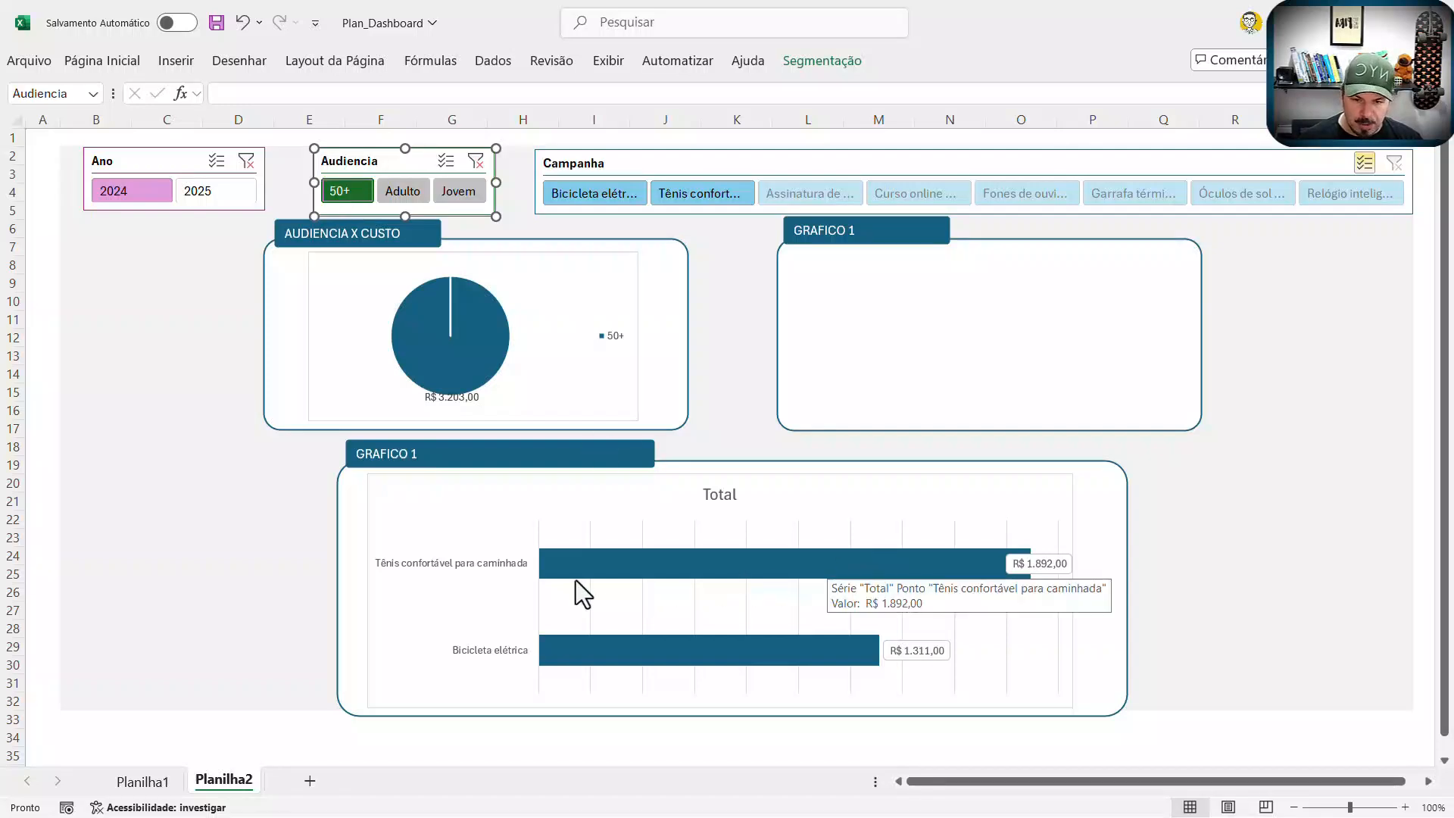
left_click(397, 194)
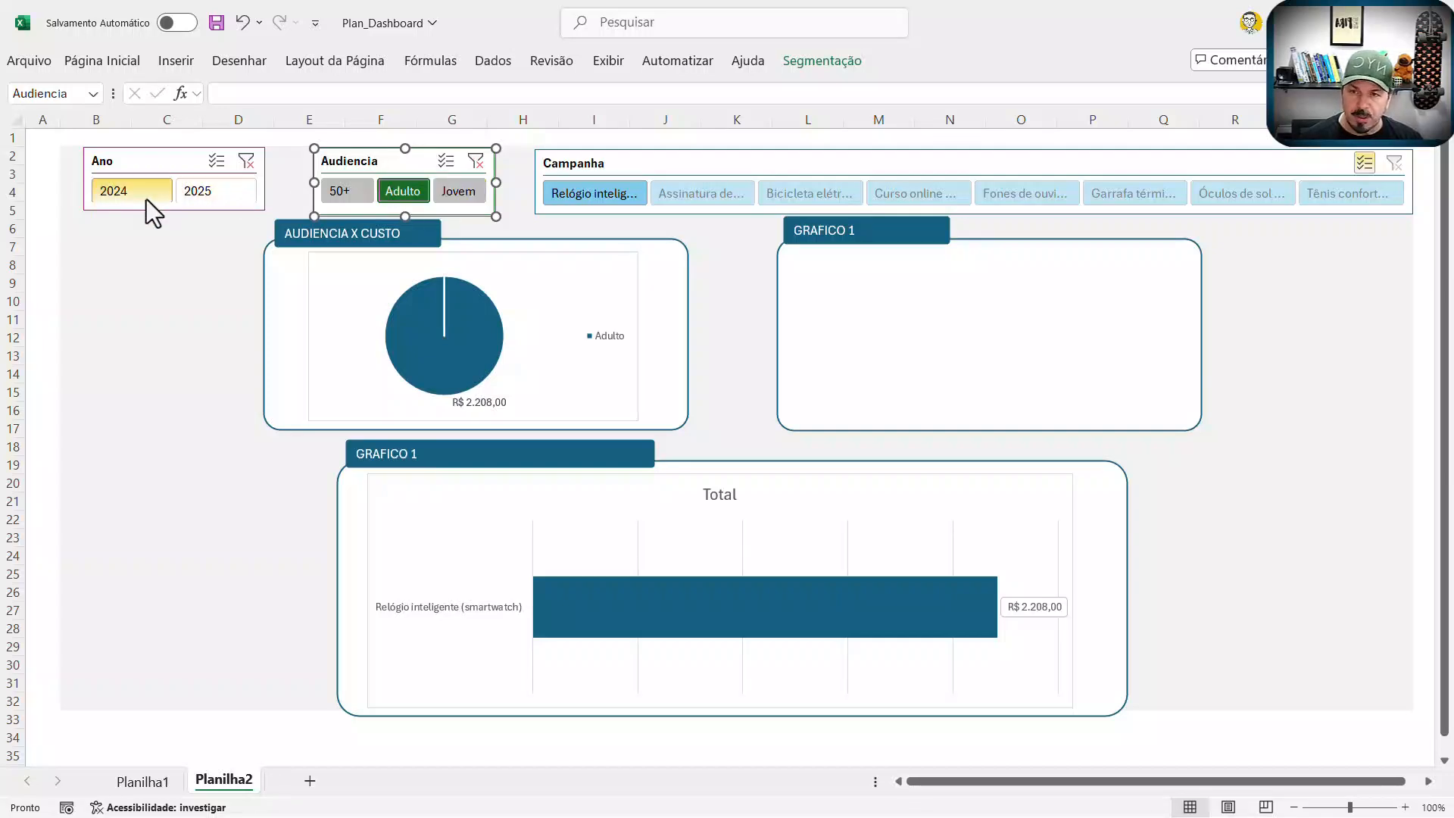
left_click(225, 198)
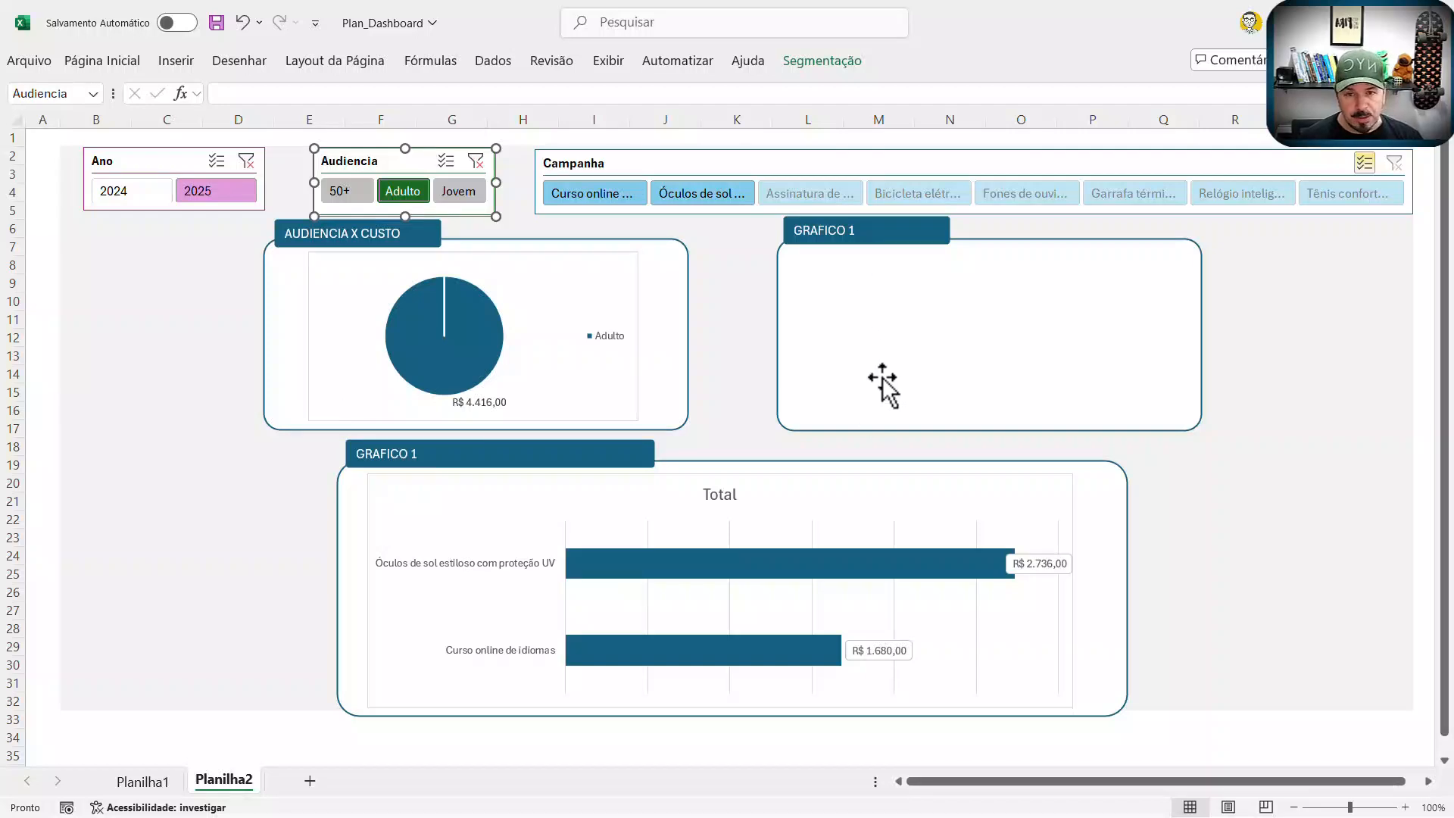
Step: Replace the GRAFICO 1 title above the bar chart with VALORES POR CAM
left_click(432, 458)
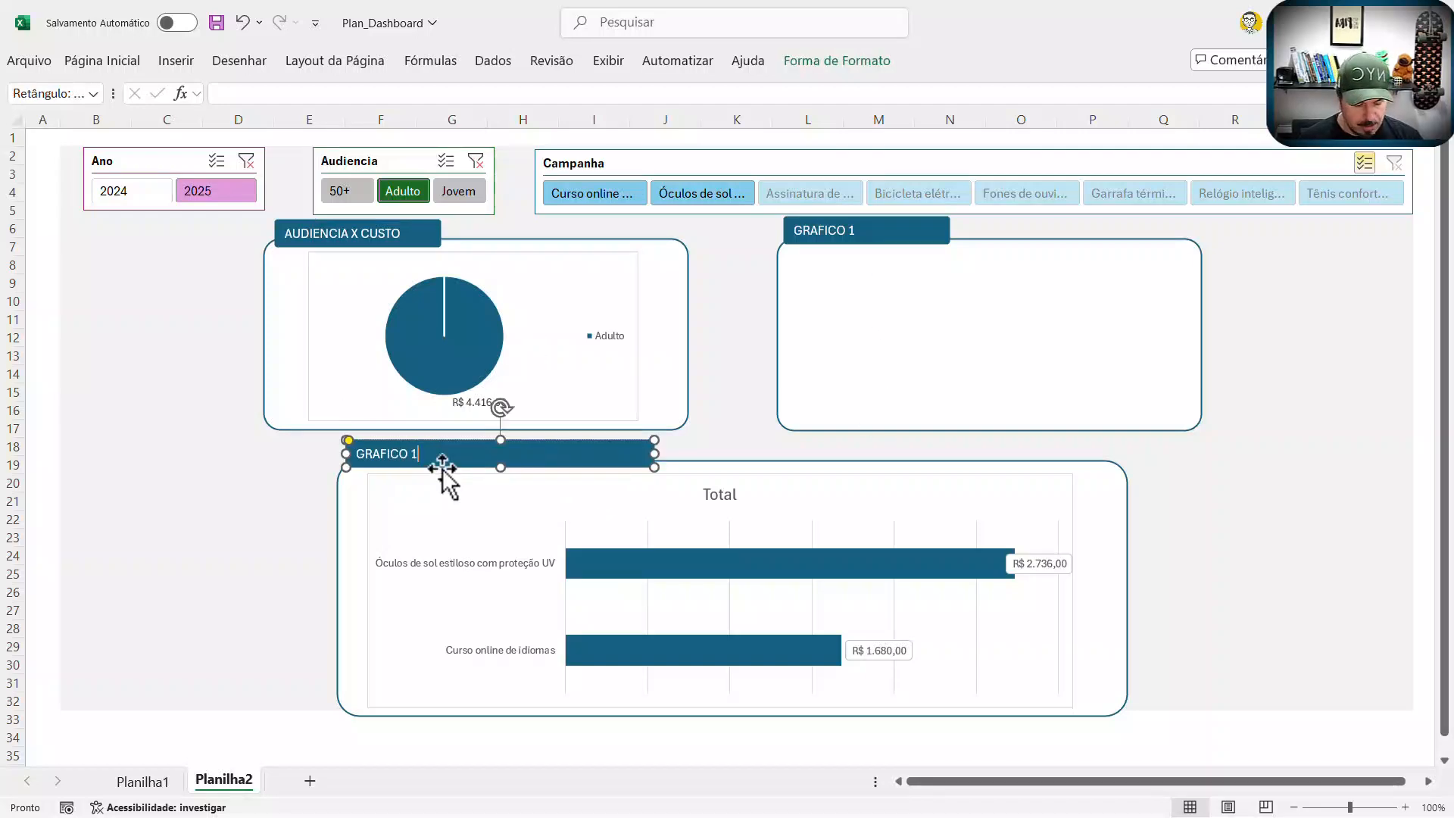
key("ctrl+a")
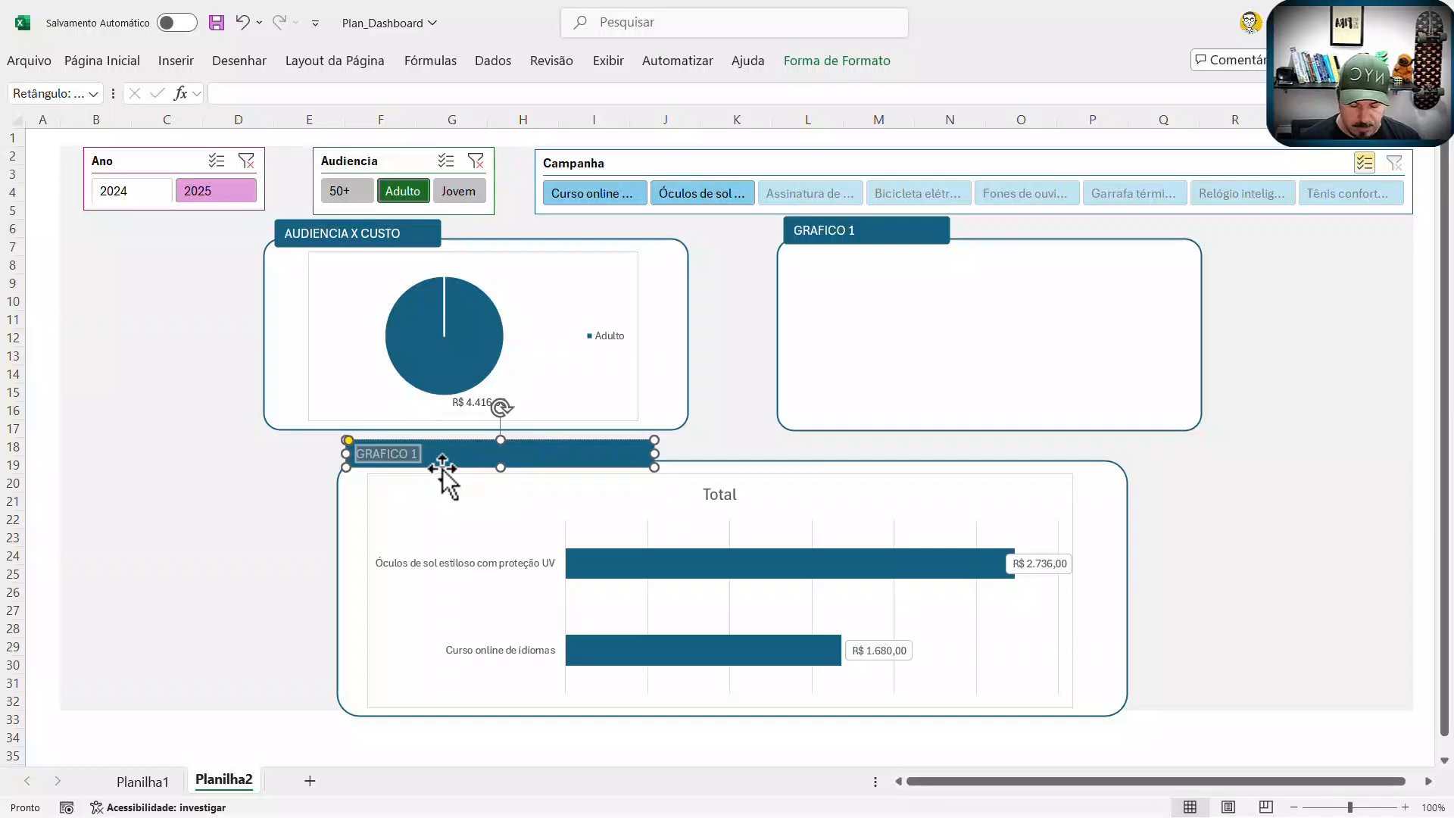
type("VALO")
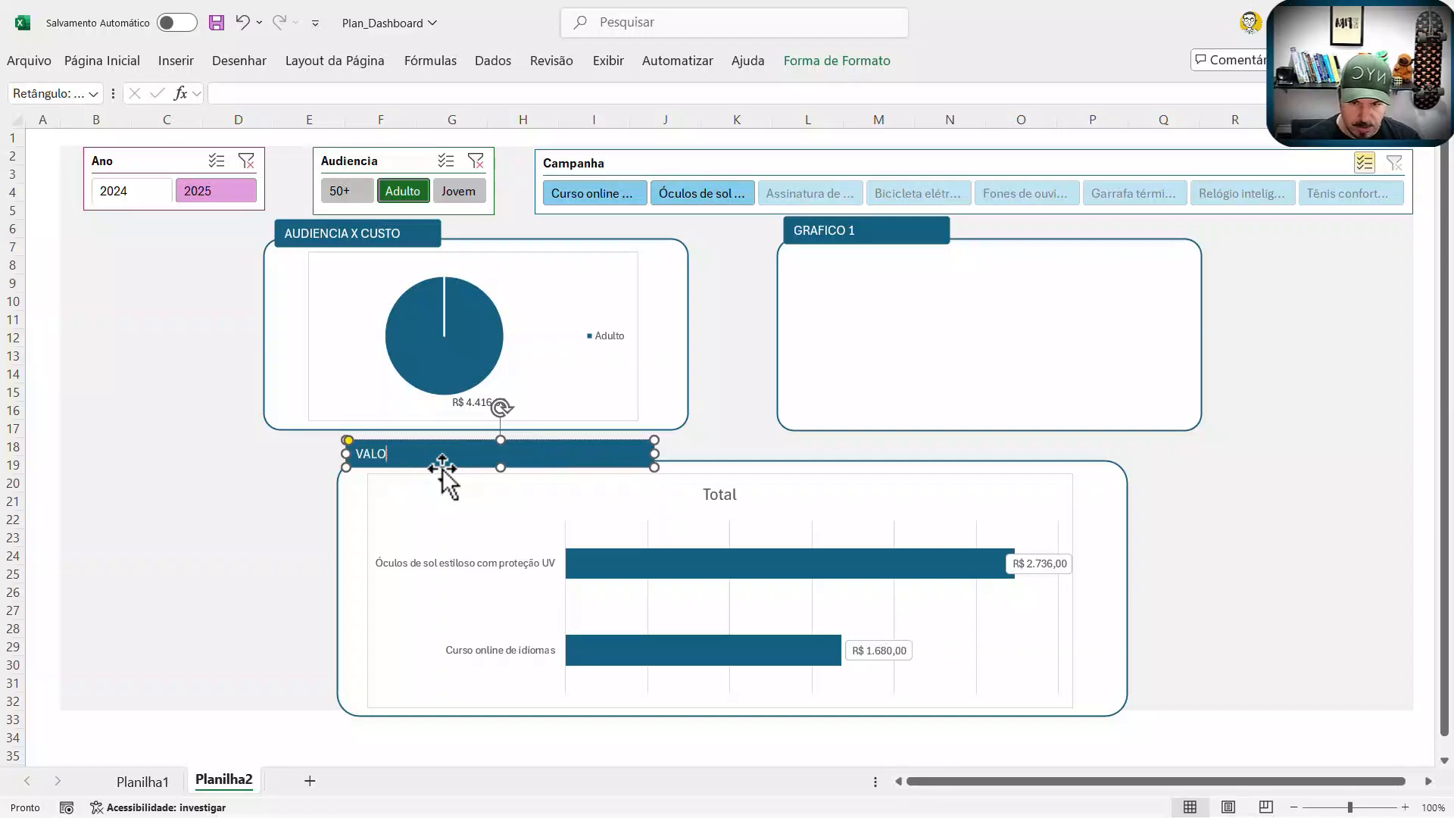
type("RES POR CAM")
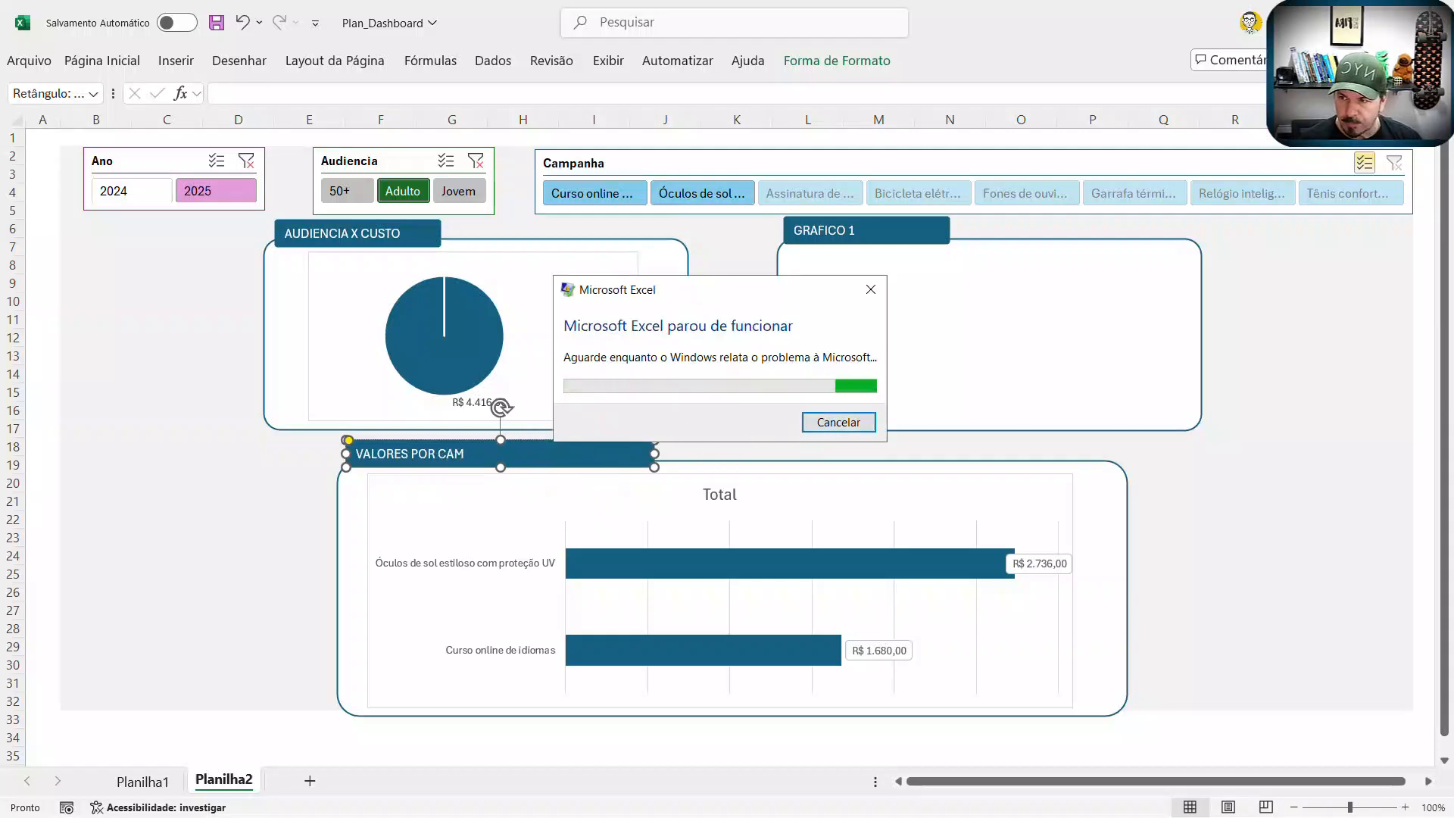
Step: Change the title above the bar chart to VALORES GASTOS POR CAMPANHA
left_click(452, 455)
key("BackSpace")
key("BackSpace")
key("BackSpace")
key("BackSpace")
key("BackSpace")
key("BackSpace")
key("BackSpace")
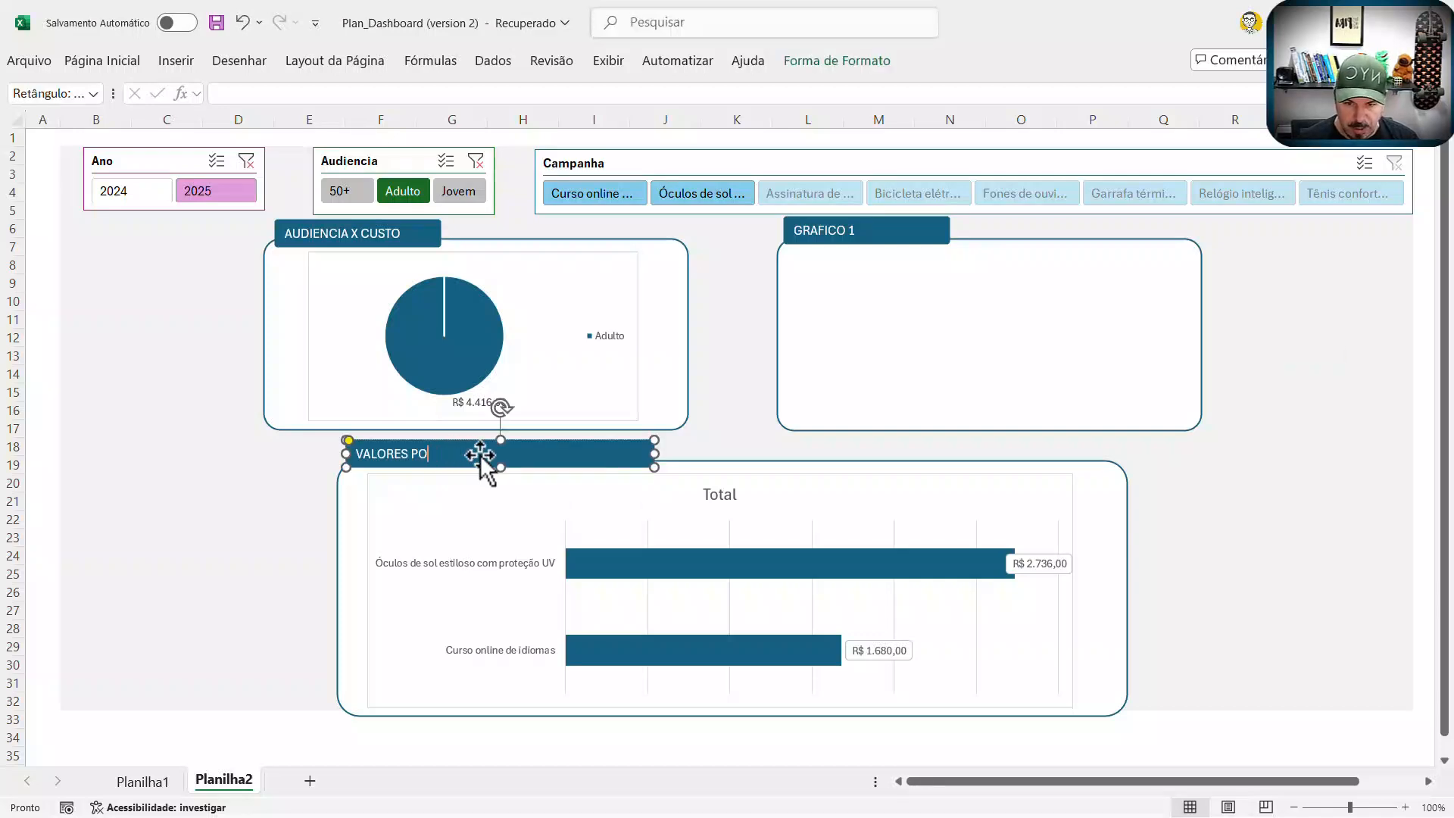
type("GA")
key("BackSpace")
key("BackSpace")
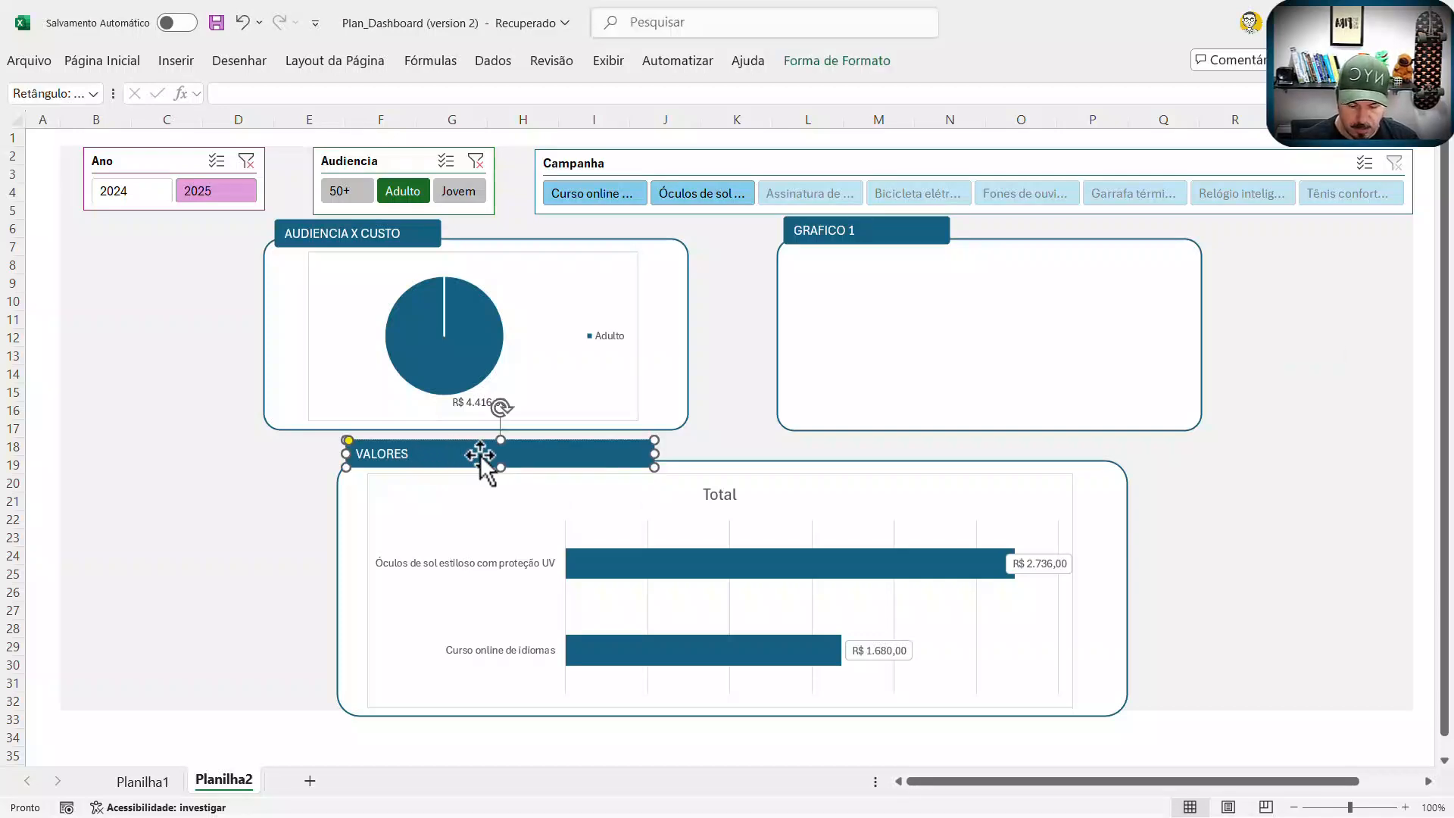
type("GASTOS POR CAM")
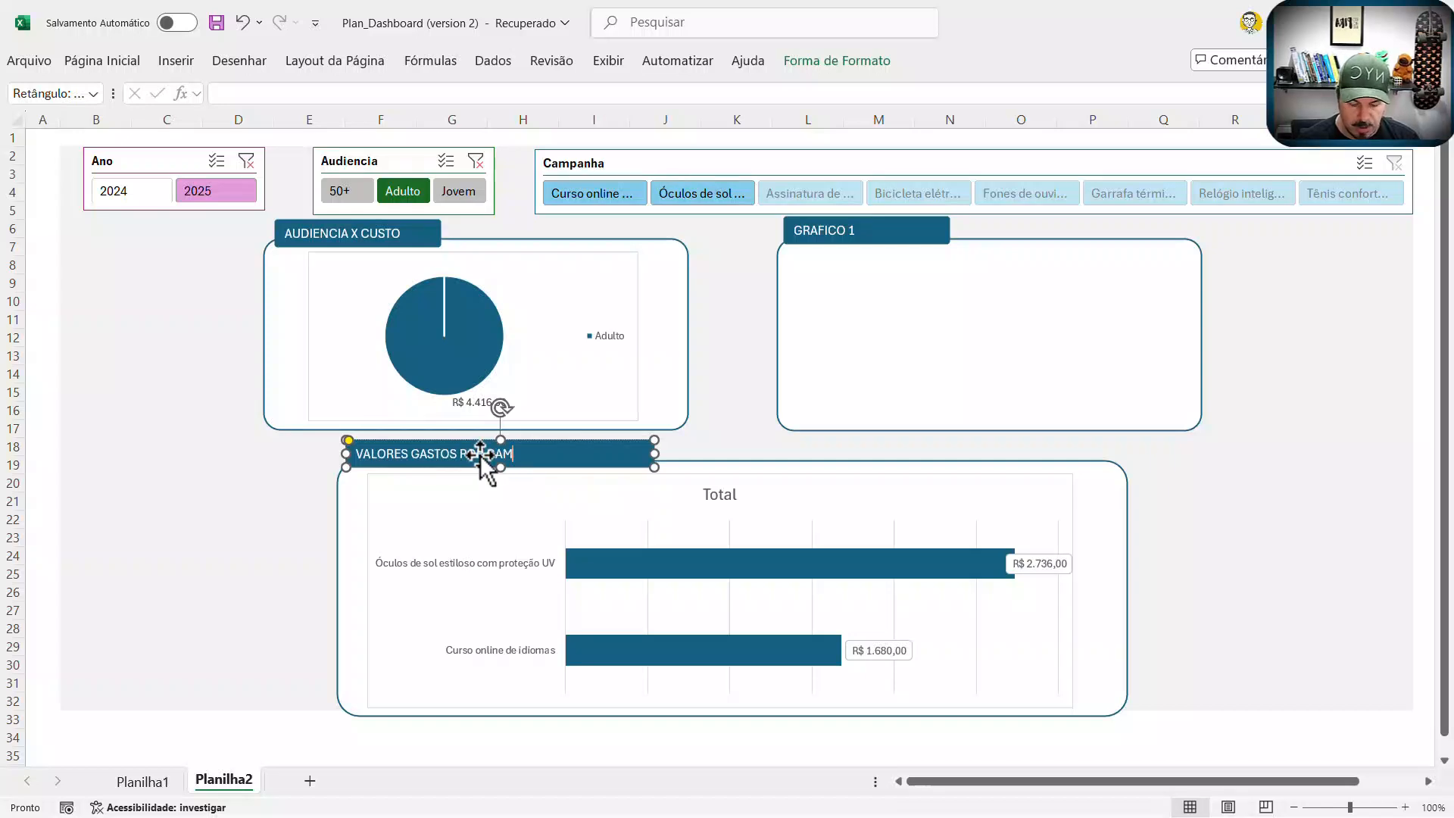
type("PANHA")
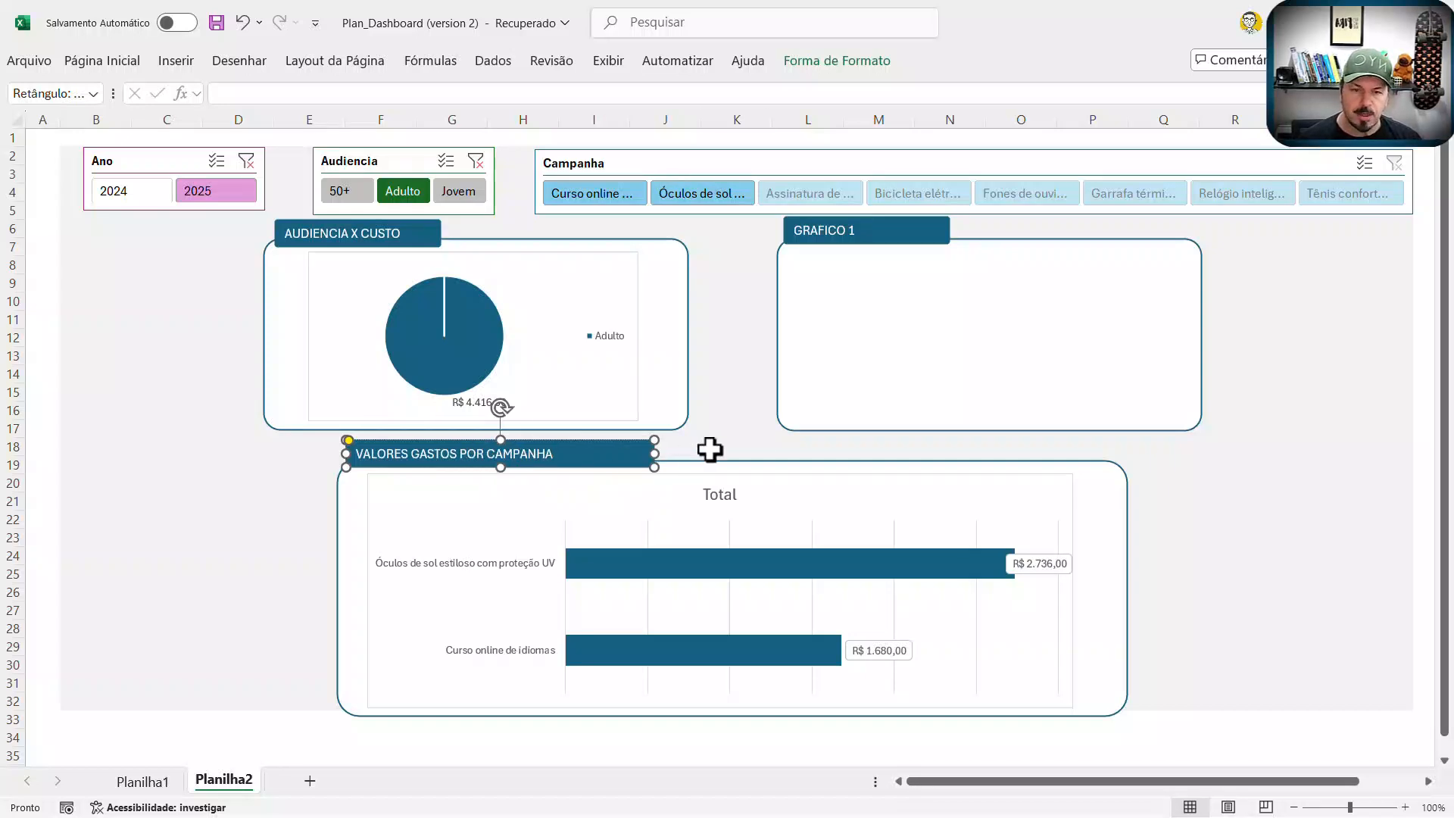
left_click(710, 450)
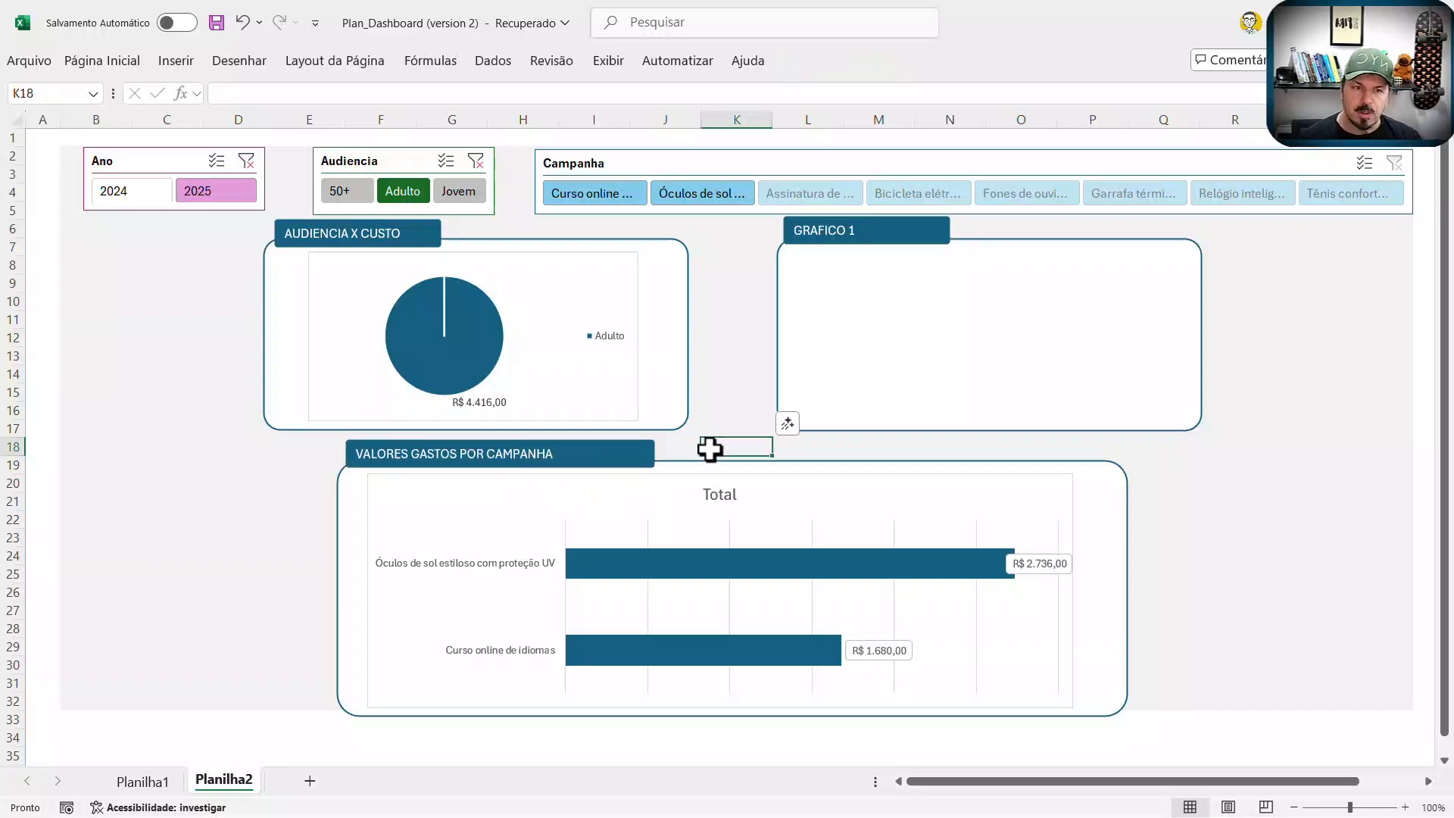
left_click(827, 234)
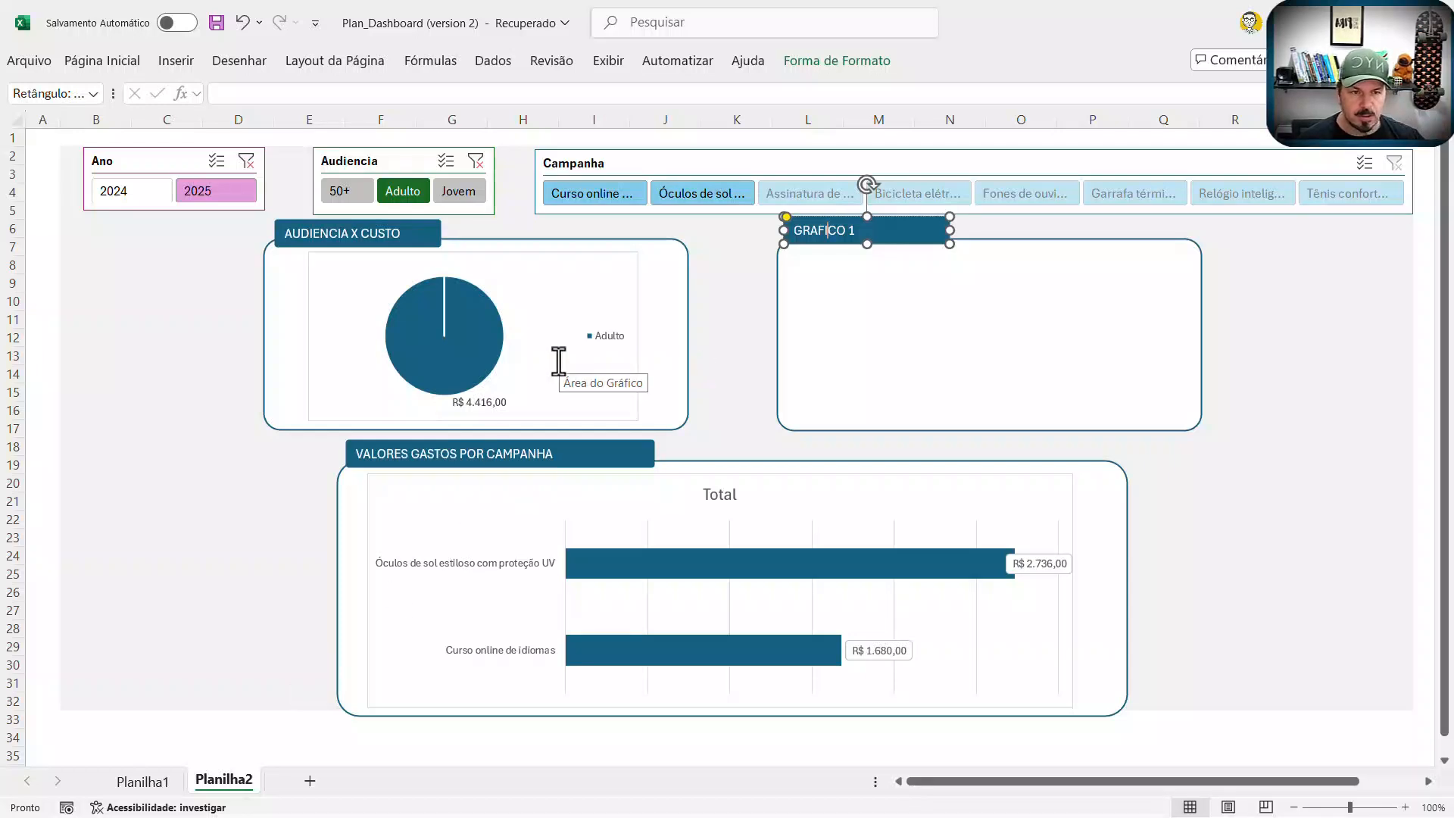
left_click(587, 565)
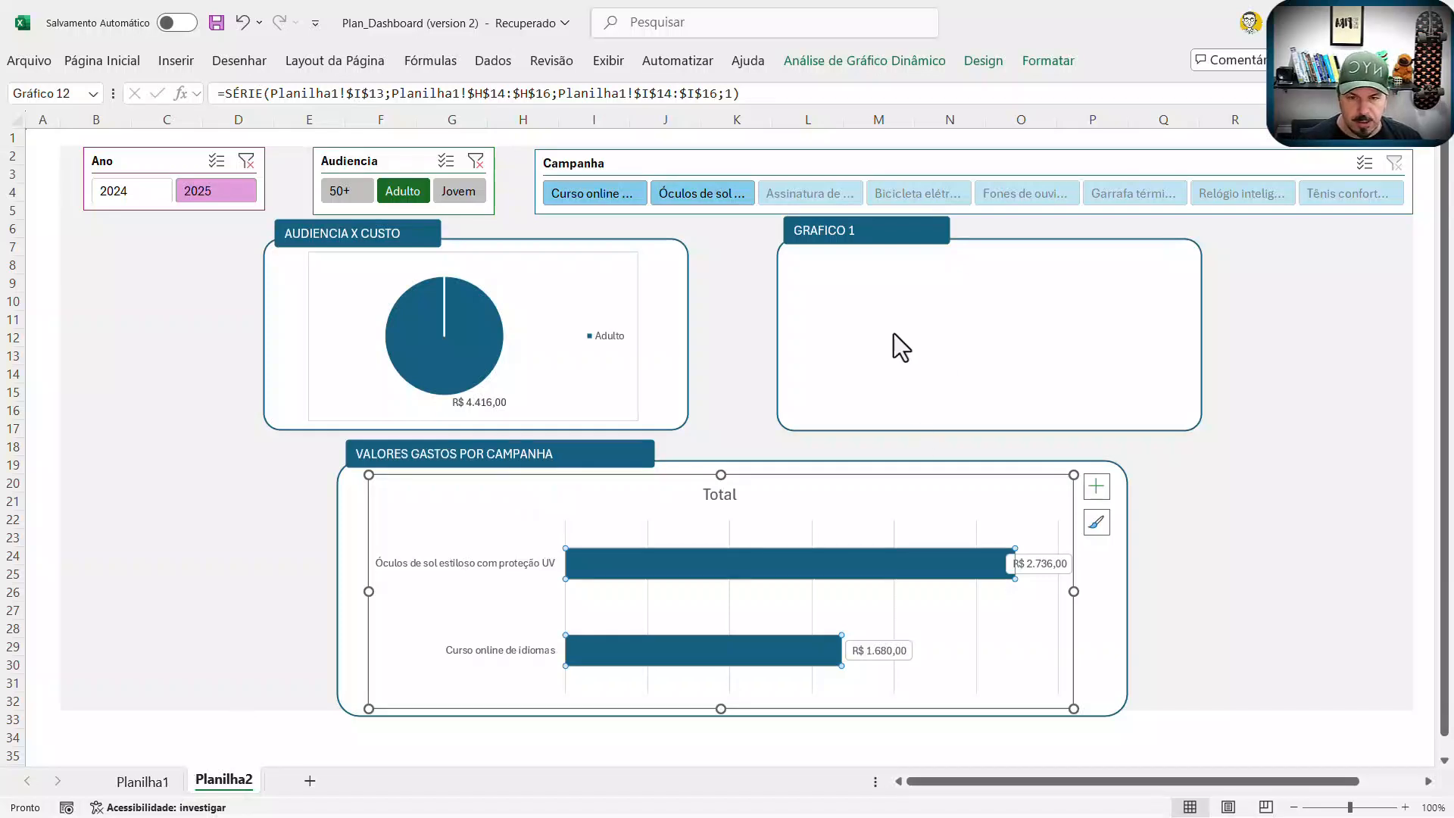
left_click(142, 781)
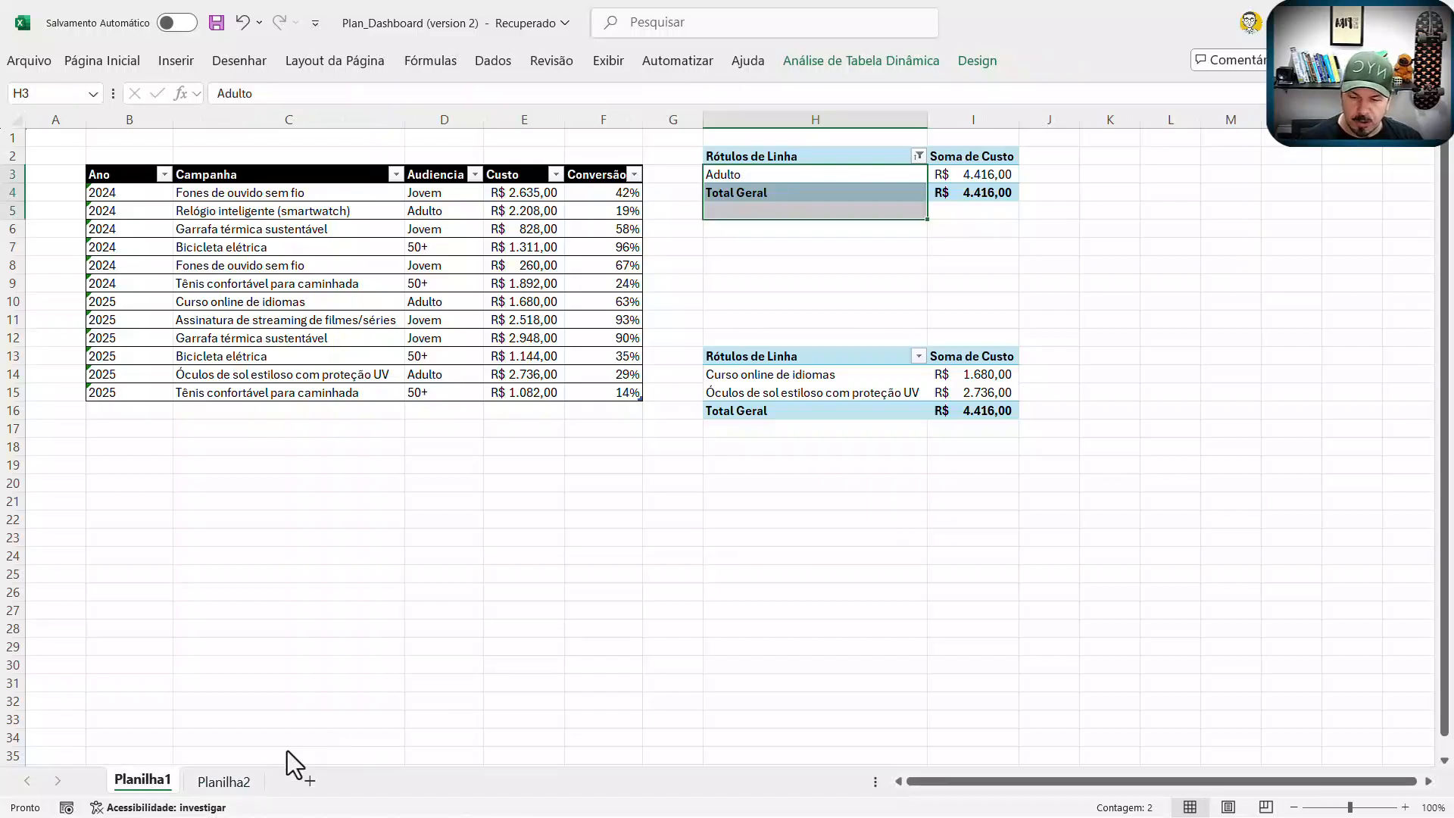
Step: Clear the filters of the Ano, Audiencia and Campanha slicers on Planilha2
left_click(209, 788)
left_click(247, 161)
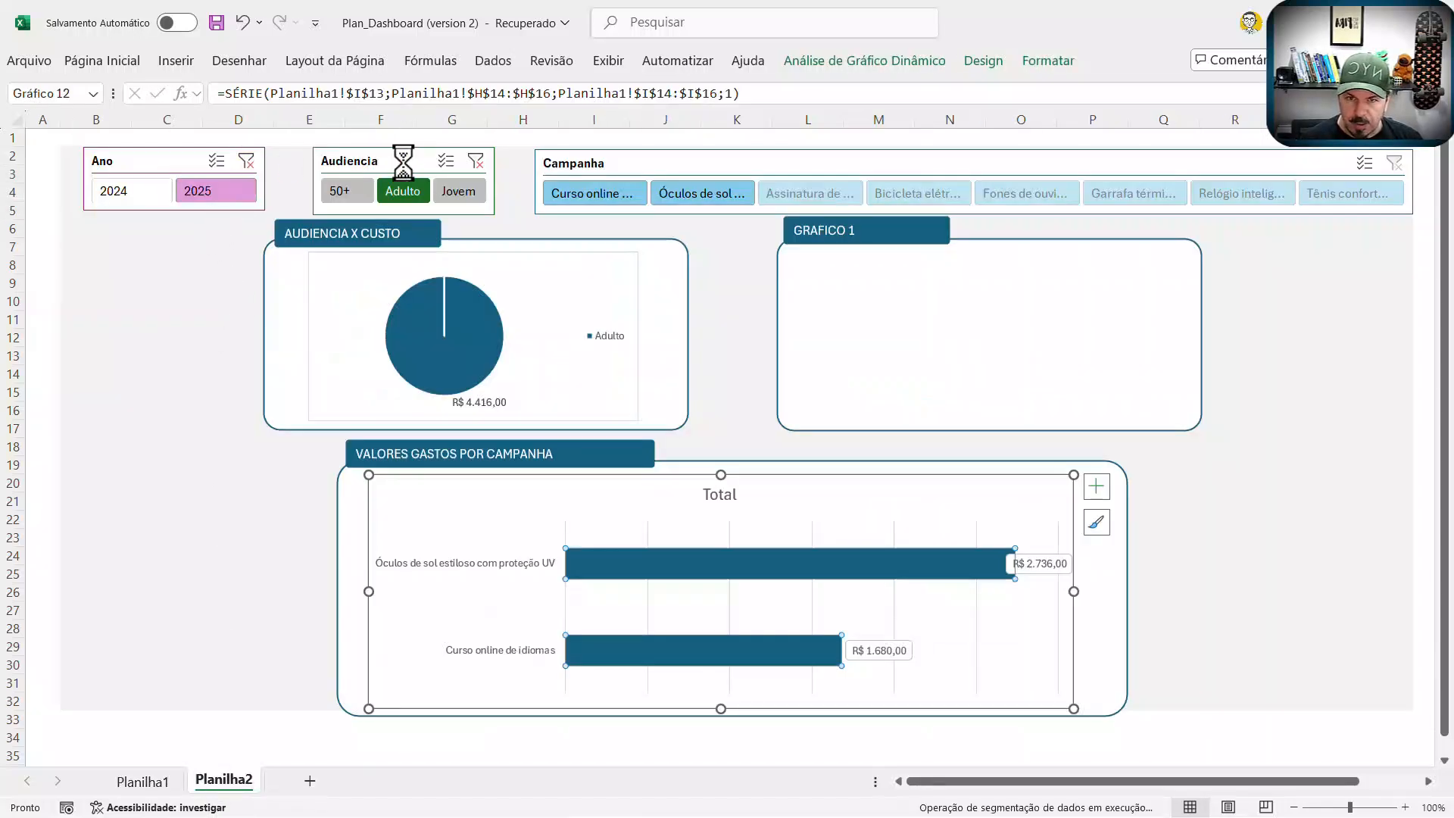
left_click(473, 160)
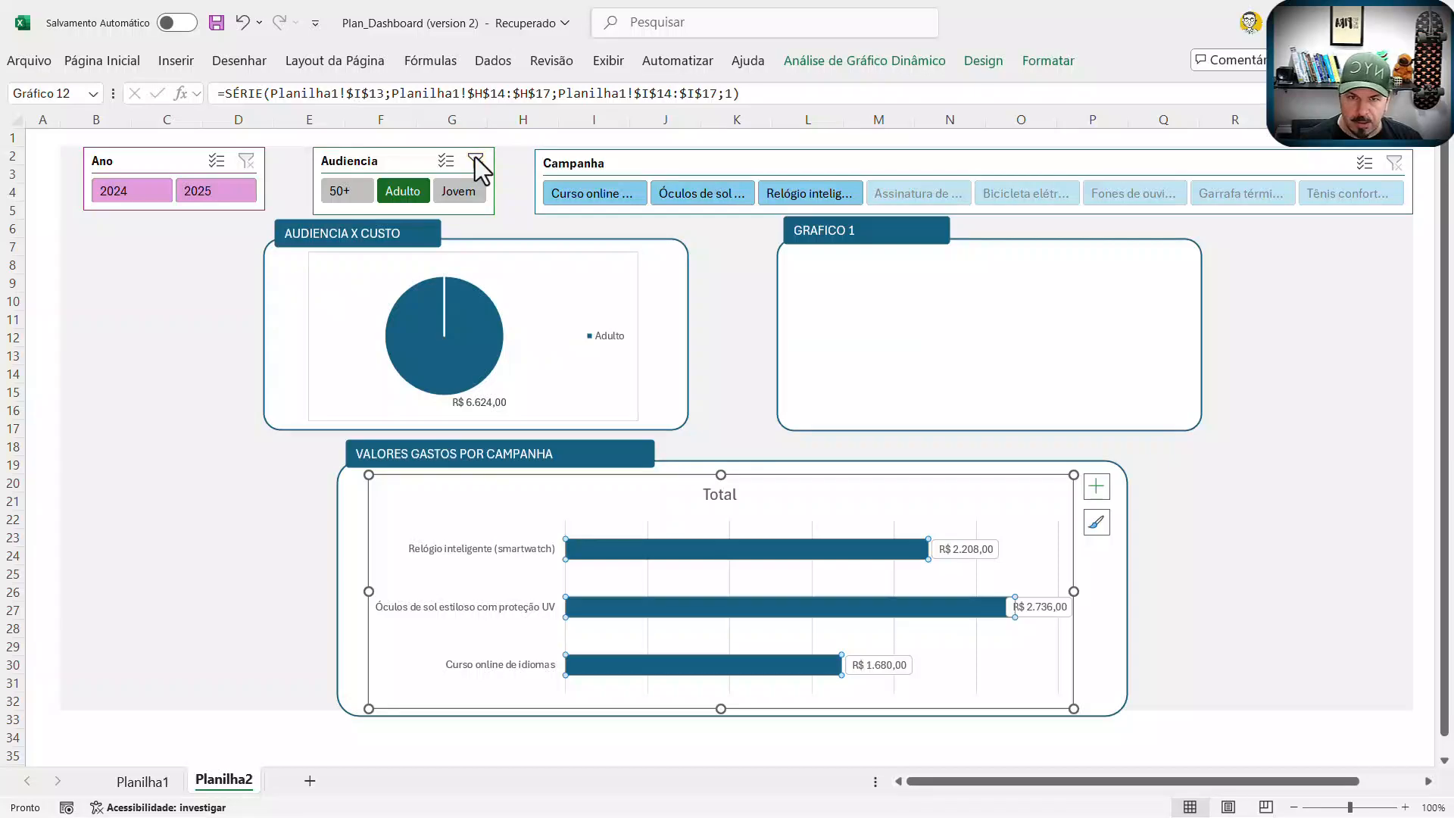
left_click(1397, 163)
Step: Examine the Audiencia, Custo and Conversão columns of the source table on Planilha1 and compare them with the audience pivot table
left_click(132, 782)
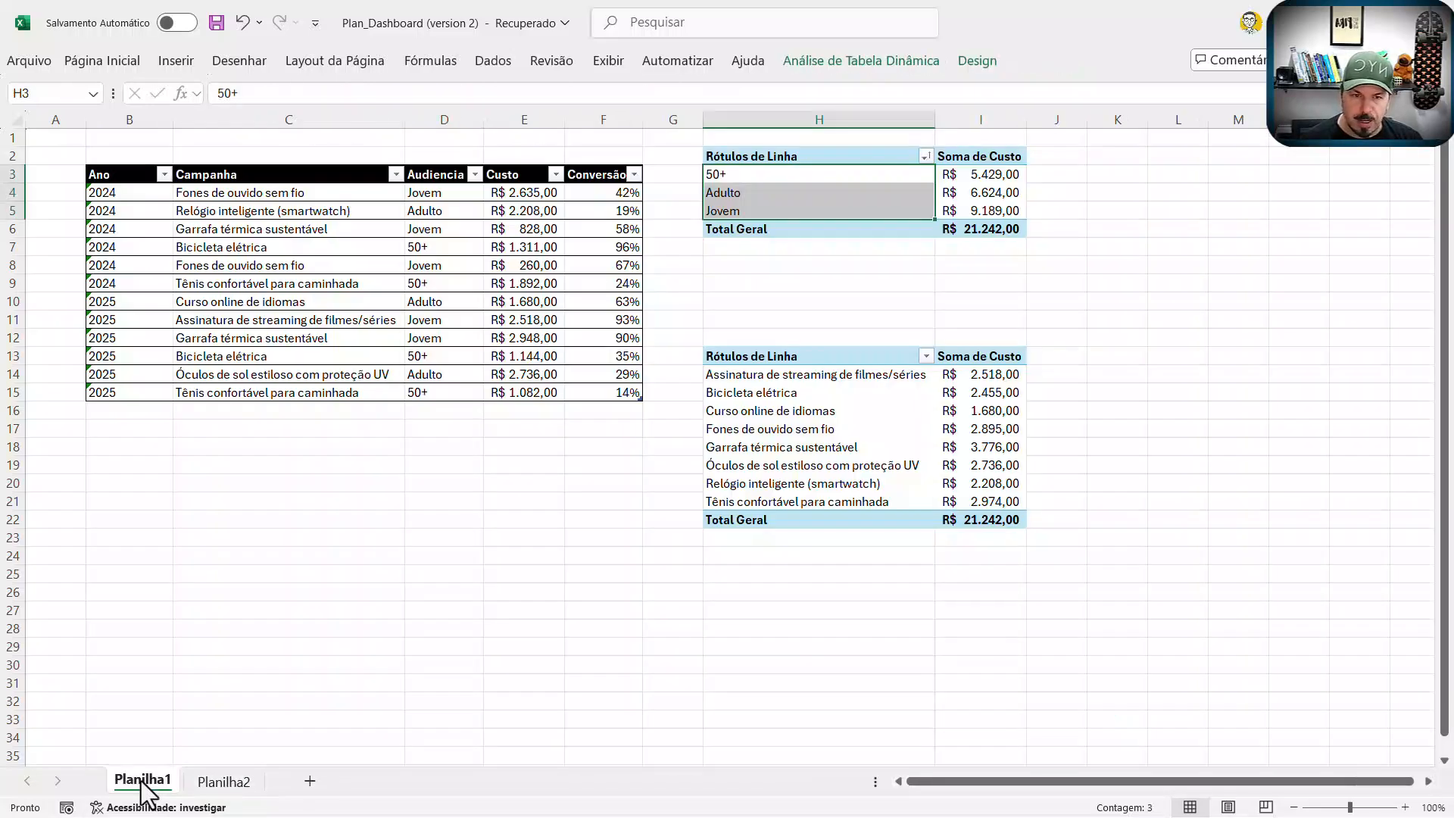
left_click_drag(445, 200, 461, 383)
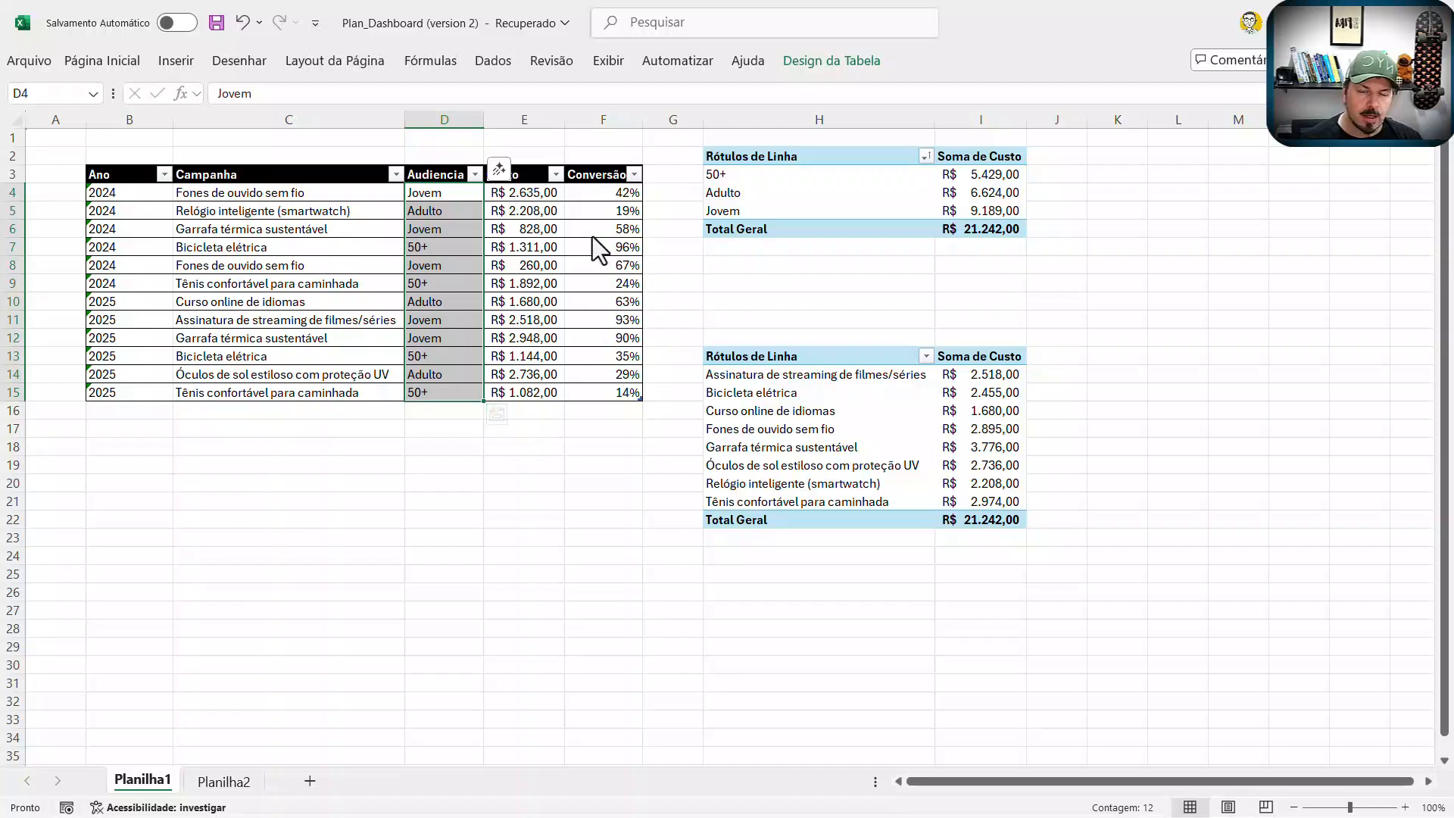
left_click_drag(542, 195, 534, 388)
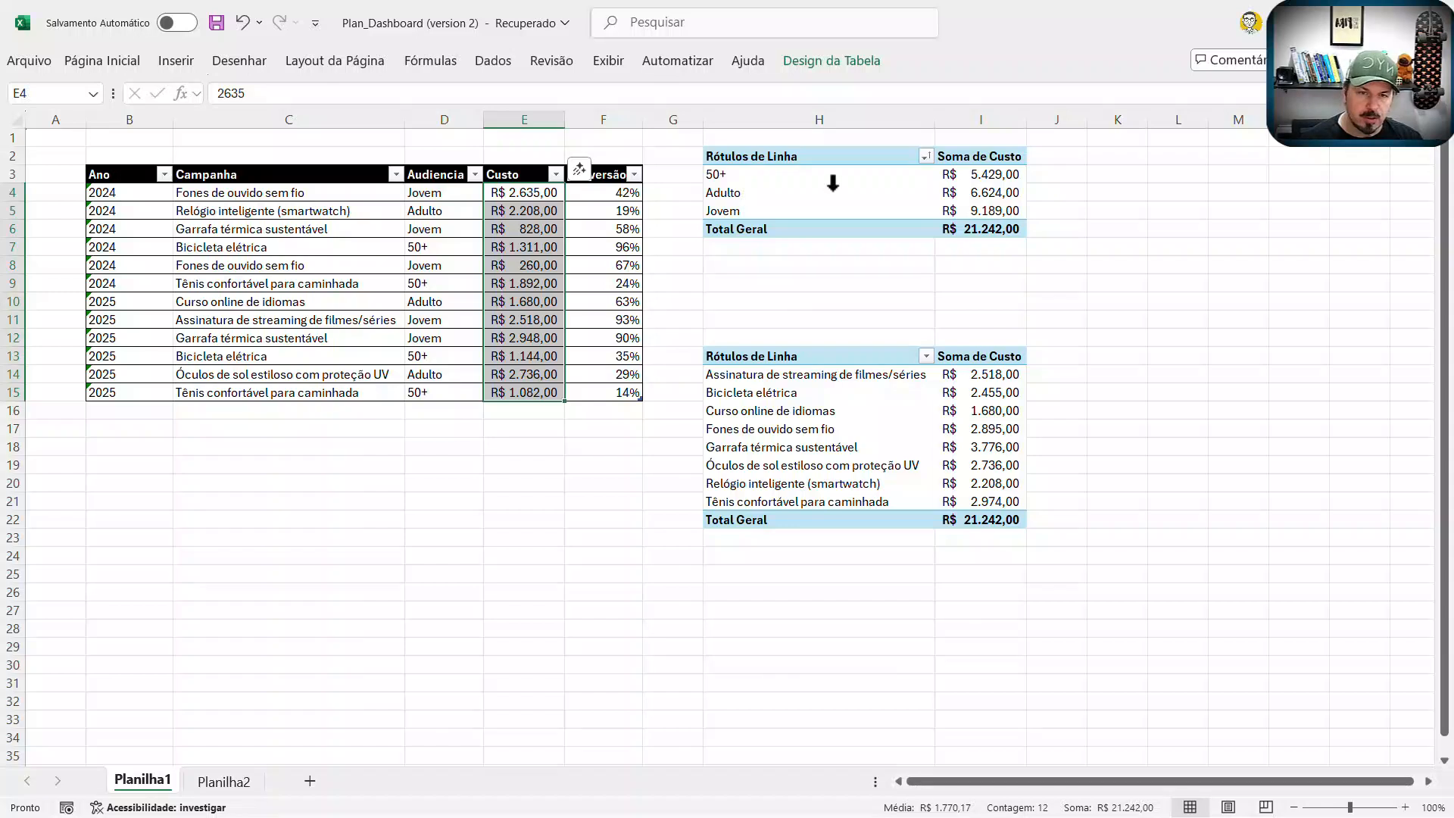
left_click(833, 184)
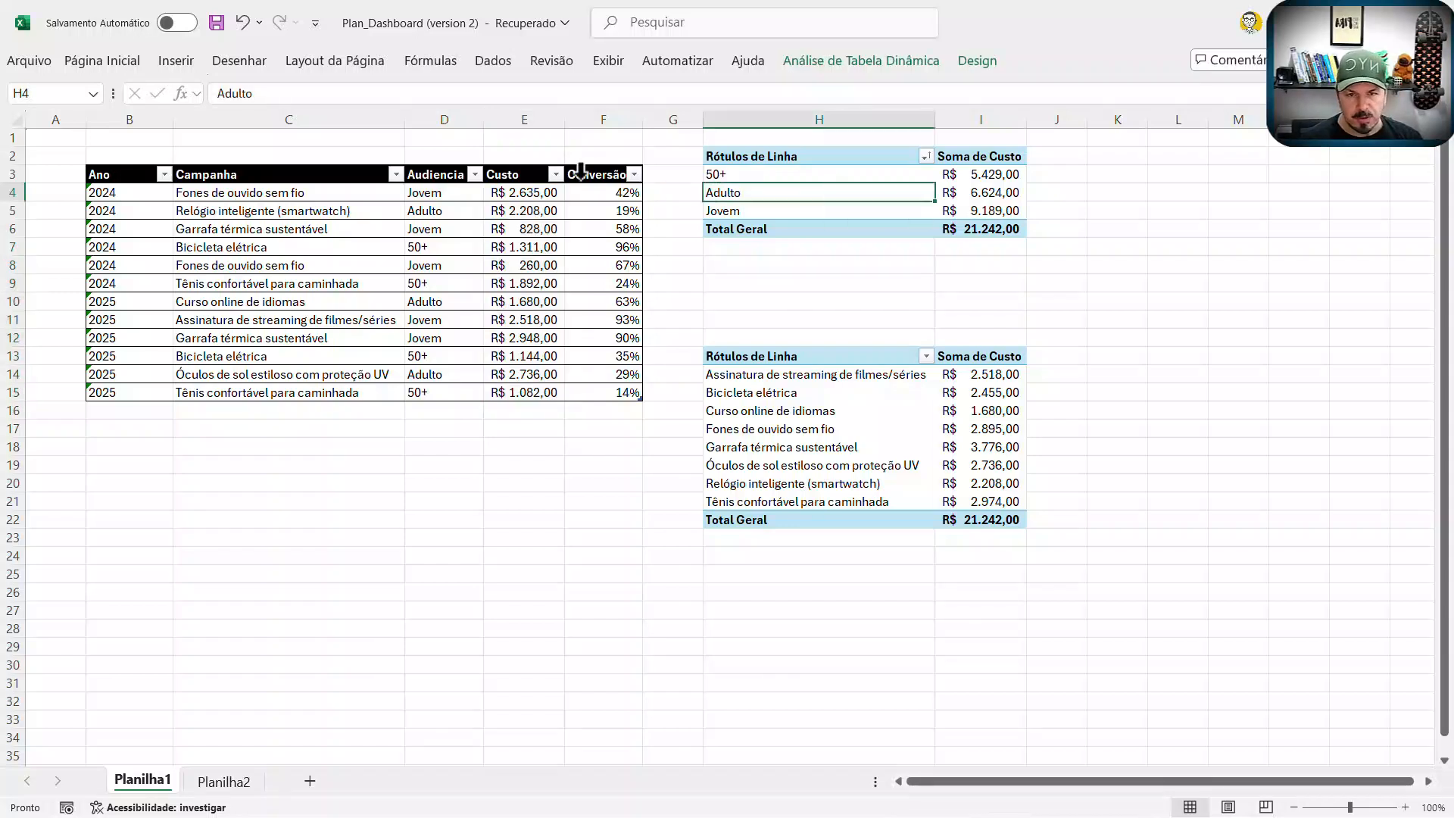
left_click_drag(539, 198, 595, 402)
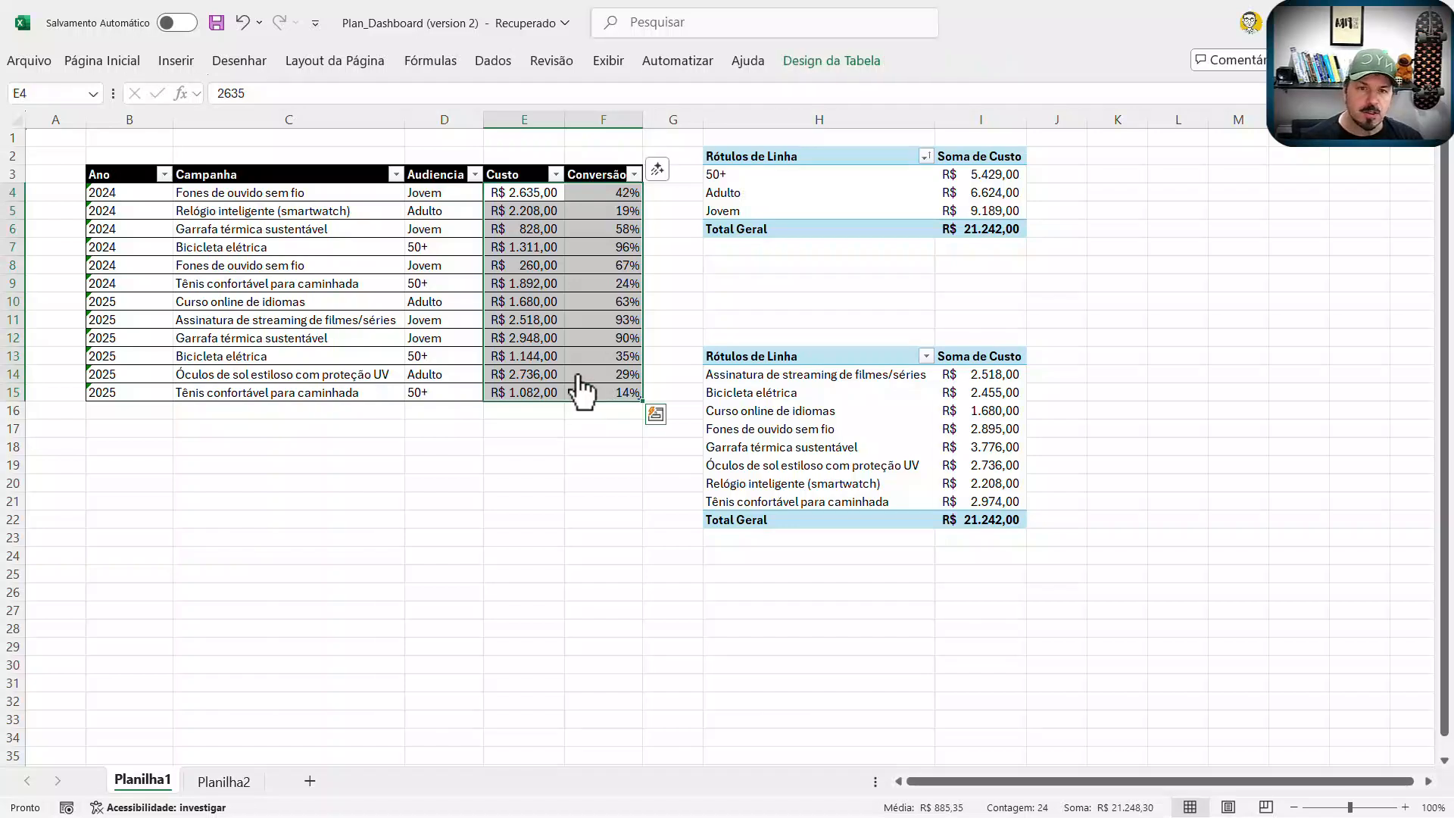
left_click(583, 303)
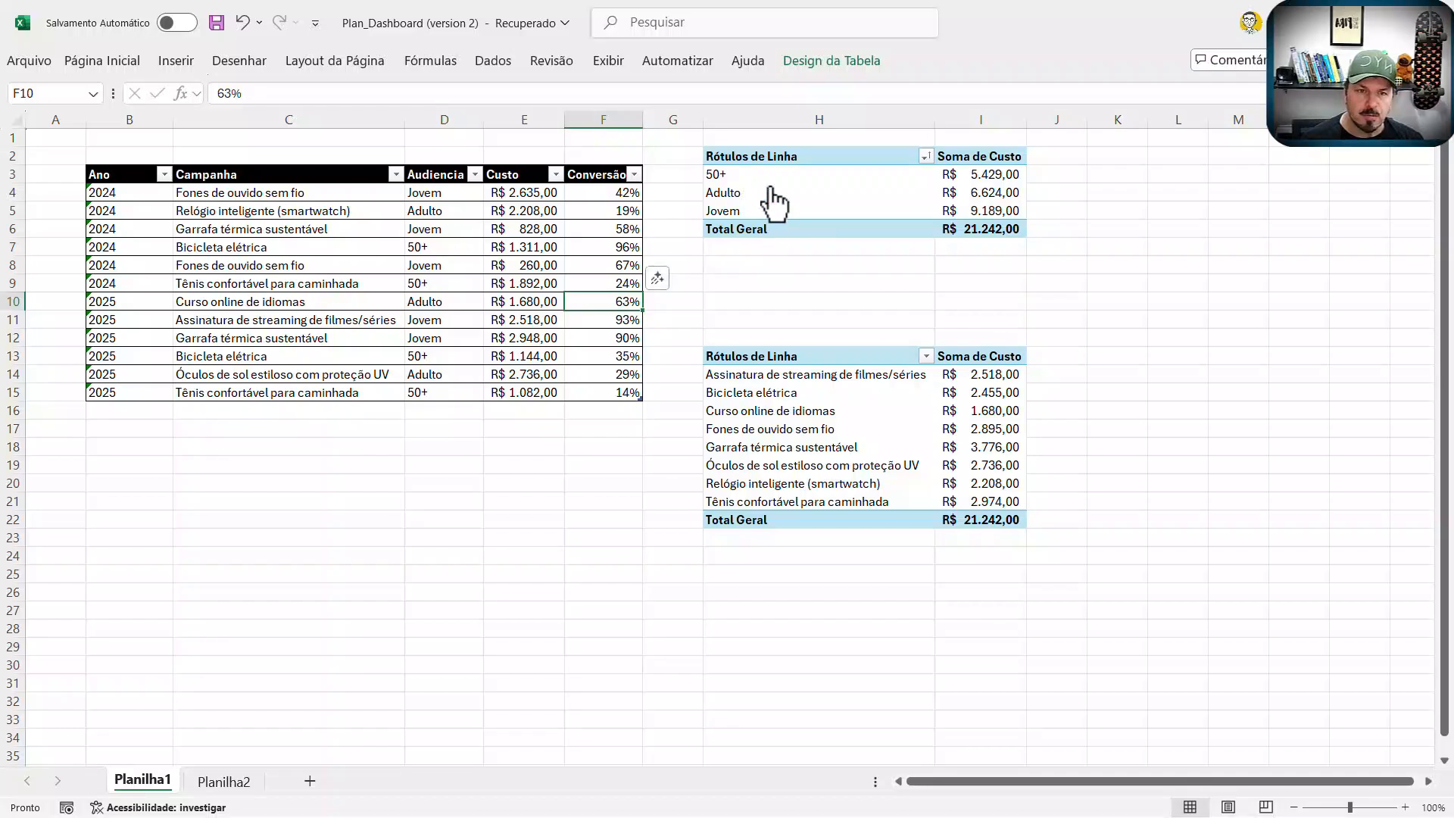
Step: Copy the whole Audiencia by Custo pivot table and paste it at H25, below the campaign pivot table
left_click(766, 162)
left_click_drag(766, 167, 986, 243)
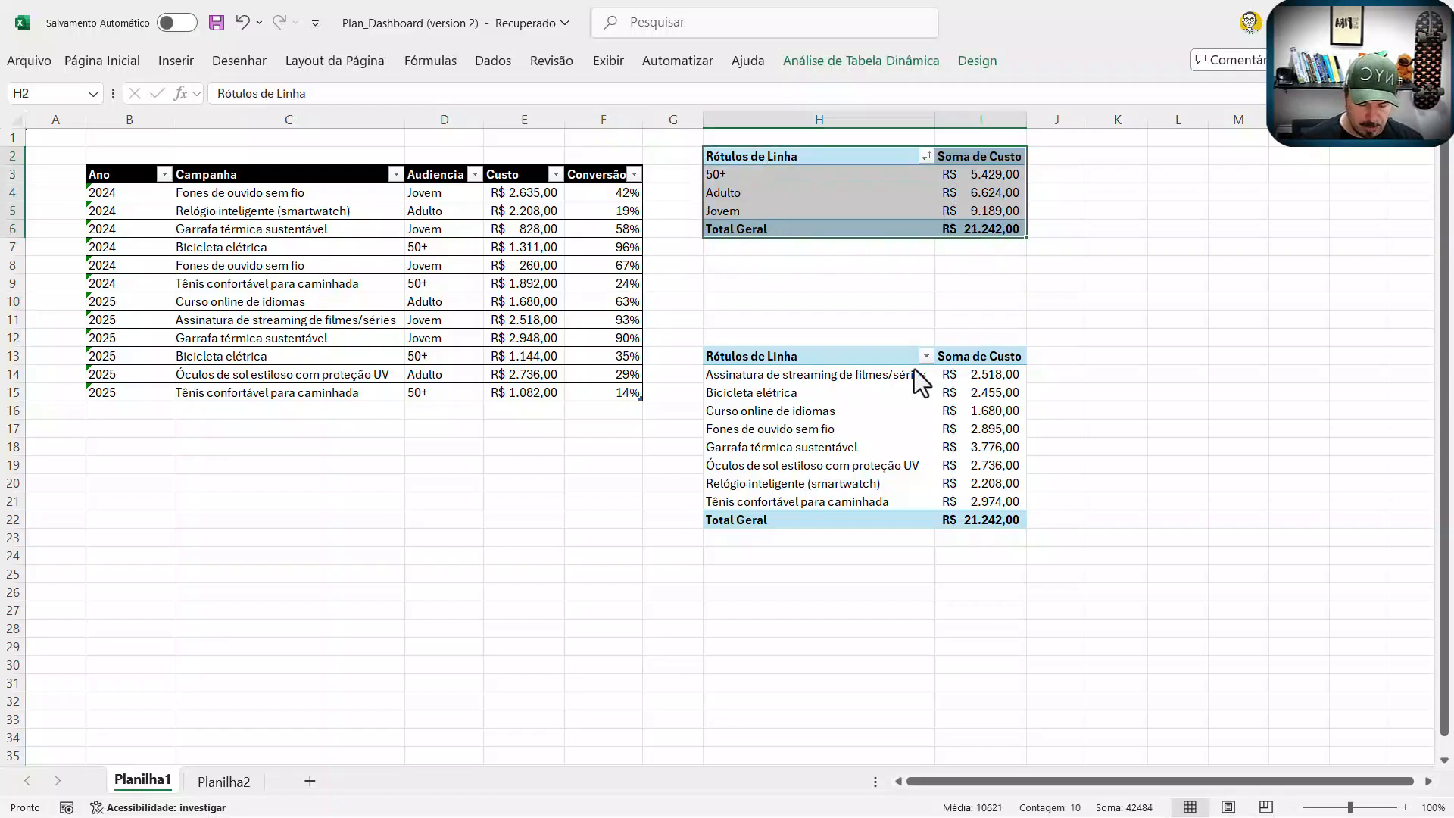
key("ctrl+c")
left_click(821, 576)
key("ctrl+v")
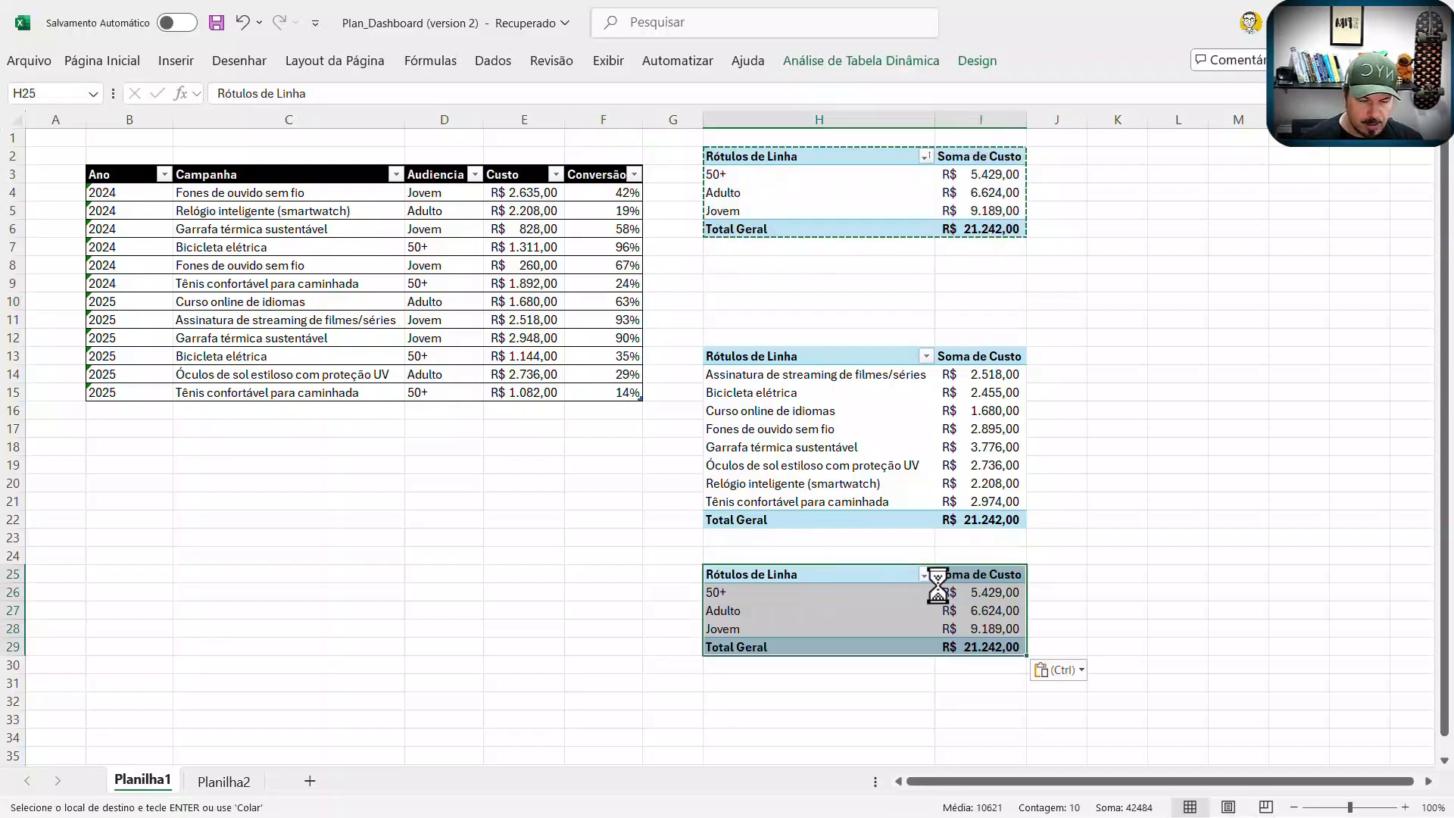
Step: Show the field list for the pasted pivot table and replace Custo with Conversão as its values field
left_click(874, 55)
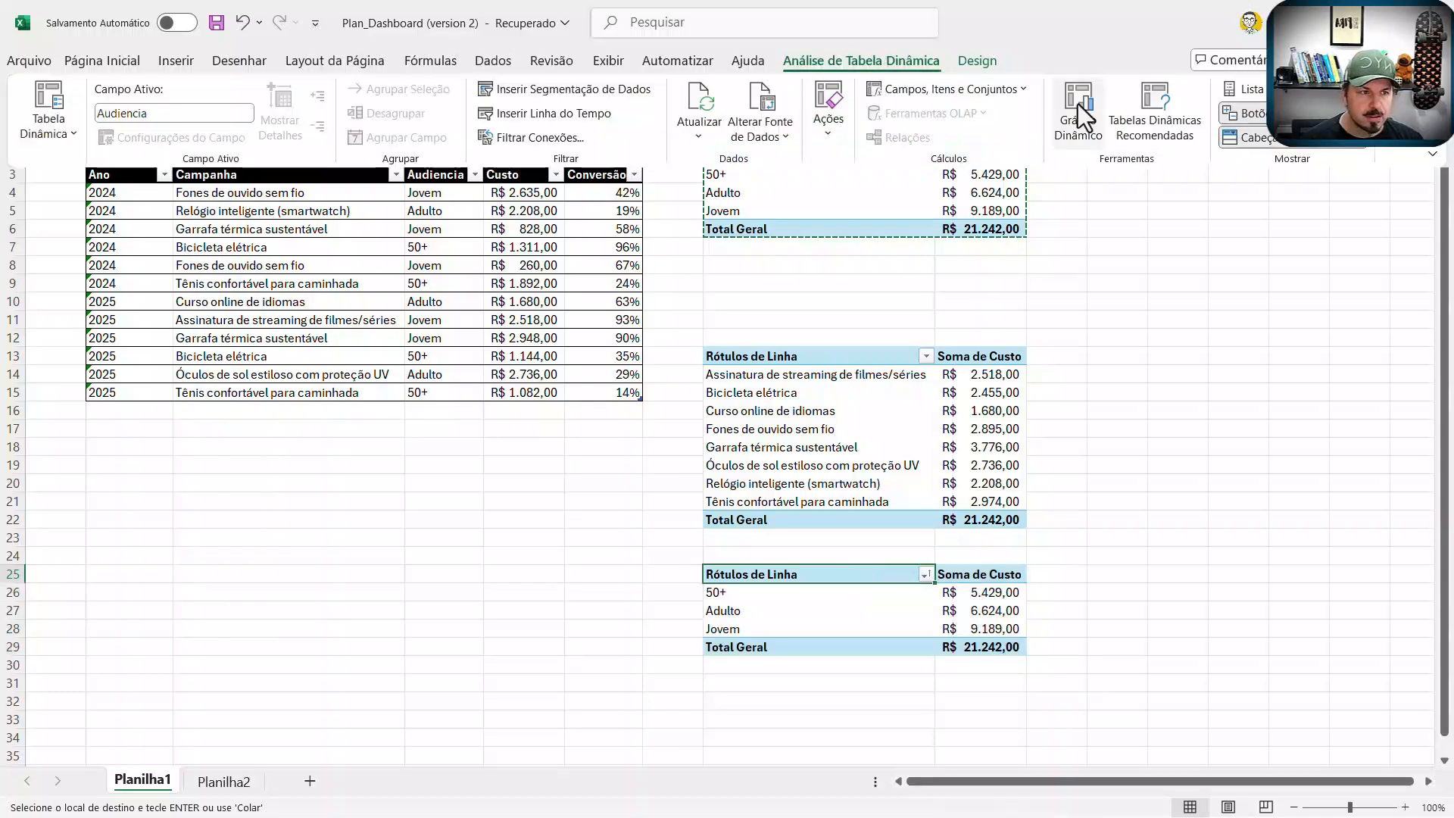
left_click(1246, 90)
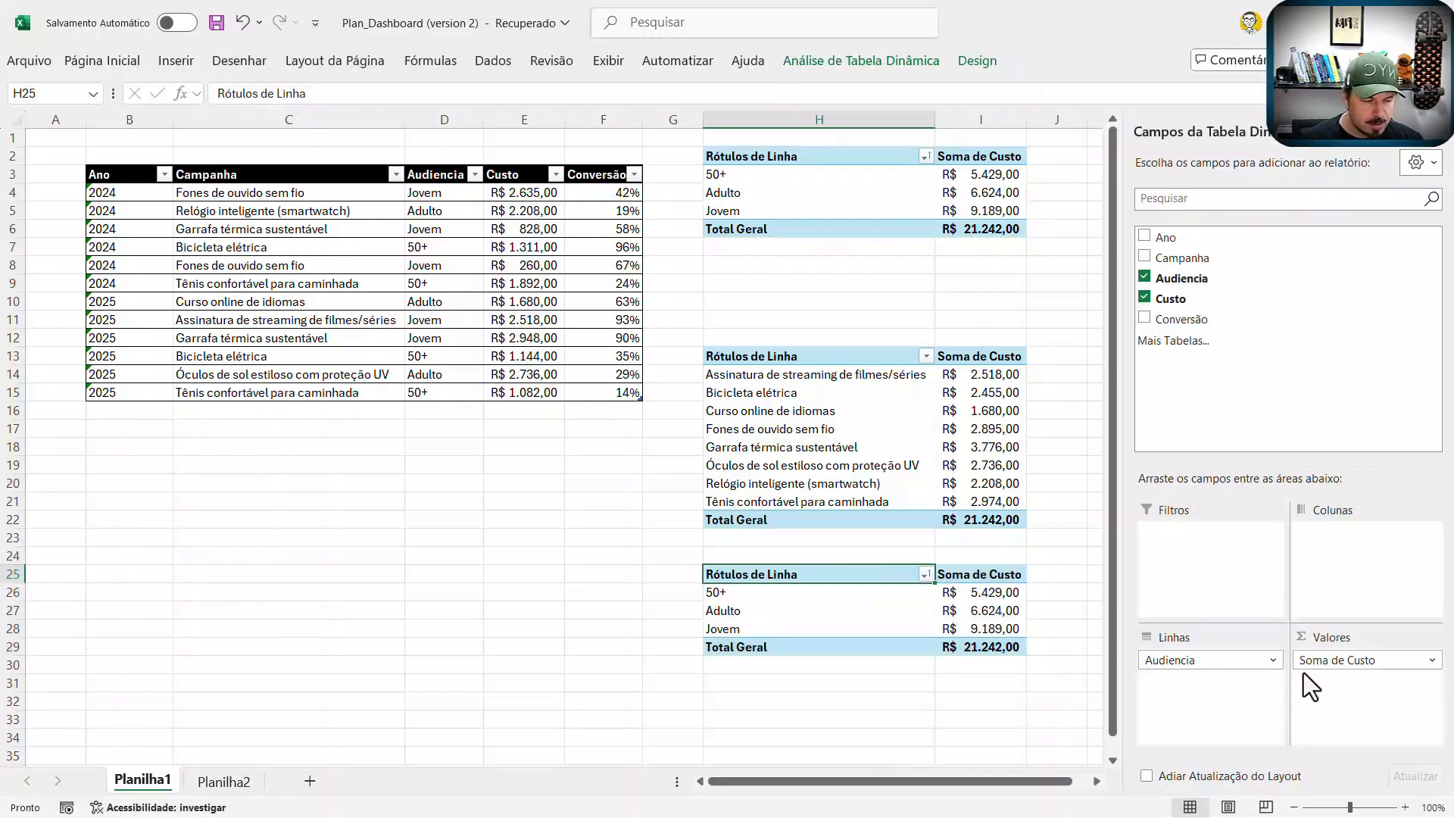
left_click(1399, 666)
left_click_drag(1399, 666, 1352, 347)
left_click(1146, 319)
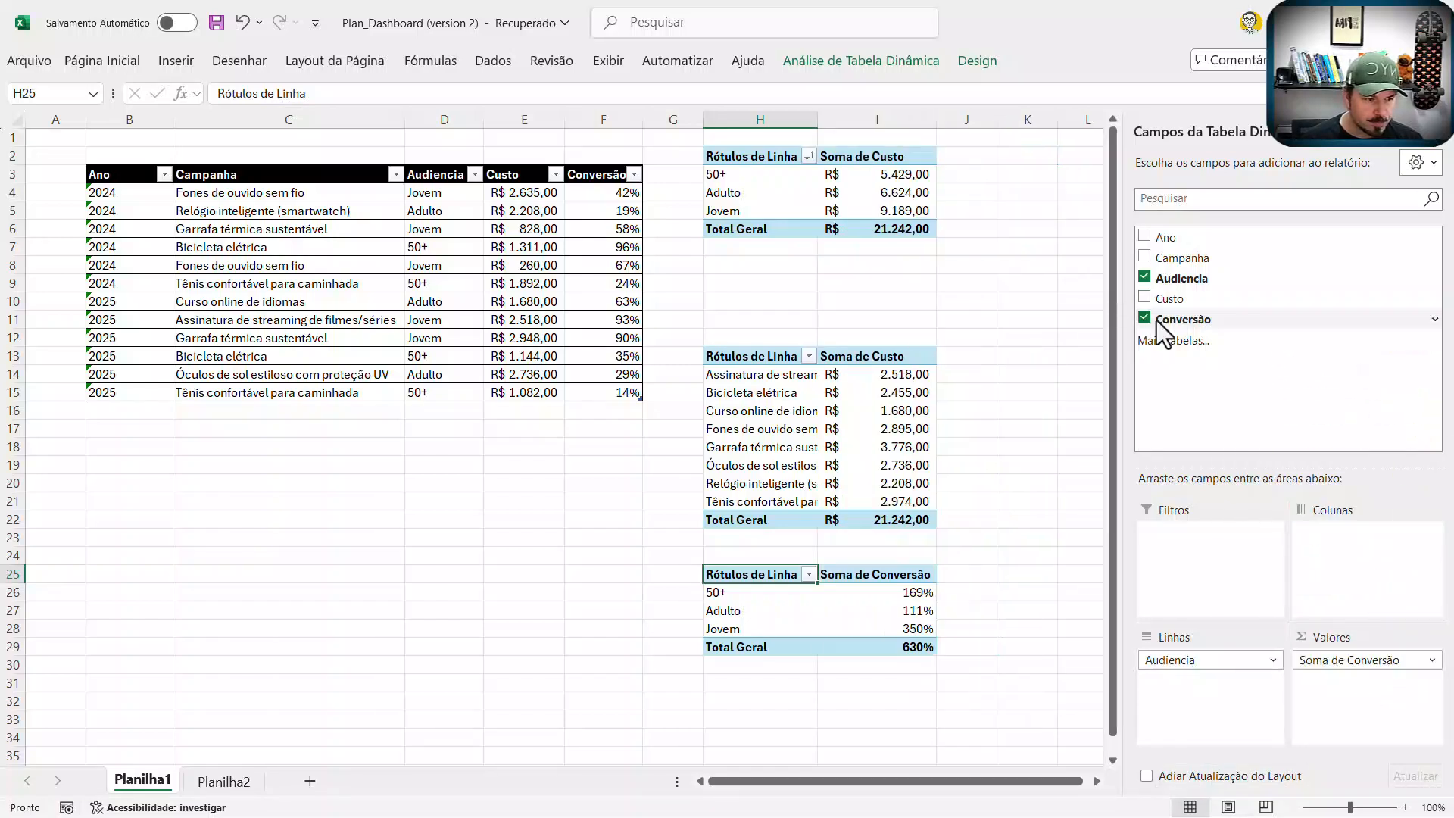
Step: Summarize the Conversão values by Média instead of Soma and close the pivot table field list
left_click(1419, 674)
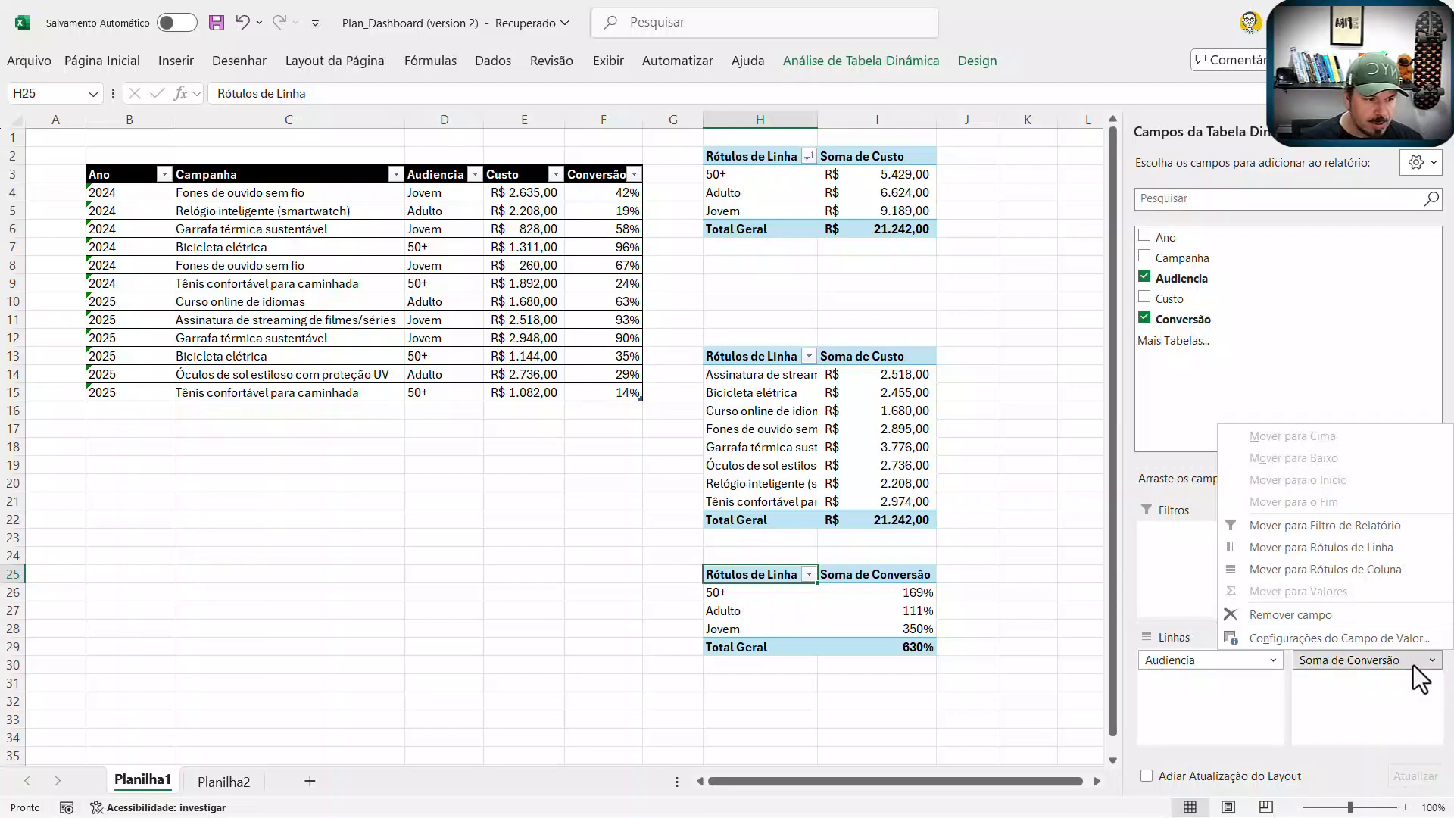
left_click(1314, 639)
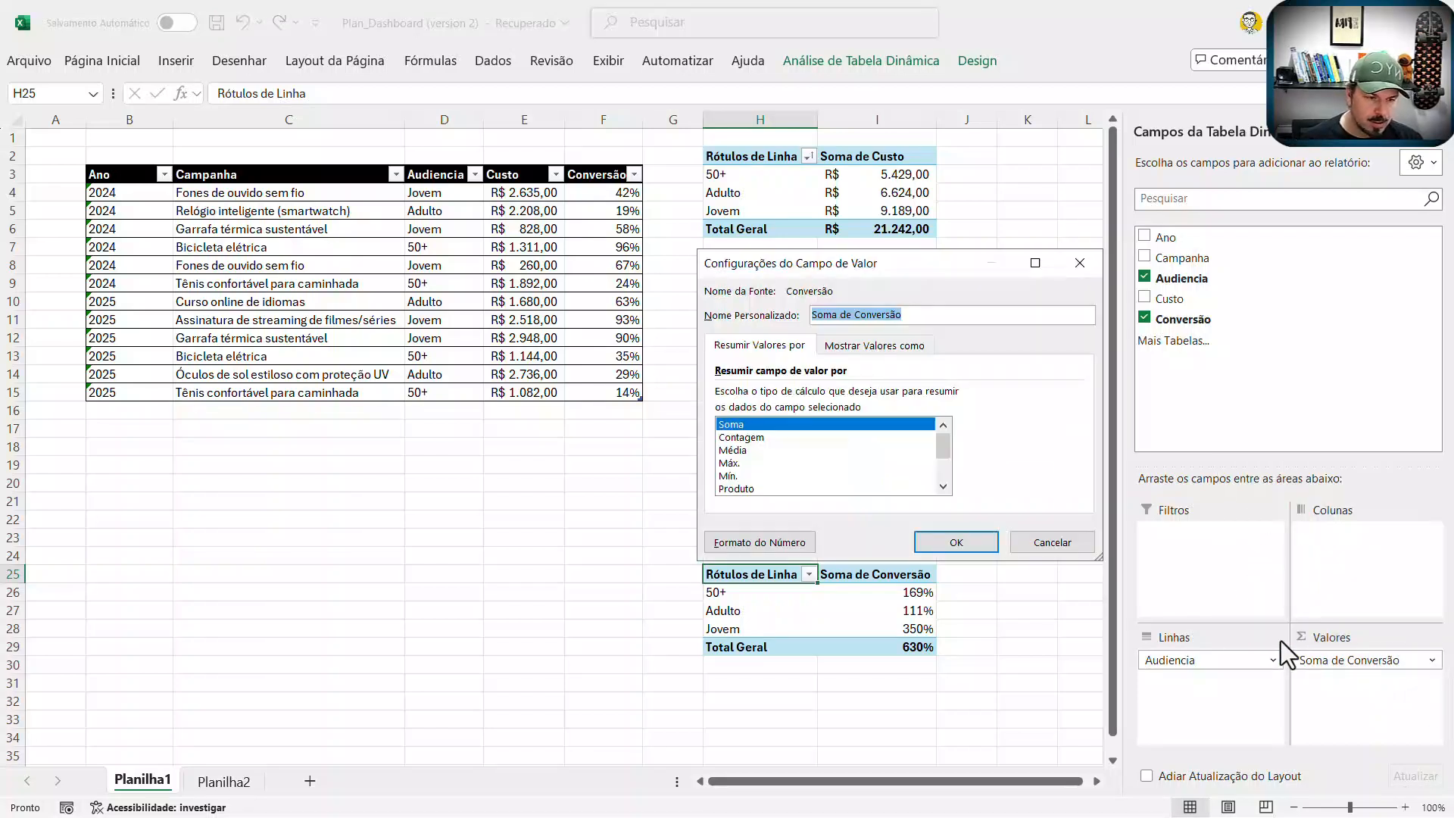
left_click(737, 450)
left_click(956, 542)
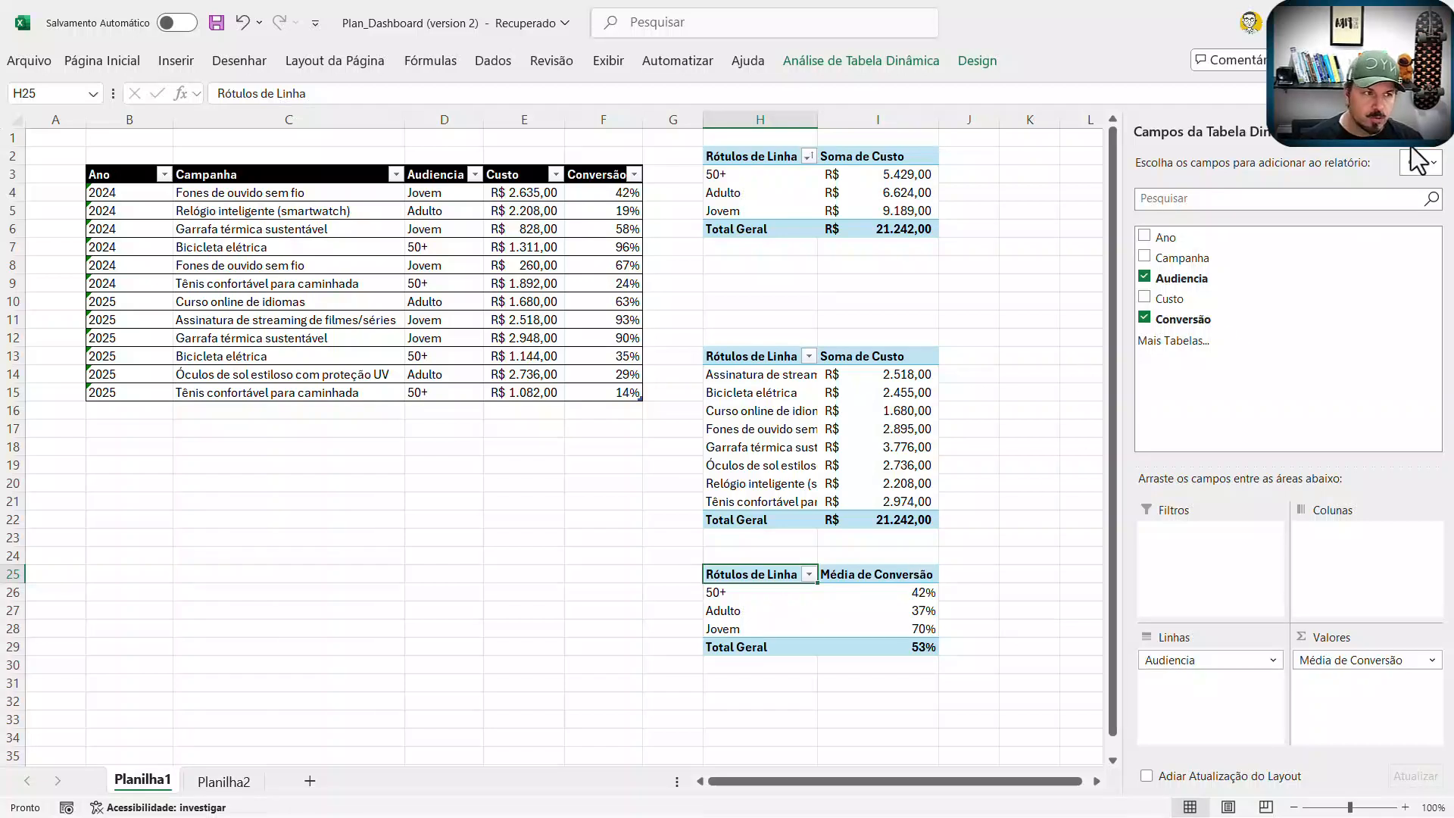
left_click(1434, 144)
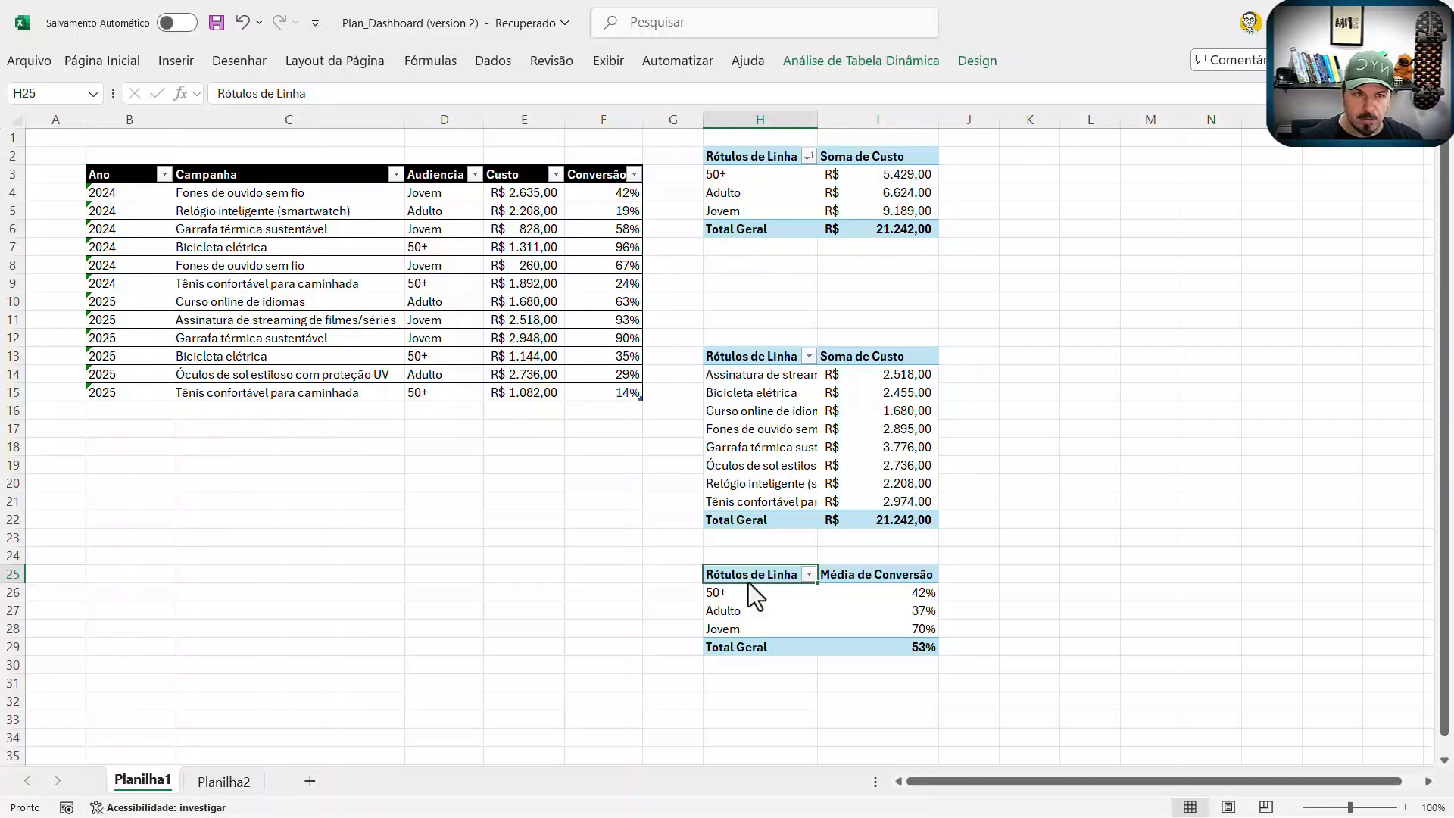
Step: Insert a Linhas com Marcadores pivot chart from the Média de Conversão pivot table and place it below the source table
left_click(936, 65)
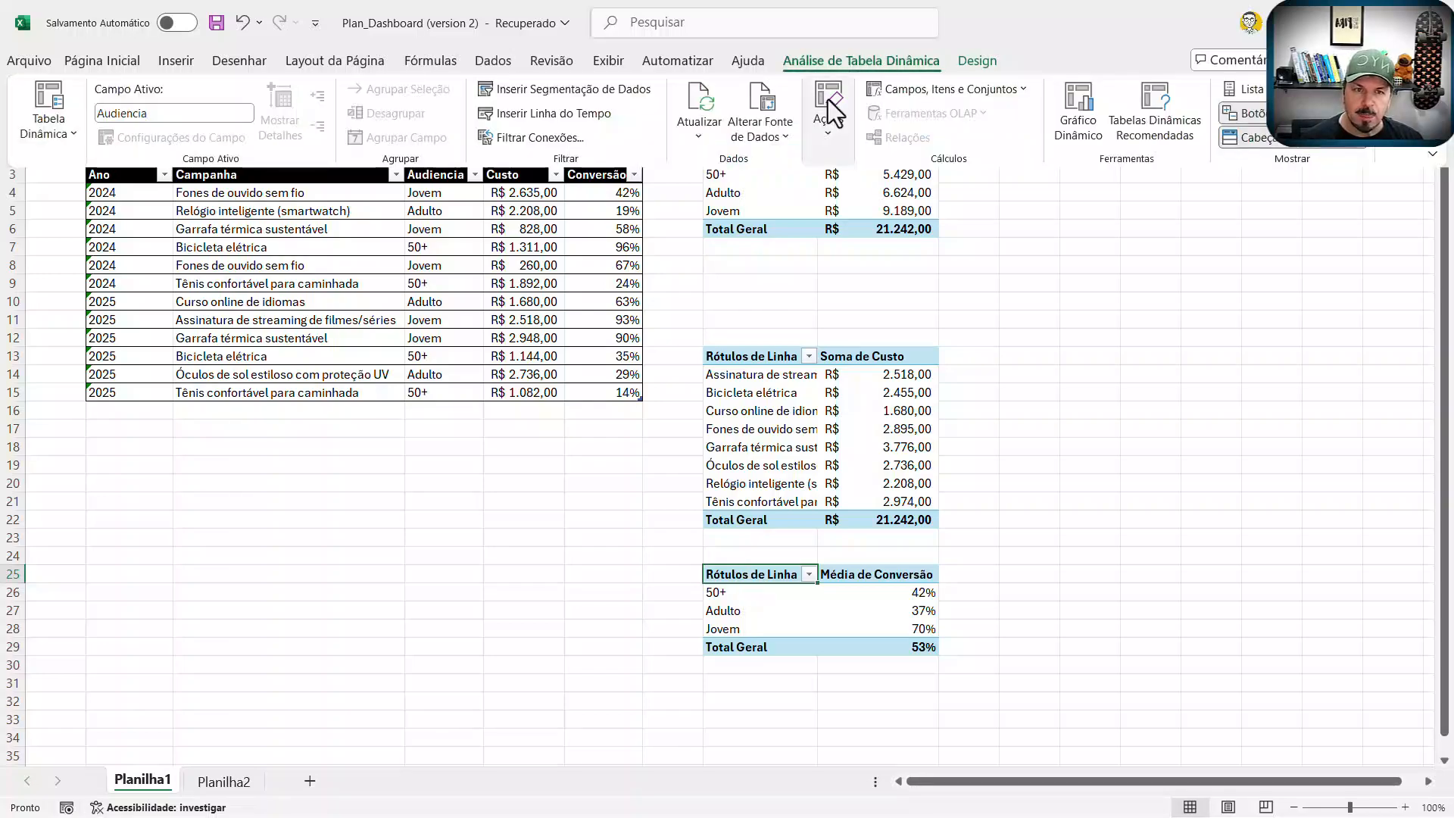
left_click(1074, 126)
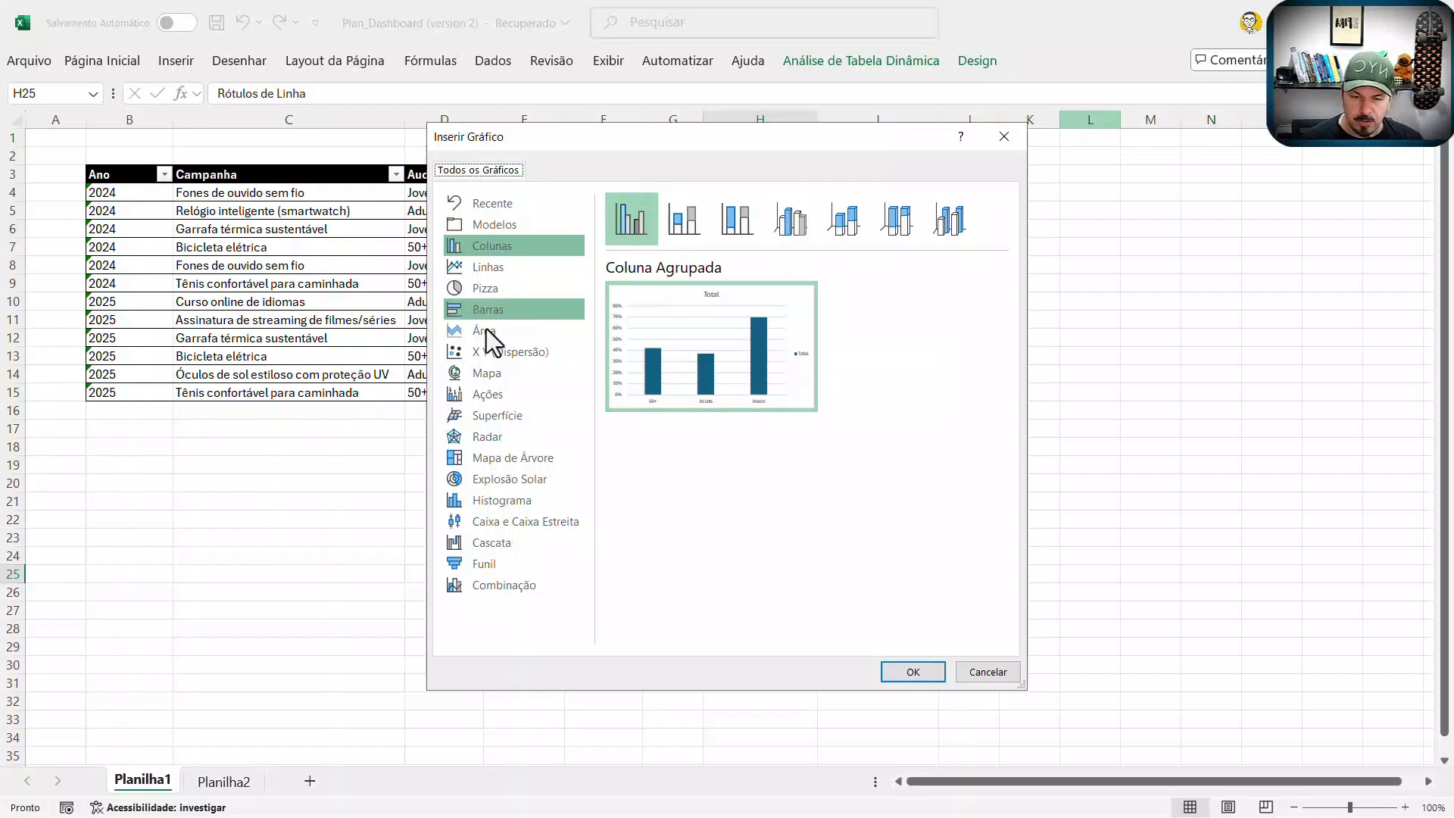
left_click(485, 268)
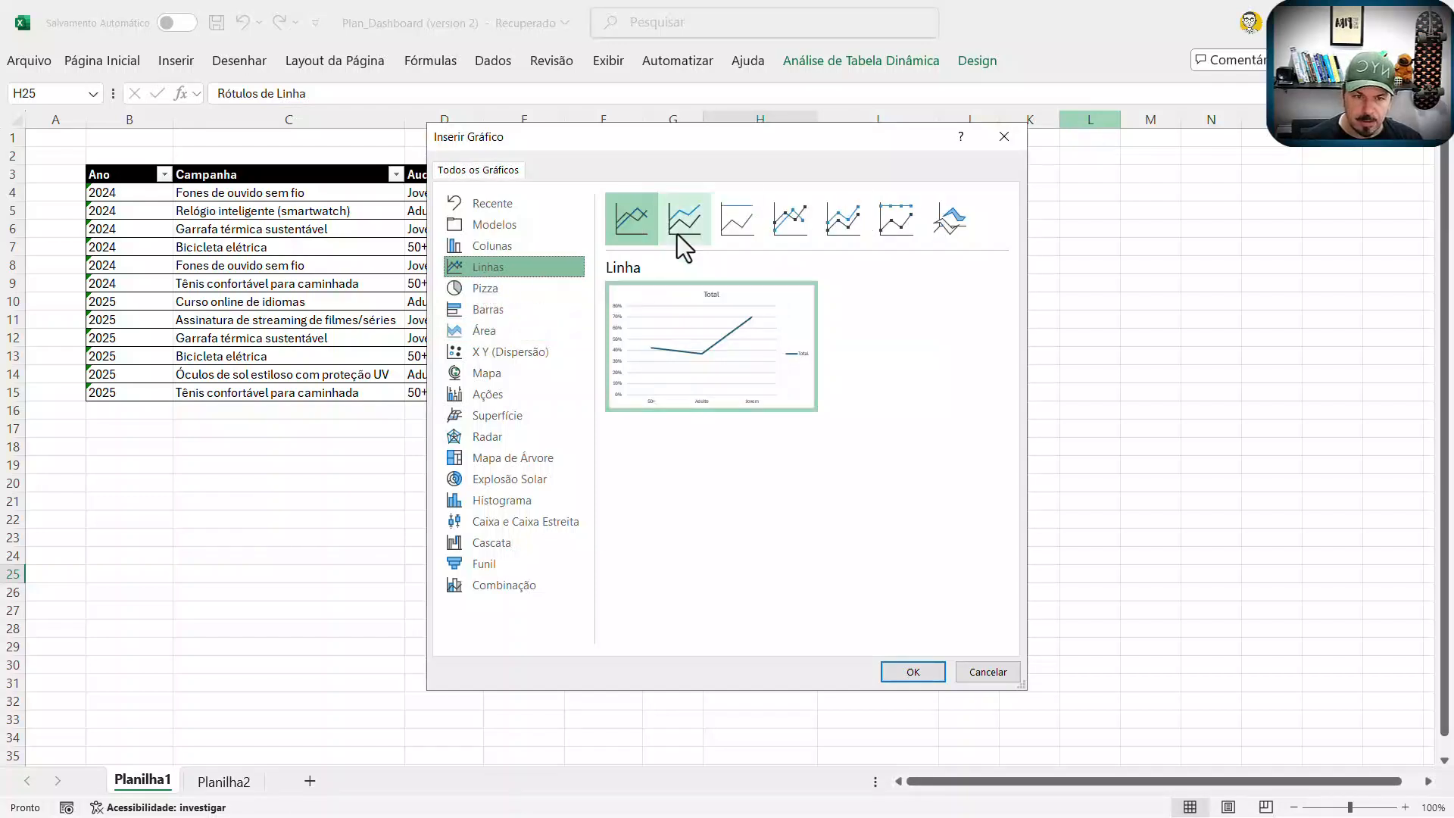
left_click(784, 223)
mouse_move(713, 366)
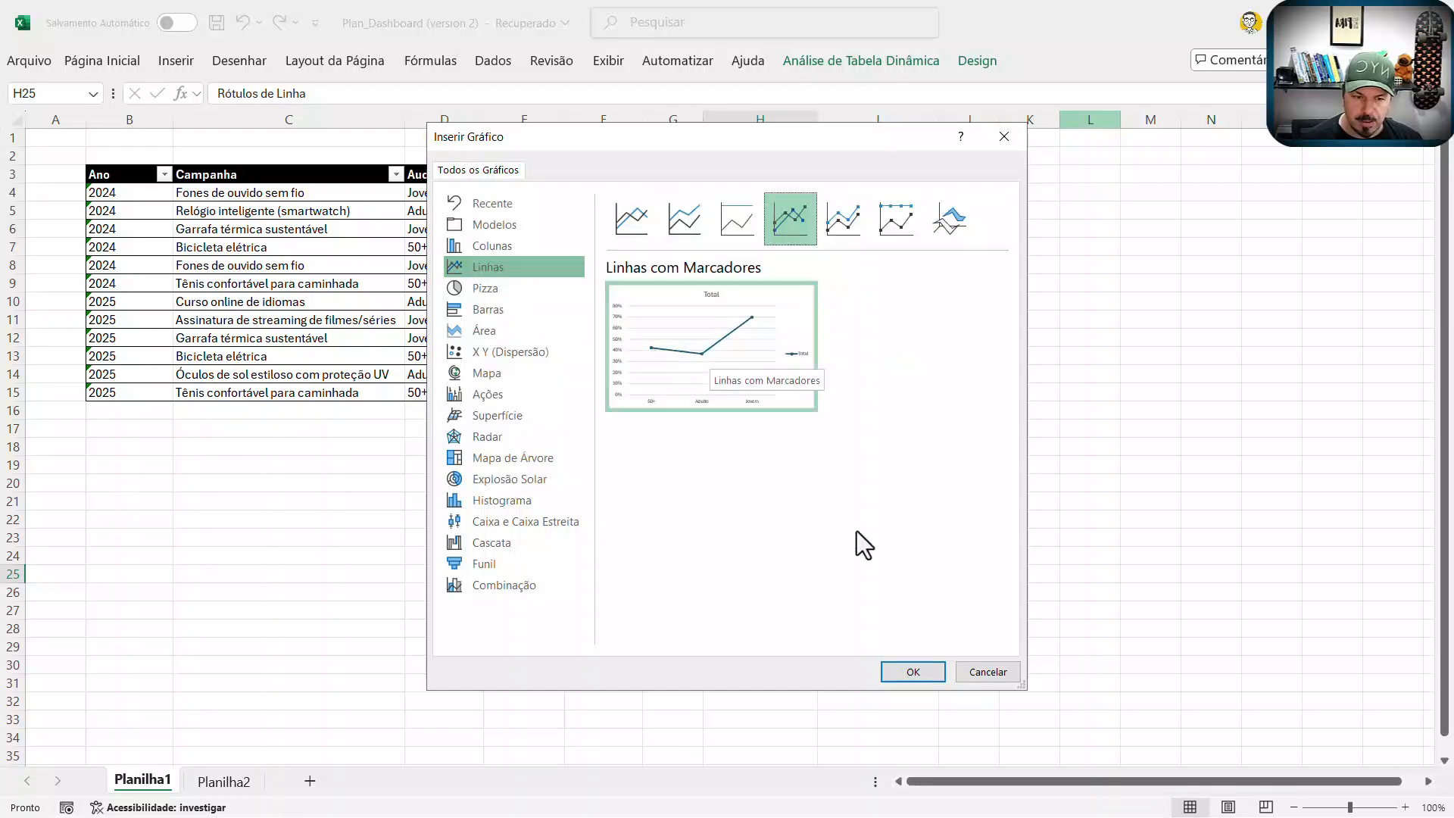
left_click(914, 673)
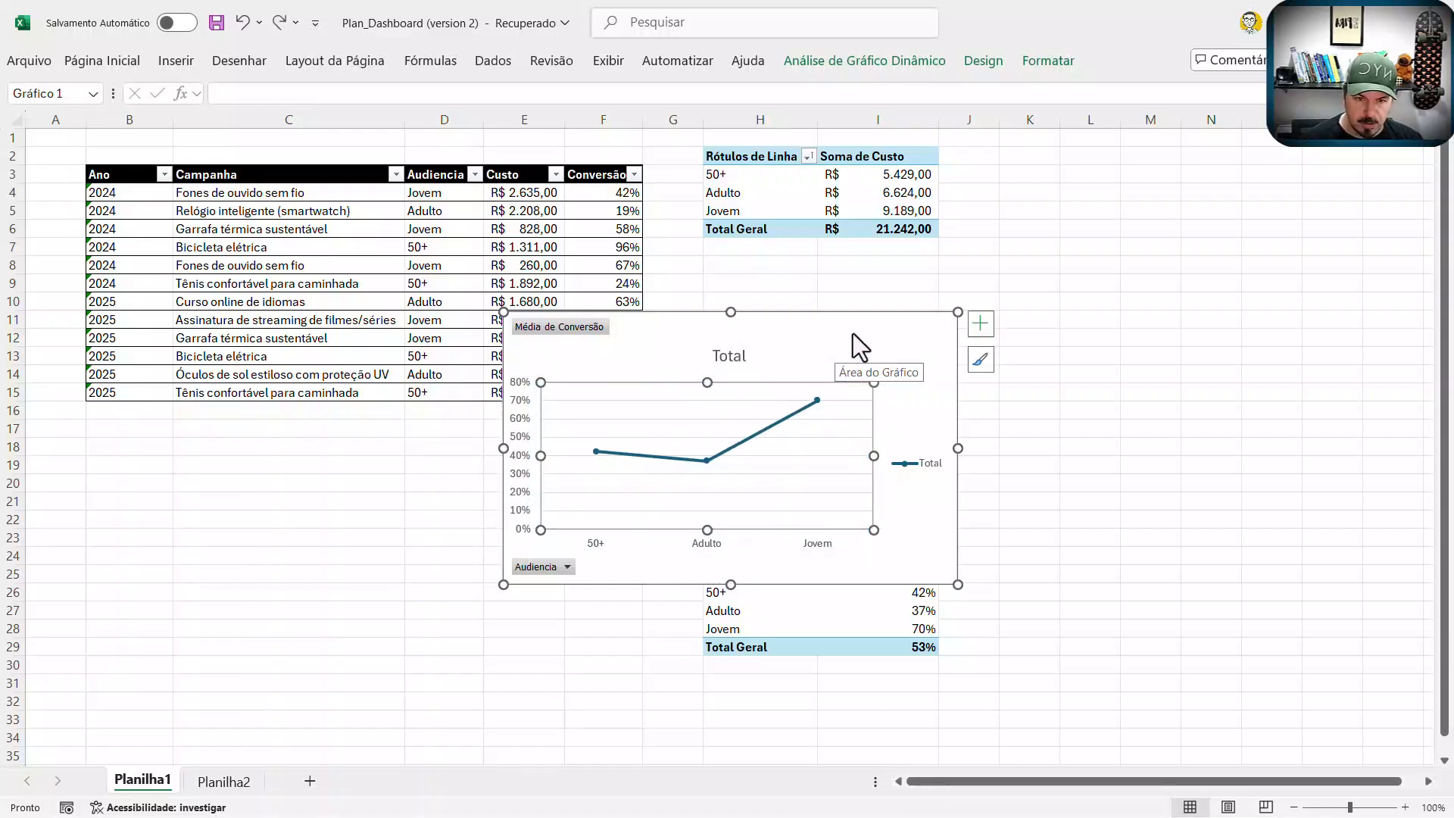
left_click_drag(853, 334, 457, 441)
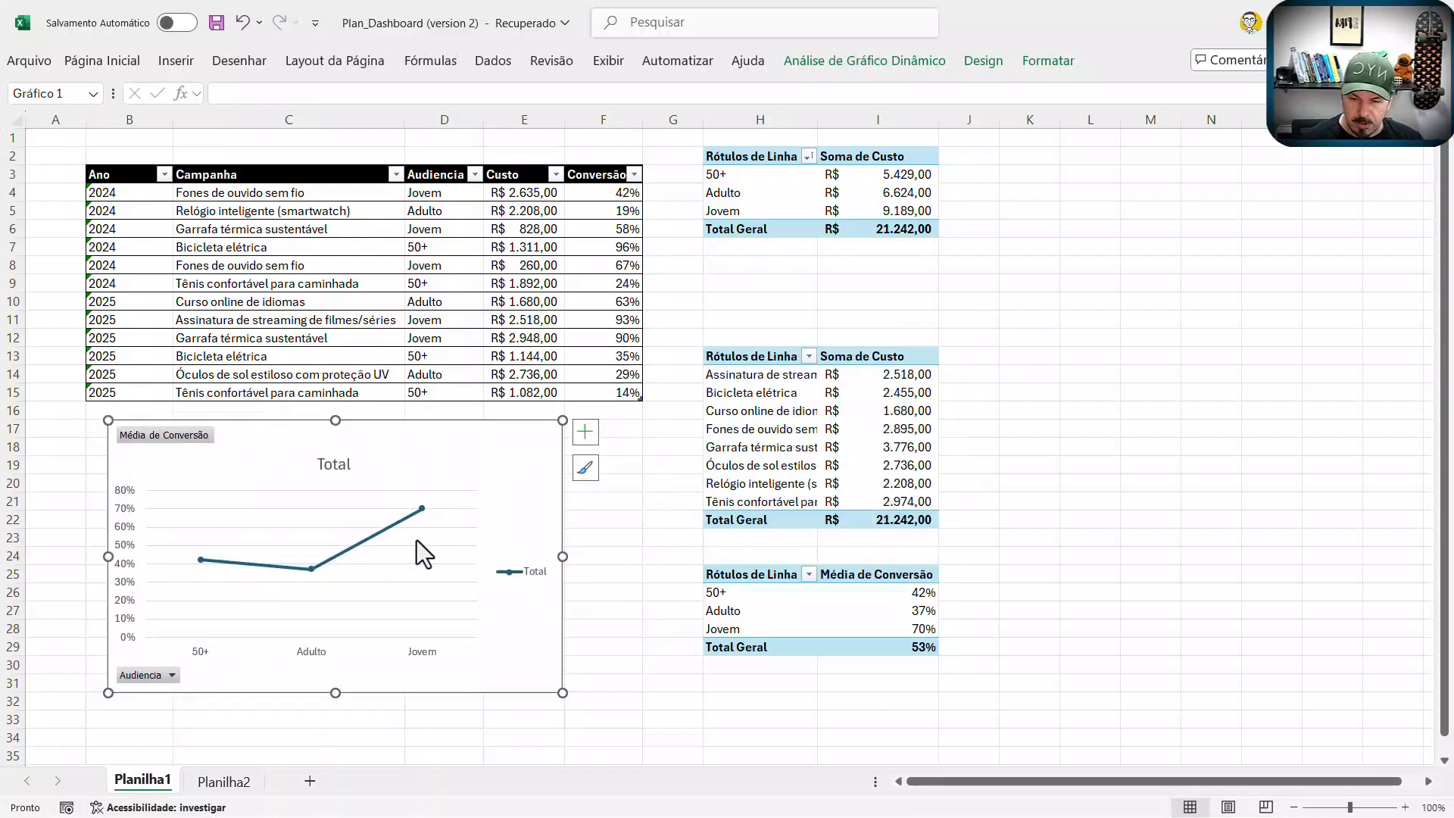
Step: Sort the audience rows of the Média de Conversão pivot table in ascending order by Média de Conversão
left_click(809, 576)
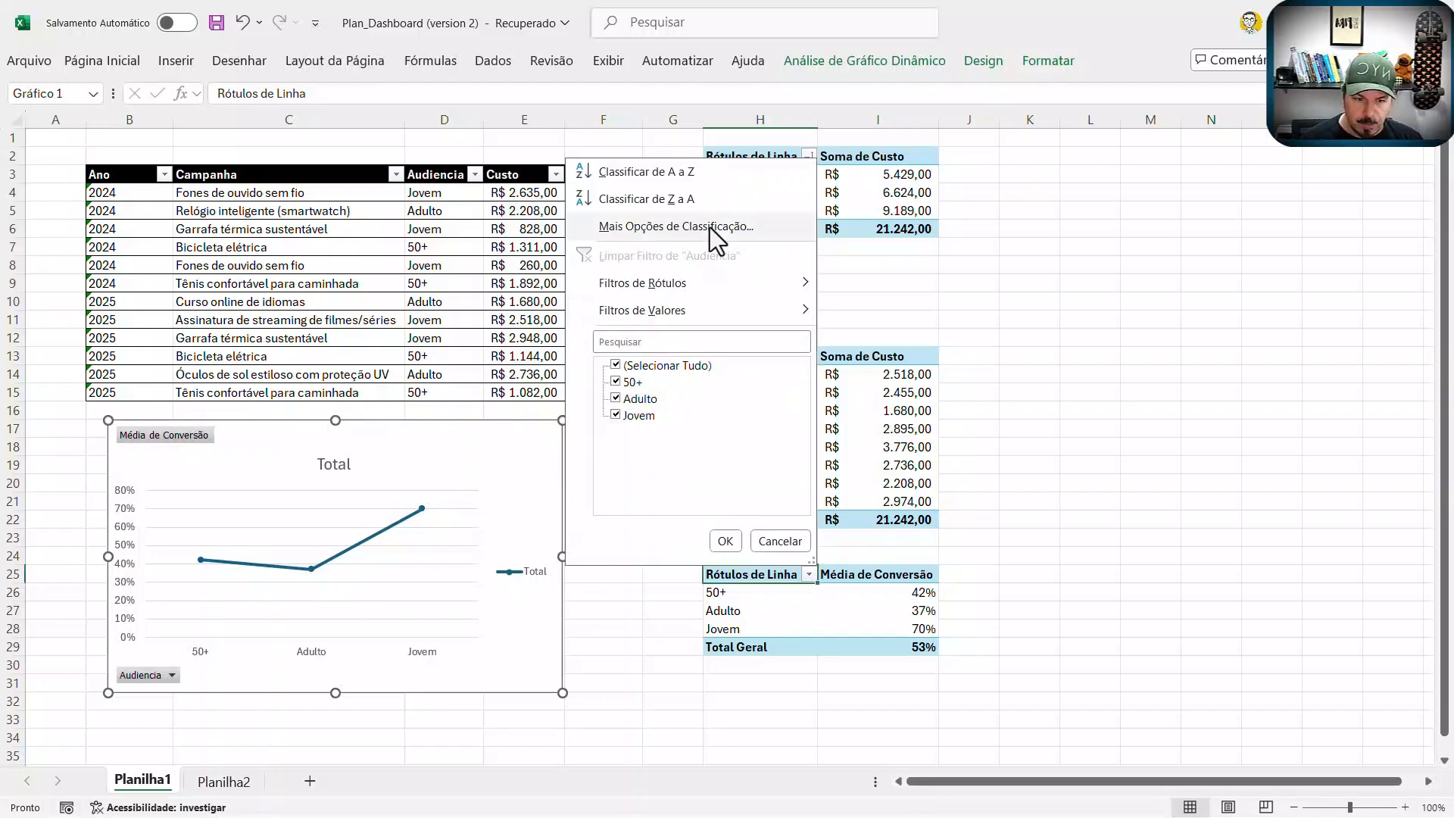
left_click(1027, 460)
left_click(793, 580)
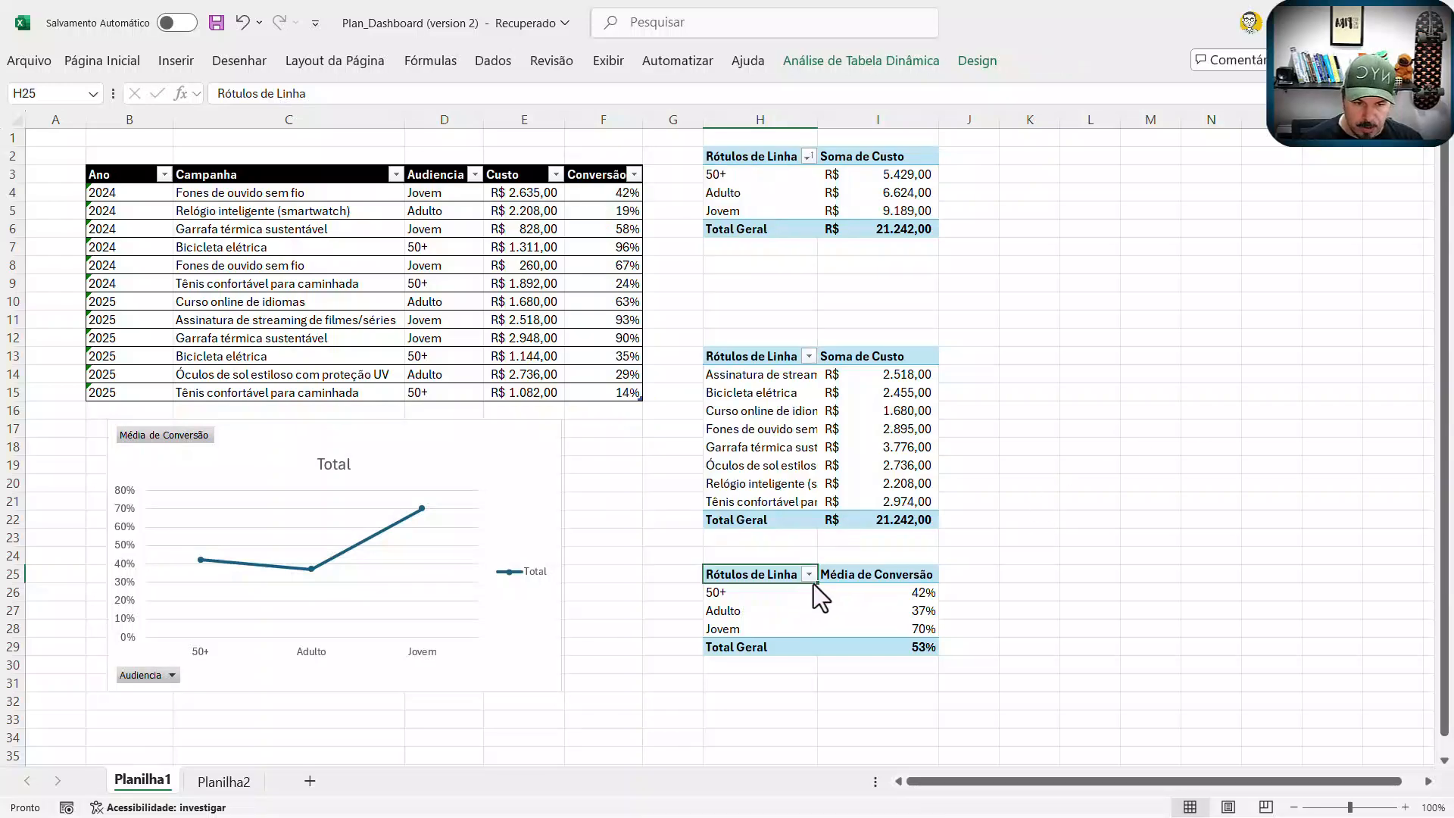
left_click(812, 580)
left_click(678, 229)
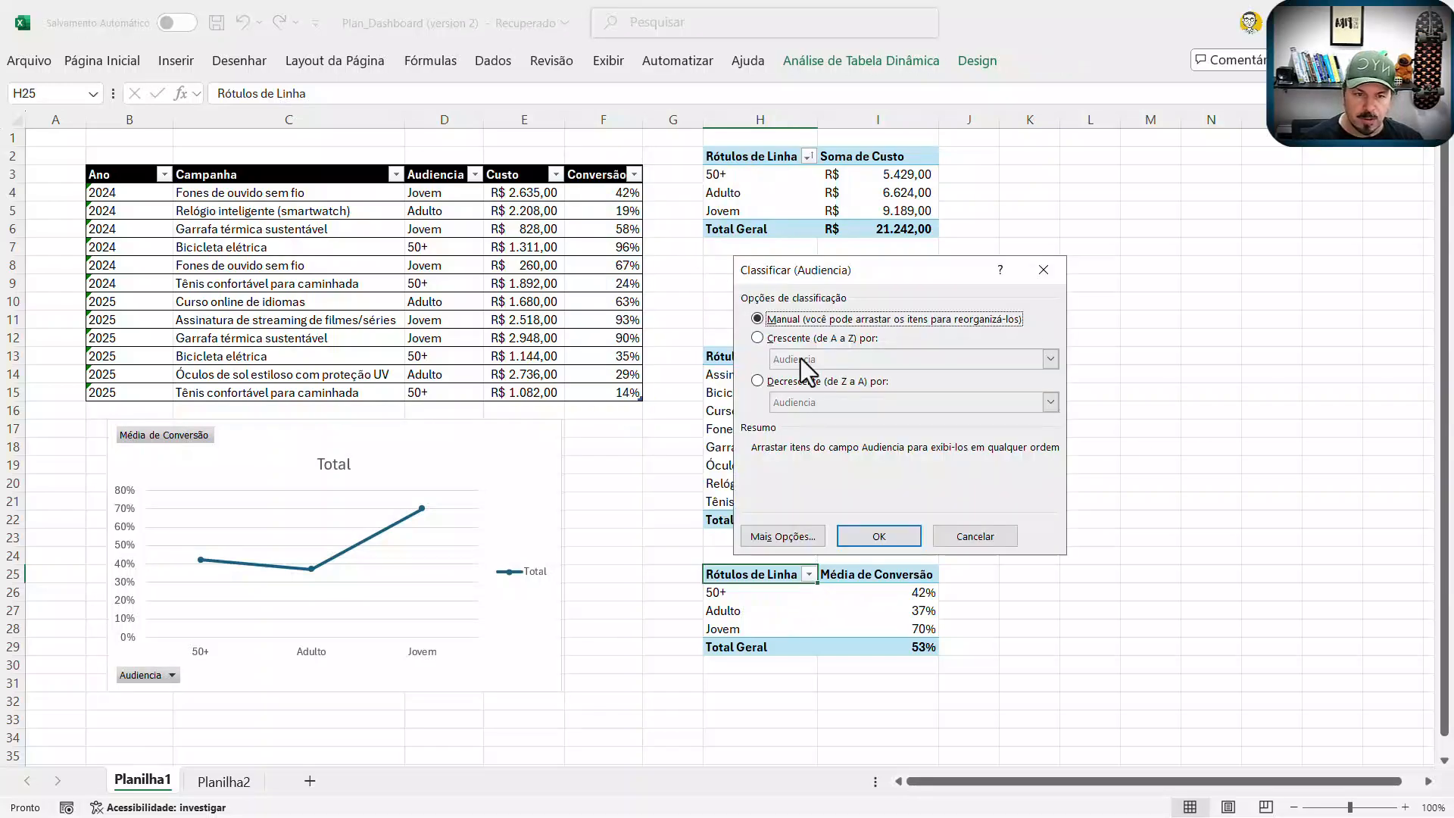
left_click(803, 342)
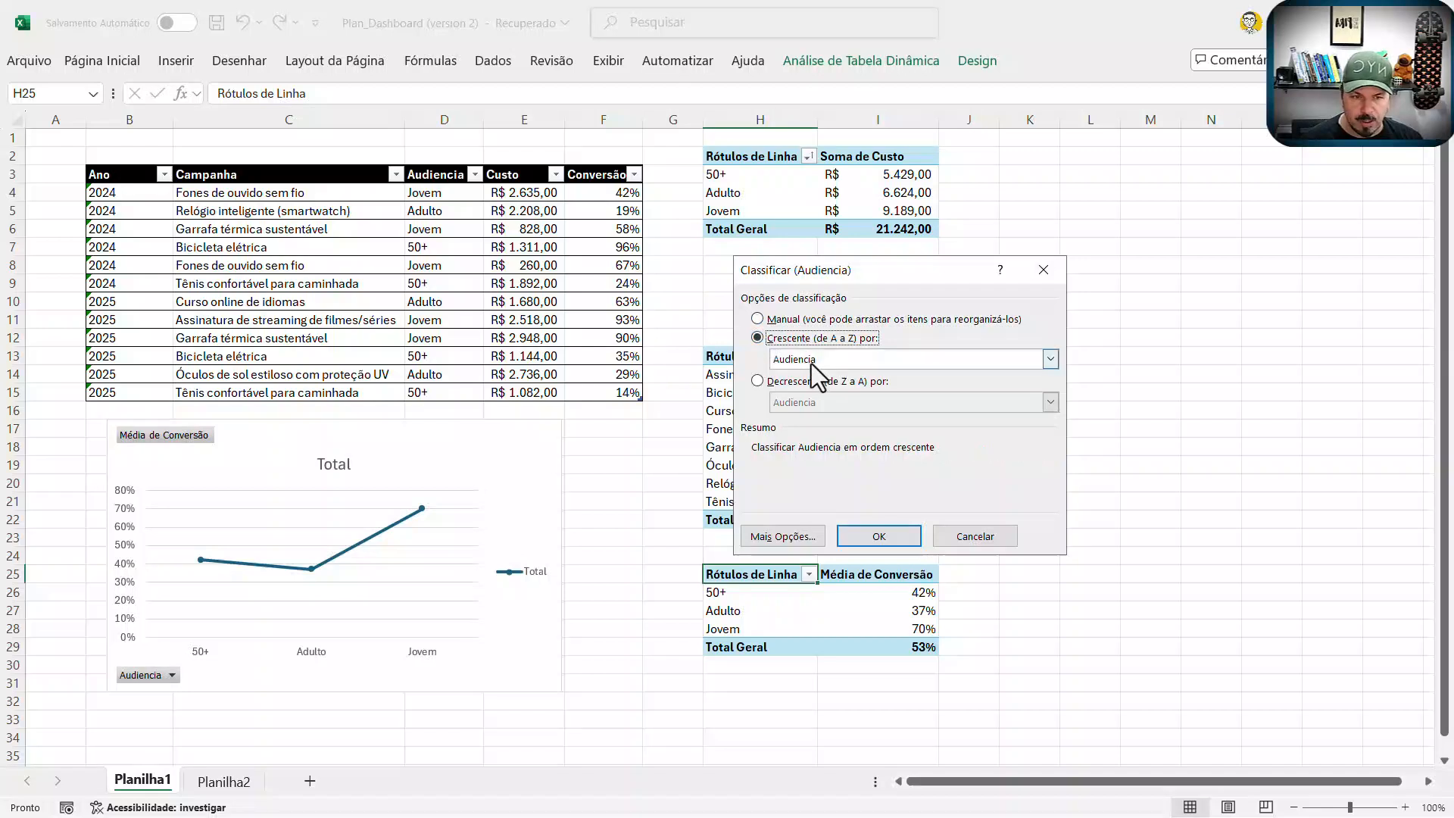
left_click(811, 364)
left_click(818, 393)
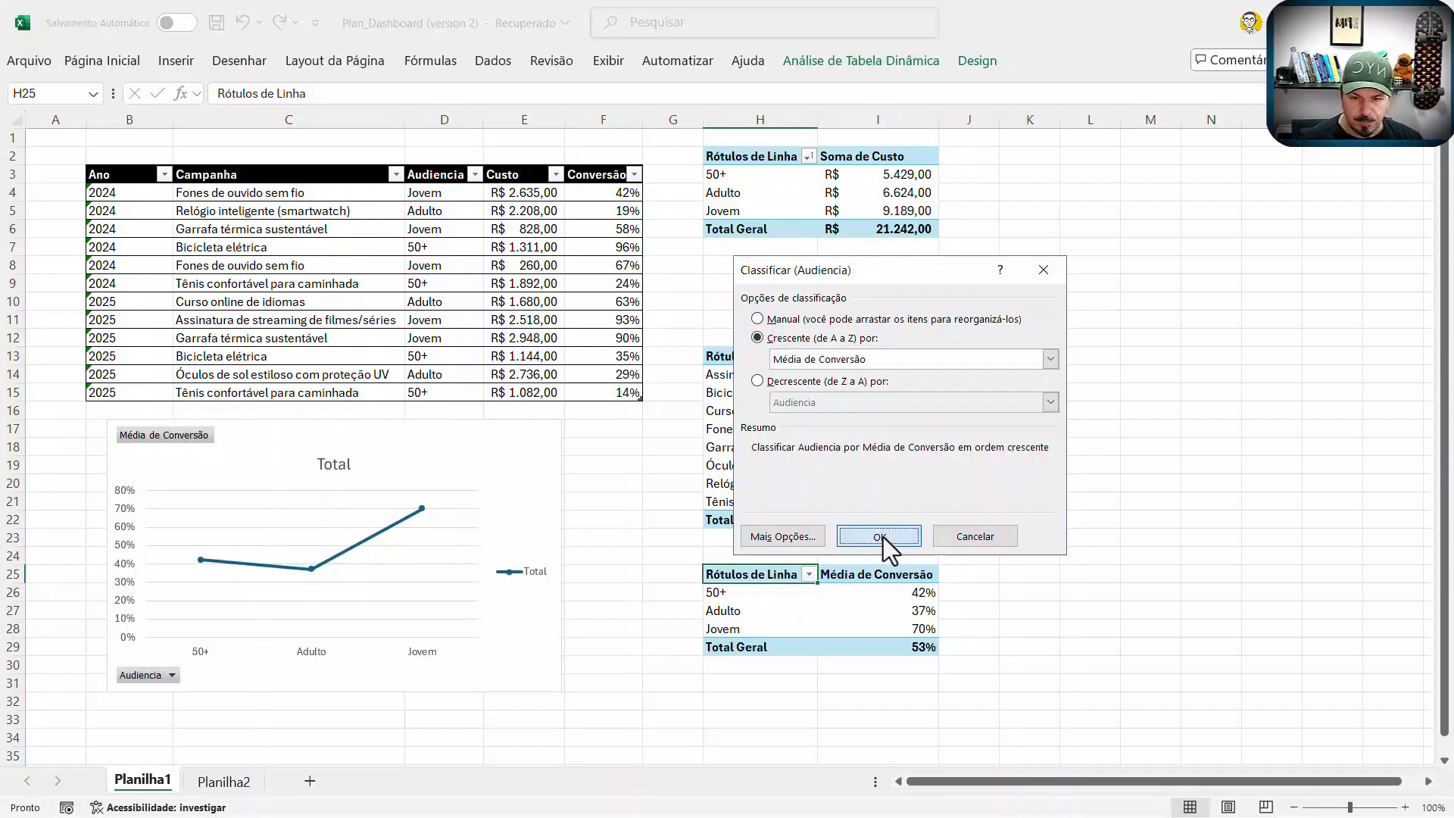
left_click(882, 537)
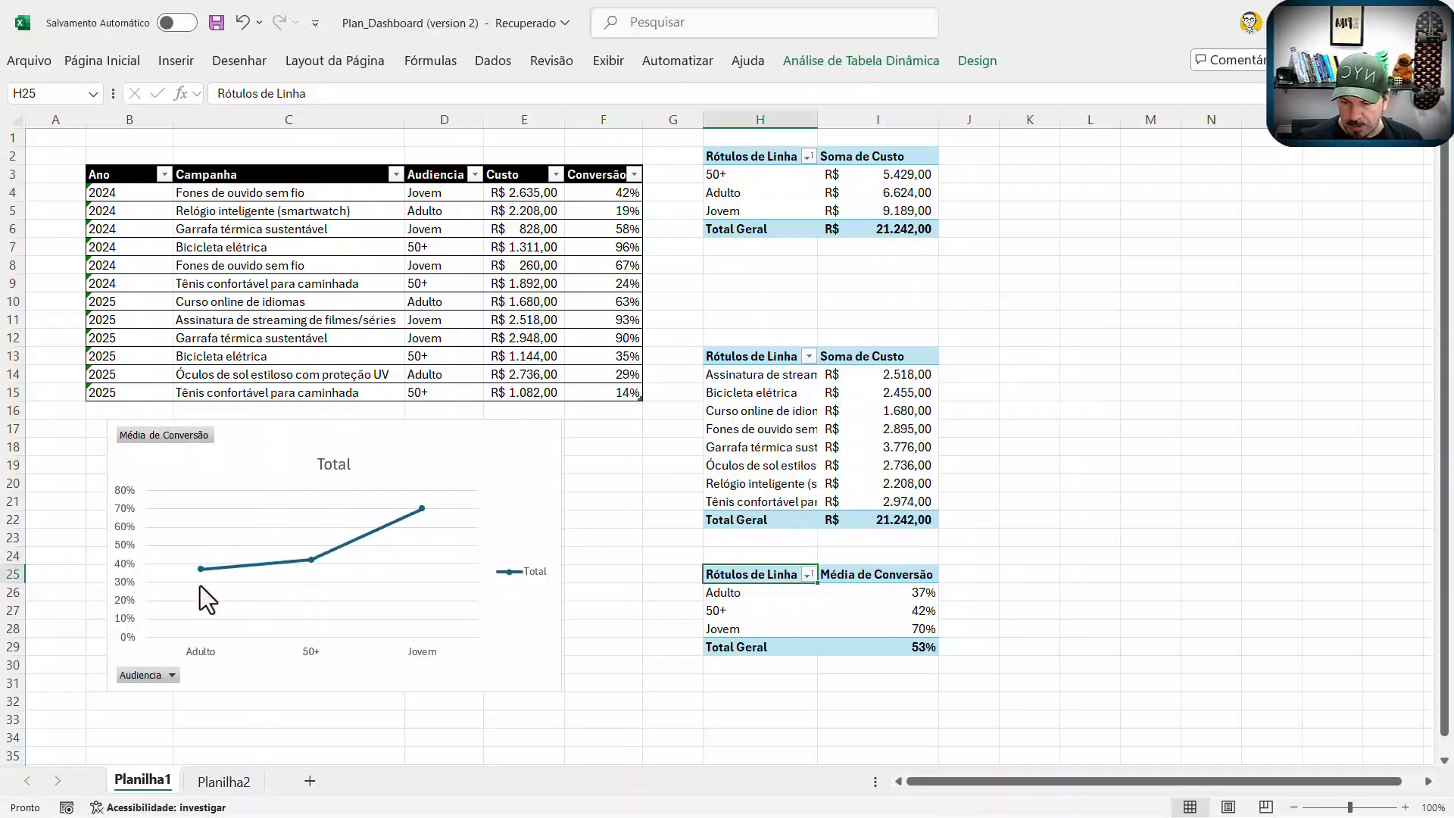
Step: Move the average conversion line chart from Planilha1 to Planilha2 and shrink it to fit inside the GRAFICO 1 panel
left_click(481, 456)
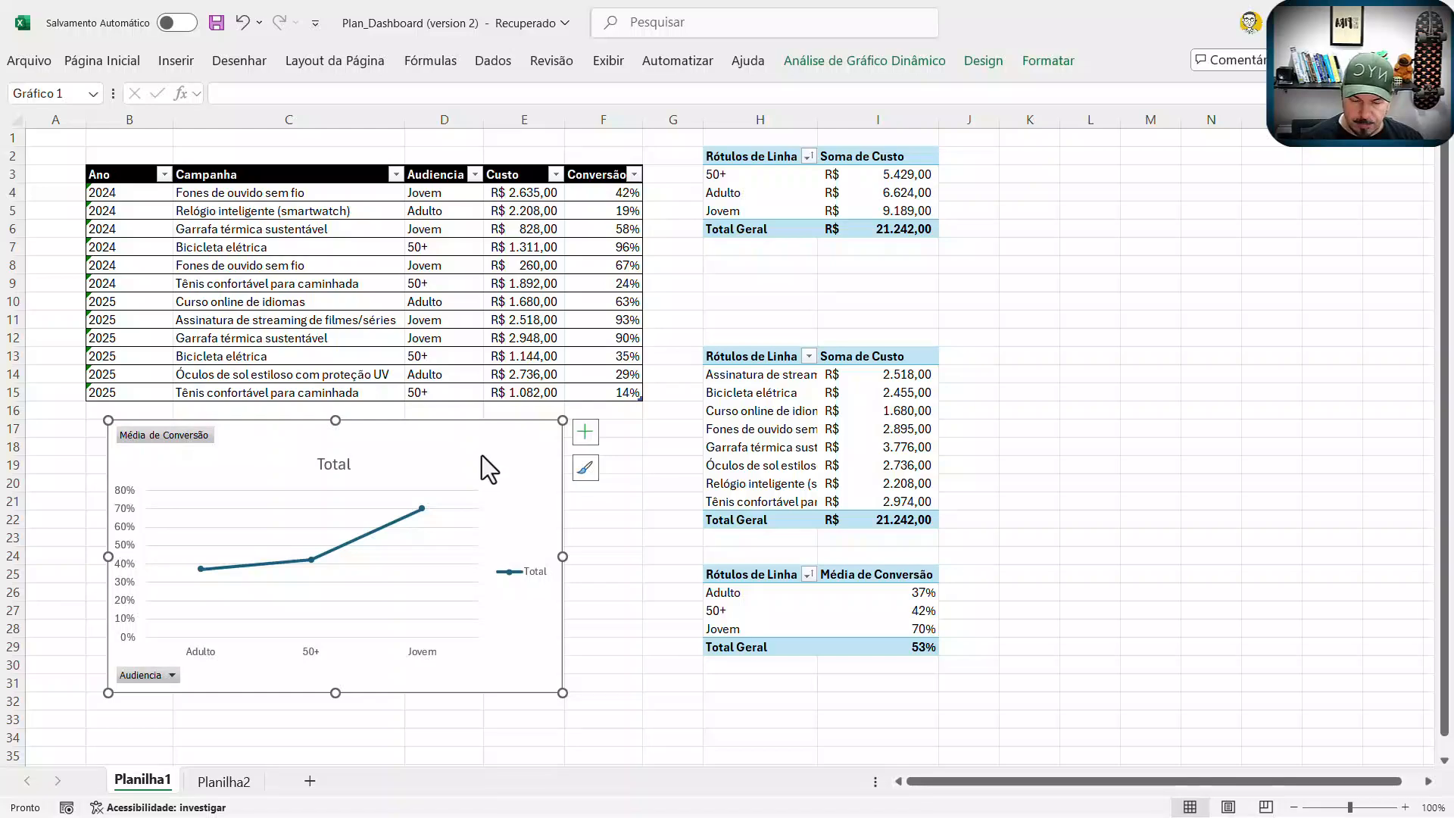
key("ctrl+x")
left_click(227, 782)
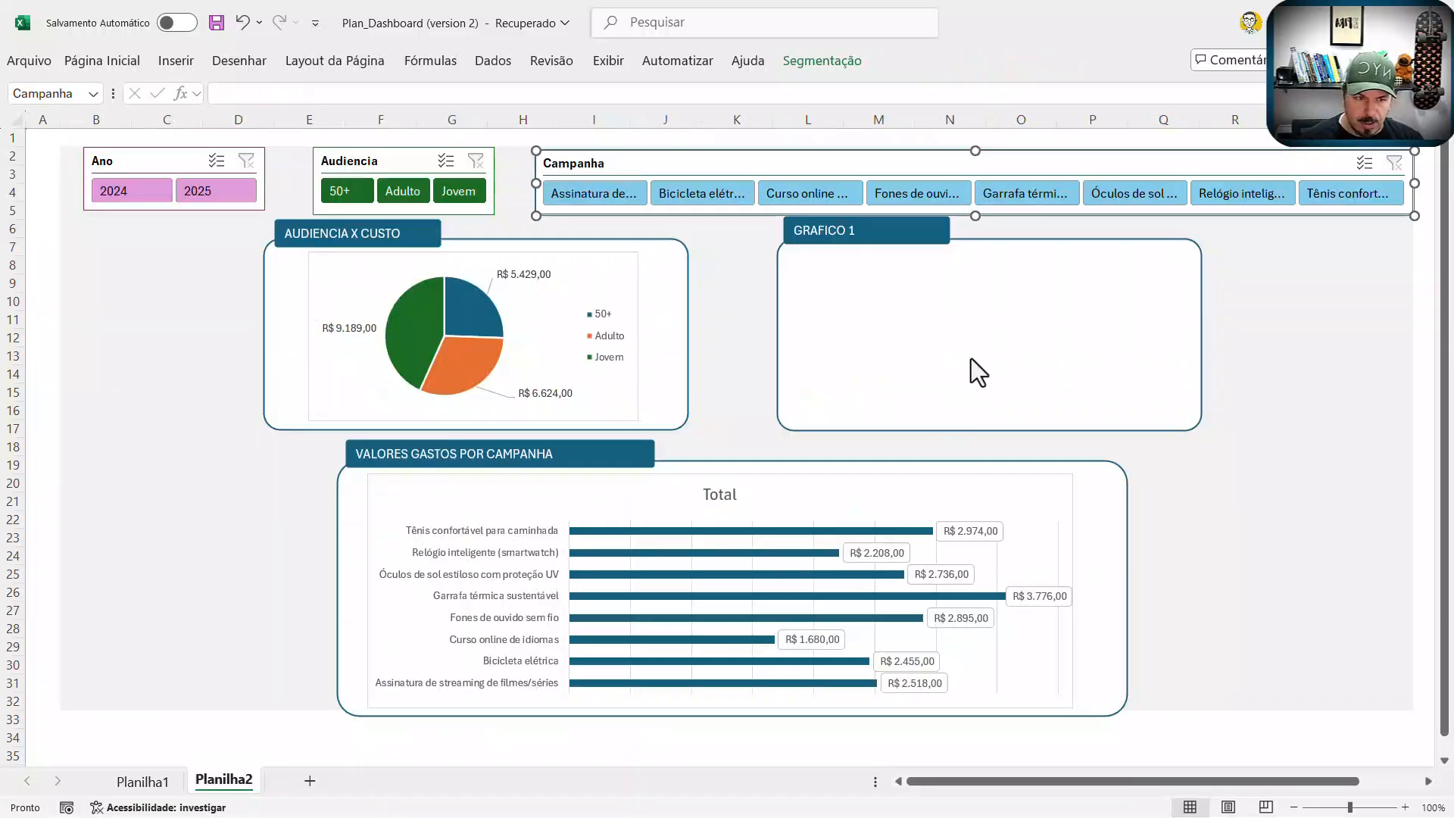
left_click(971, 329)
key("ctrl+v")
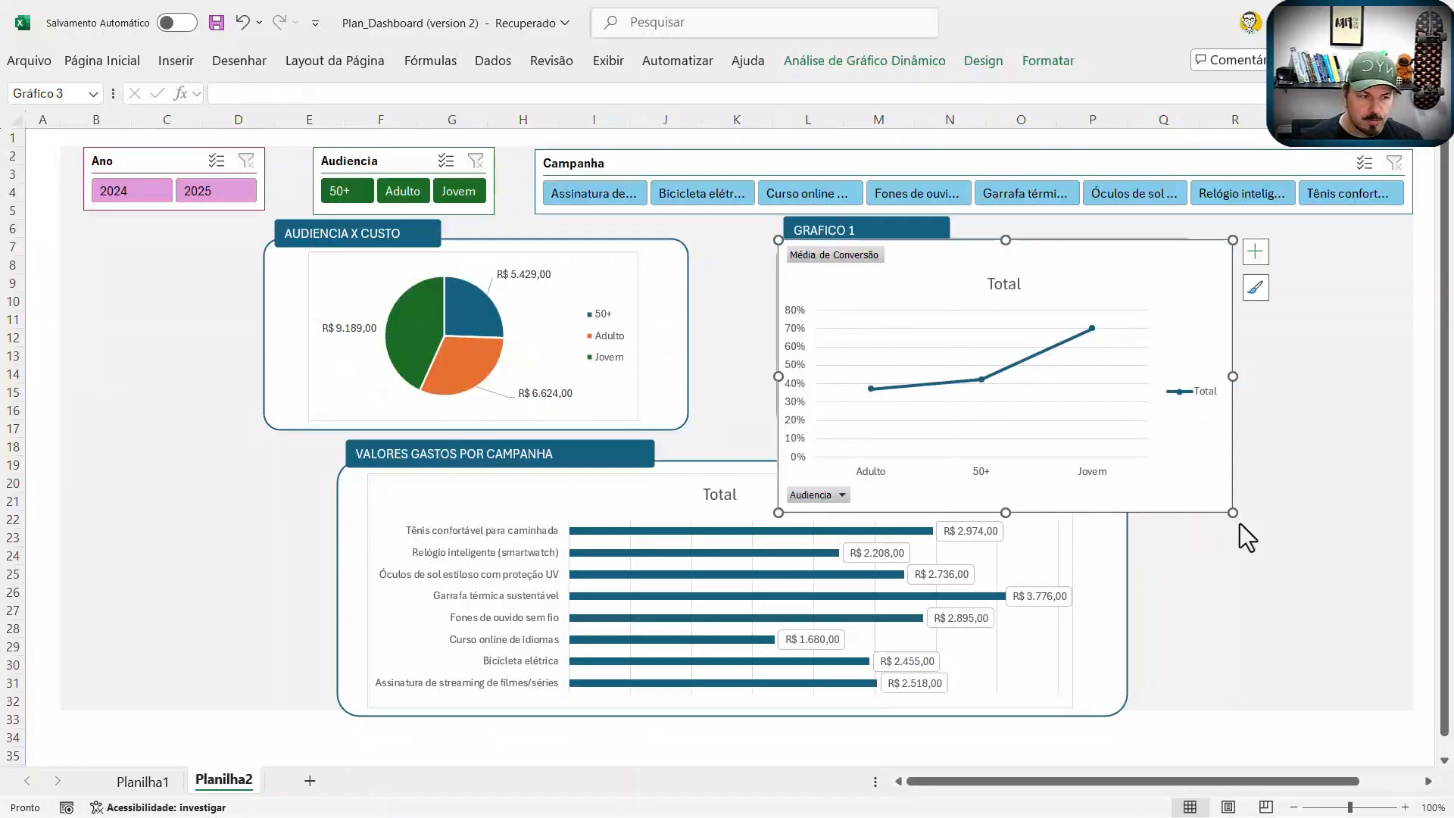
left_click_drag(1233, 513, 1194, 424)
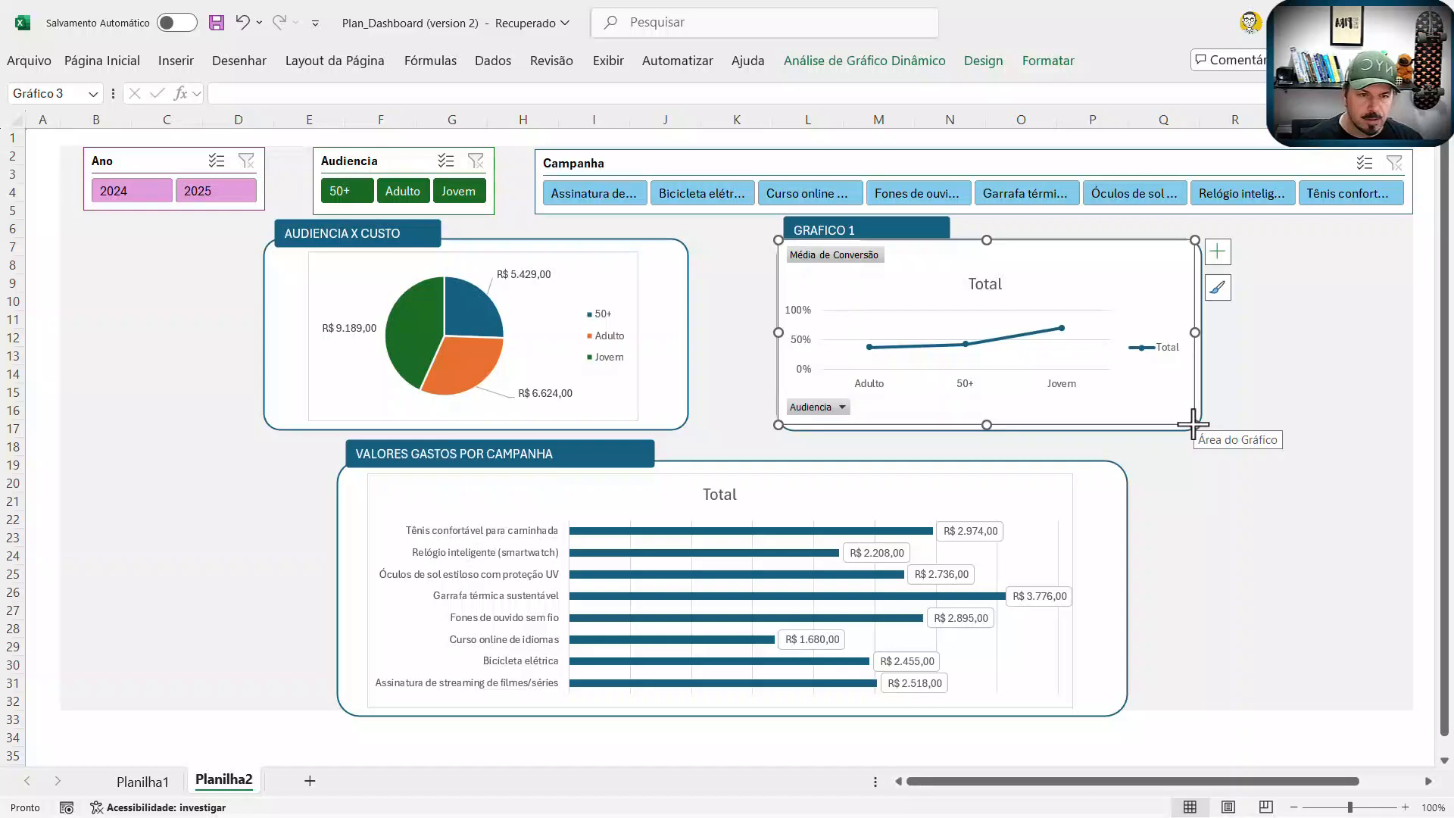
left_click(1210, 511)
Step: Hide all field buttons on the conversion line chart and delete its legend
left_click(865, 257)
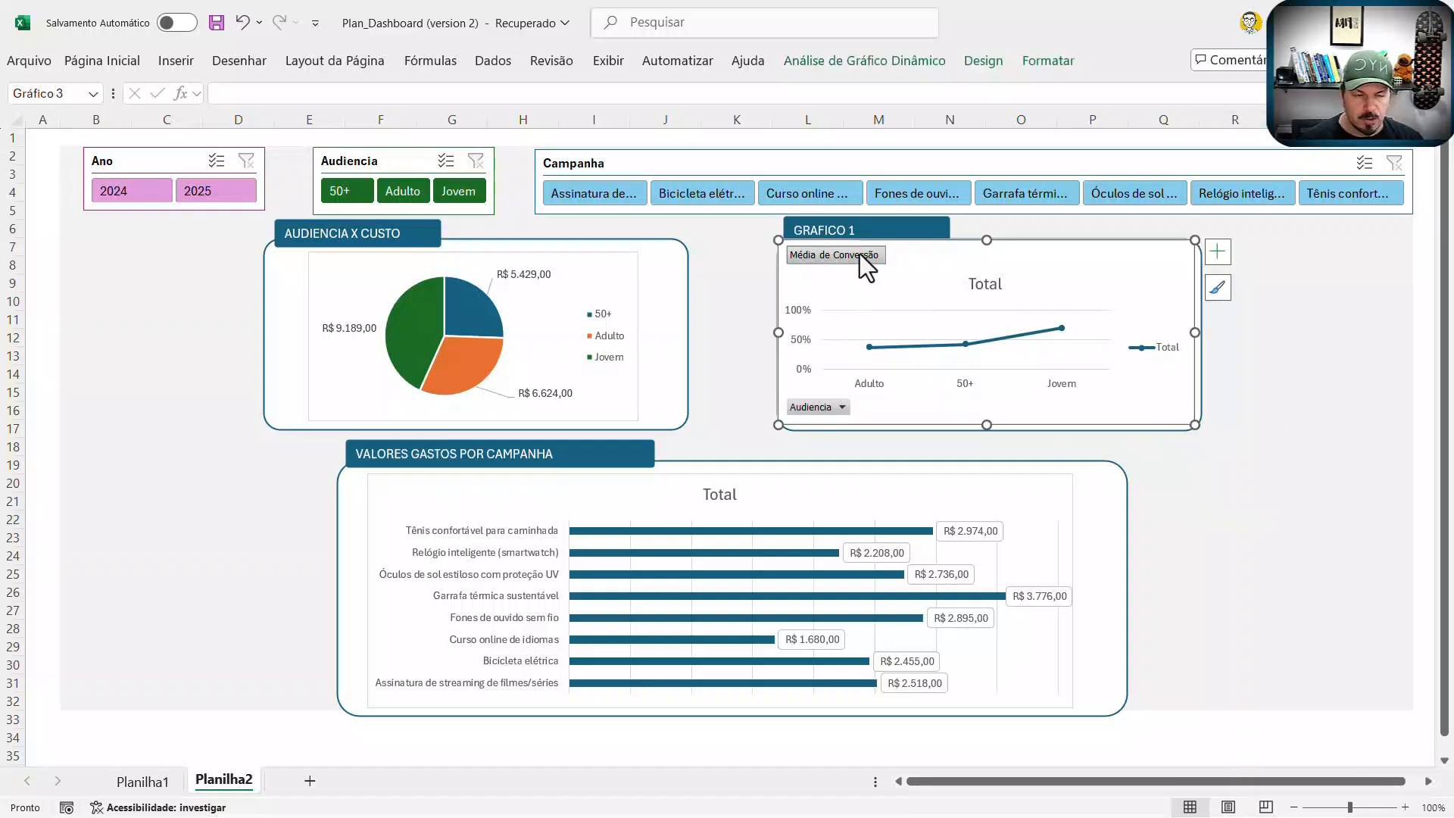
right_click(844, 257)
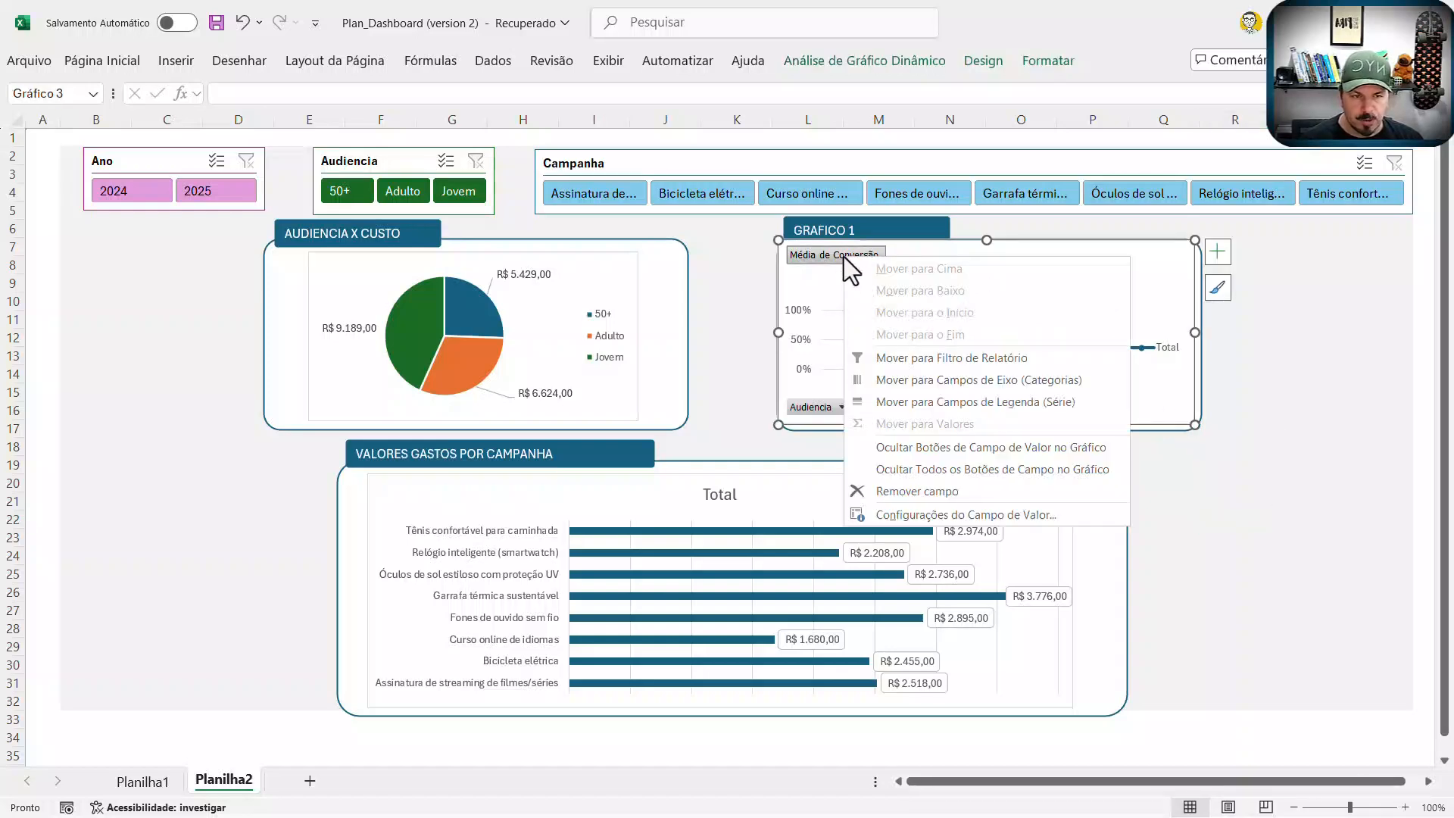
left_click(948, 465)
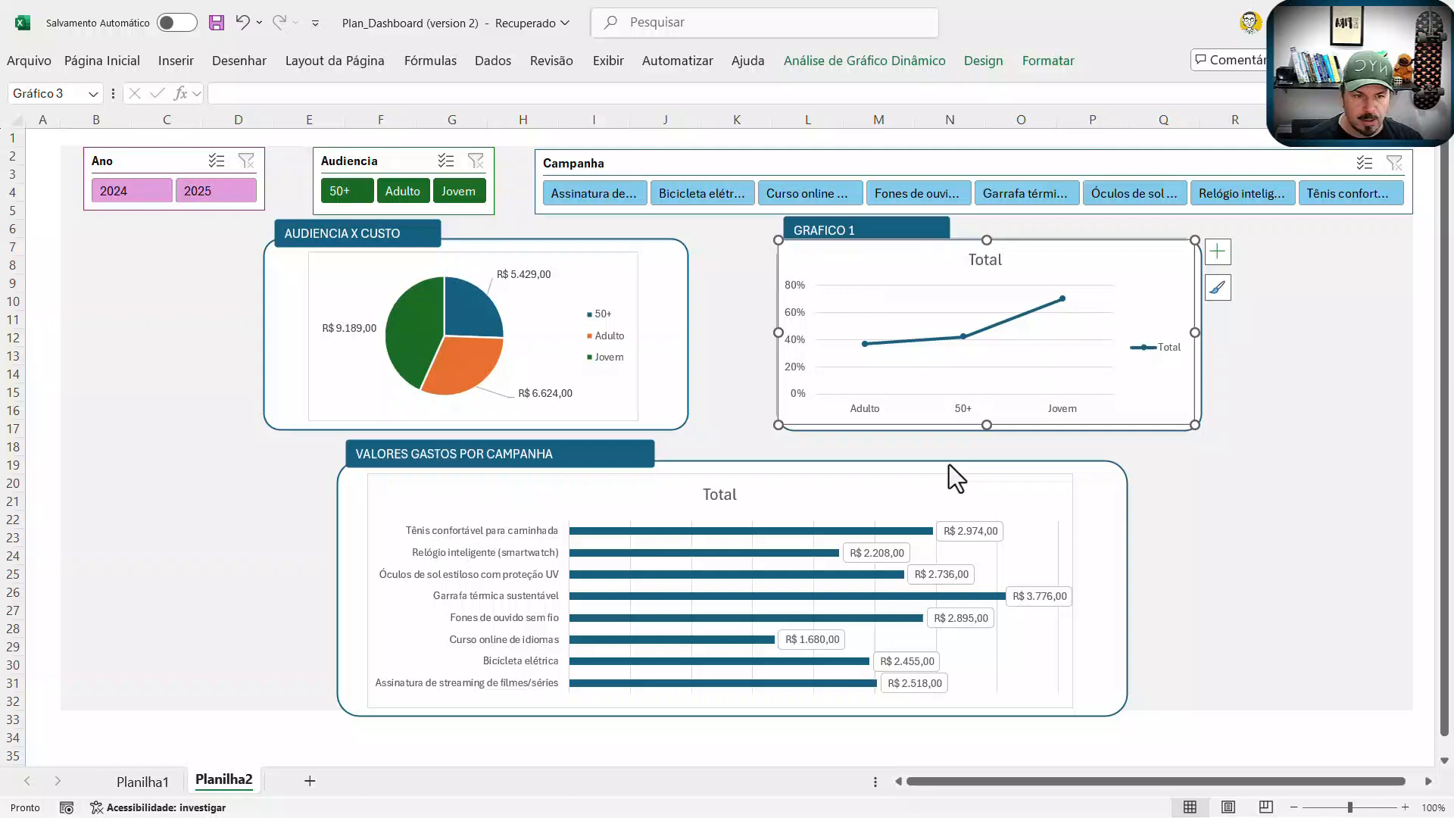
right_click(1141, 350)
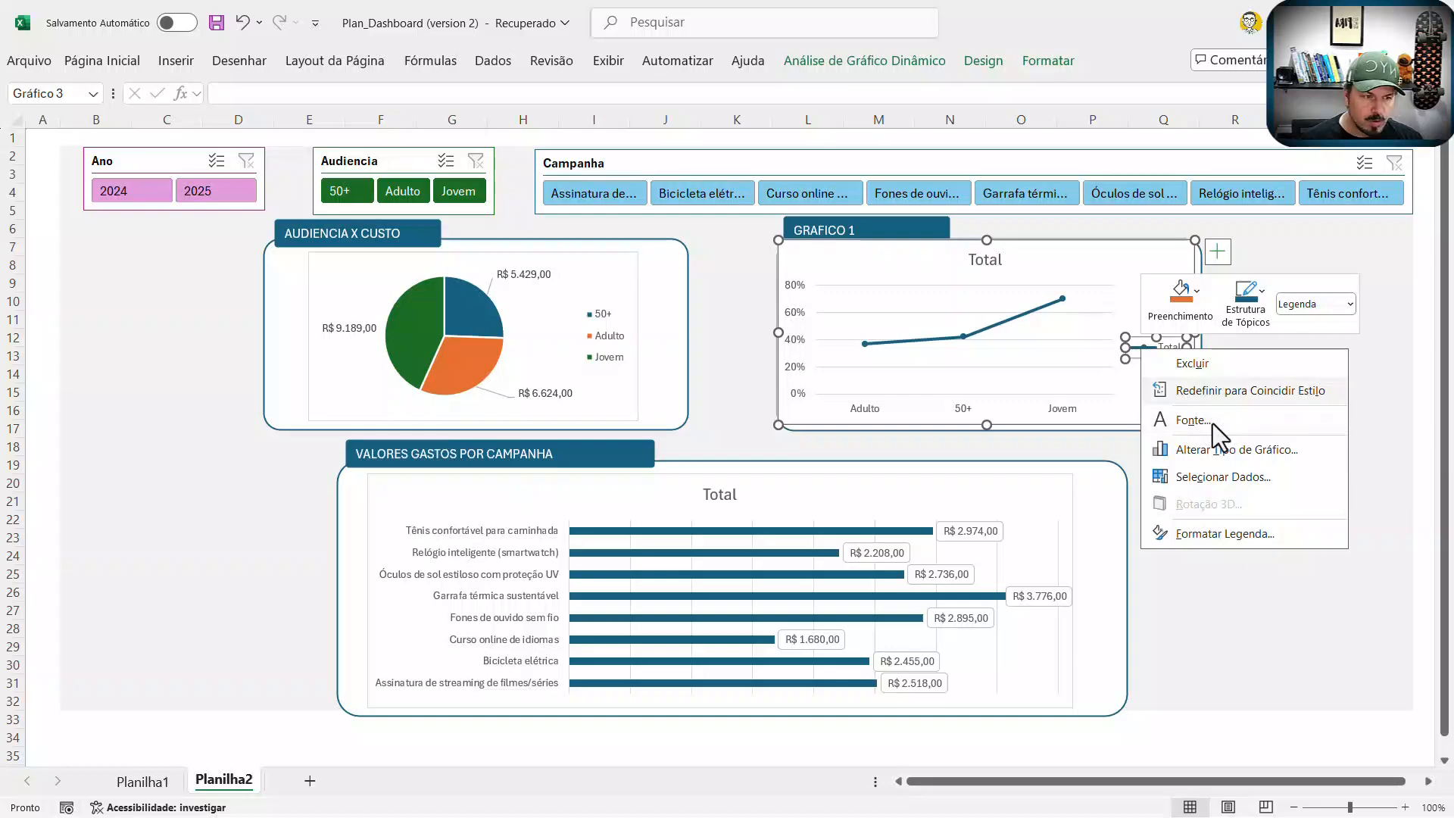
left_click(1158, 348)
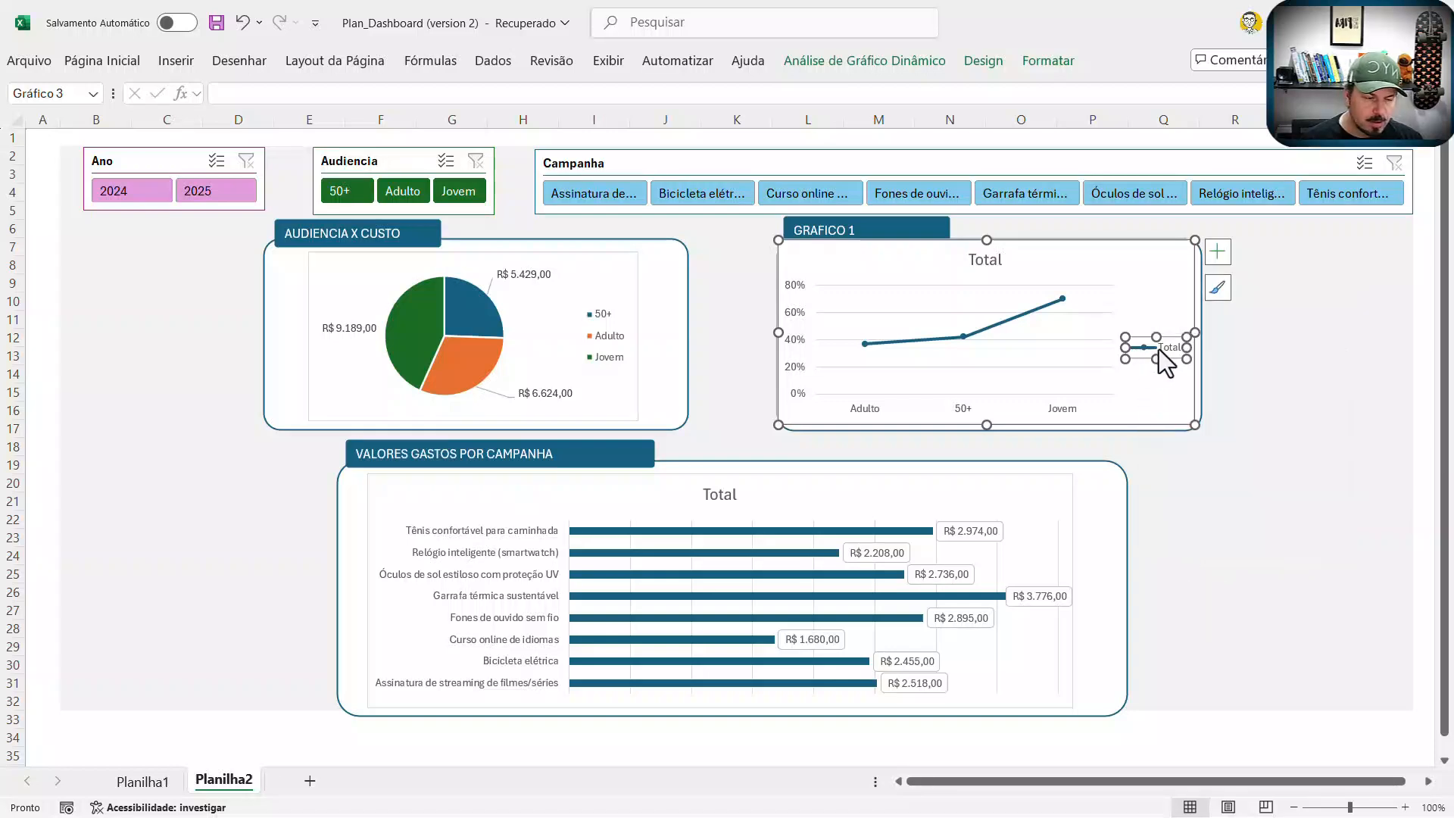
key("Delete")
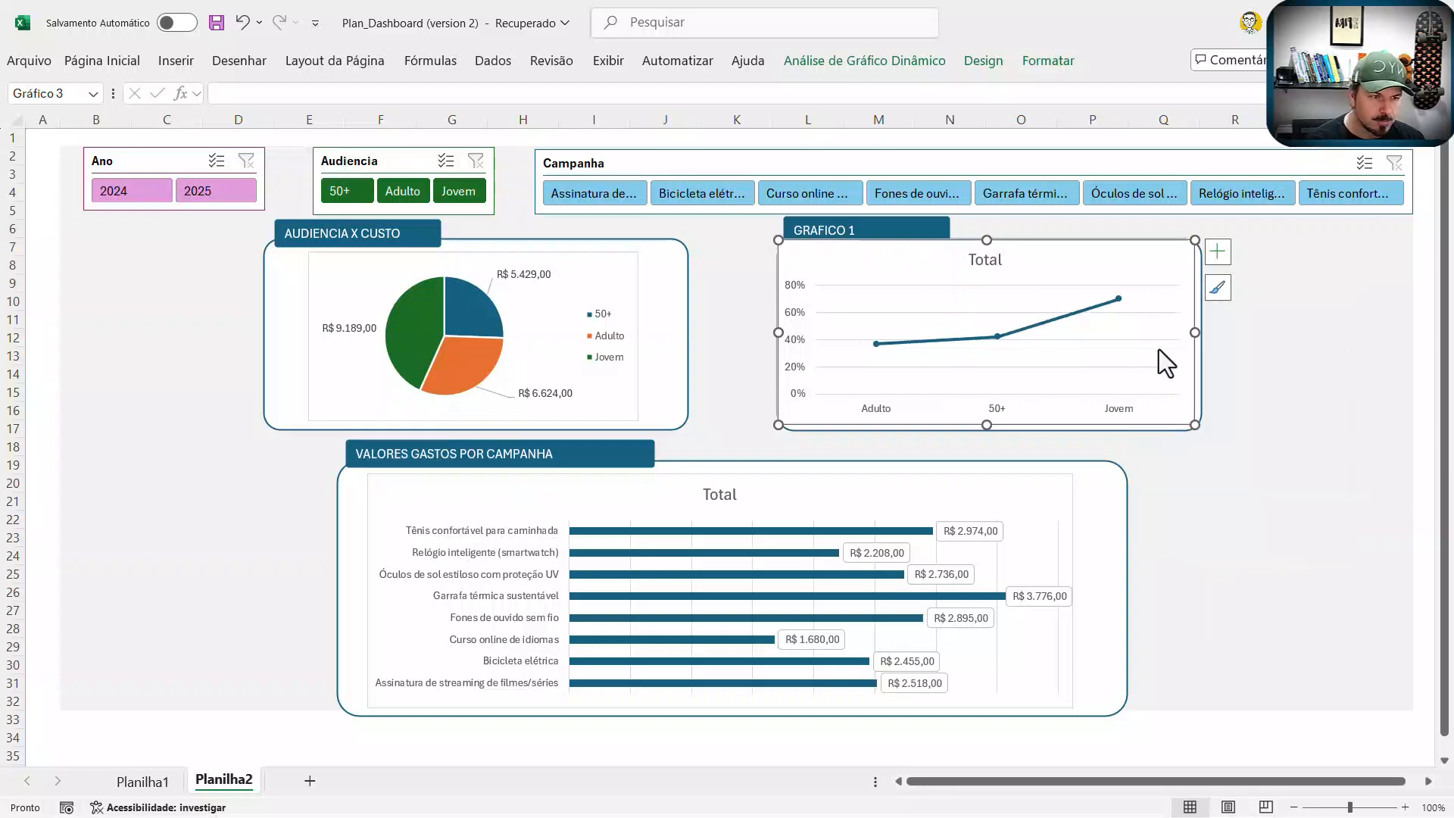
Step: Add data labels to the conversion line, moving the Adulto label above the line and the 50+ label below it
left_click(1061, 319)
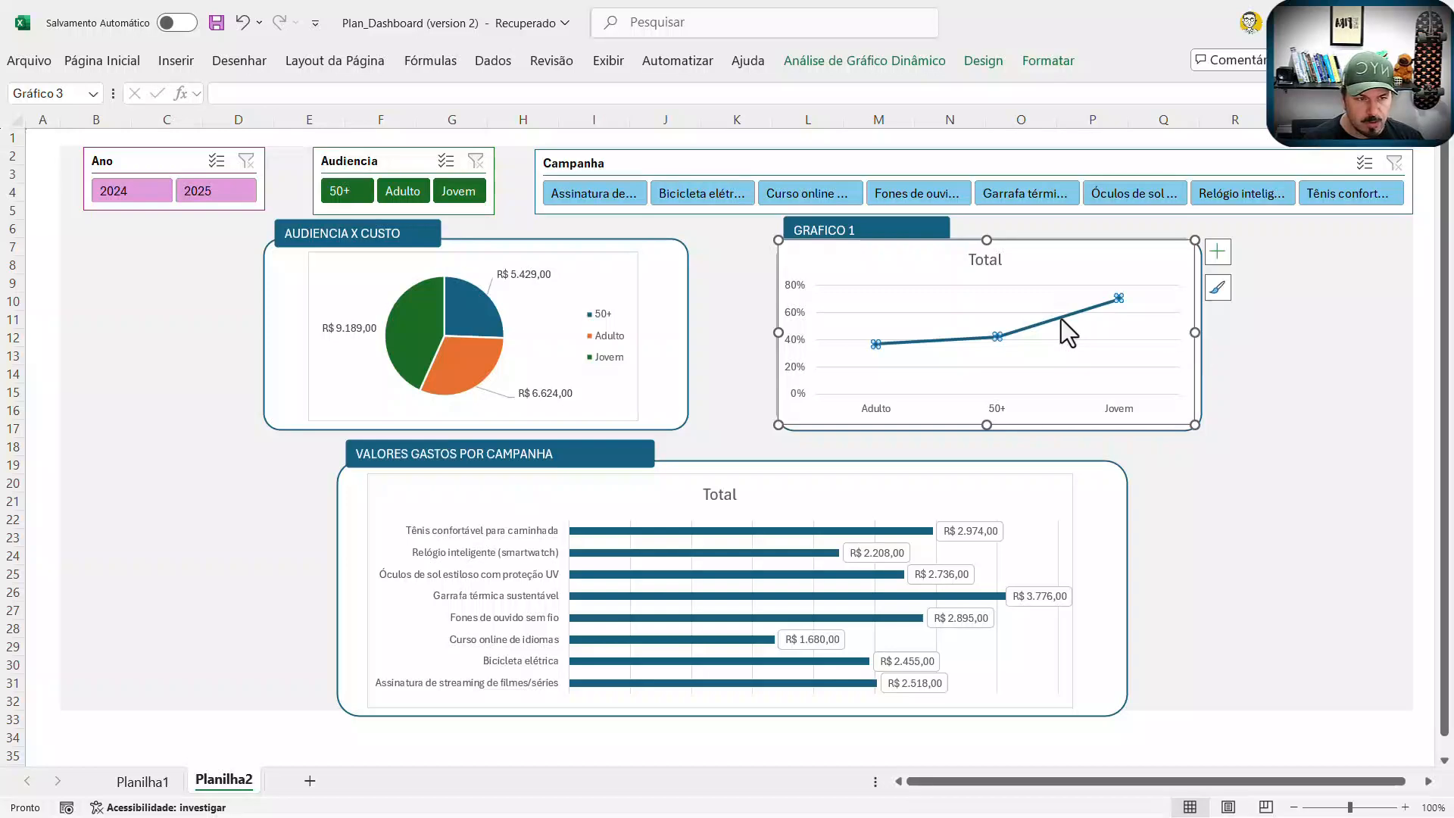
right_click(1061, 320)
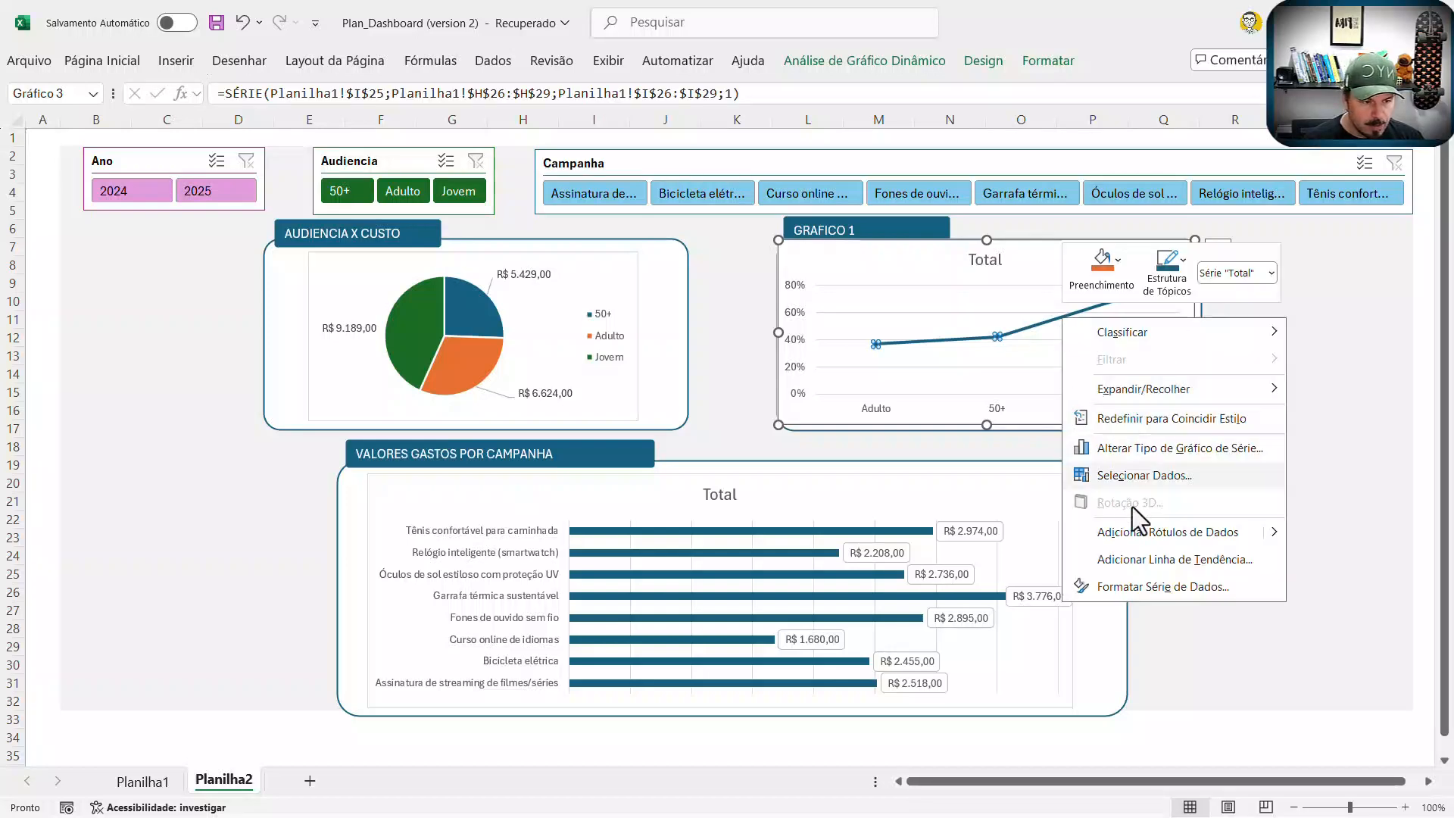
left_click(1141, 531)
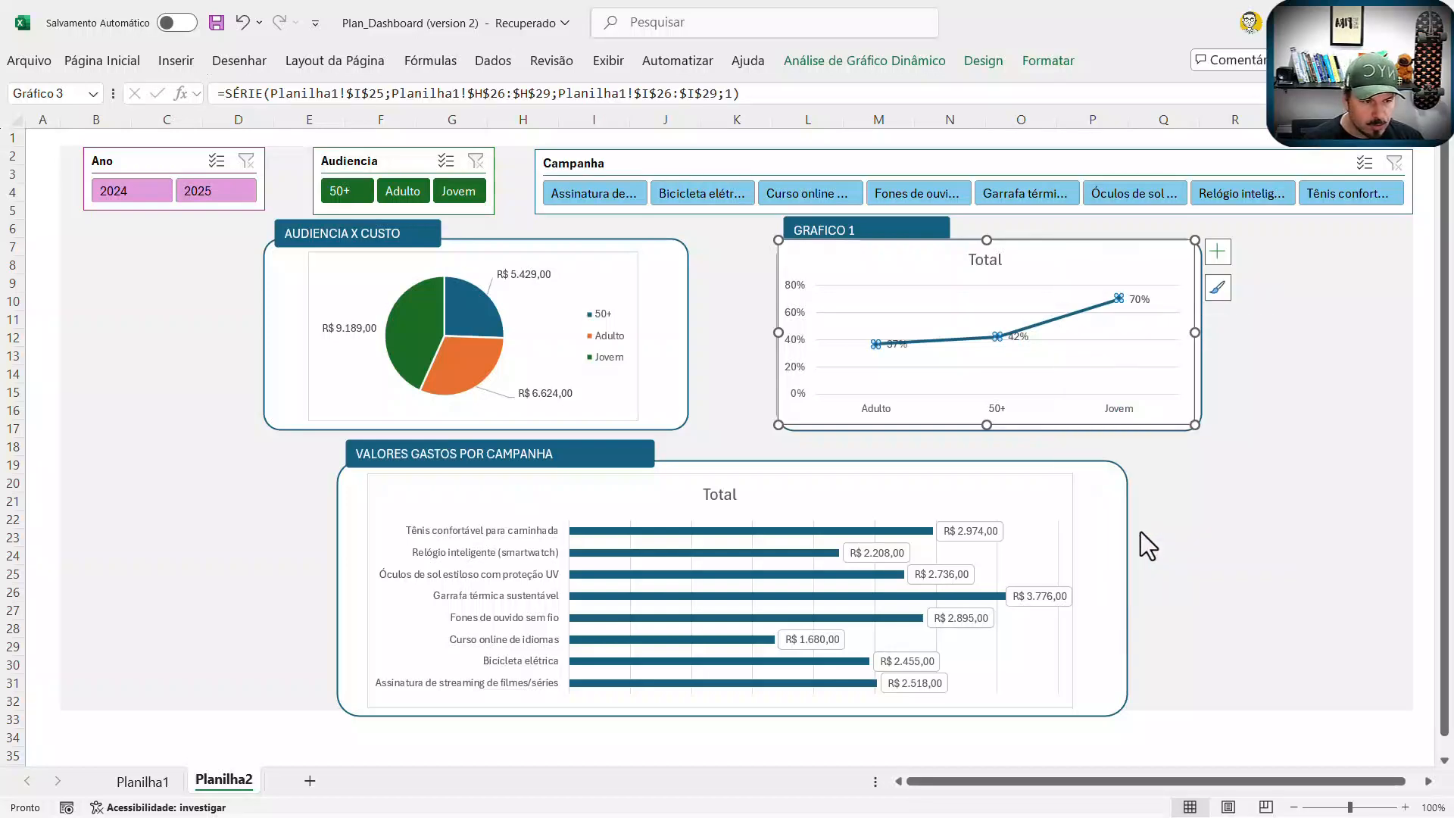
left_click(906, 359)
left_click(898, 344)
left_click_drag(902, 342, 902, 321)
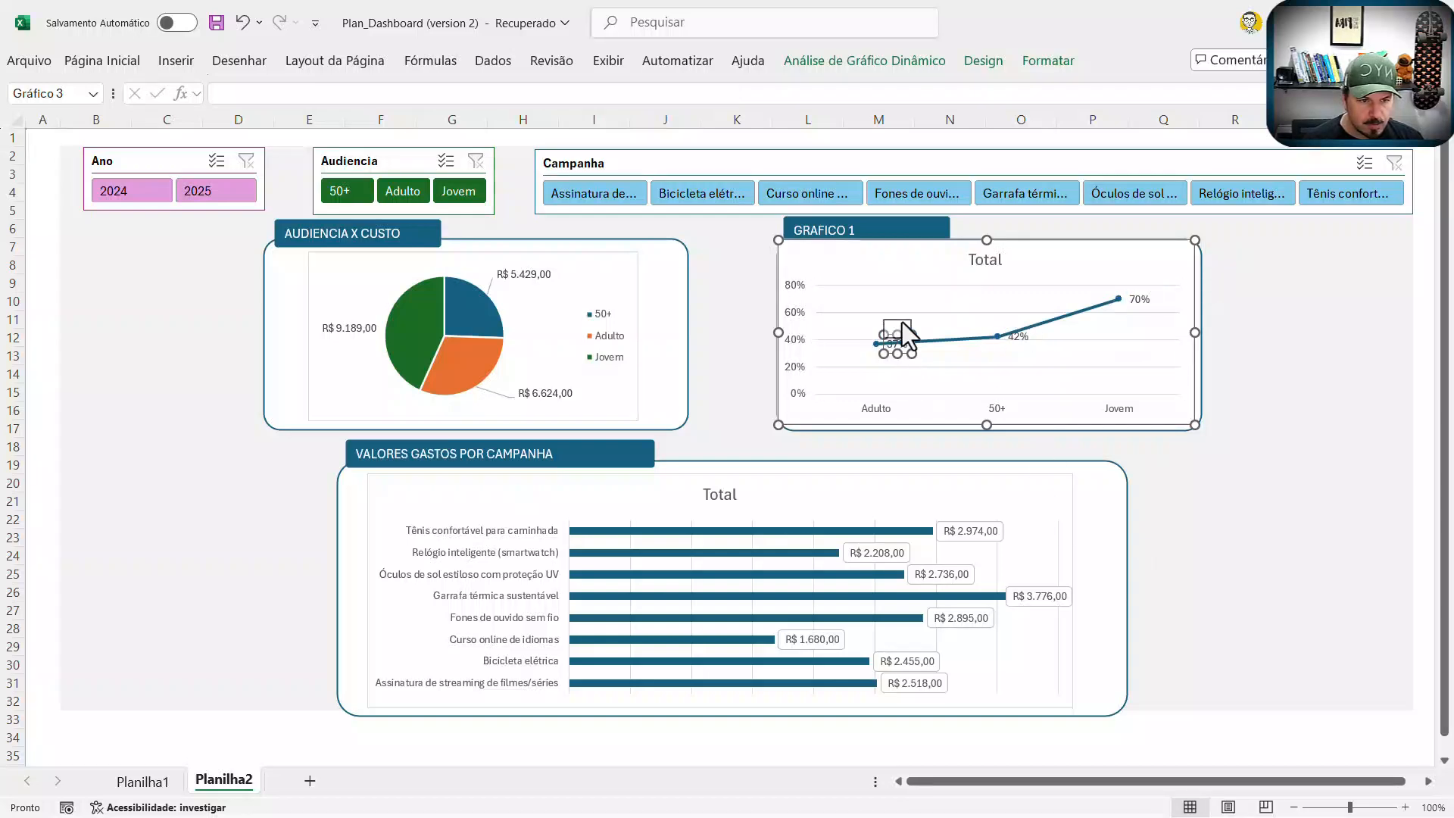
left_click(1019, 341)
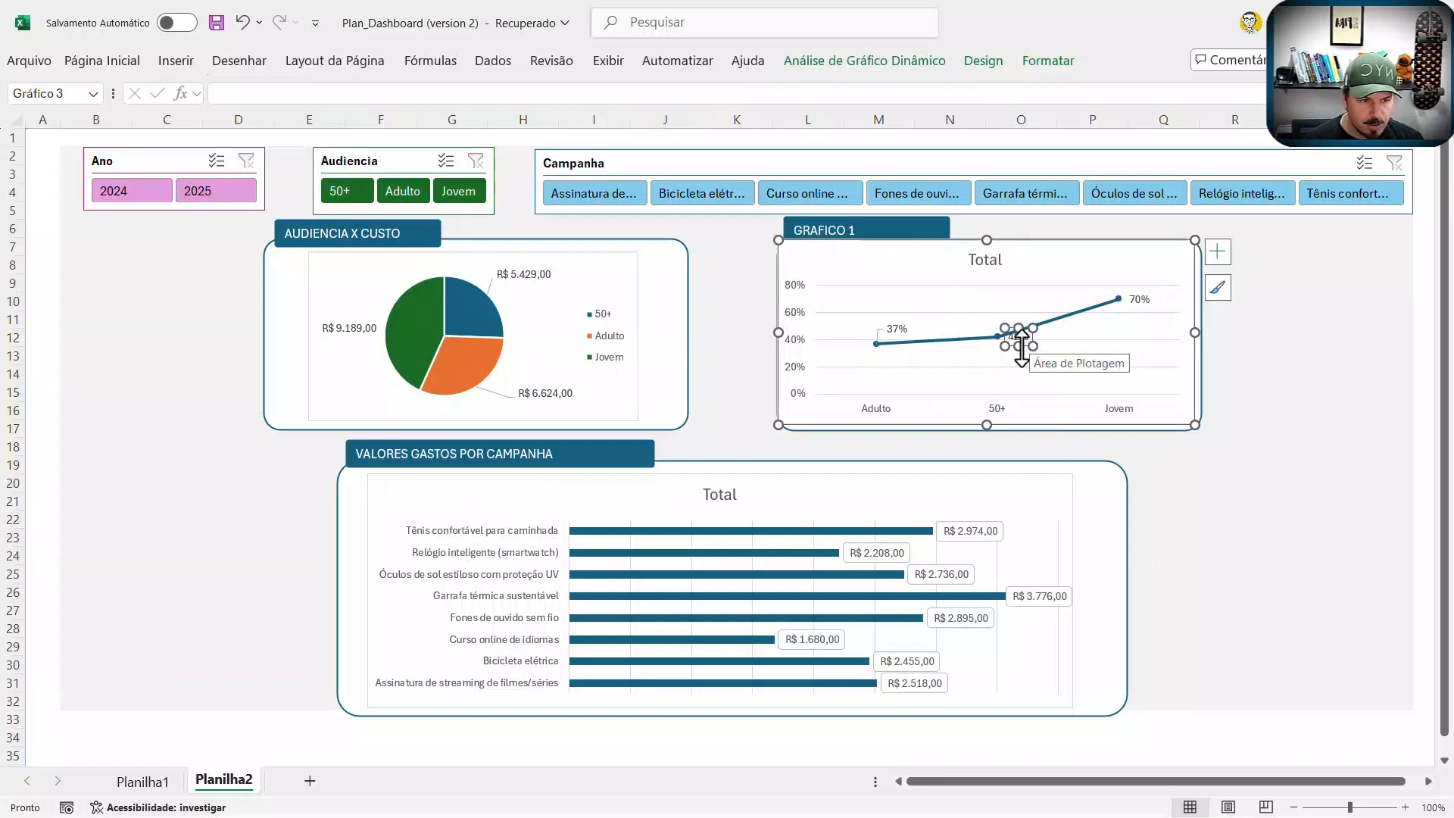
left_click_drag(1023, 347, 1031, 364)
left_click(1278, 452)
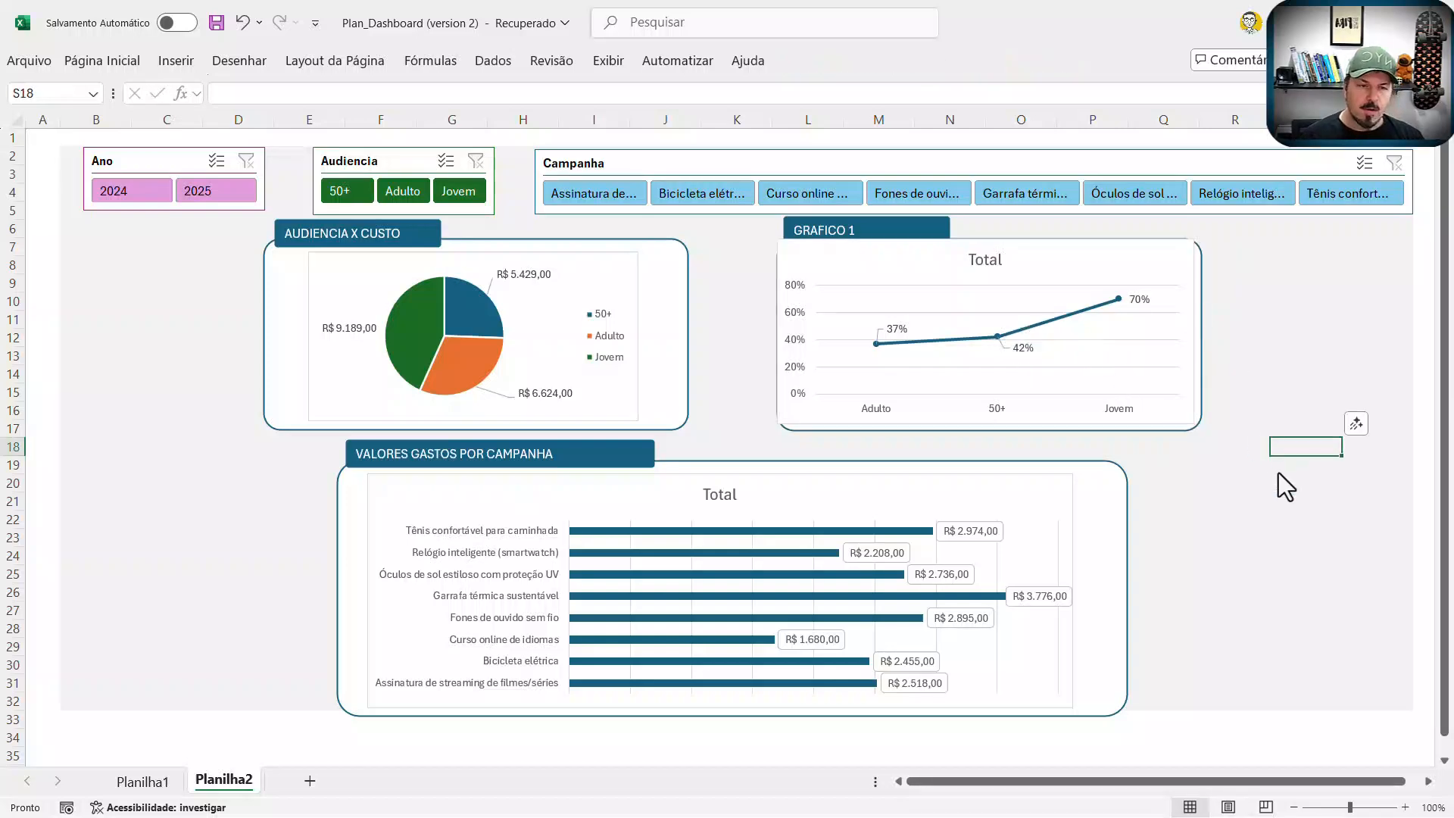
Step: Replace the GRAFICO 1 panel title with TAXA MEDIA DE CONVERSAO and widen its box to fit the text
double_click(834, 234)
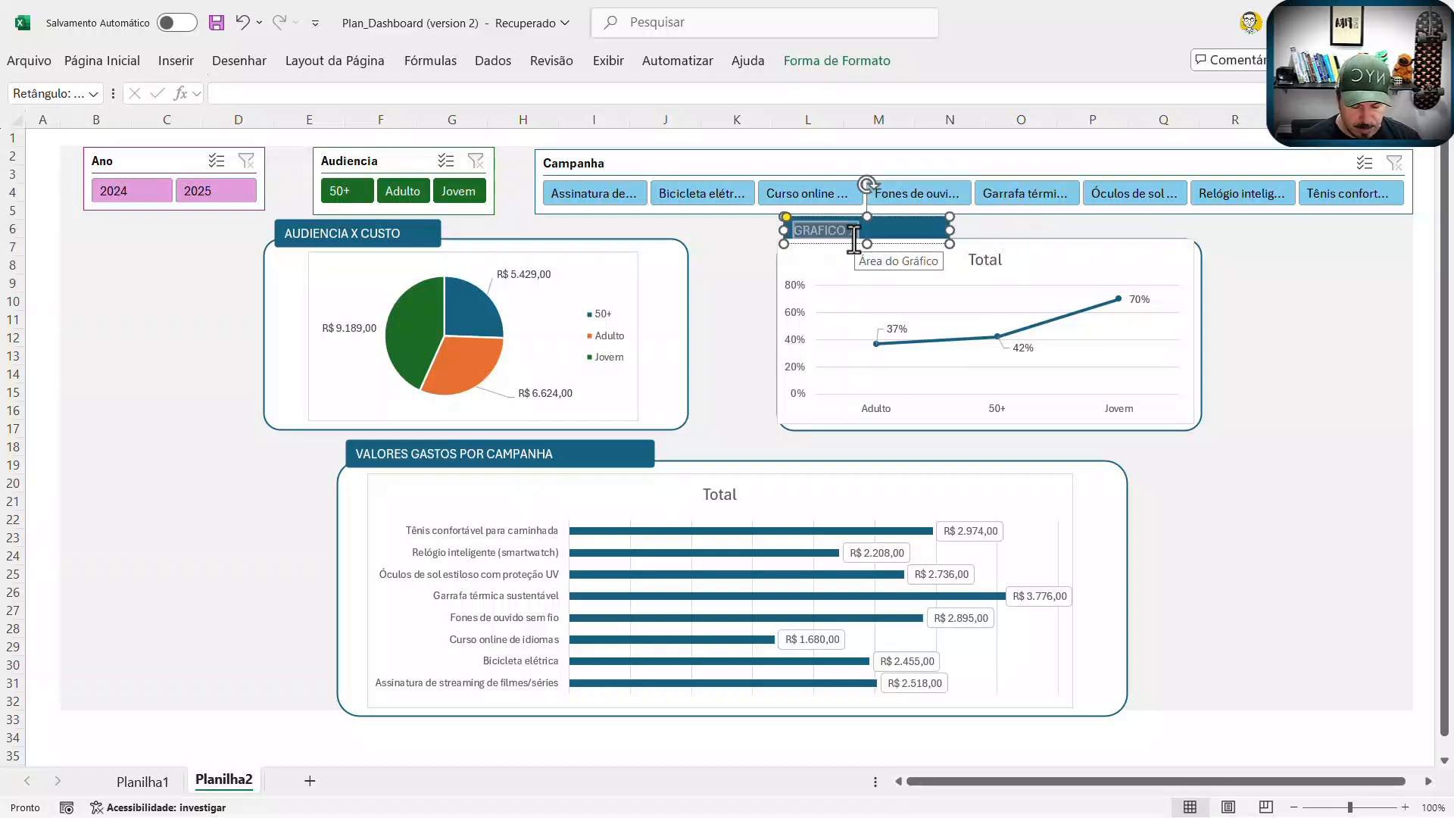
type("TAXA MED")
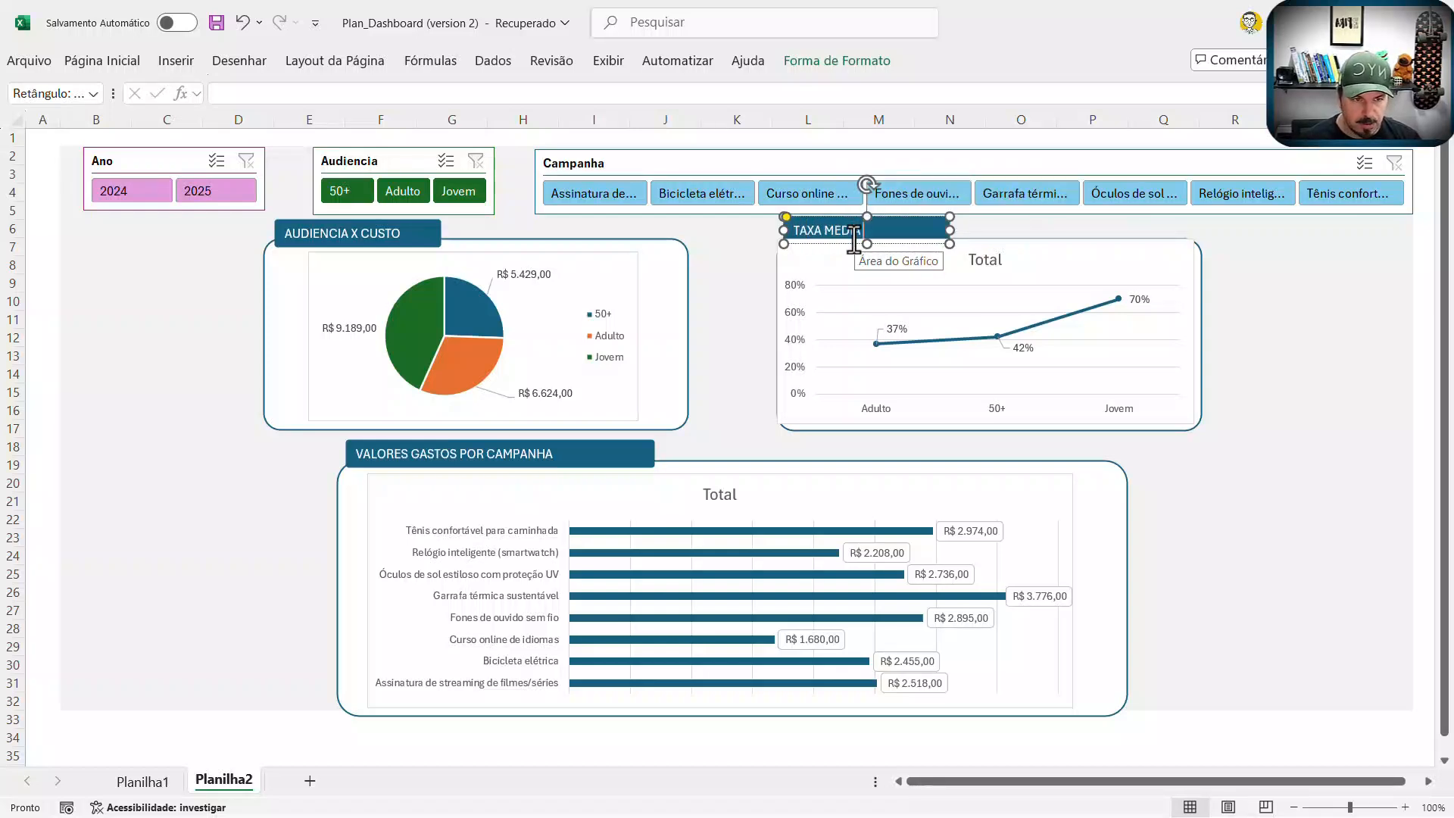
type("IA DE CONVERSA")
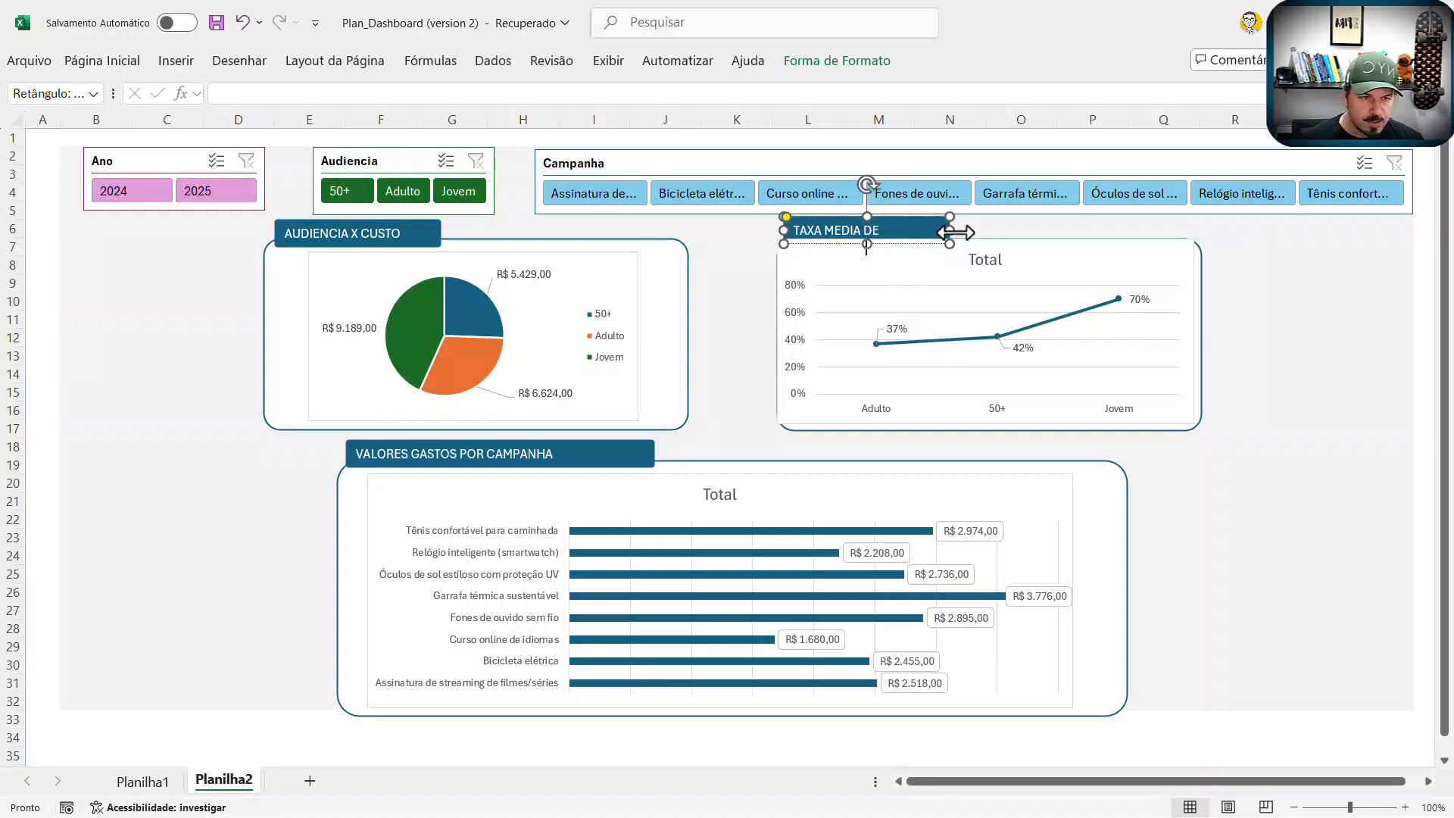
left_click_drag(950, 229, 1037, 230)
left_click(1311, 359)
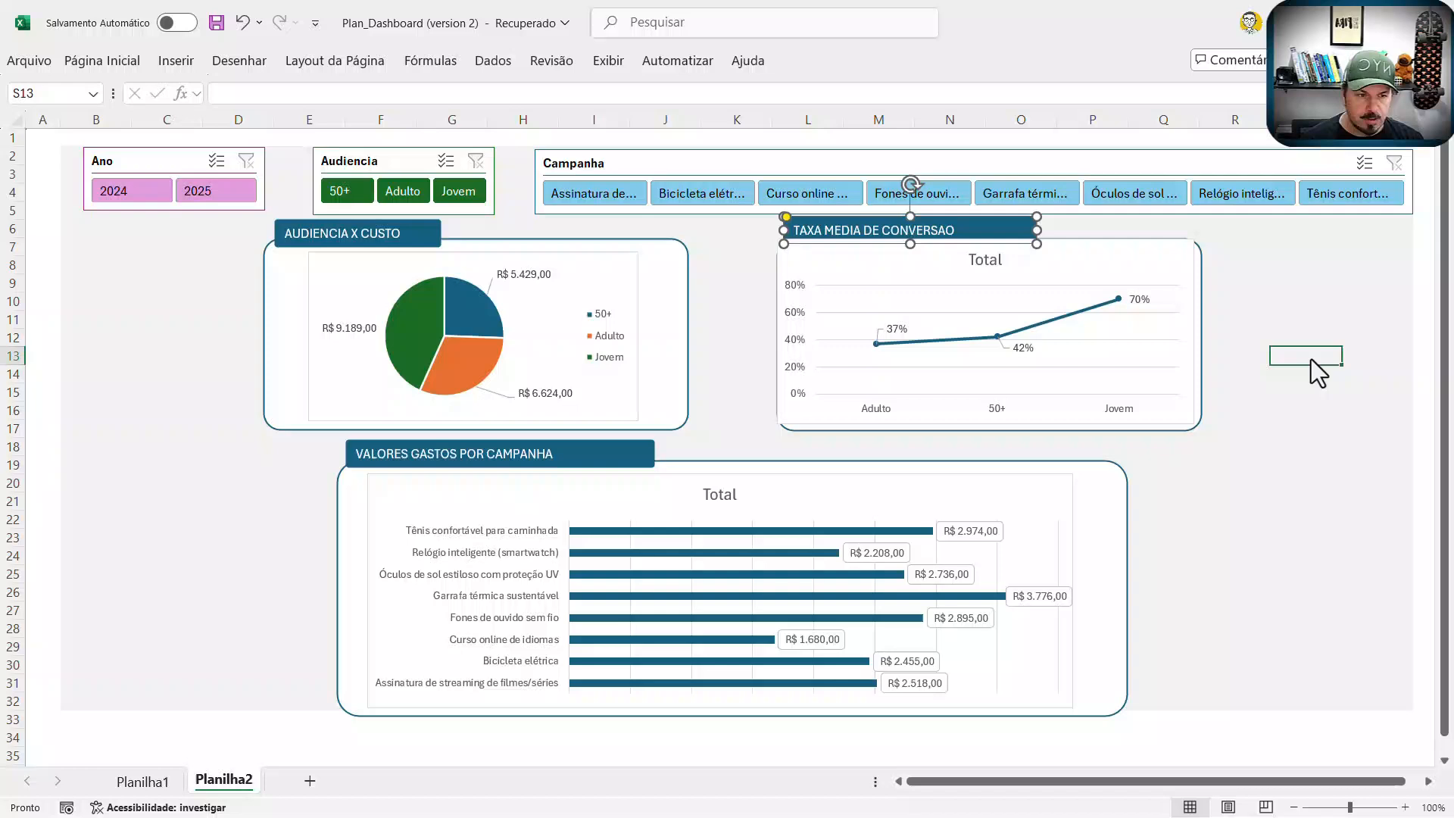
Step: Shift the conversion line chart slightly down and narrow it from both sides so it sits within its panel's border
left_click(1182, 329)
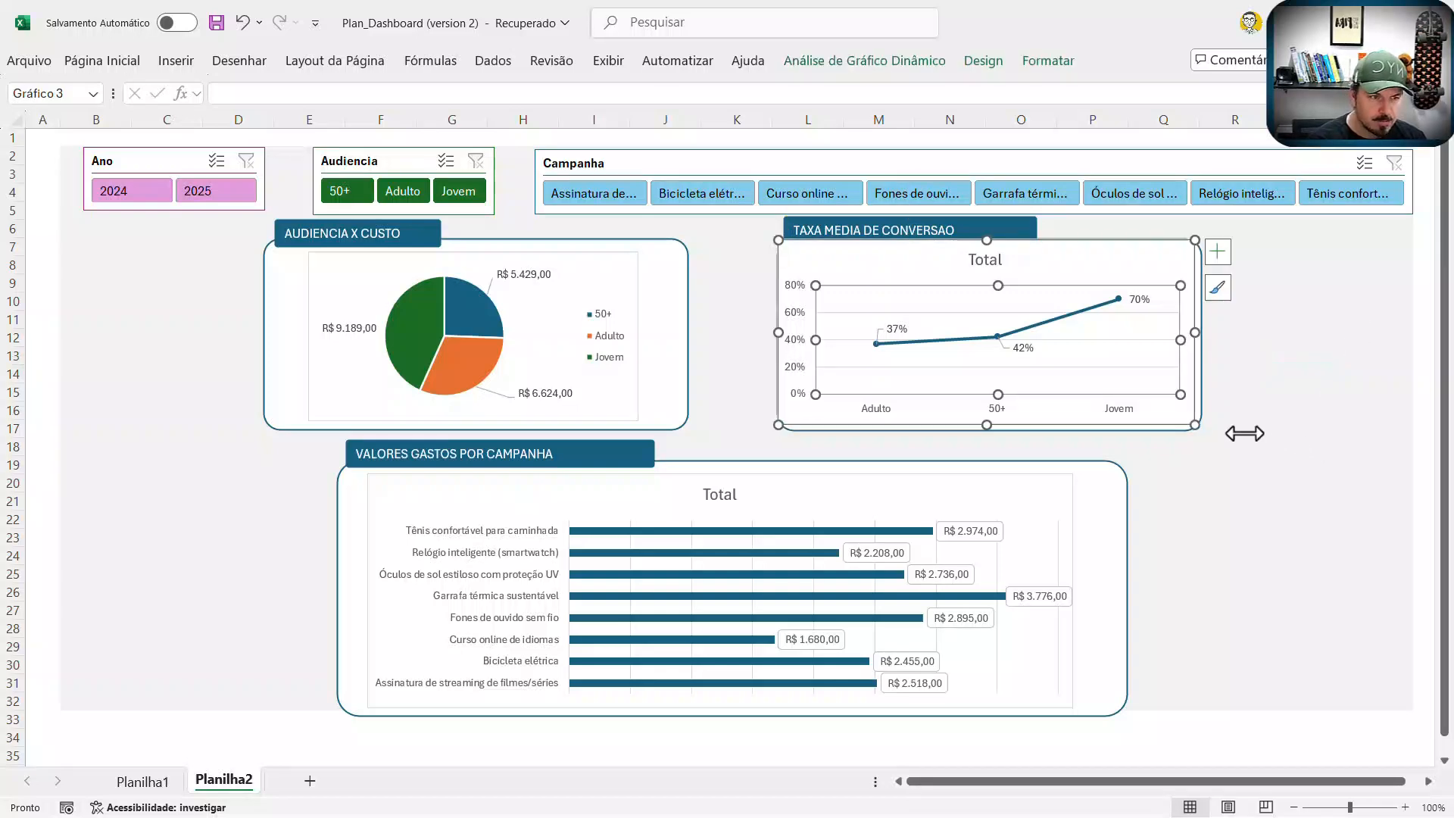
left_click(1158, 274)
left_click(1298, 319)
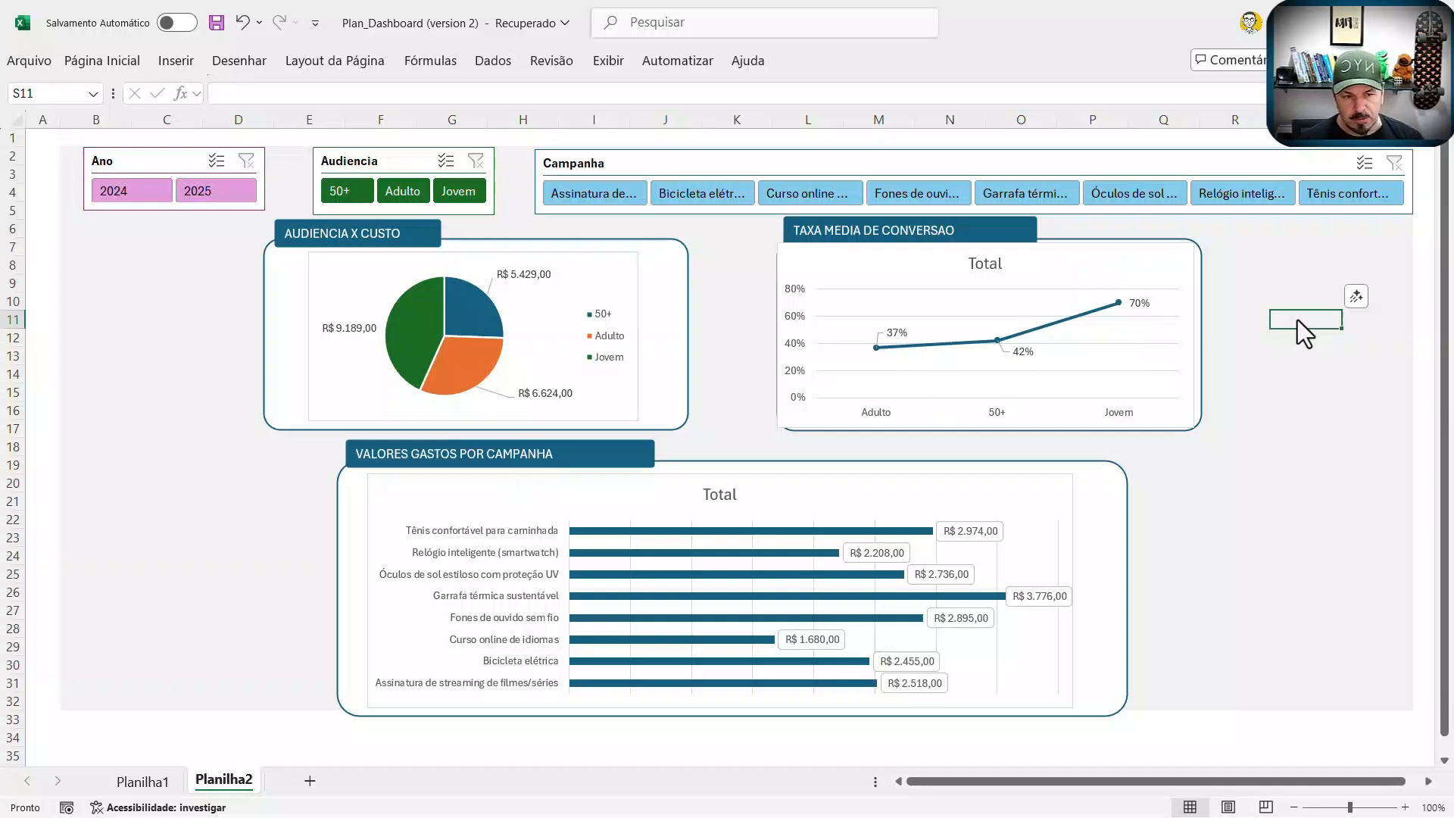
left_click(811, 329)
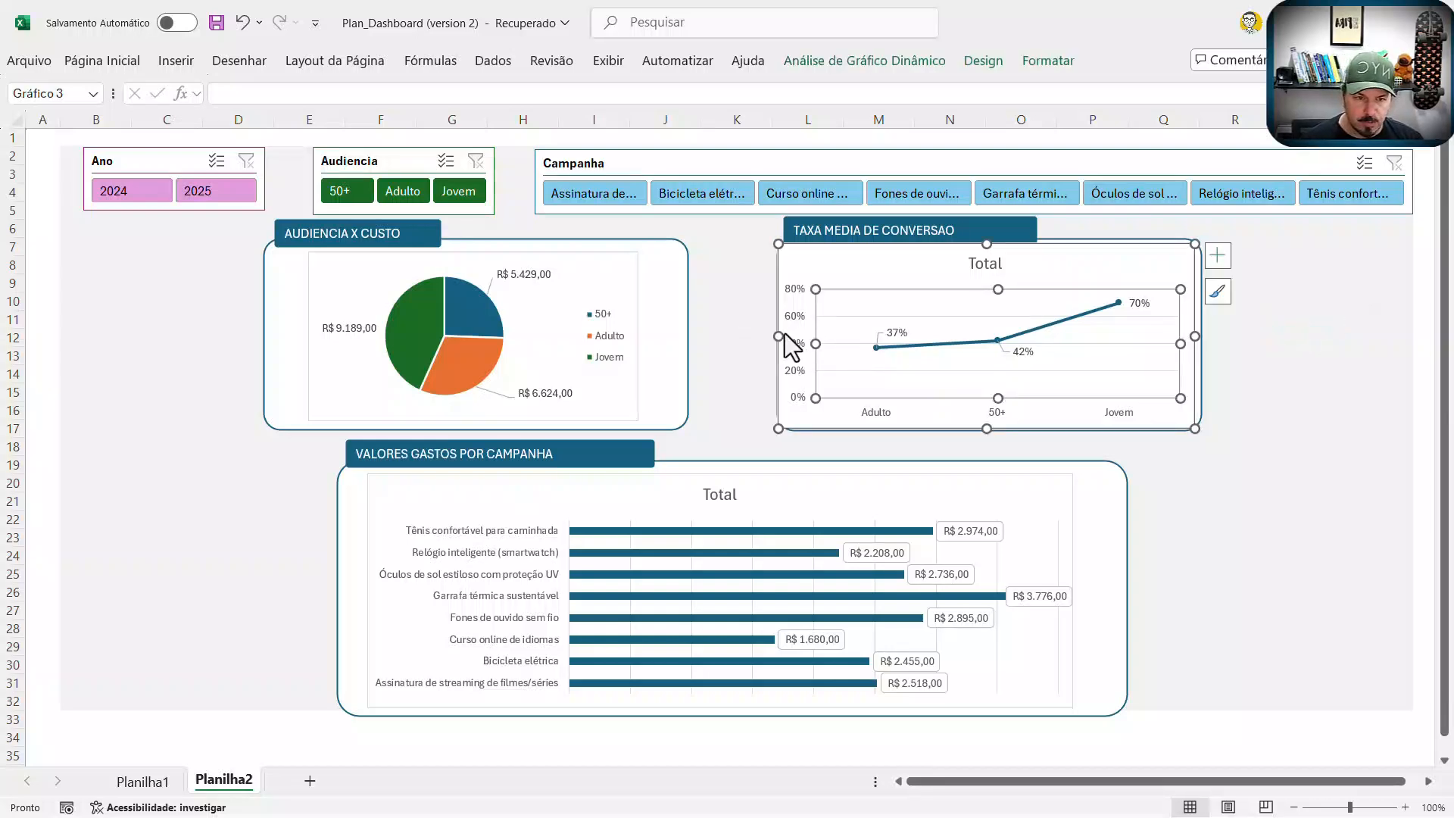
left_click_drag(801, 336, 801, 336)
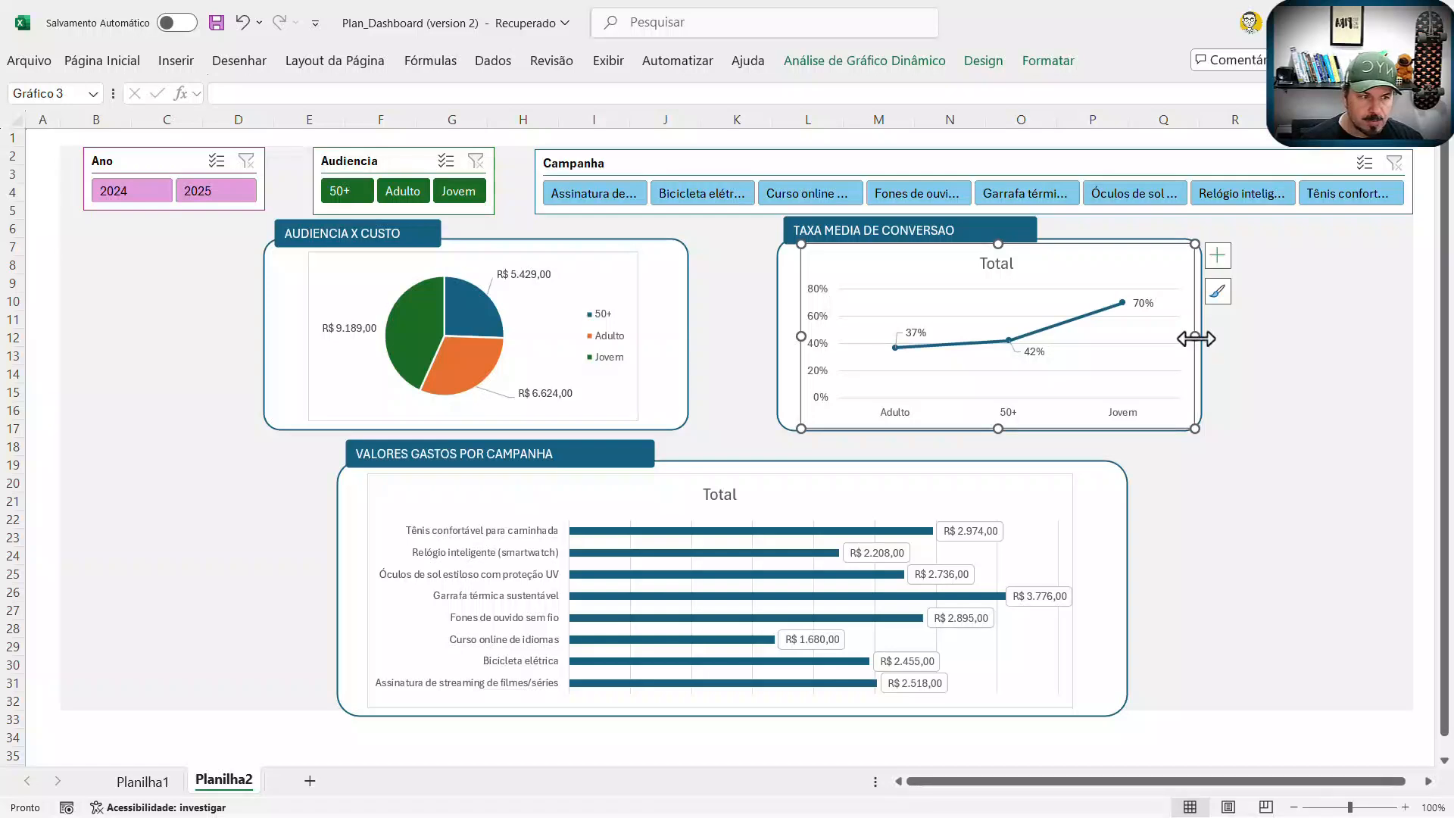
left_click_drag(1194, 335, 1189, 336)
left_click(1296, 374)
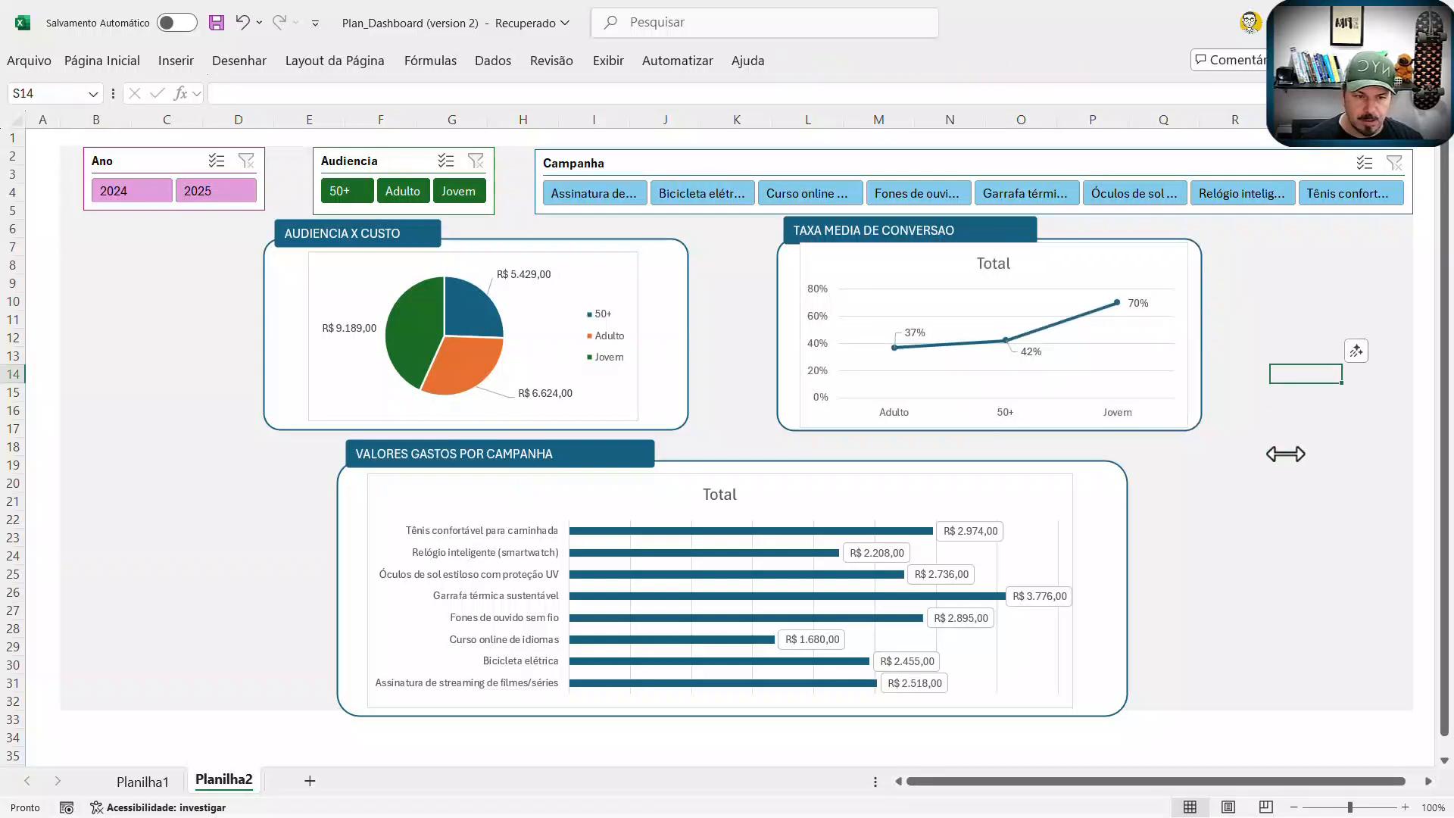
Step: Test the Ano slicer with 2024 and 2025, and the Audiencia slicer with 50+ and Adulto
left_click(157, 195)
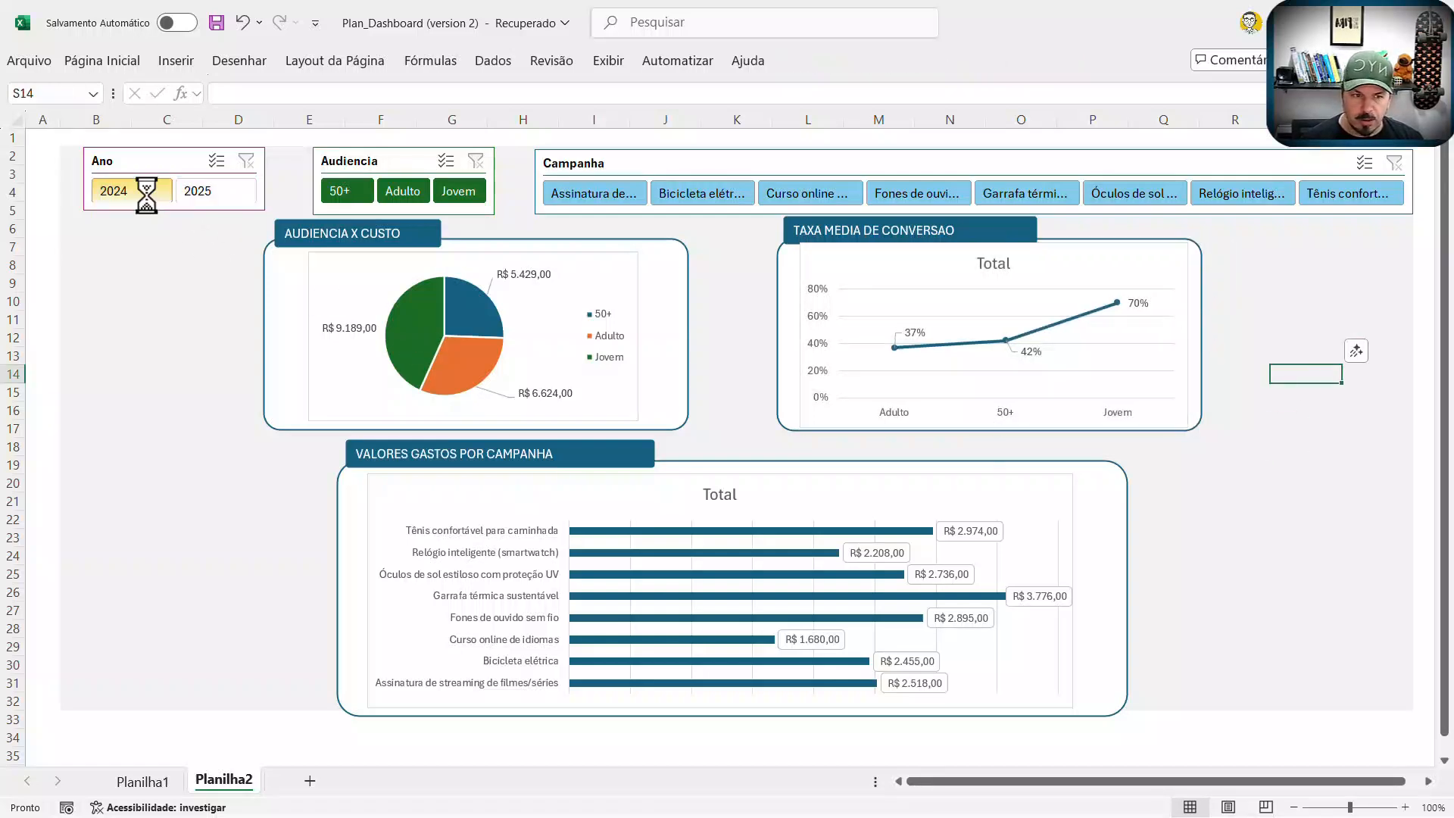
left_click(202, 192)
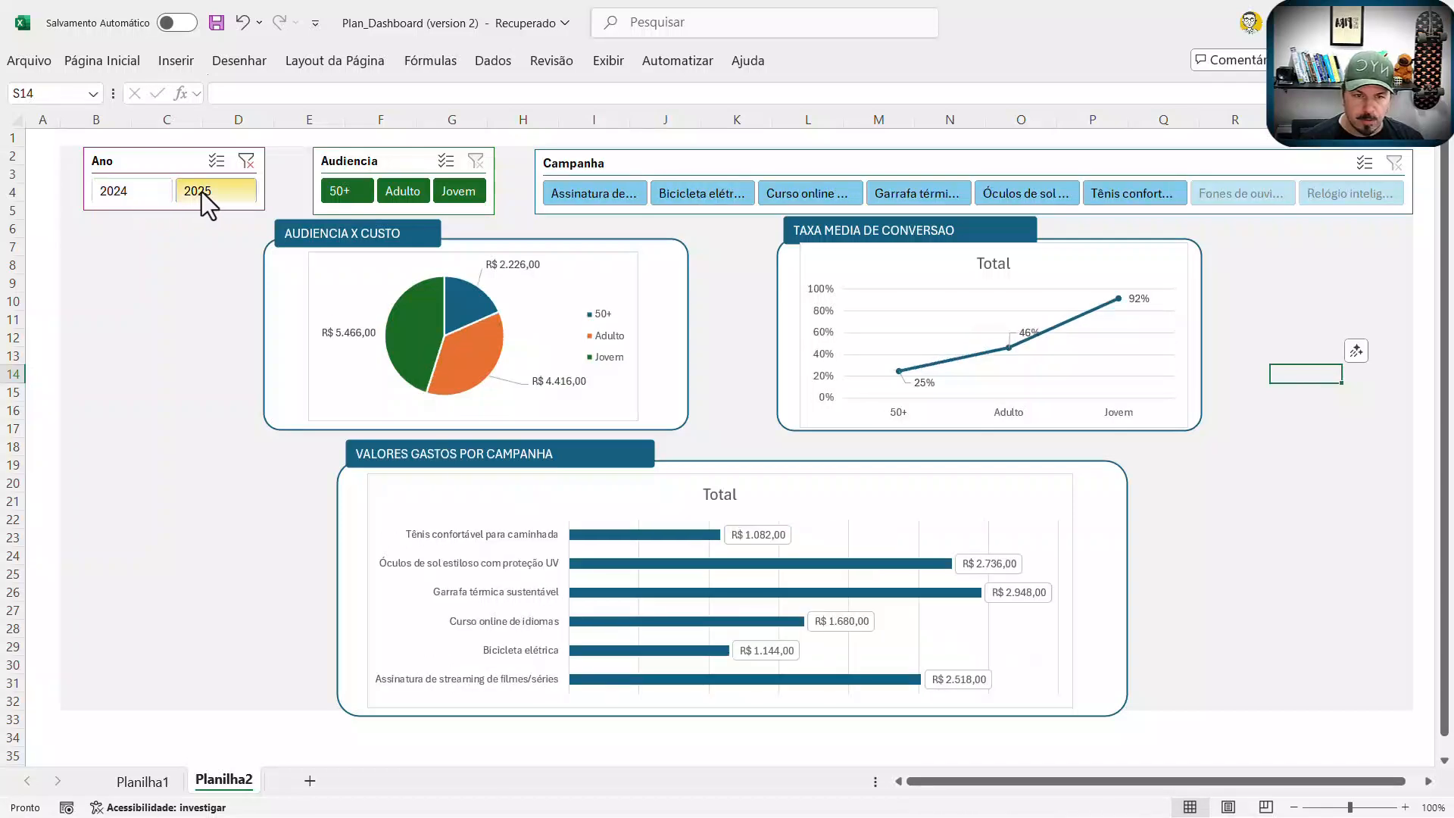
left_click(127, 194)
left_click(203, 192)
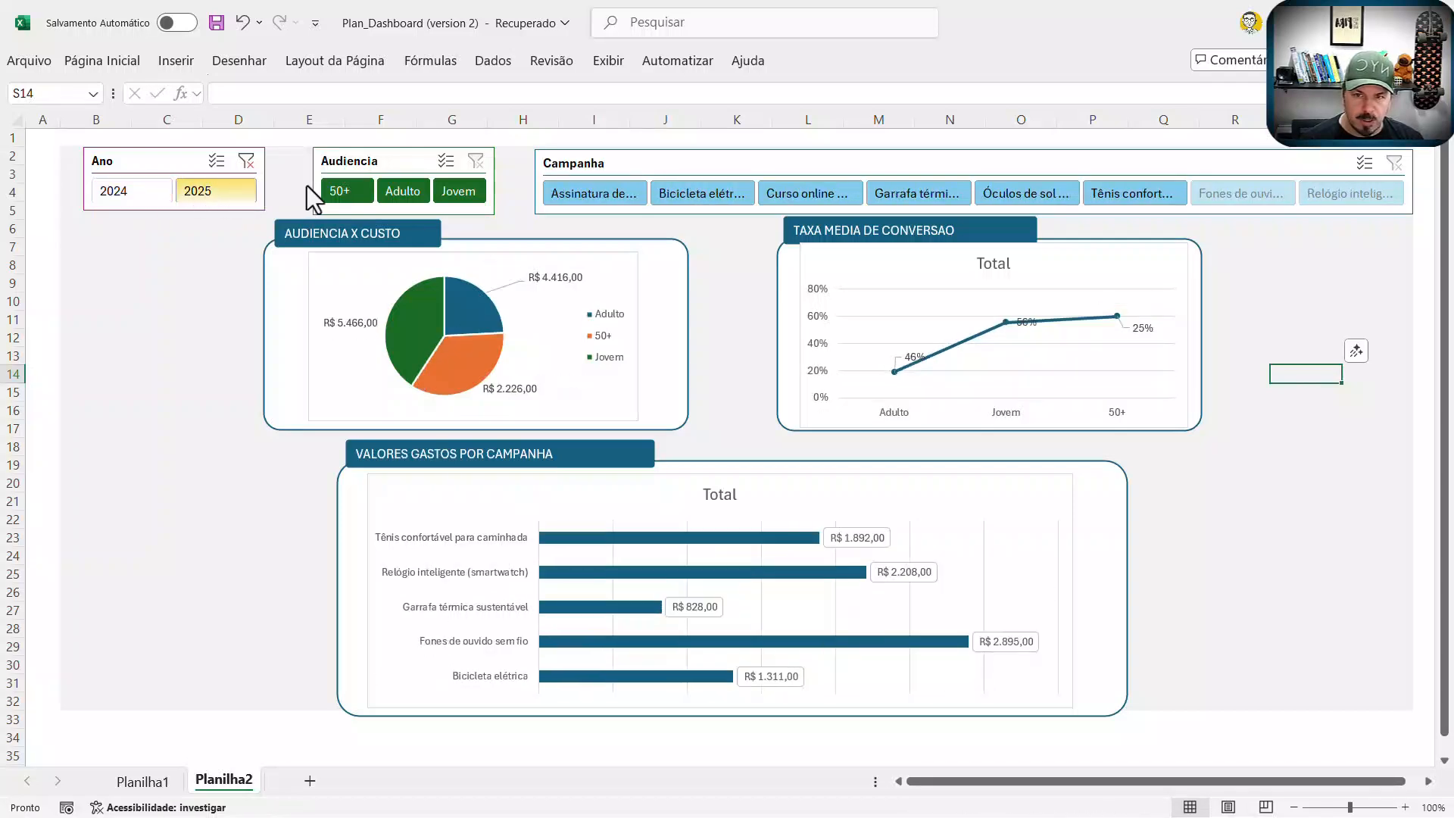
left_click(342, 188)
left_click(406, 190)
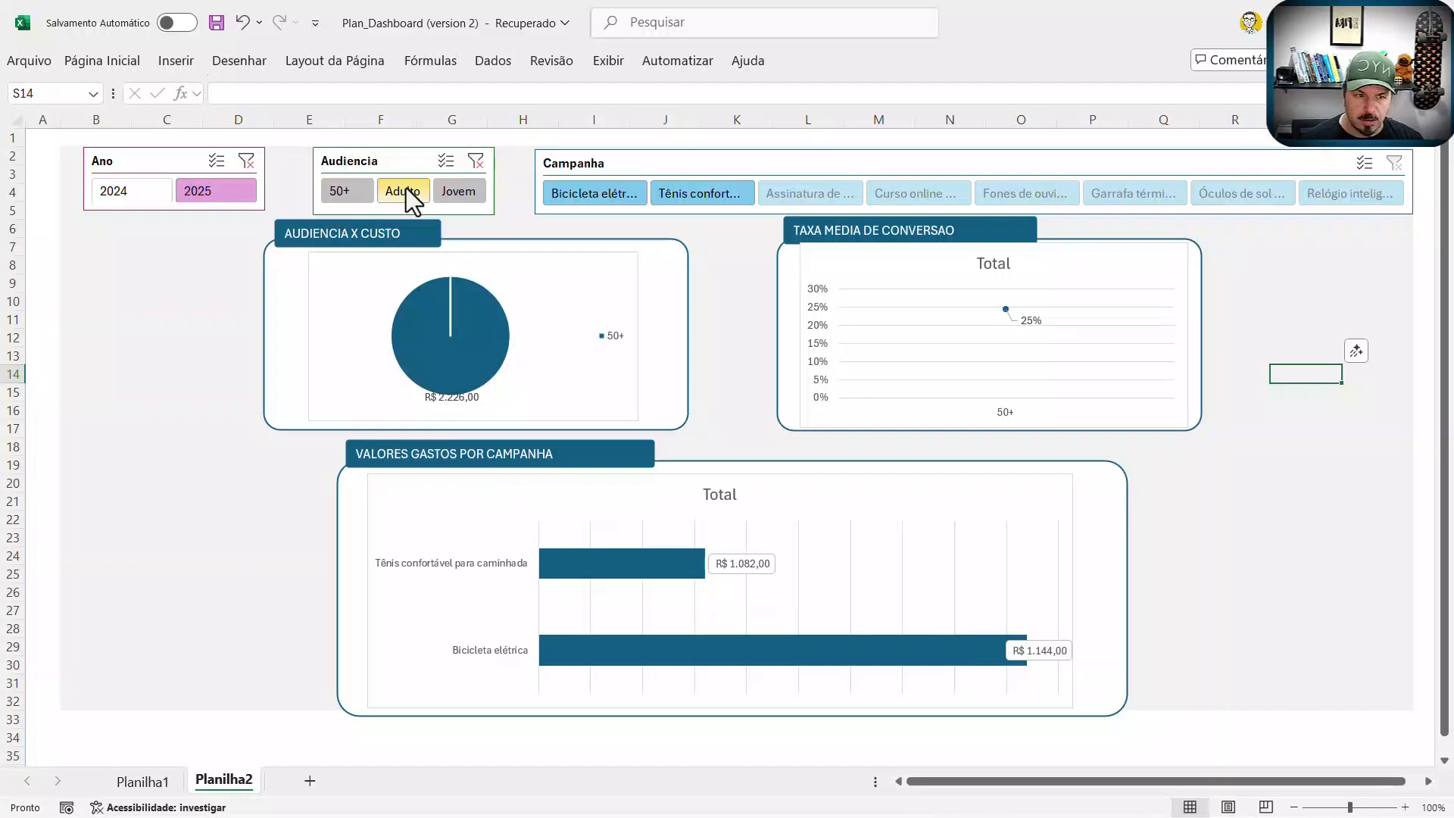
Step: Test the Campanha slicer with the Óculos de sol and Curso online campaigns and clear the Campanha, Audiencia and Ano filters
left_click(745, 191)
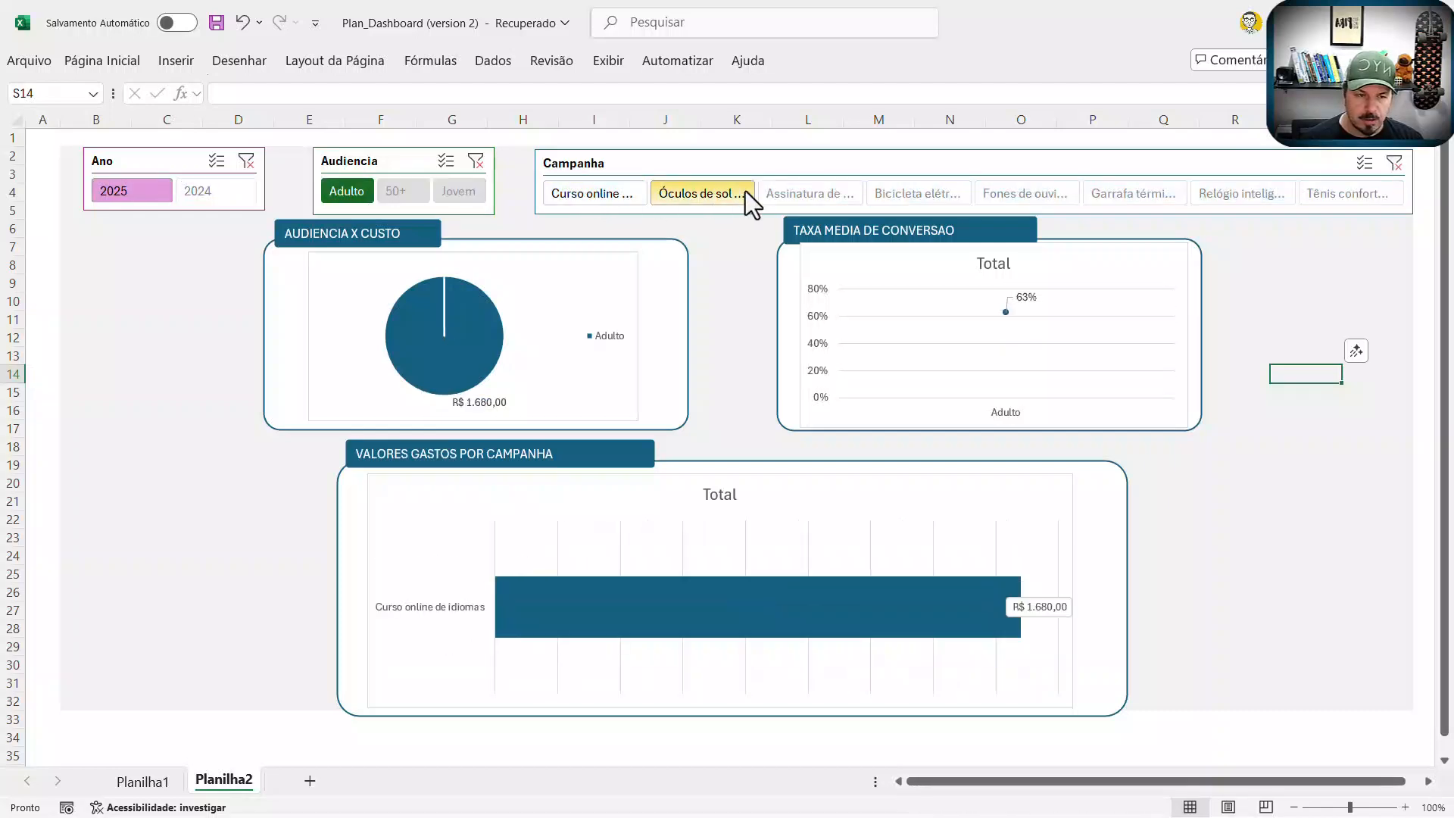
left_click(606, 192)
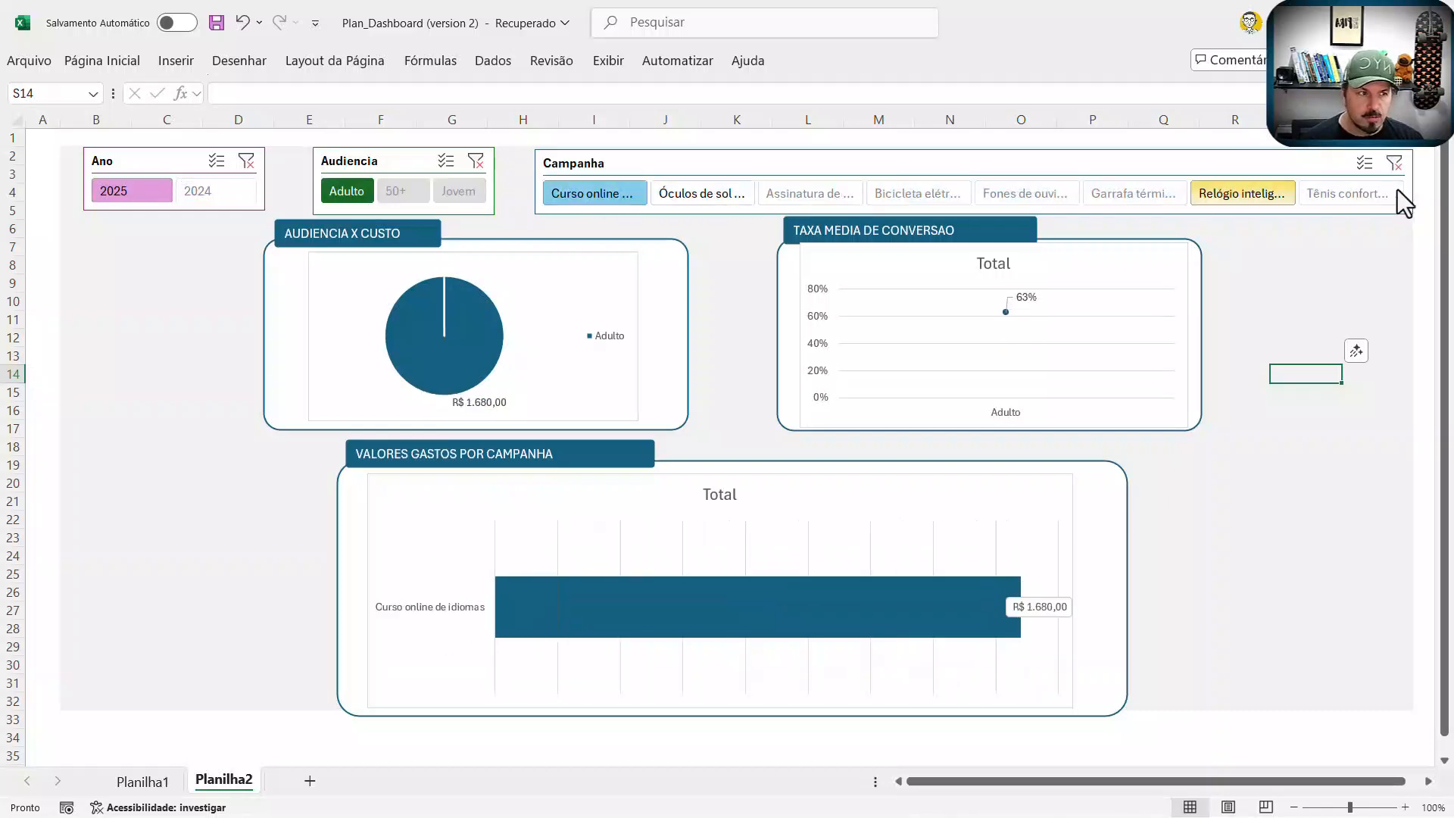
left_click(616, 197)
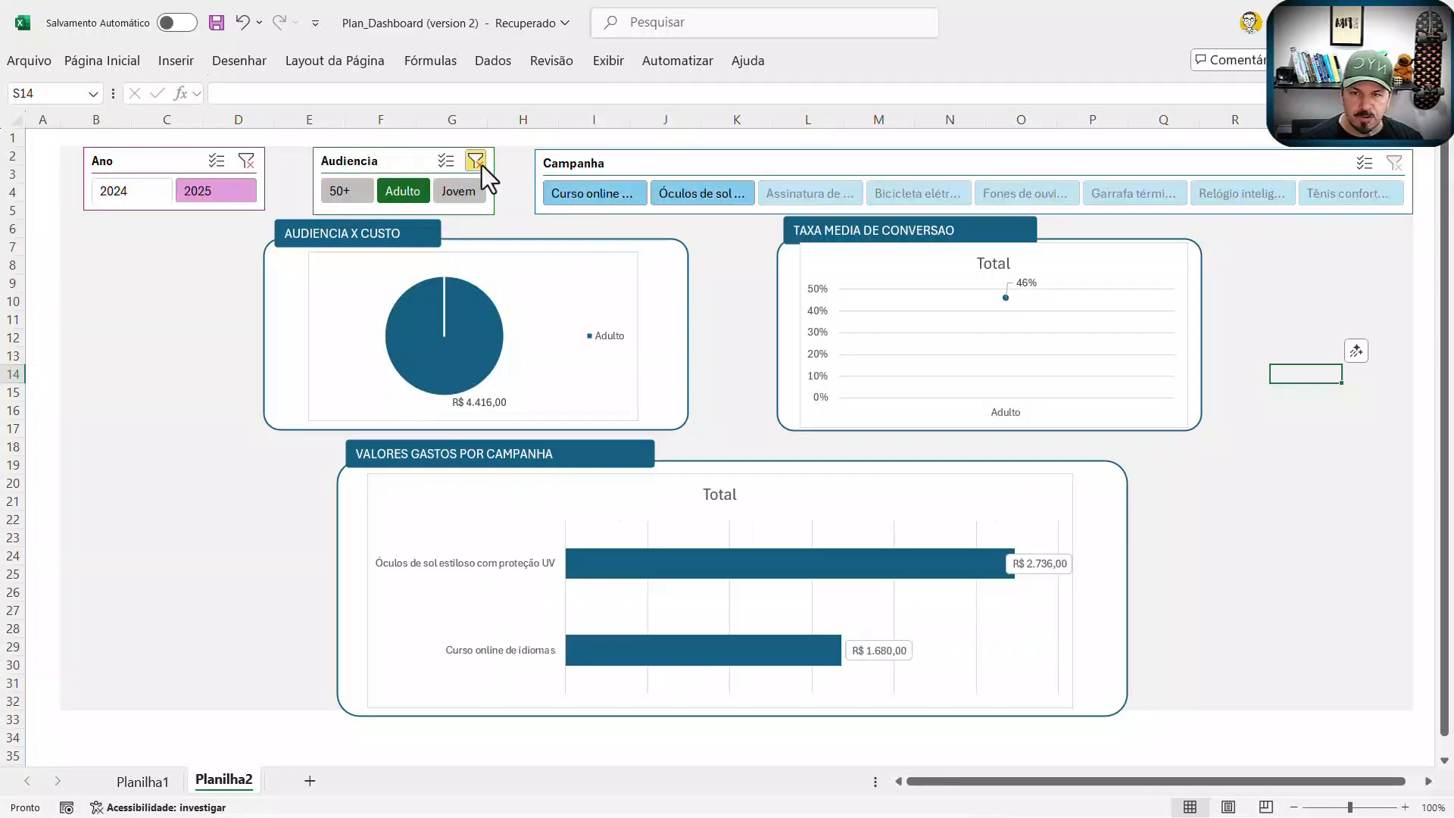
left_click(477, 162)
left_click(247, 162)
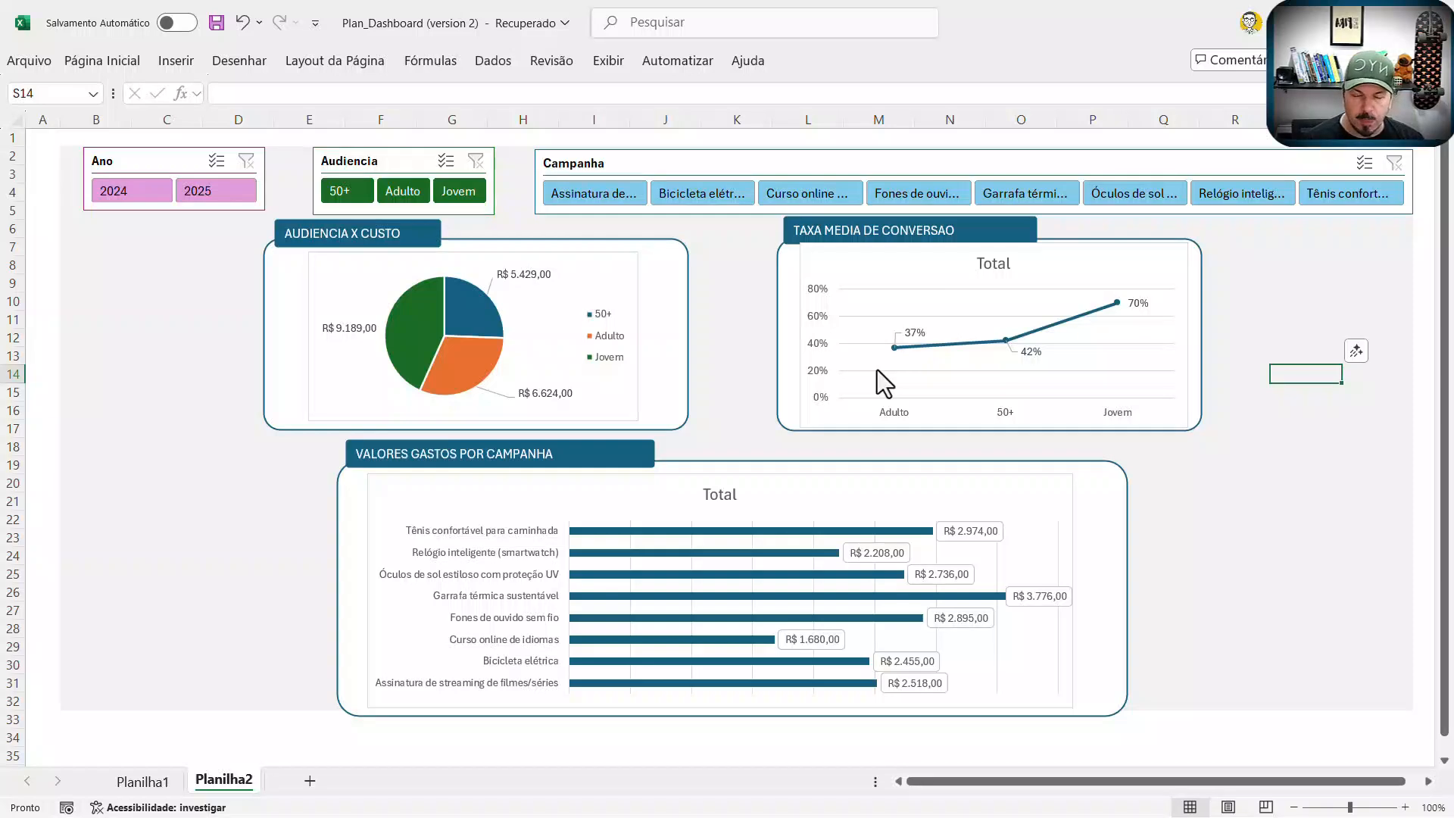
left_click(321, 257)
left_click(287, 293)
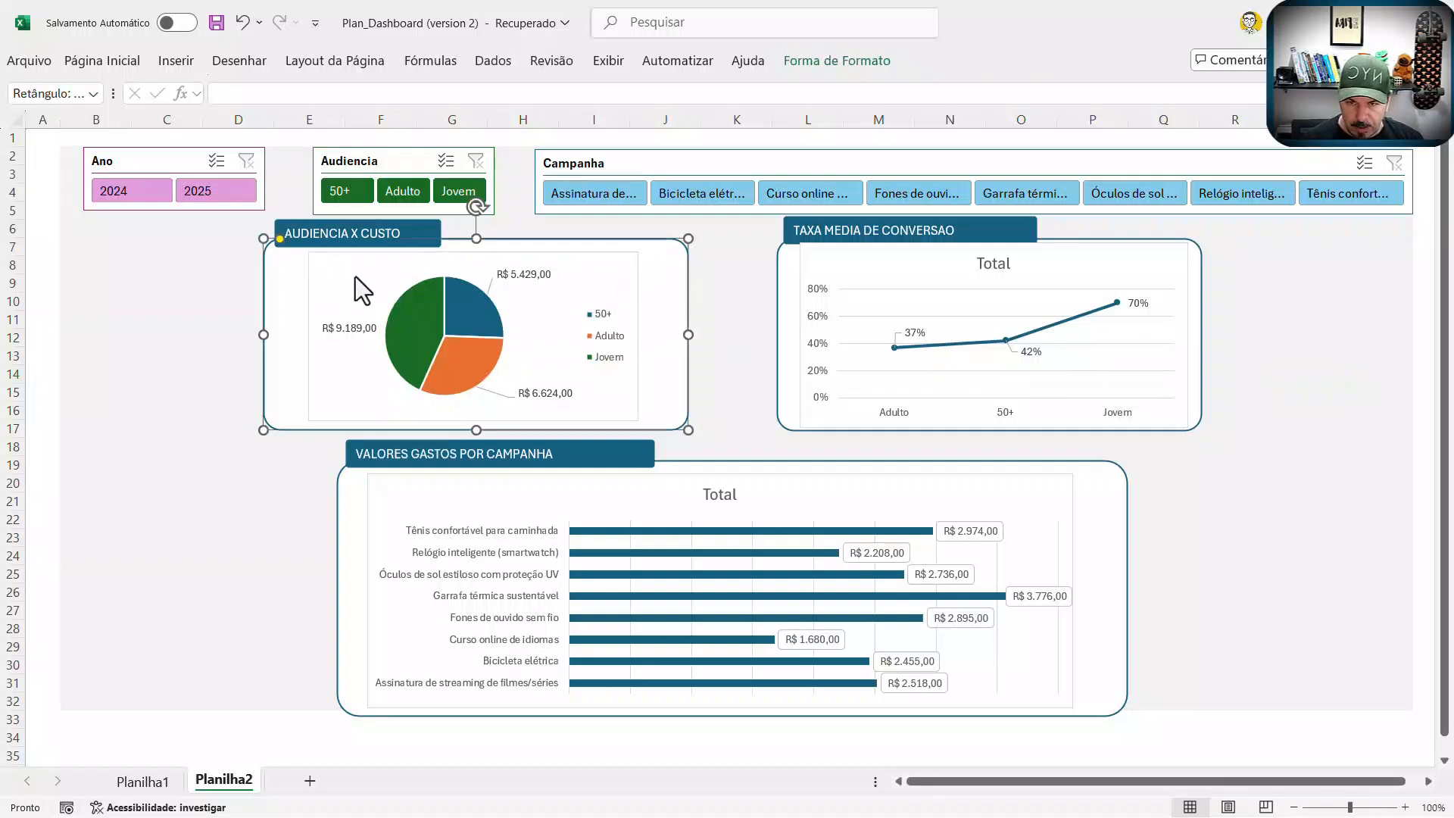
left_click(361, 262)
right_click(360, 261)
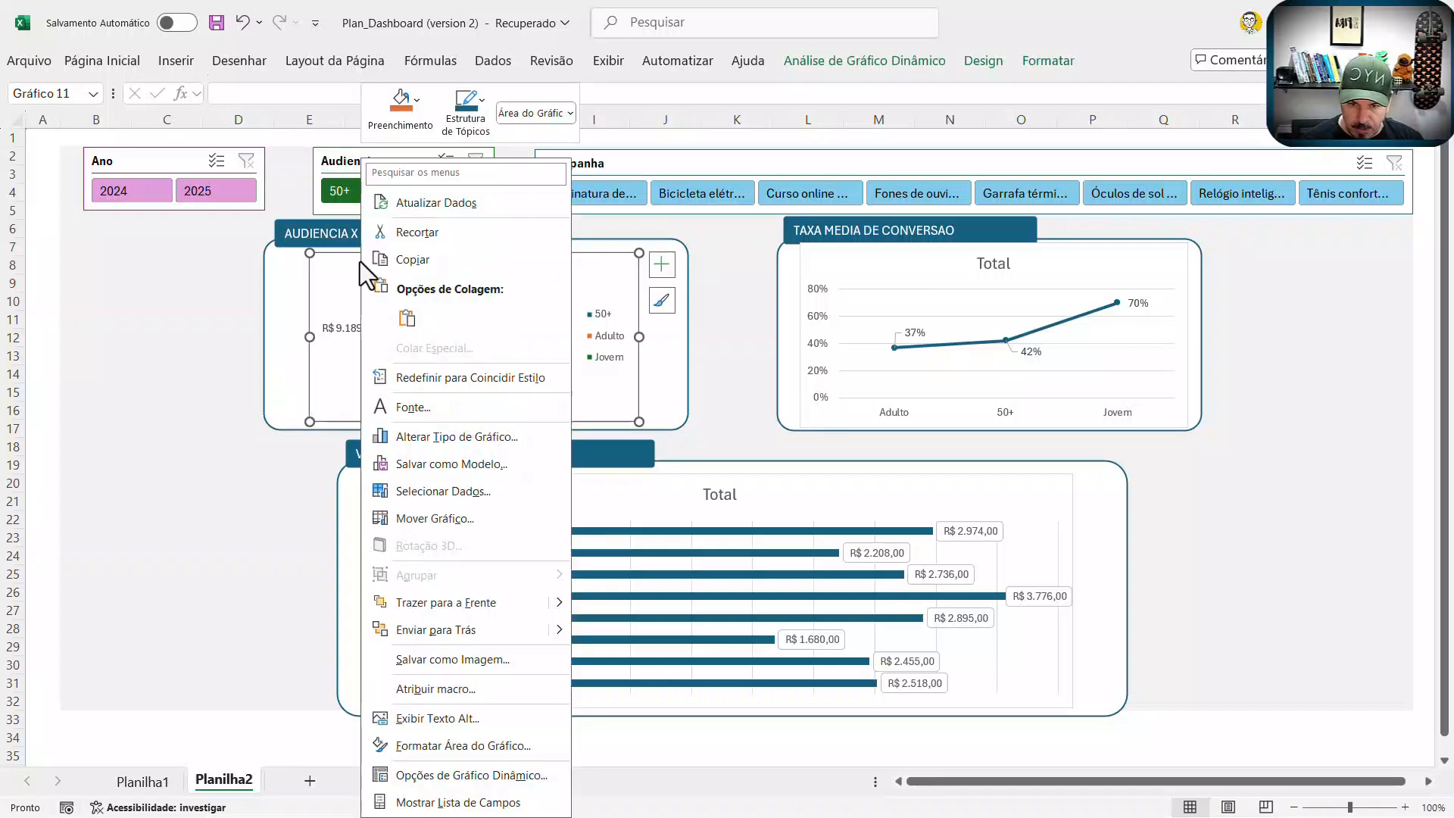
left_click(297, 289)
left_click(301, 276)
left_click(375, 283)
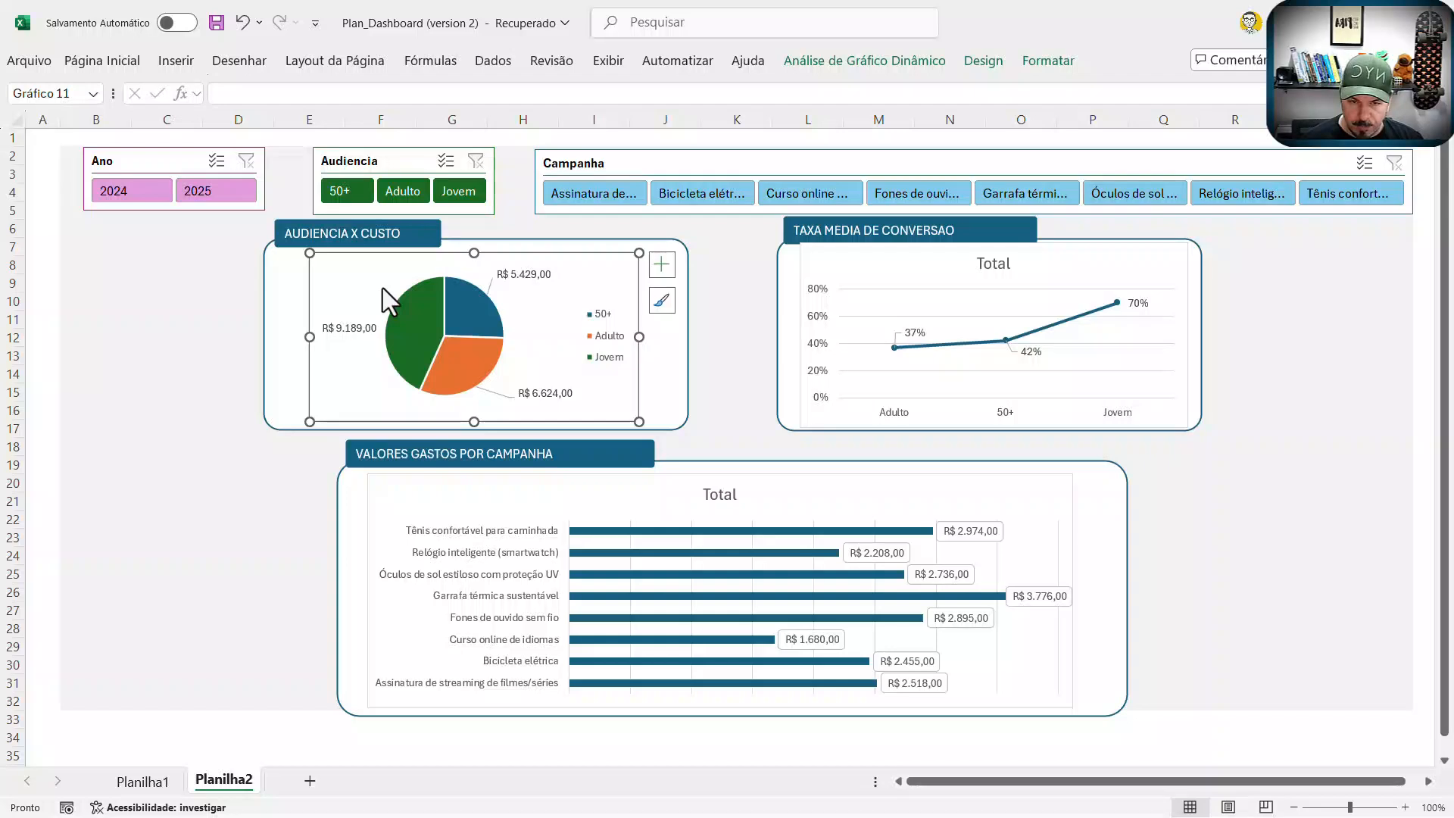
right_click(383, 288)
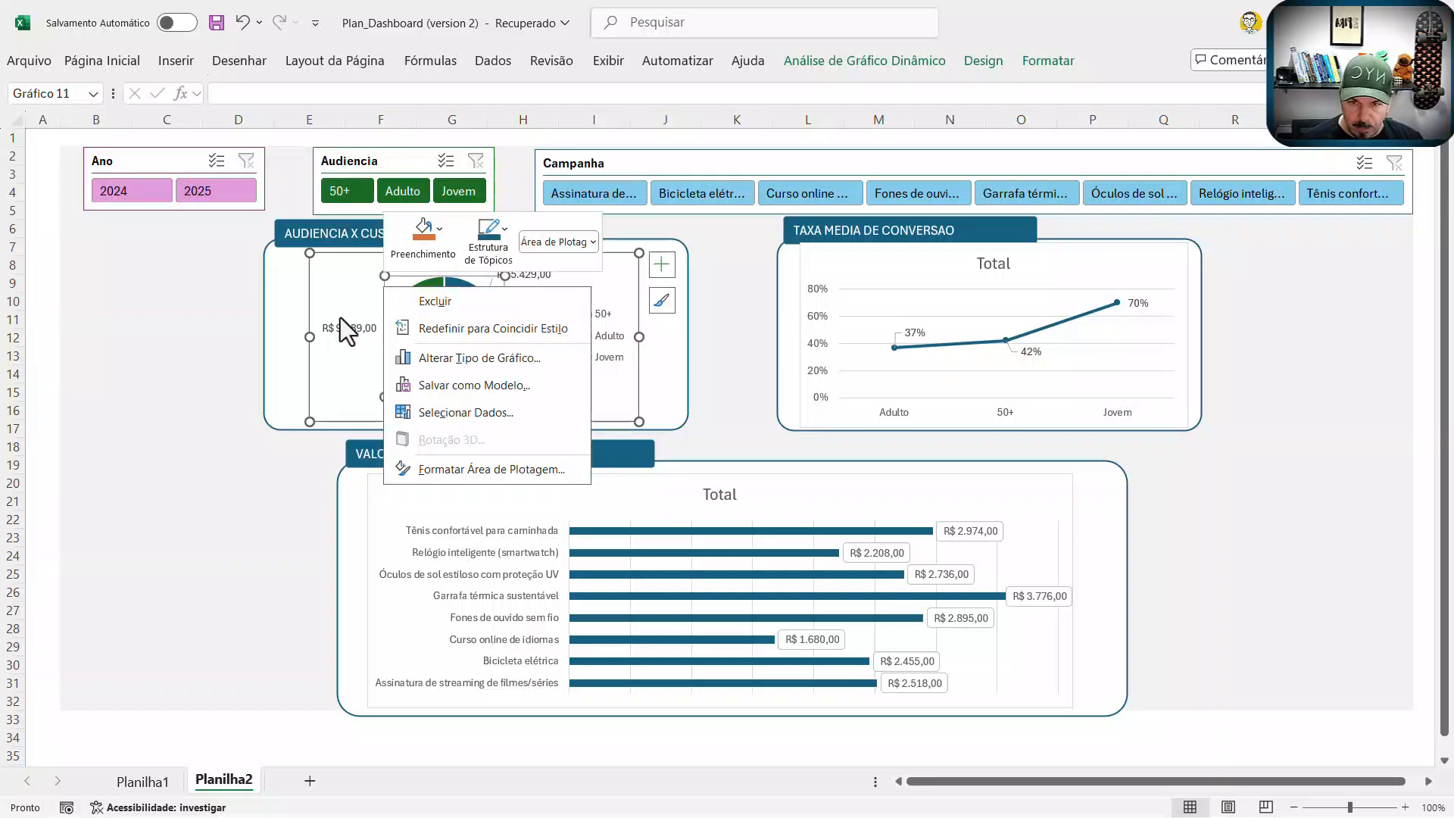
key("Escape")
left_click(78, 297)
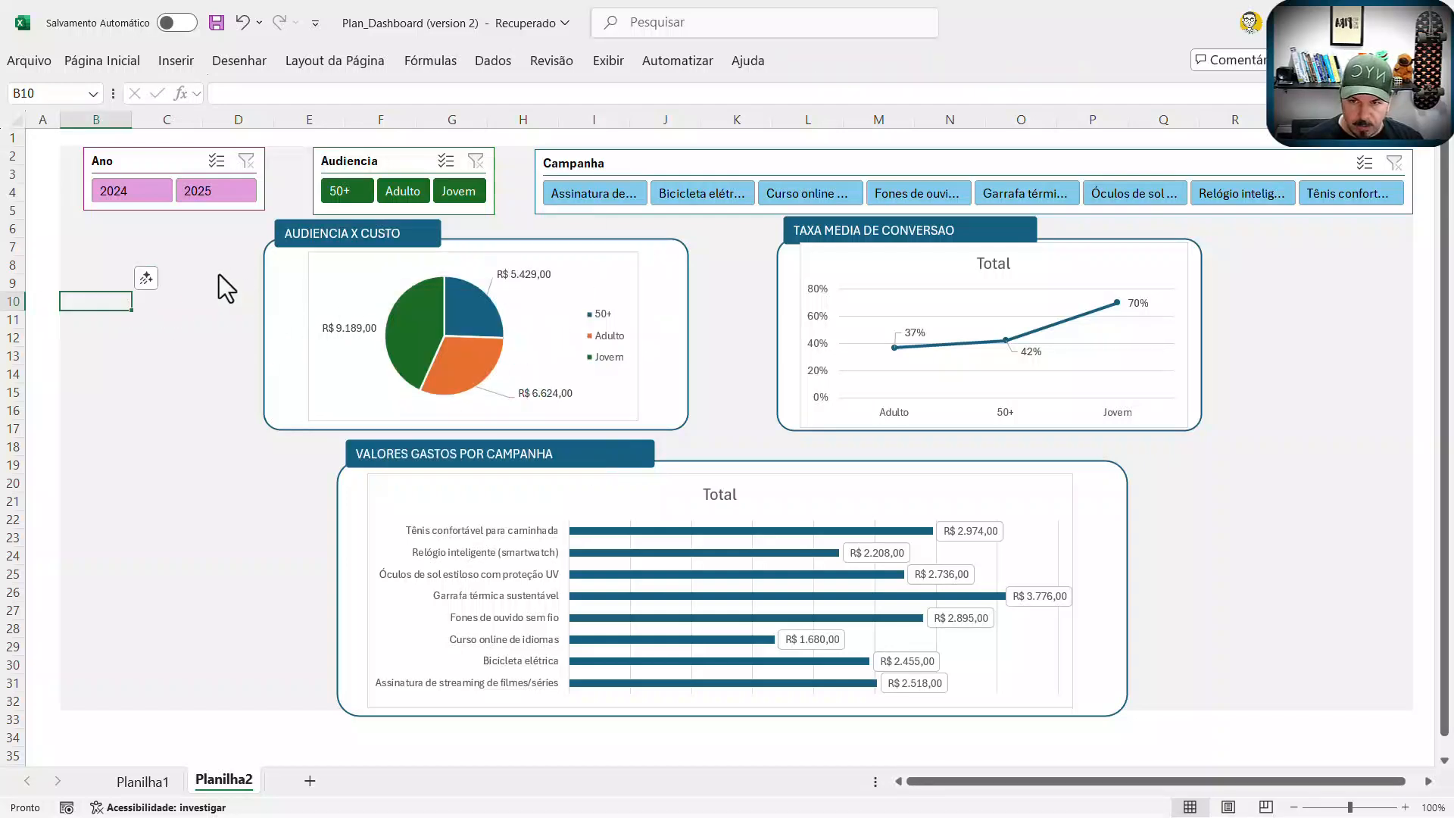
Step: Format the chart area of the AUDIENCIA X CUSTO pie chart with Sem preenchimento and Sem linha
left_click(325, 279)
right_click(326, 280)
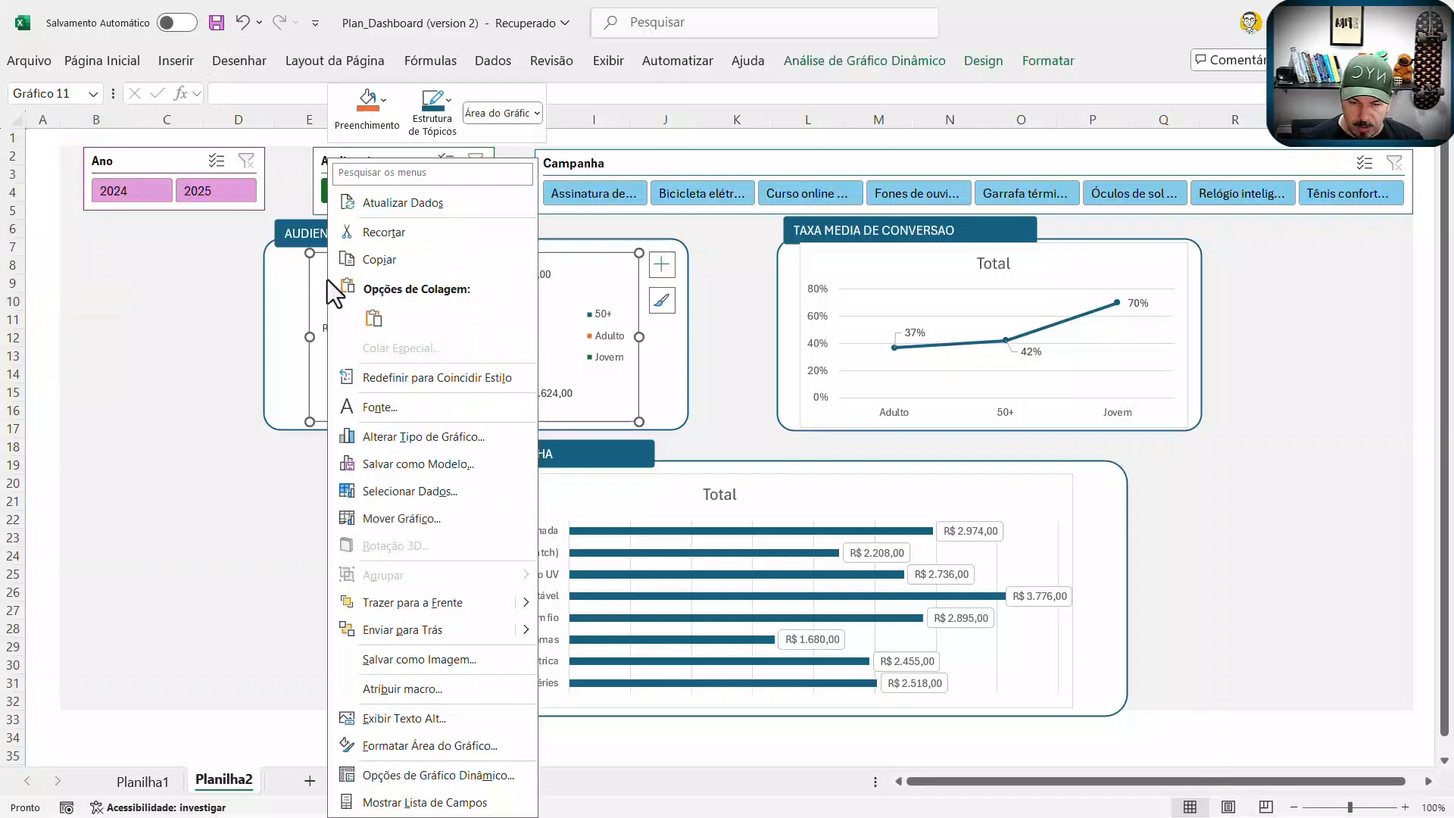
right_click(606, 284)
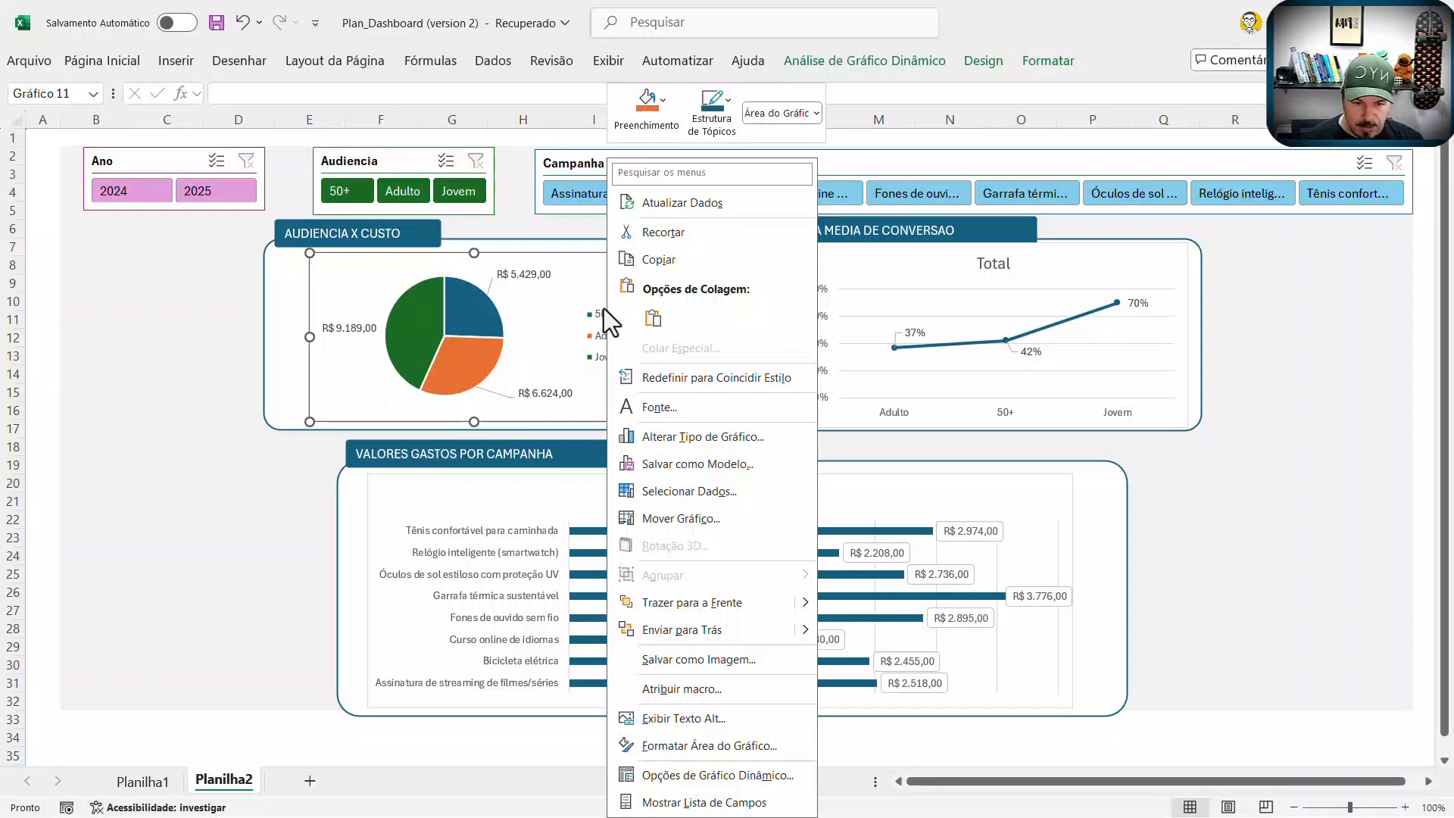
left_click(692, 745)
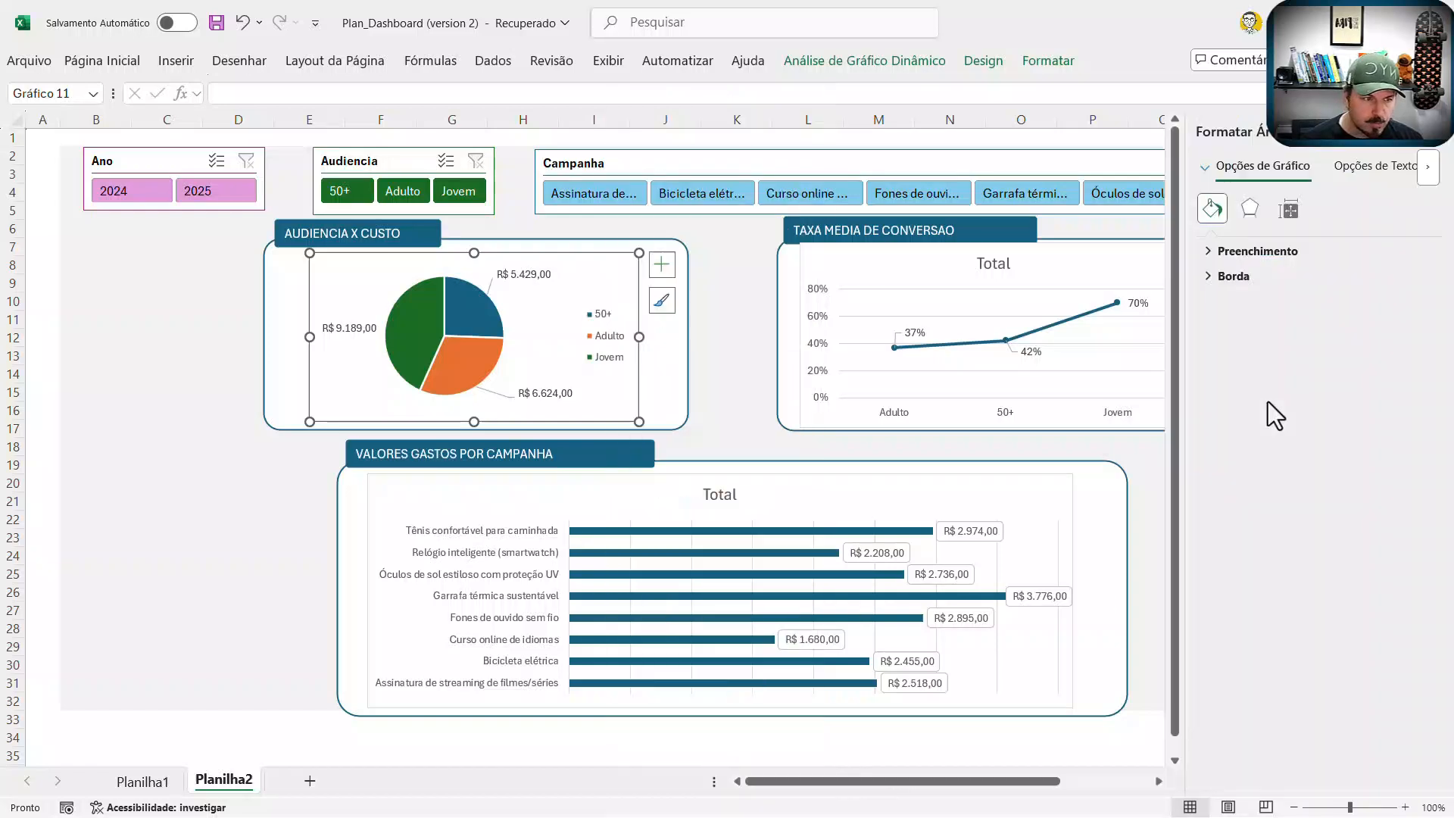
left_click(1208, 252)
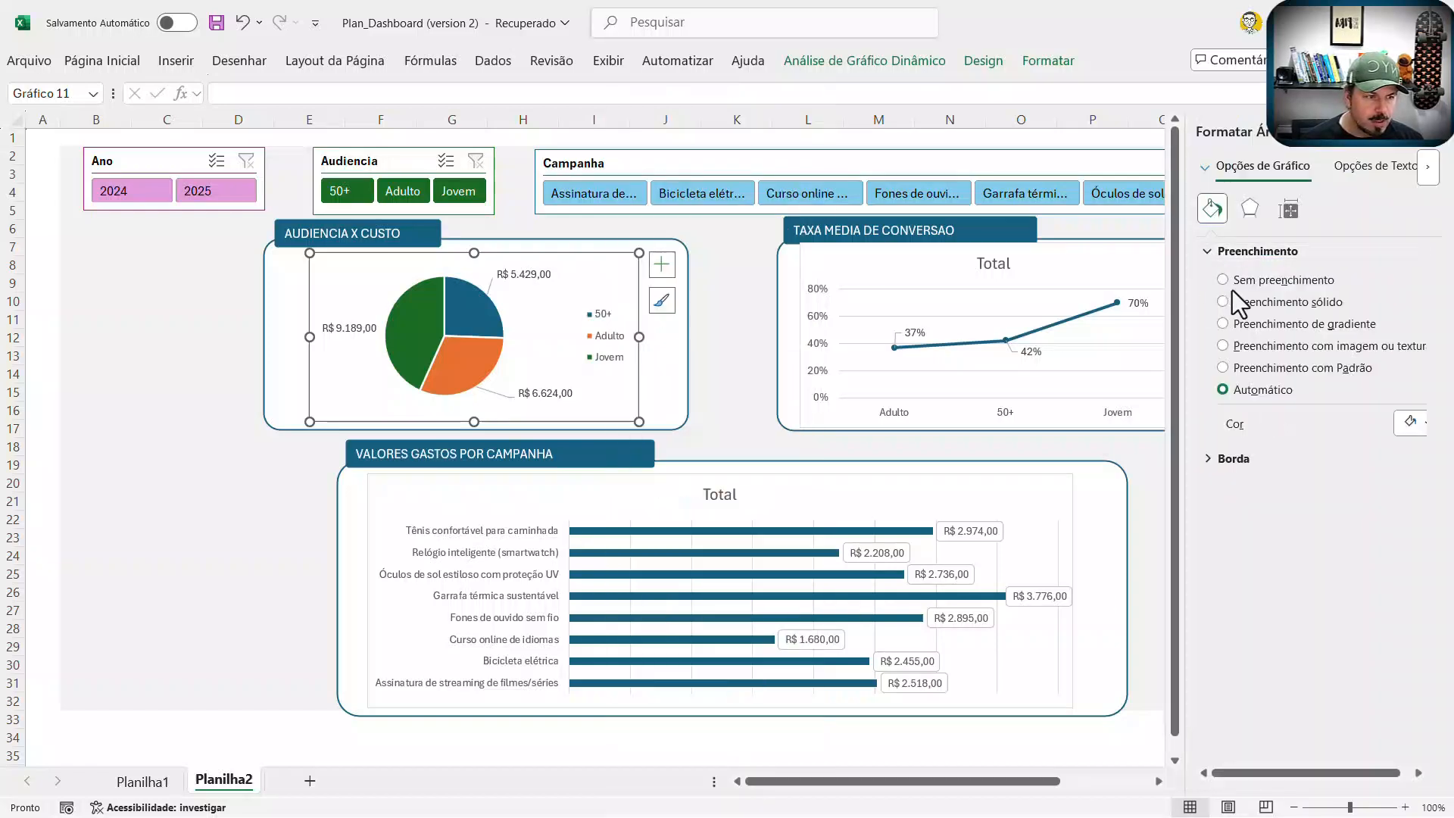
left_click(1224, 282)
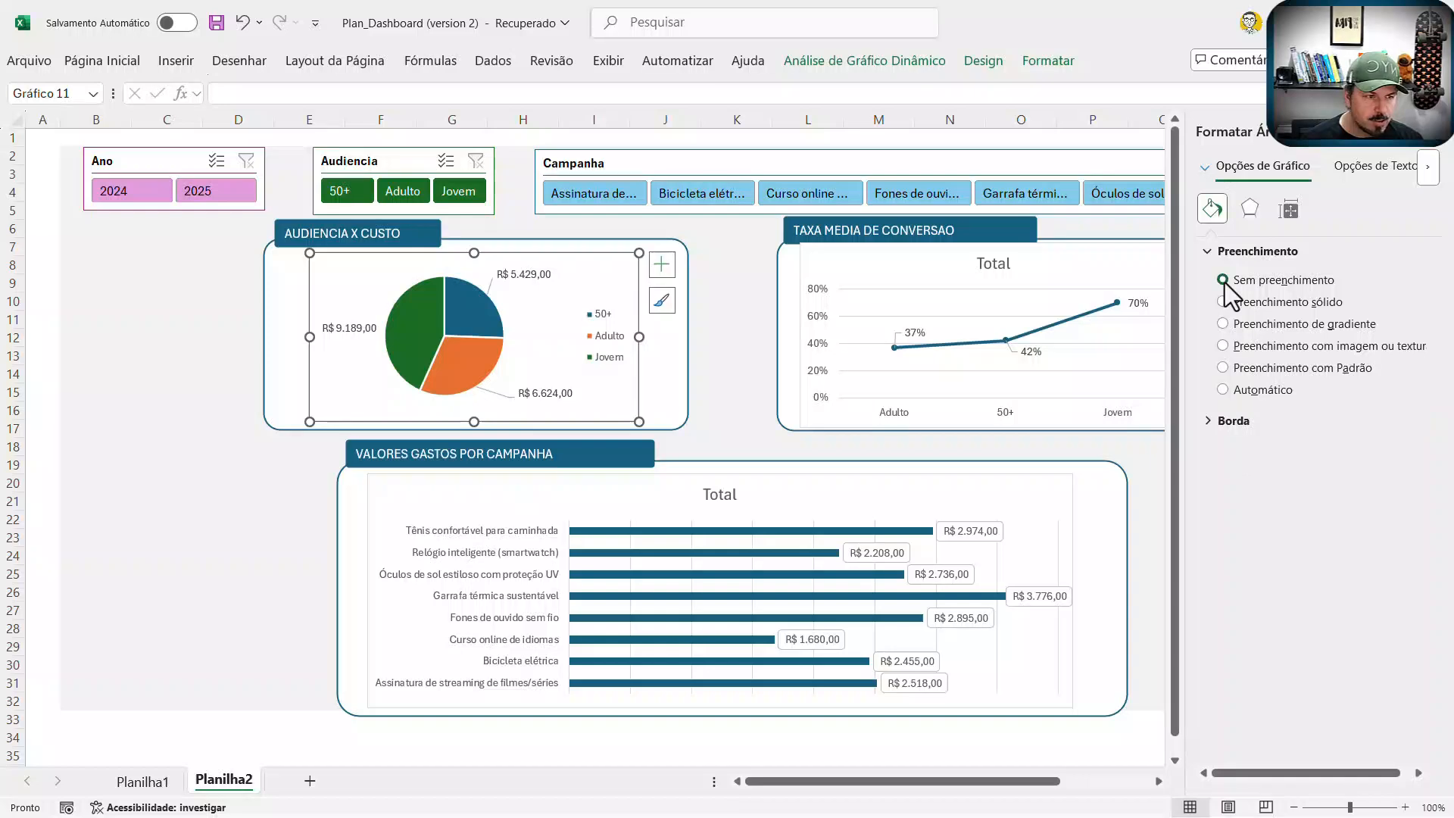
left_click(1211, 421)
left_click(1222, 450)
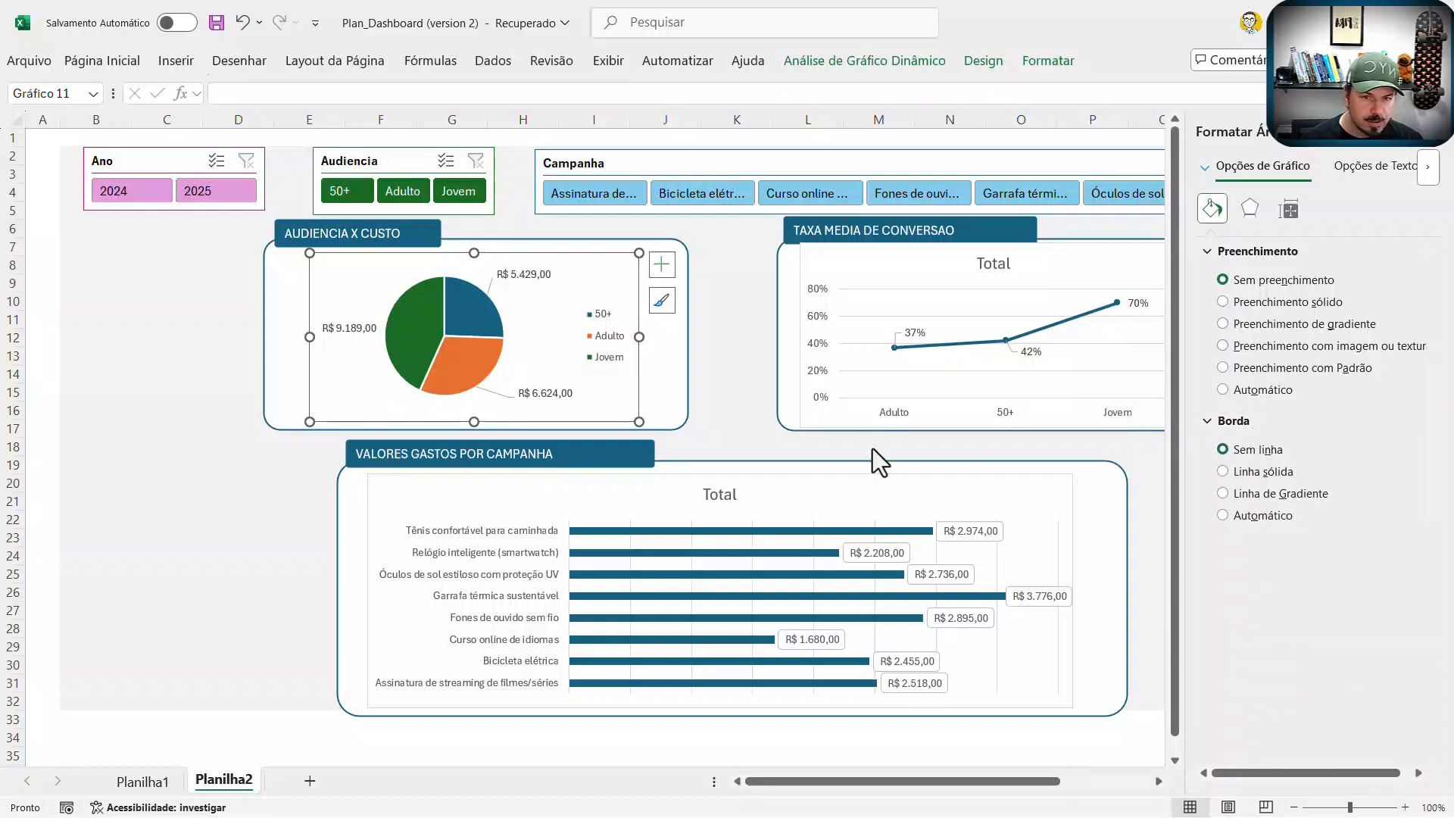
left_click(235, 482)
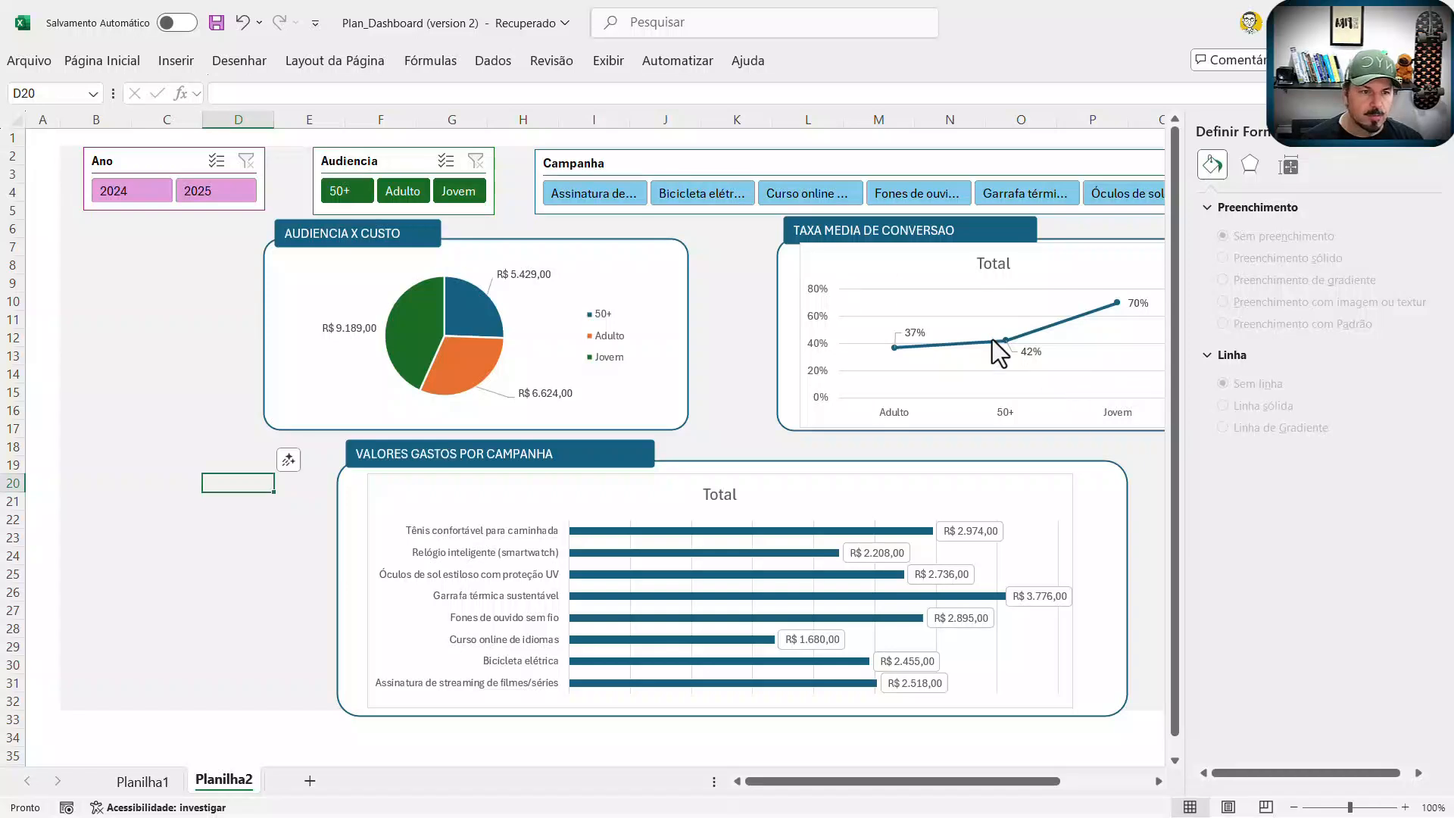
Step: Remove the fill and border from the TAXA MEDIA DE CONVERSAO line chart's chart area
left_click(911, 274)
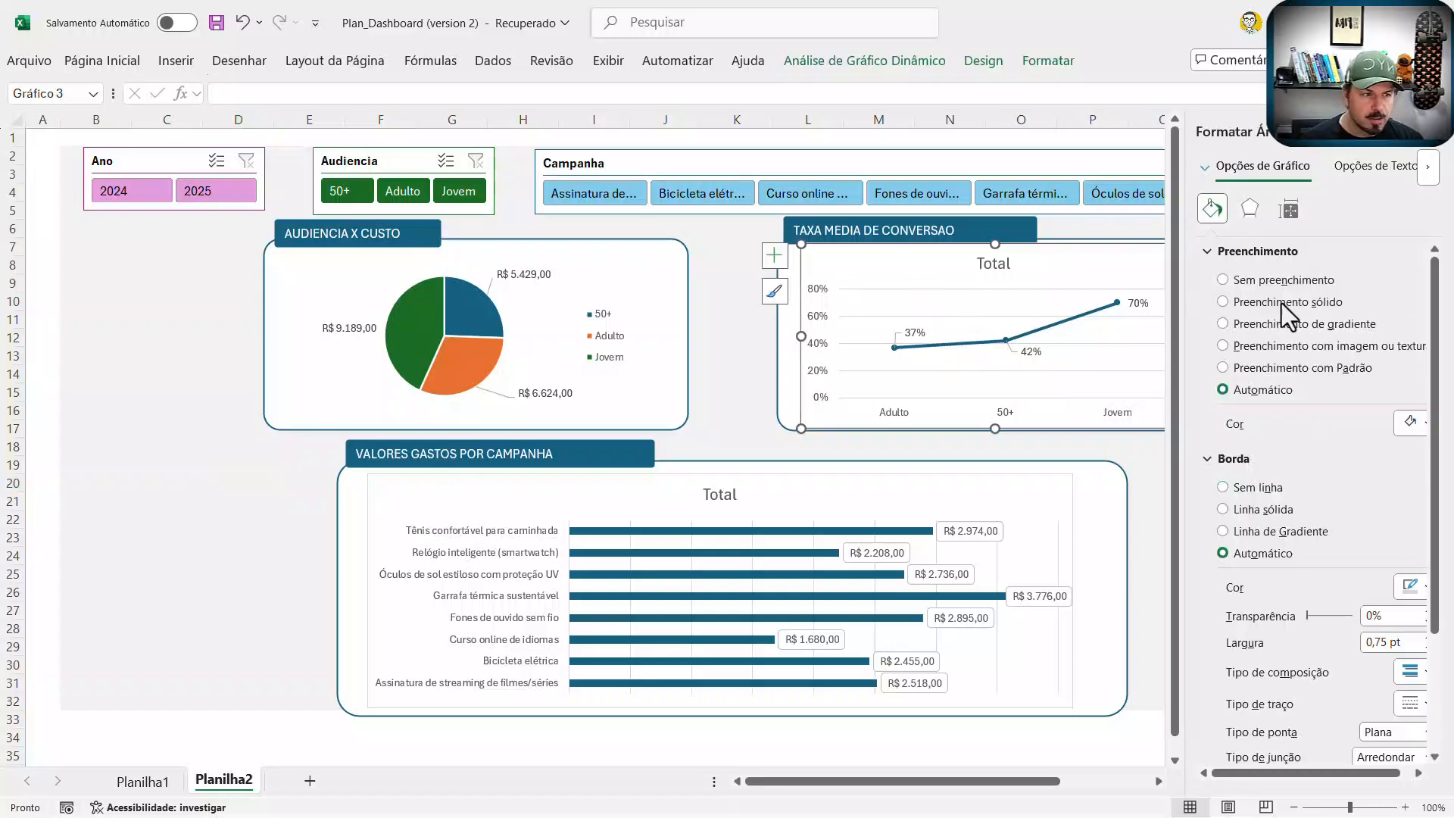
left_click(1222, 279)
left_click(1224, 453)
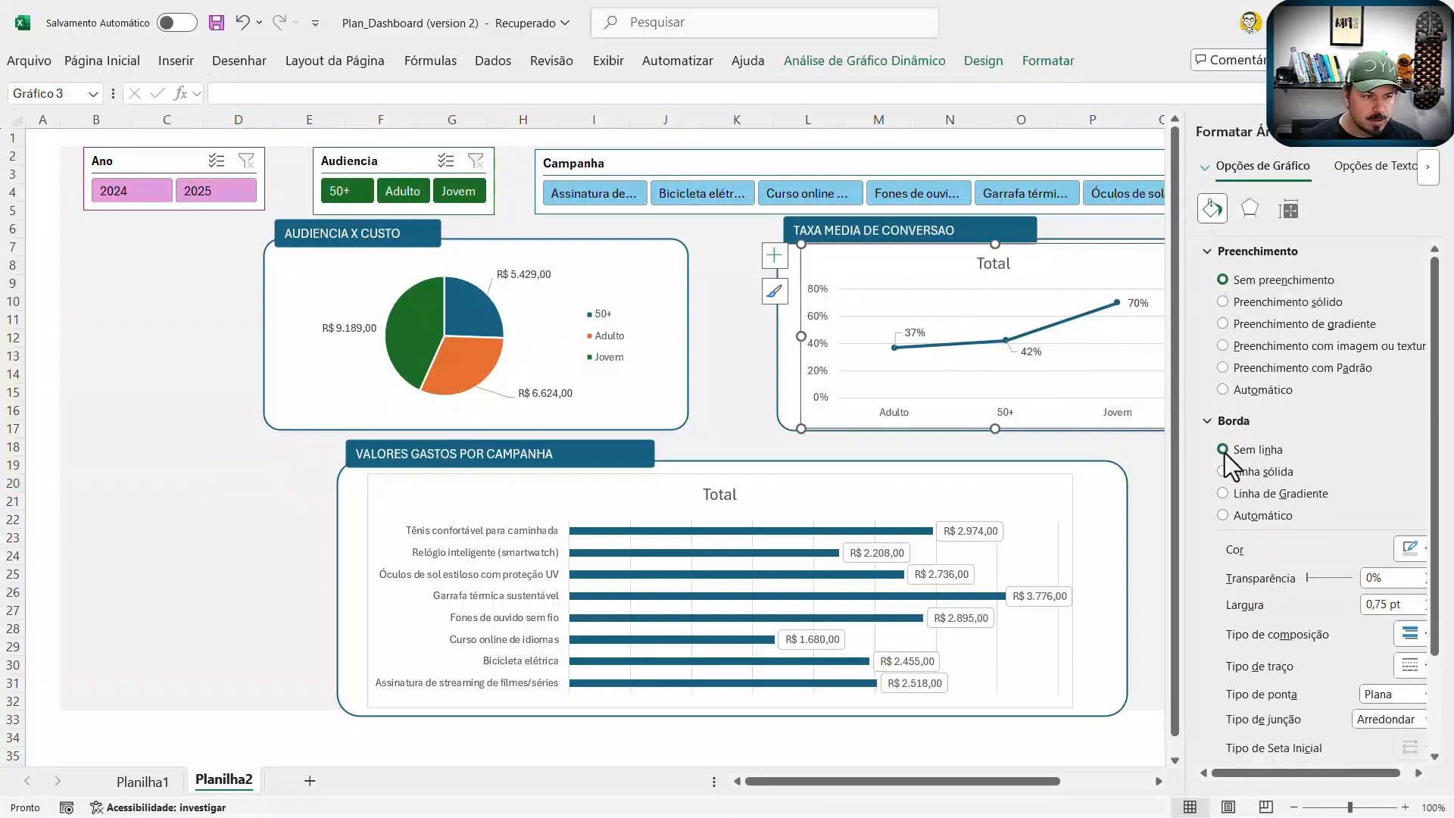
Step: Set the VALORES GASTOS POR CAMPANHA bar chart's area to no fill and no border line, and close the formatting options
left_click(902, 493)
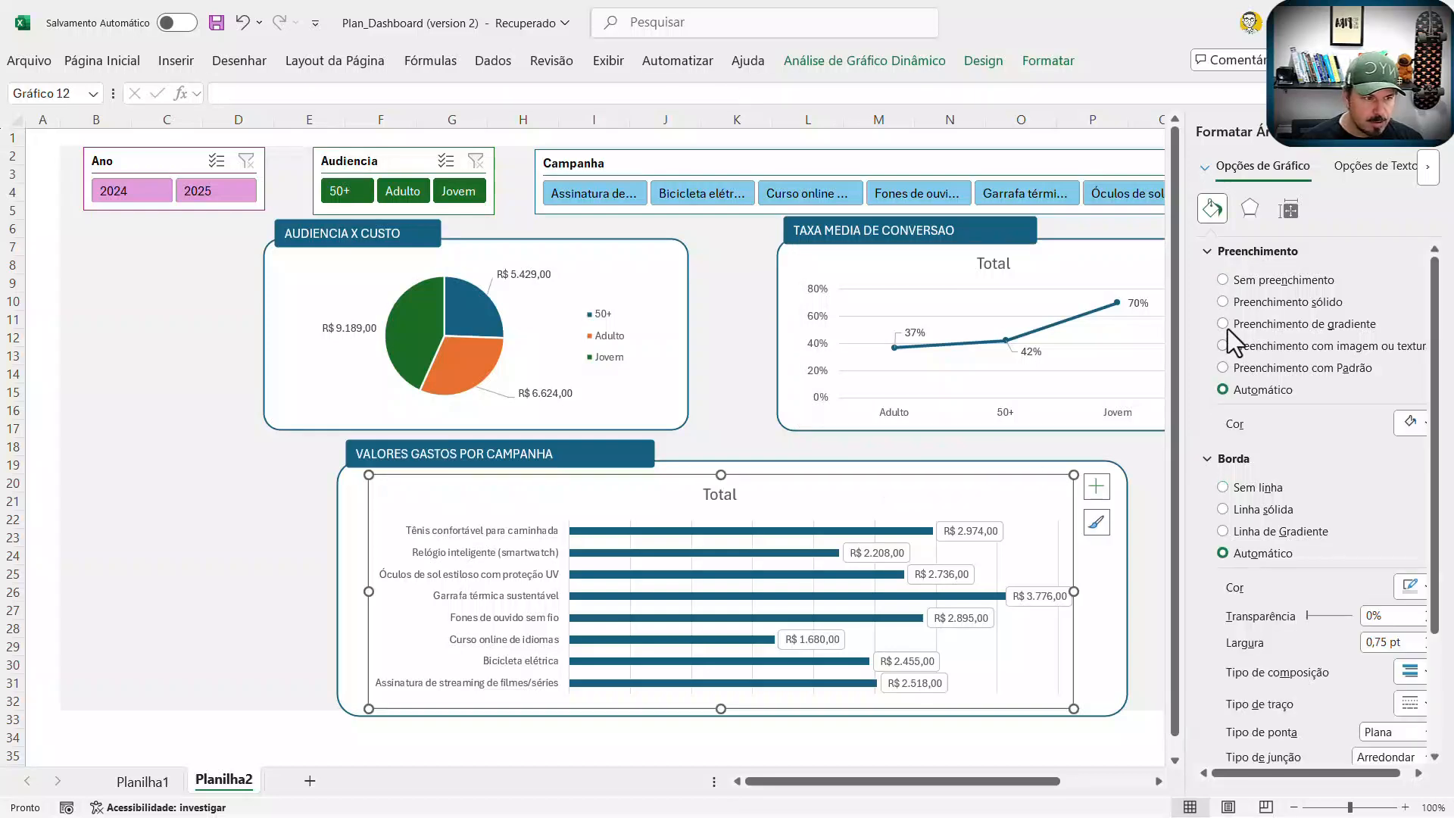
left_click(1222, 280)
left_click(1225, 452)
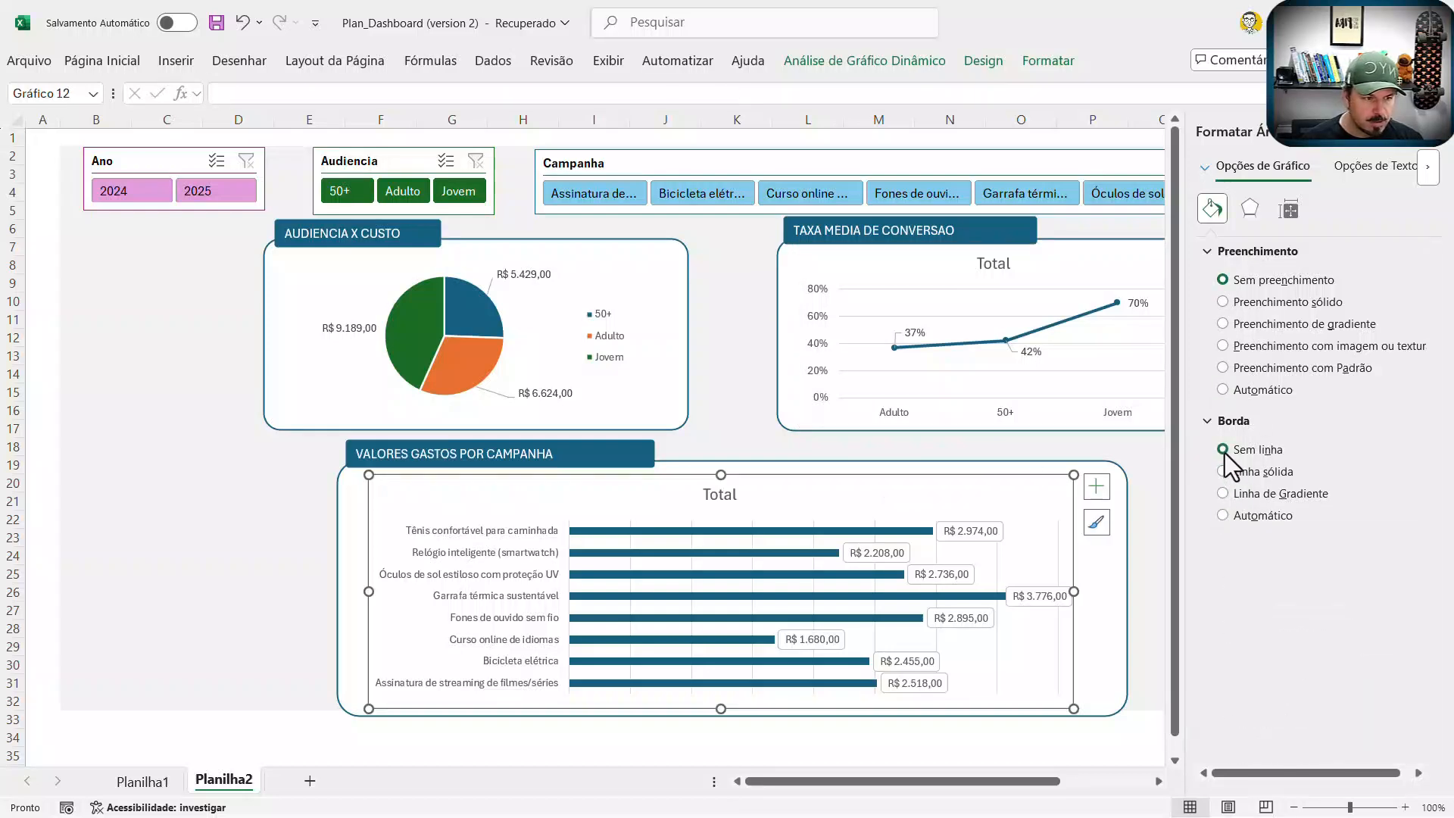
left_click(277, 539)
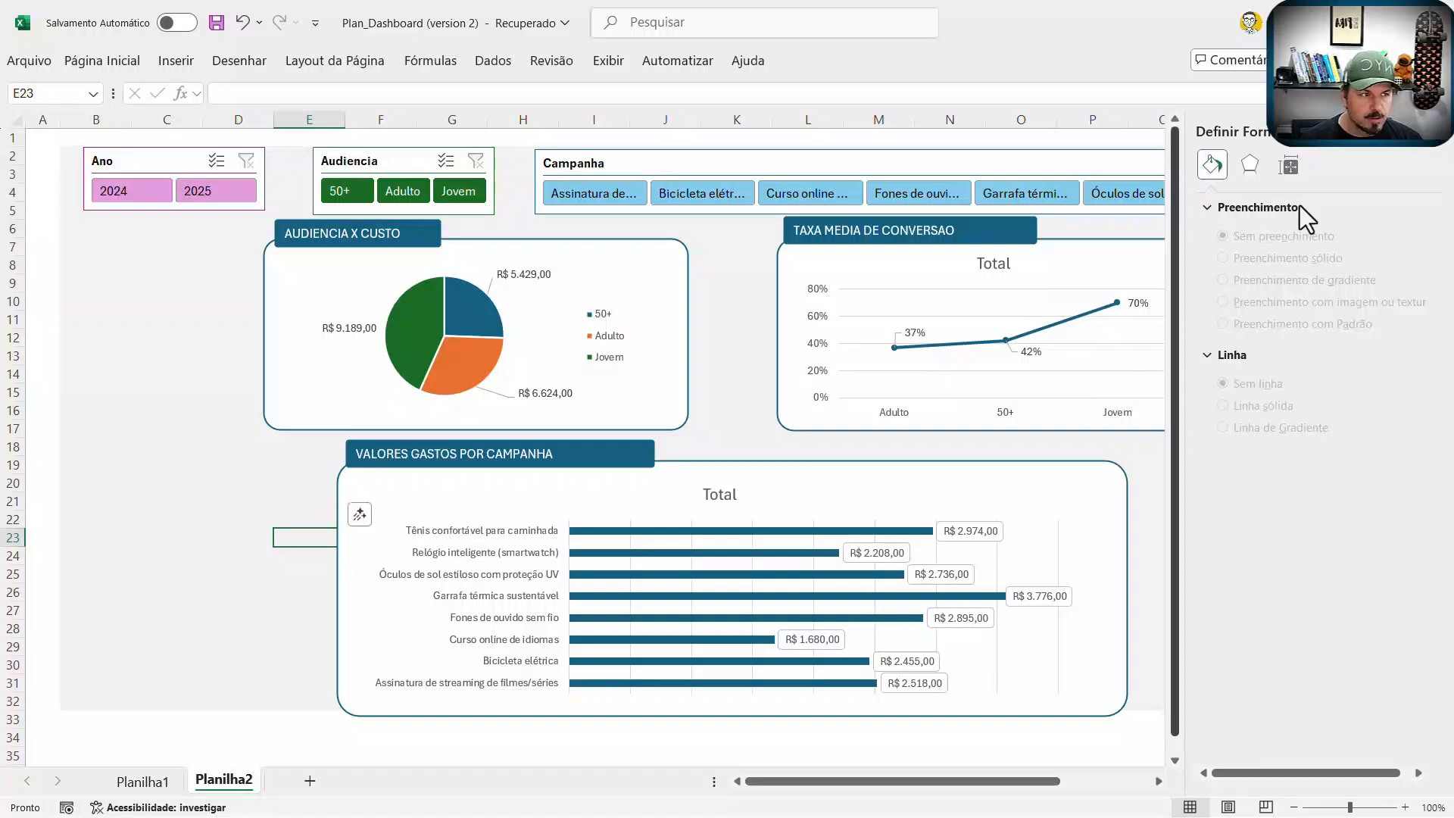
left_click(1445, 155)
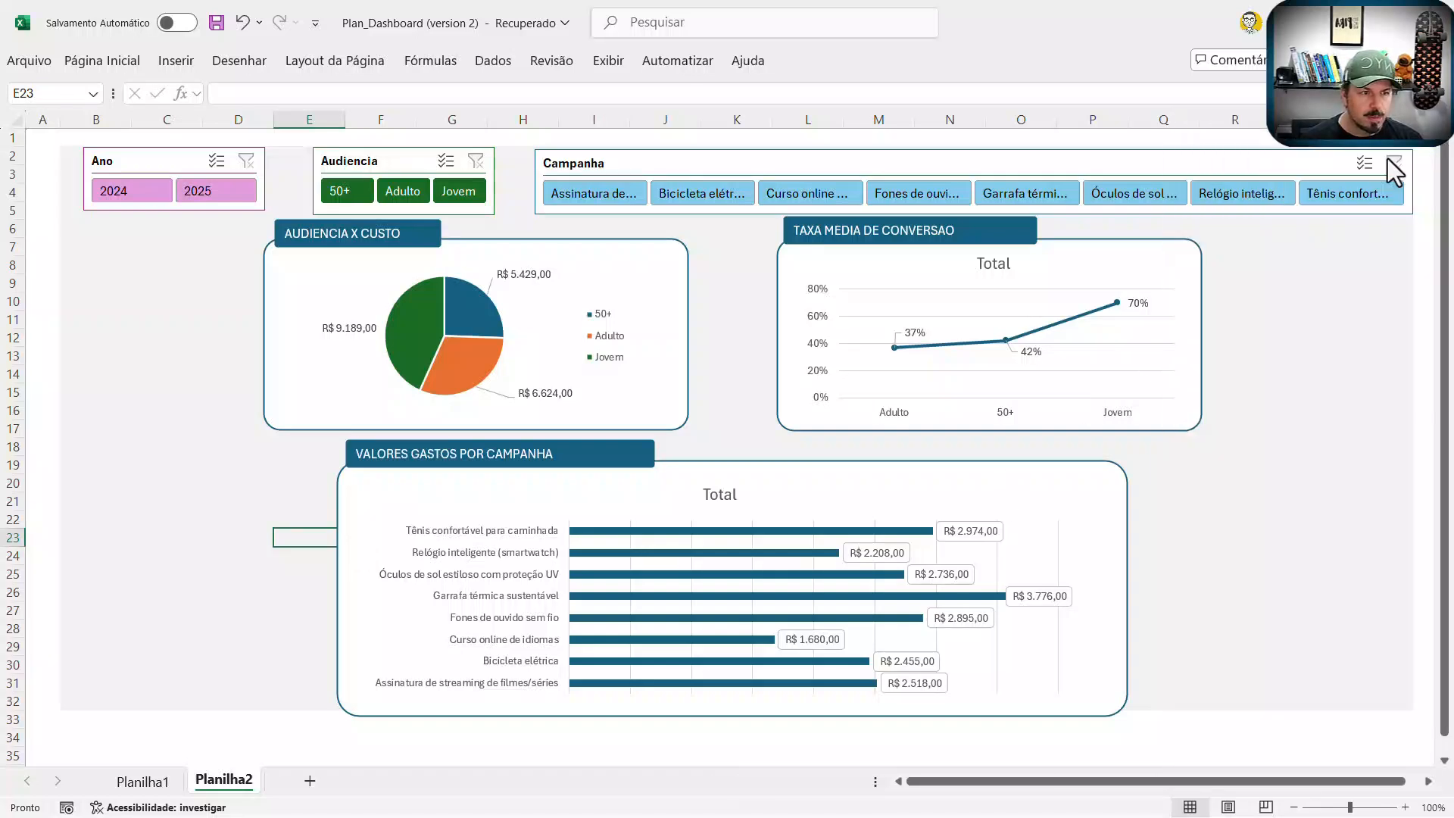
Step: Filter the dashboard by Ano 2024 and switch it to 2025 to compare the charts
left_click(259, 159)
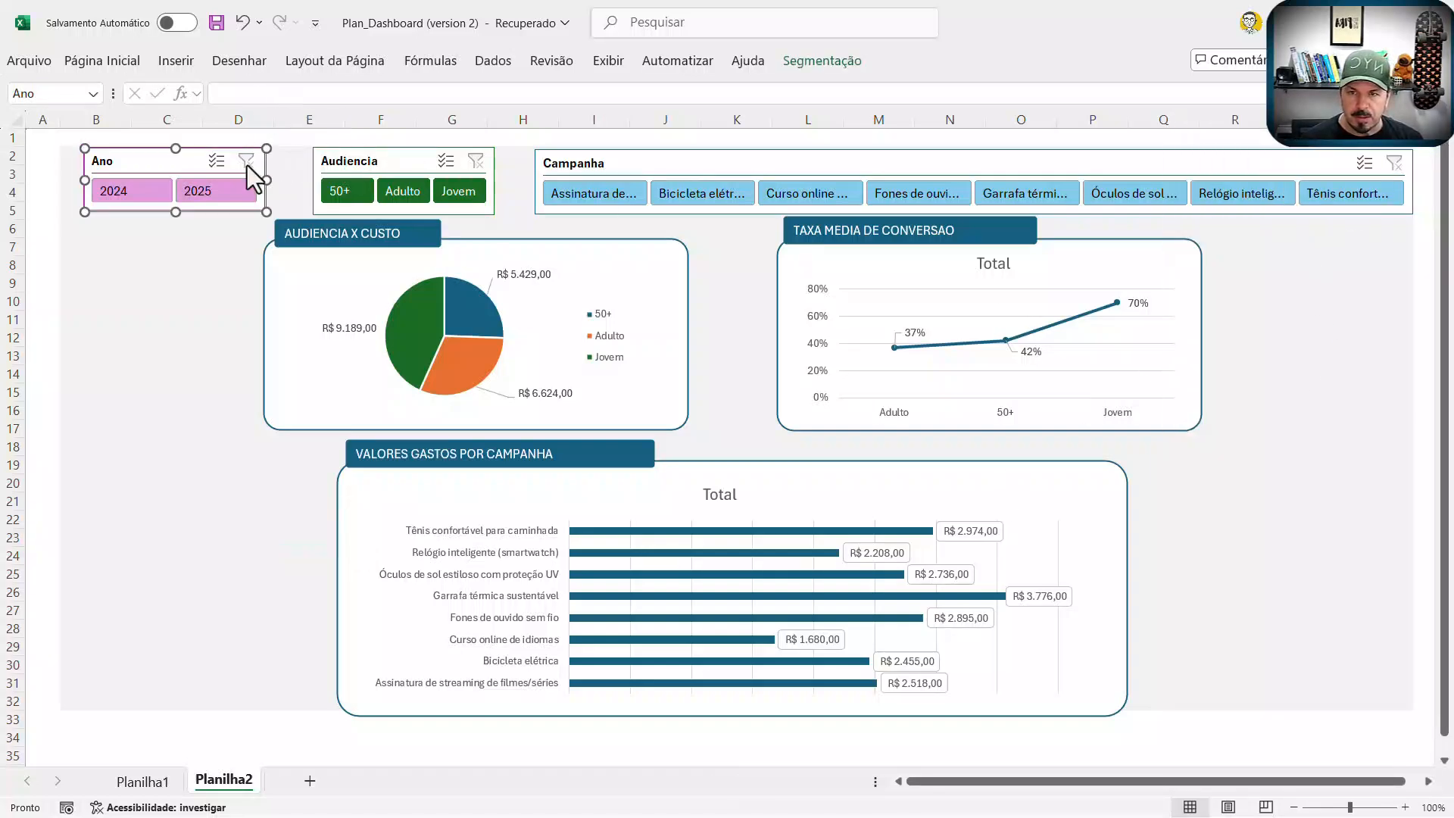
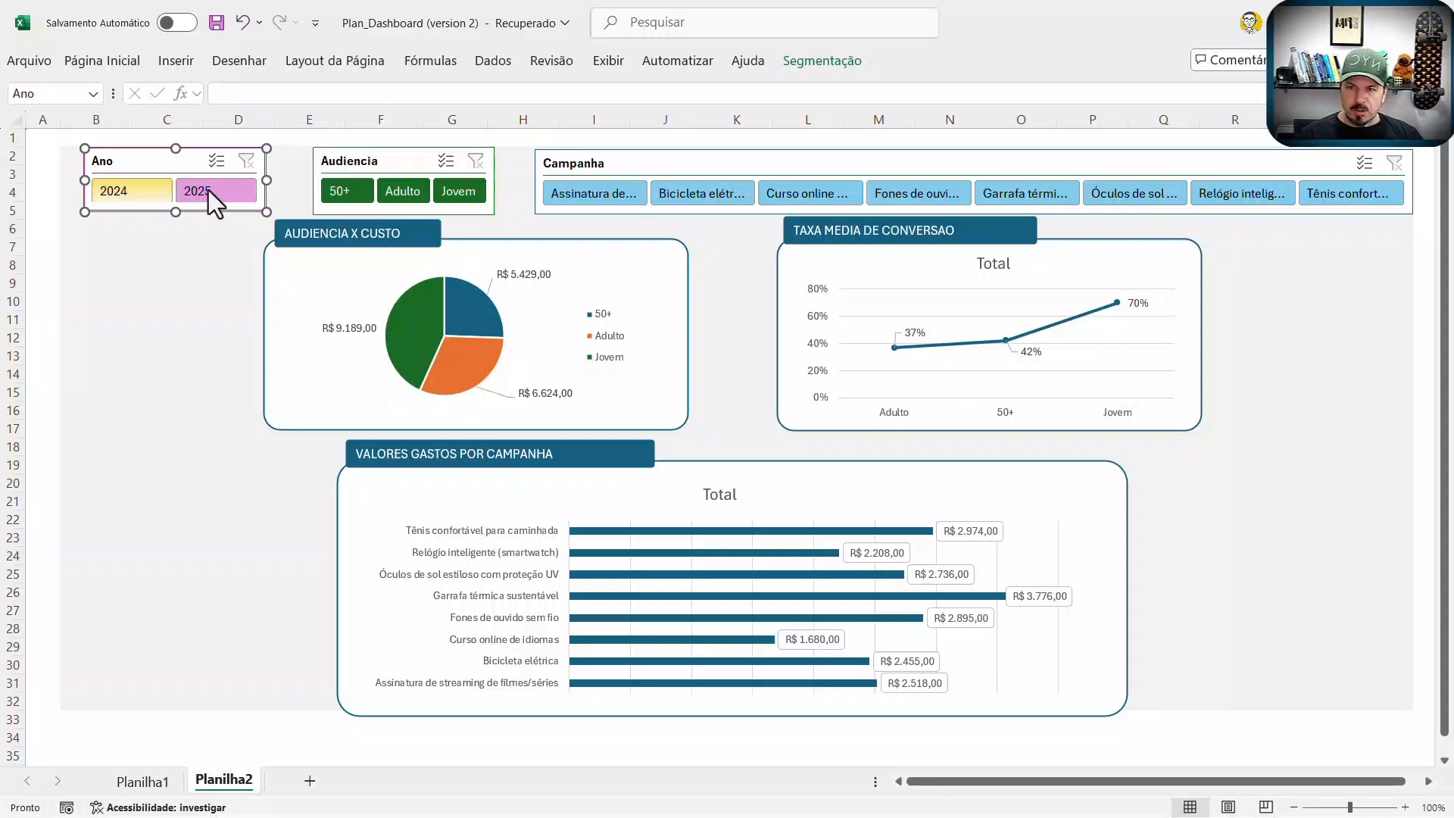
left_click(153, 198)
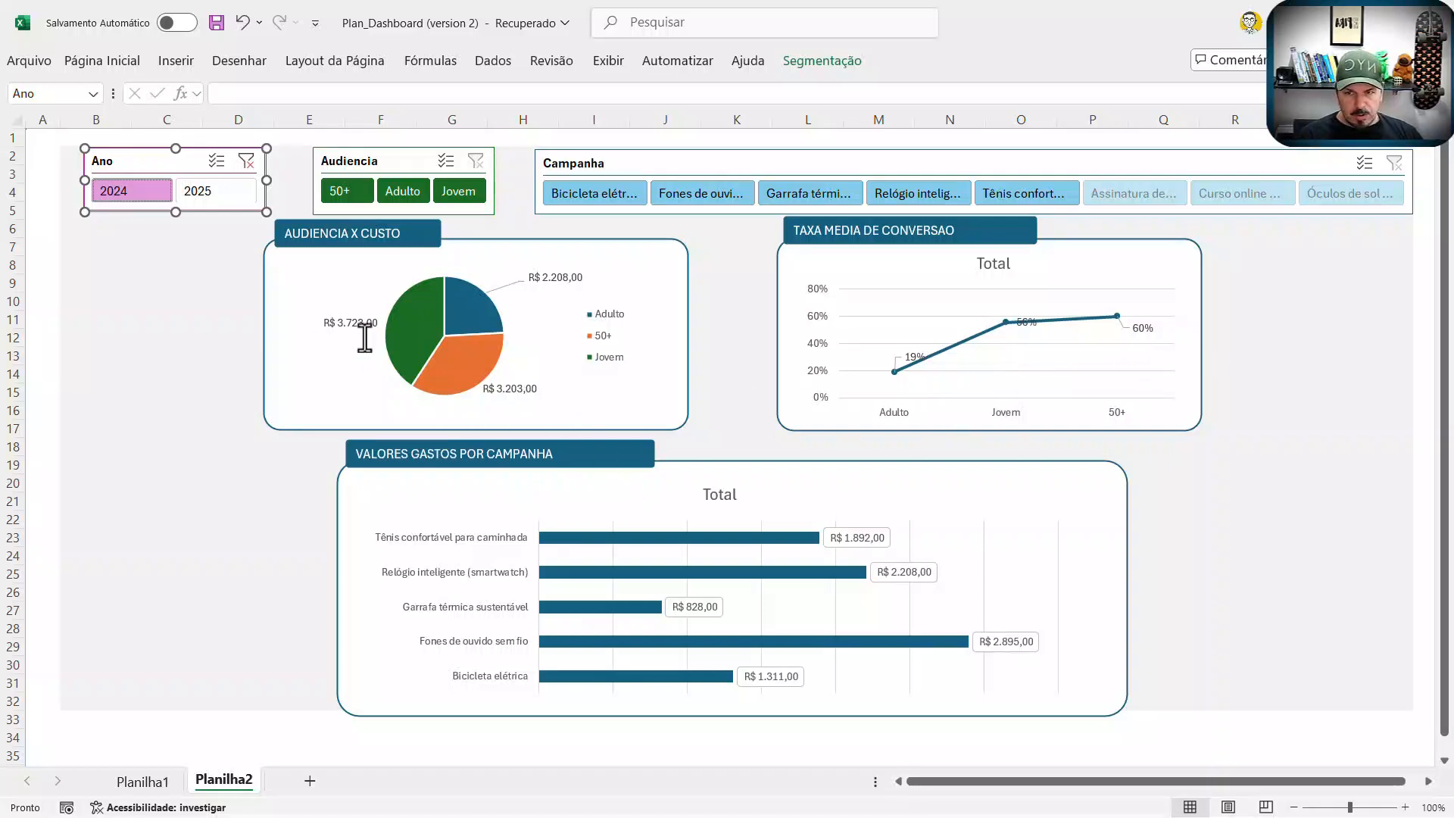
left_click(206, 198)
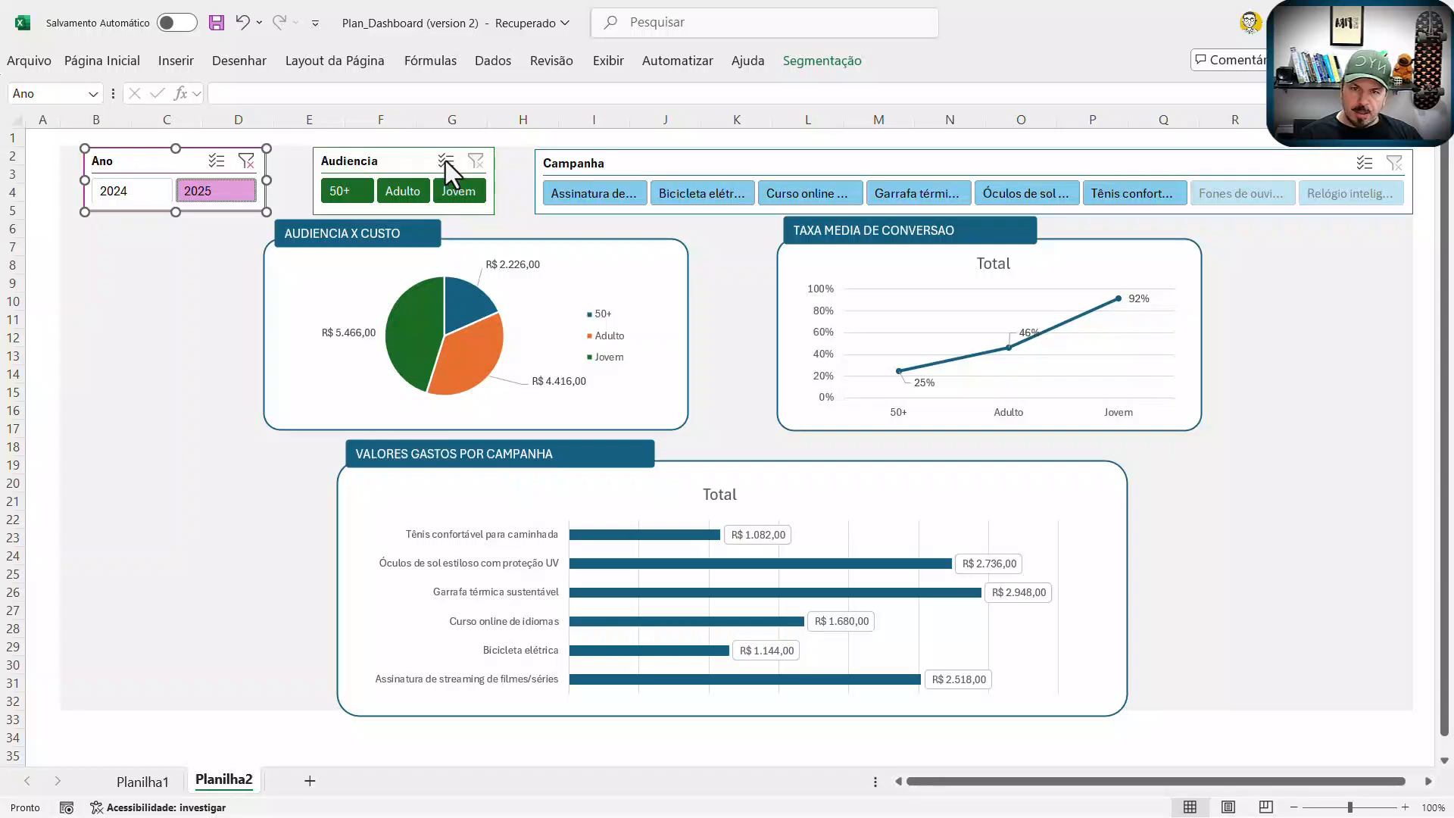
Step: With multi-selection on in Audiencia, exclude 50+ and Adulto, include Adulto again and turn multi-selection off
left_click(351, 190)
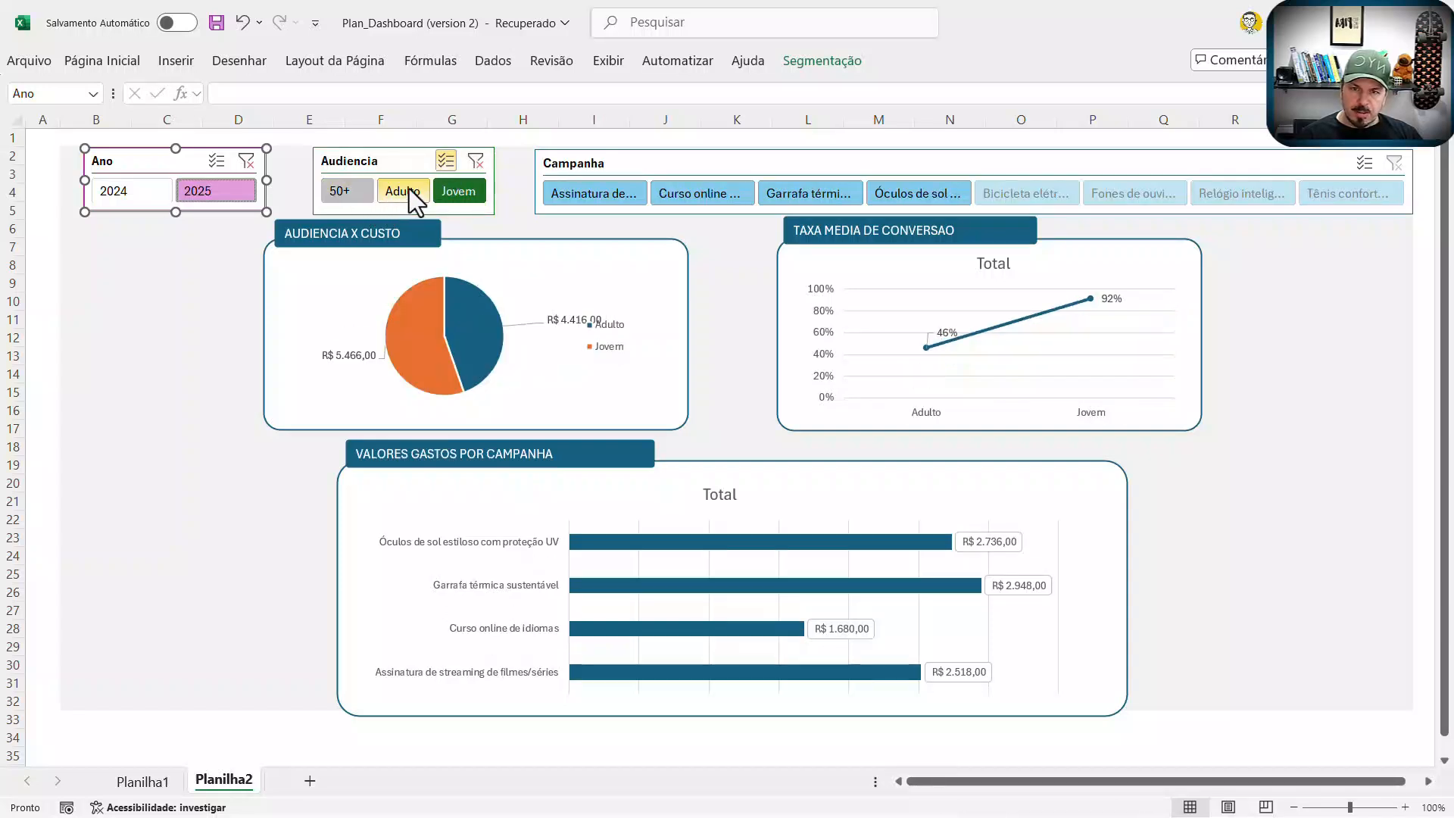
left_click(409, 190)
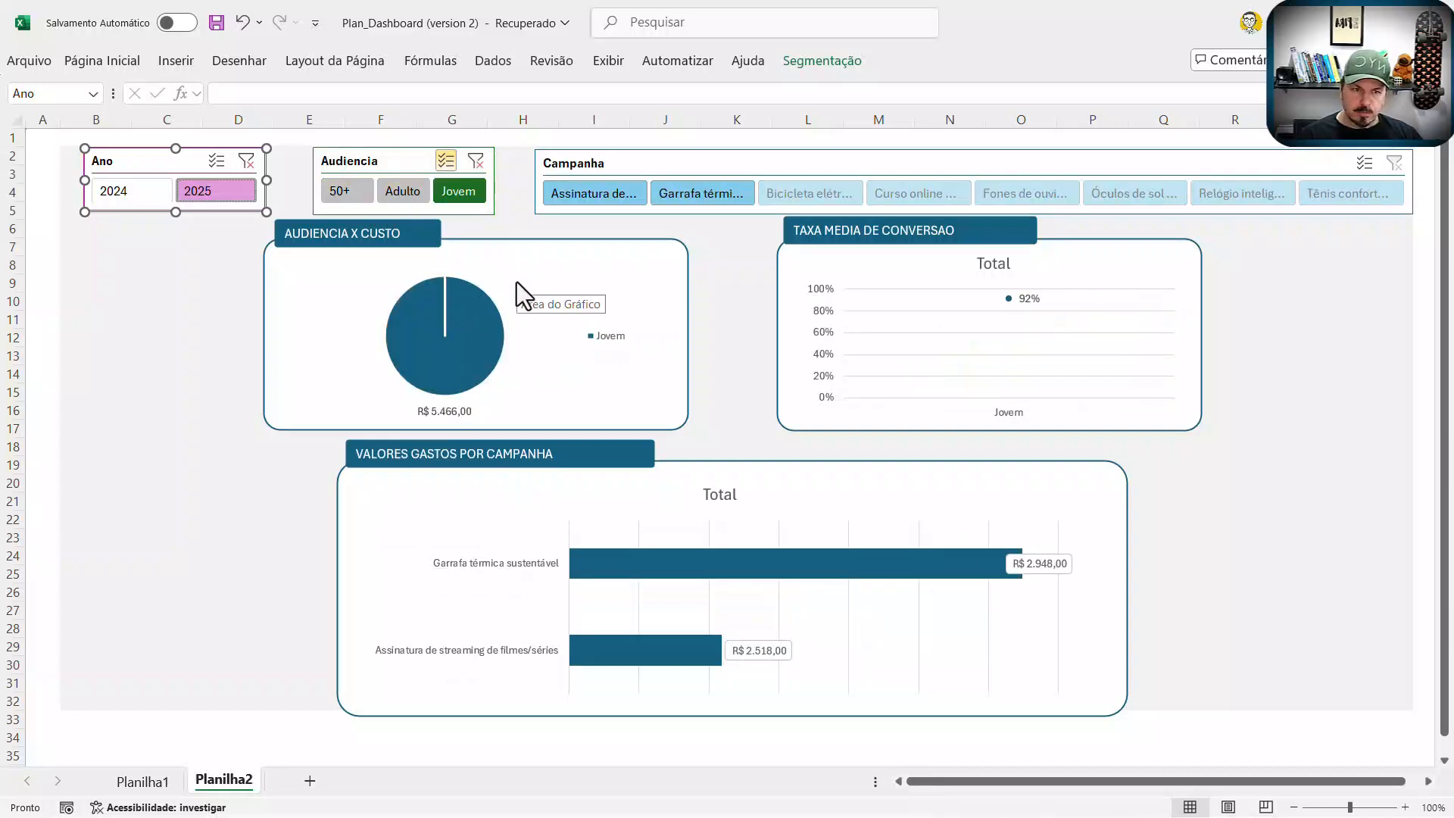
left_click(411, 192)
left_click(447, 161)
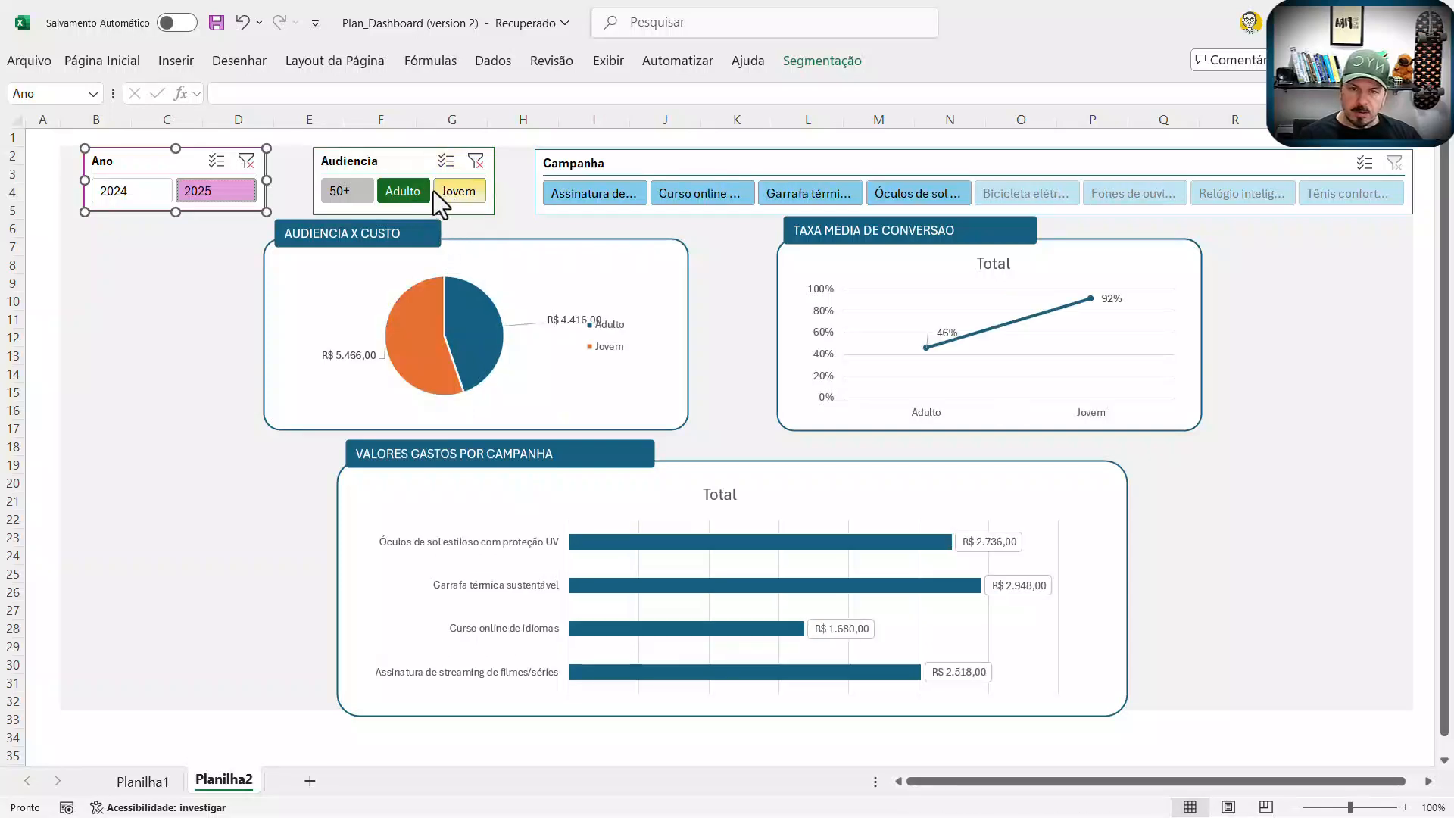
Step: Filter Audiencia to Adulto only and switch Ano to 2024 to view that audience's charts
left_click(401, 192)
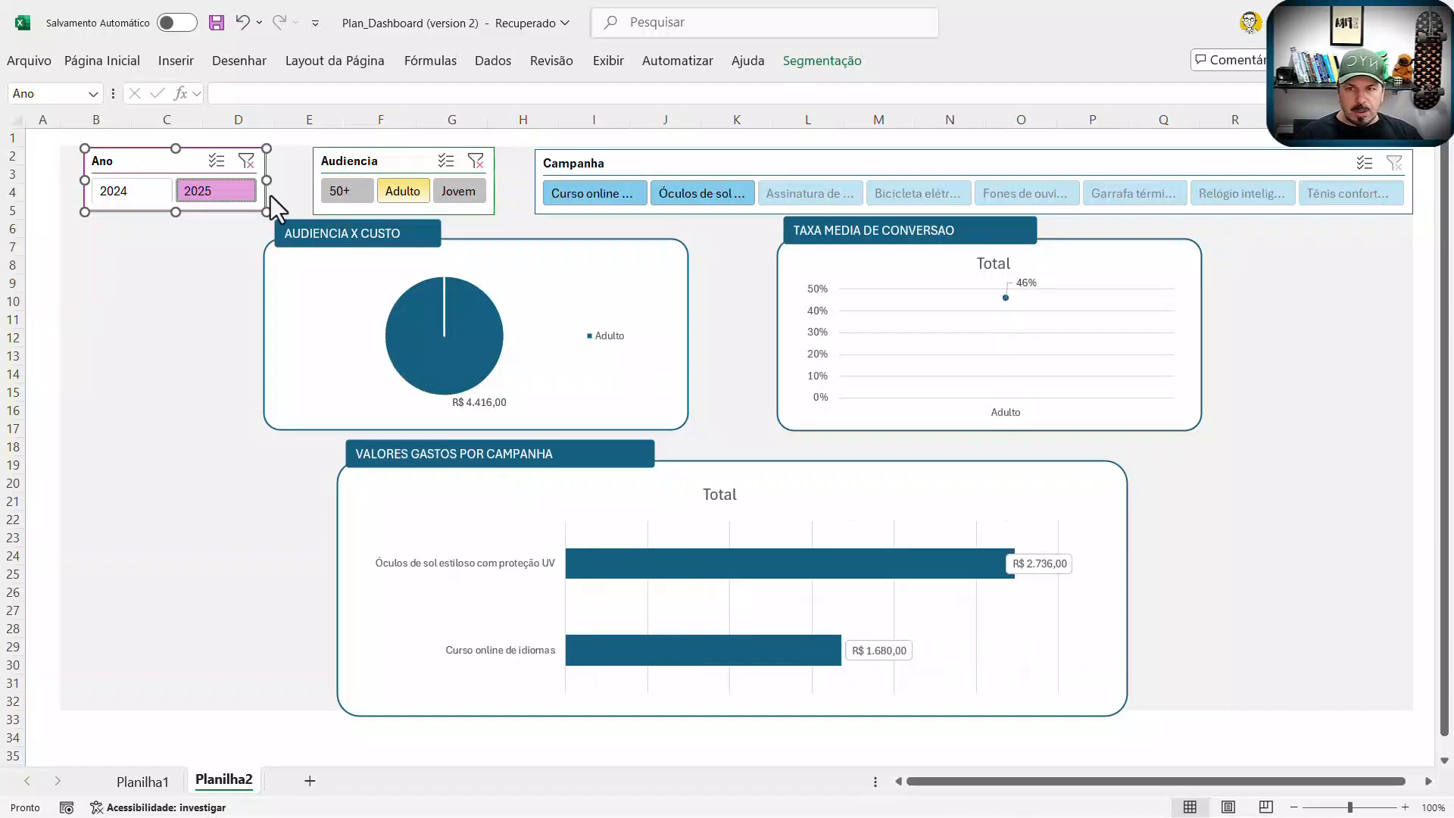
left_click(140, 190)
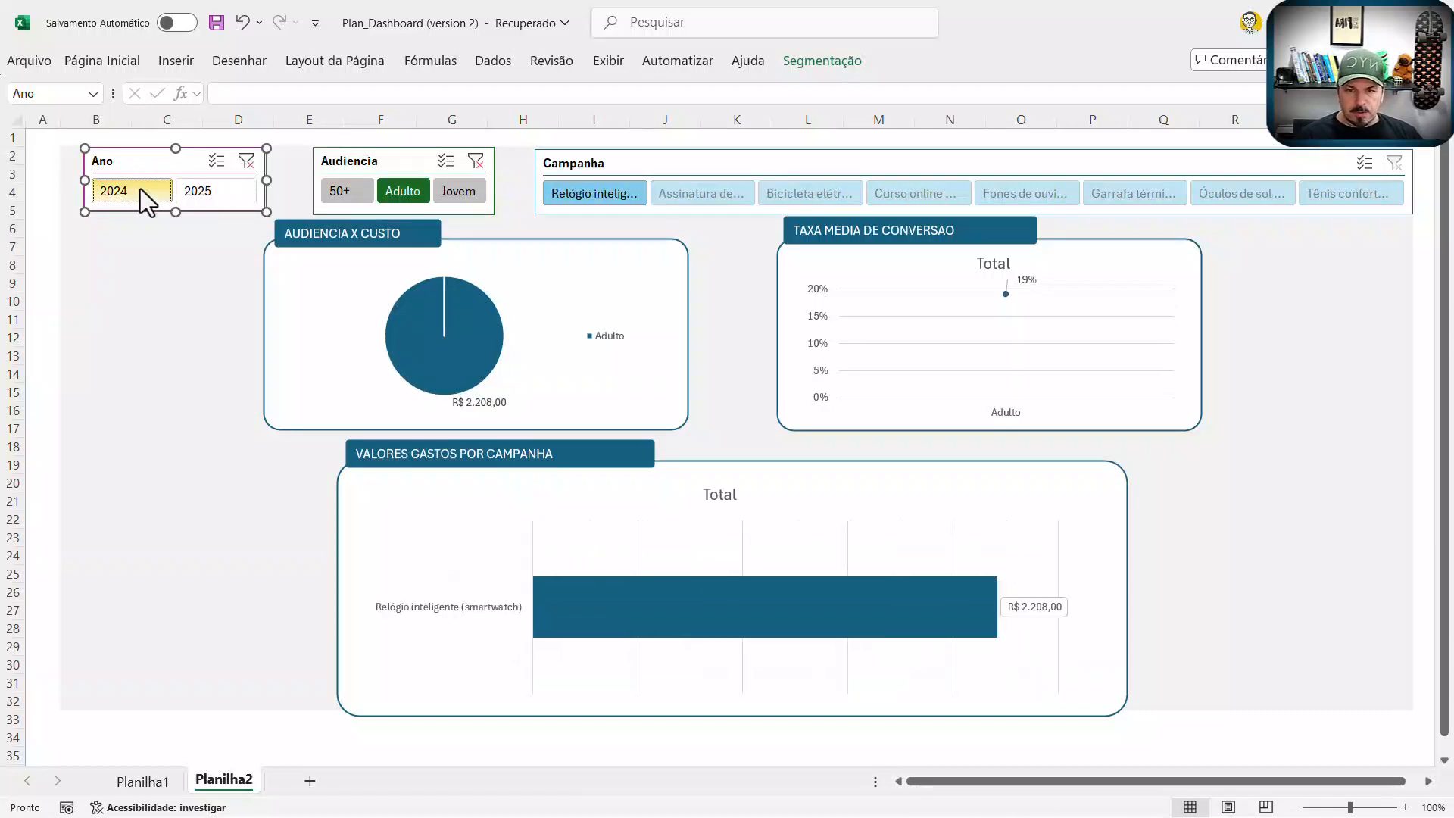
Step: Filter Audiencia to 50+, add Adulto to the selection, and switch Ano to 2025 and back to 2024 to compare the charts
left_click(350, 190)
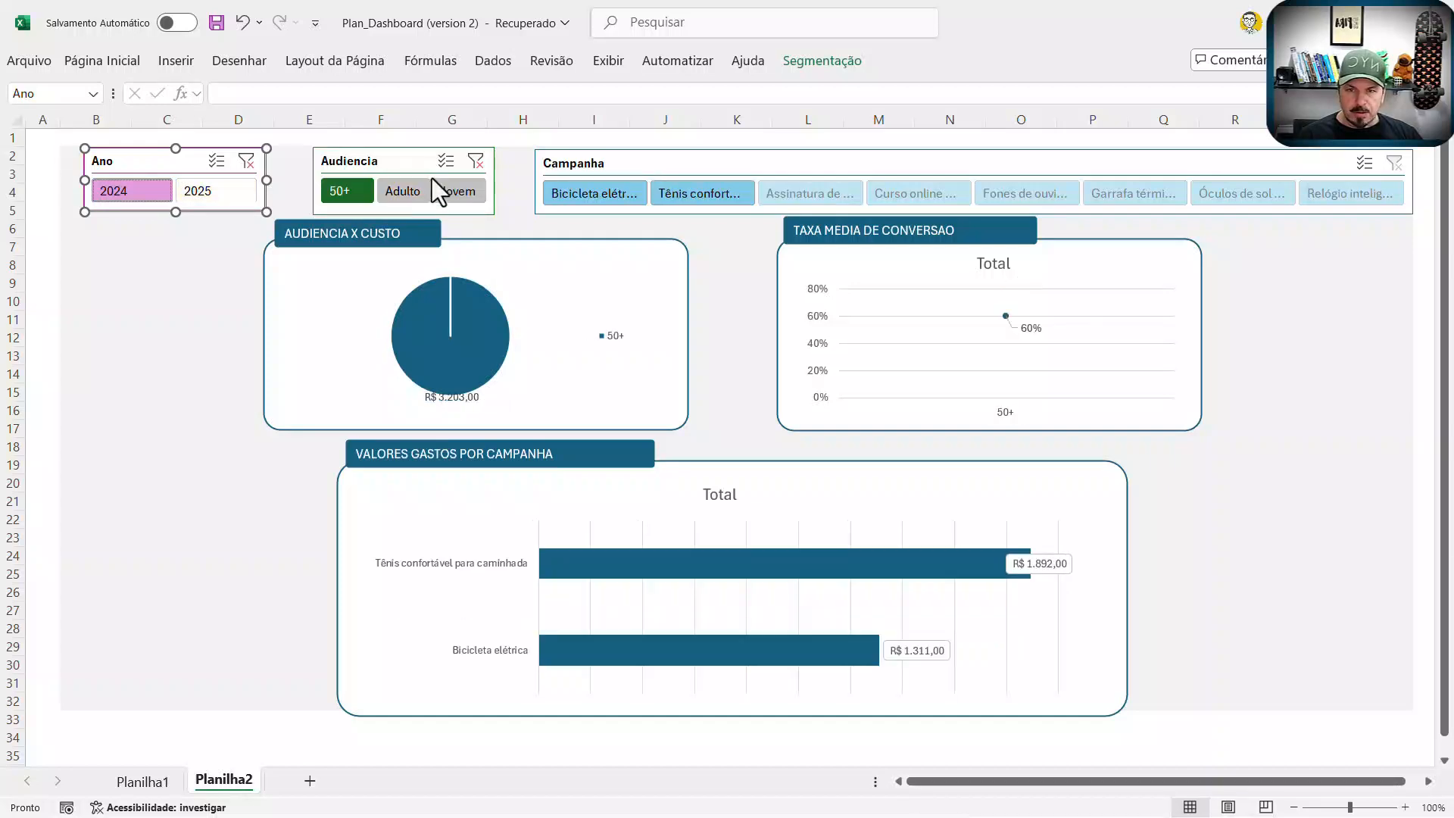
left_click(415, 192)
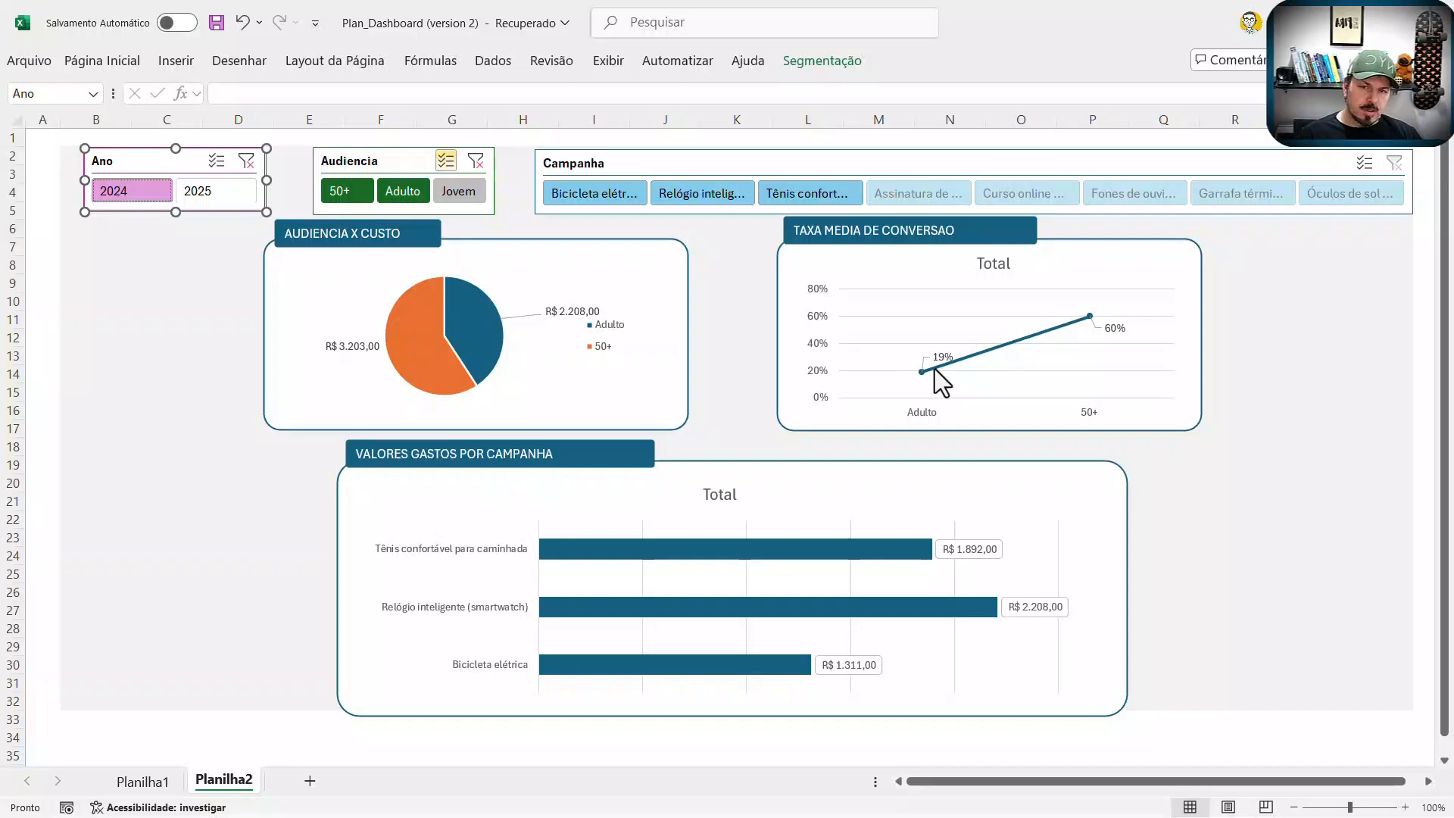
left_click(227, 194)
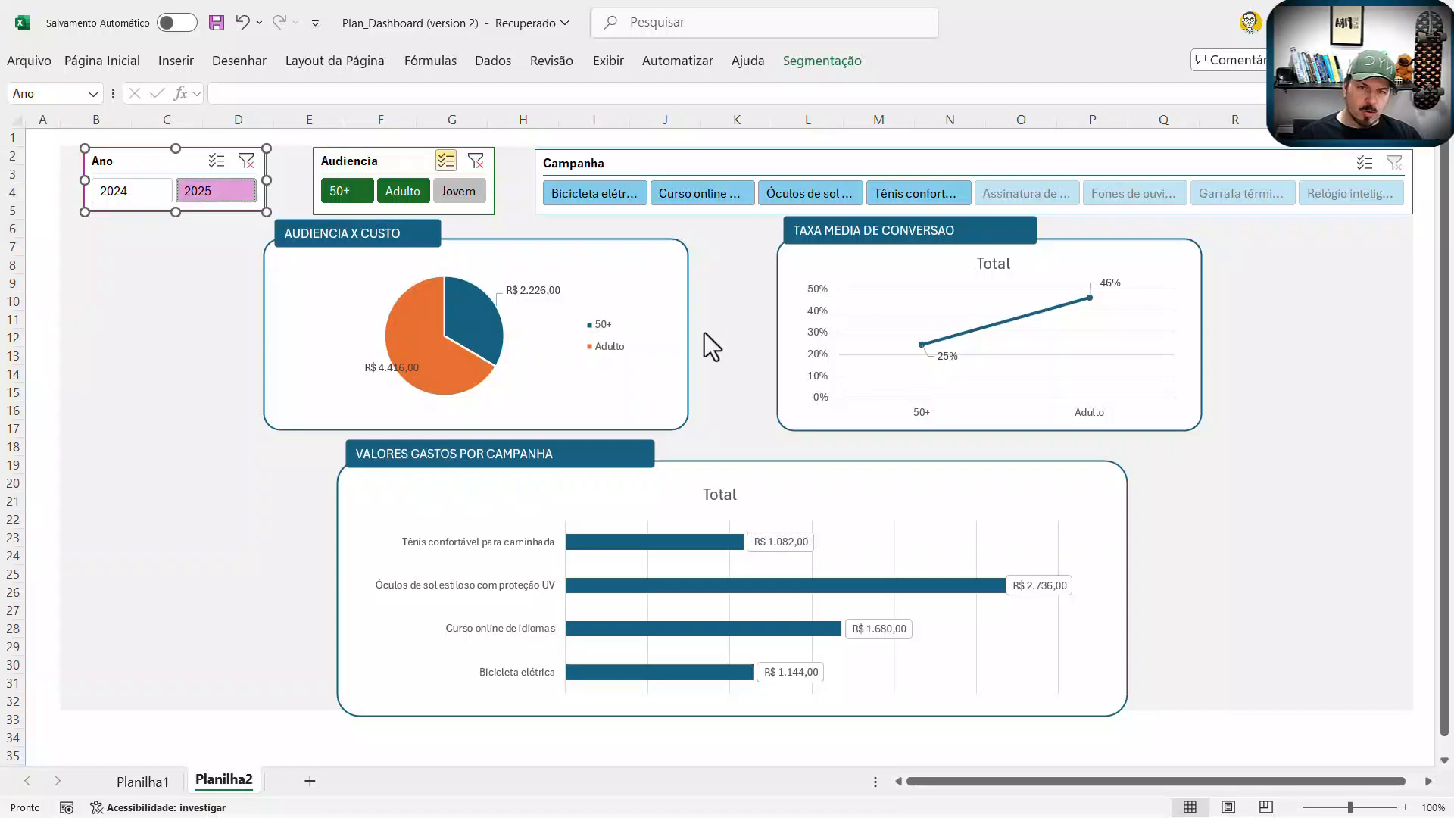
left_click(139, 193)
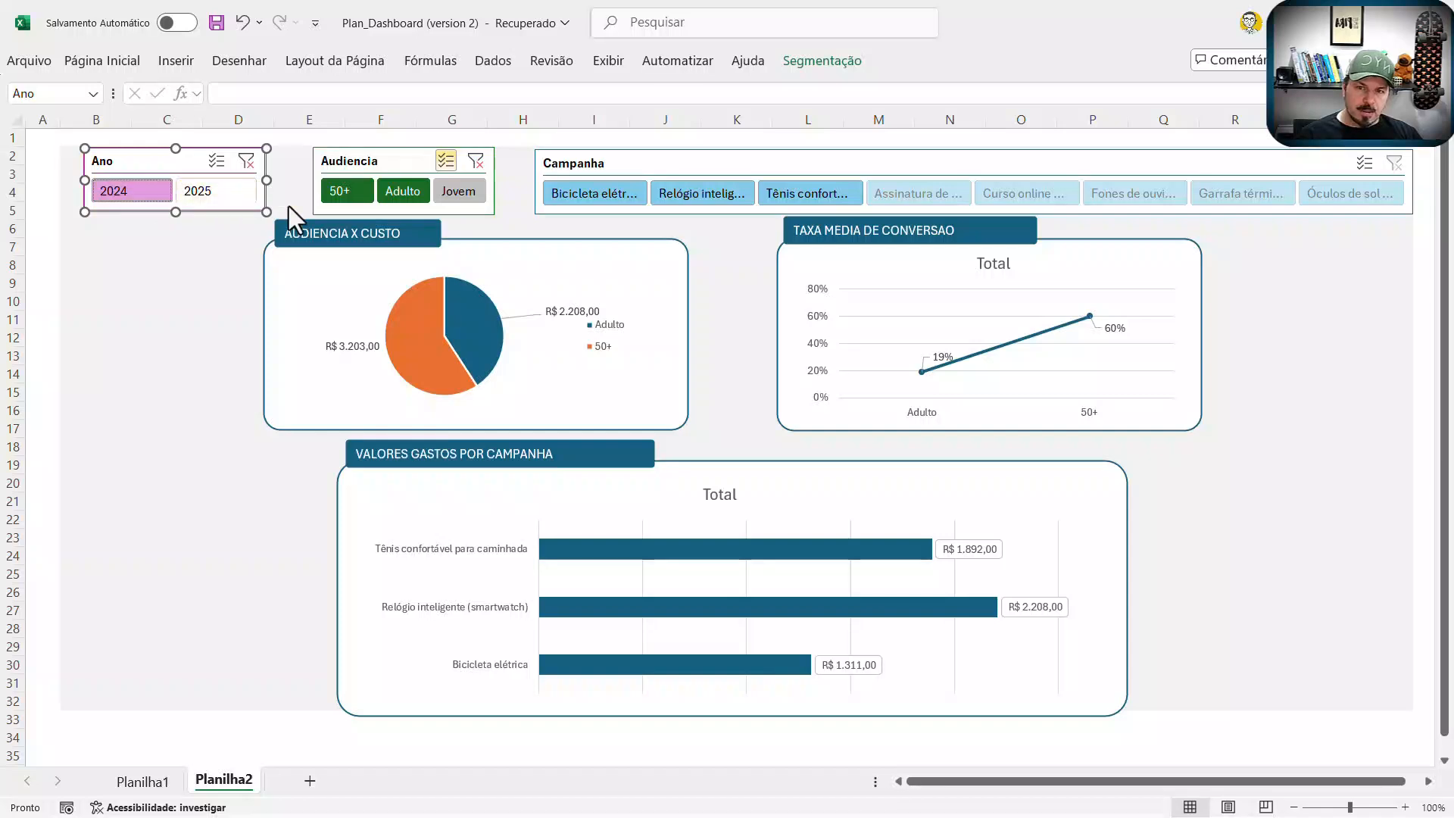
Step: With multi-selection on, toggle the Audiencia groups until only Adulto and Jovem are included, and switch Ano to 2025
left_click(349, 197)
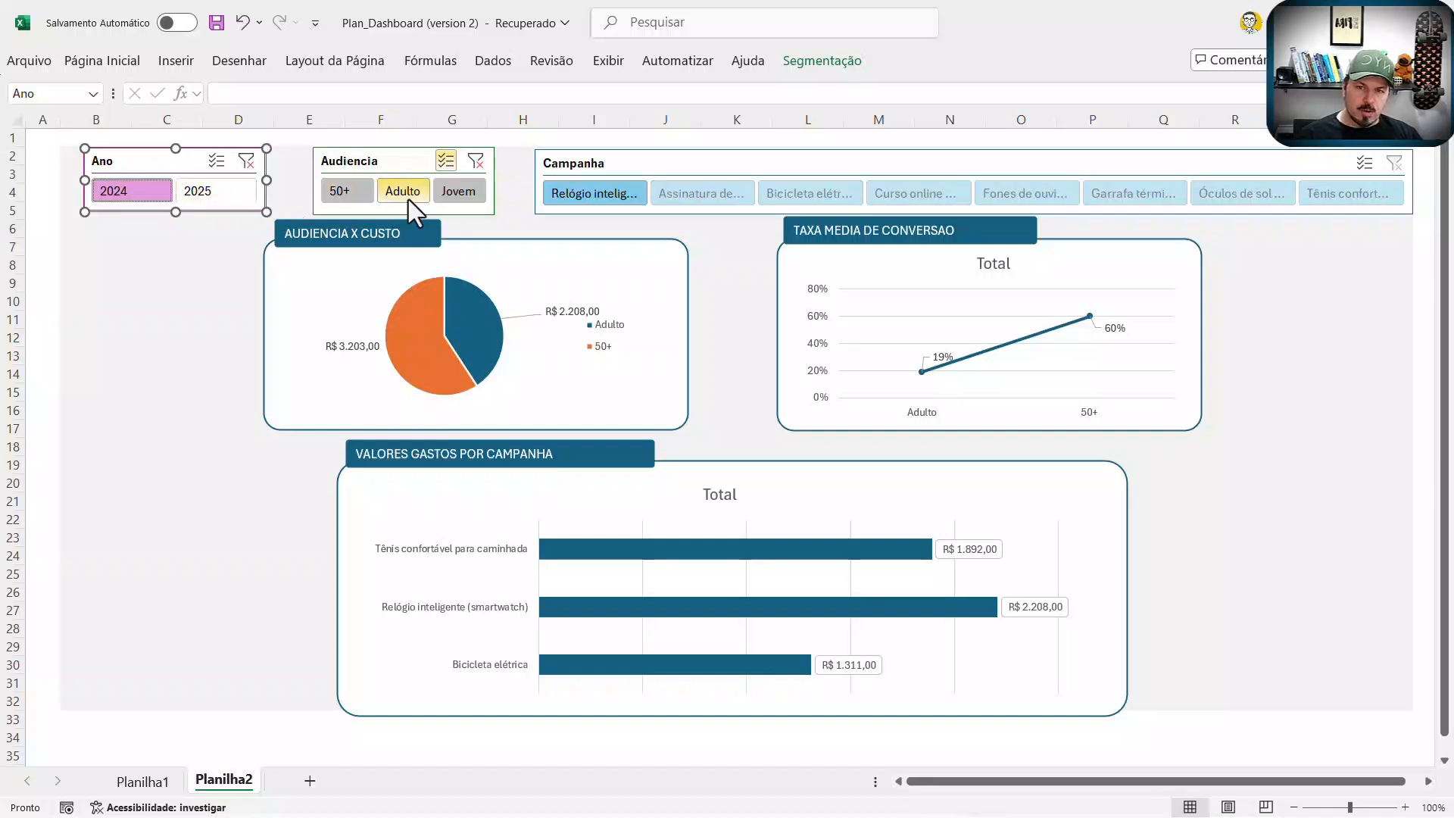
left_click(408, 194)
left_click(416, 193)
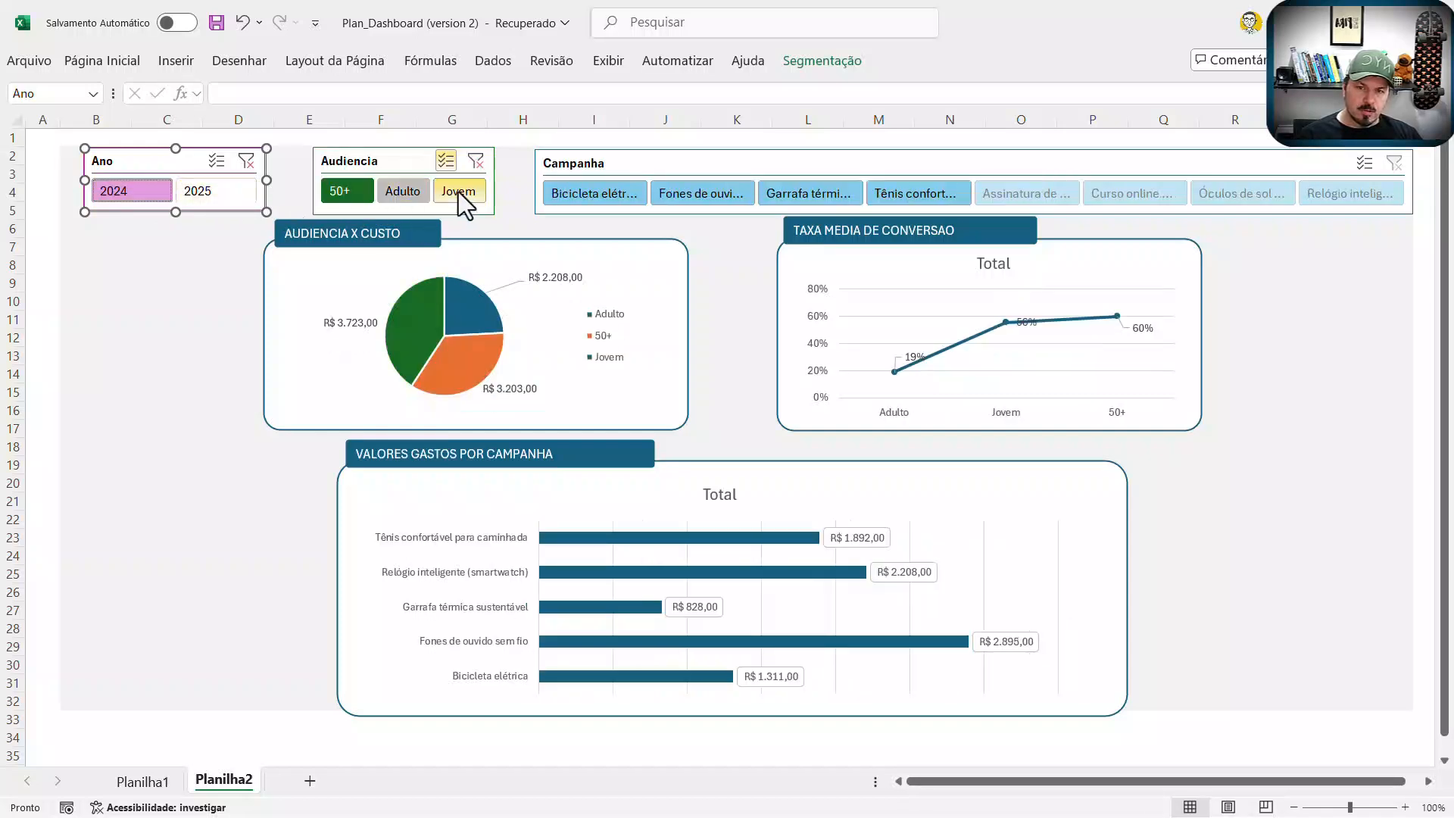
left_click(458, 193)
left_click(356, 193)
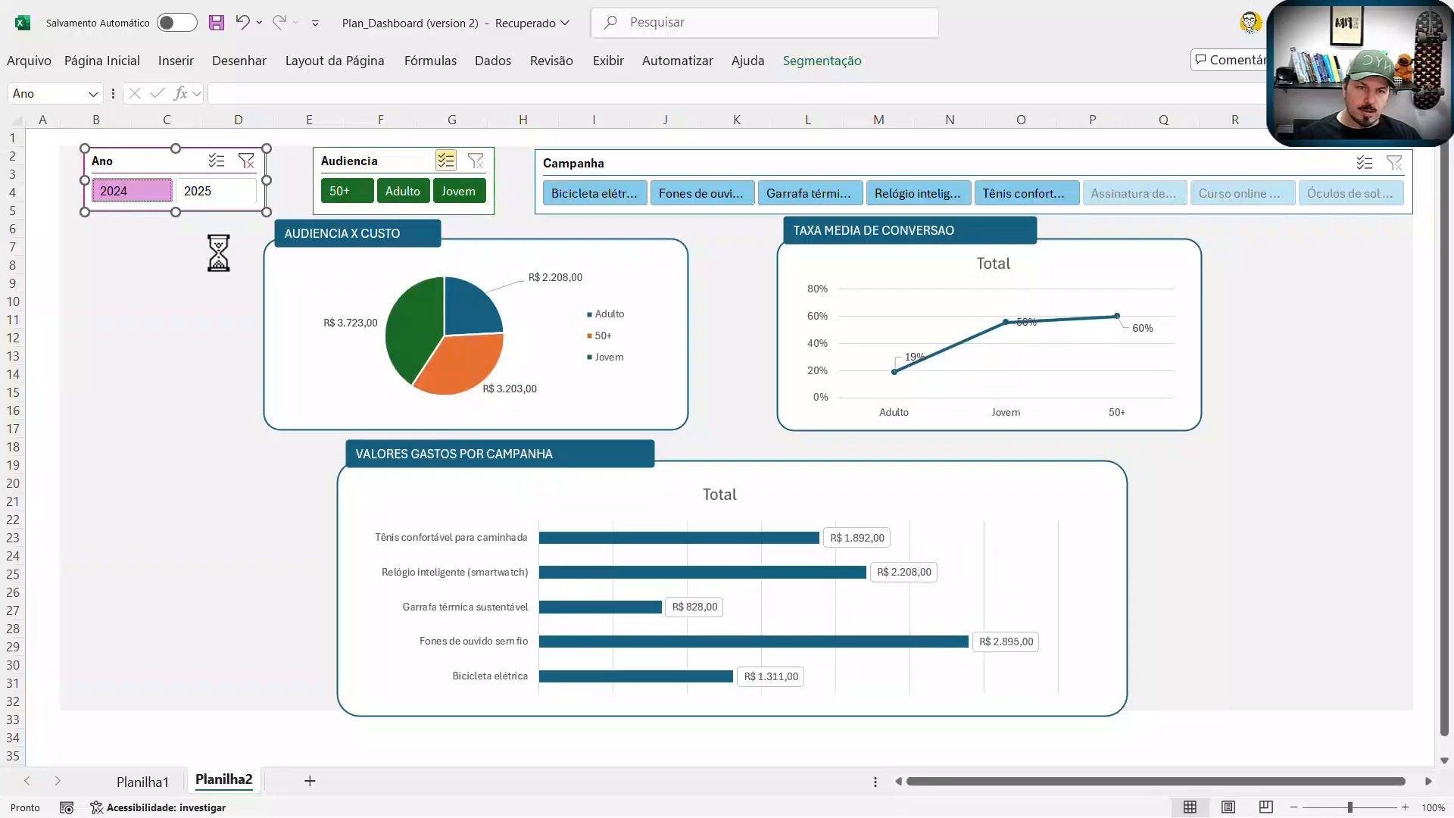
left_click(337, 195)
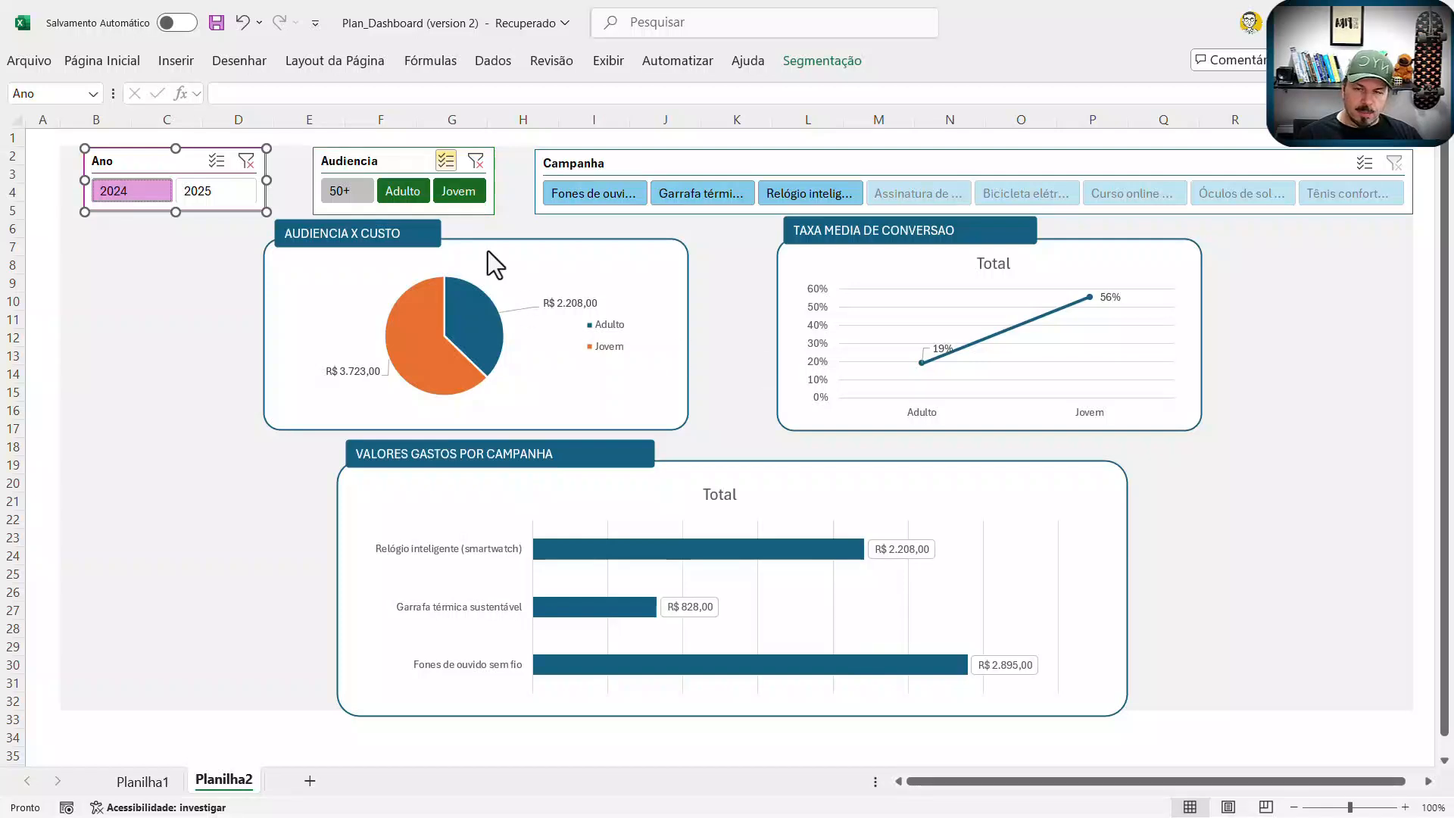
left_click(238, 196)
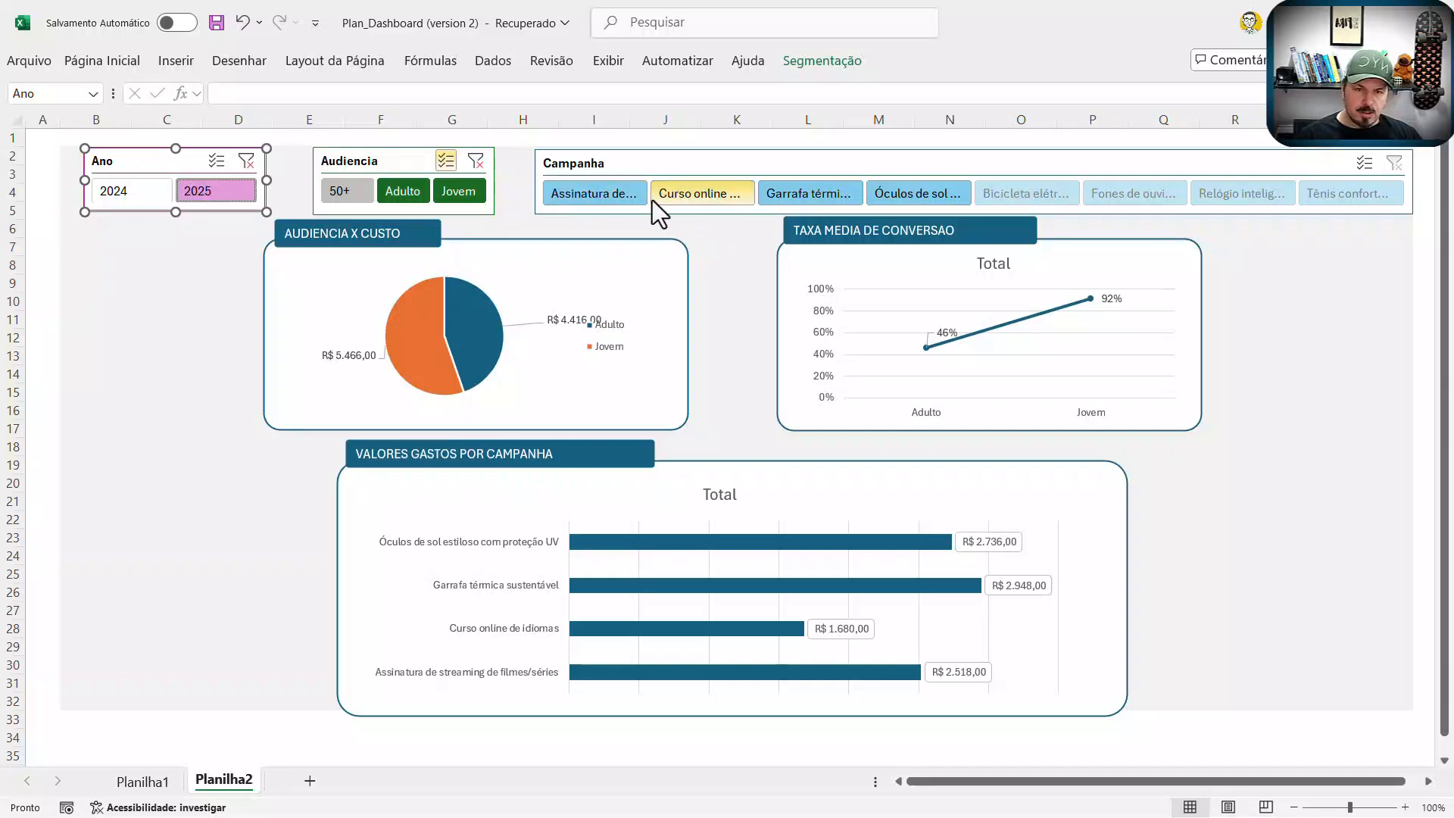
Step: Filter Campanha in turn by Assinatura de streaming, Curso online and Garrafa térmica, and switch Ano to 2024
left_click(622, 197)
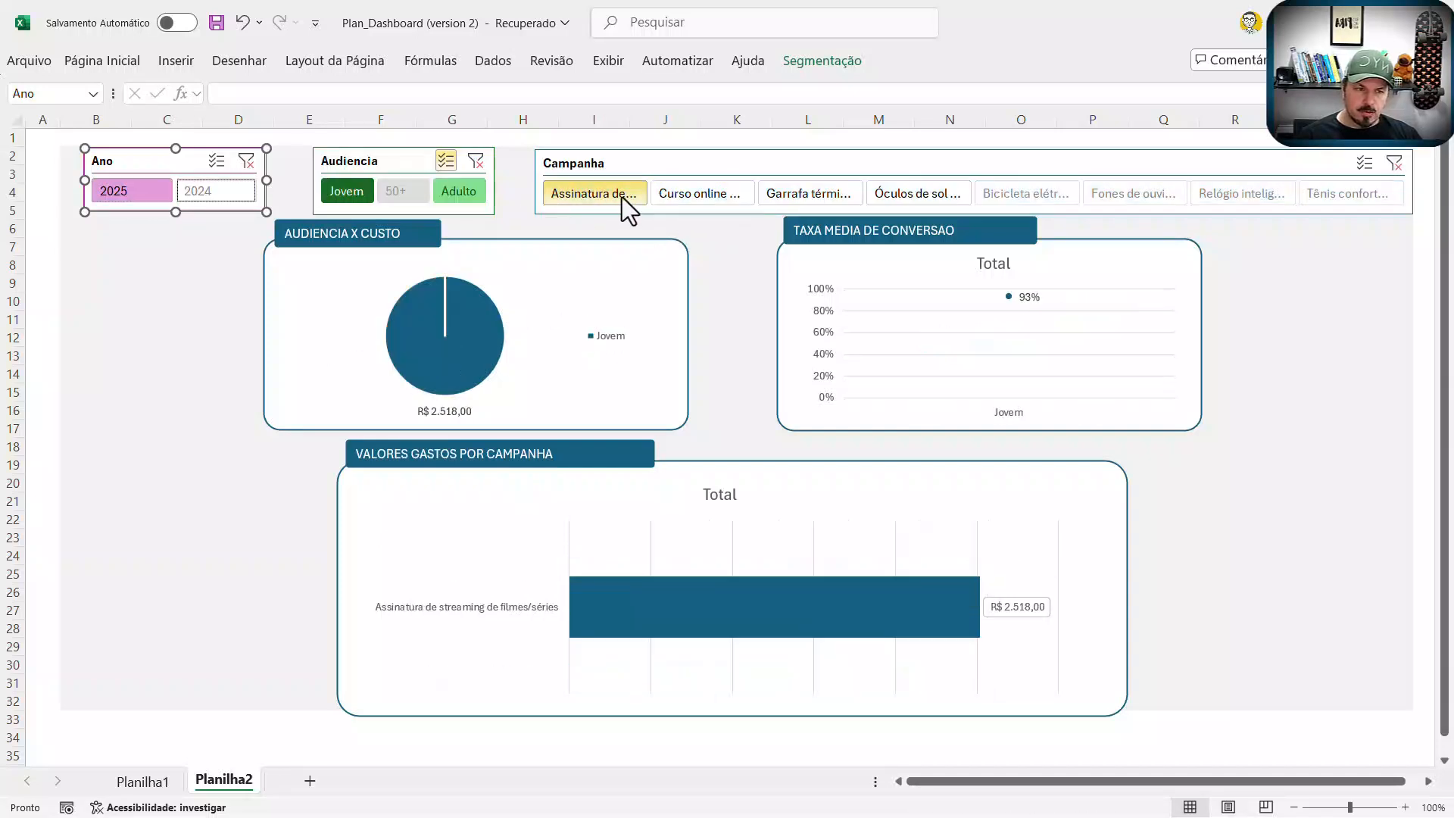
left_click(685, 197)
left_click(798, 196)
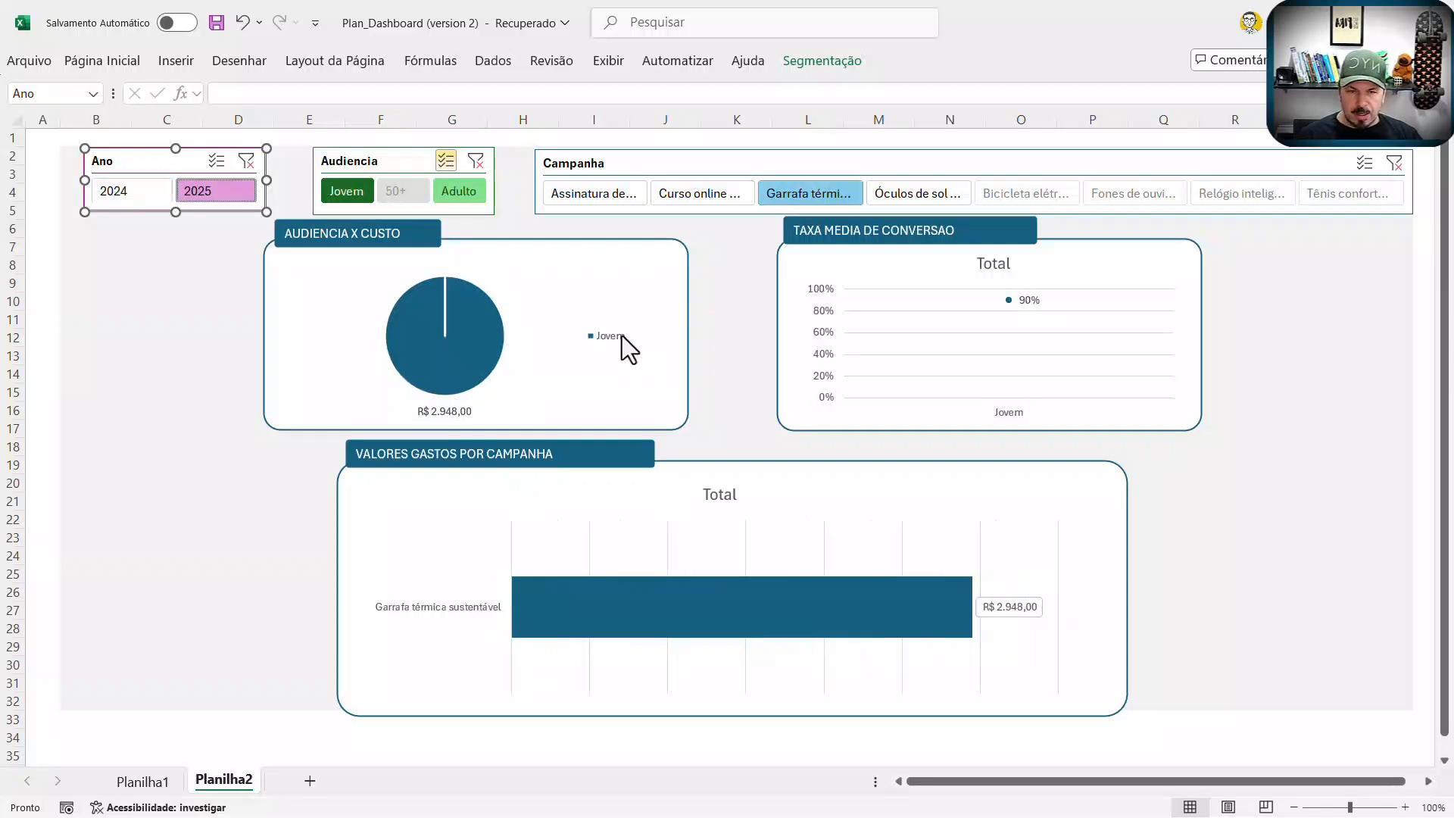
left_click(165, 196)
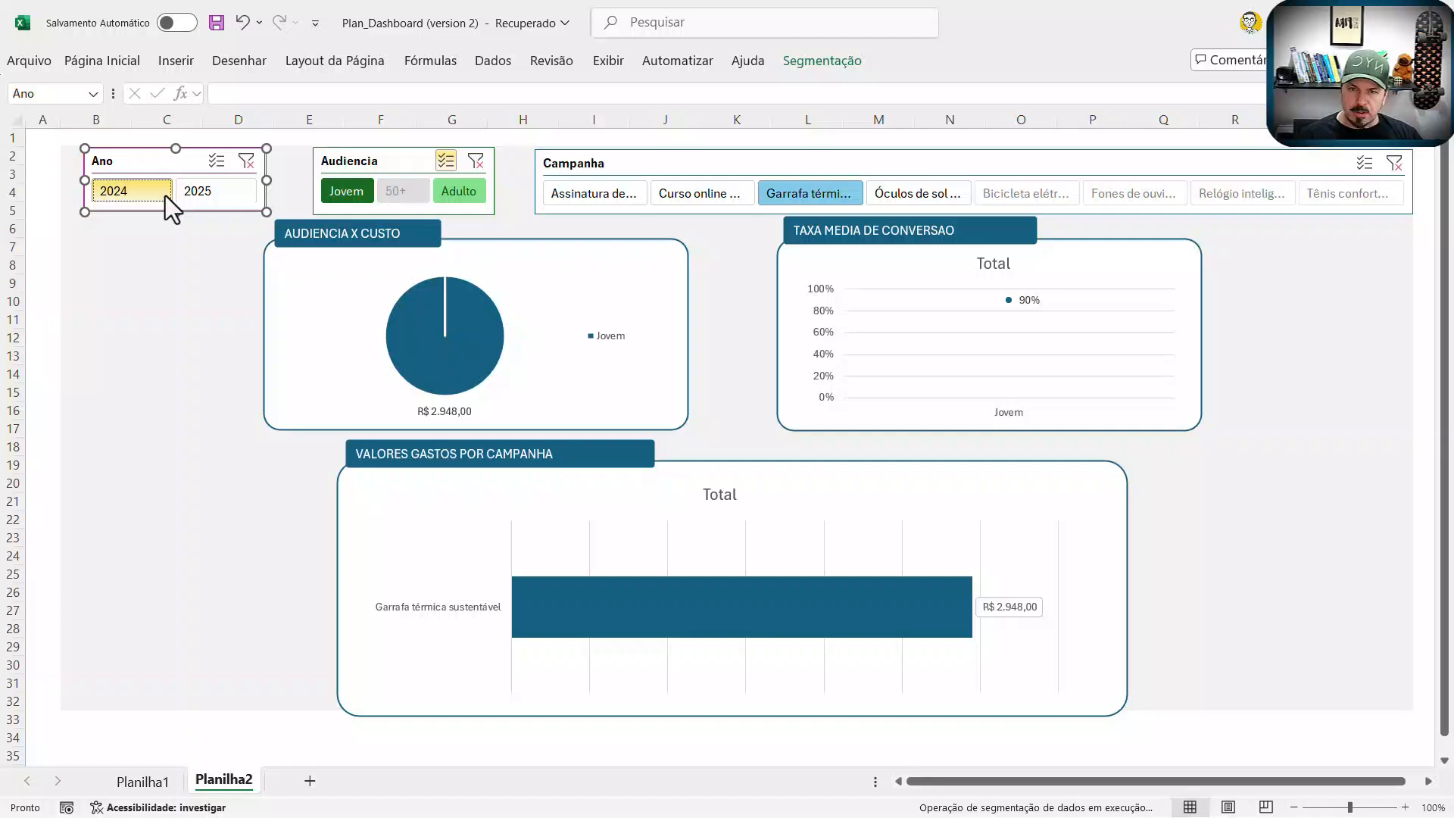
Step: Clear the filters of the Audiencia, Ano and Campanha slicers
left_click(476, 161)
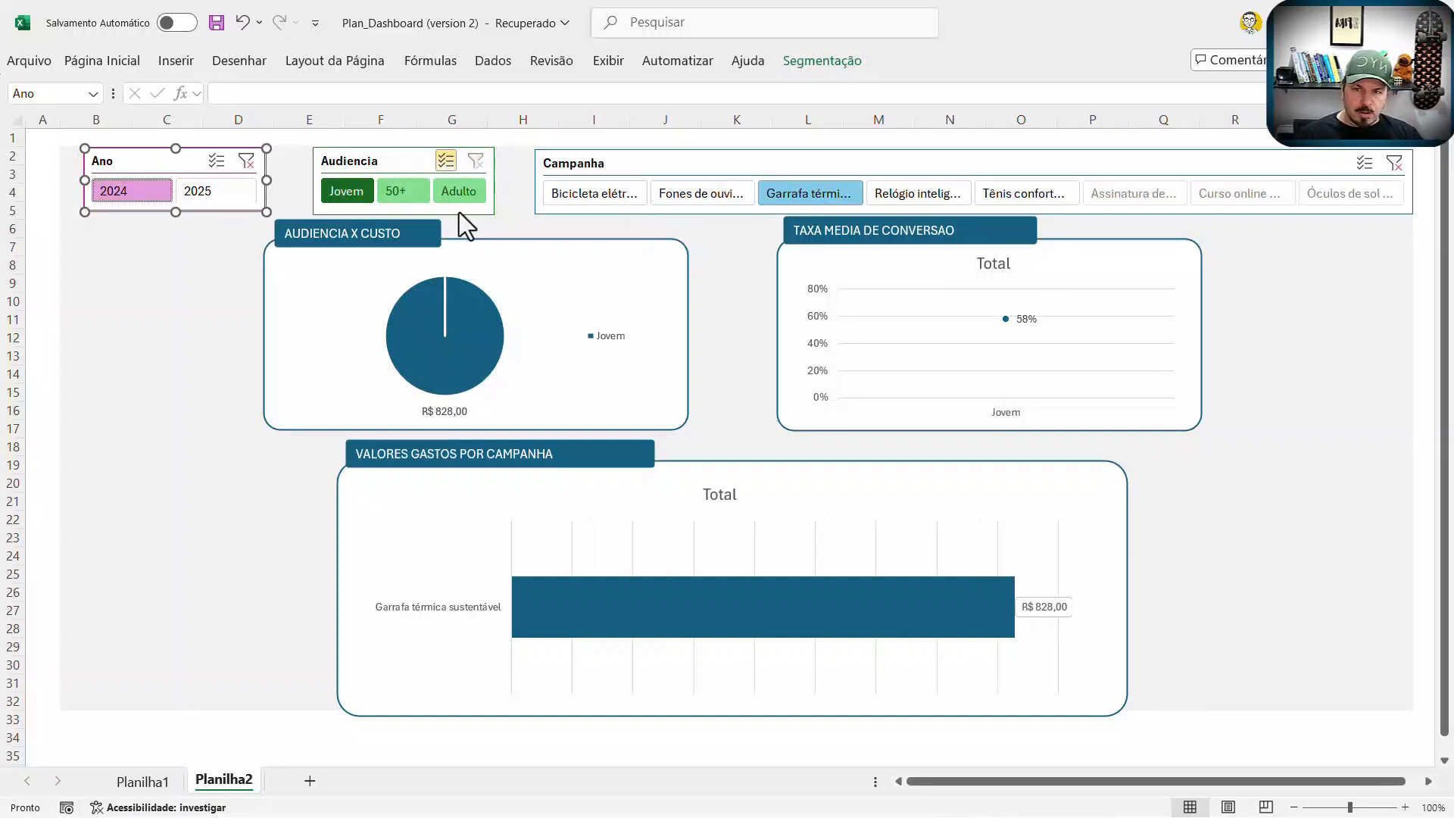
left_click(249, 159)
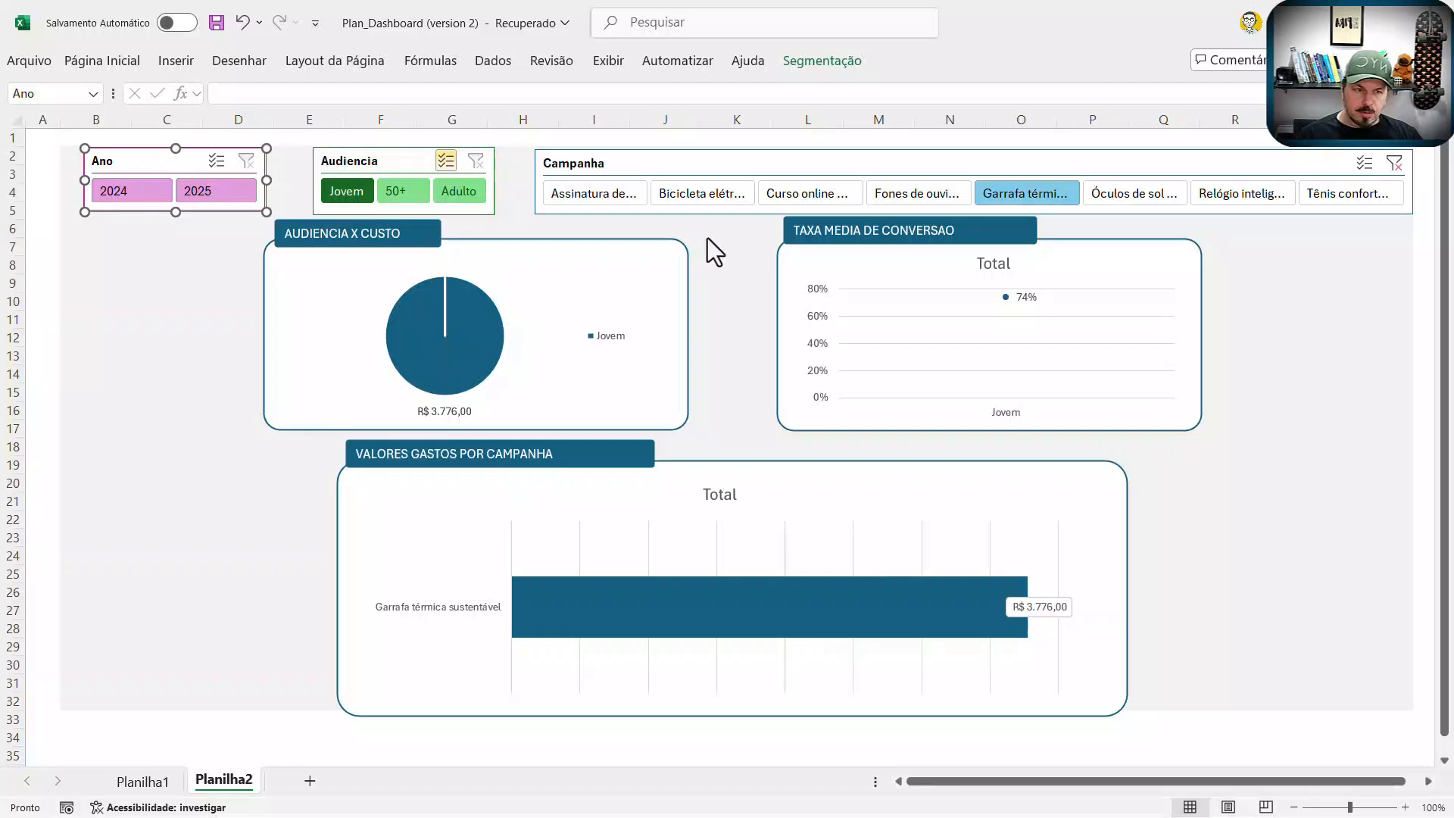
left_click(1395, 163)
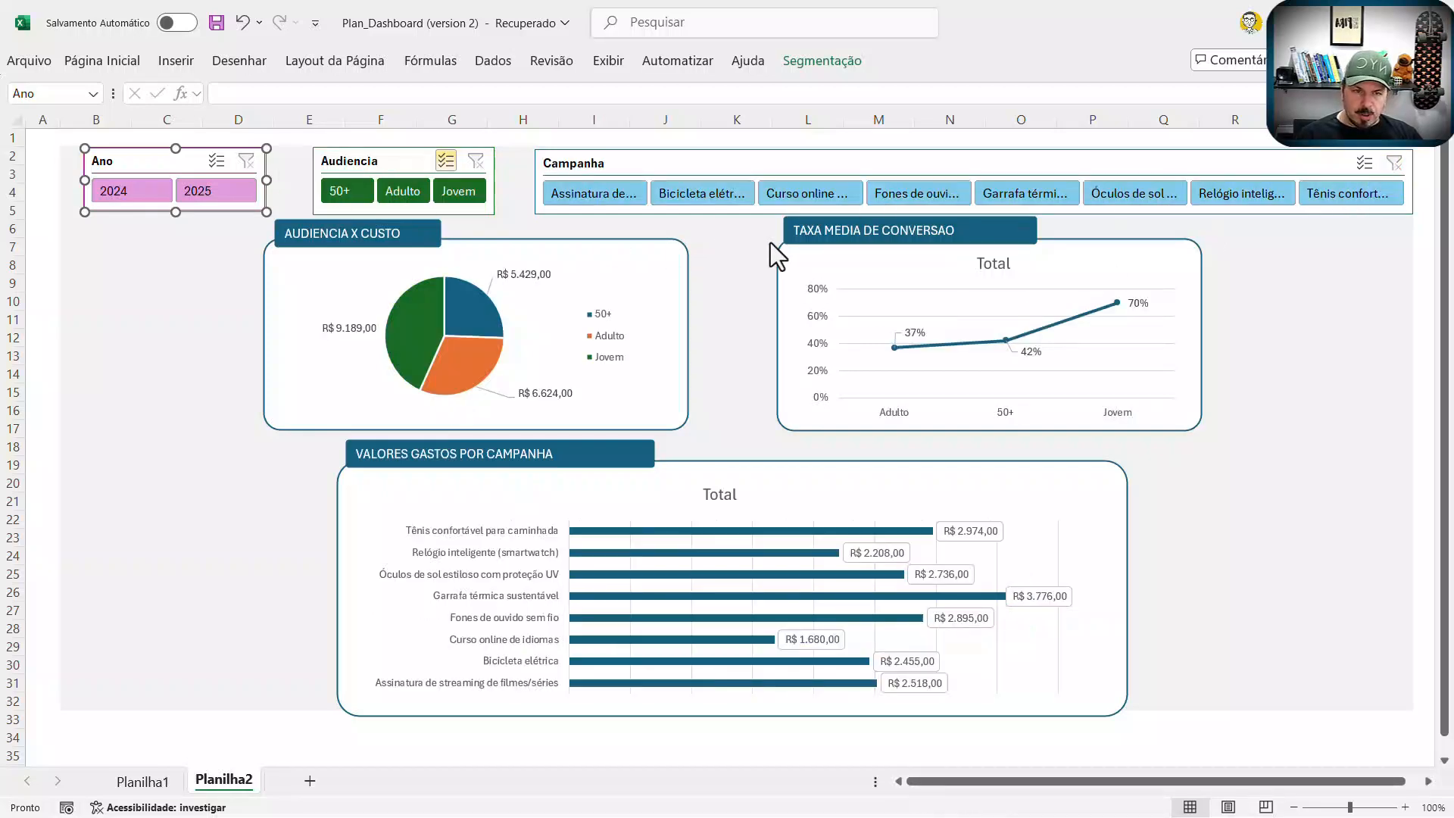
Step: View the charts for the Assinatura de streaming, Óculos de sol and Relógio inteligente campaigns in turn, and clear the Campanha filter
left_click(619, 196)
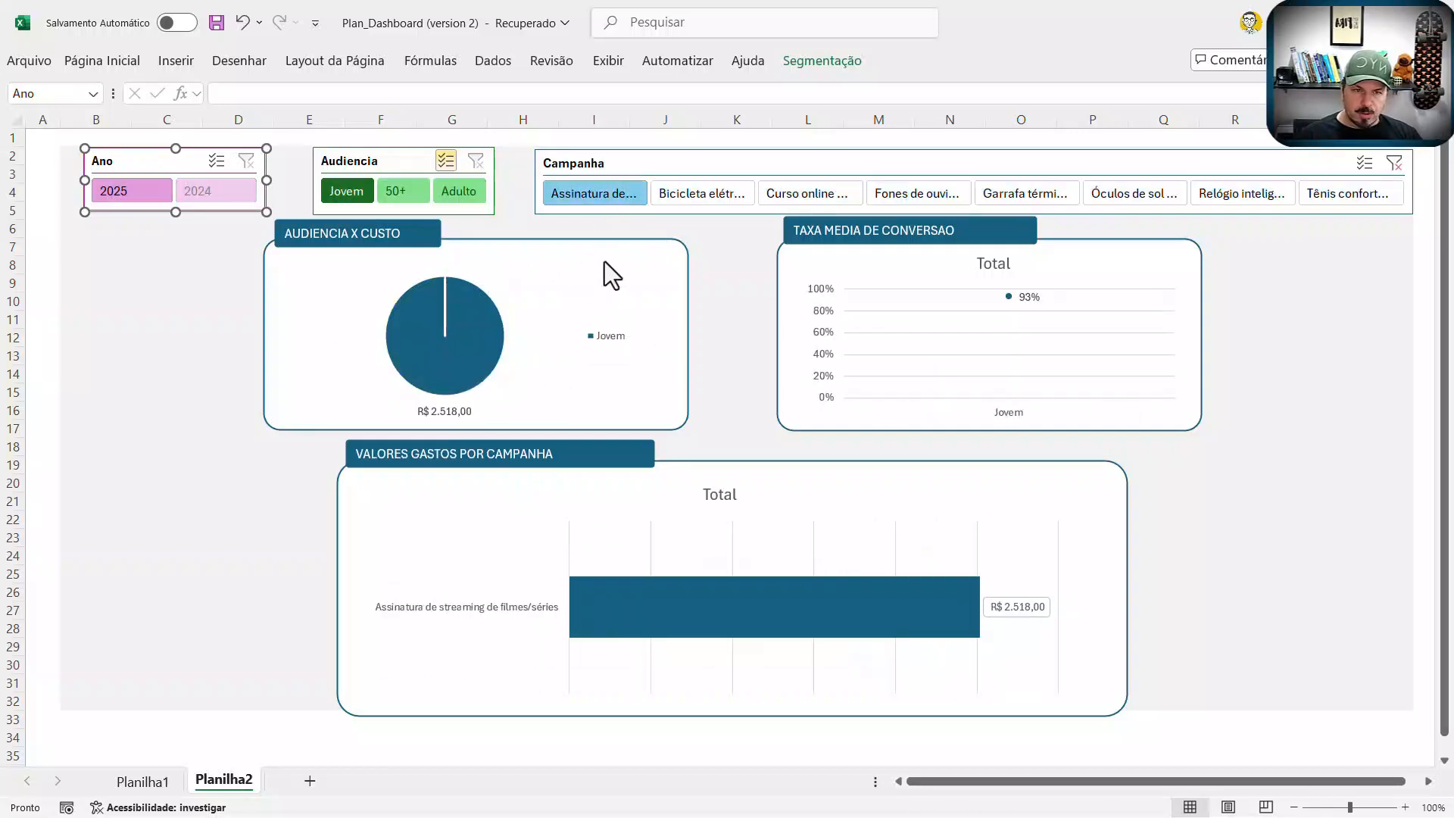
left_click(1122, 199)
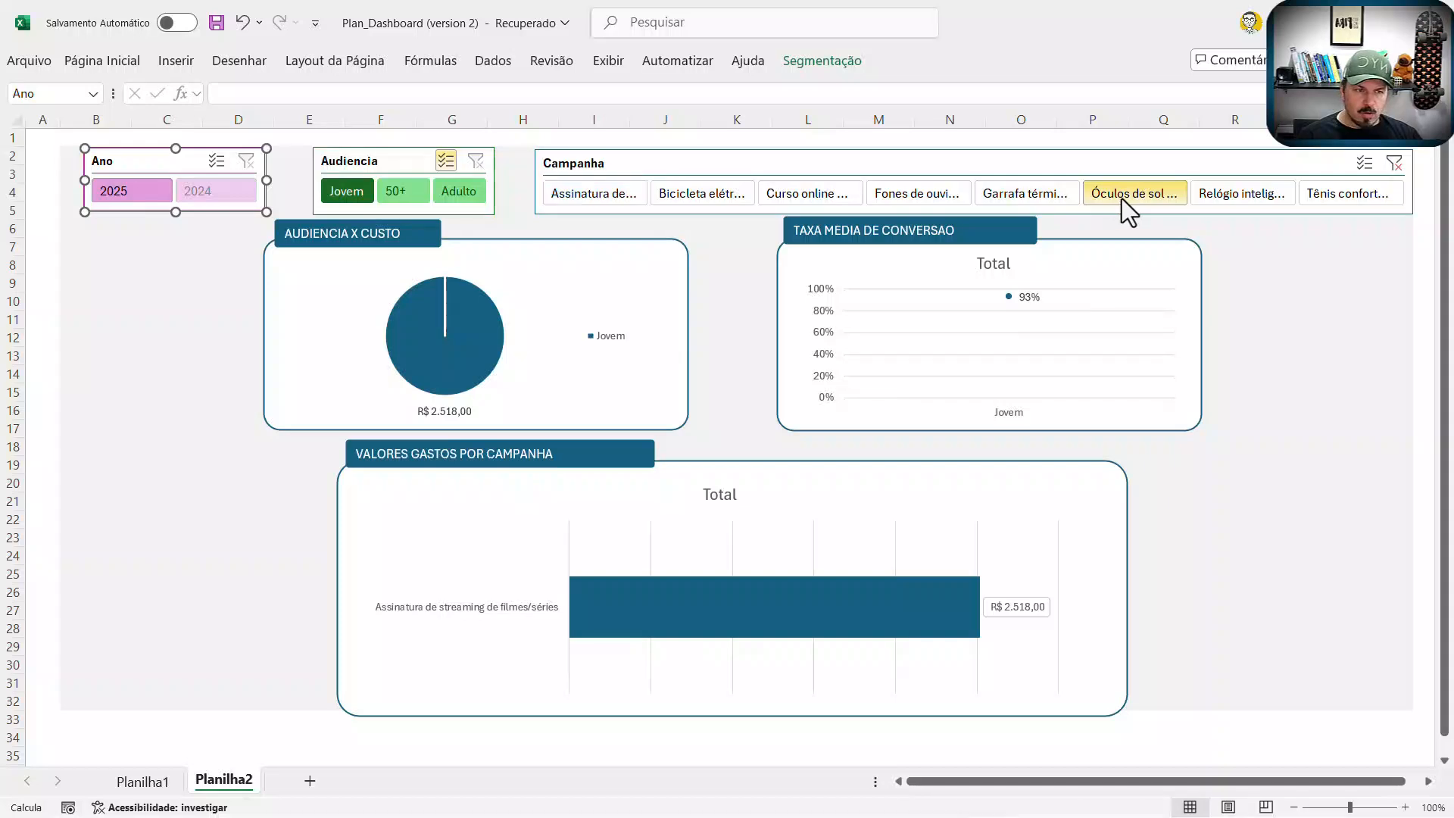
left_click(1235, 203)
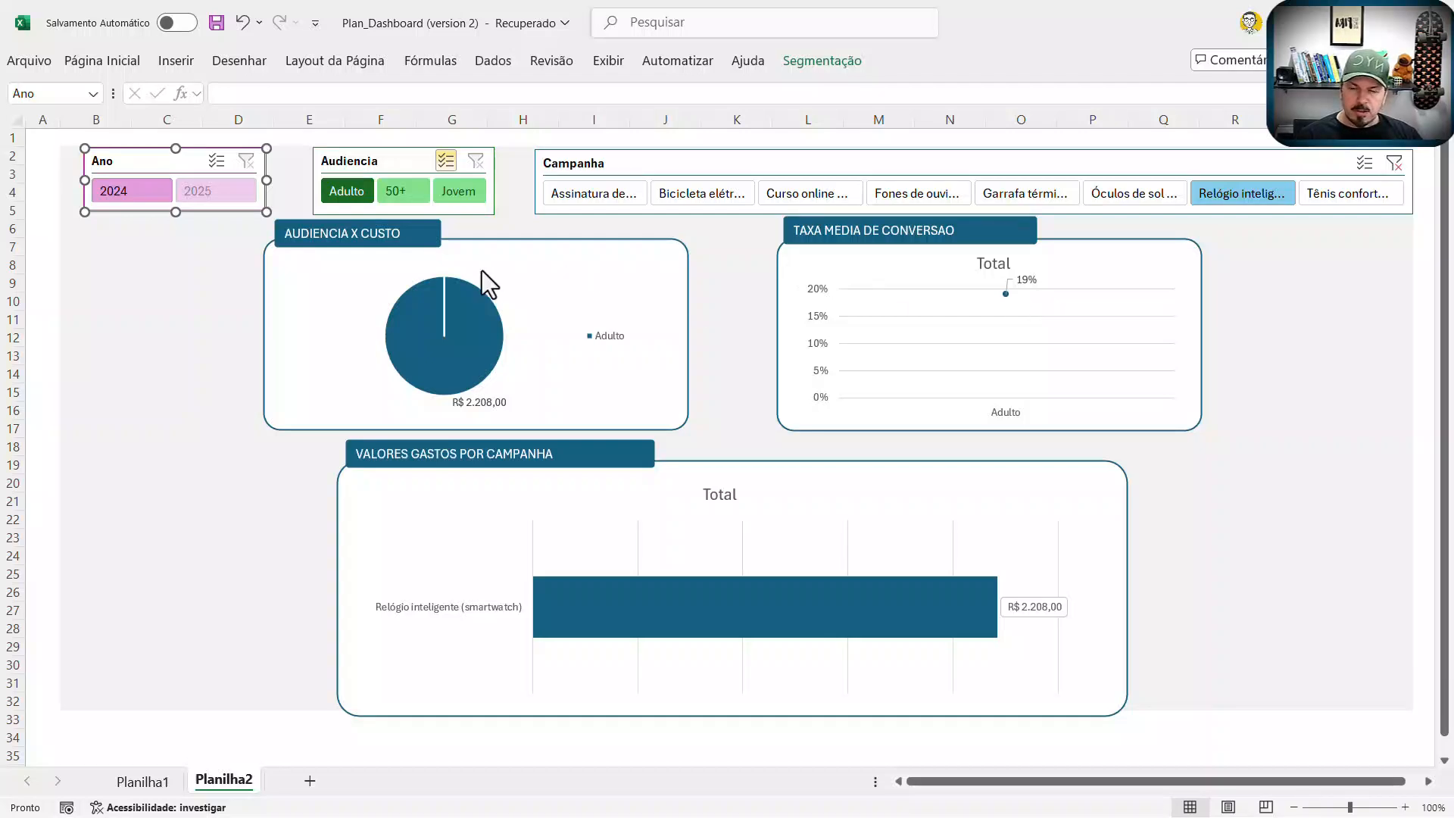
left_click(1365, 163)
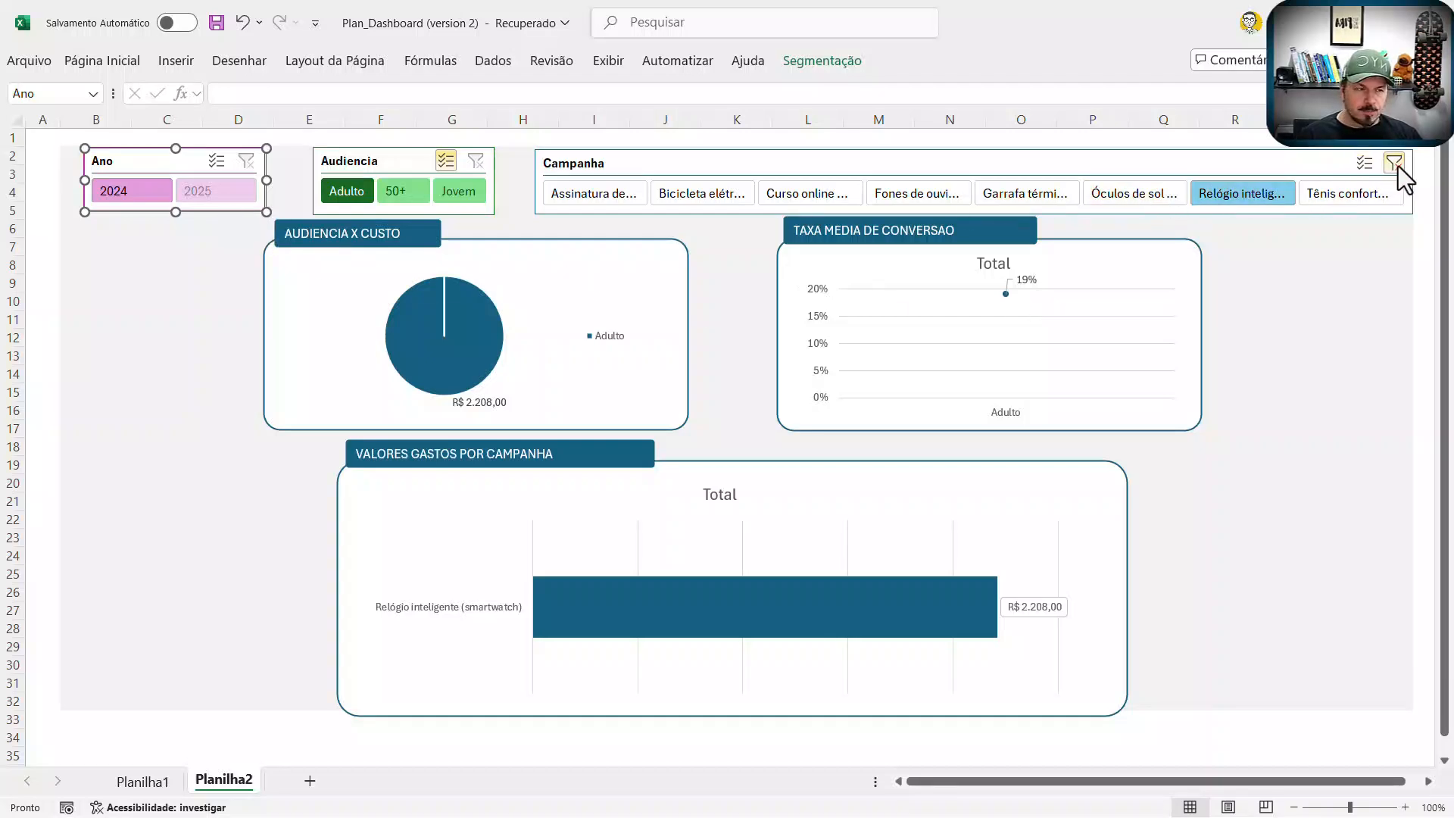
left_click(1394, 162)
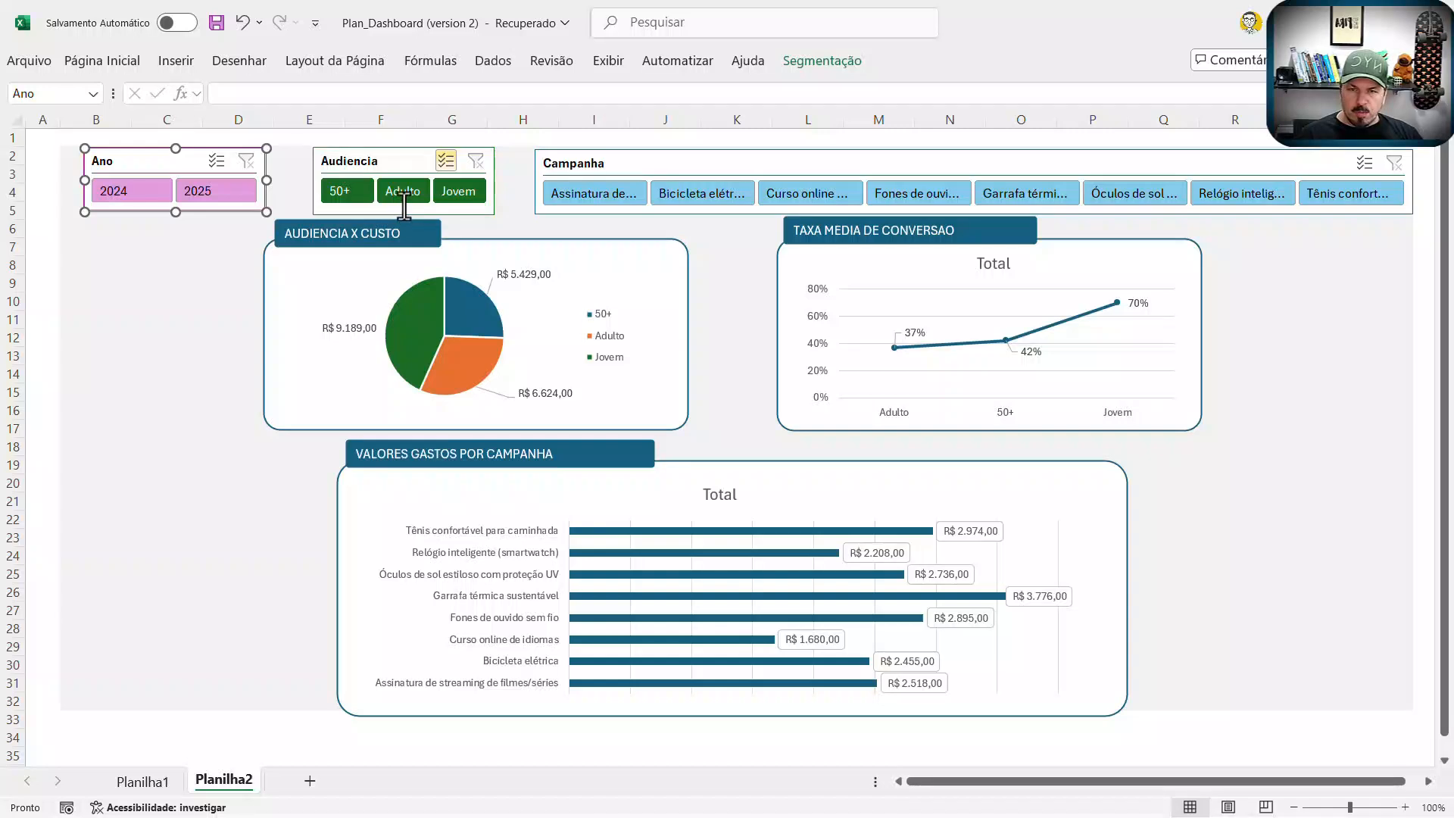
Step: Exclude Adulto and Jovem from the Audiencia selection, and clear that slicer's filter
left_click(408, 195)
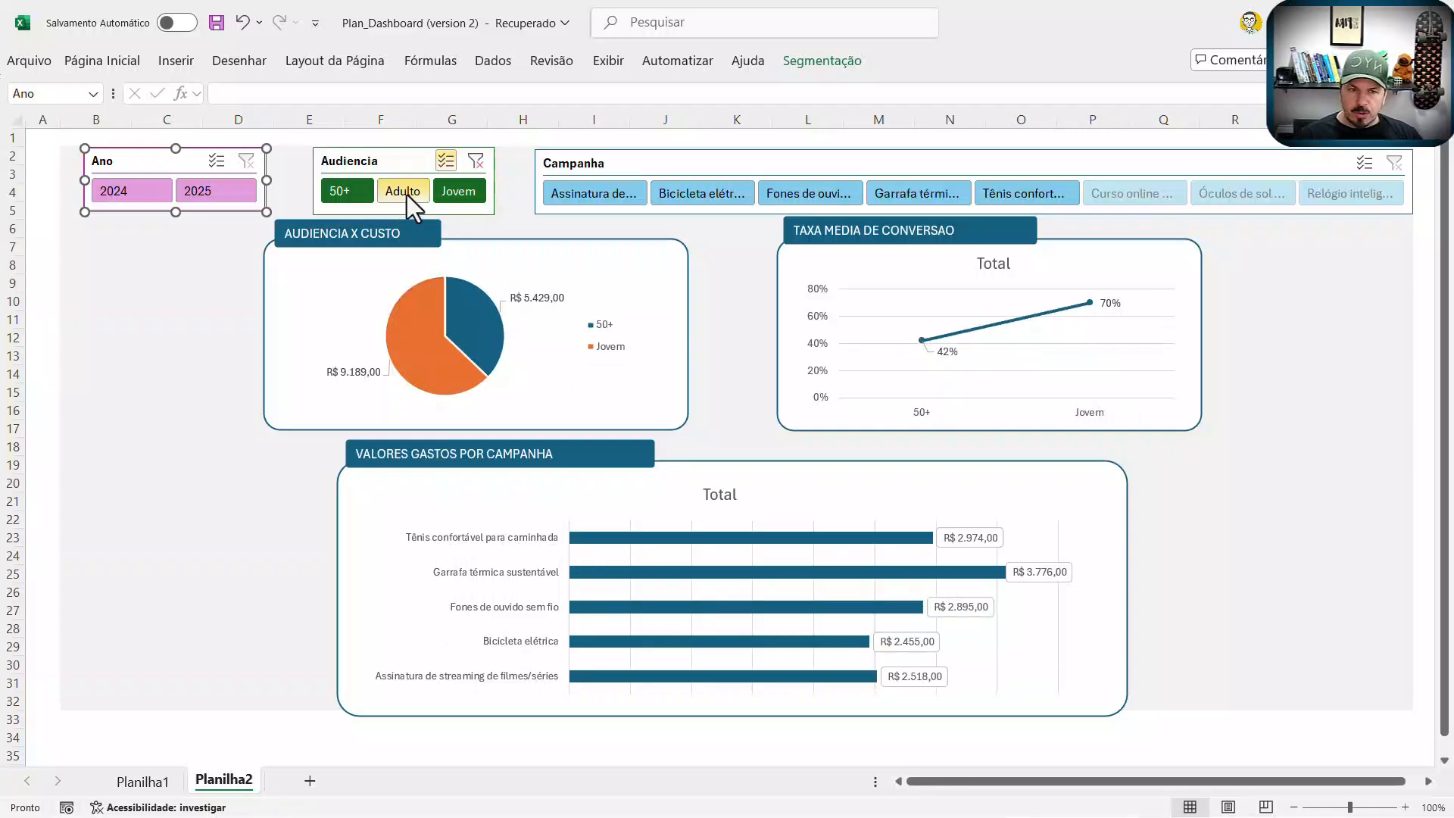
left_click(467, 193)
left_click(478, 168)
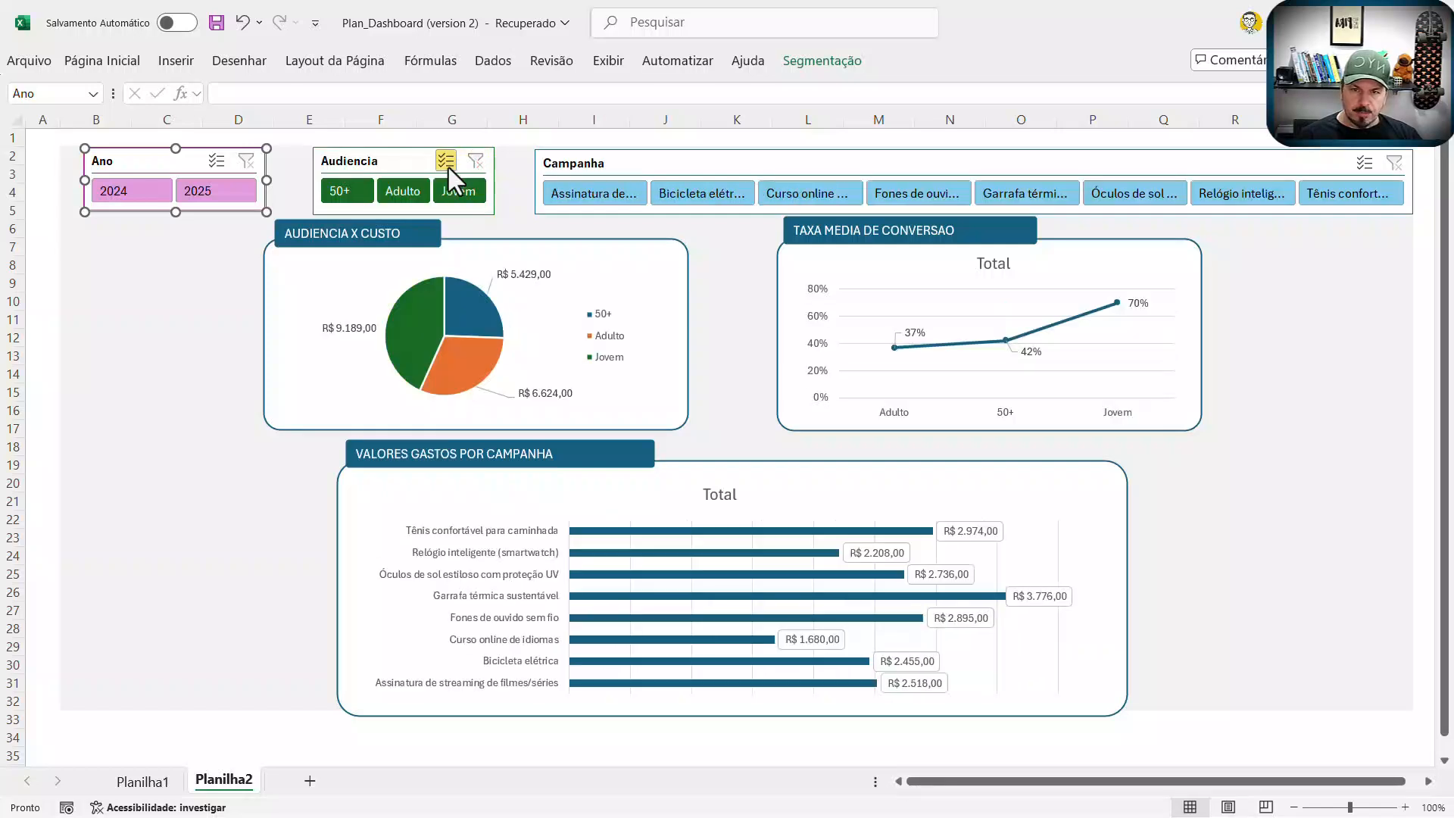
Step: With multi-selection off, filter Audiencia by single groups, ending on 50+, and alternate Ano between 2025 and 2024
left_click(399, 195)
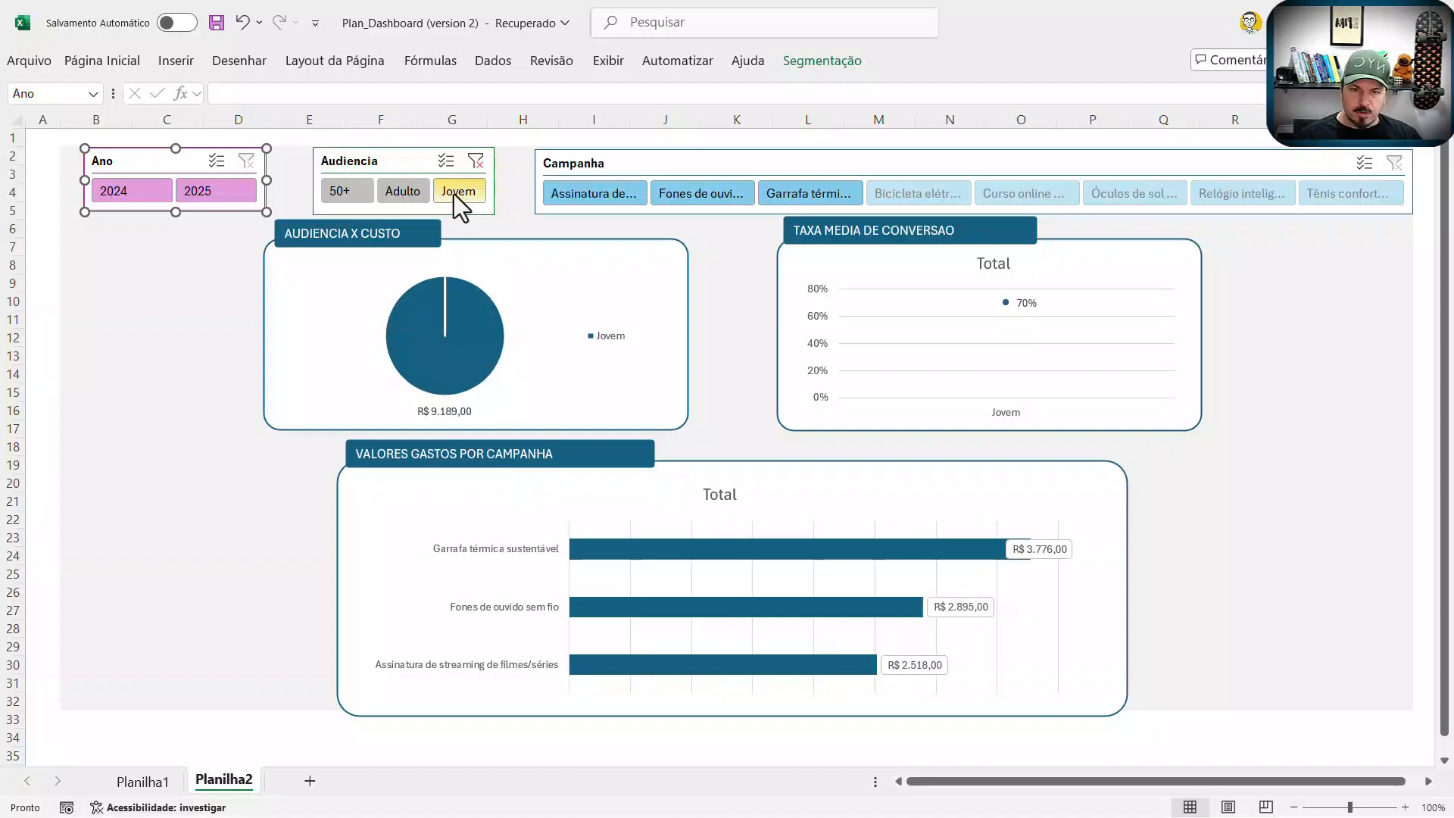
left_click(353, 195)
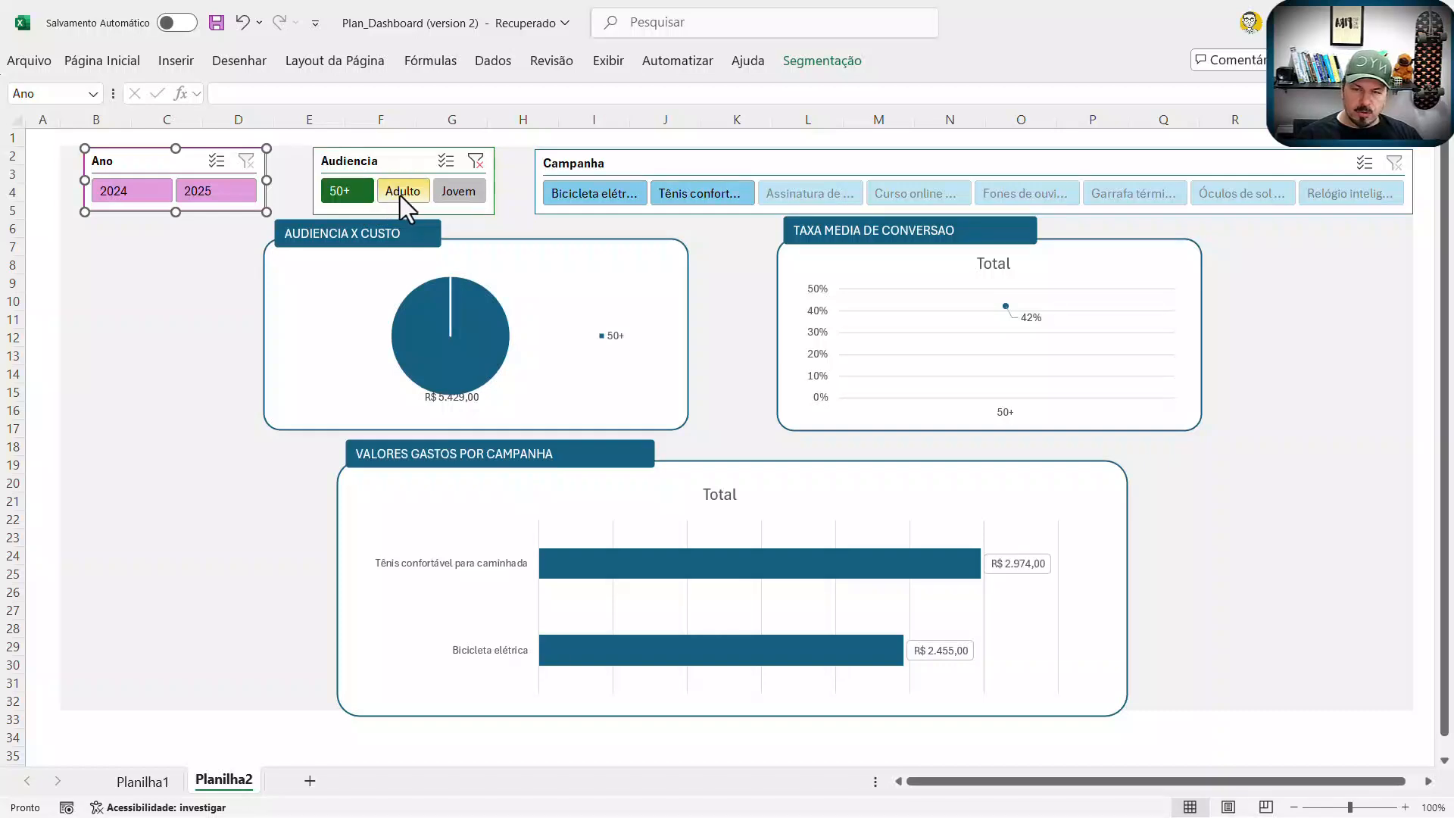
left_click(230, 194)
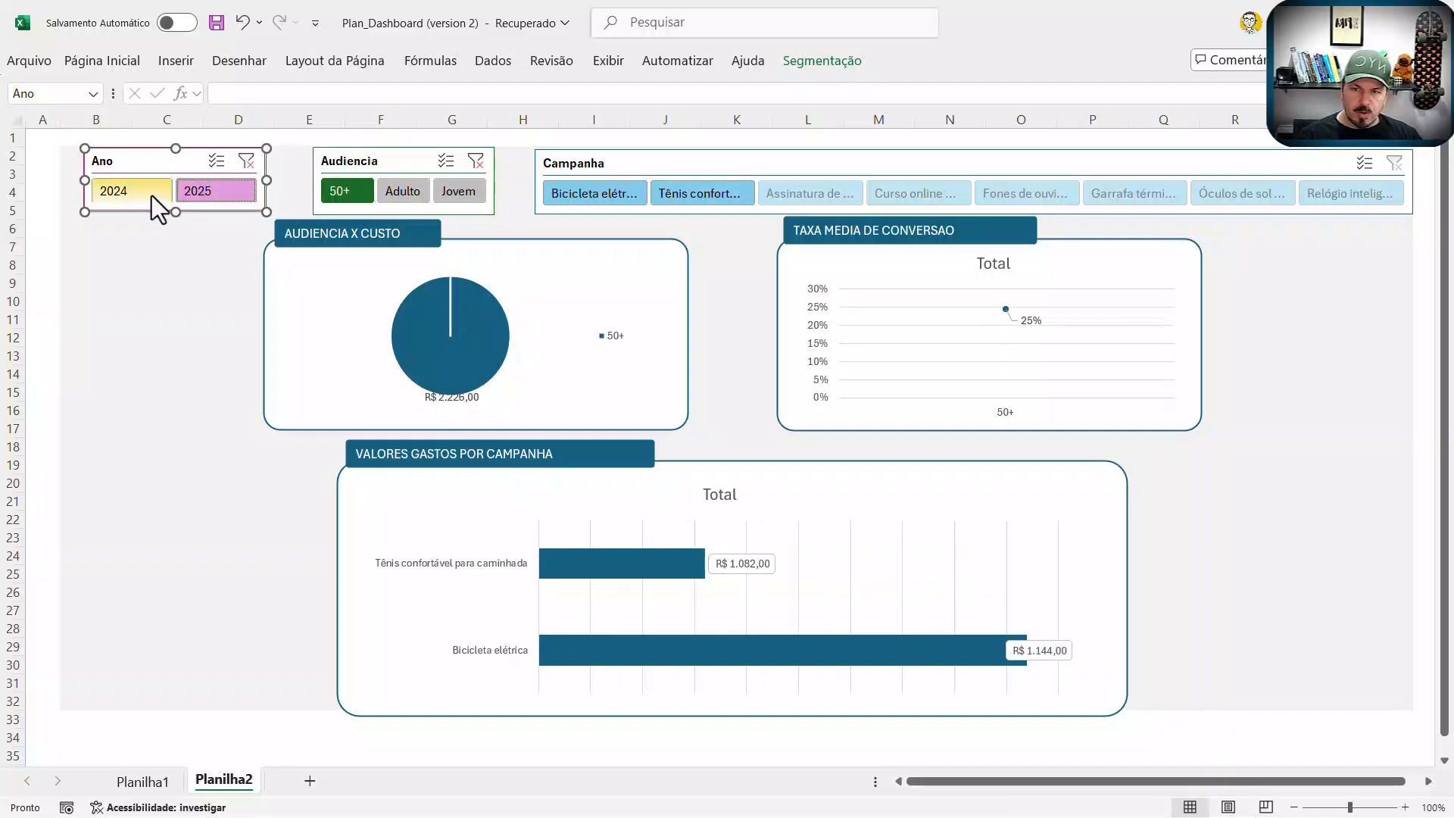
left_click(151, 196)
left_click(215, 194)
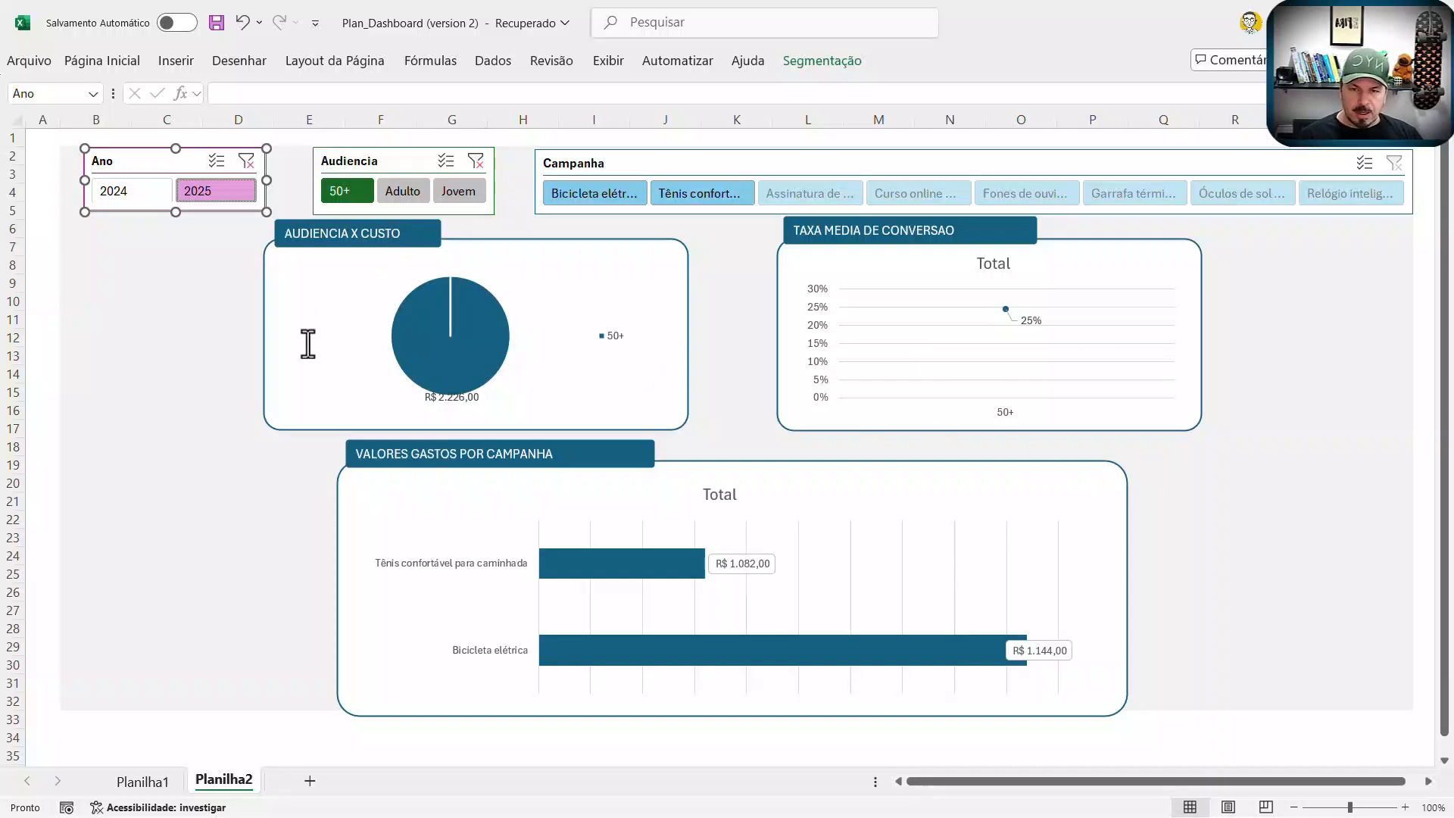
Step: Clear the Ano and Audiencia filters so the dashboard covers all data, and deselect the slicers
left_click(193, 373)
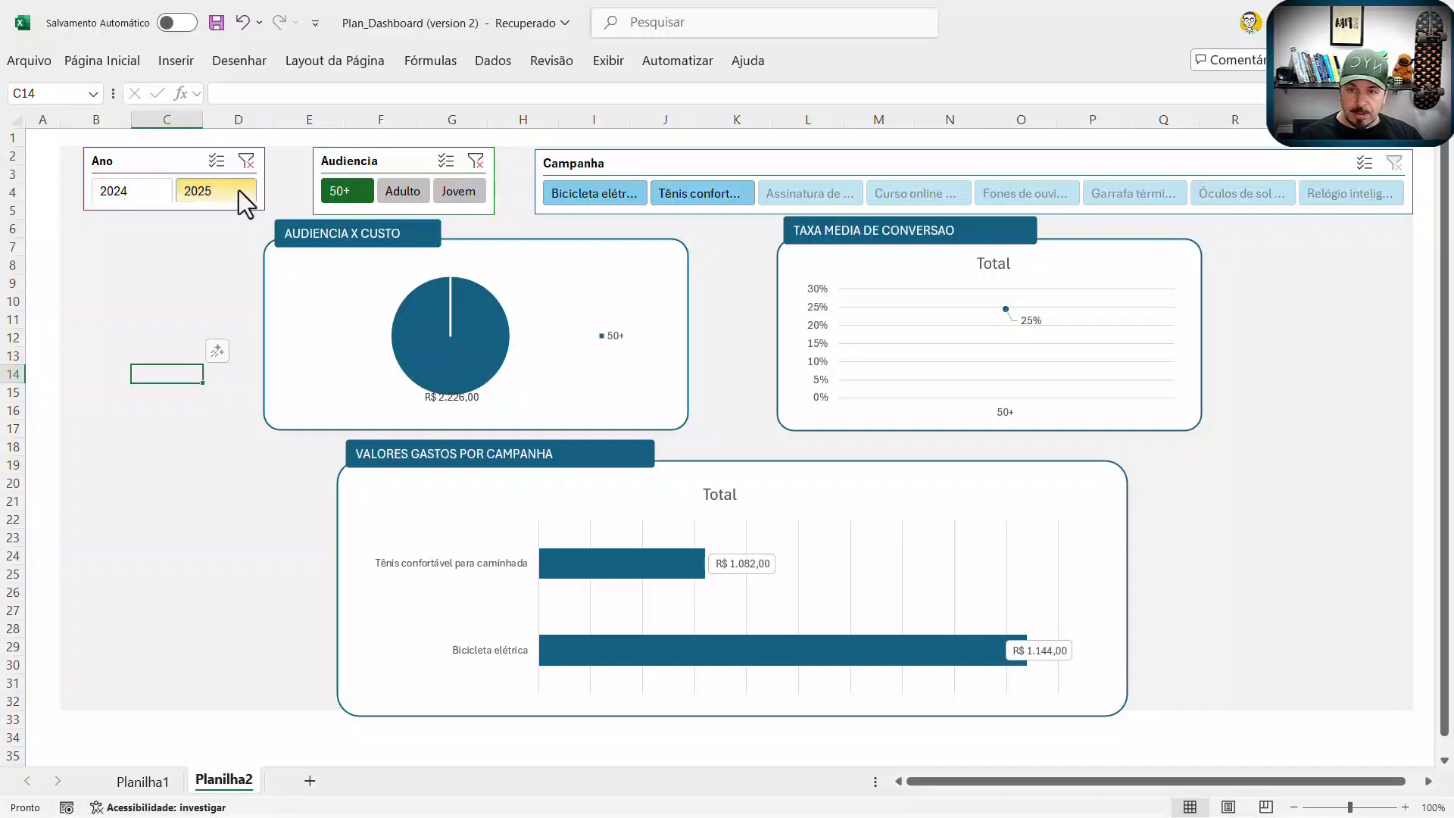
left_click(247, 161)
left_click(476, 161)
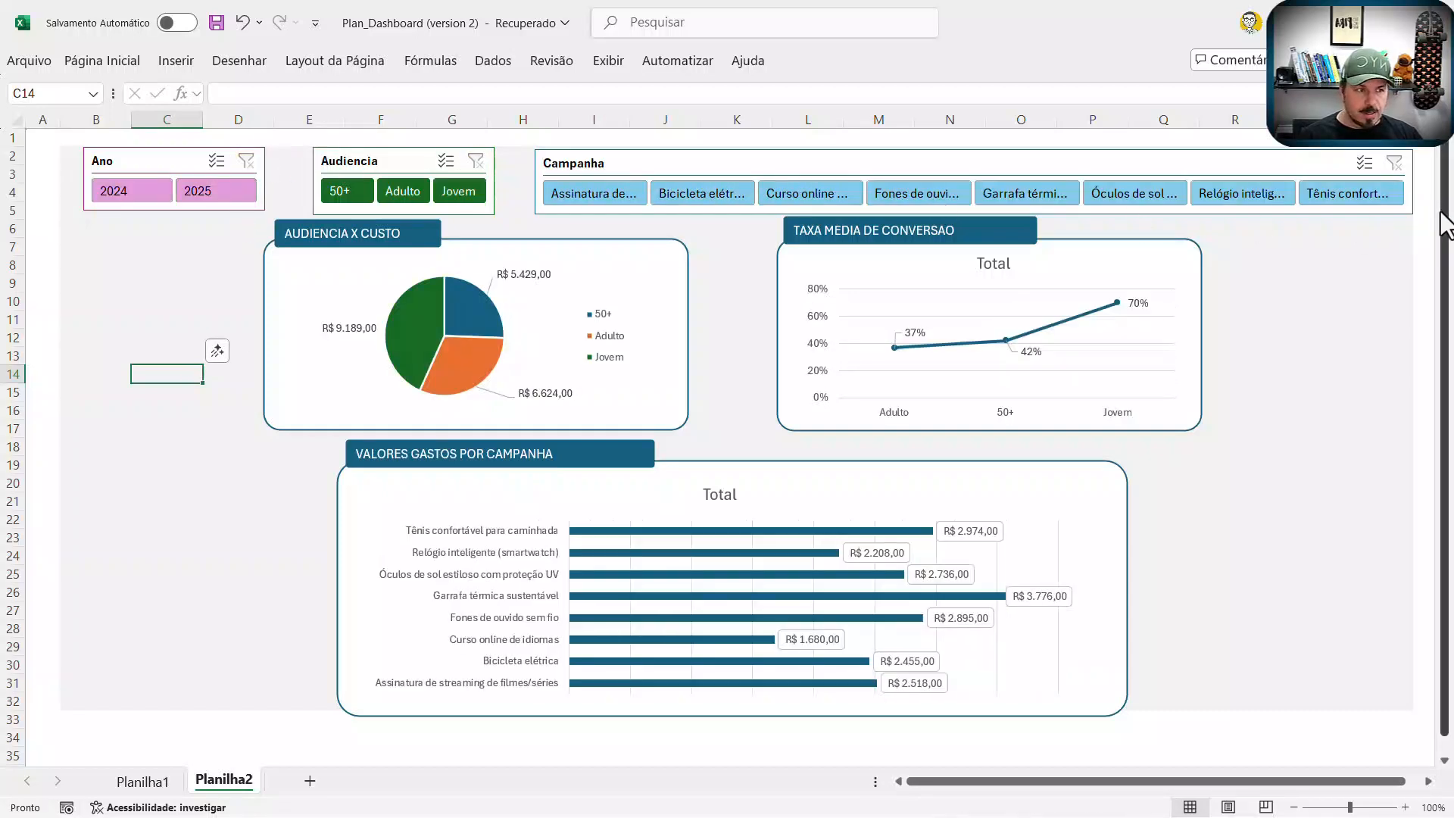
left_click(1390, 172)
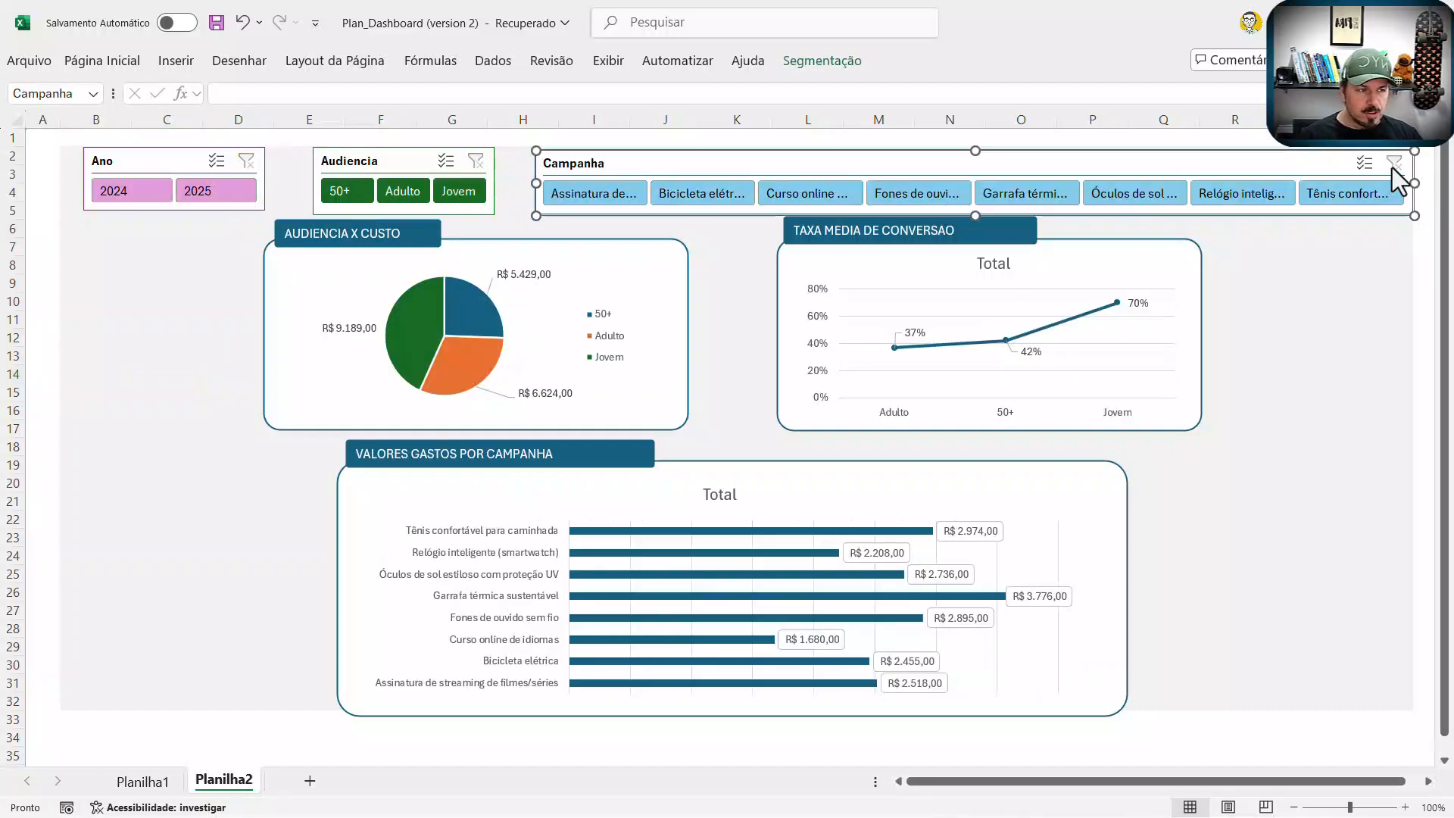
left_click(1376, 353)
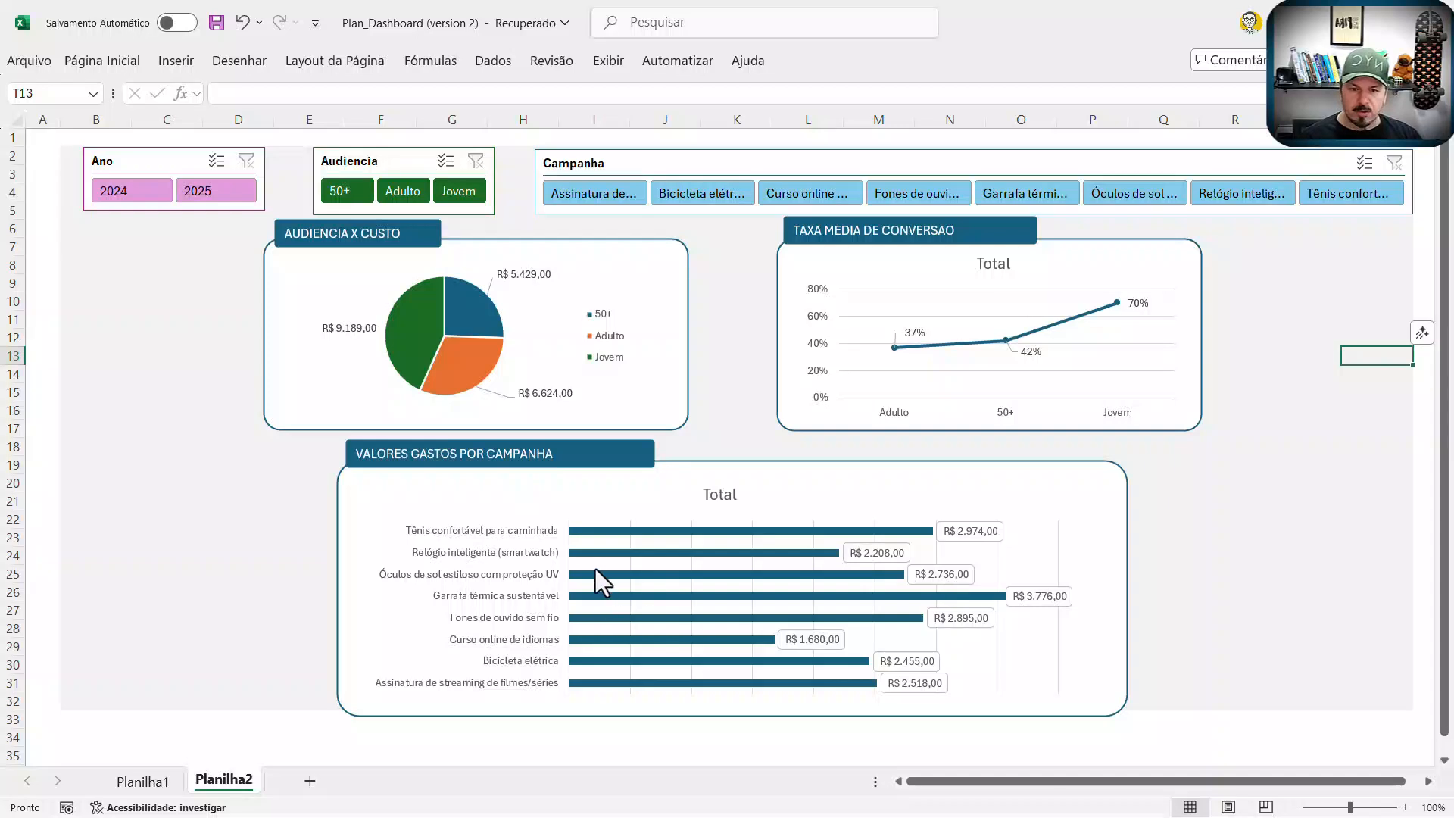
left_click(614, 562)
left_click(981, 410)
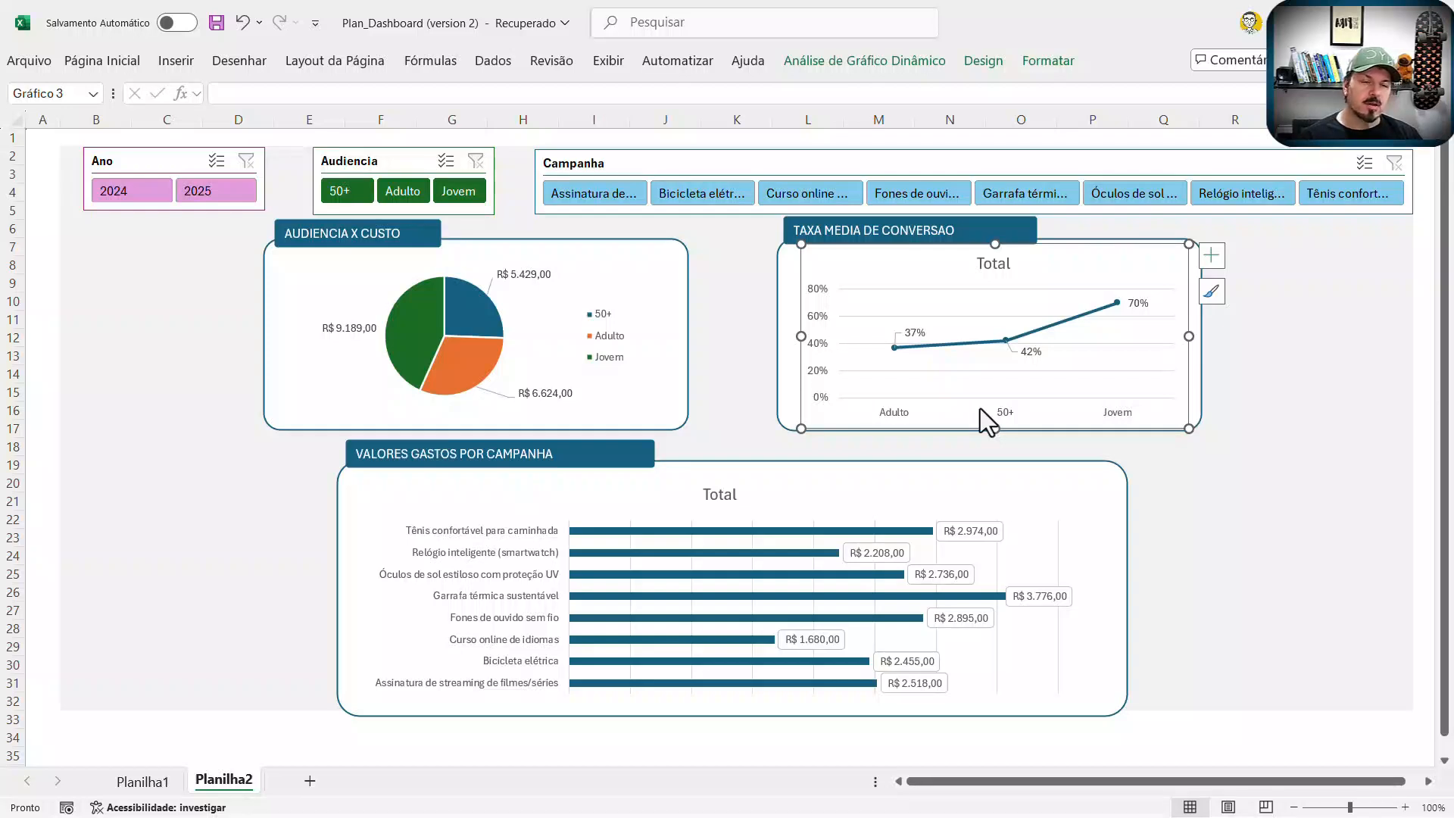
left_click(623, 410)
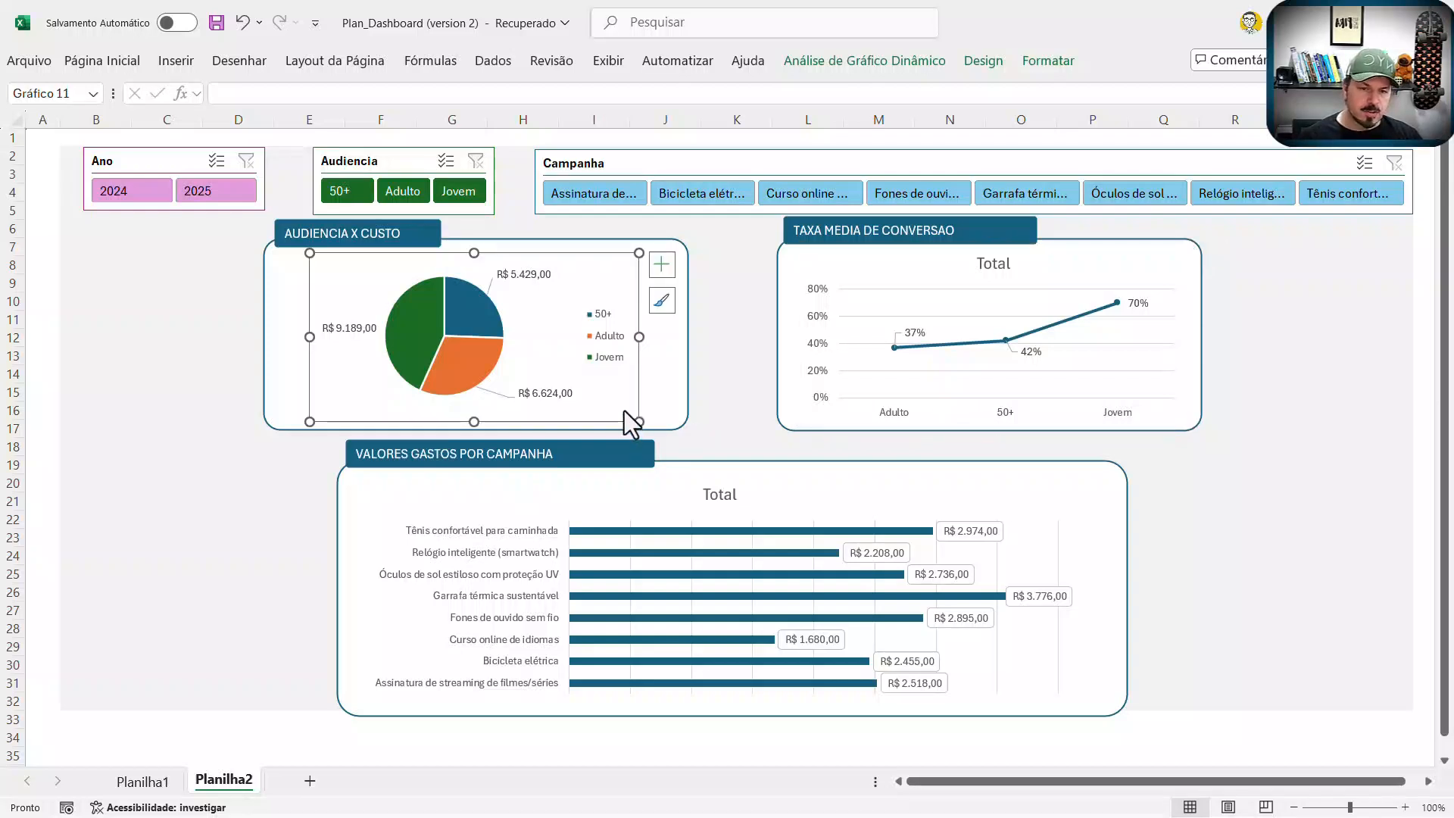
left_click(716, 426)
left_click(676, 421)
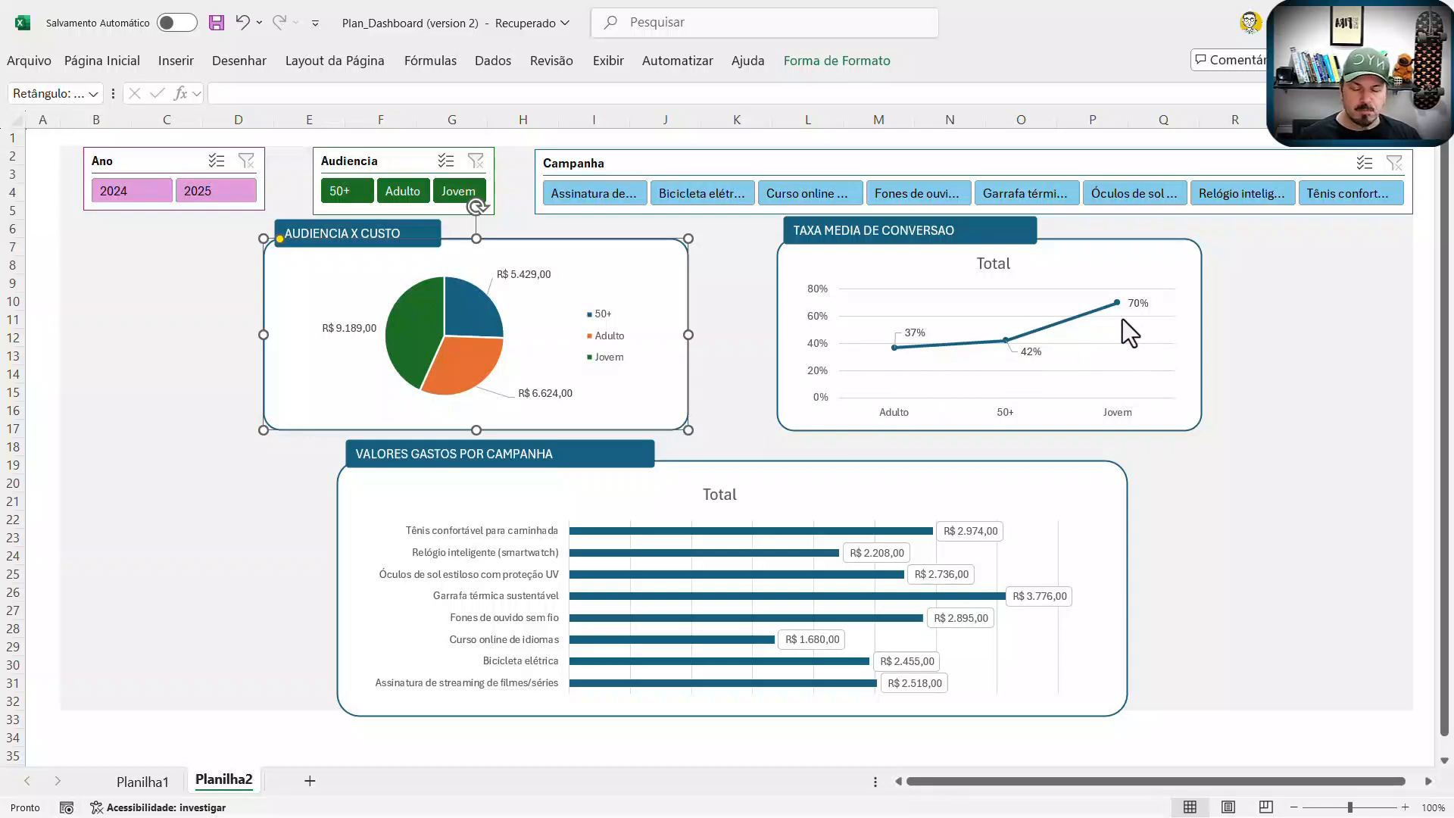
left_click(660, 517)
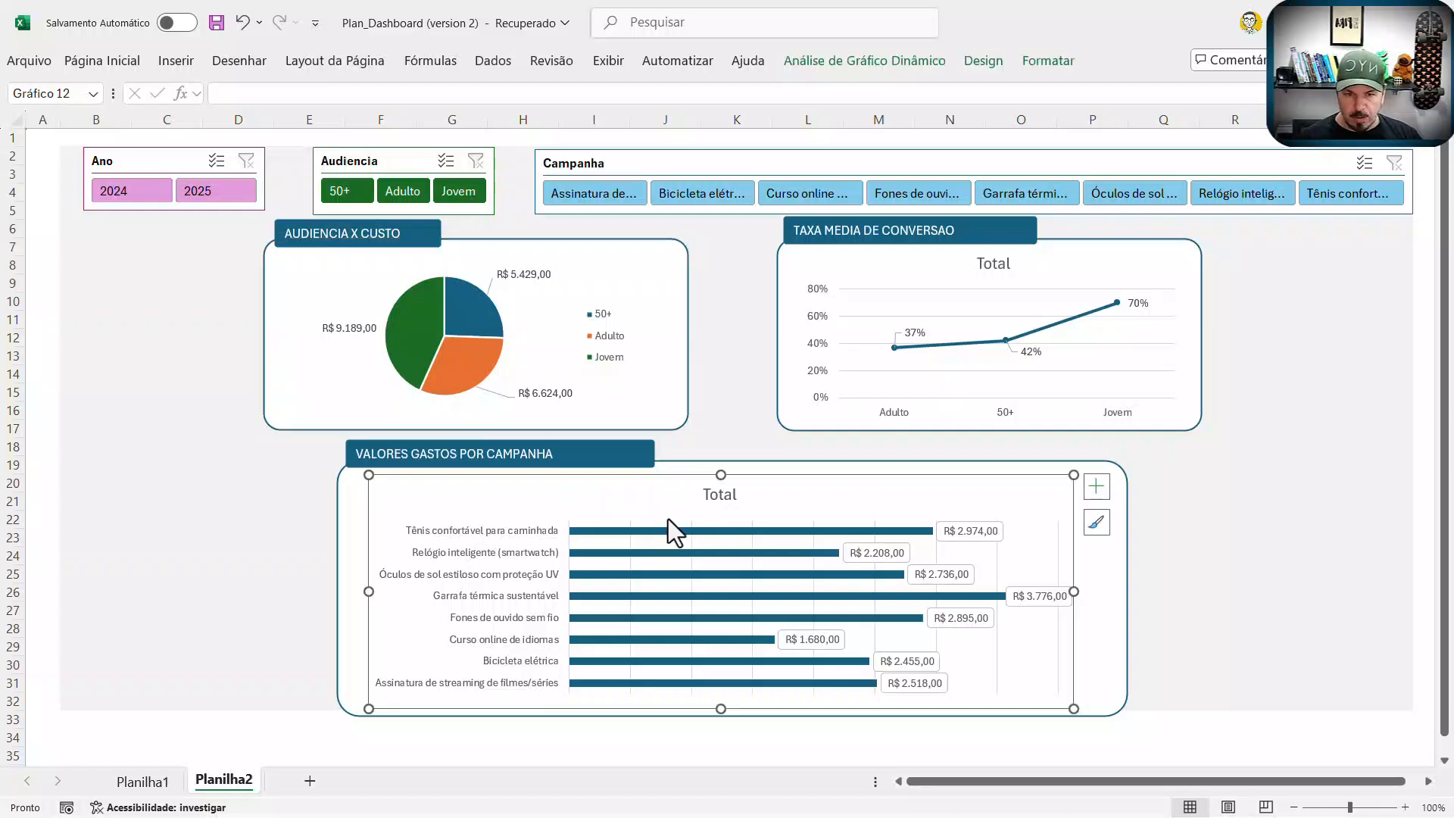
left_click(605, 409)
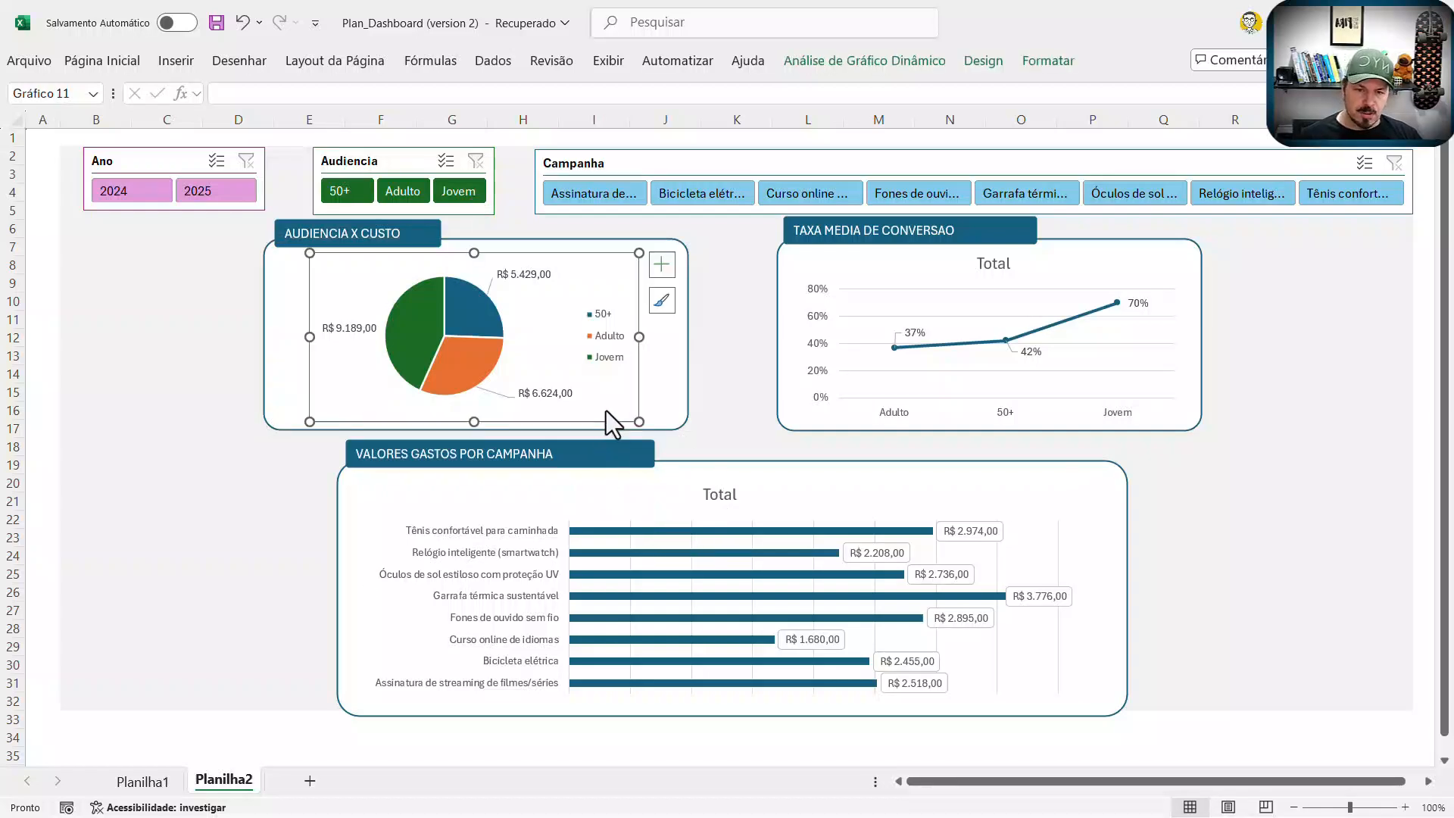
Step: Review the Conversão values in the Planilha1 source table, and return to the Planilha2 dashboard with the chart deselected
left_click(140, 781)
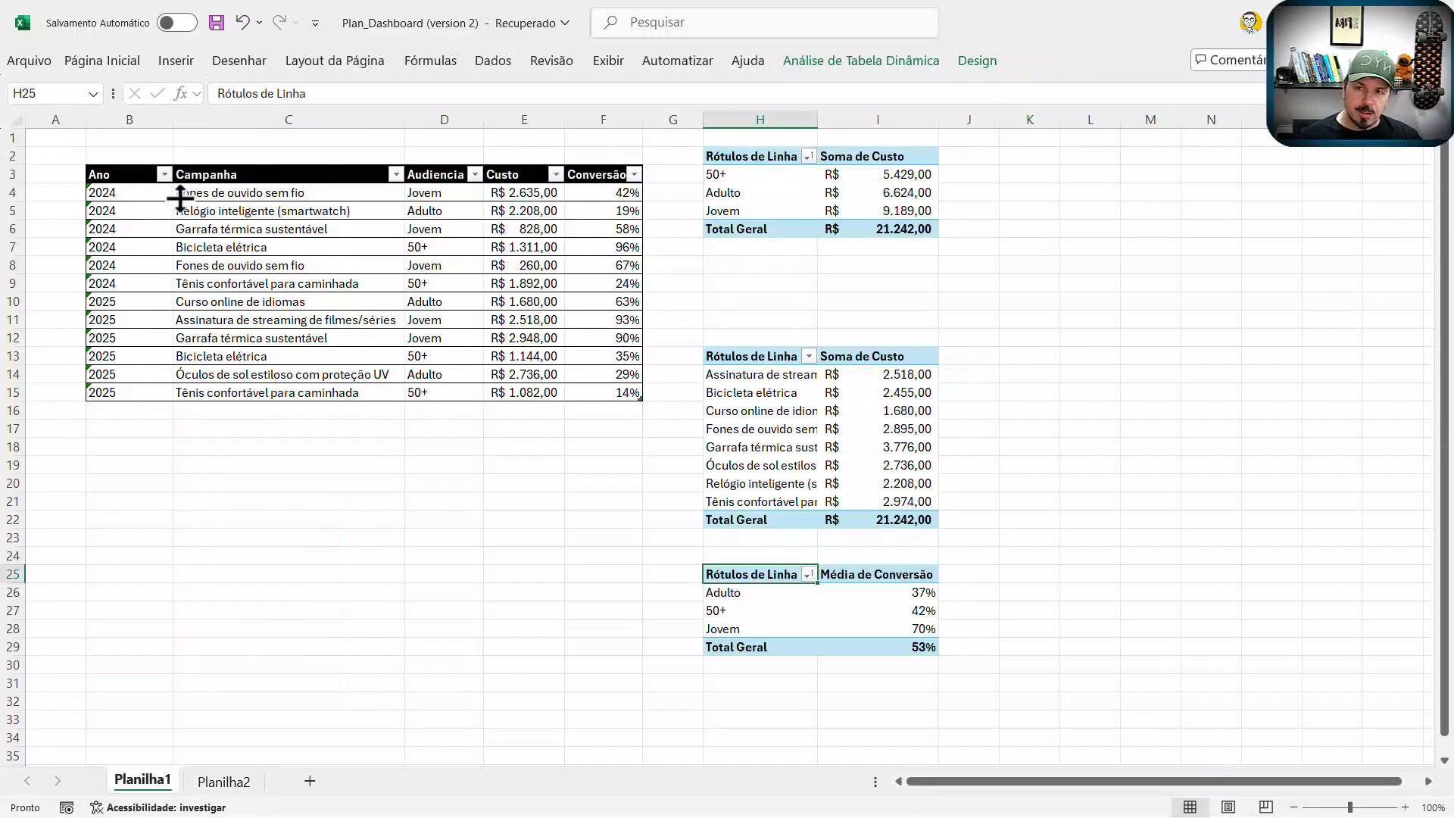
left_click(143, 195)
left_click_drag(627, 197, 589, 378)
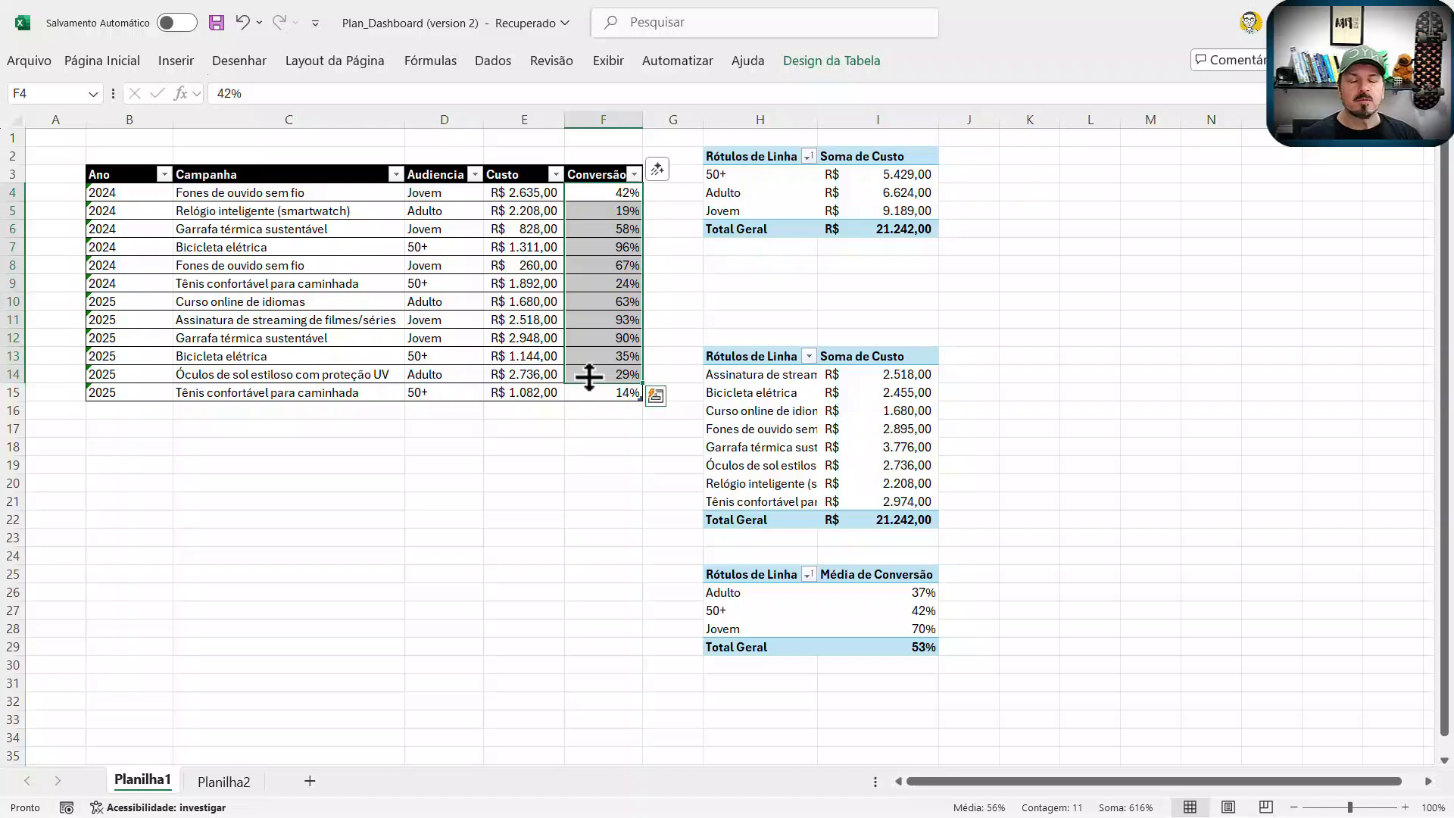
left_click(230, 780)
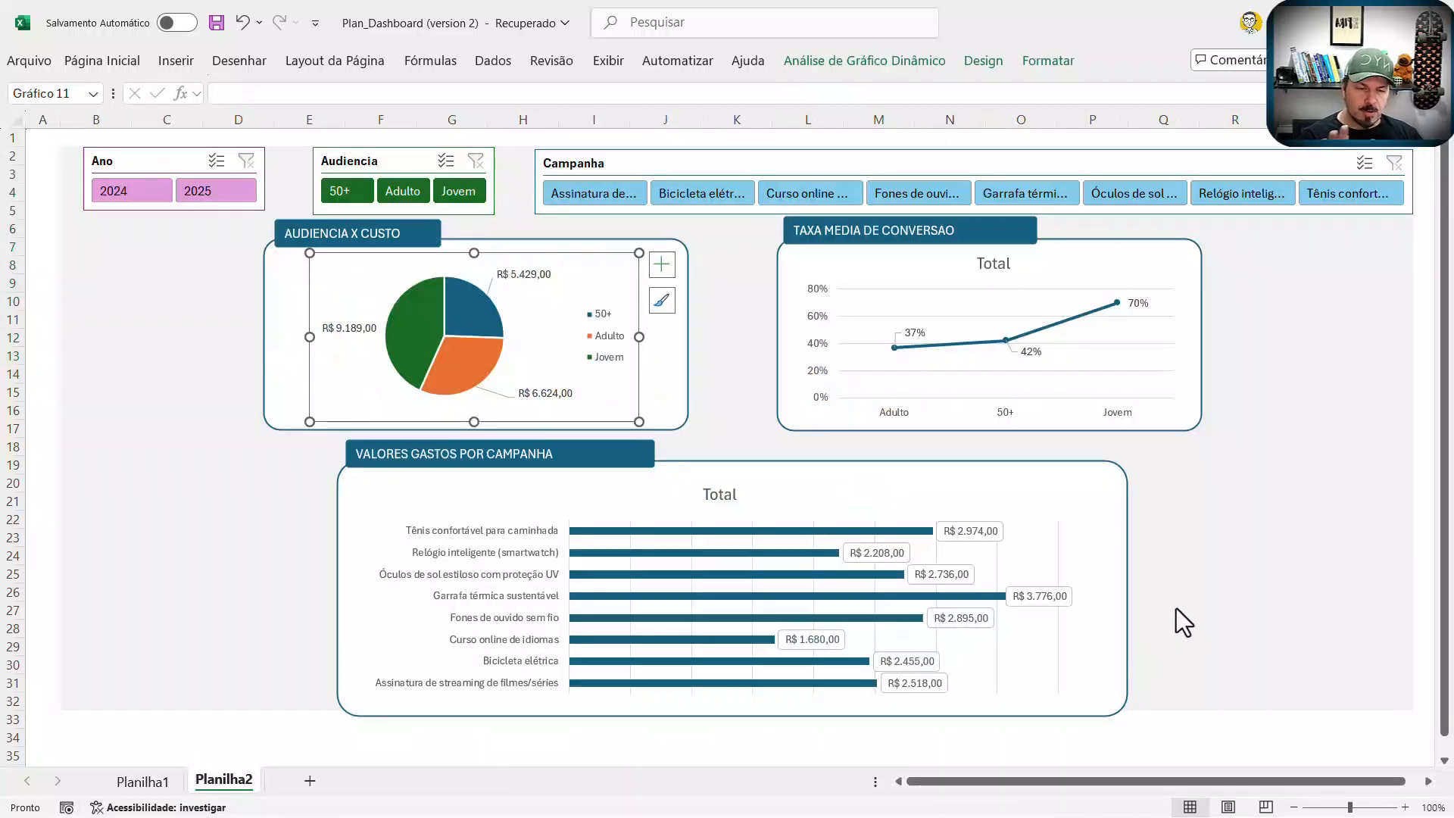
left_click(1191, 567)
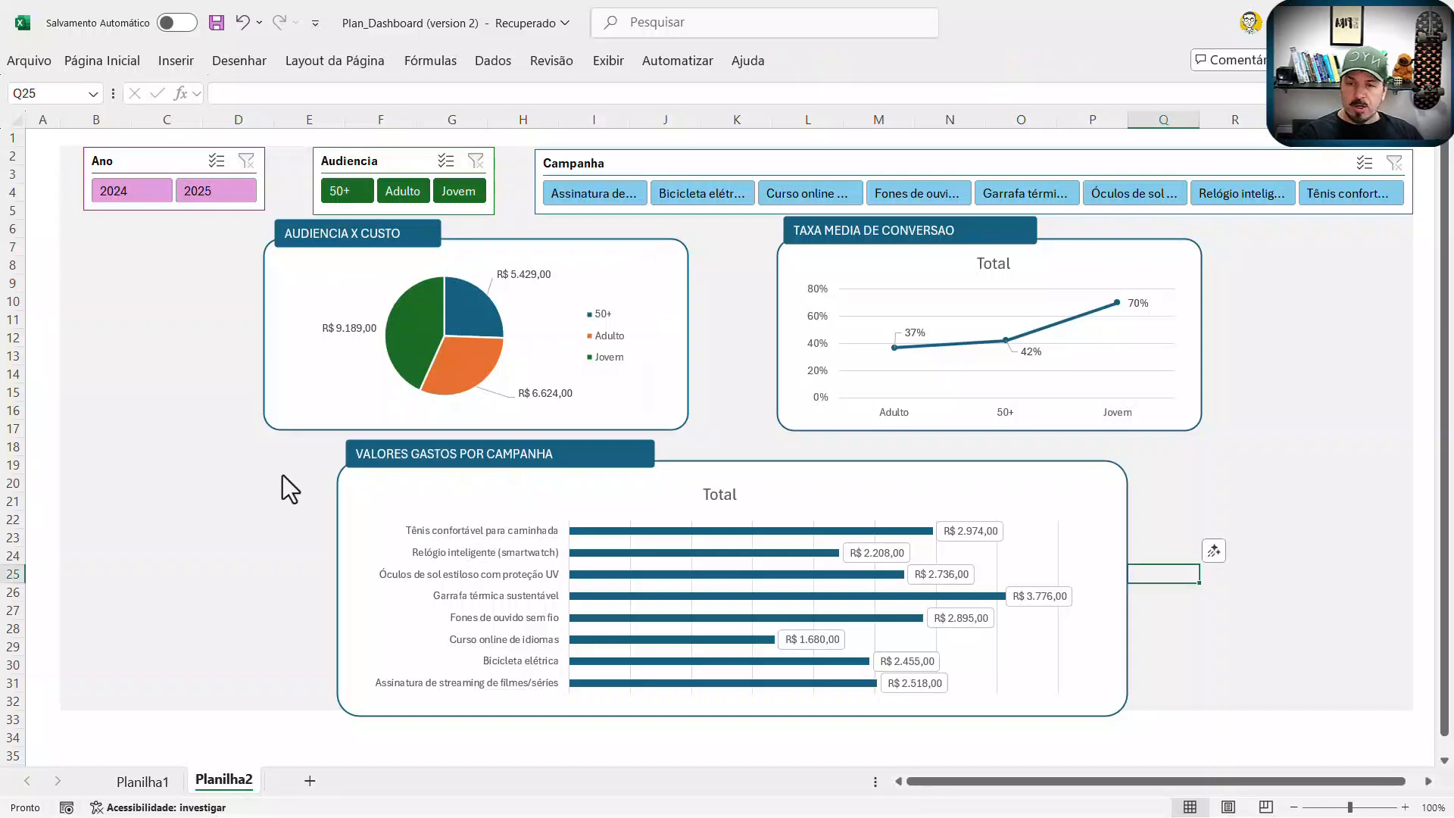
left_click(226, 482)
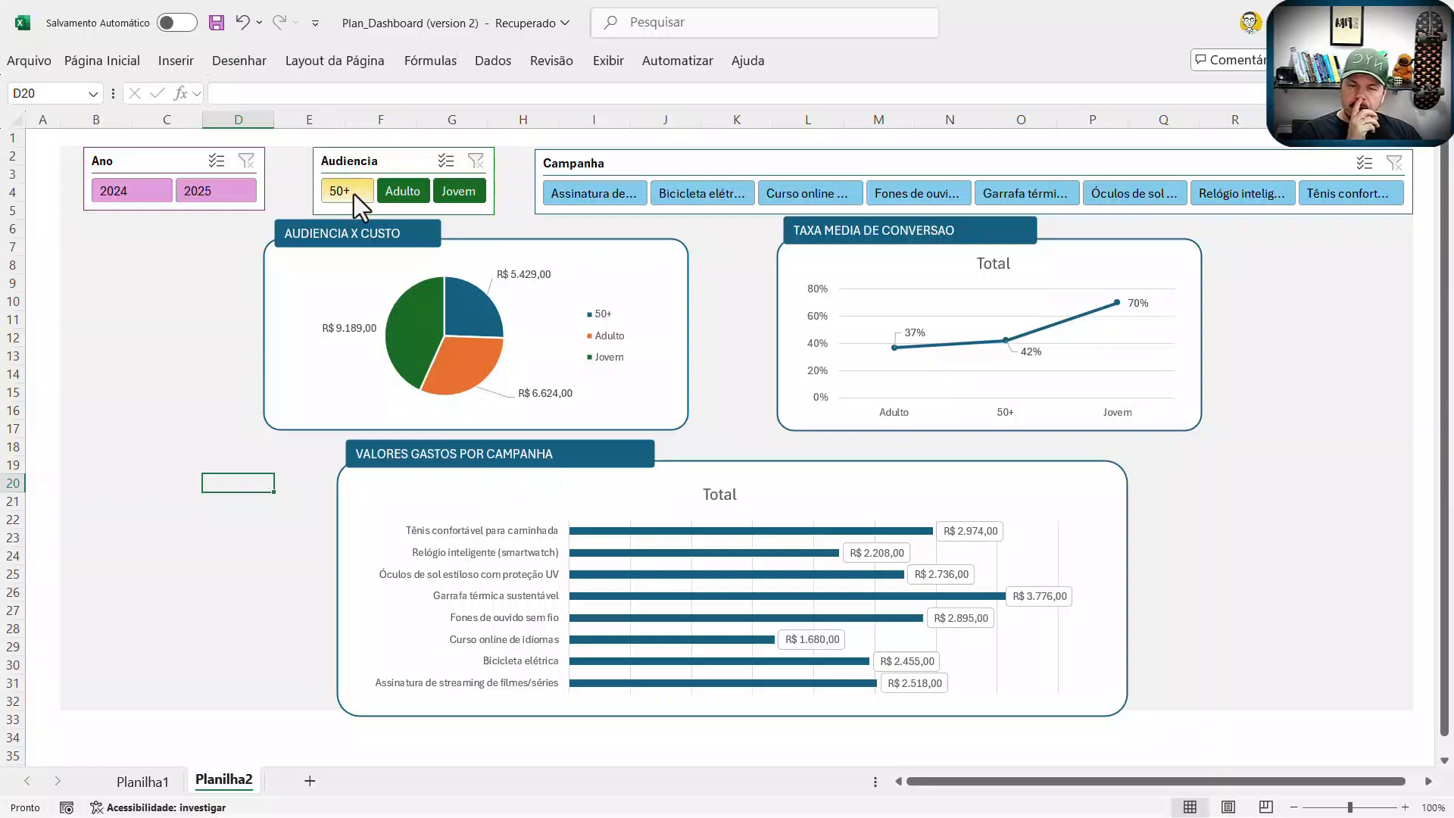
Step: Filter the dashboard by single Audiencia groups, viewing Jovem and Adulto in turn and ending on Jovem
left_click(461, 194)
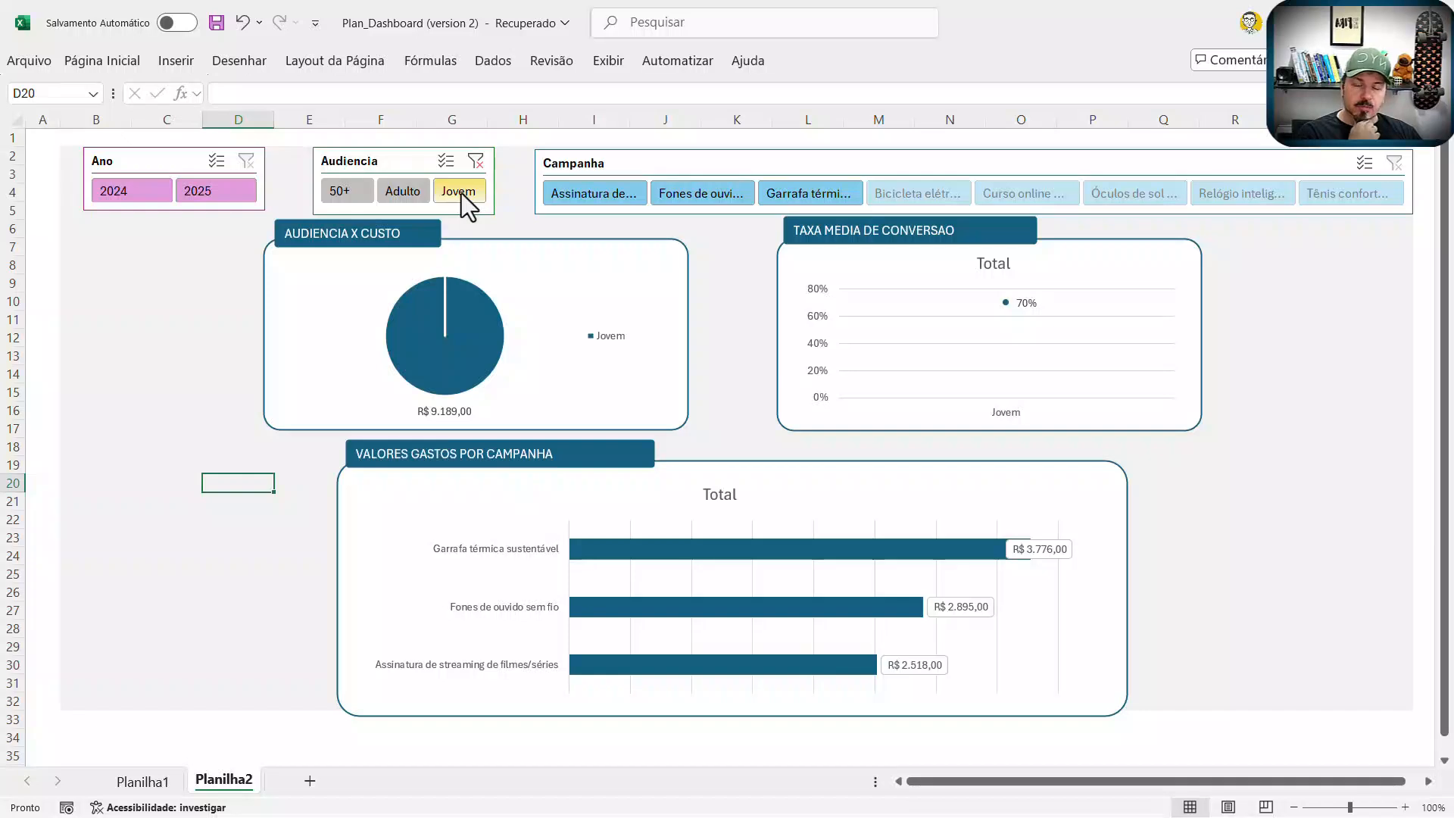
left_click(404, 190)
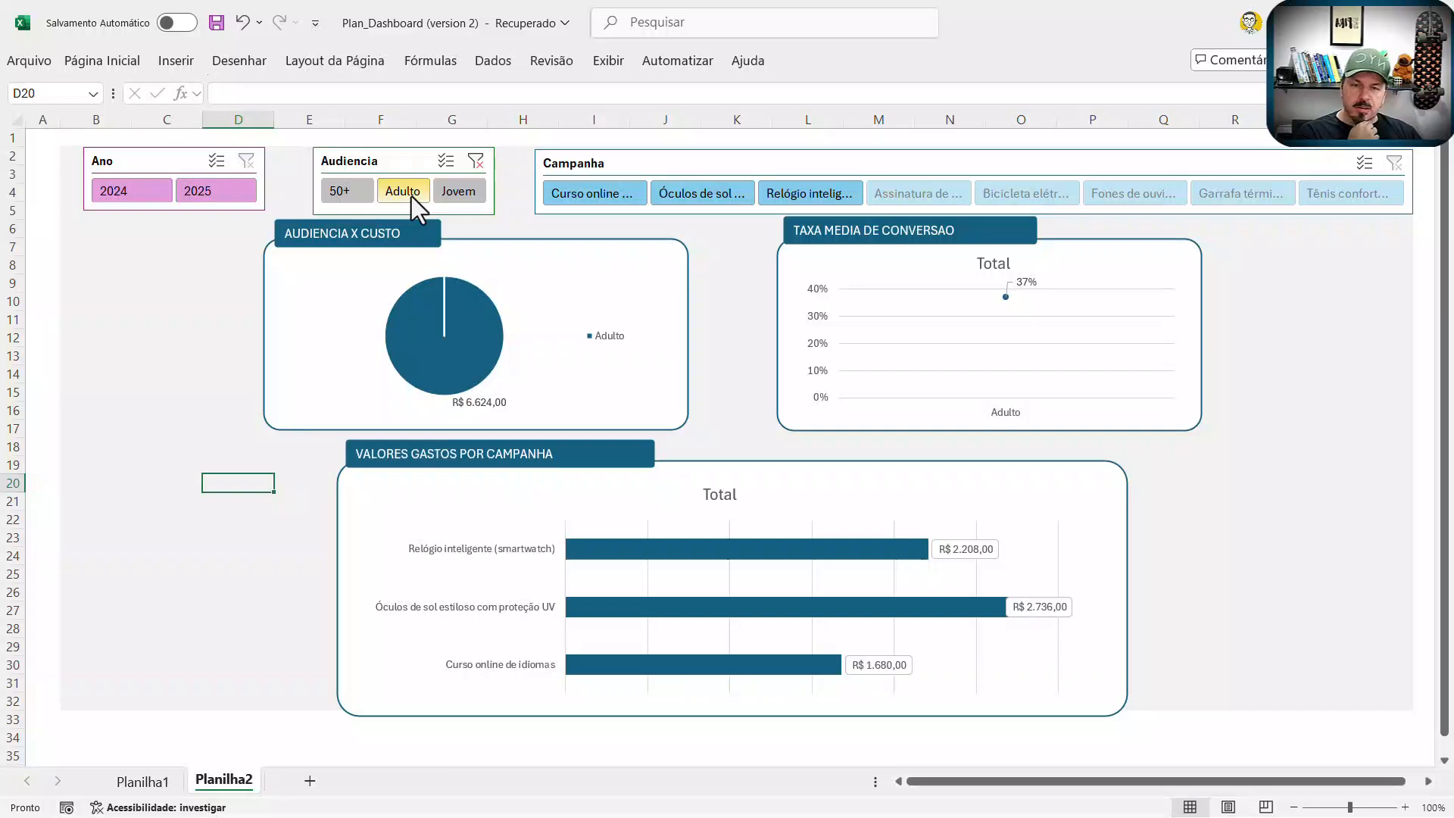
left_click(464, 195)
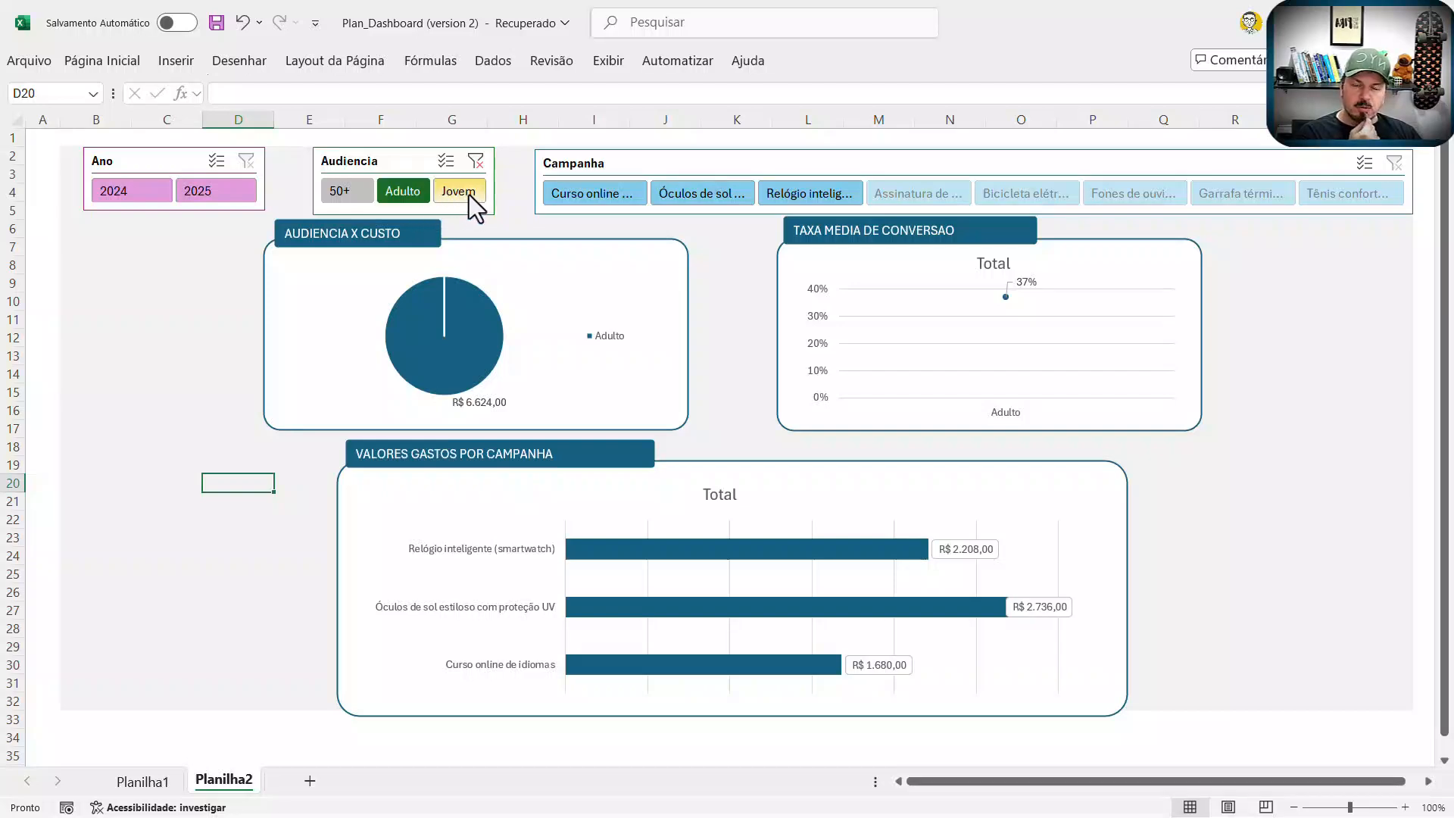
Step: Turn on multi-selection in the Audiencia slicer, add Adulto to the Jovem selection, and clear that slicer's filter
left_click(447, 162)
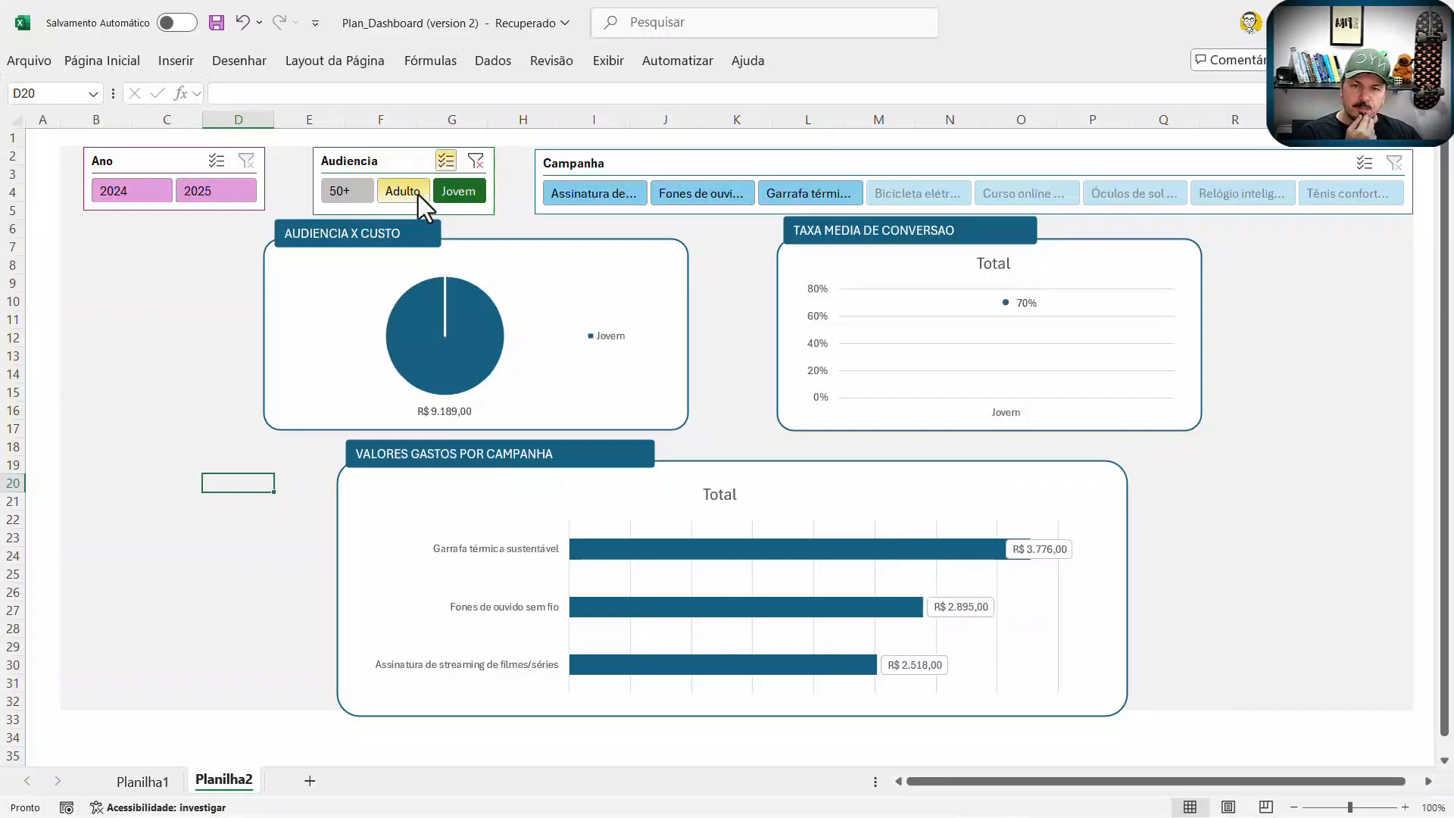
left_click(418, 194)
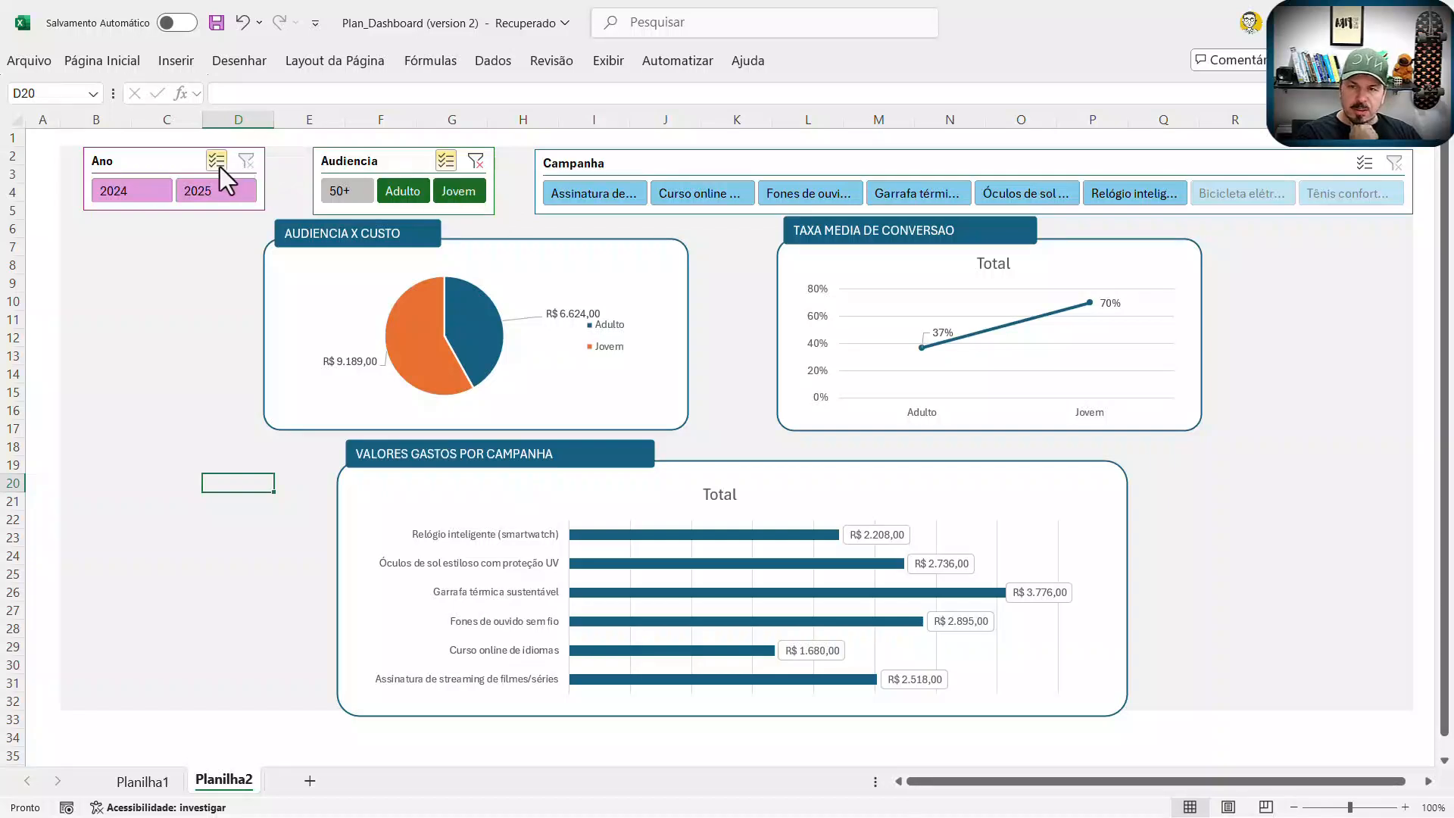
left_click(481, 160)
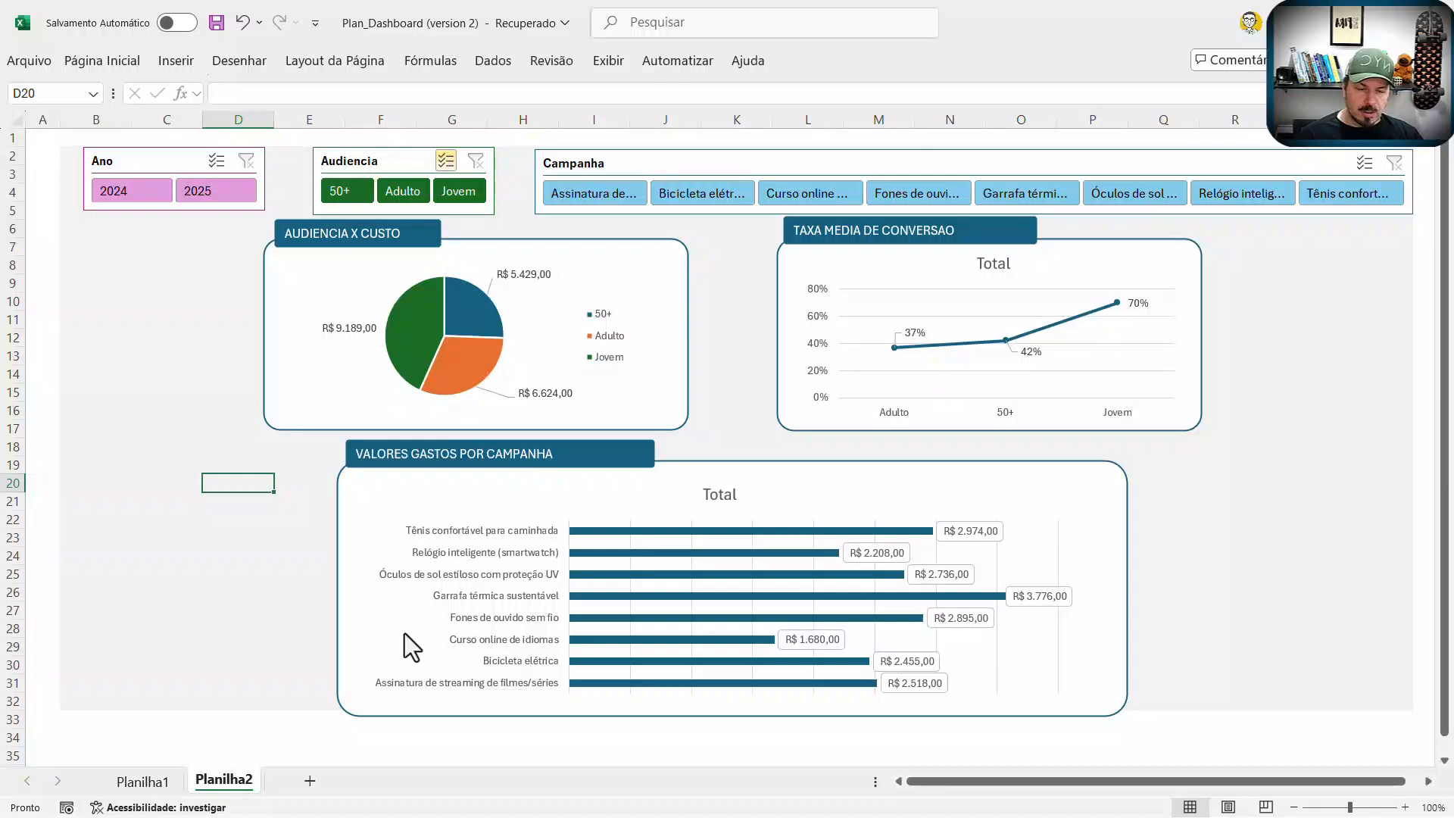
Step: Sort the campaign cost pivot table on Planilha1 in ascending order by Soma de Custo, and return to the Planilha2 dashboard
left_click(586, 505)
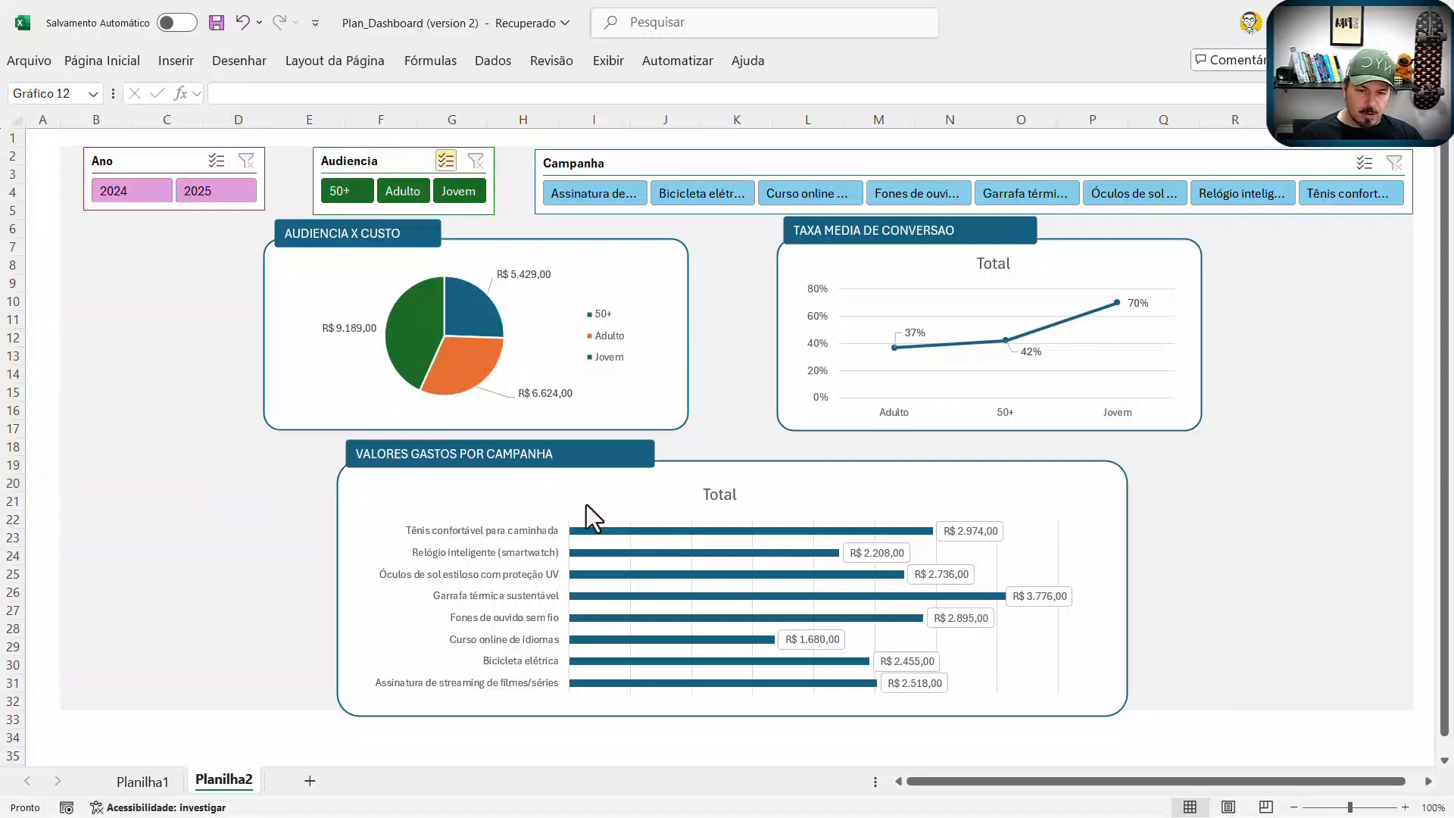
left_click(147, 780)
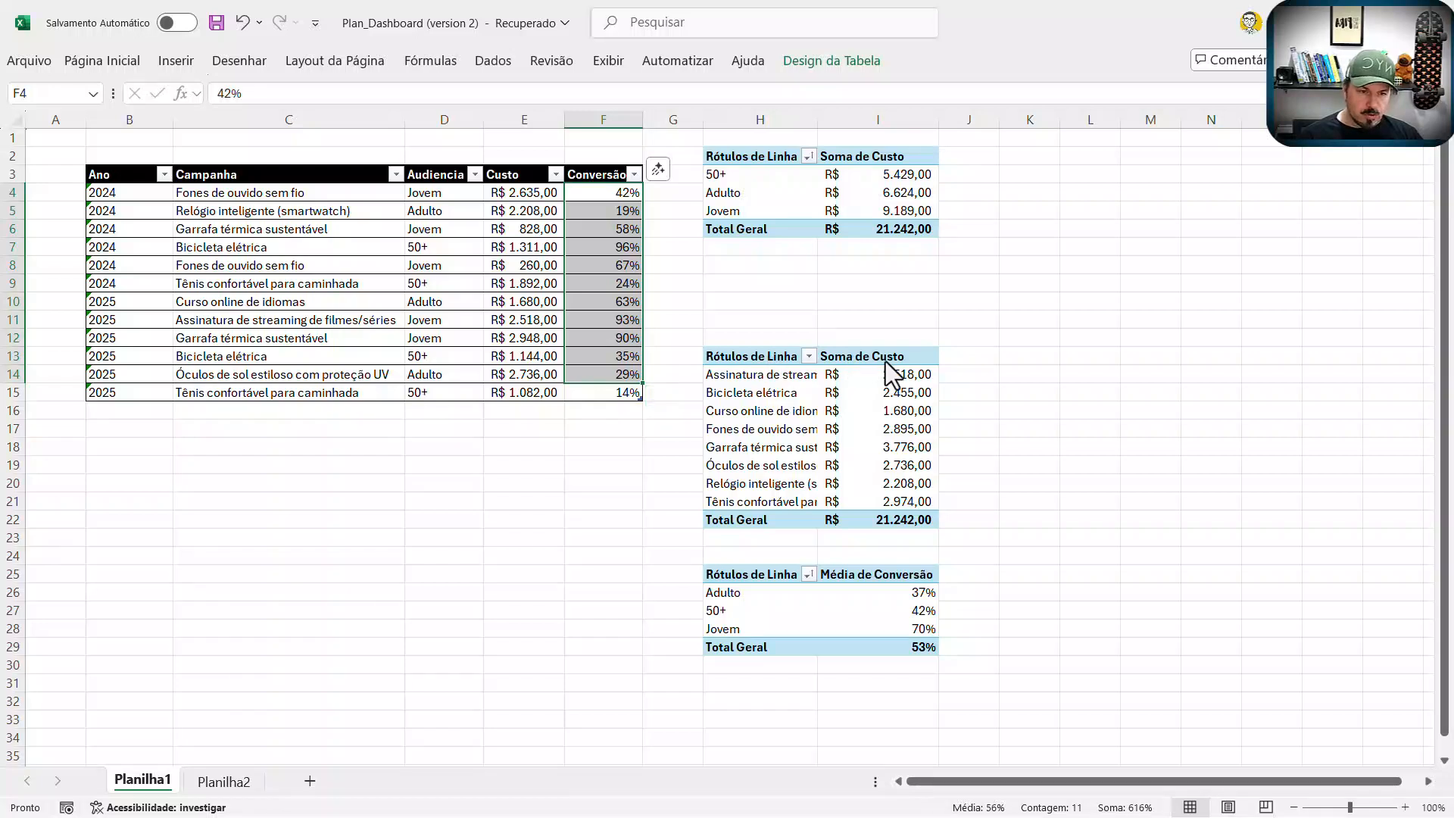
left_click(809, 356)
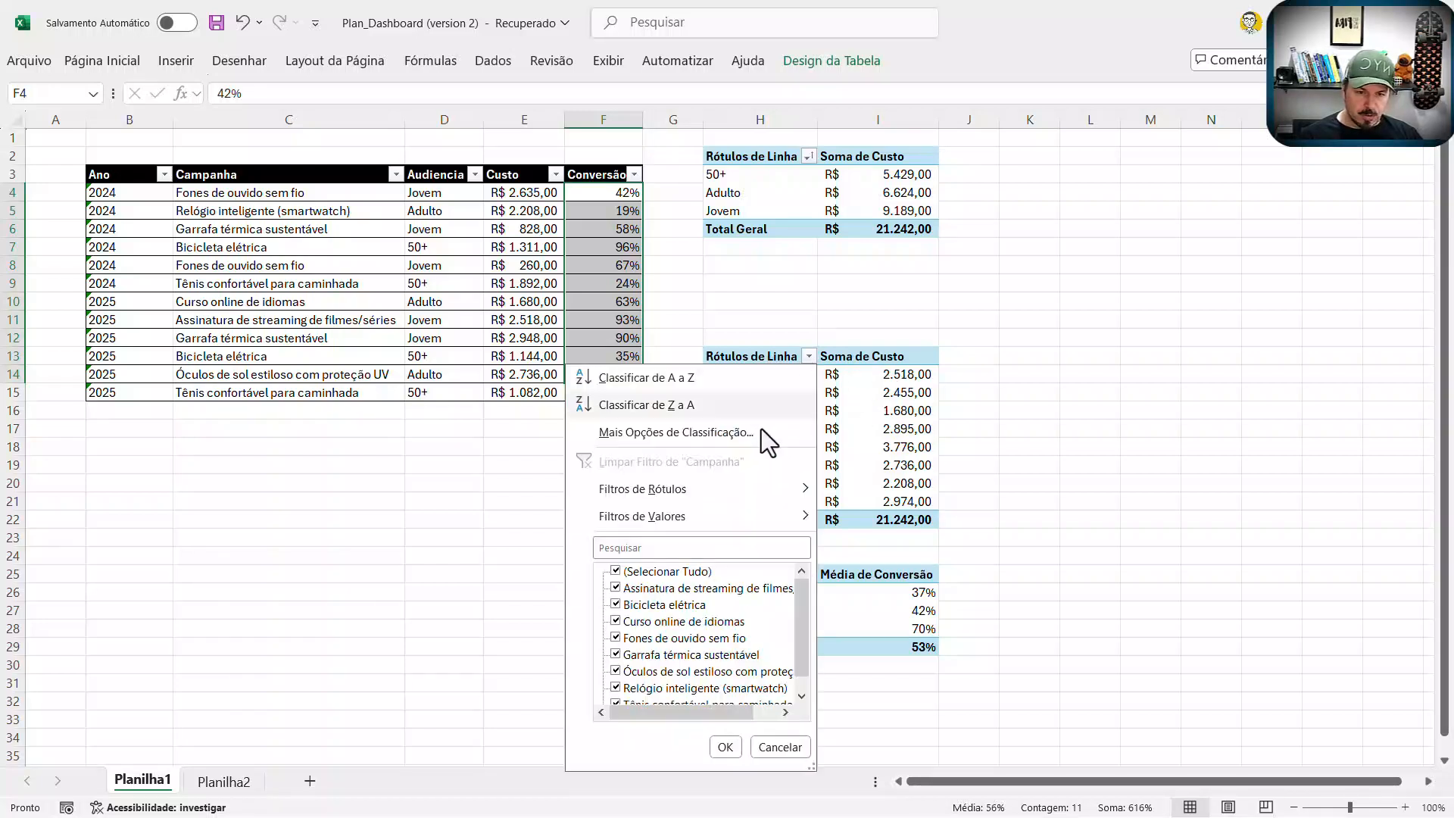
left_click(697, 432)
left_click(798, 337)
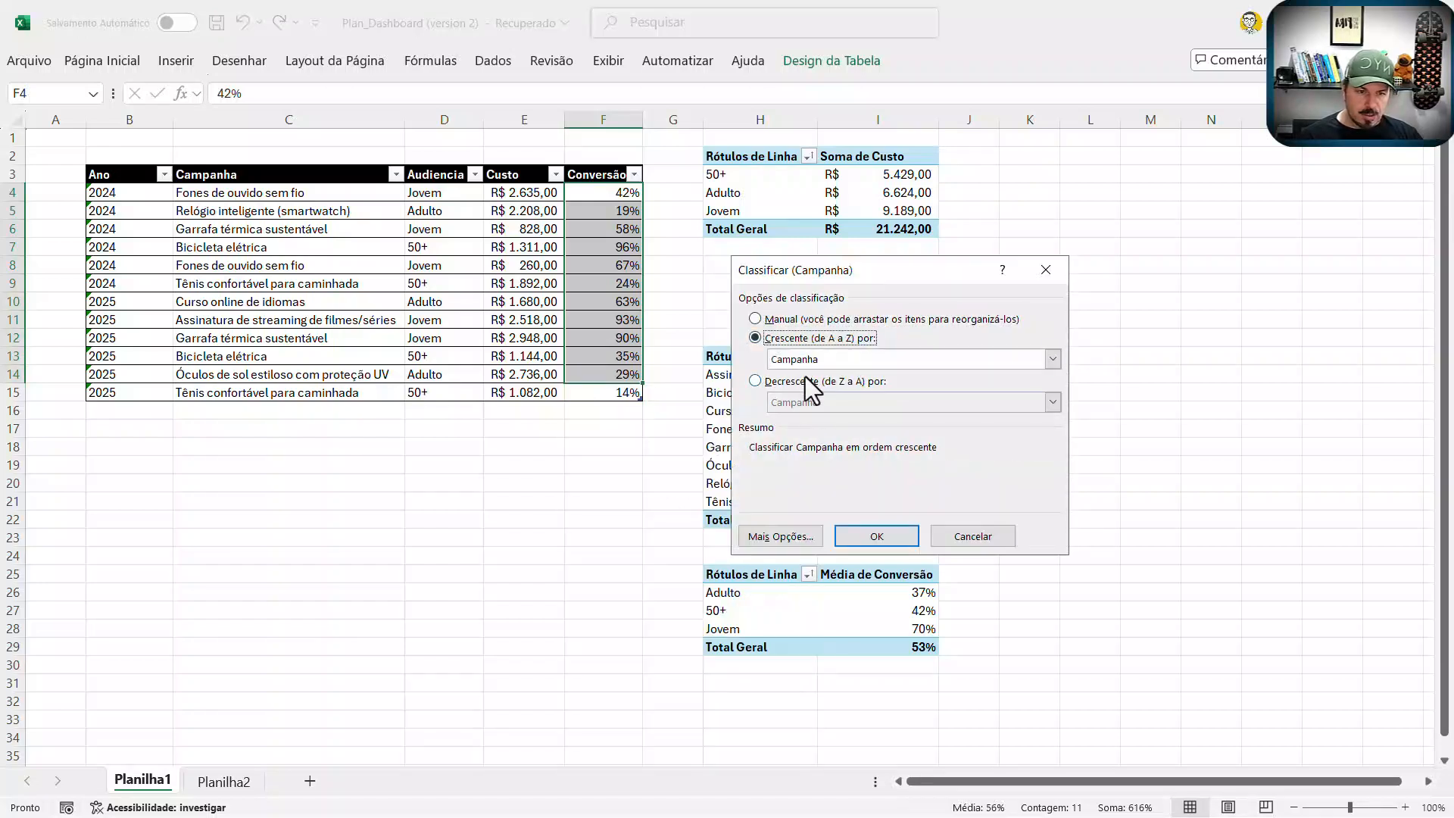
left_click(808, 363)
left_click(808, 394)
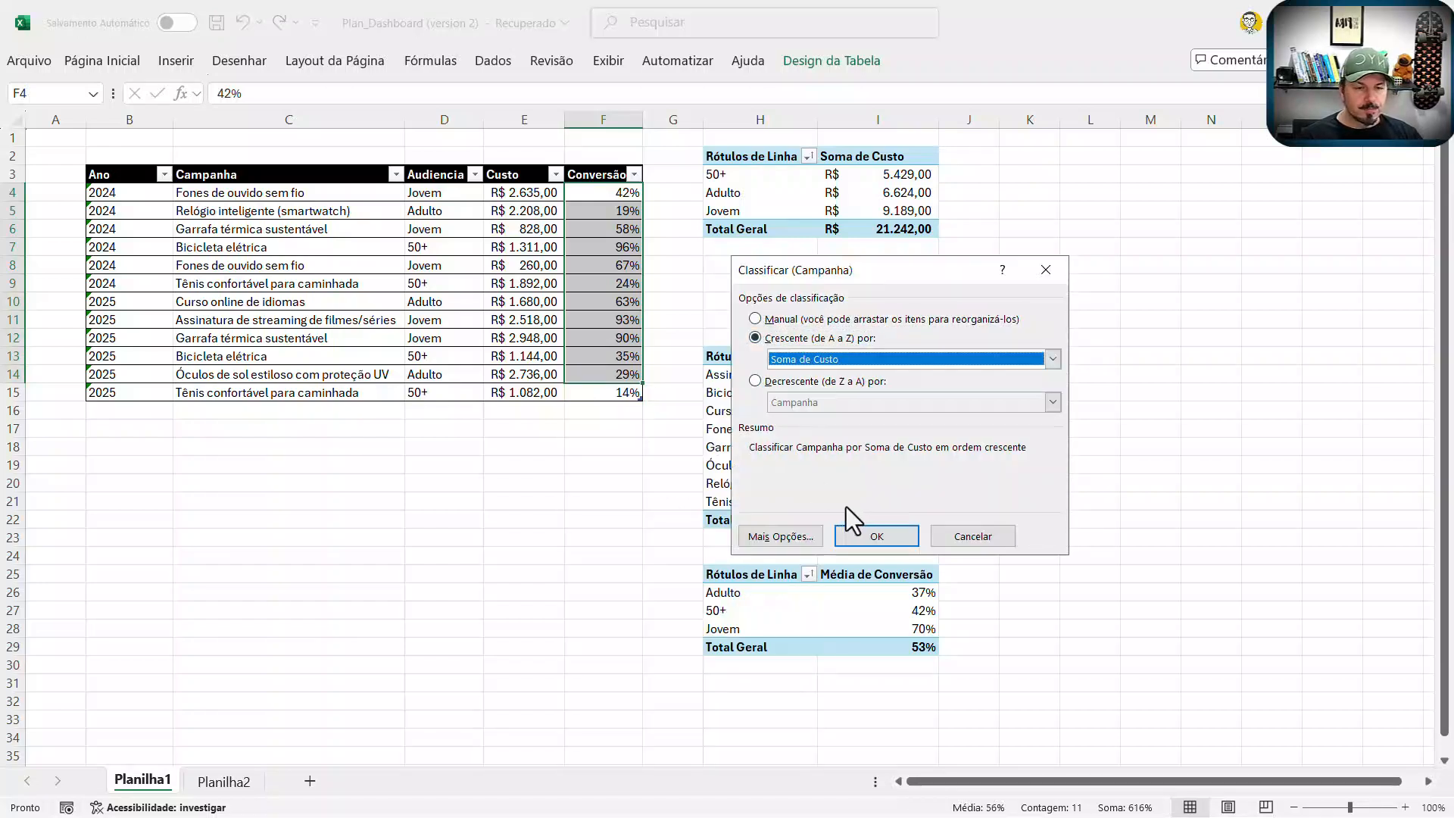
left_click(863, 528)
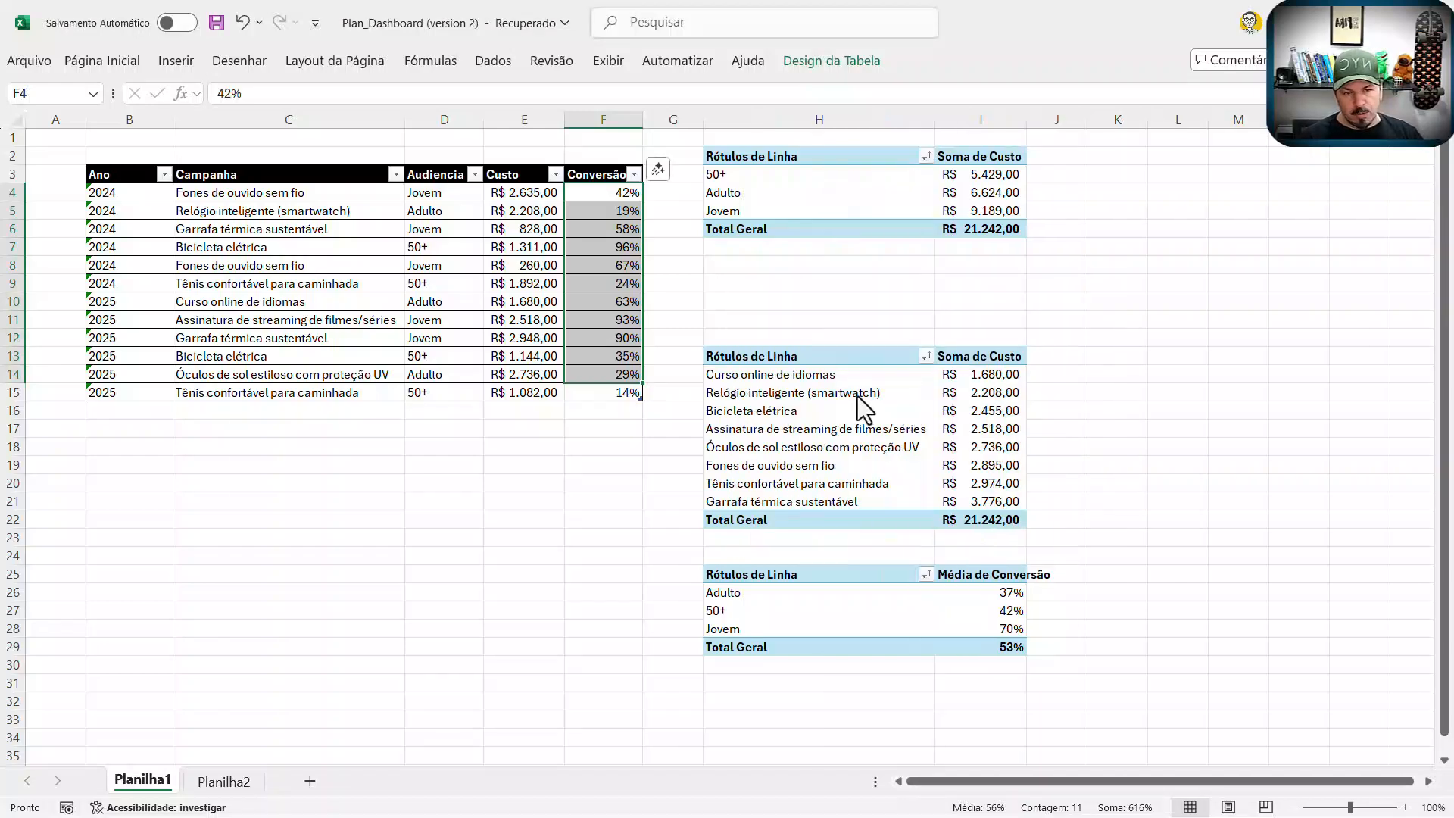
left_click(224, 781)
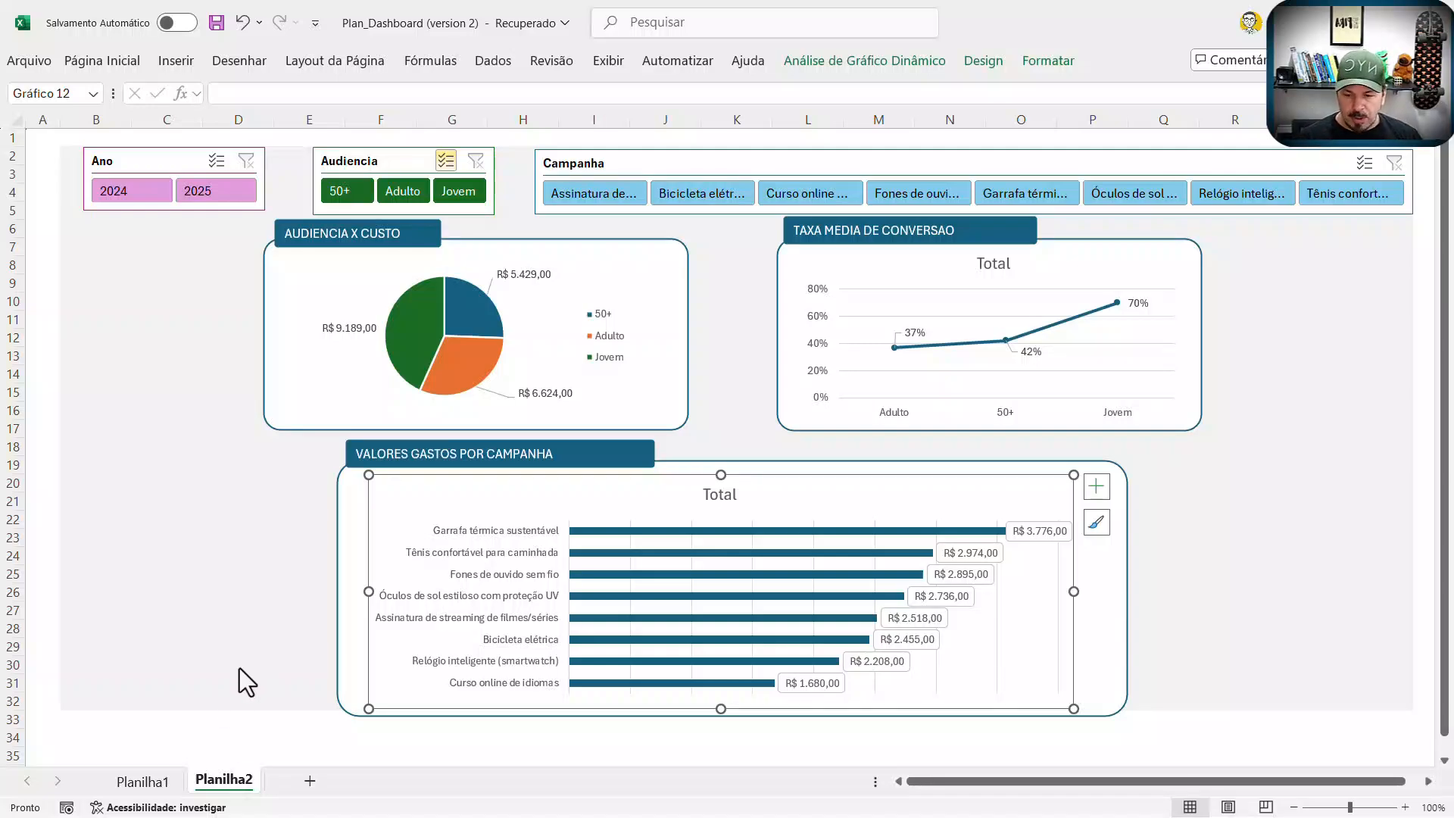
Step: Select all data rows of the source table on Planilha1 for review, and go back to the Planilha2 dashboard
left_click(150, 783)
left_click_drag(157, 187, 596, 391)
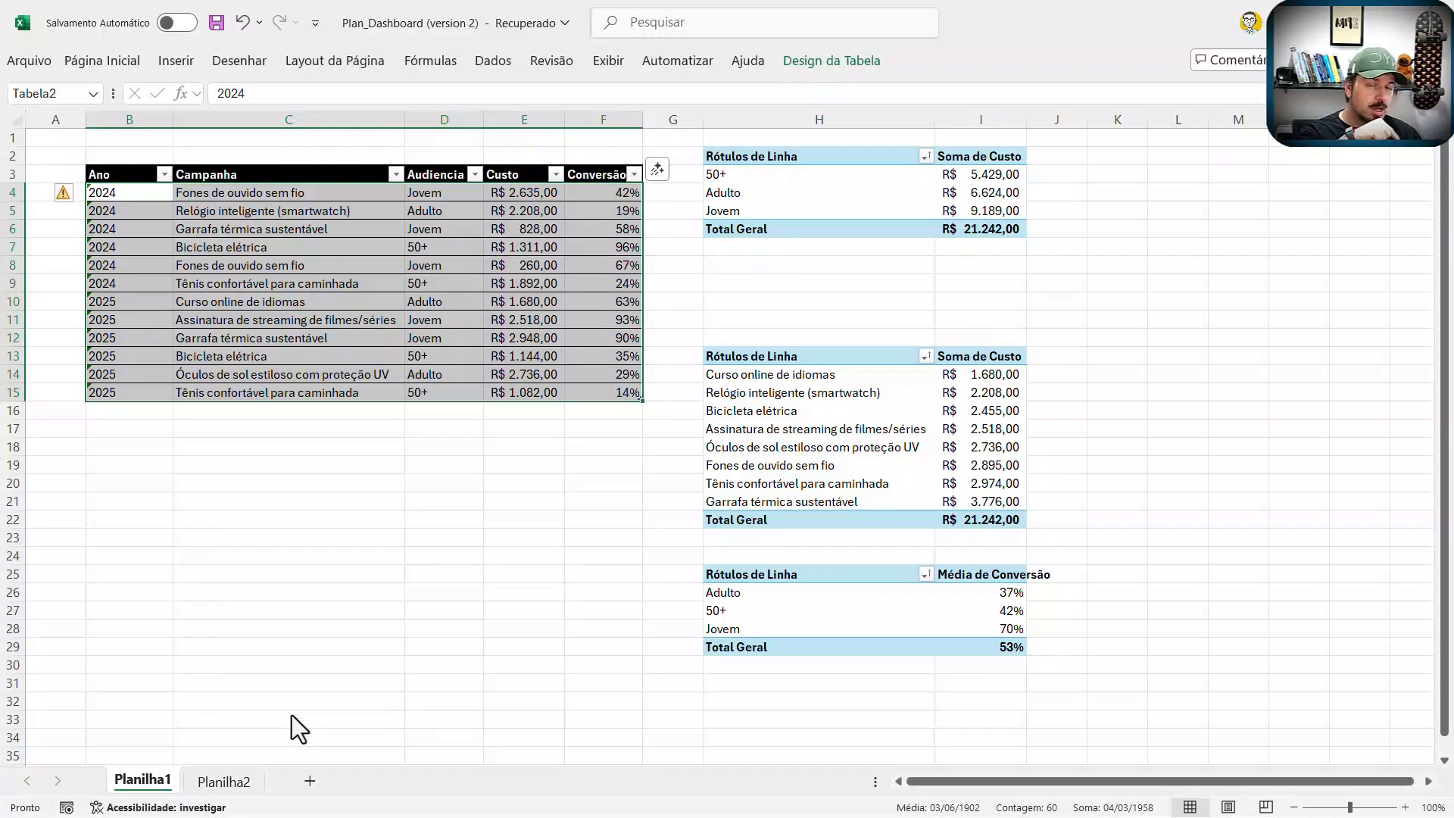
left_click(224, 785)
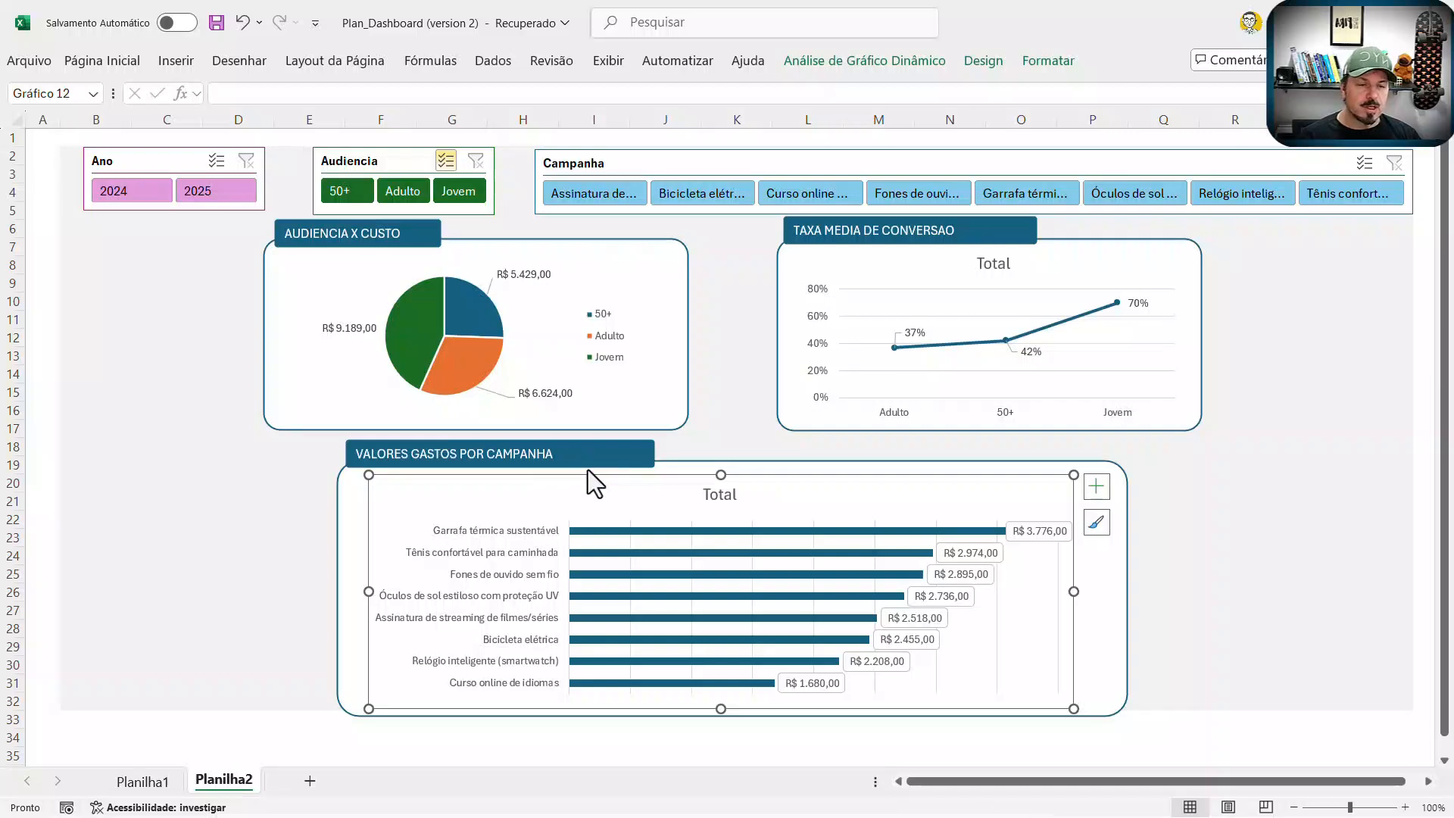